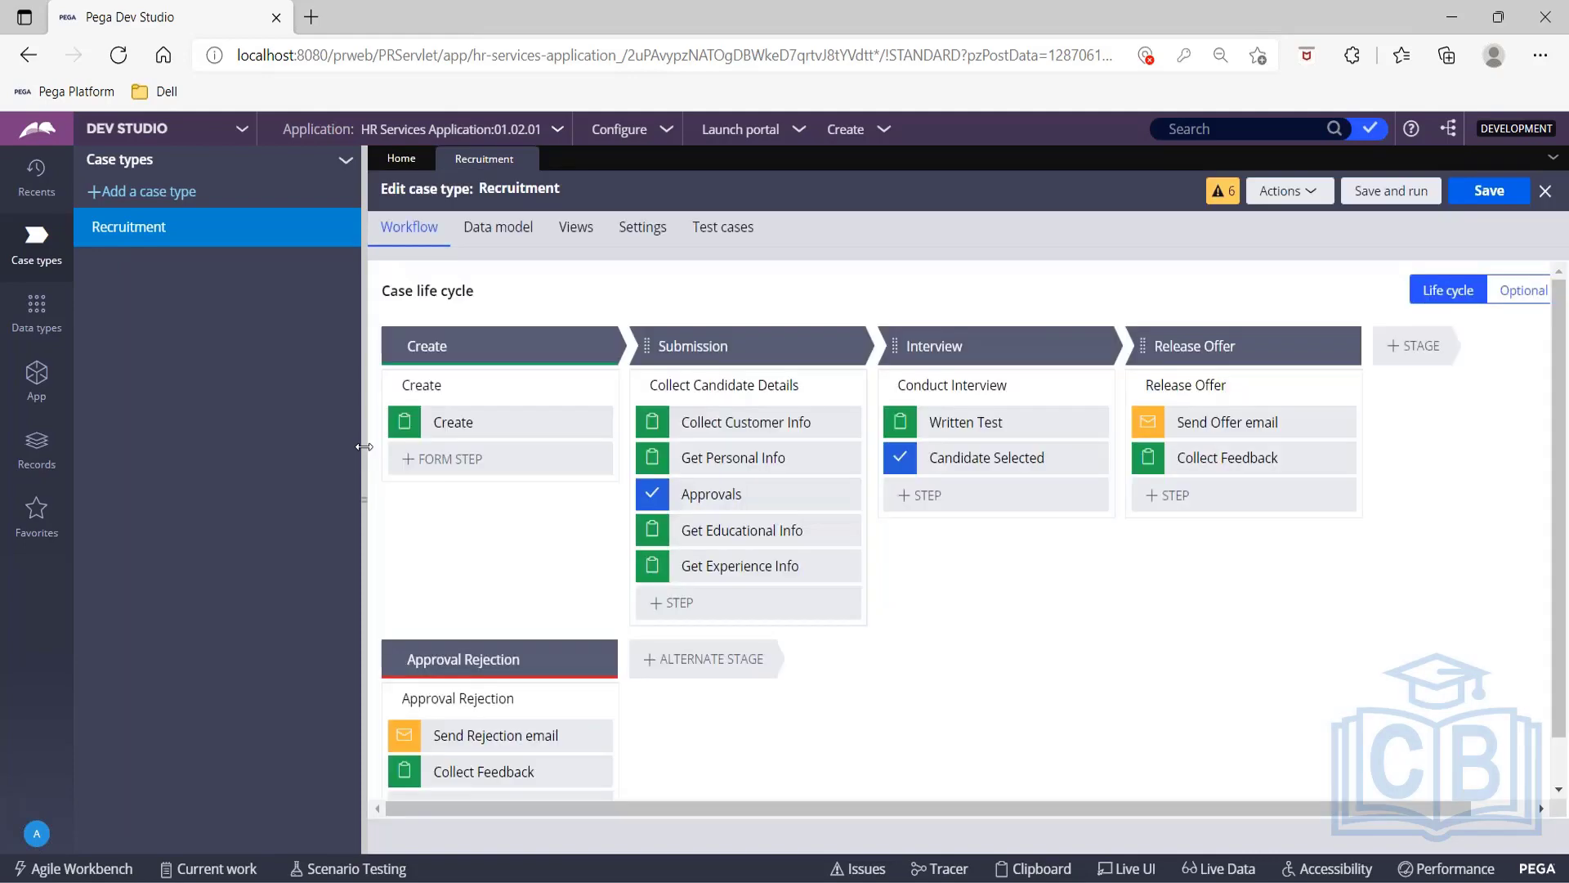
# Add a stage named Onboarding after the Release Offer stage in the Recruitment life cycle.
pyautogui.click(364, 446)
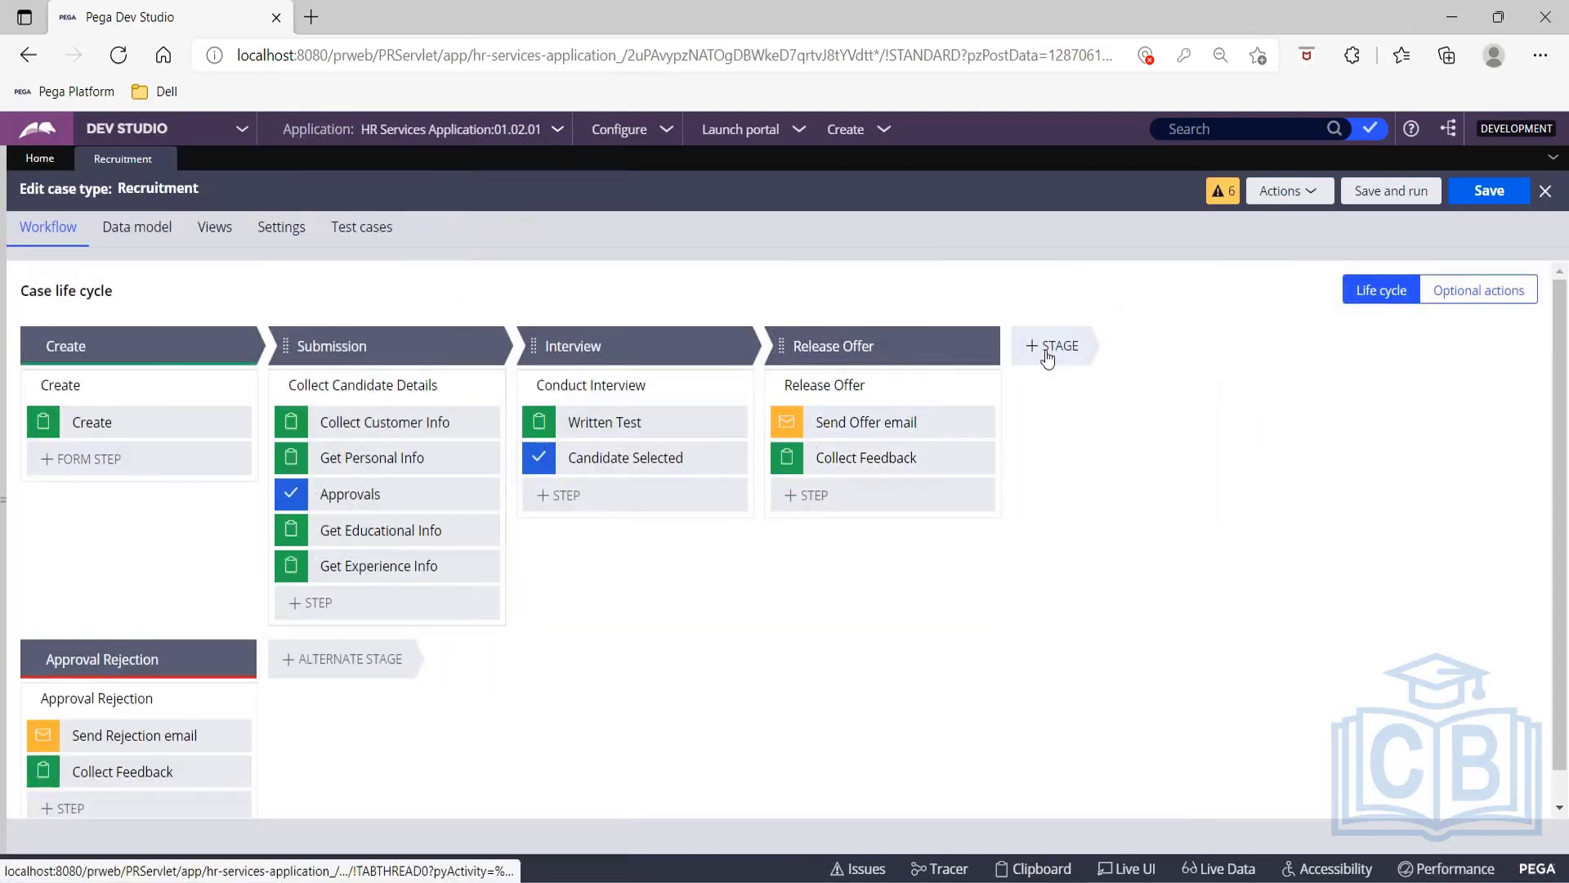
pyautogui.click(1047, 351)
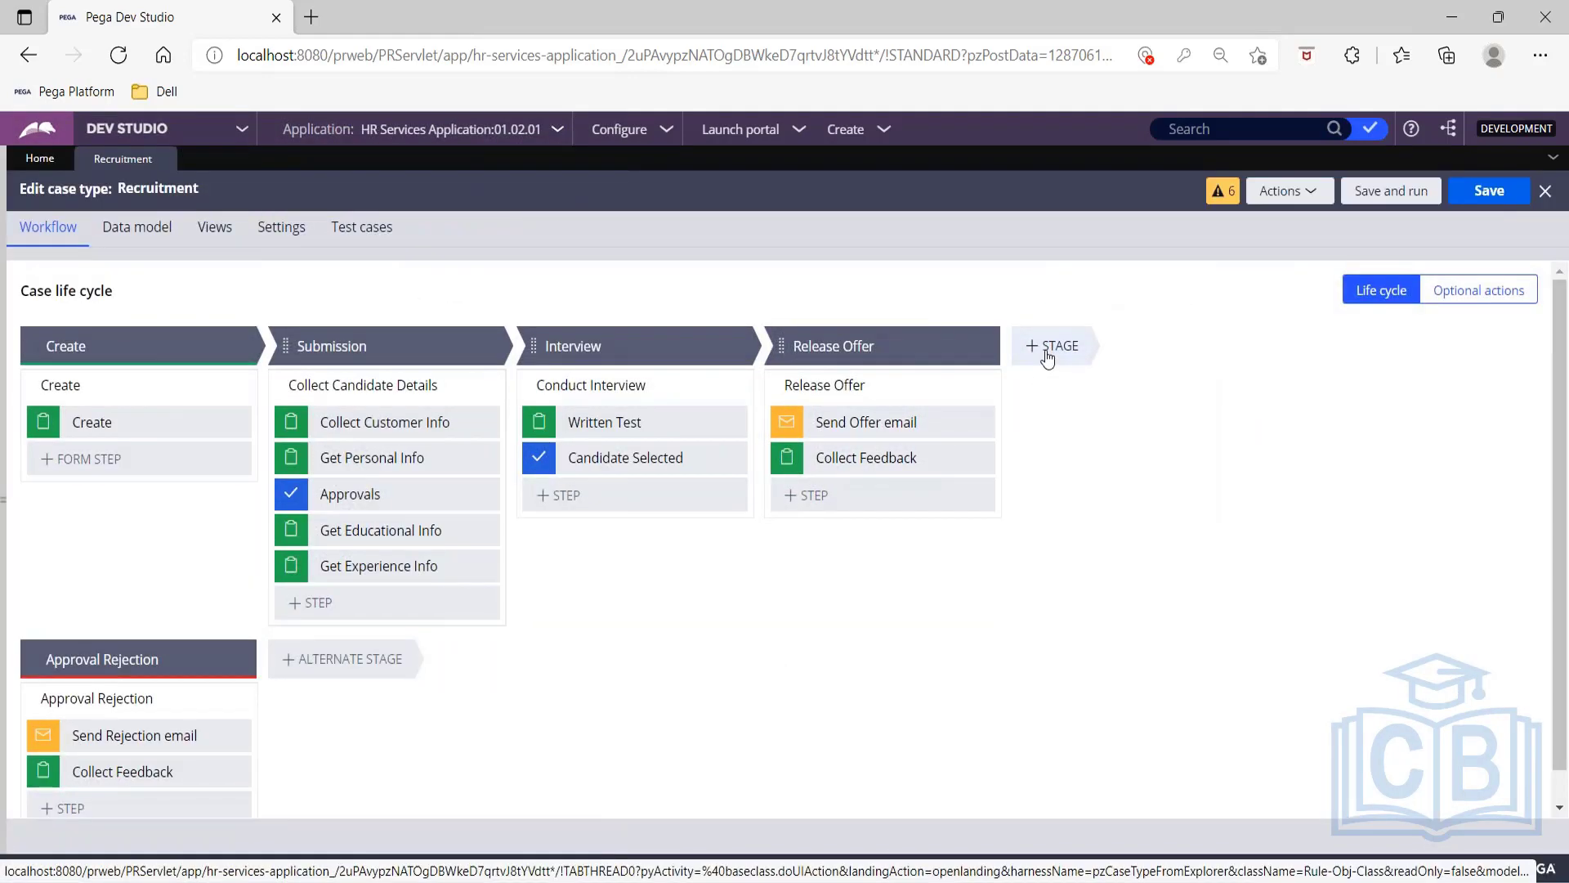
pyautogui.write('Onbpar')
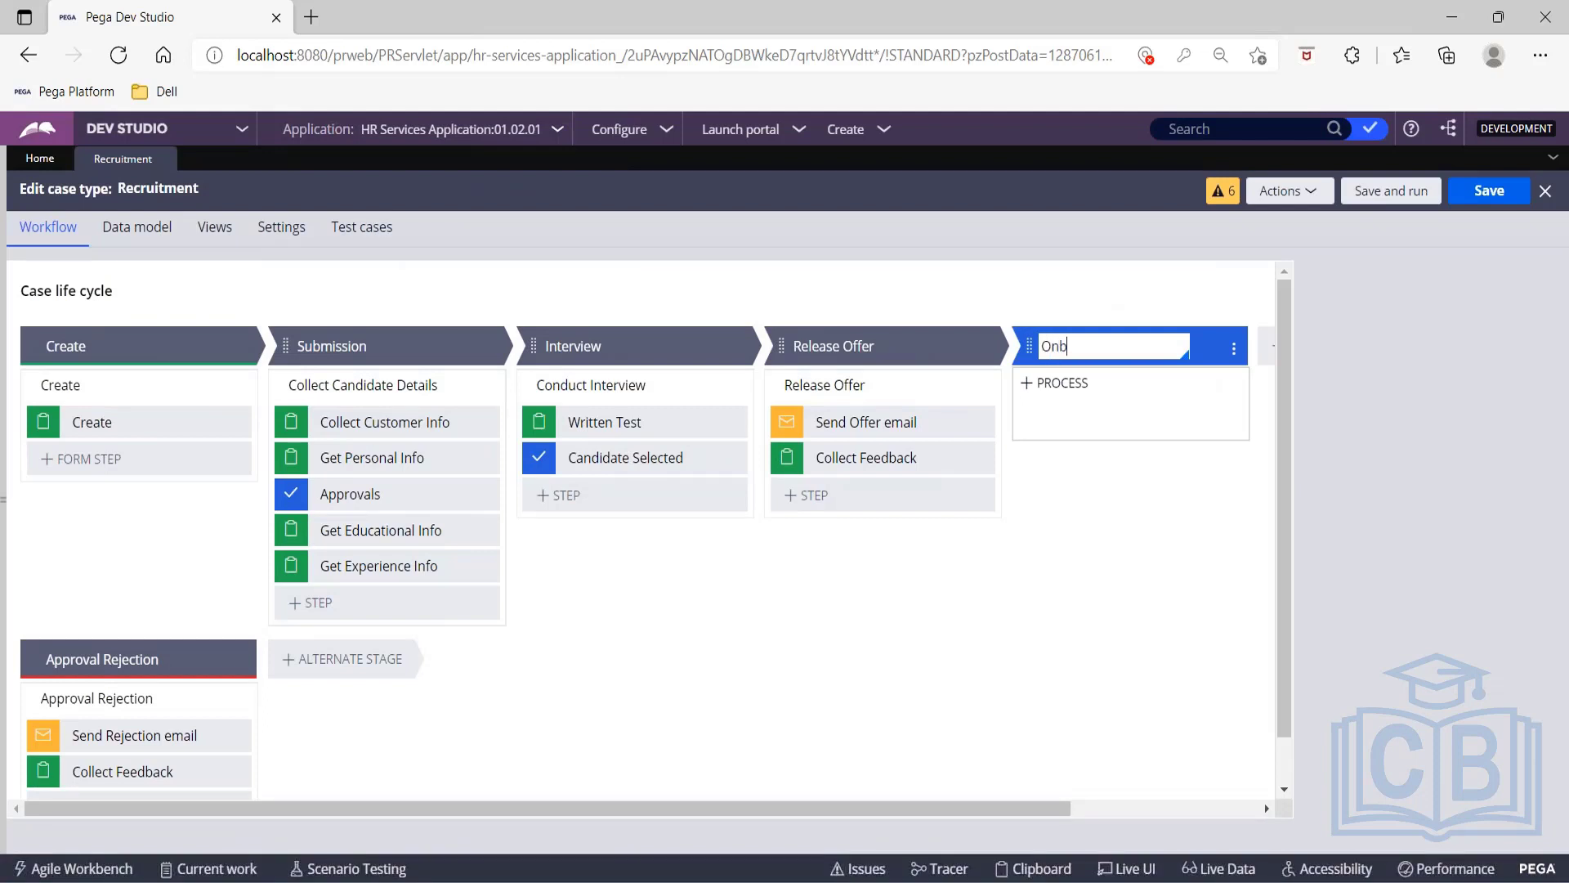
pyautogui.doubleClick(1108, 345)
pyautogui.click(1114, 345)
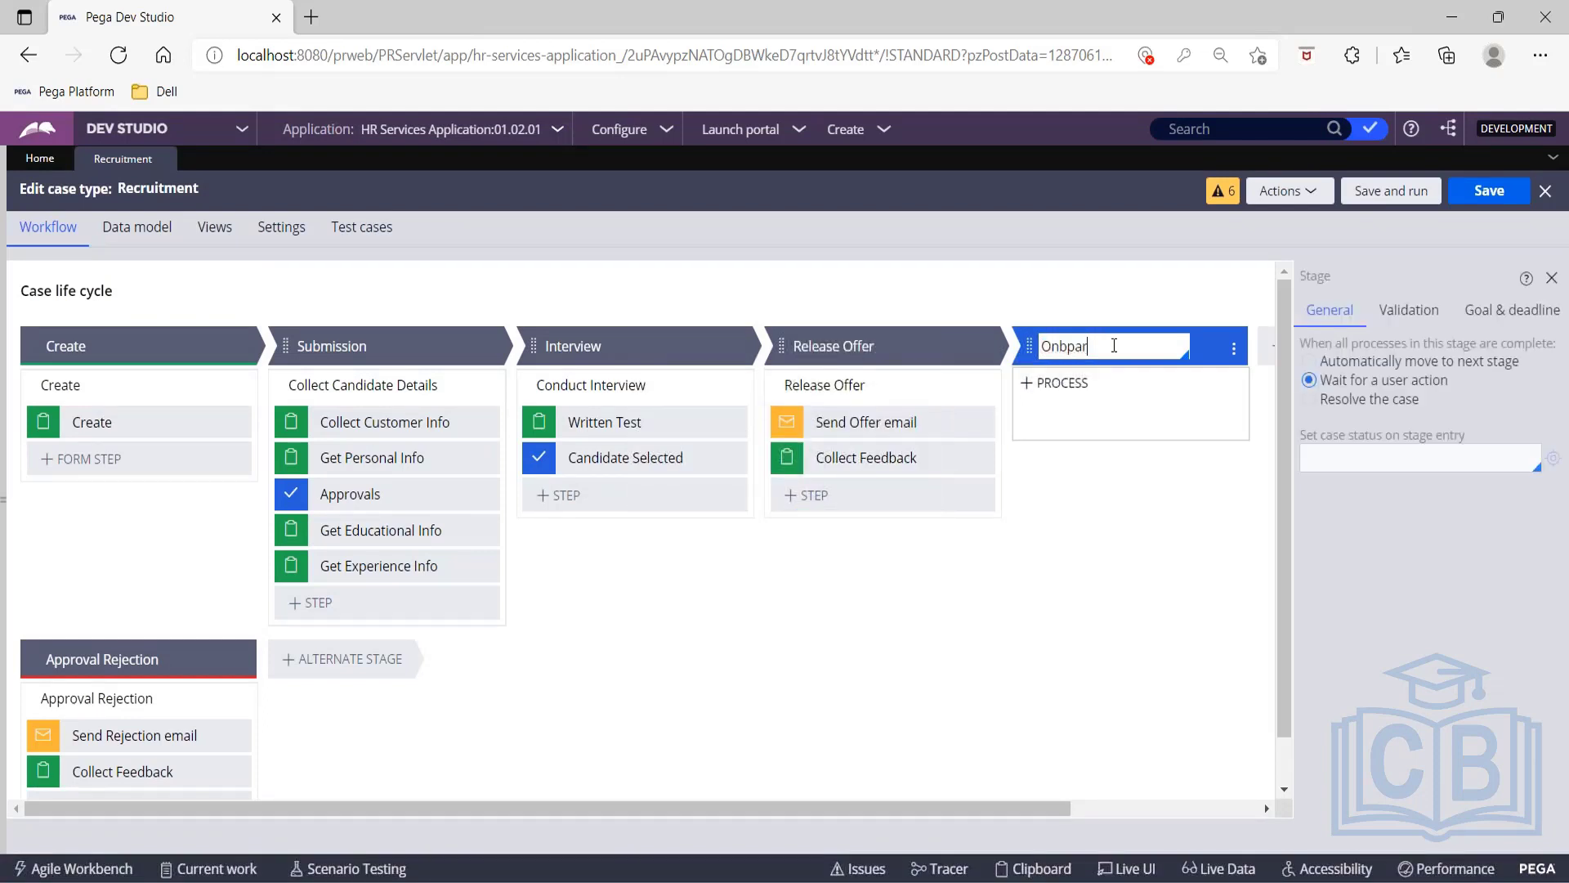
pyautogui.write('oarding')
# Add a process to the Onboarding stage with a first step named Verify Docs.
pyautogui.click(1121, 382)
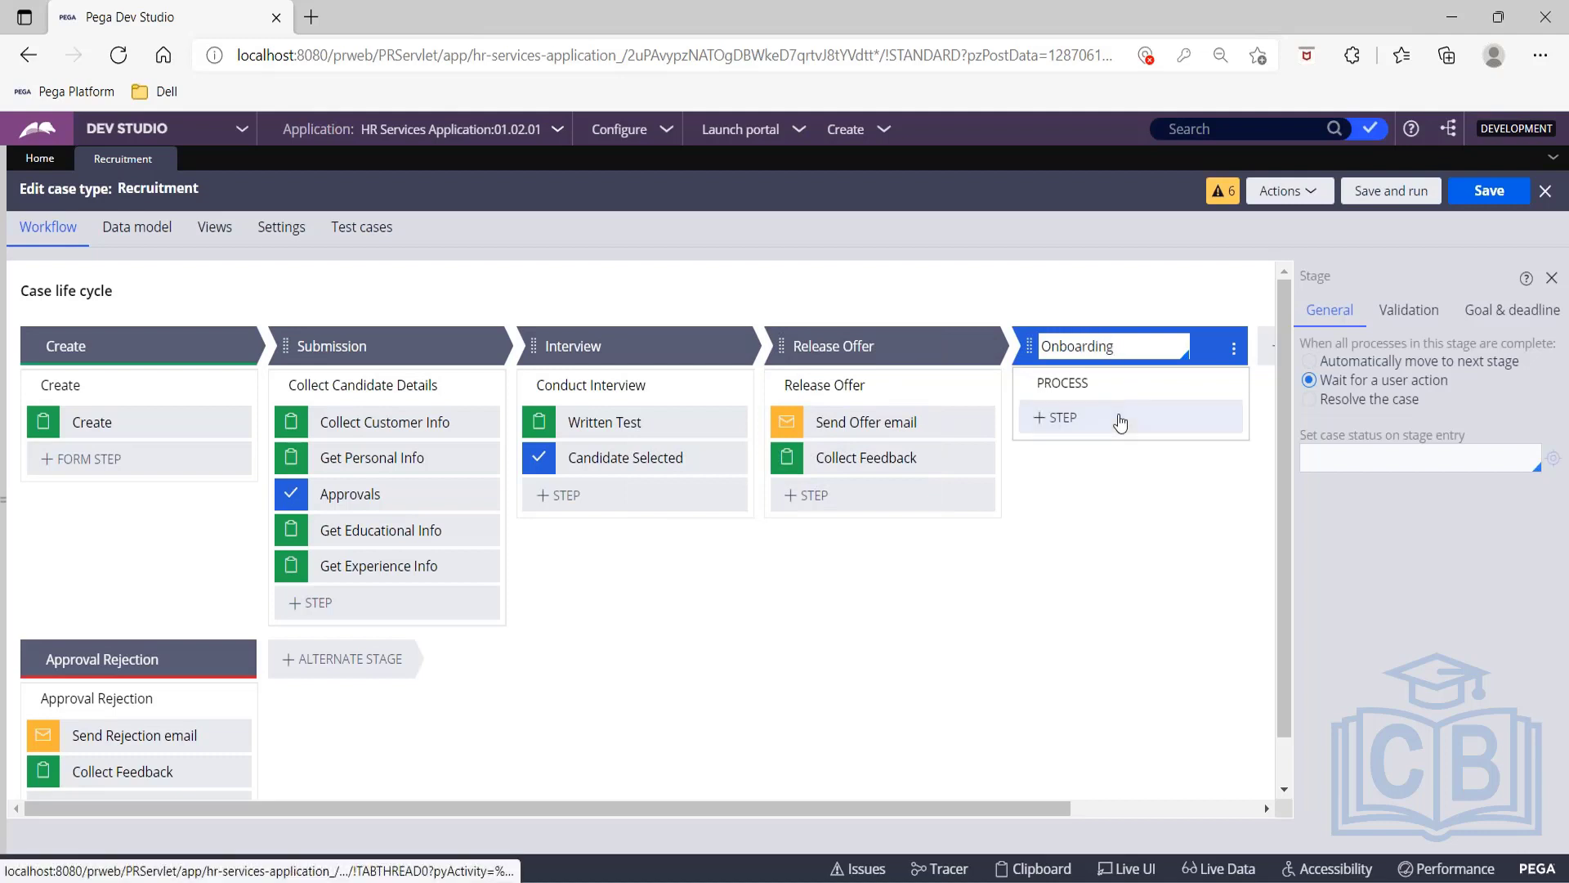
pyautogui.click(1115, 421)
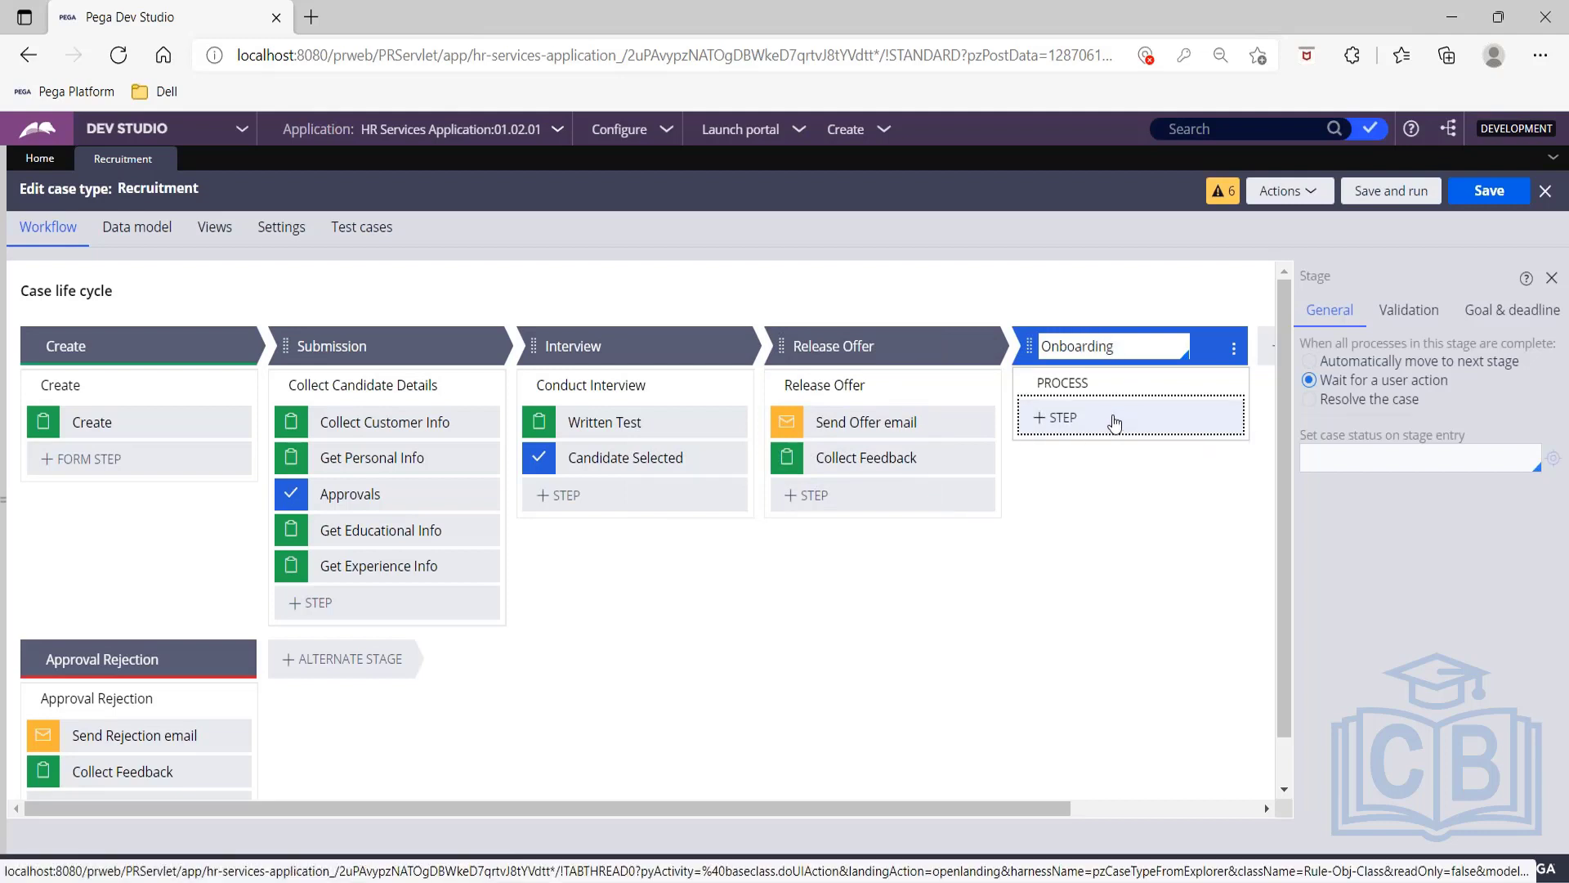
pyautogui.click(1115, 421)
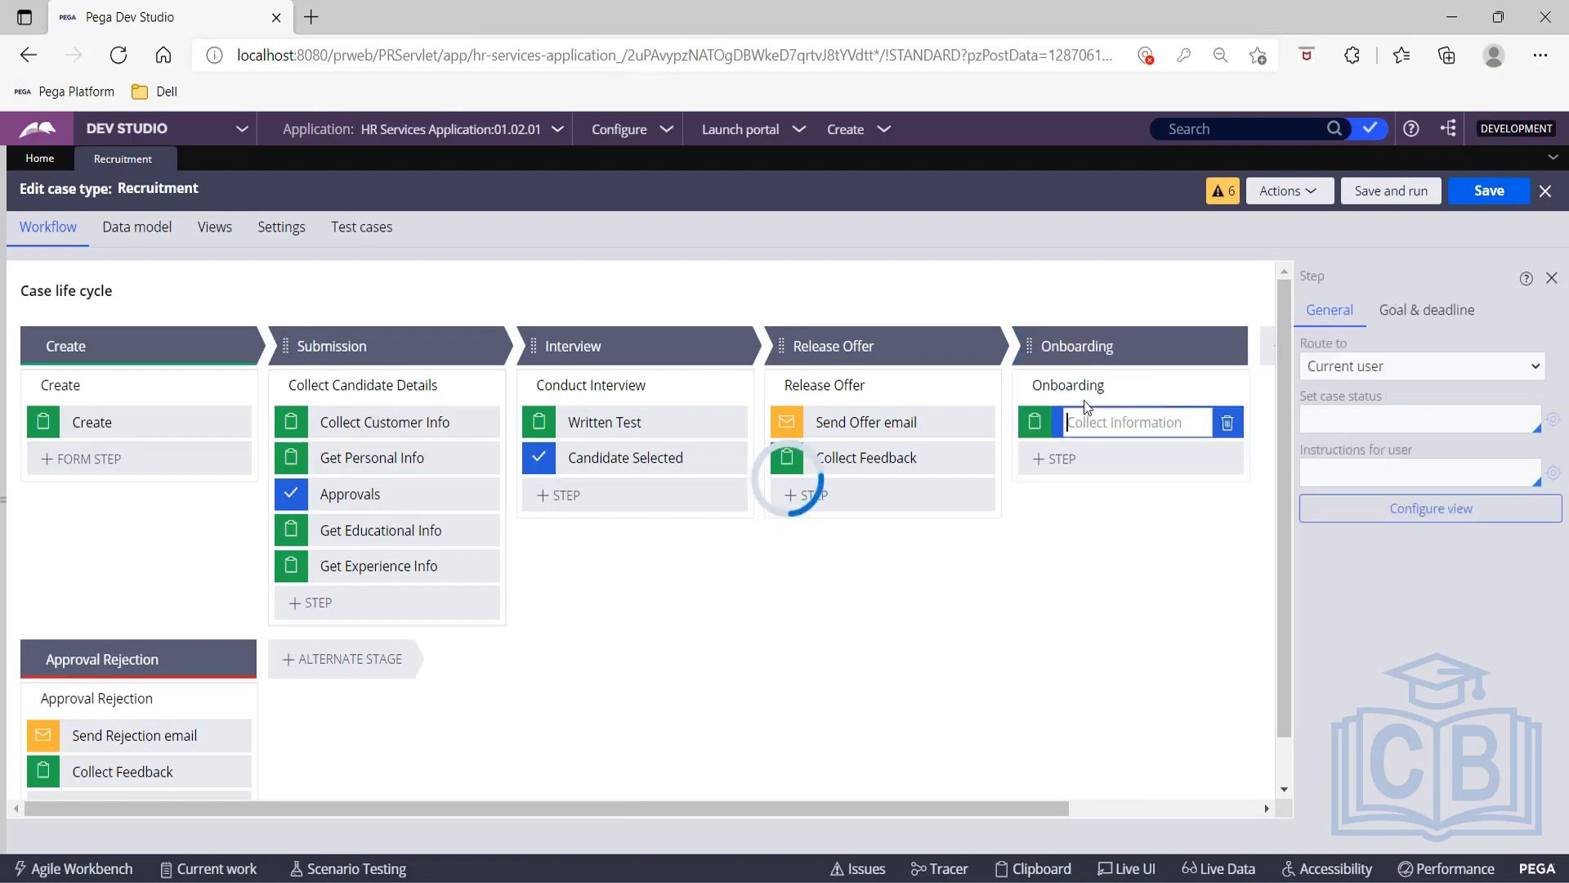
pyautogui.write('Verify Docs')
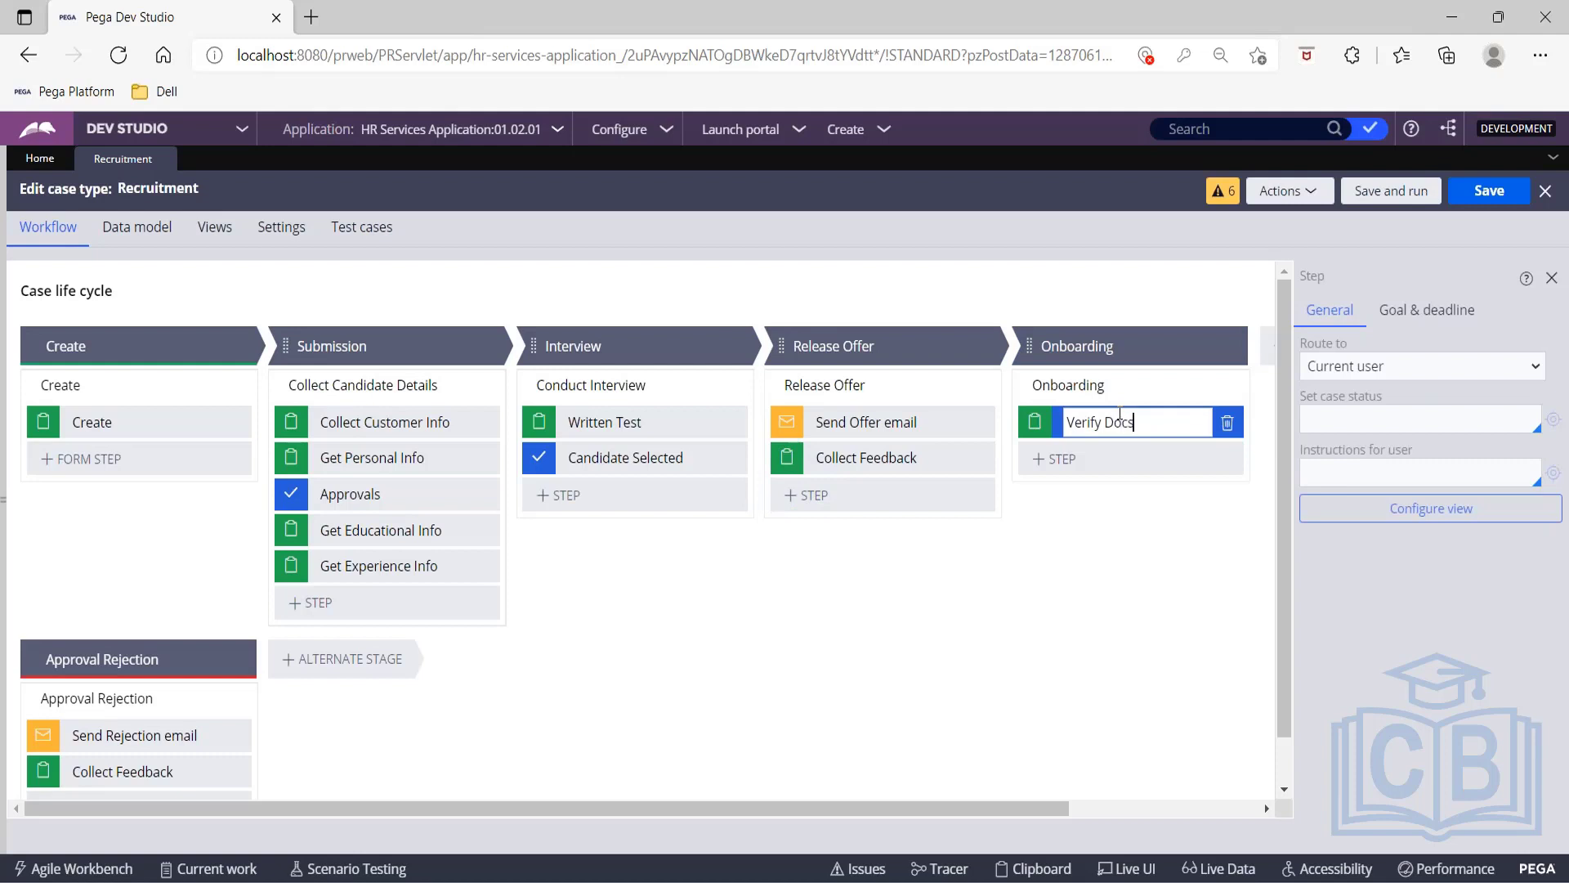
# Rename the Onboarding stage's process as HR Activities.
pyautogui.click(1111, 385)
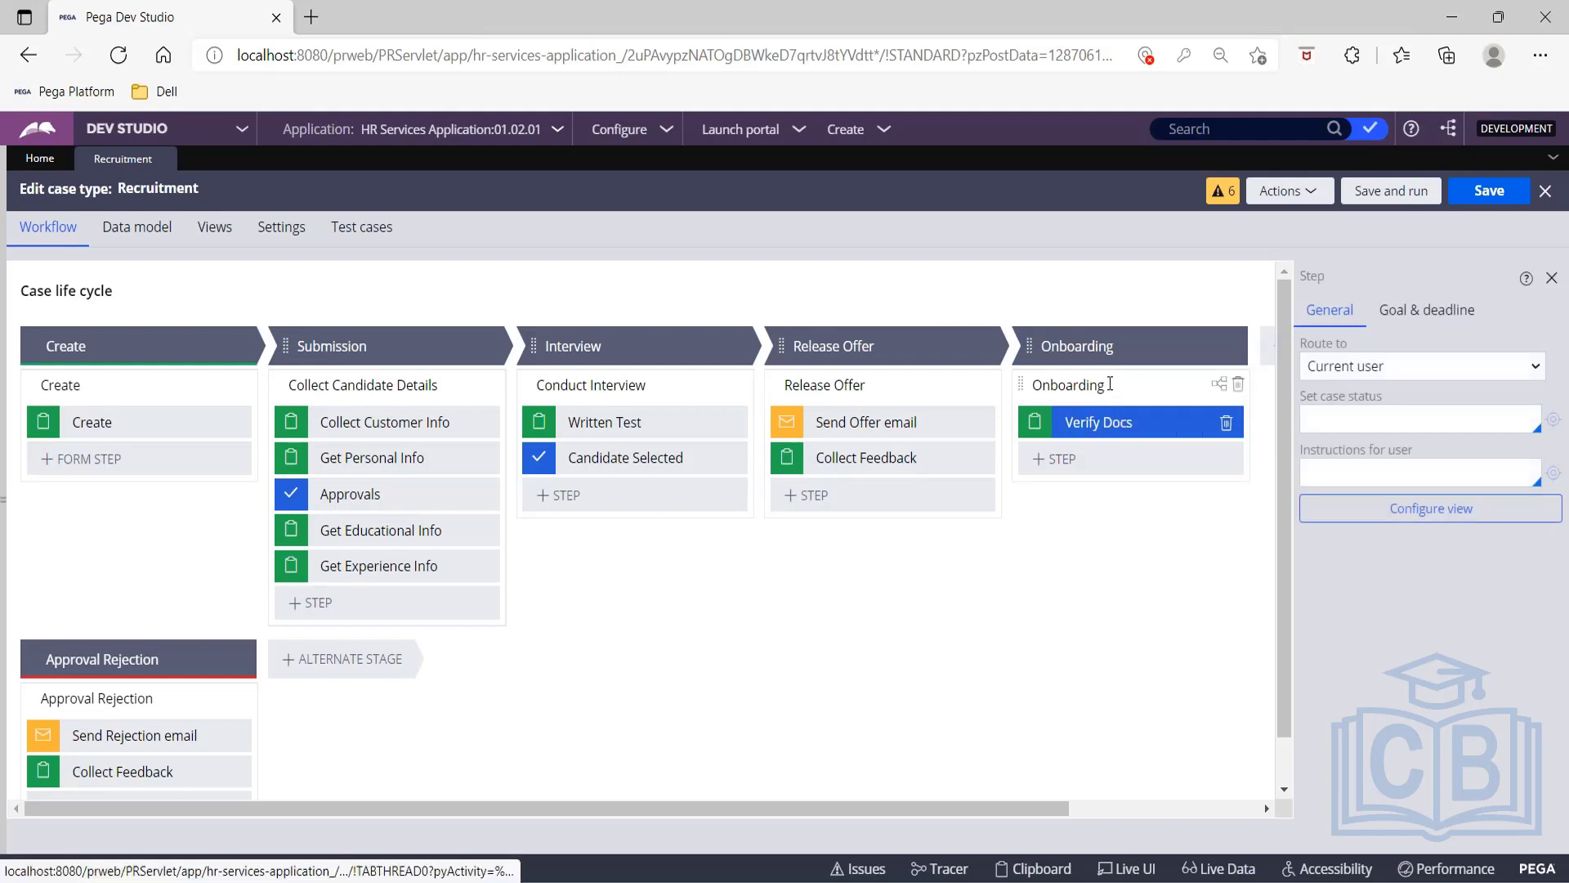
pyautogui.press('BackSpace')
pyautogui.press('BackSpace')
pyautogui.press('BackSpace')
pyautogui.press('BackSpace')
pyautogui.press('BackSpace')
pyautogui.press('BackSpace')
pyautogui.press('BackSpace')
pyautogui.press('BackSpace')
pyautogui.press('BackSpace')
pyautogui.write('HR Activities')
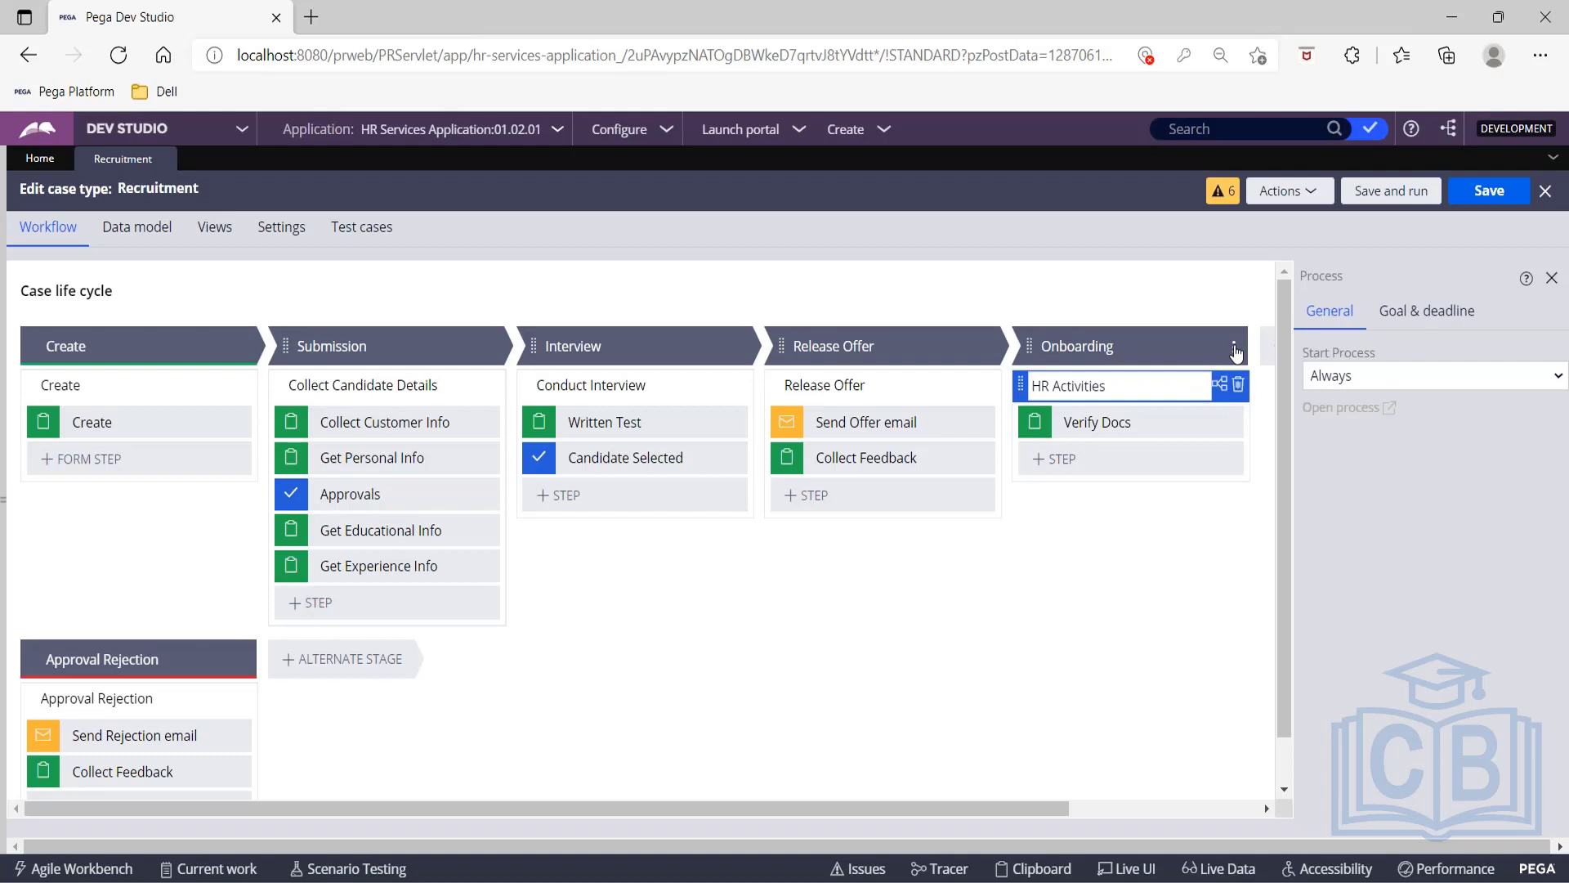
# Add a new parallel process named Provide Infra to the Onboarding stage.
pyautogui.click(1234, 350)
pyautogui.moveTo(1205, 396)
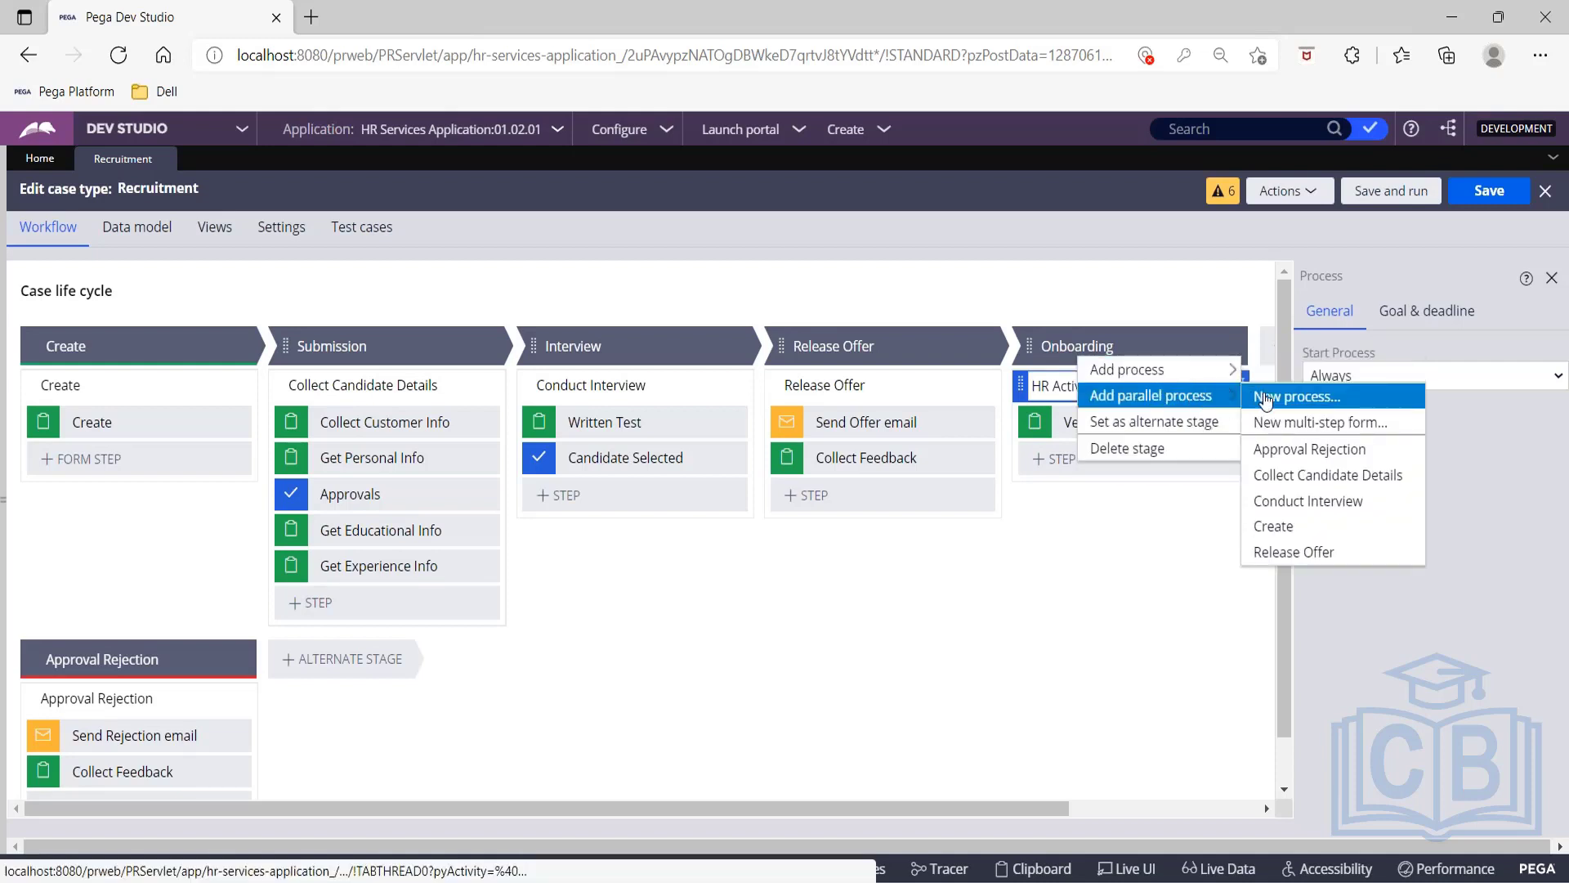
pyautogui.click(1265, 399)
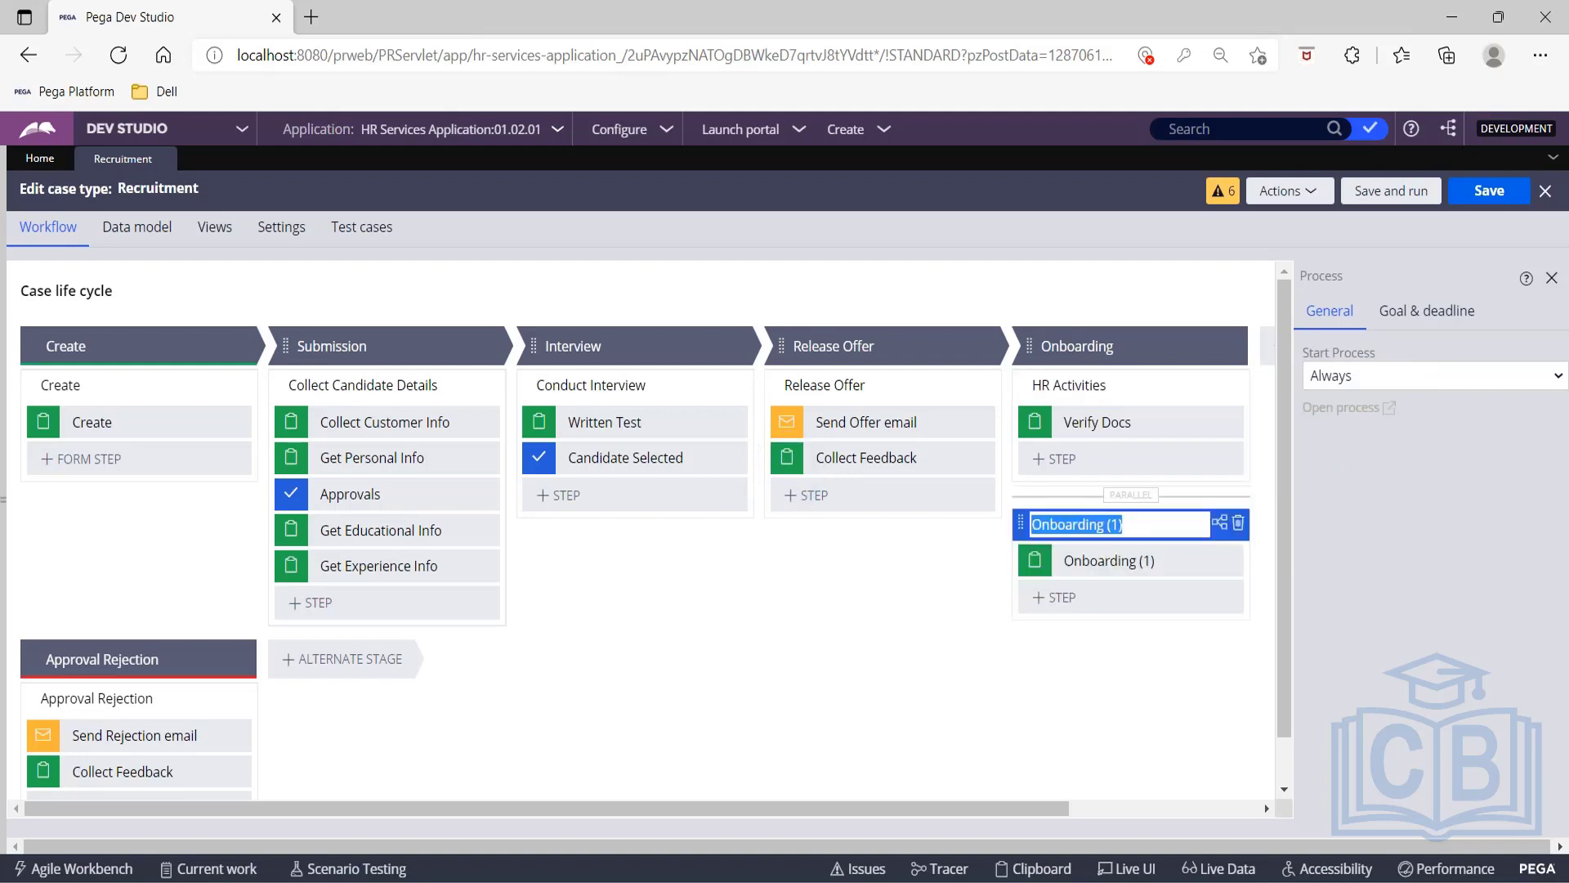
pyautogui.press('BackSpace')
pyautogui.write('Pr')
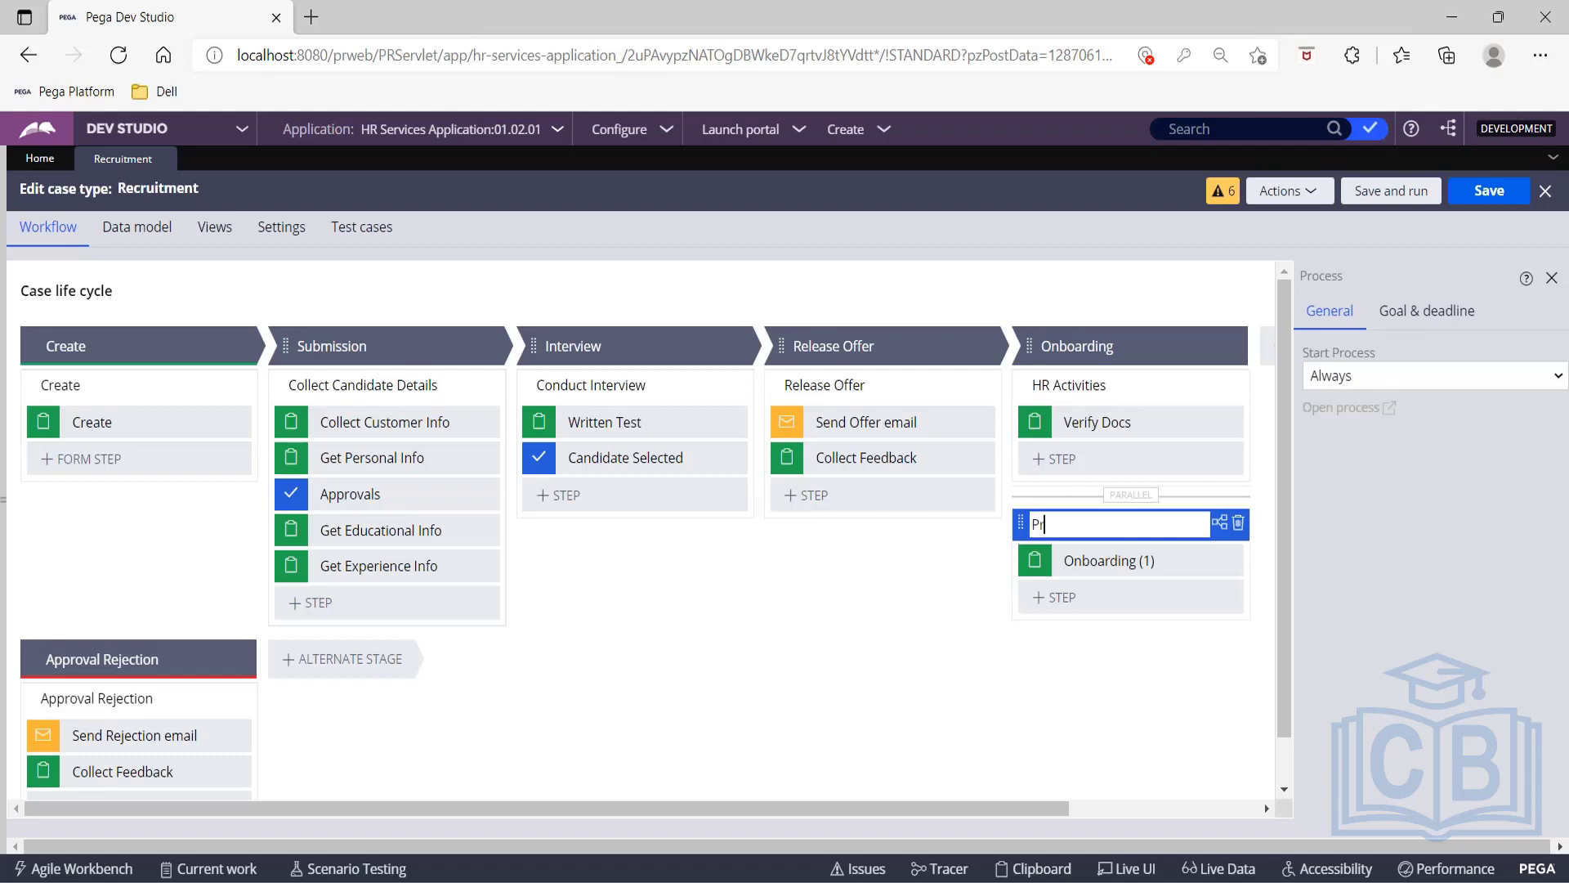
pyautogui.write('ovide Infra')
# Rename the default step of the Provide Infra process as Provide Laptops.
pyautogui.click(1174, 562)
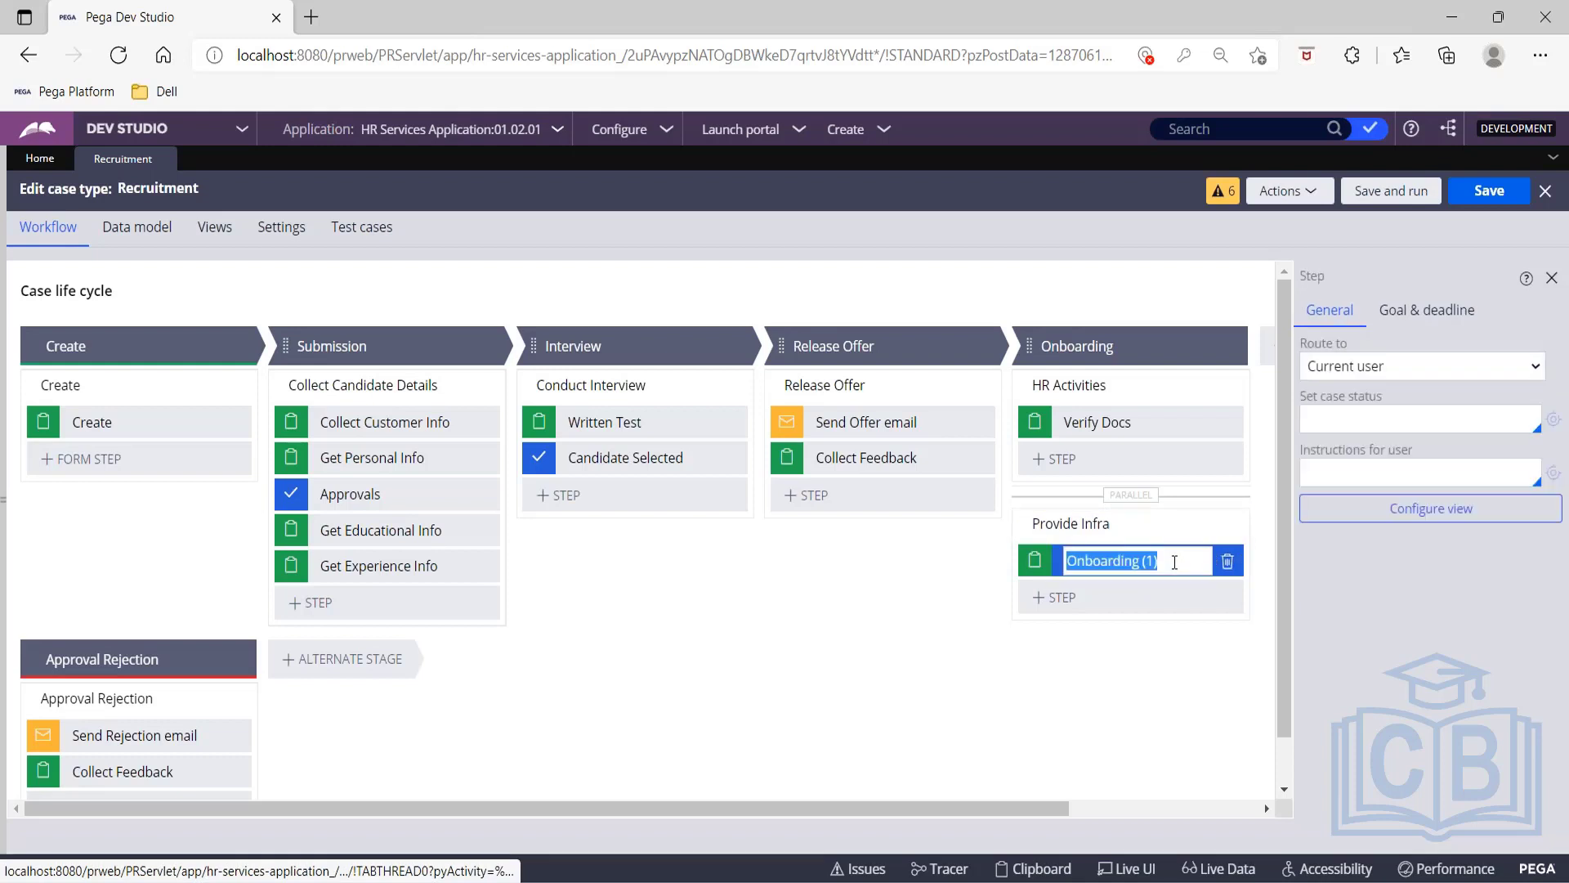
pyautogui.press('BackSpace')
pyautogui.write('Provide Laptopns')
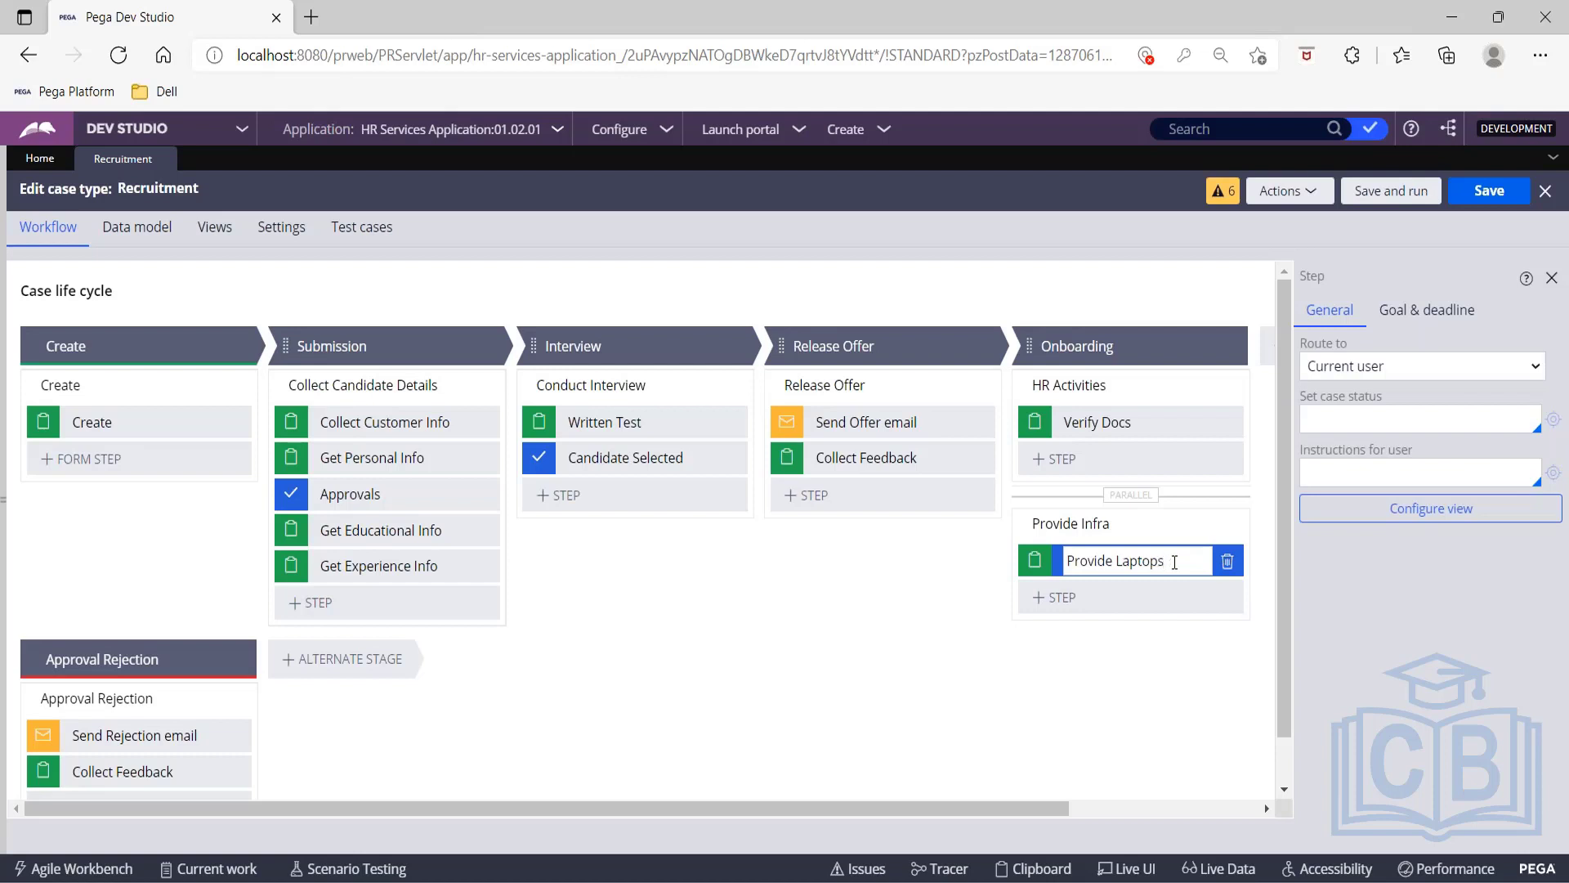
pyautogui.press('Return')
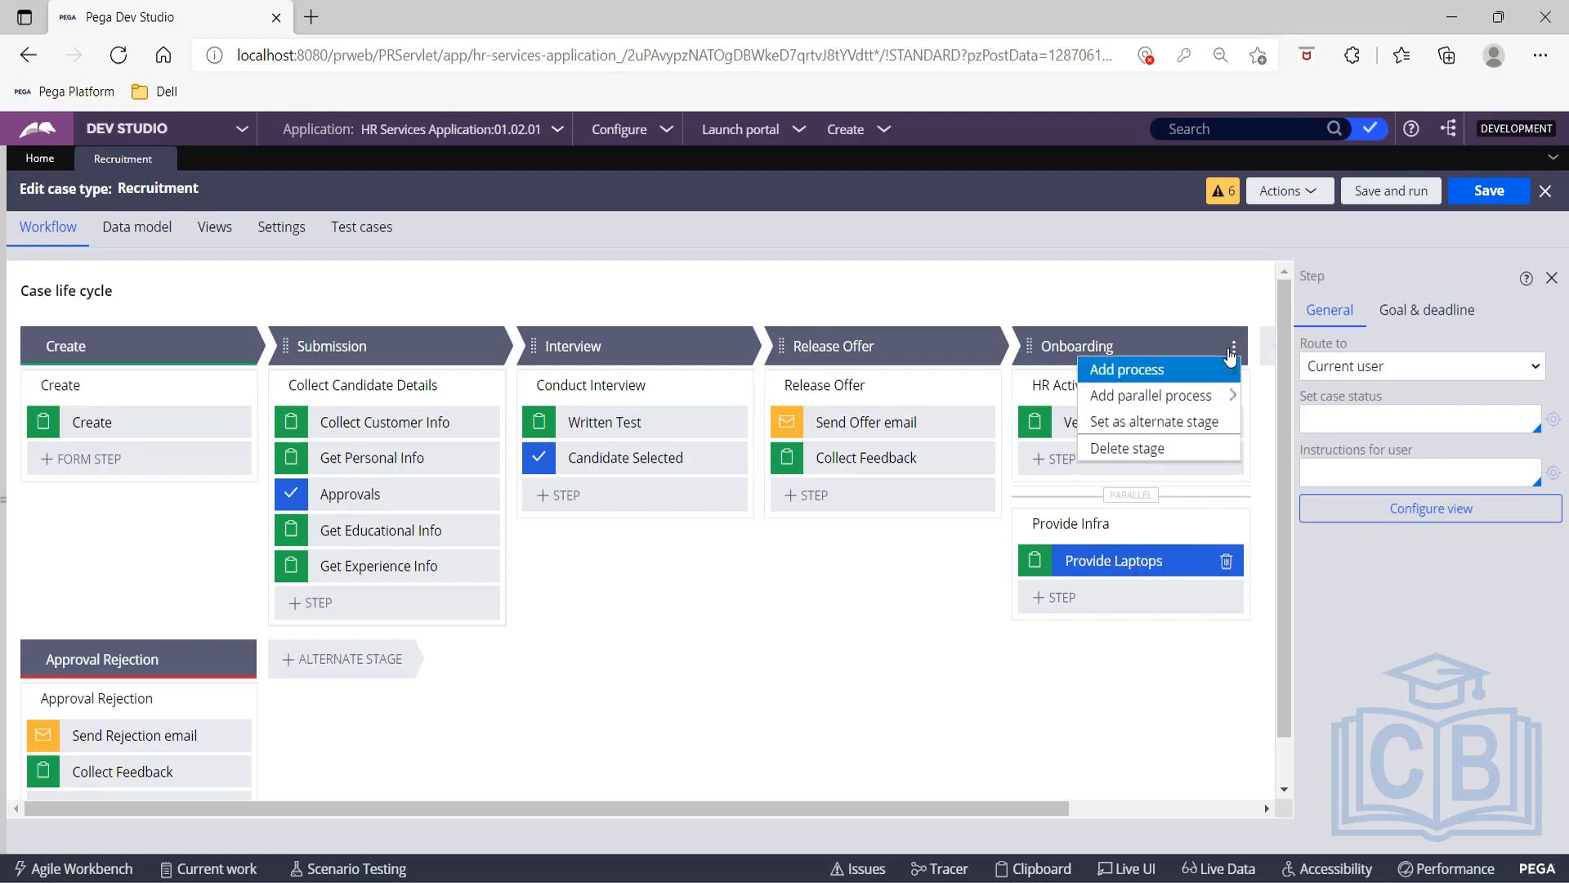
# Add another new parallel process to the Onboarding stage and name it Grant Access.
pyautogui.click(1234, 354)
pyautogui.moveTo(1218, 395)
pyautogui.click(1300, 393)
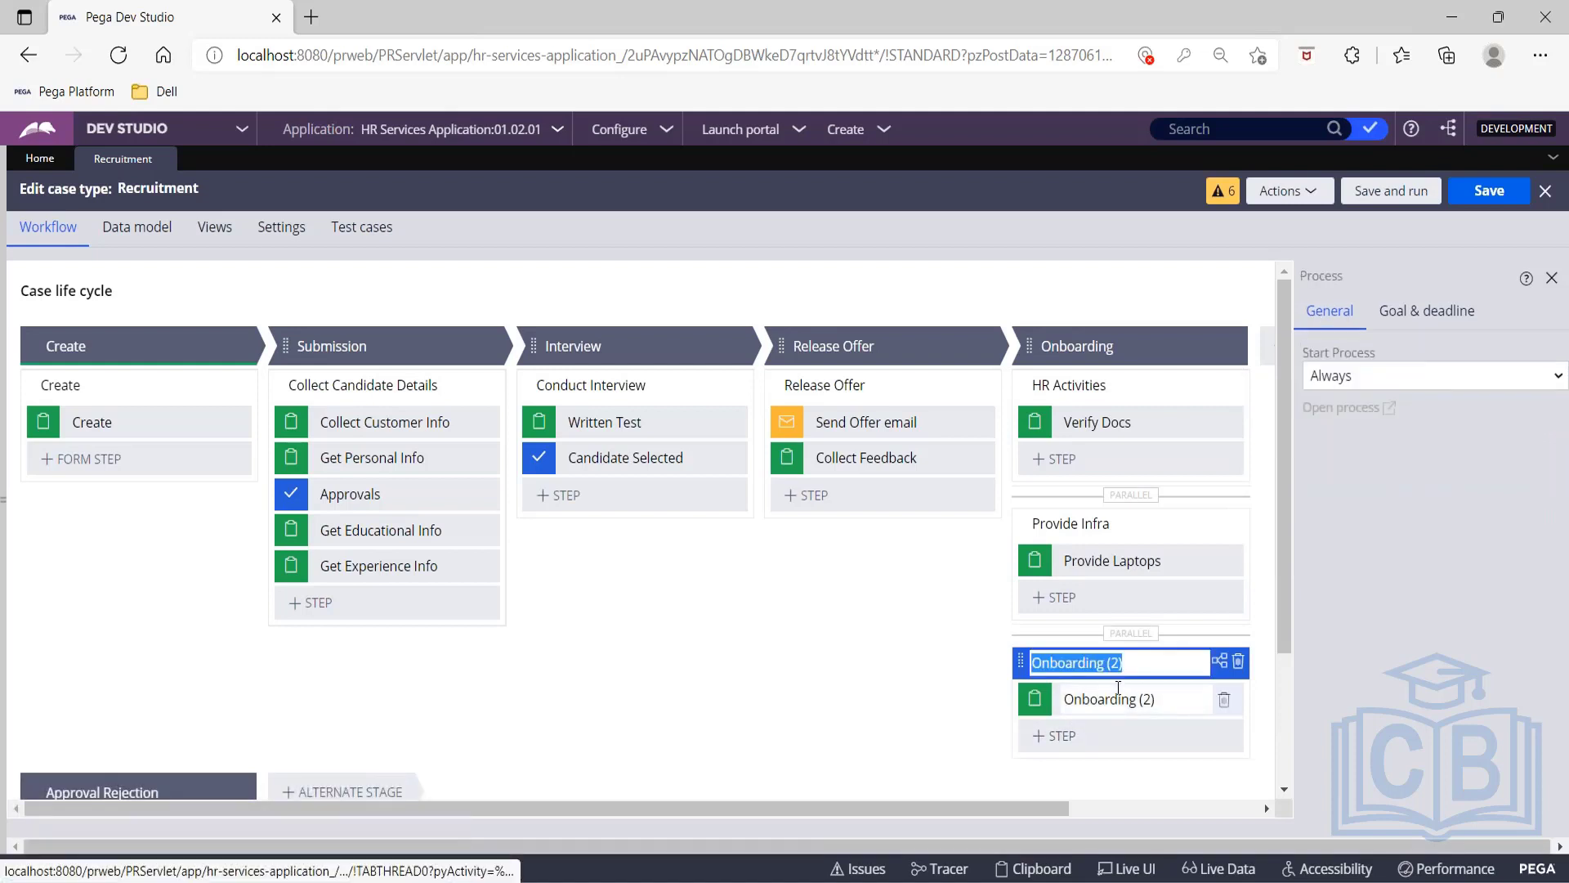
pyautogui.write('Grant Access')
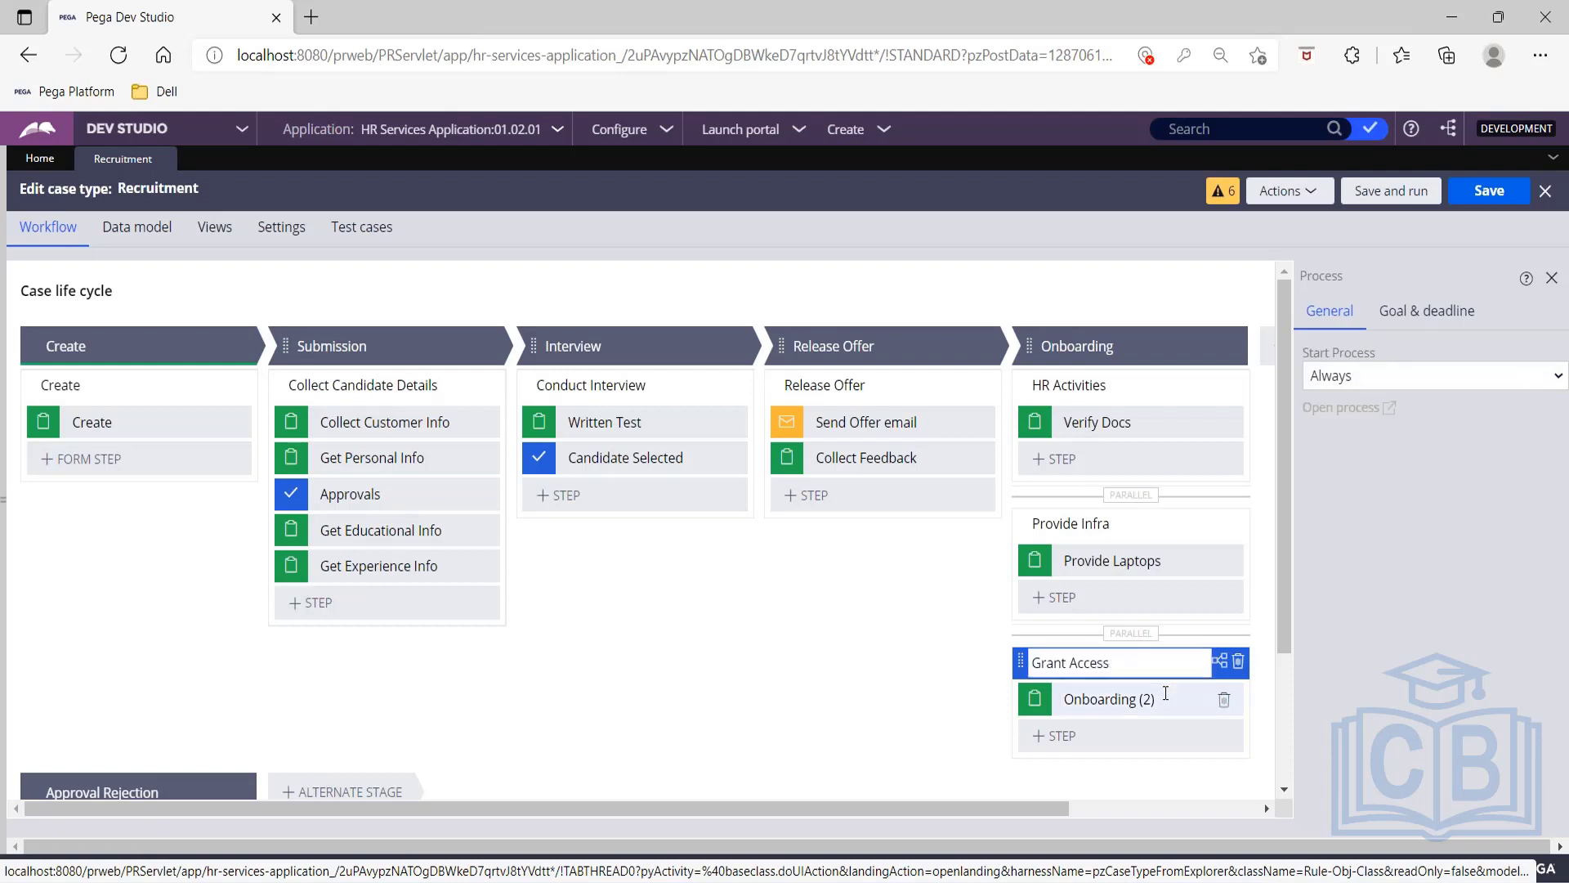
pyautogui.press('Return')
# Name the Grant Access process's step Issue ID's and save the case type.
pyautogui.write('Gra')
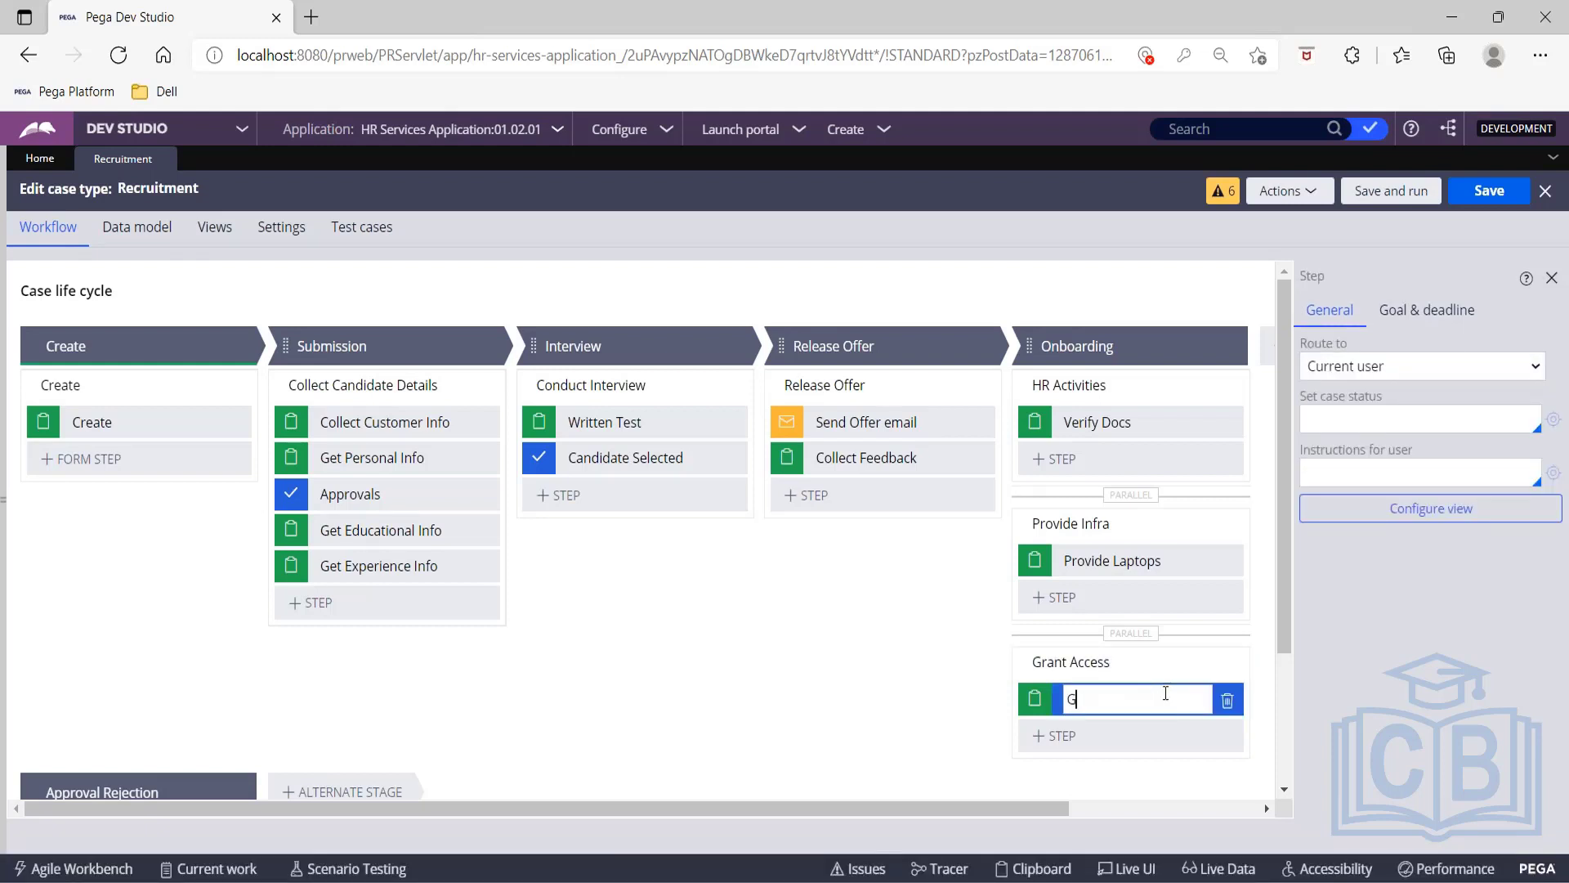
pyautogui.write('nt')
pyautogui.press('BackSpace')
pyautogui.press('BackSpace')
pyautogui.press('BackSpace')
pyautogui.press('BackSpace')
pyautogui.press('BackSpace')
pyautogui.write("Issue ID's")
pyautogui.click(1481, 190)
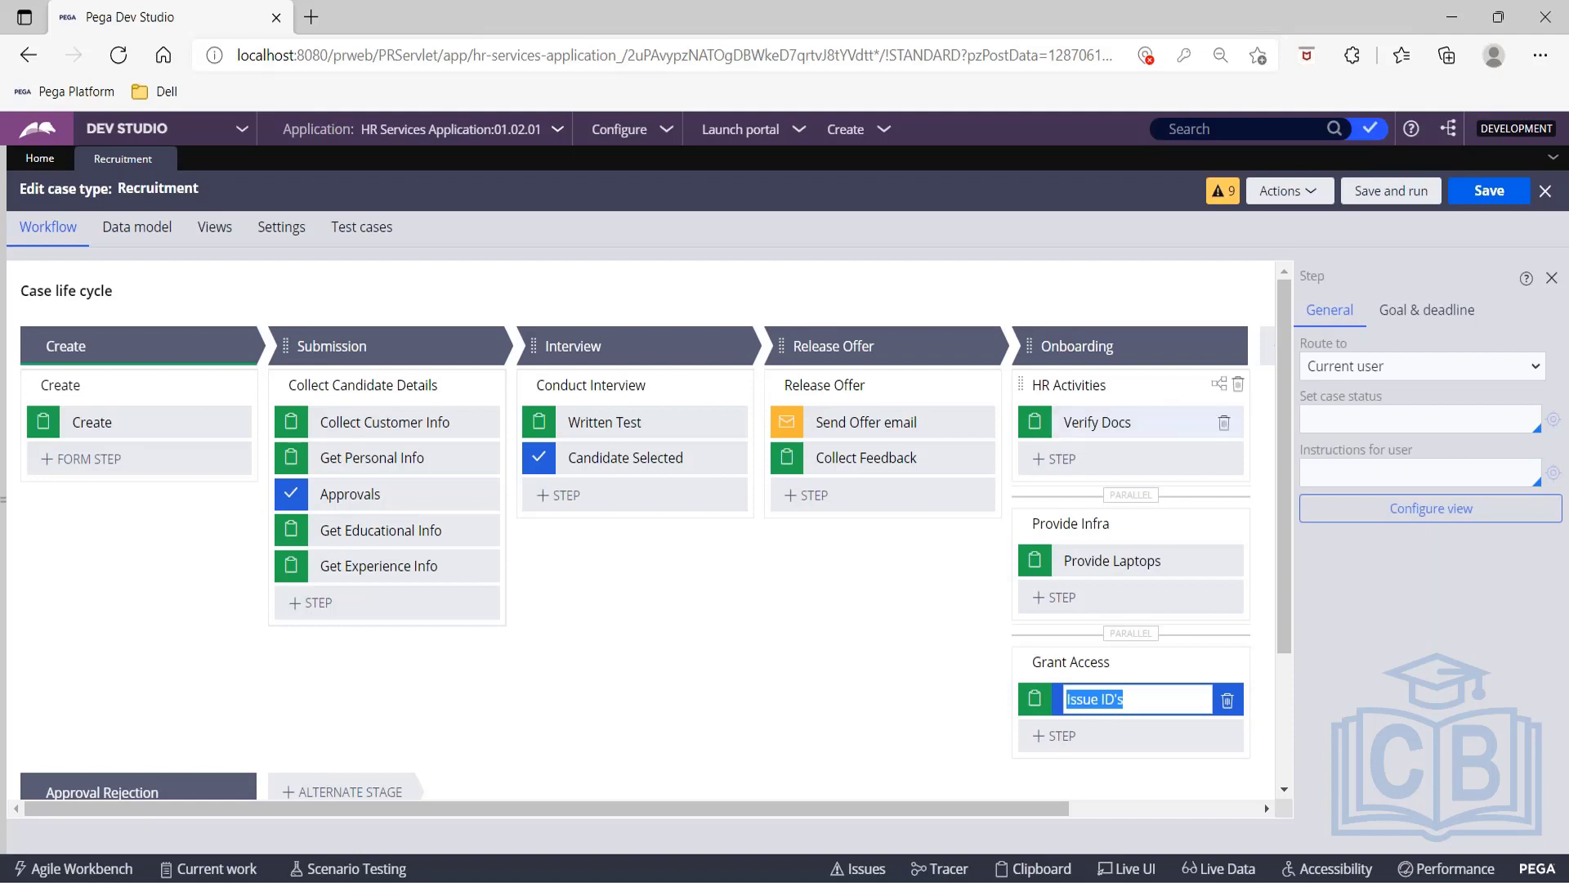
# Add a stage named Resolution after the Onboarding stage.
pyautogui.moveTo(974, 807); pyautogui.dragTo(1152, 807)
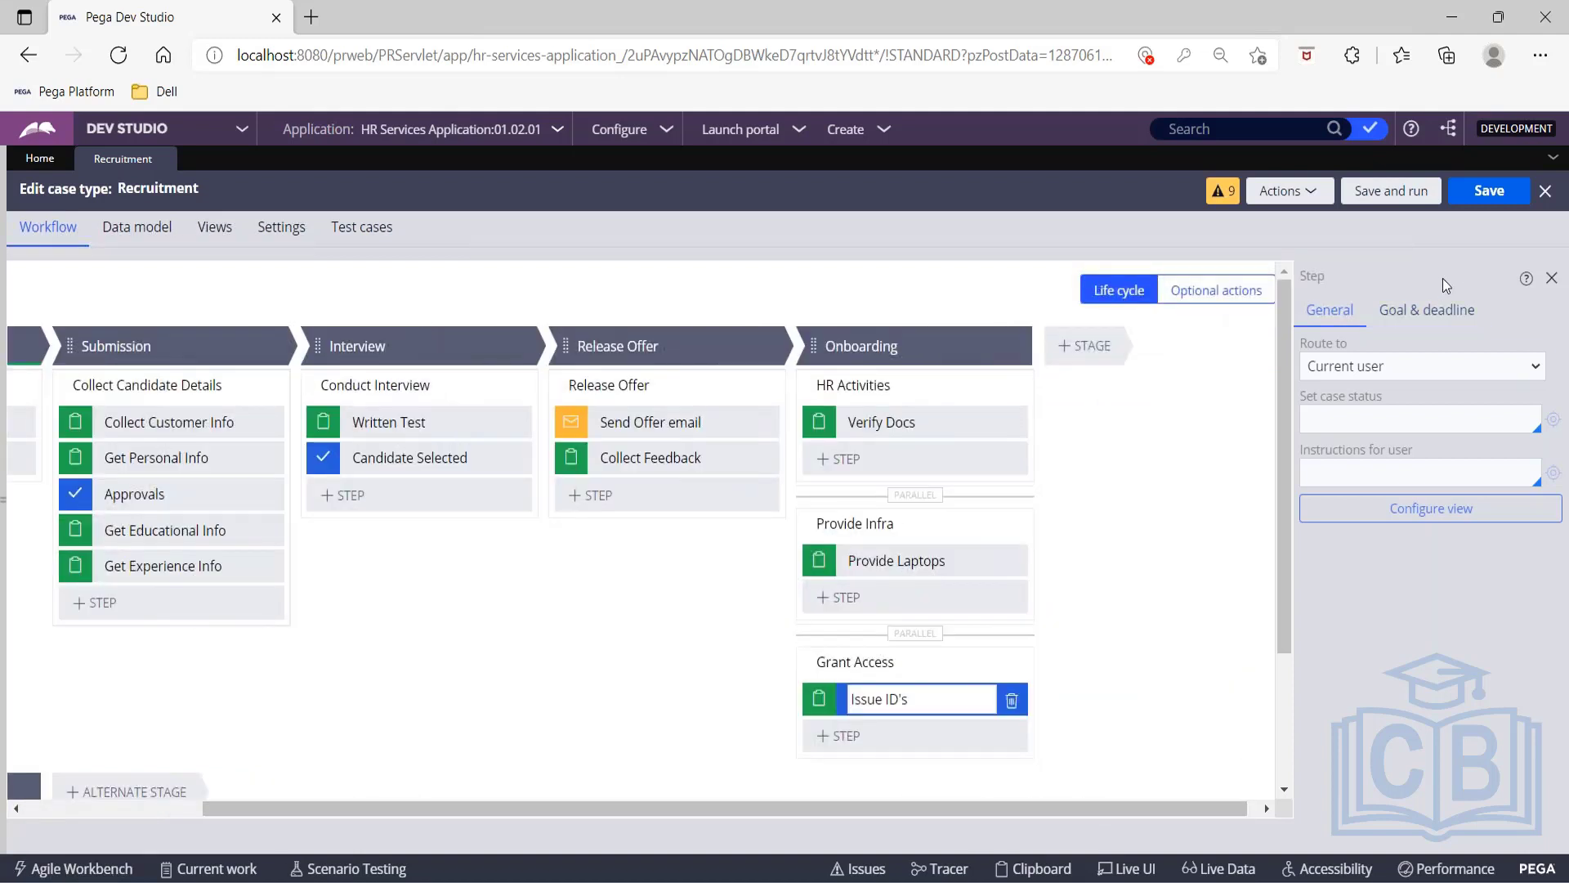
pyautogui.click(1092, 347)
pyautogui.write('Reslo')
pyautogui.press('BackSpace')
pyautogui.press('BackSpace')
pyautogui.write('olution')
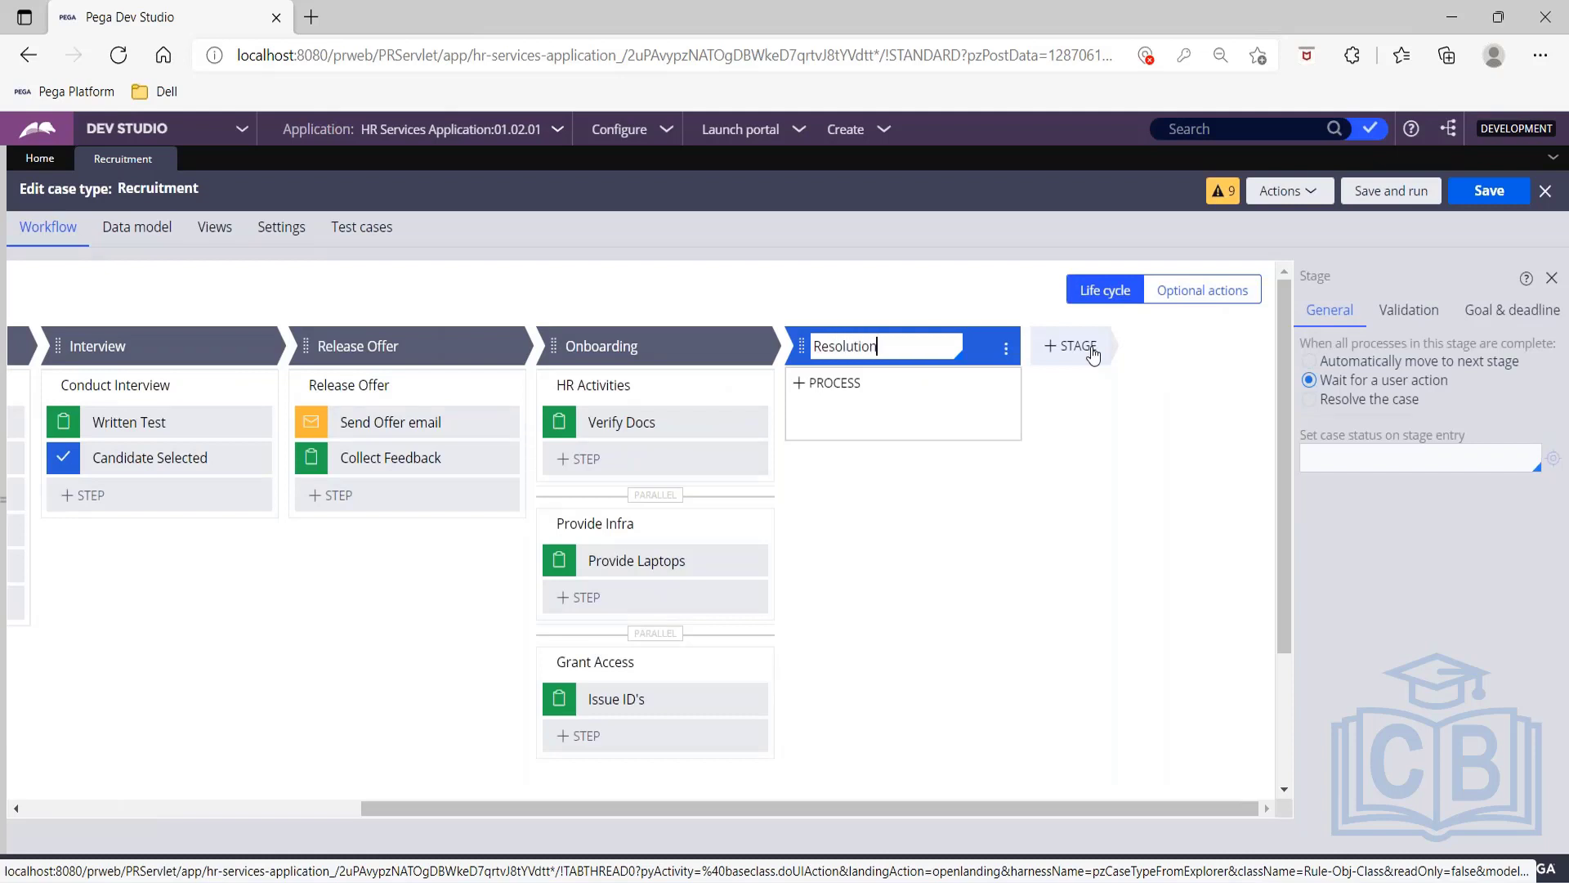
pyautogui.press('Return')
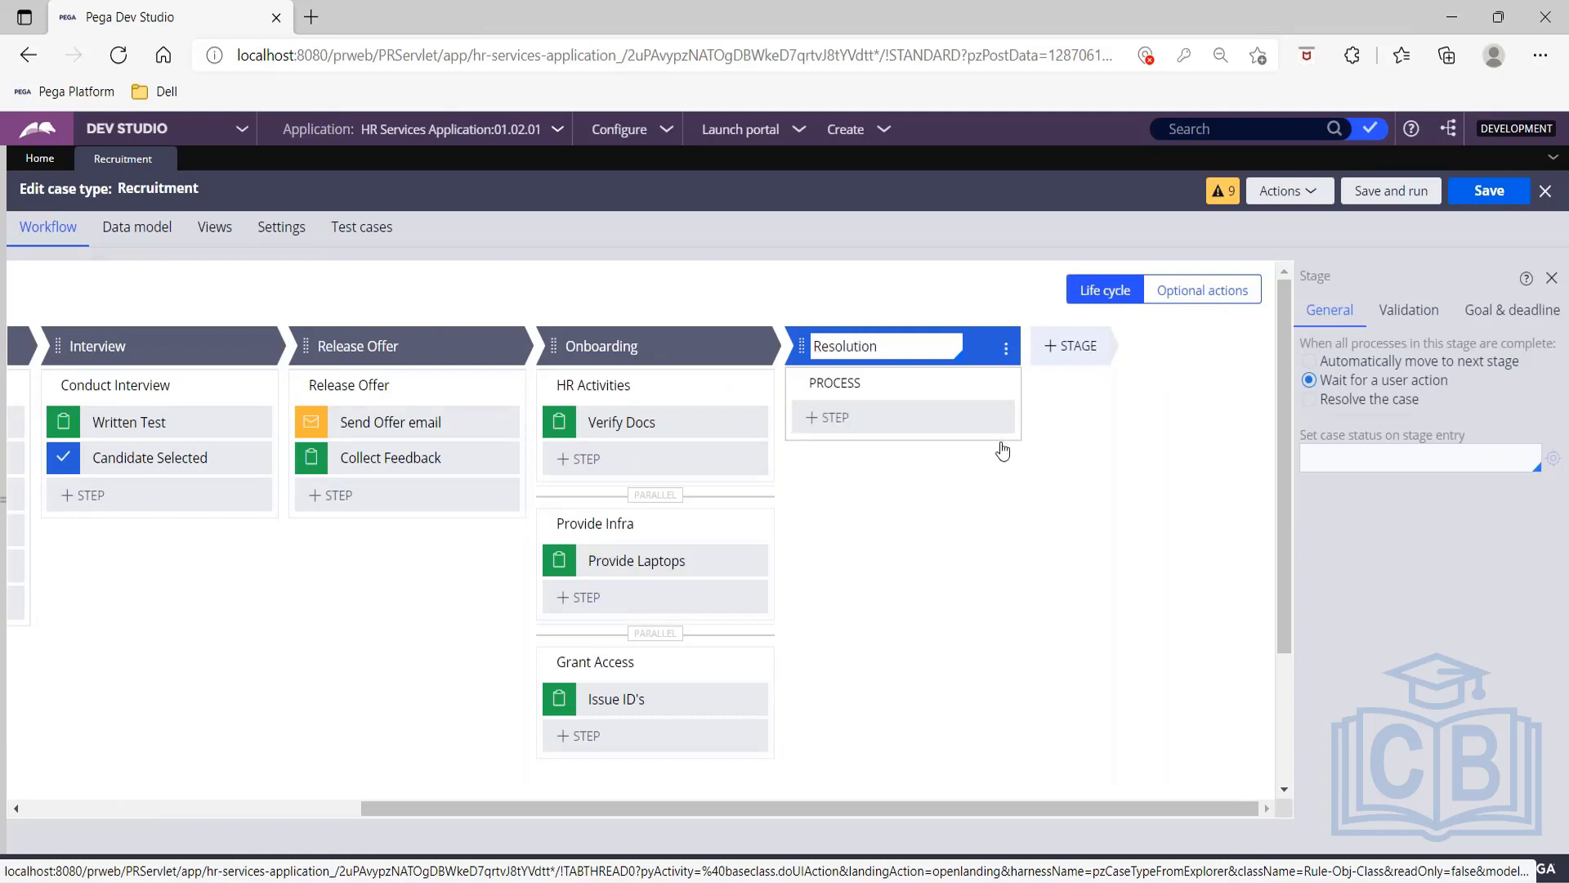
# Add a step named Resolution to the Resolution stage's process.
pyautogui.click(893, 425)
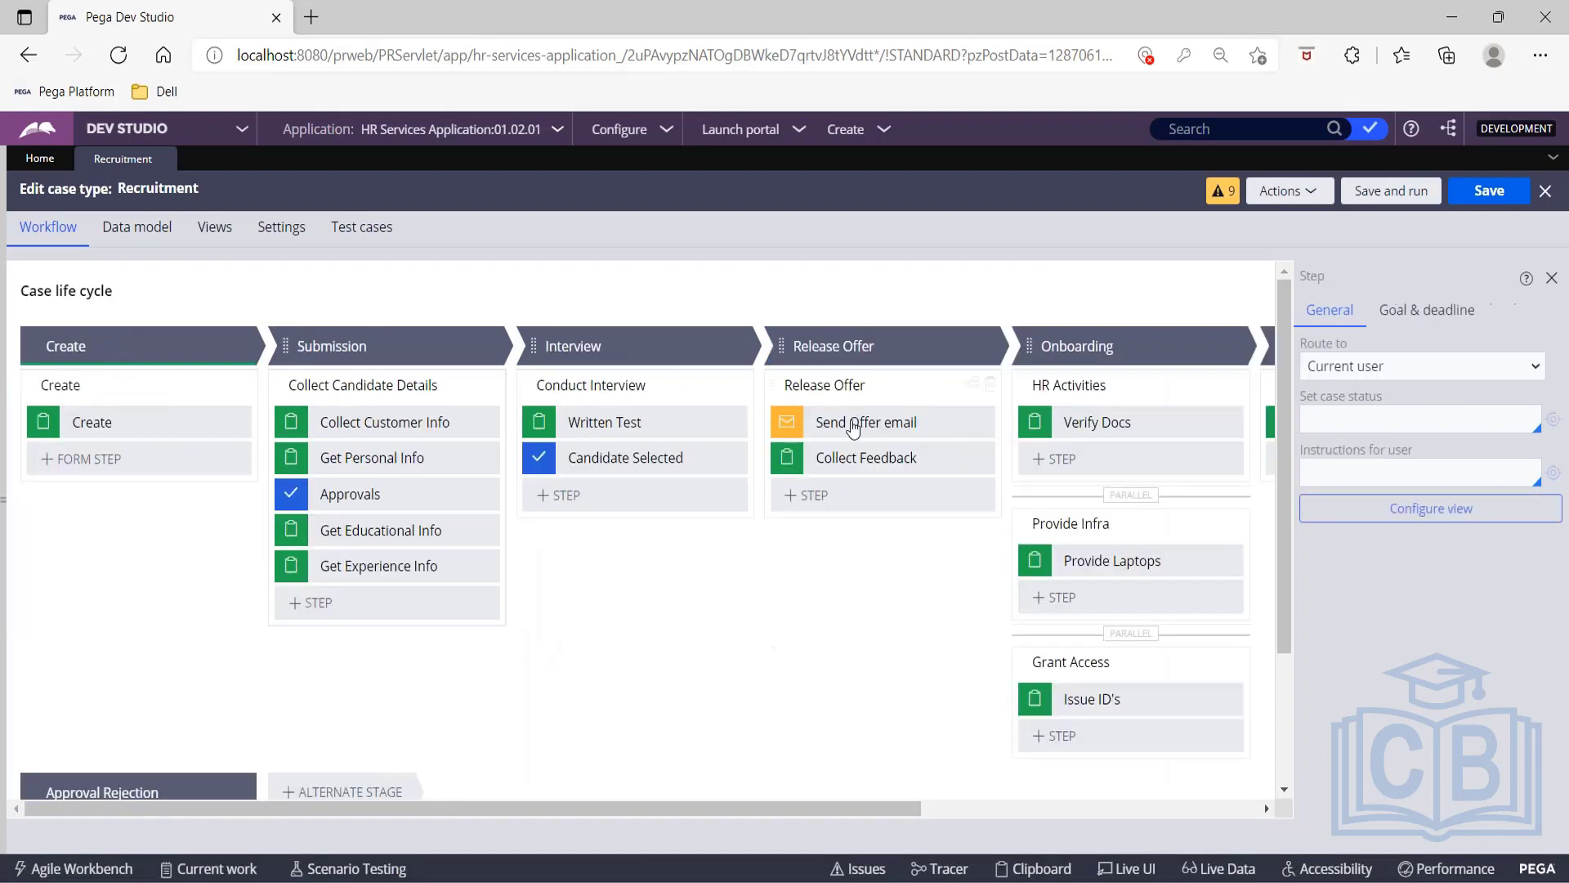
pyautogui.write('Resolution')
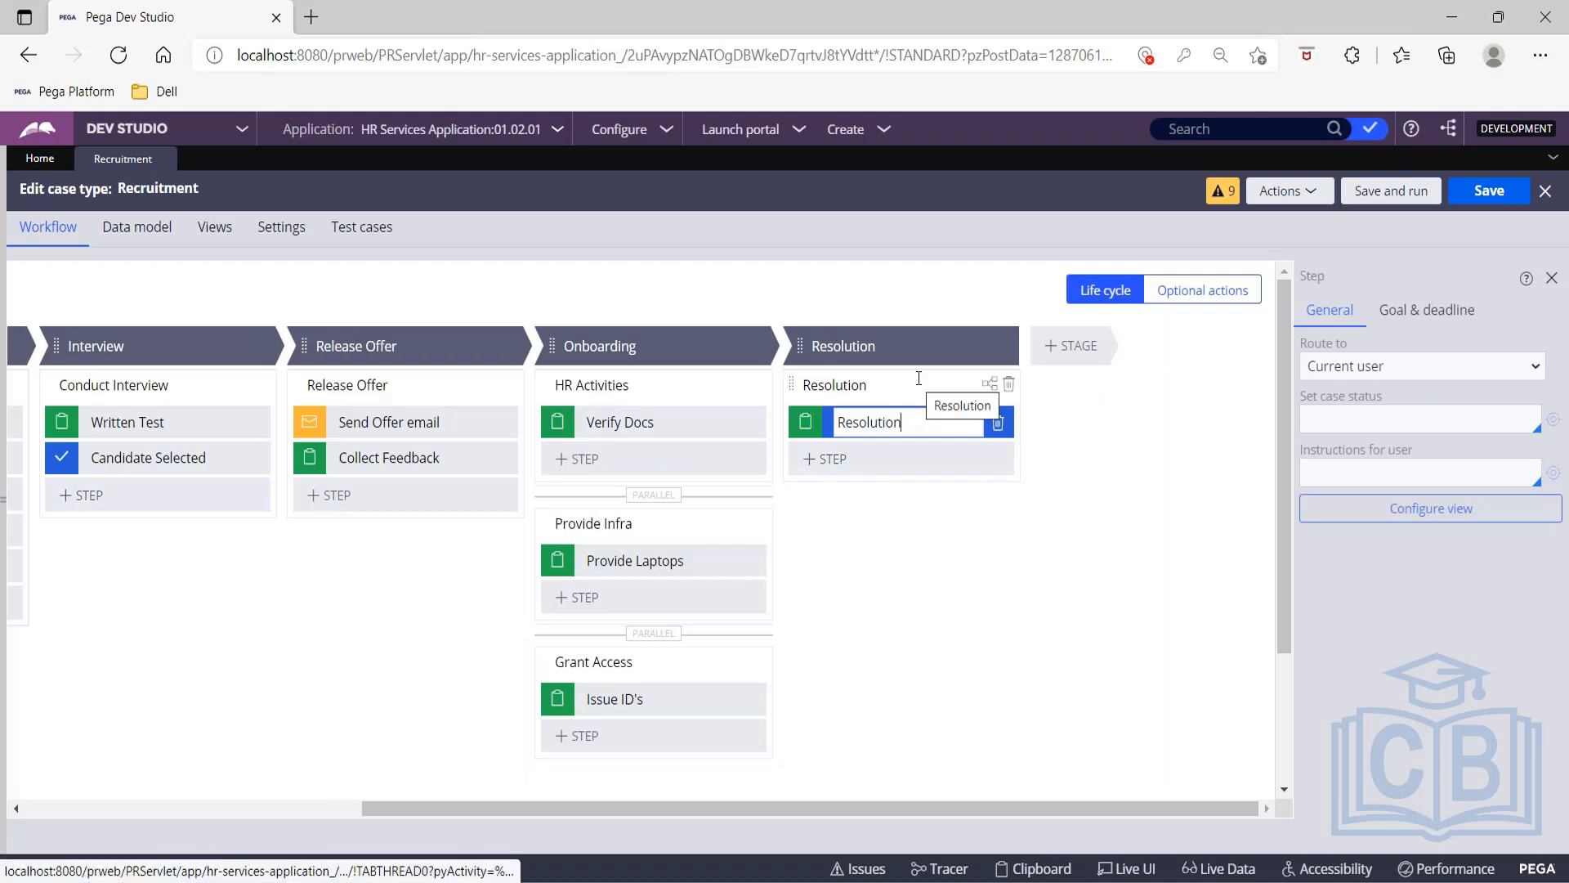
pyautogui.click(973, 603)
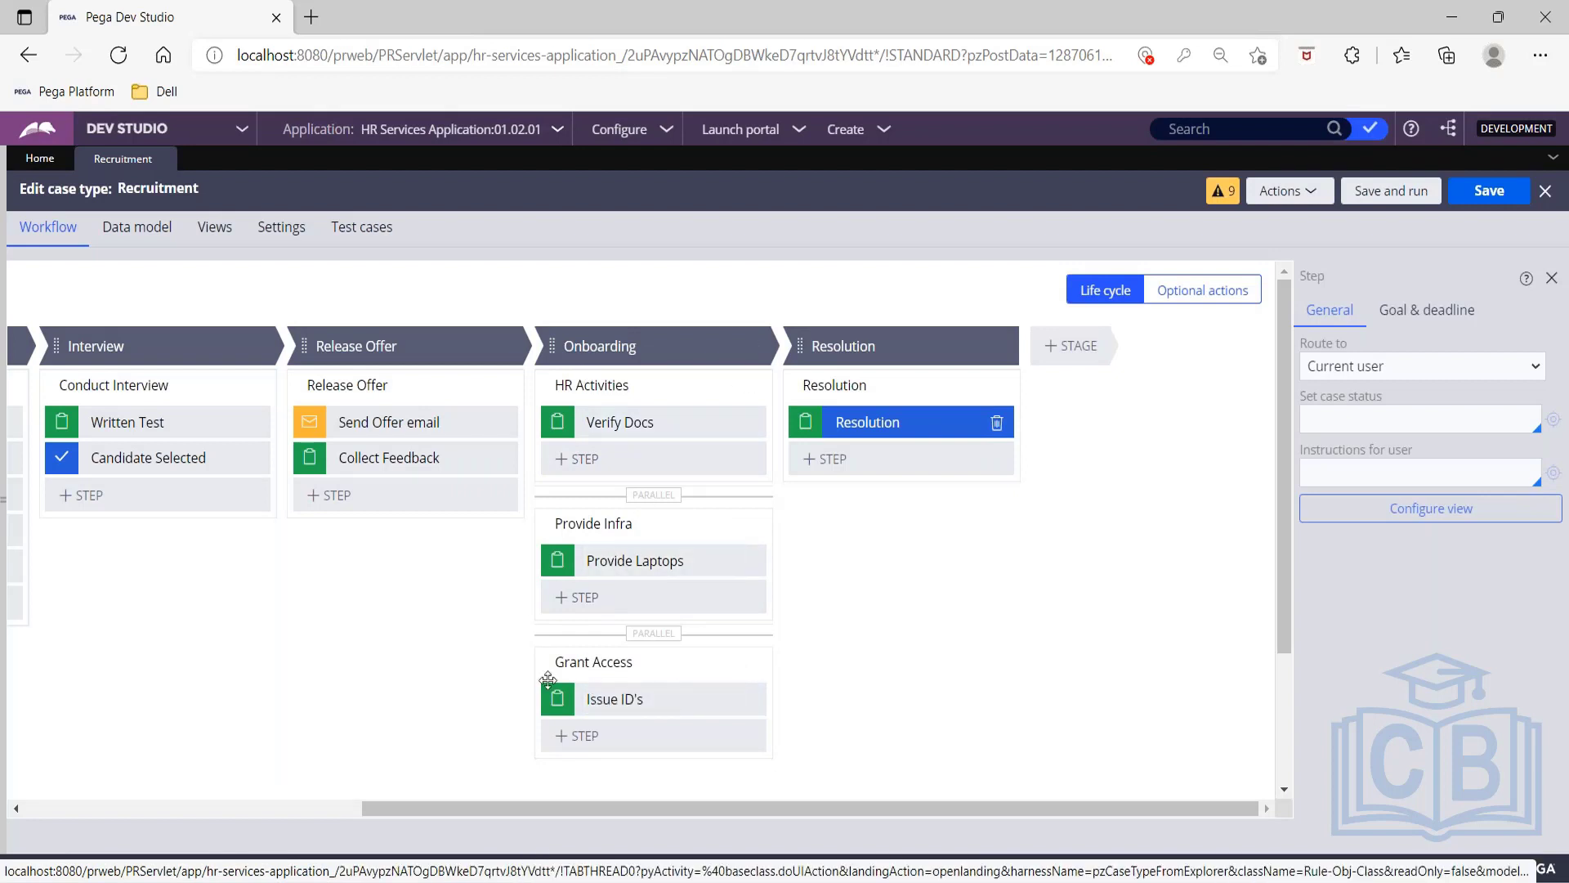
# Save and run the Recruitment case type, and submit the new case's Create form with its fields empty.
pyautogui.click(1489, 191)
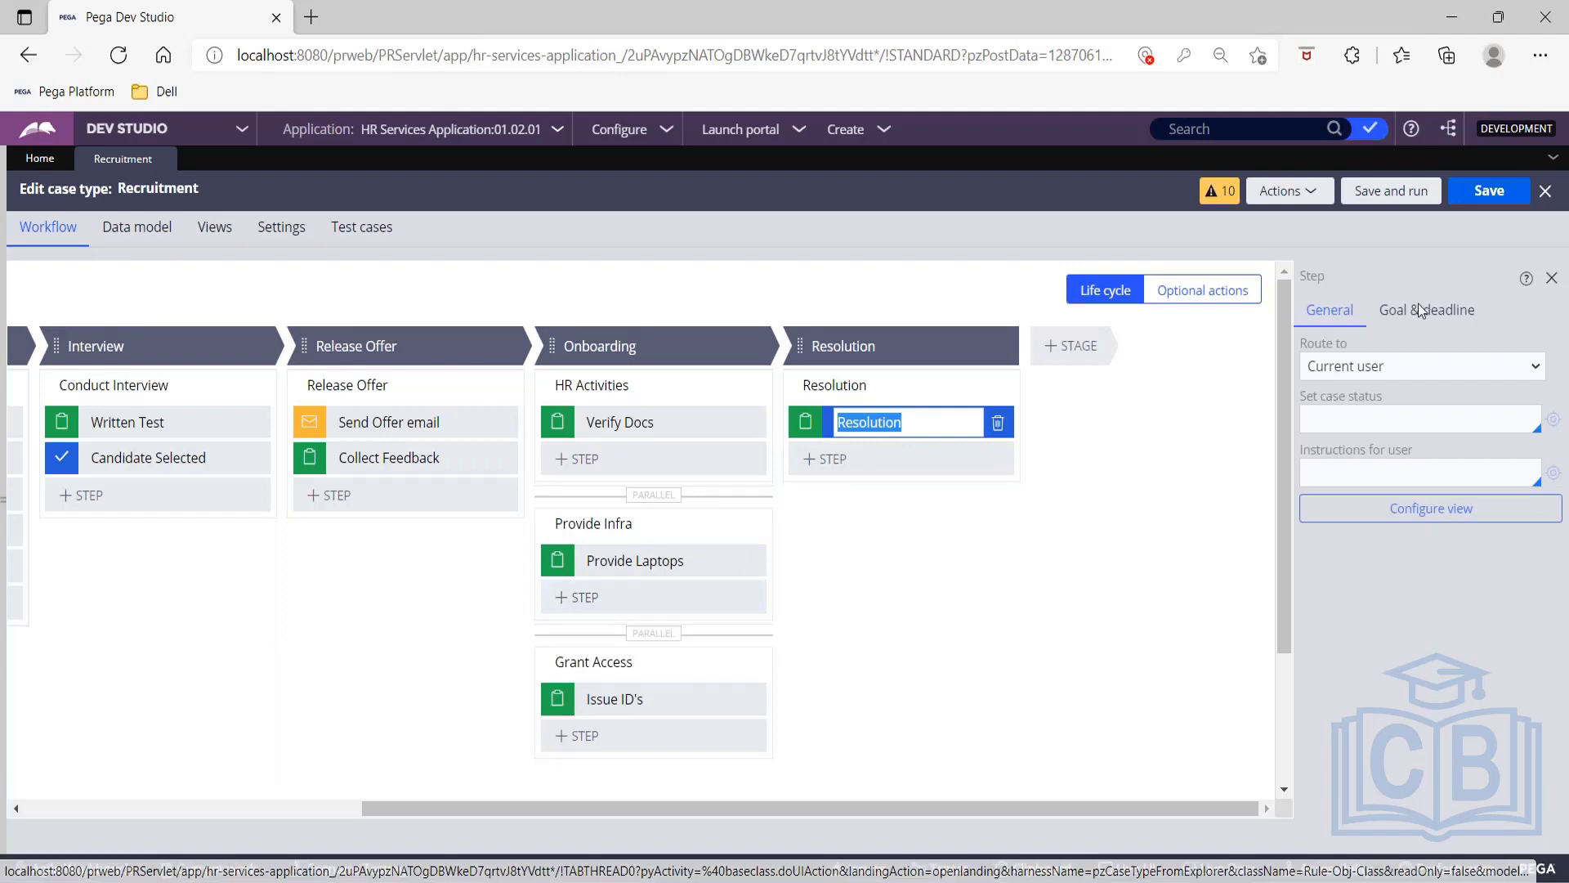
pyautogui.click(1399, 196)
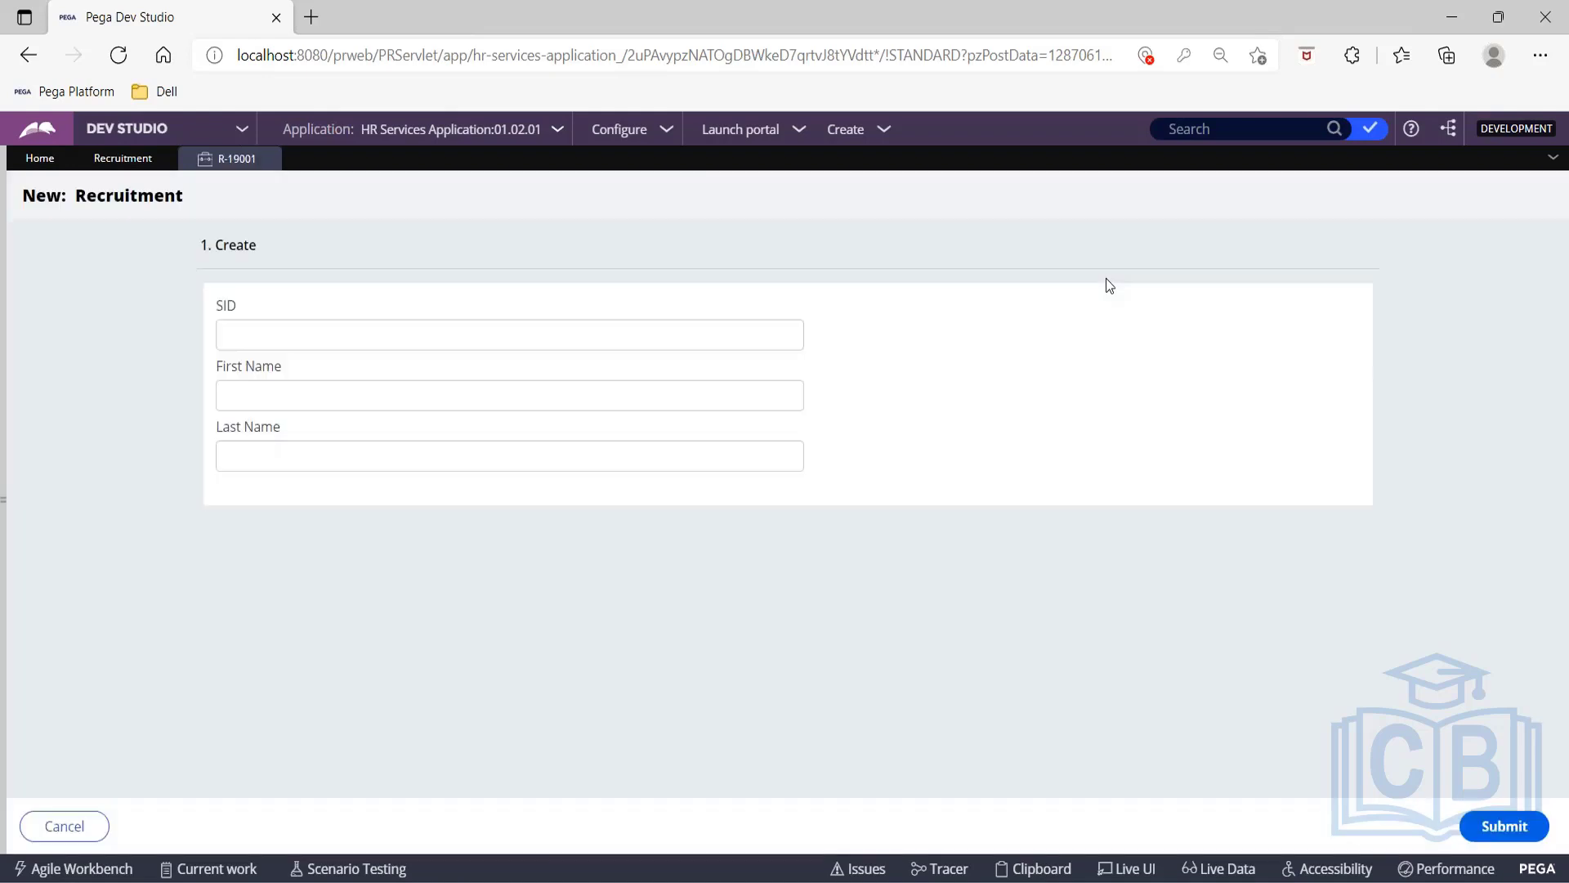
pyautogui.click(1499, 825)
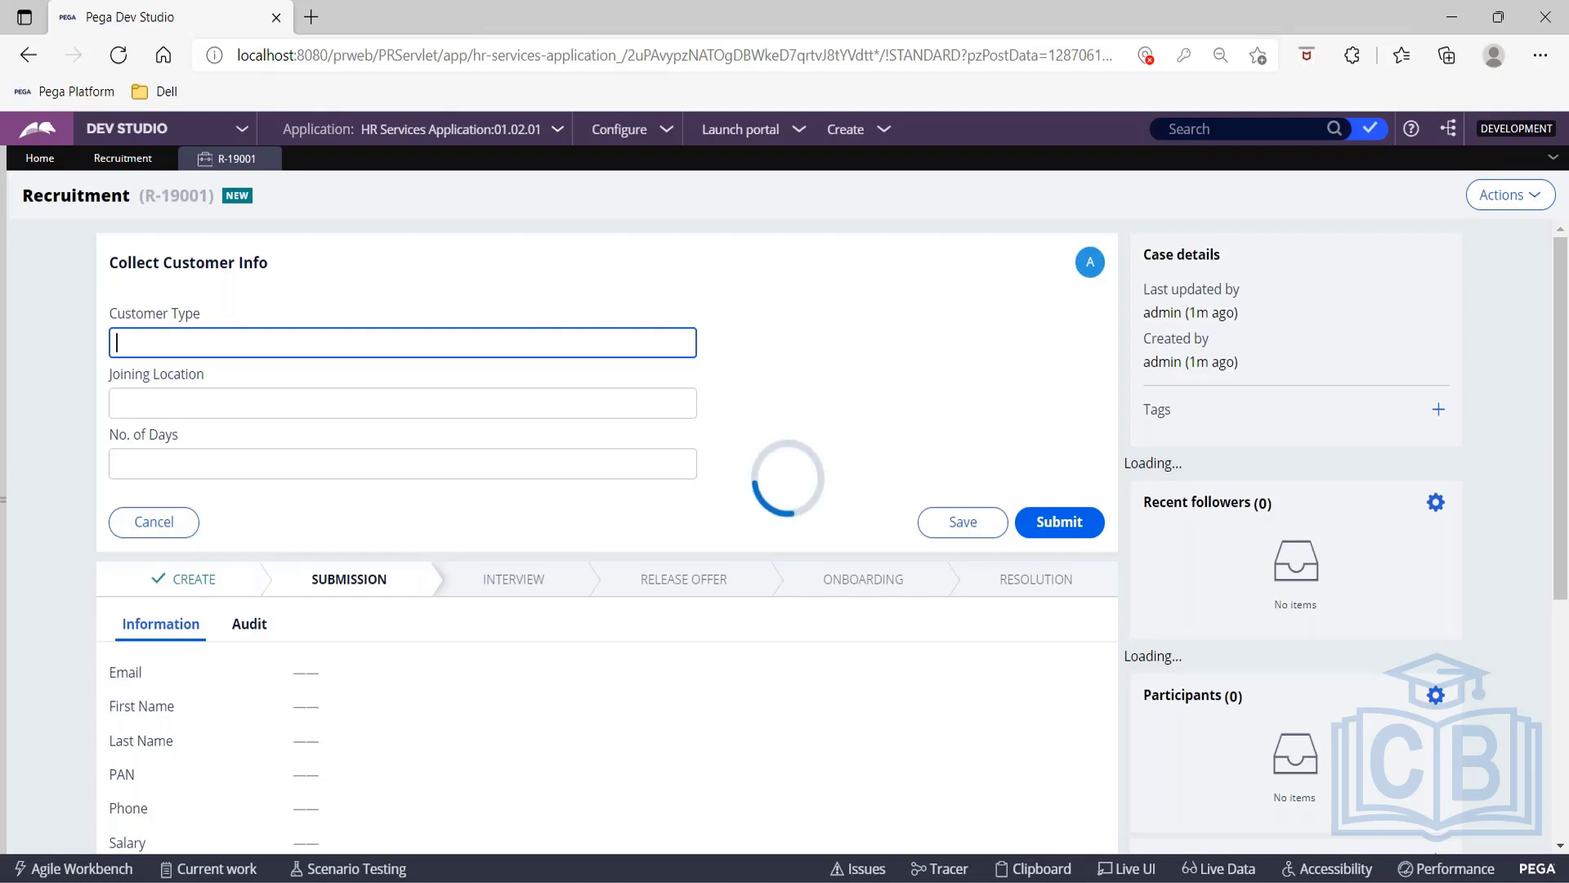
# Change the case's stage to Release Offer and advance the case past the Collect Feedback step.
pyautogui.click(1536, 200)
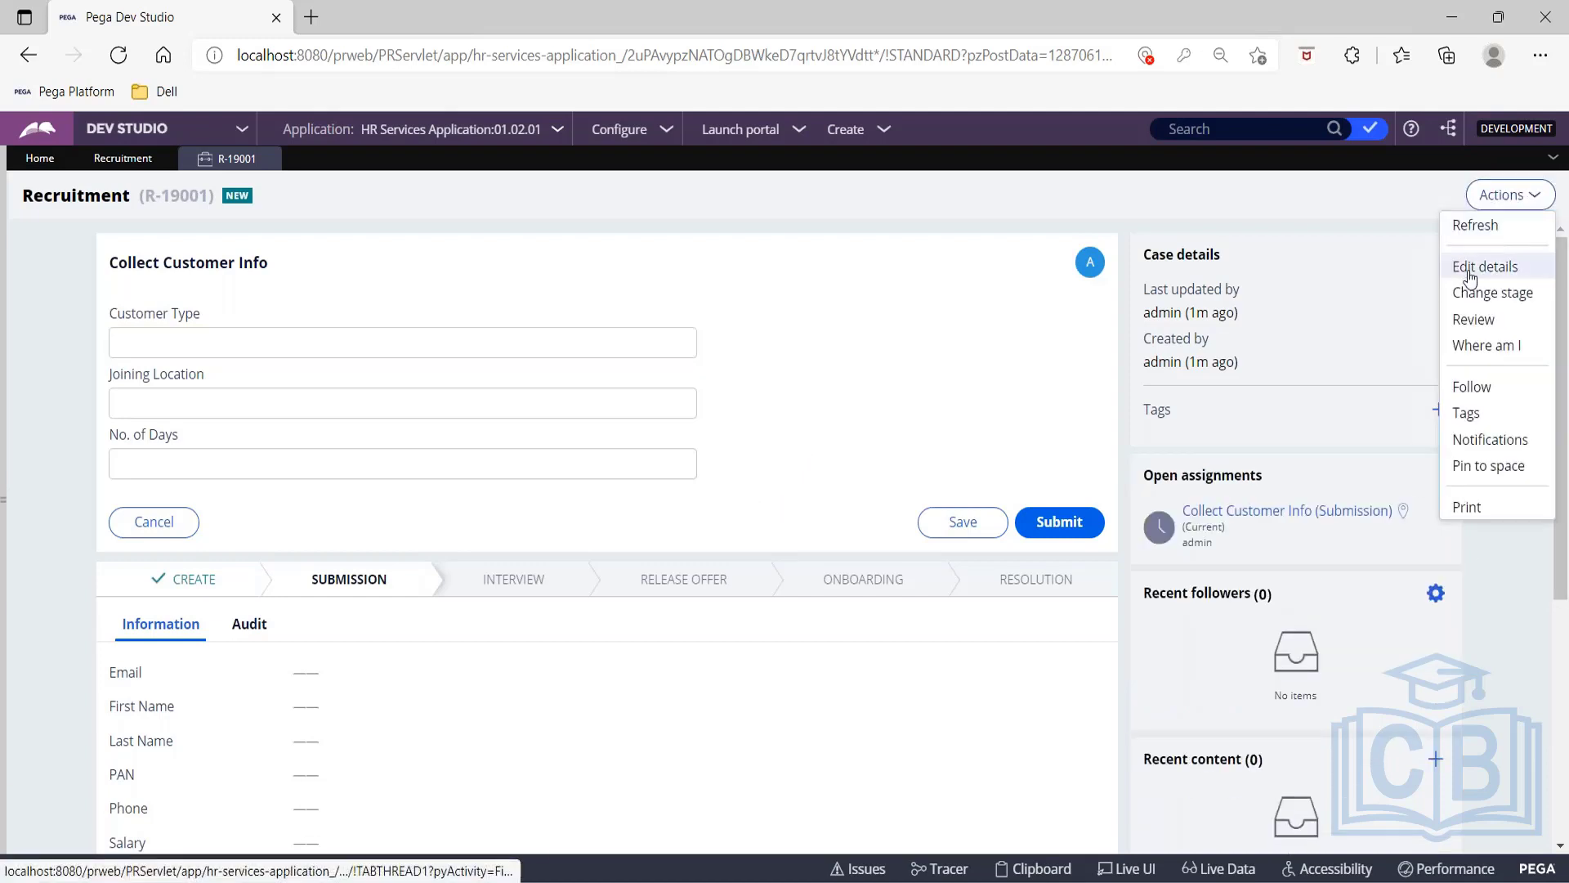
pyautogui.click(1471, 296)
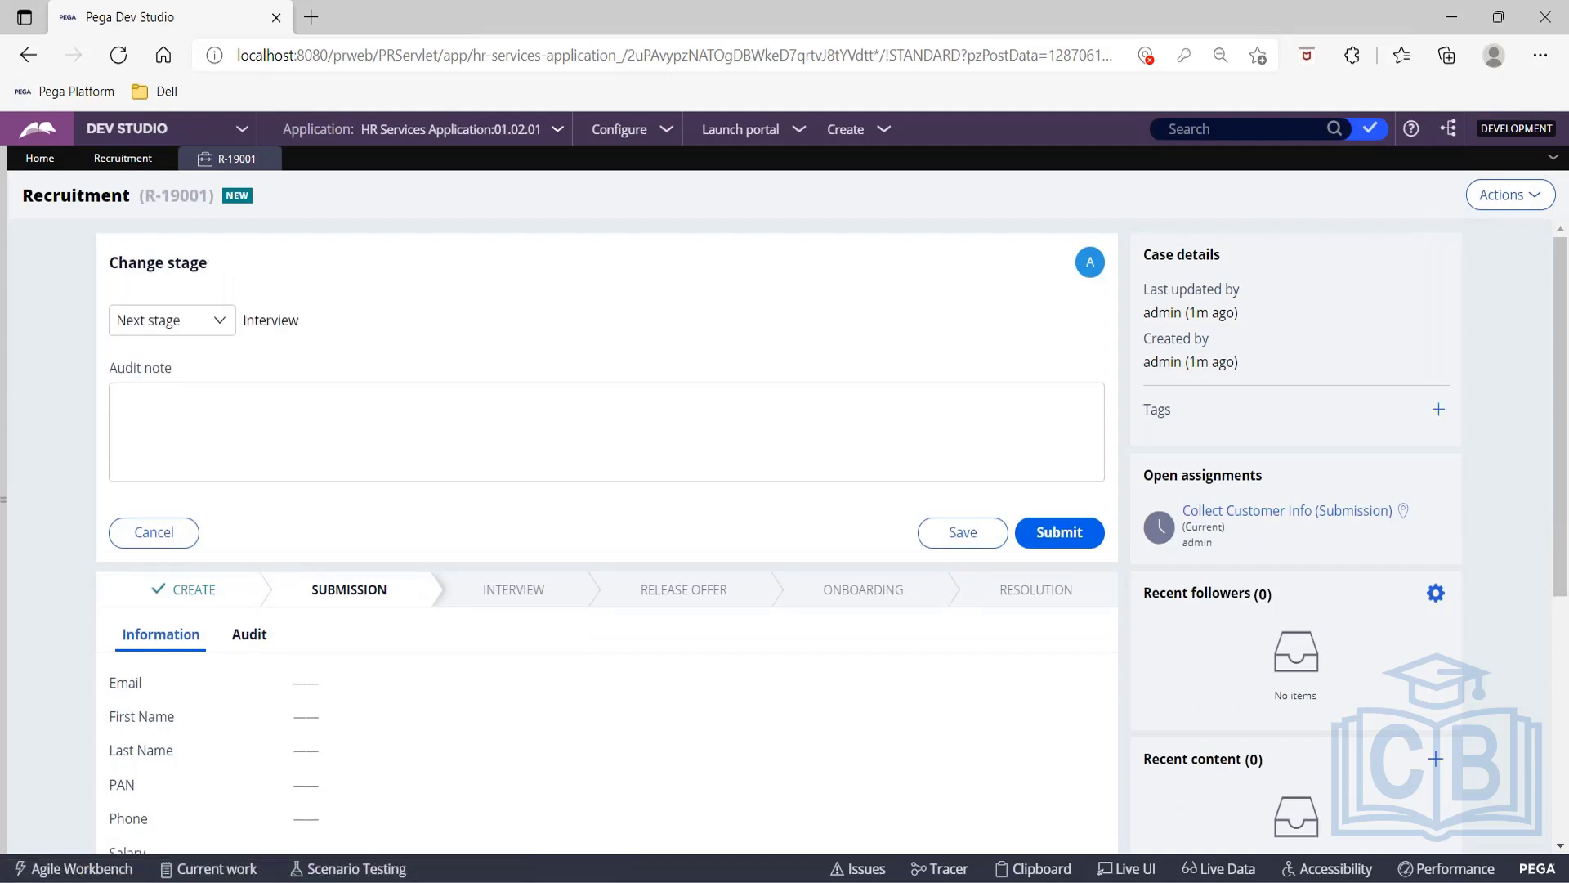
pyautogui.click(219, 321)
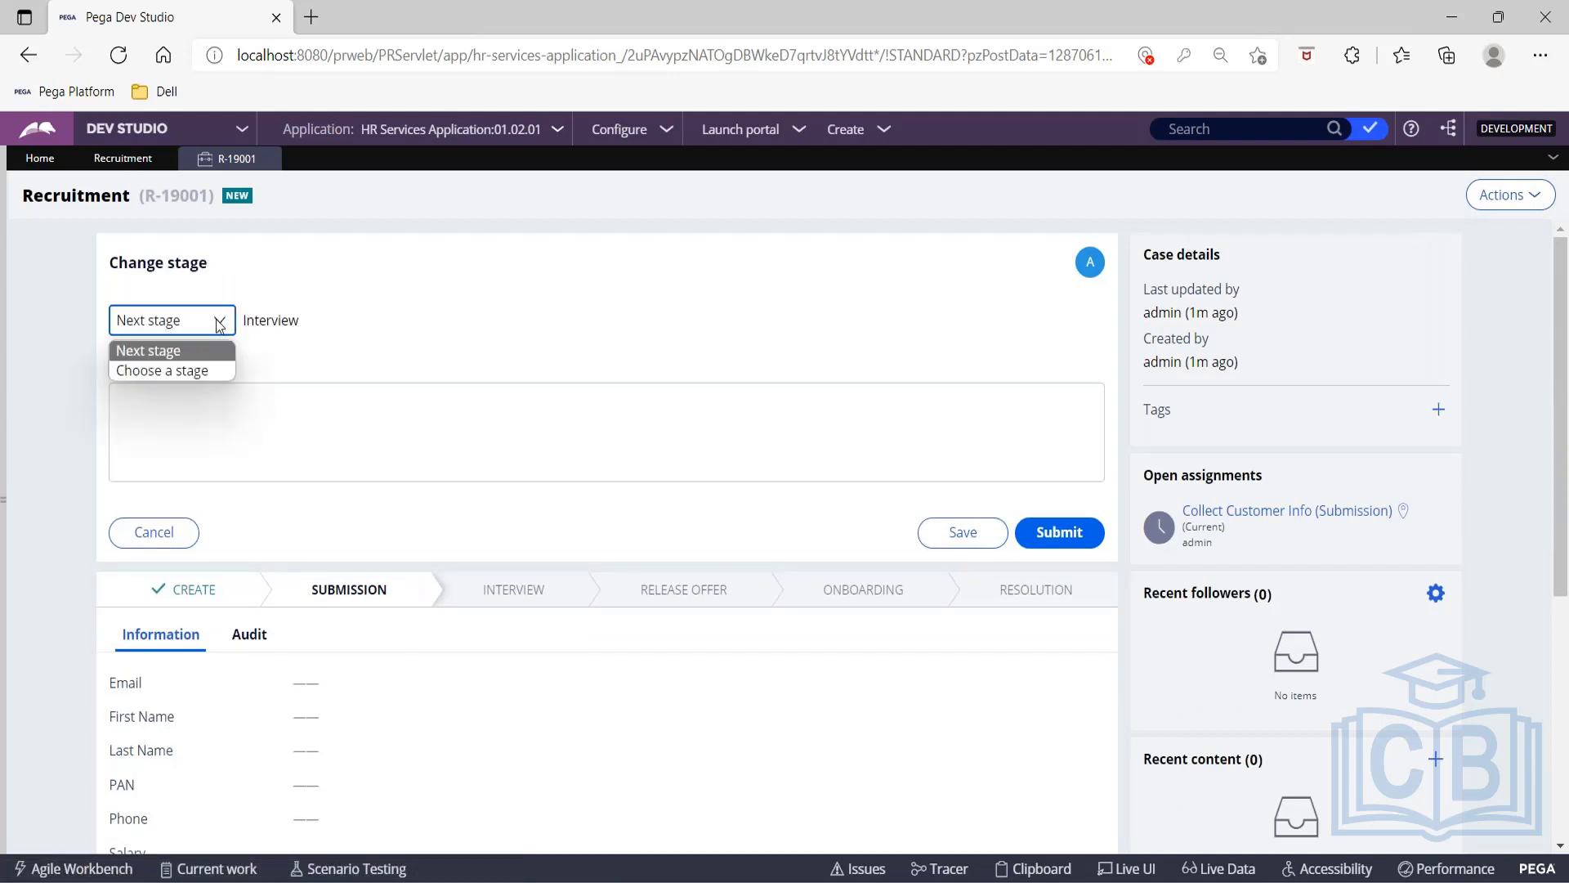
pyautogui.click(202, 372)
pyautogui.click(278, 320)
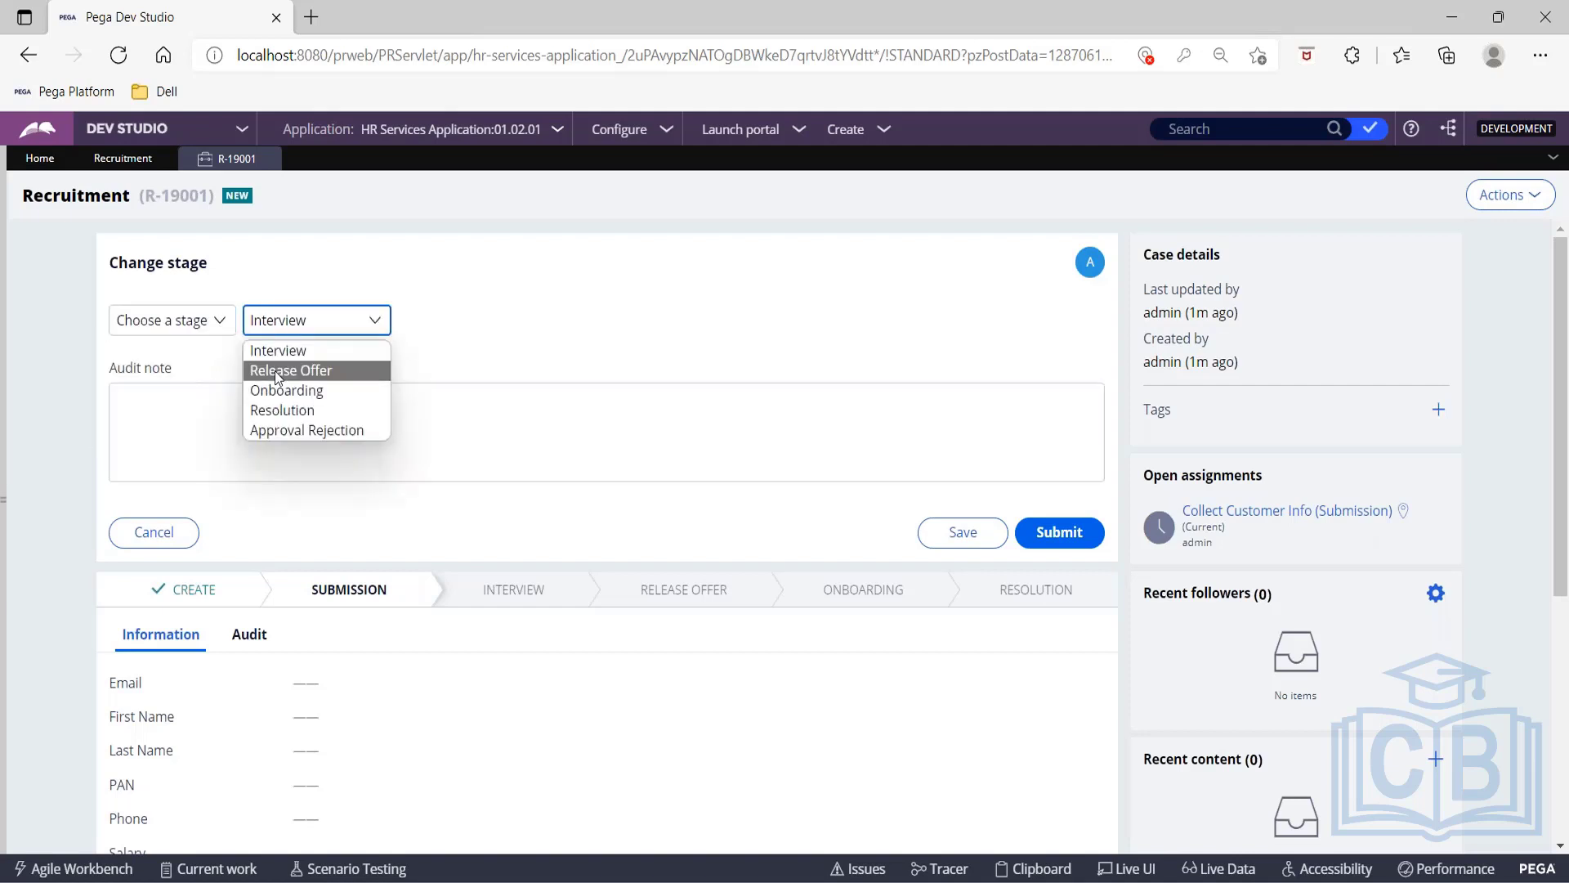
pyautogui.click(278, 372)
pyautogui.click(1059, 532)
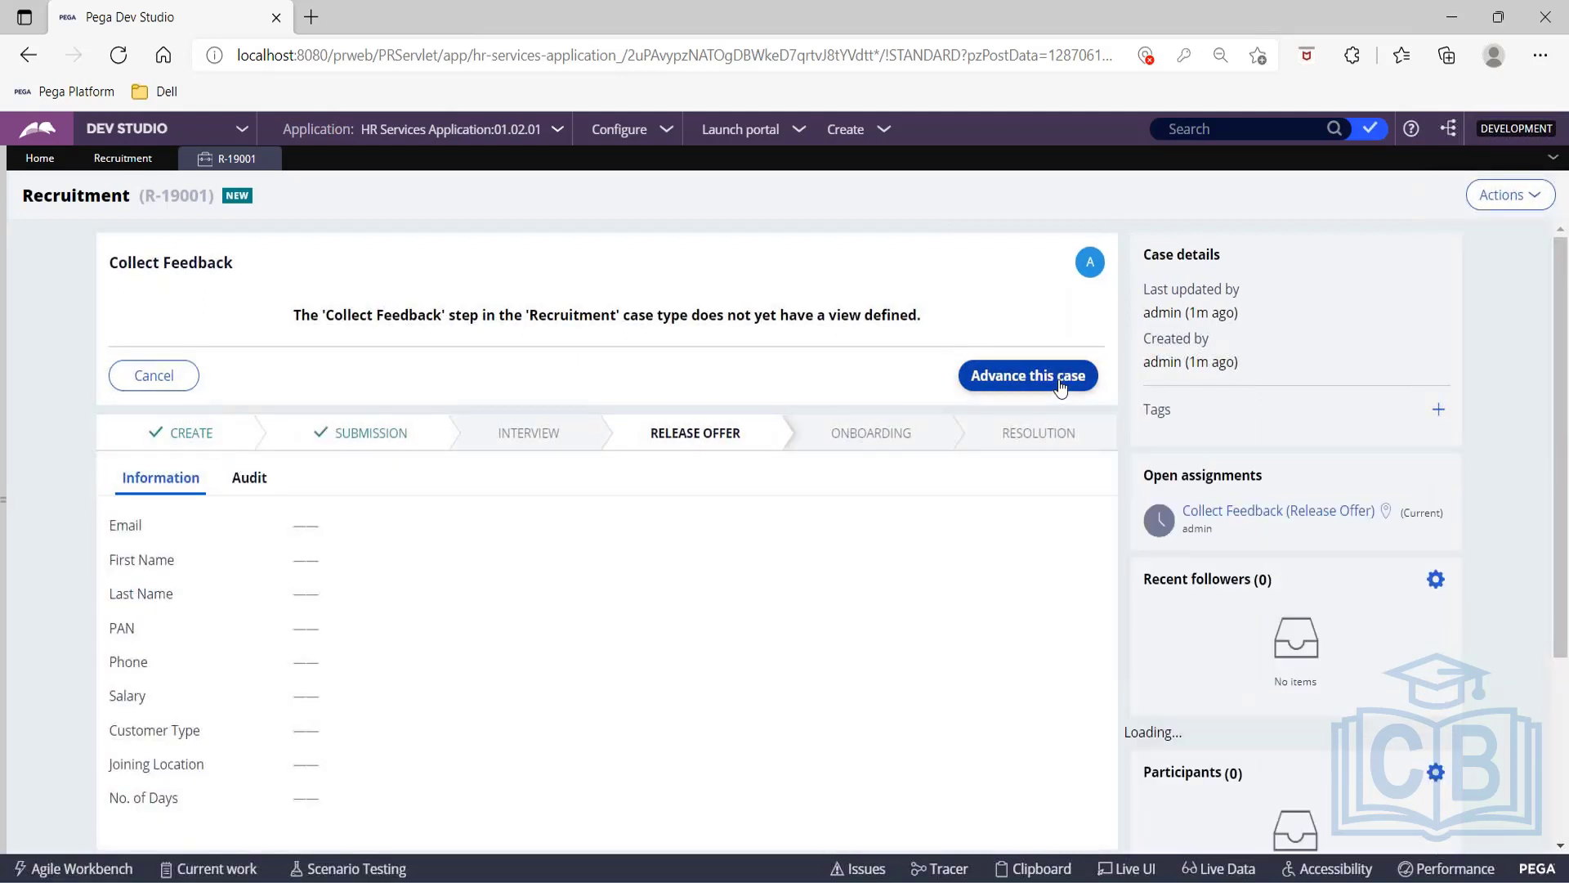
pyautogui.click(1060, 377)
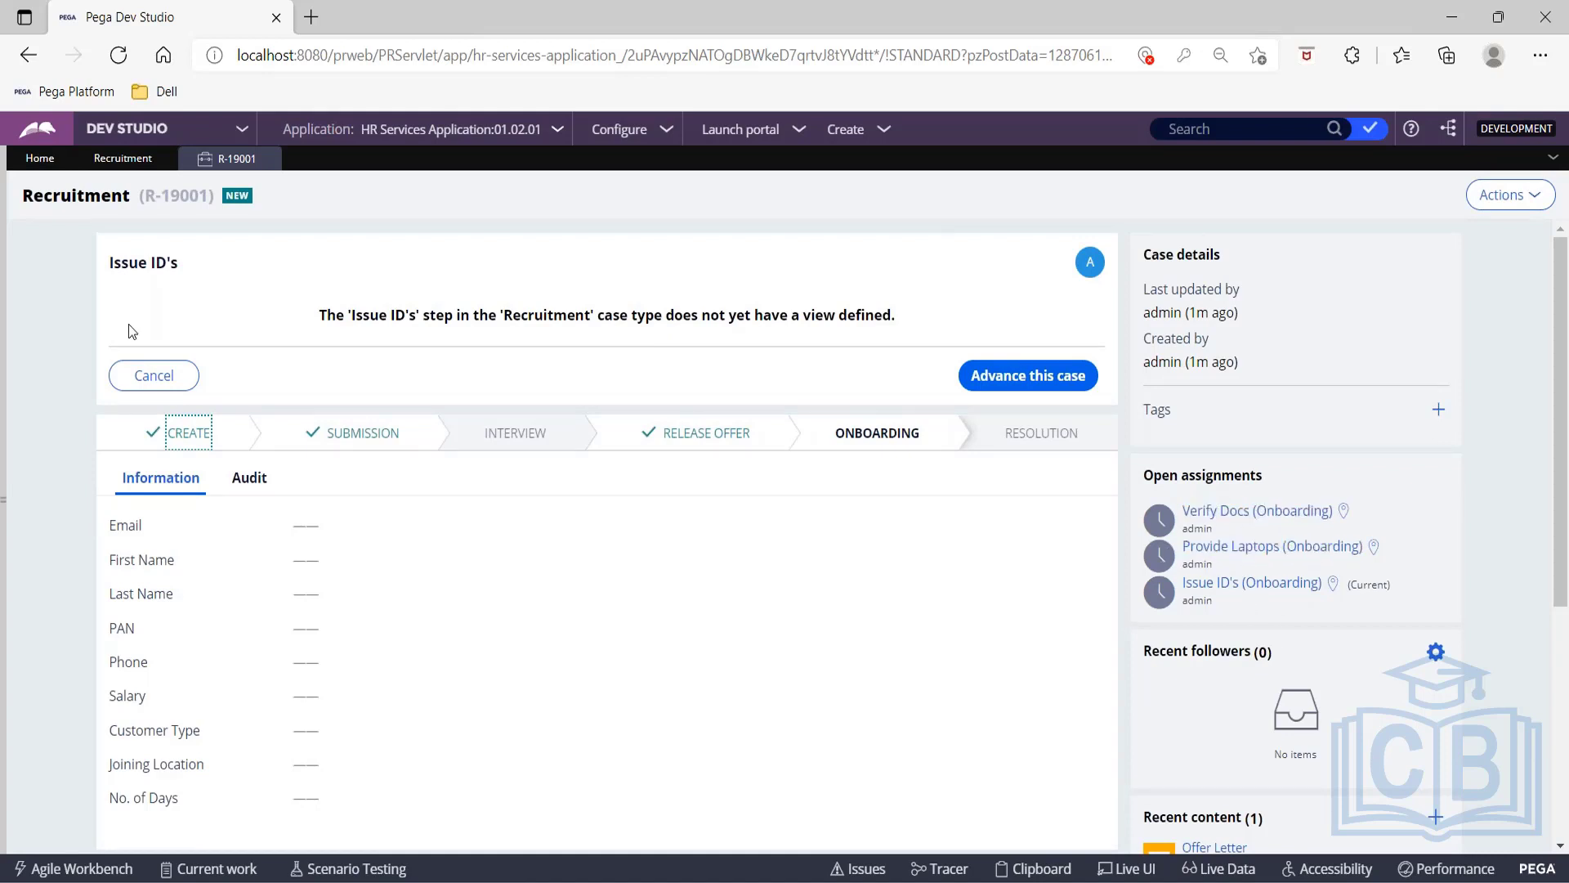
# Advance the case past the Issue ID's step and compare it with the Onboarding processes in the Recruitment life cycle.
pyautogui.click(1043, 381)
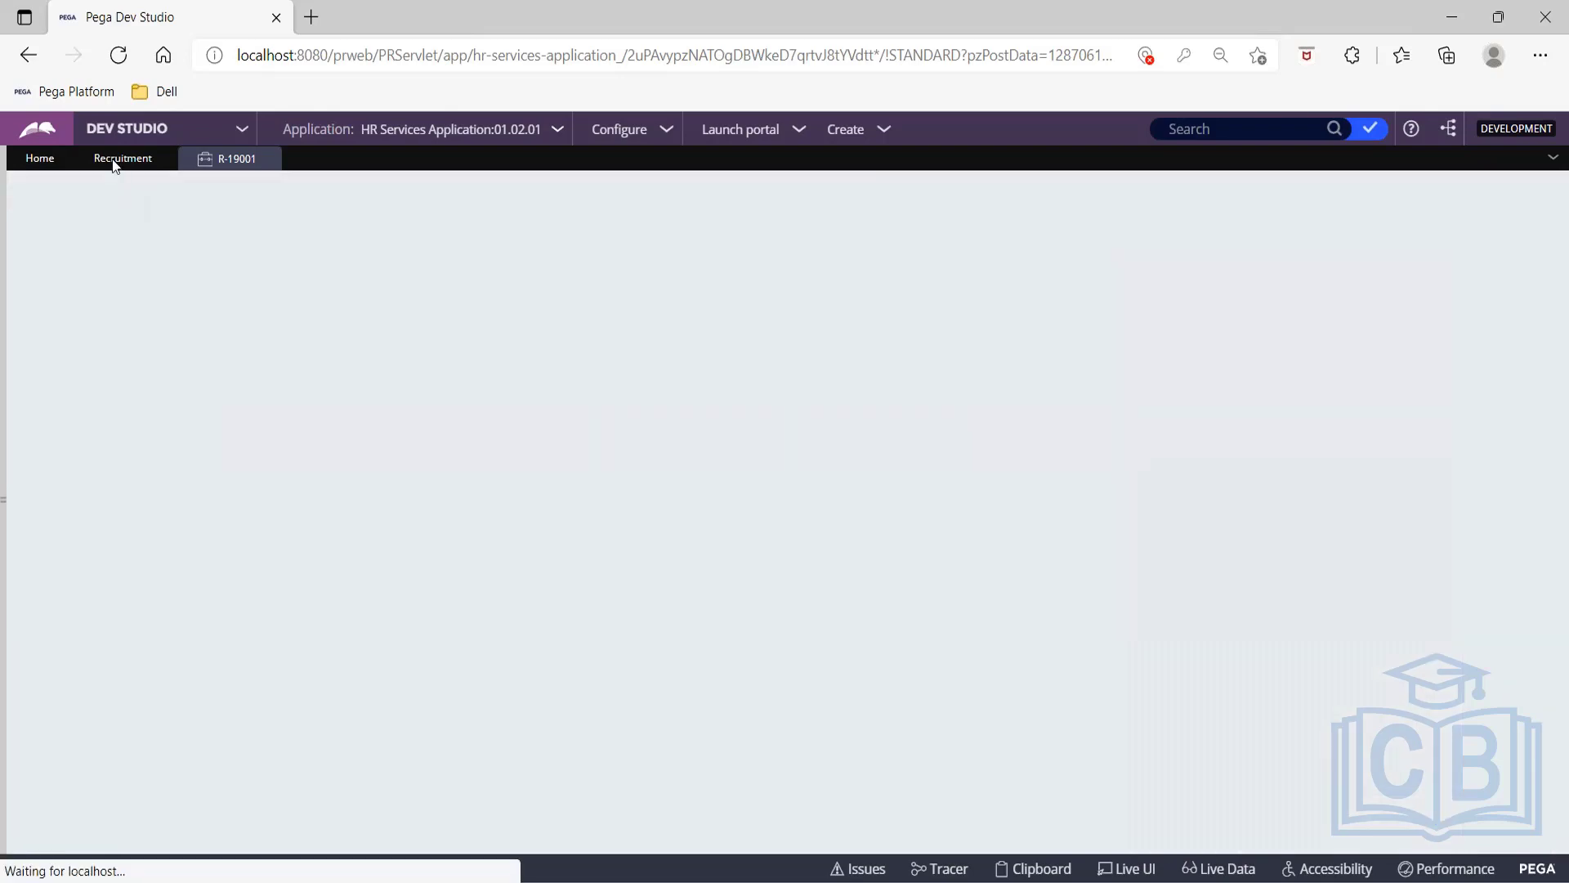
pyautogui.click(116, 160)
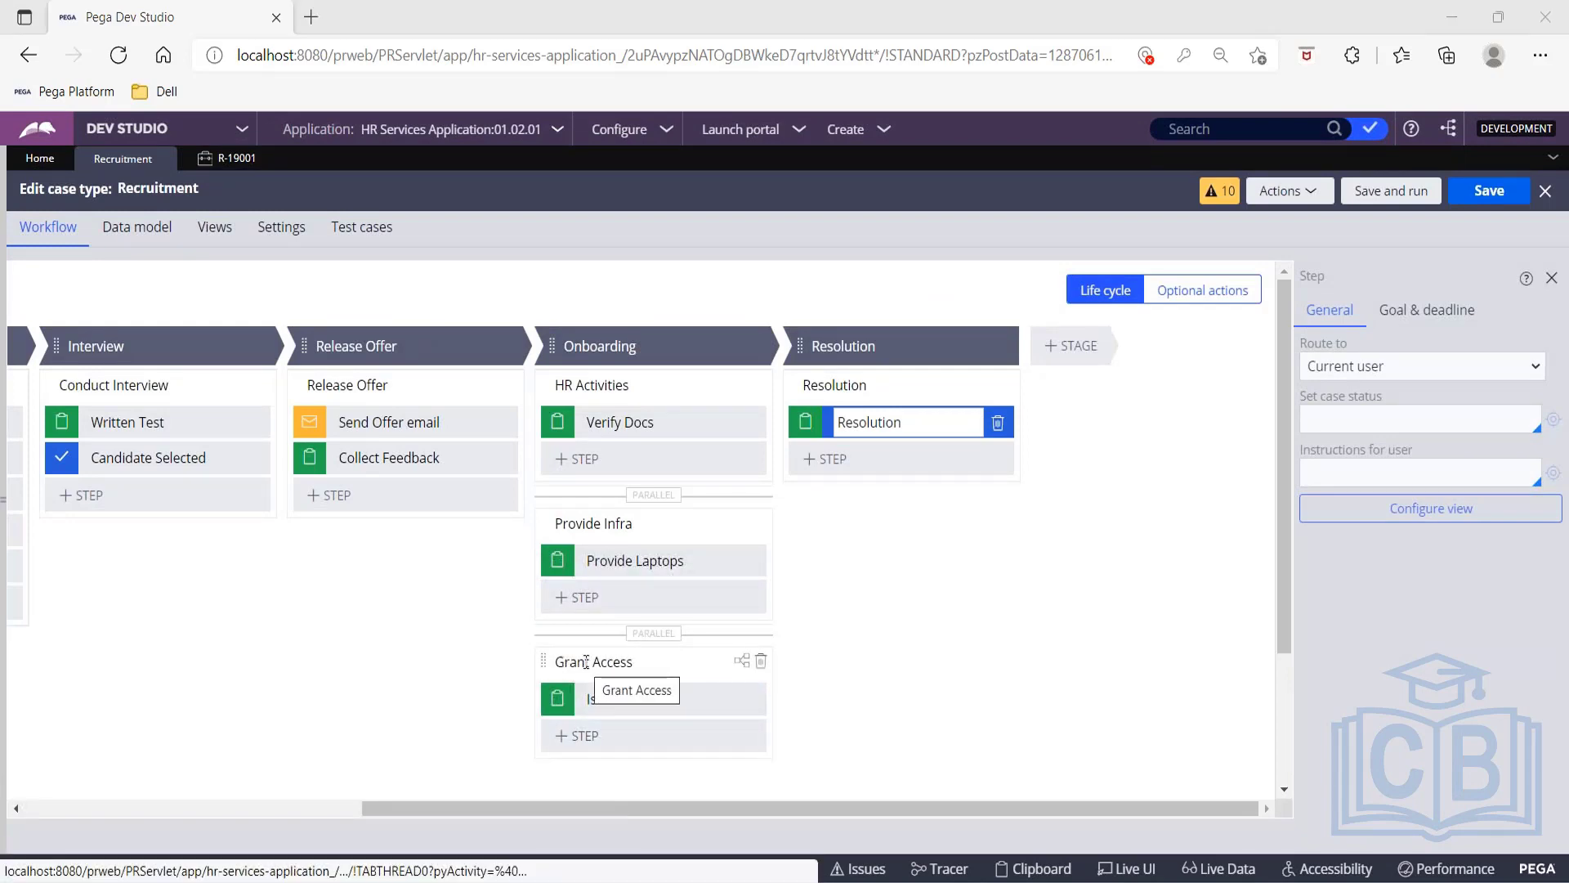
pyautogui.click(230, 164)
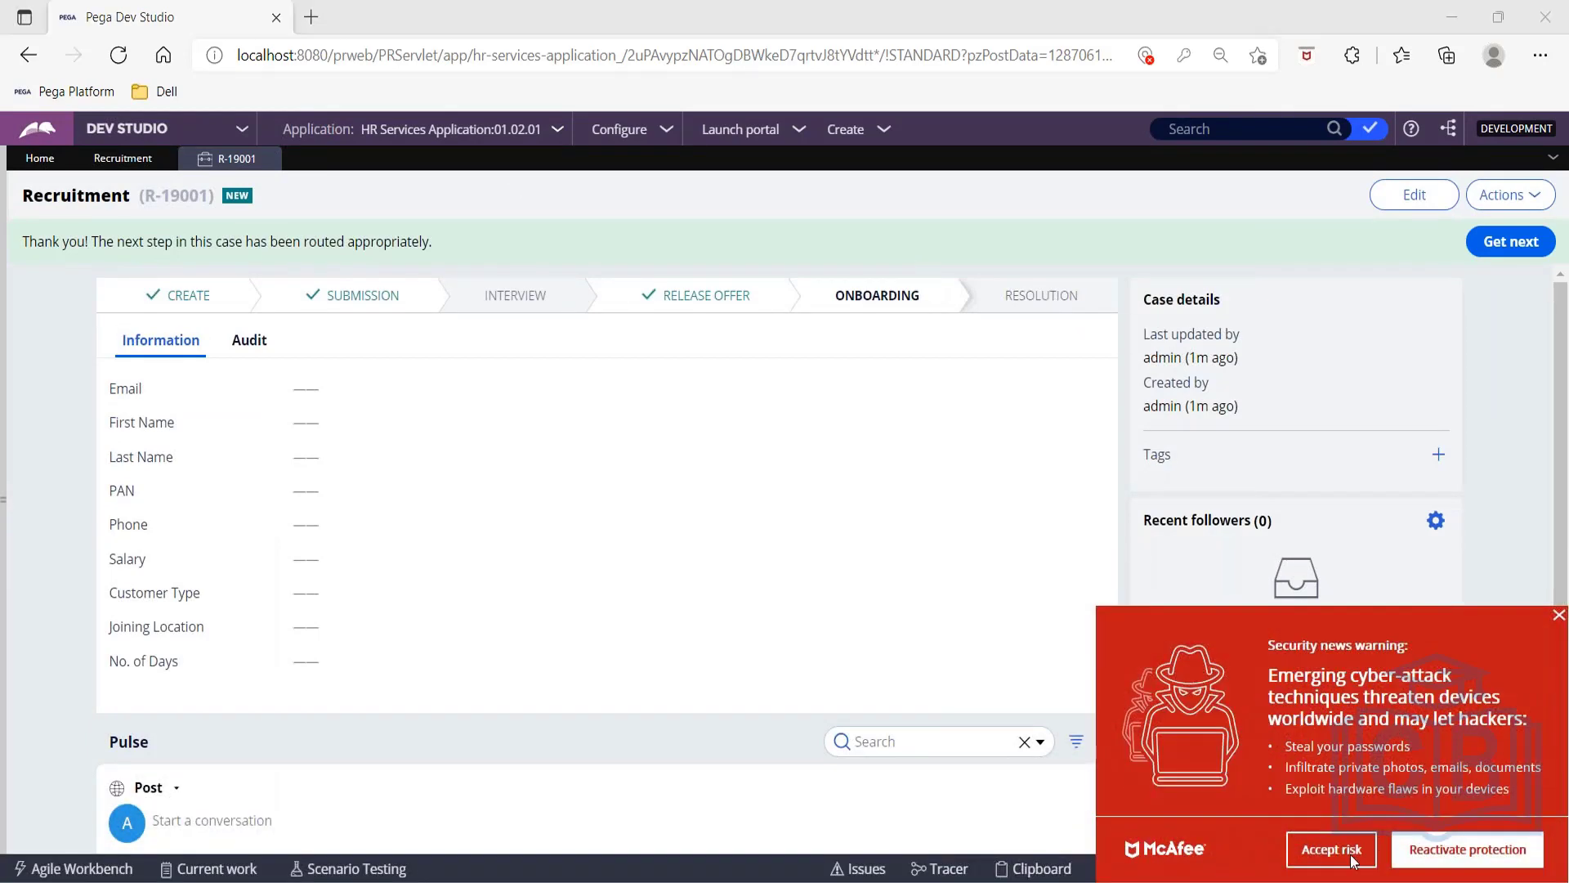
pyautogui.click(1558, 614)
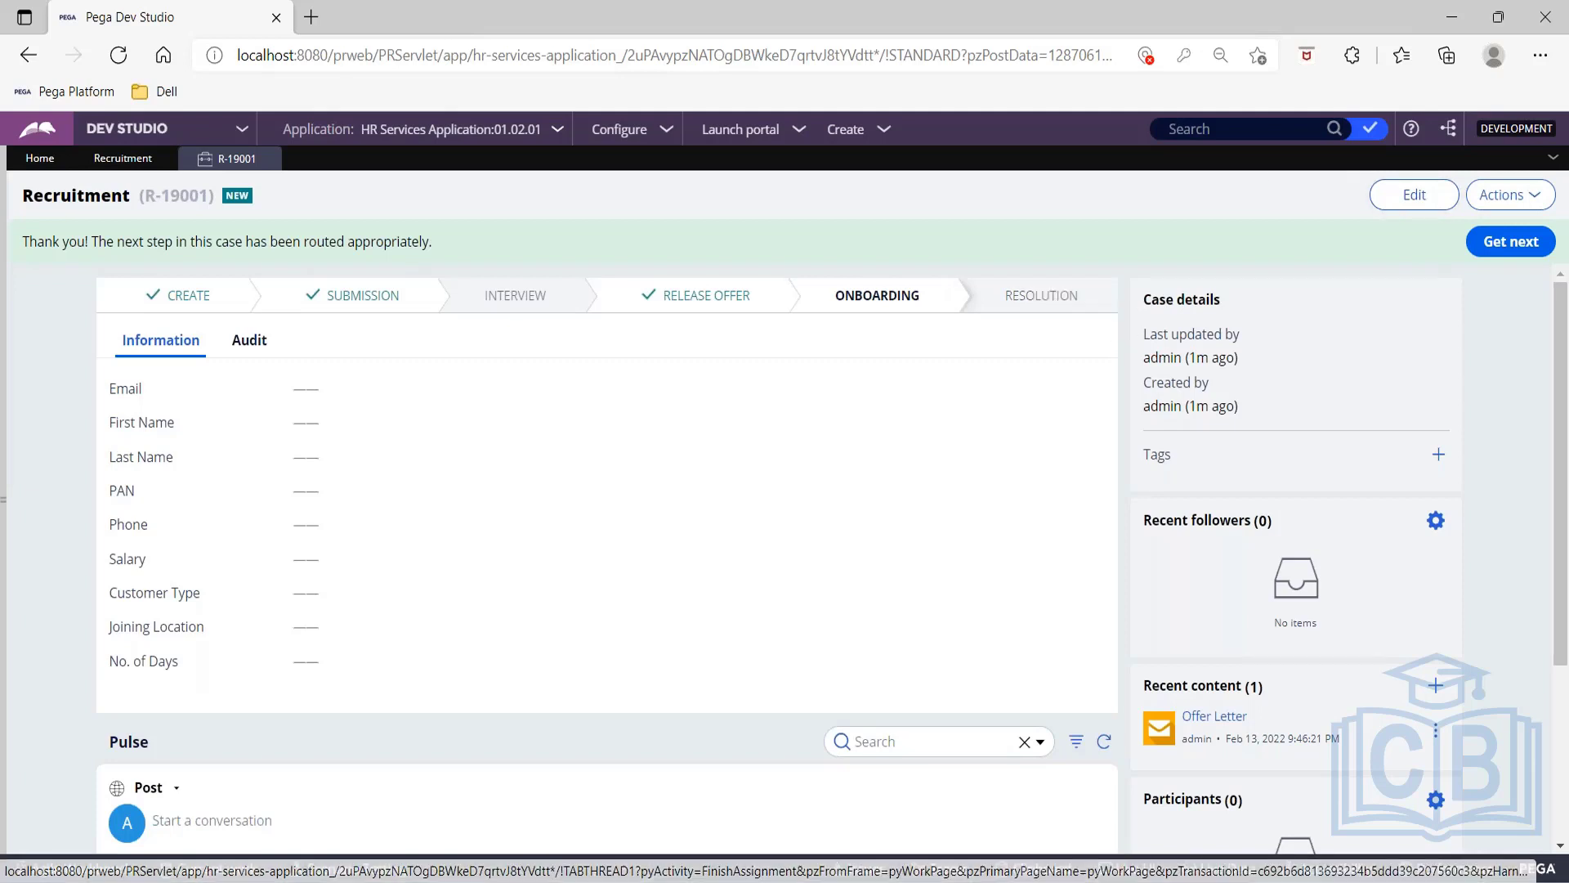
# Open the case's Verify Docs assignment and advance the case past it.
pyautogui.click(1491, 198)
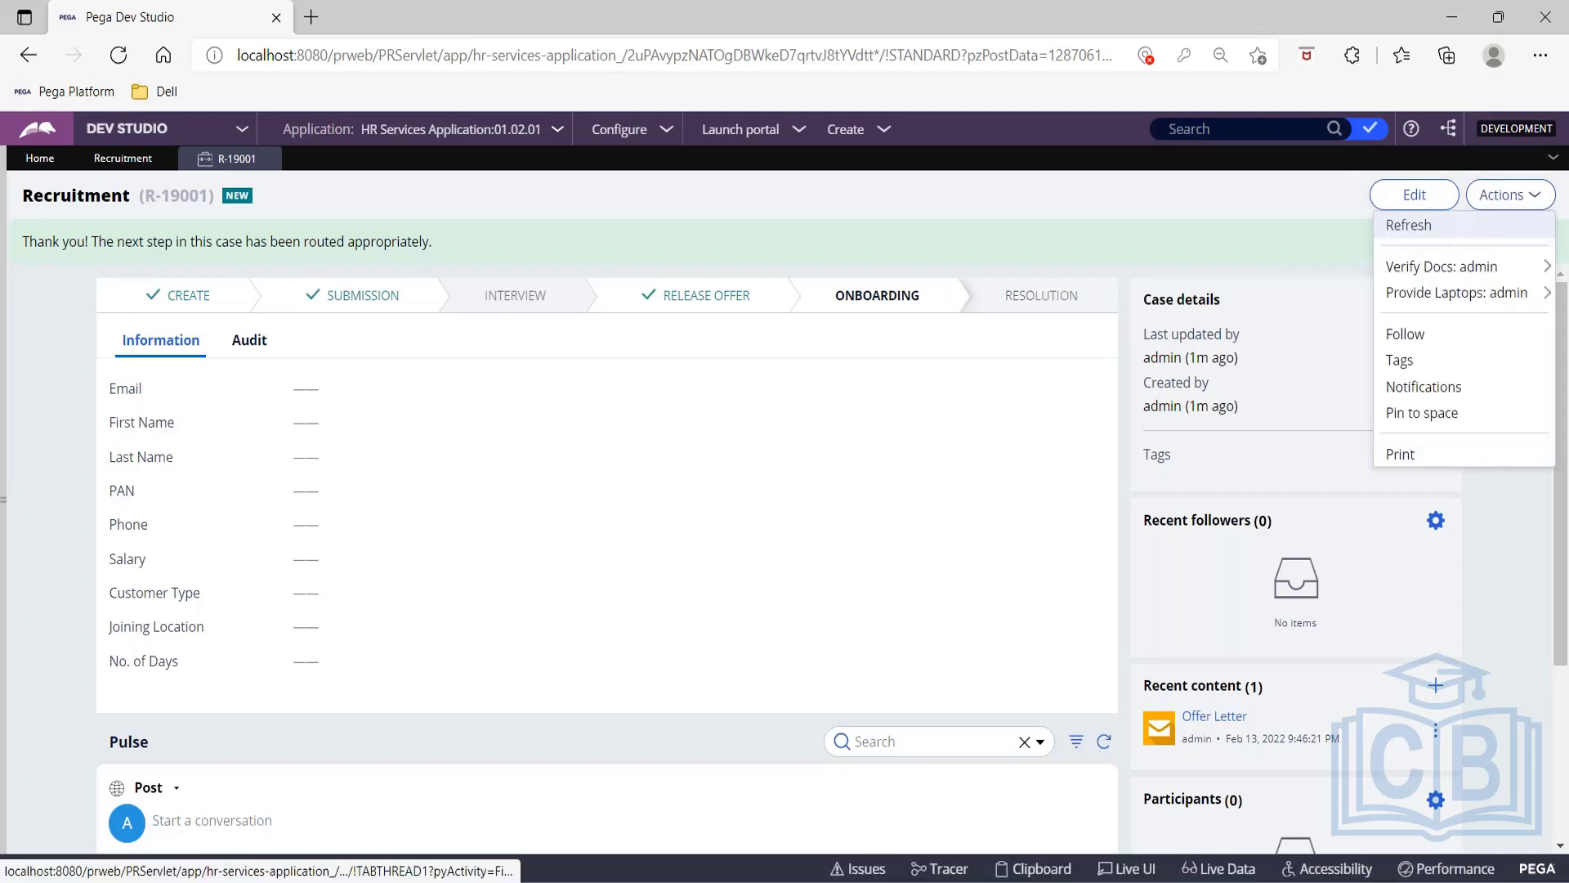
pyautogui.moveTo(1456, 275)
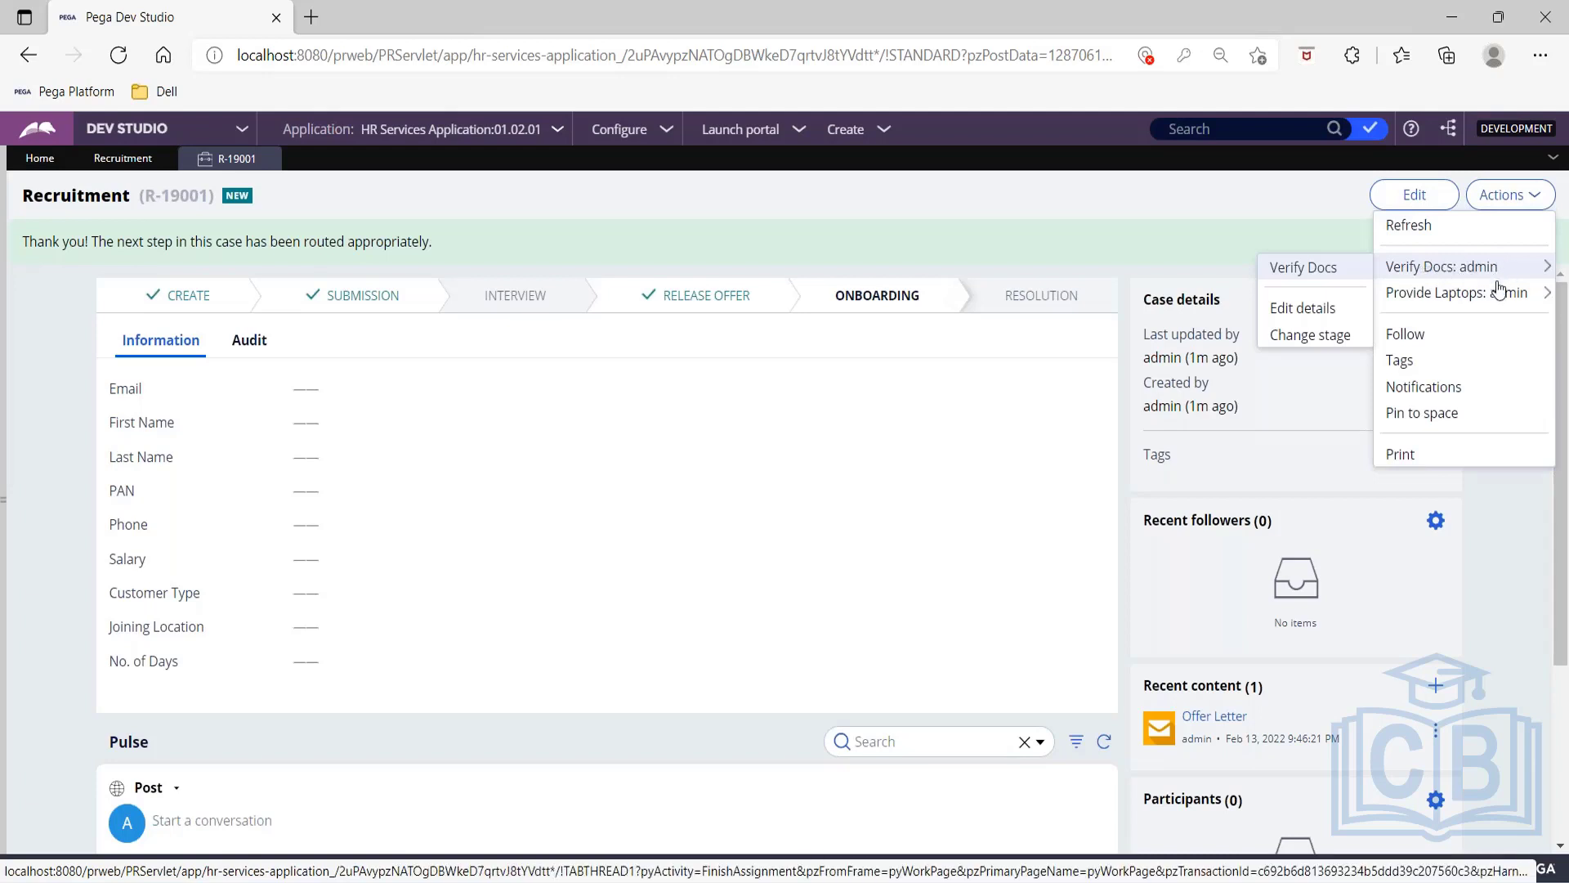
pyautogui.moveTo(1495, 301)
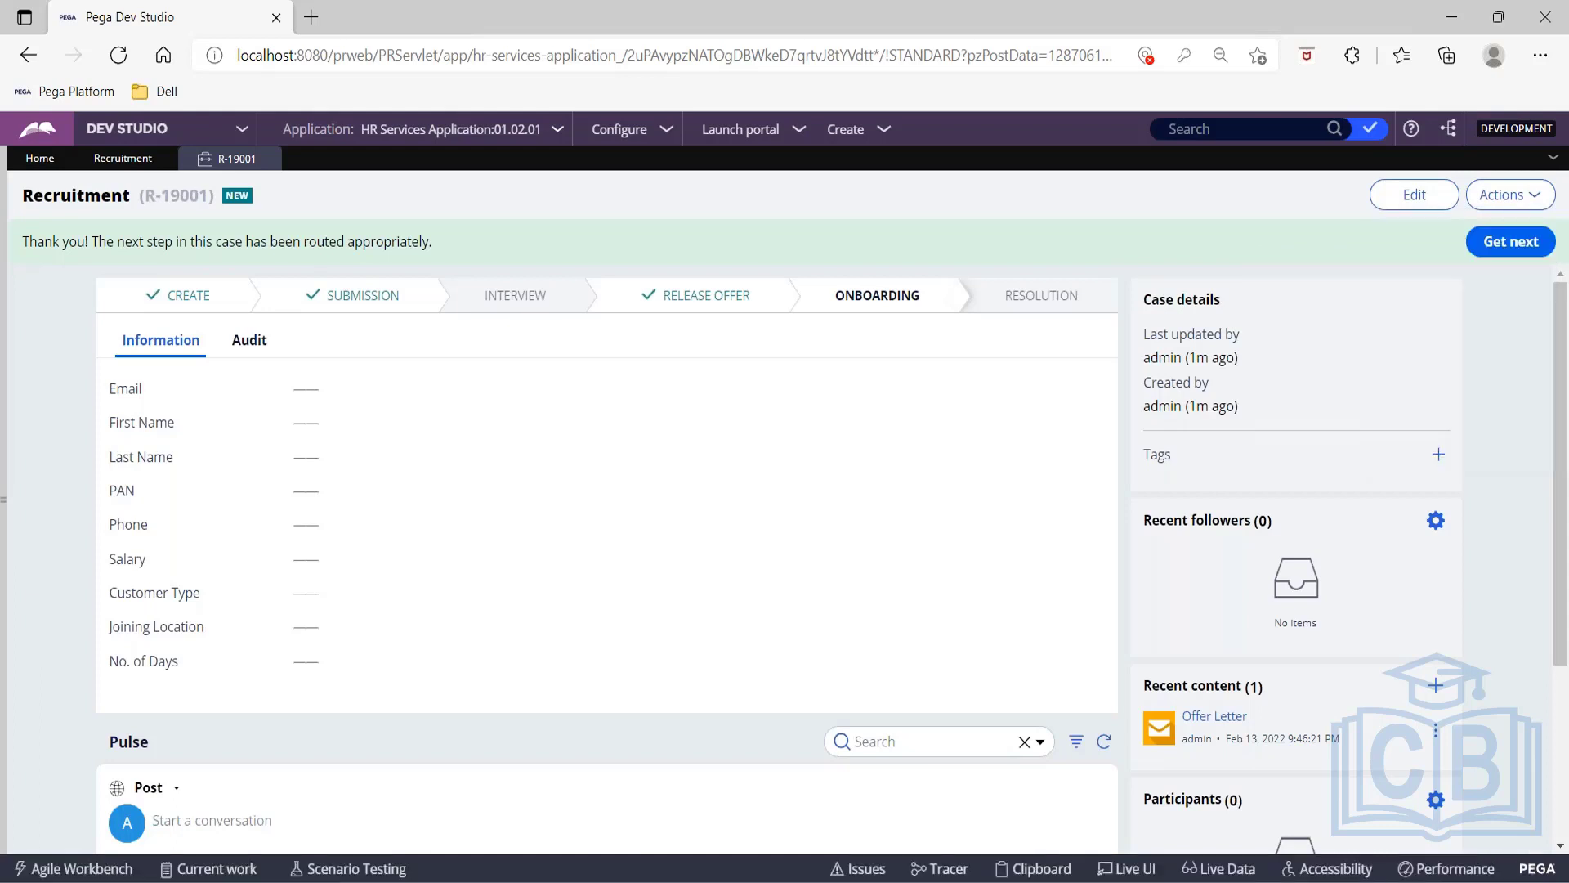
pyautogui.click(1504, 195)
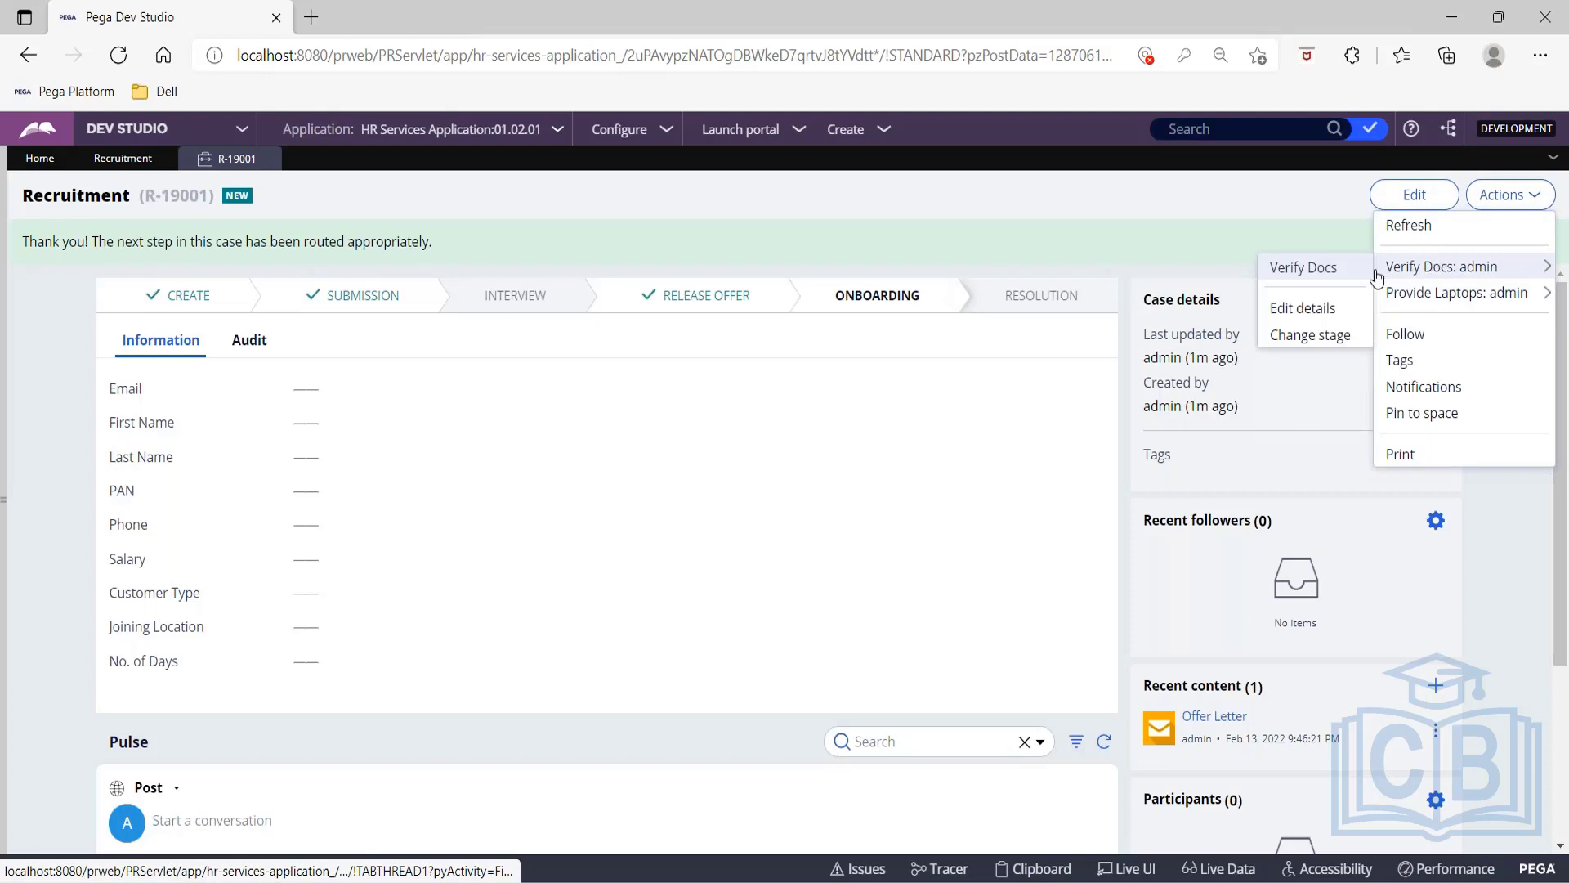
pyautogui.click(1326, 270)
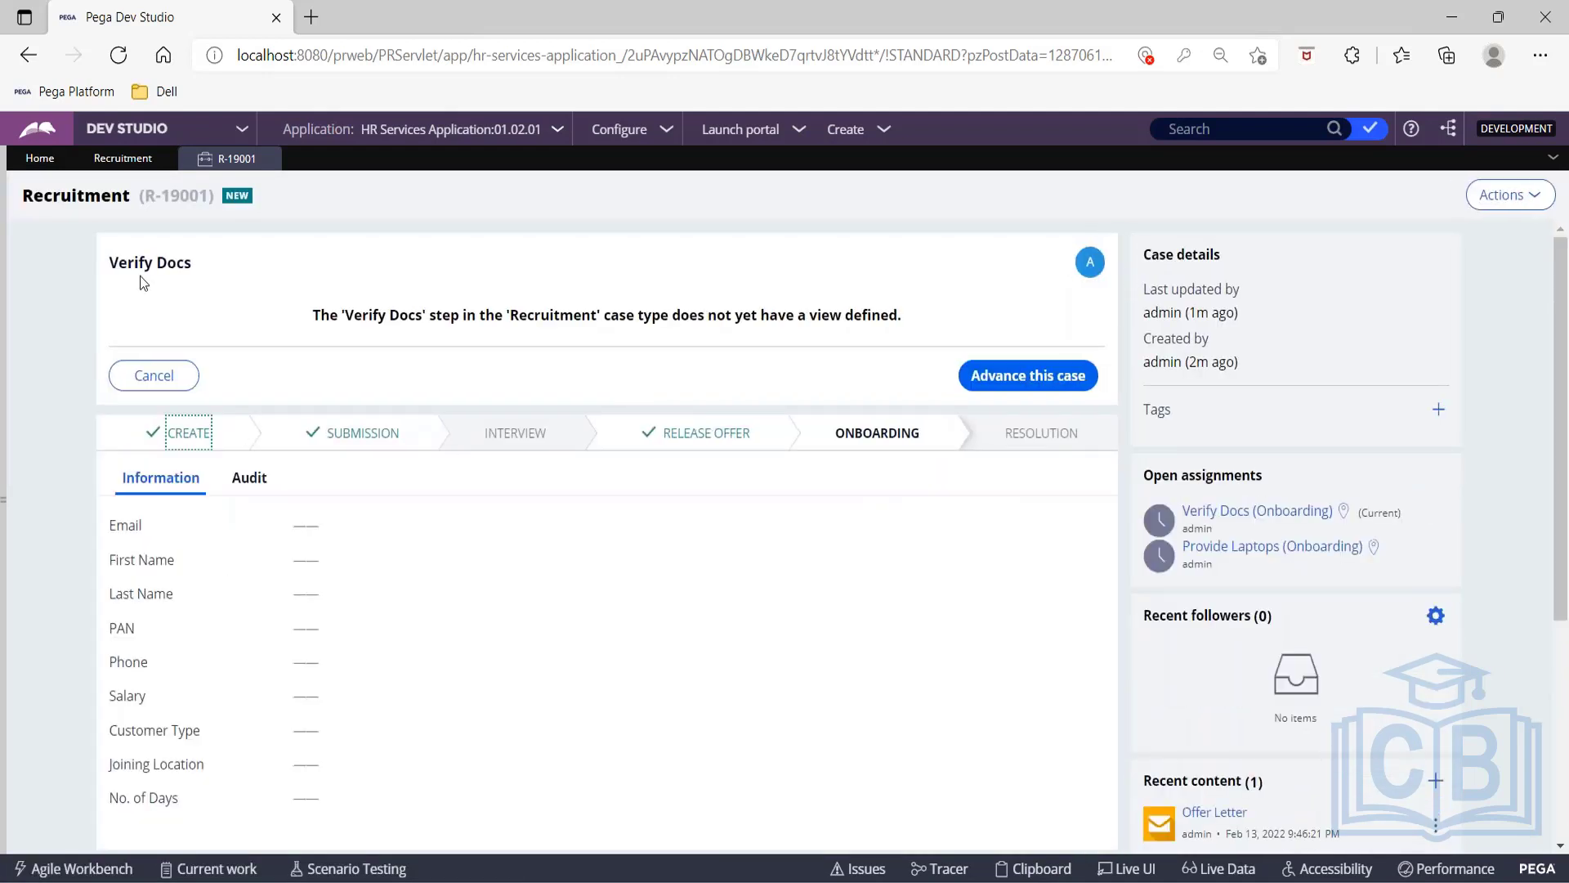
pyautogui.moveTo(112, 266); pyautogui.dragTo(217, 262)
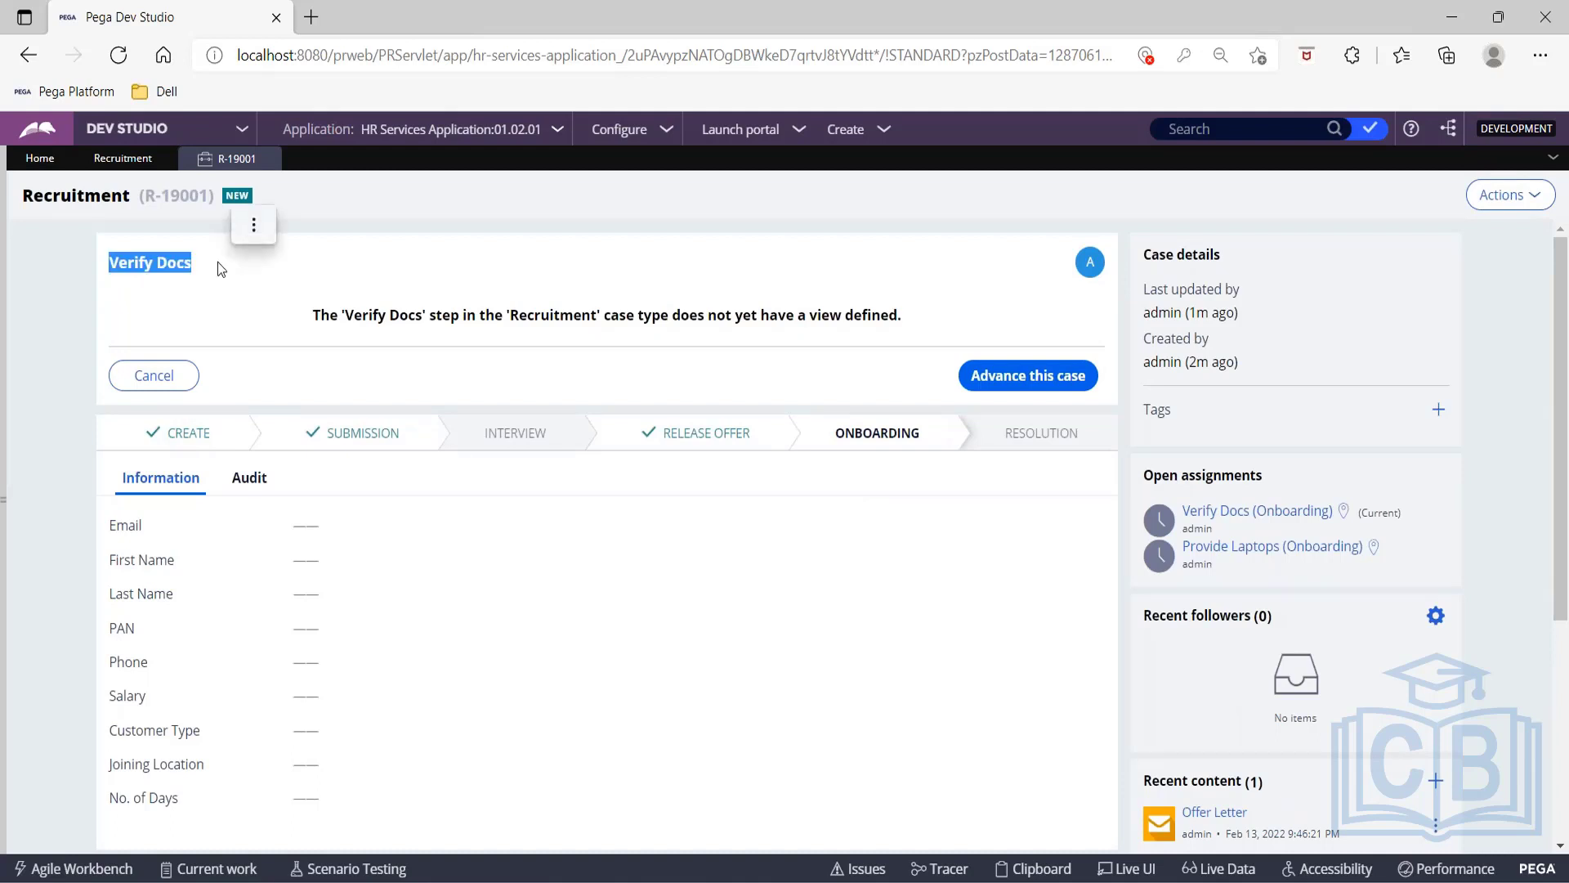
pyautogui.click(98, 158)
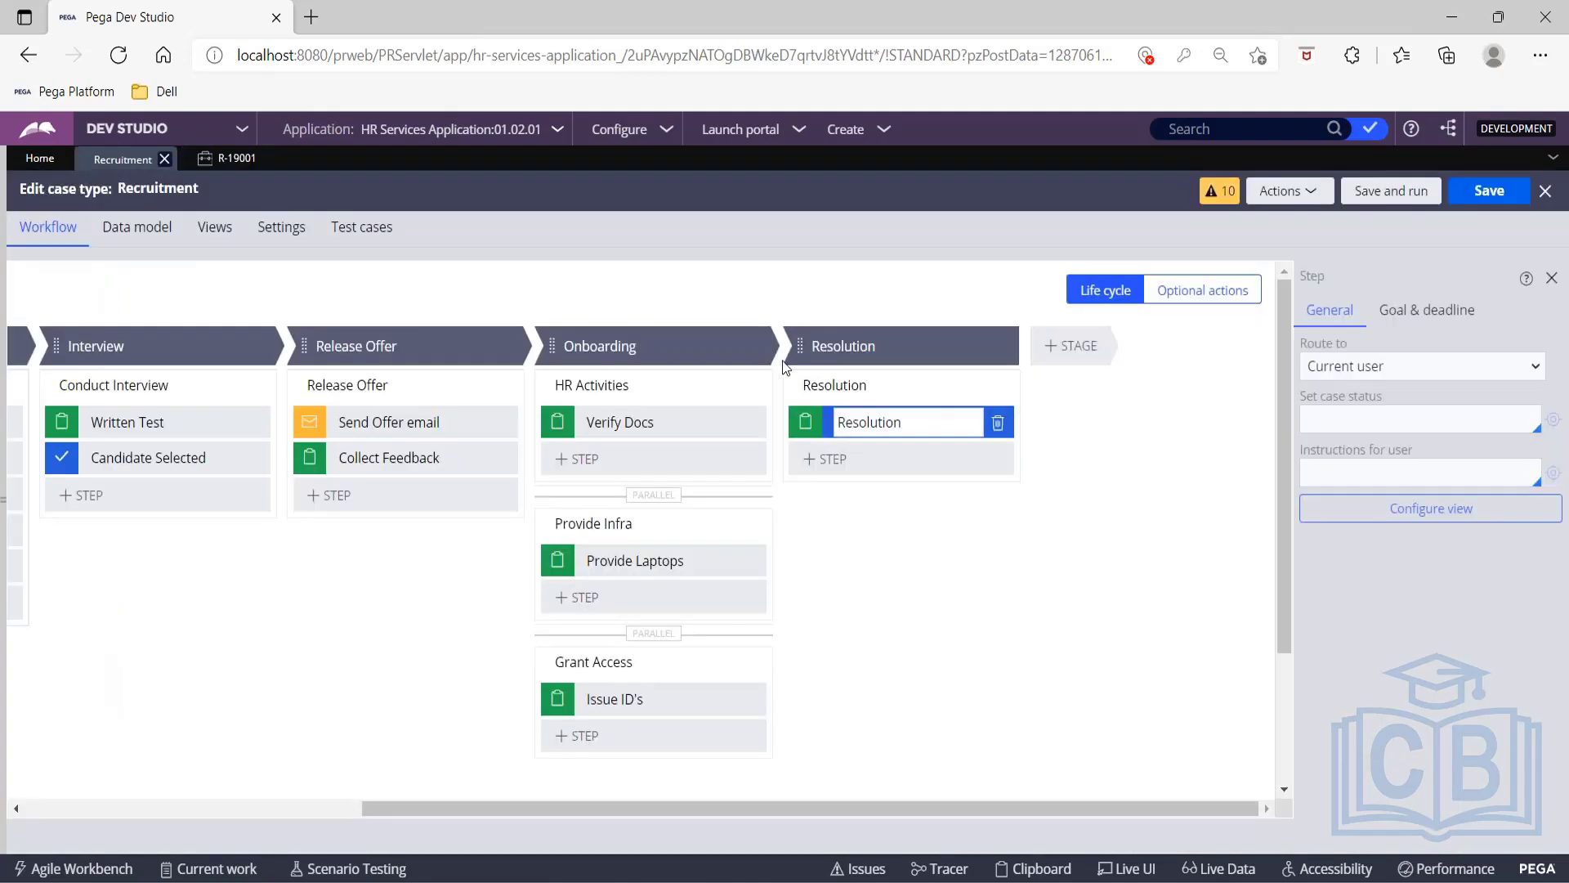
pyautogui.click(229, 157)
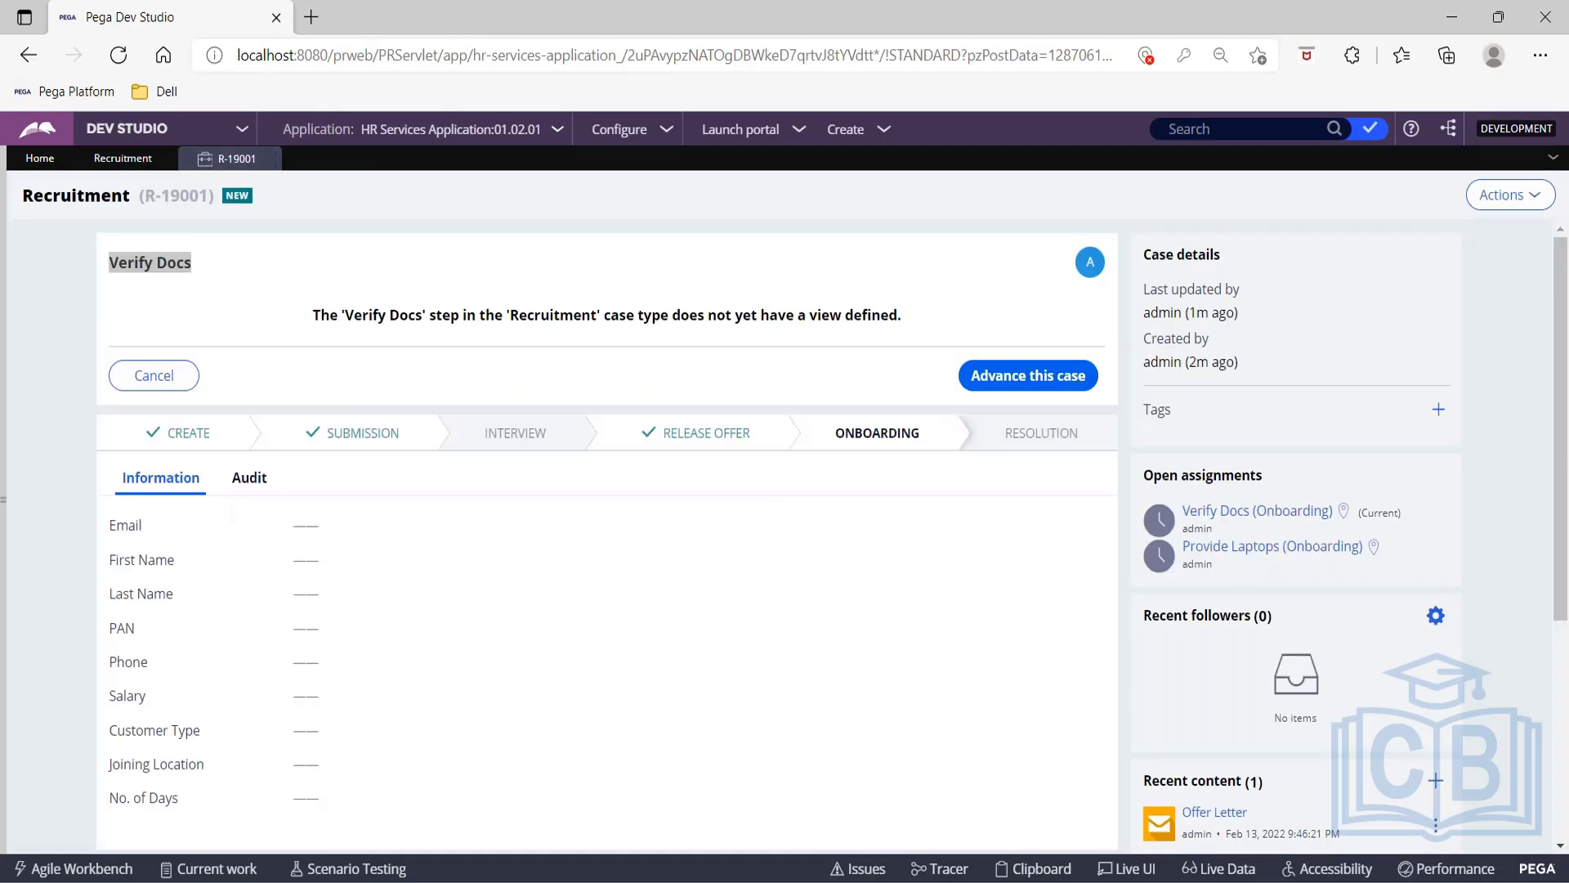
pyautogui.click(1042, 384)
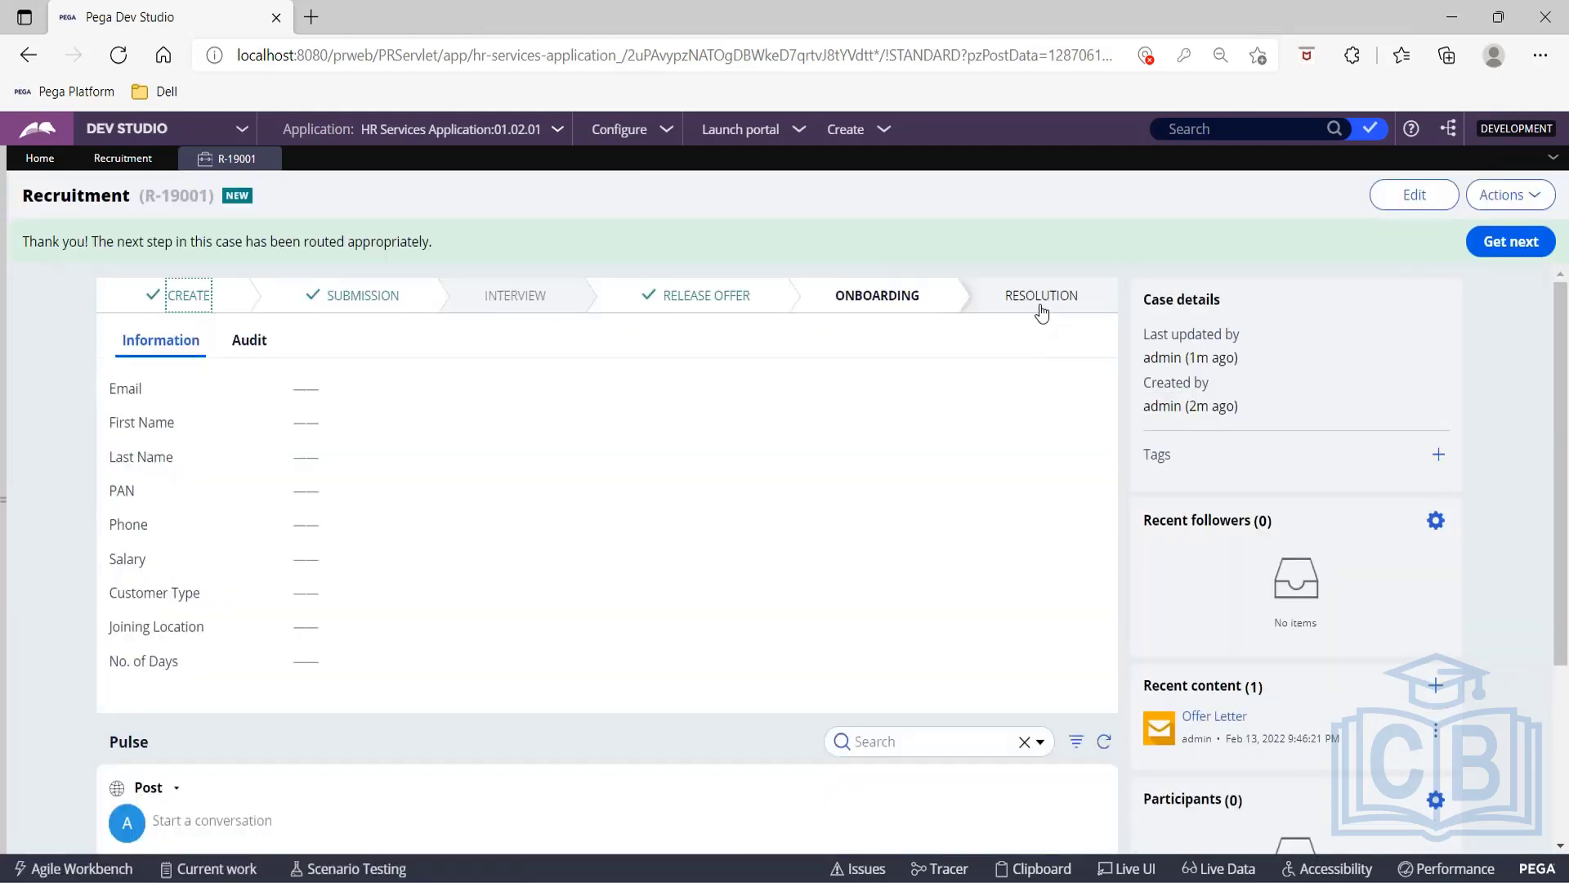
# Open the case's Provide Laptops assignment and advance the case past it.
pyautogui.click(1534, 198)
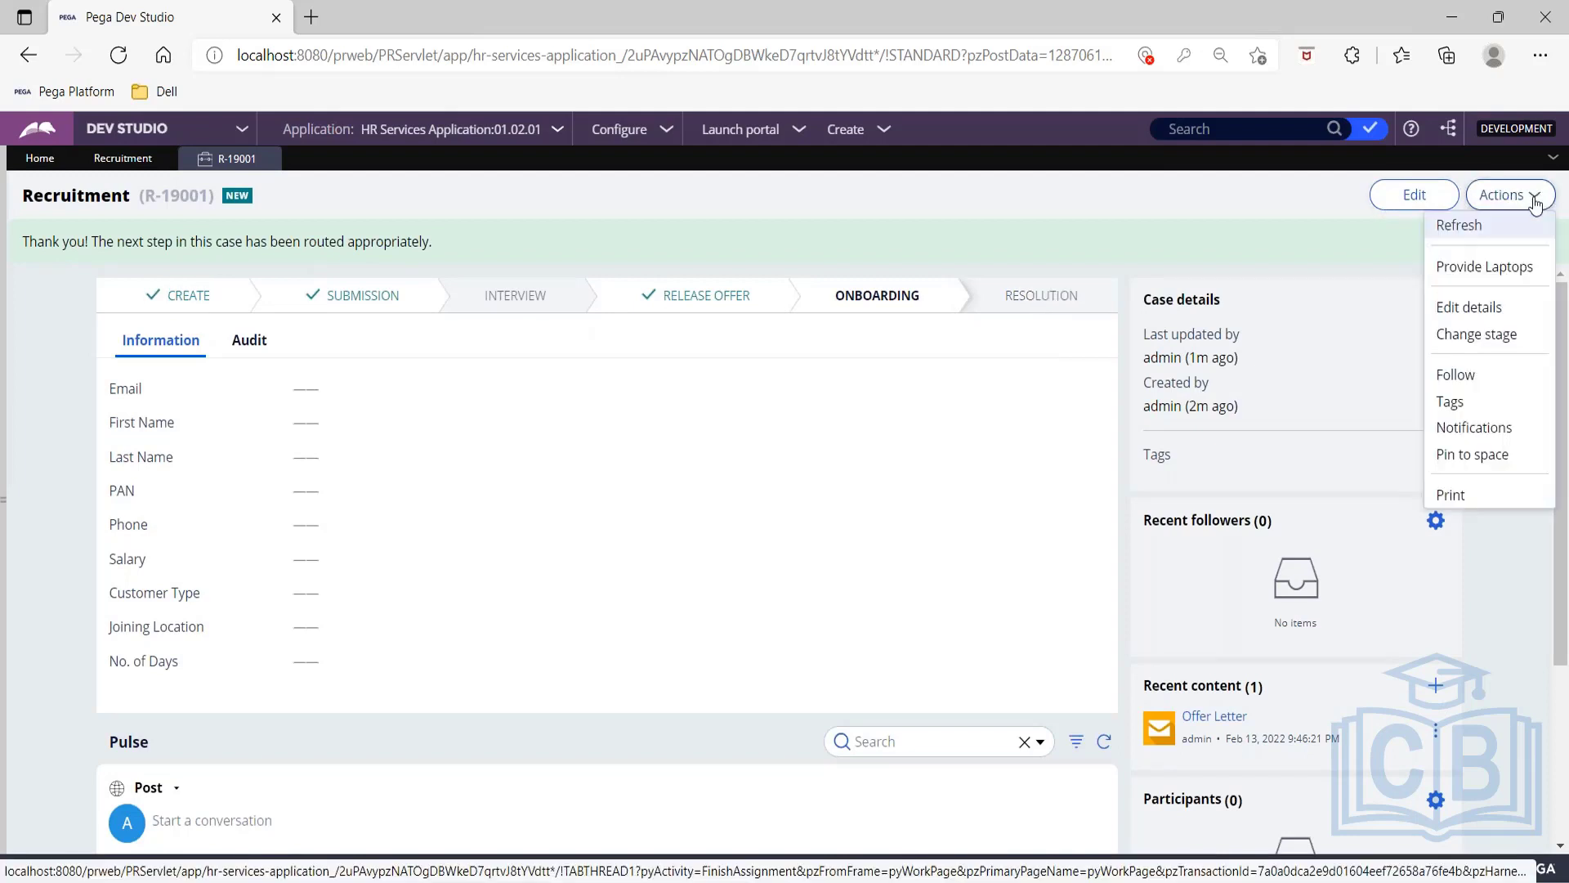
pyautogui.click(1508, 268)
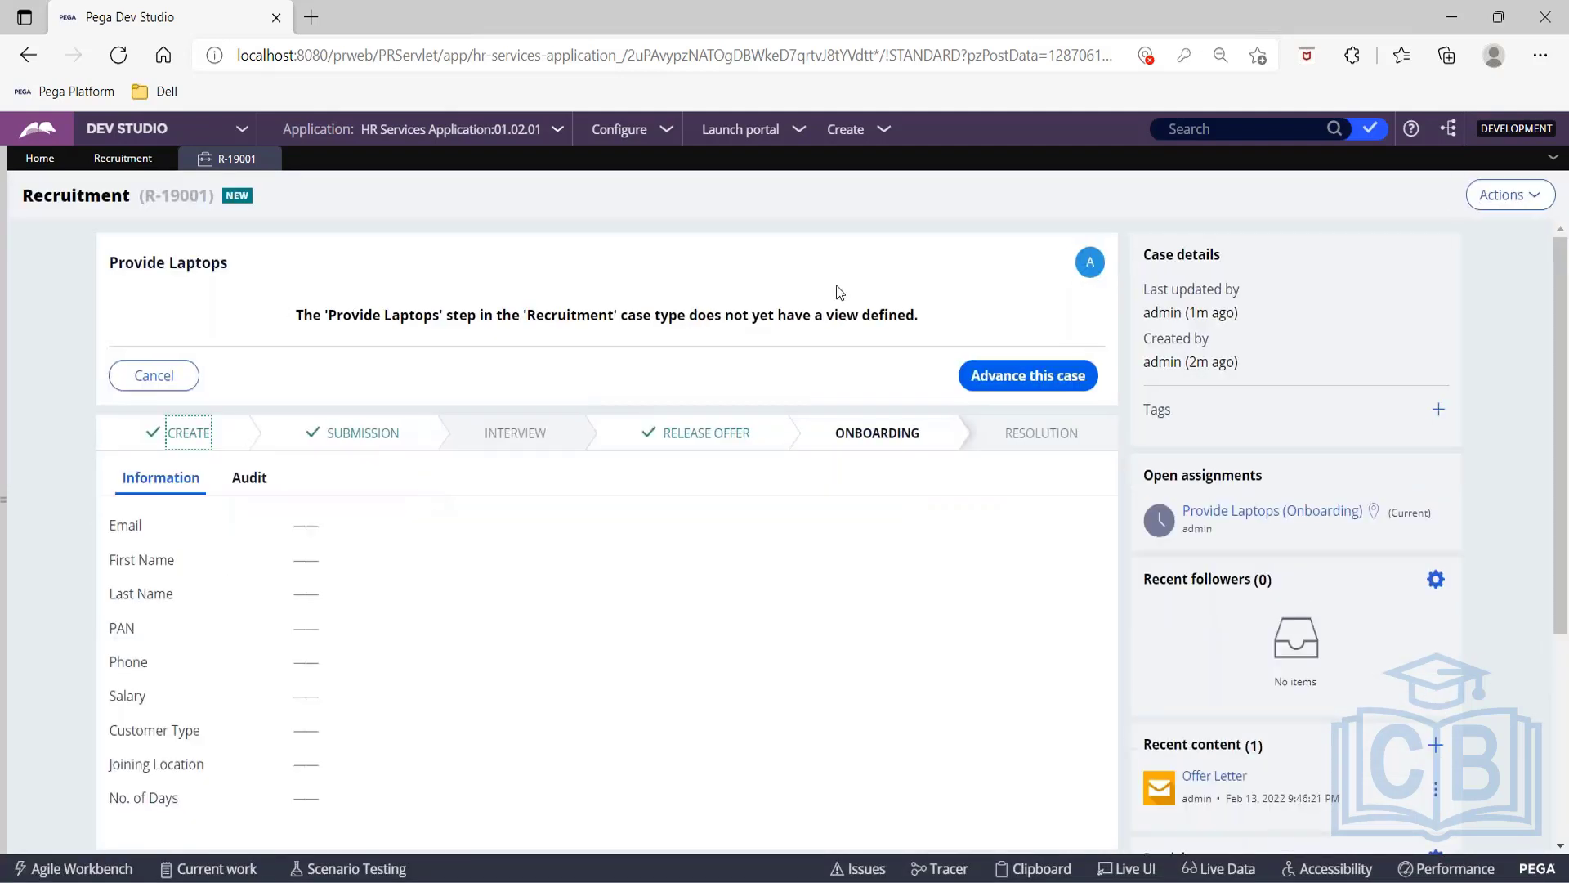
pyautogui.click(1030, 375)
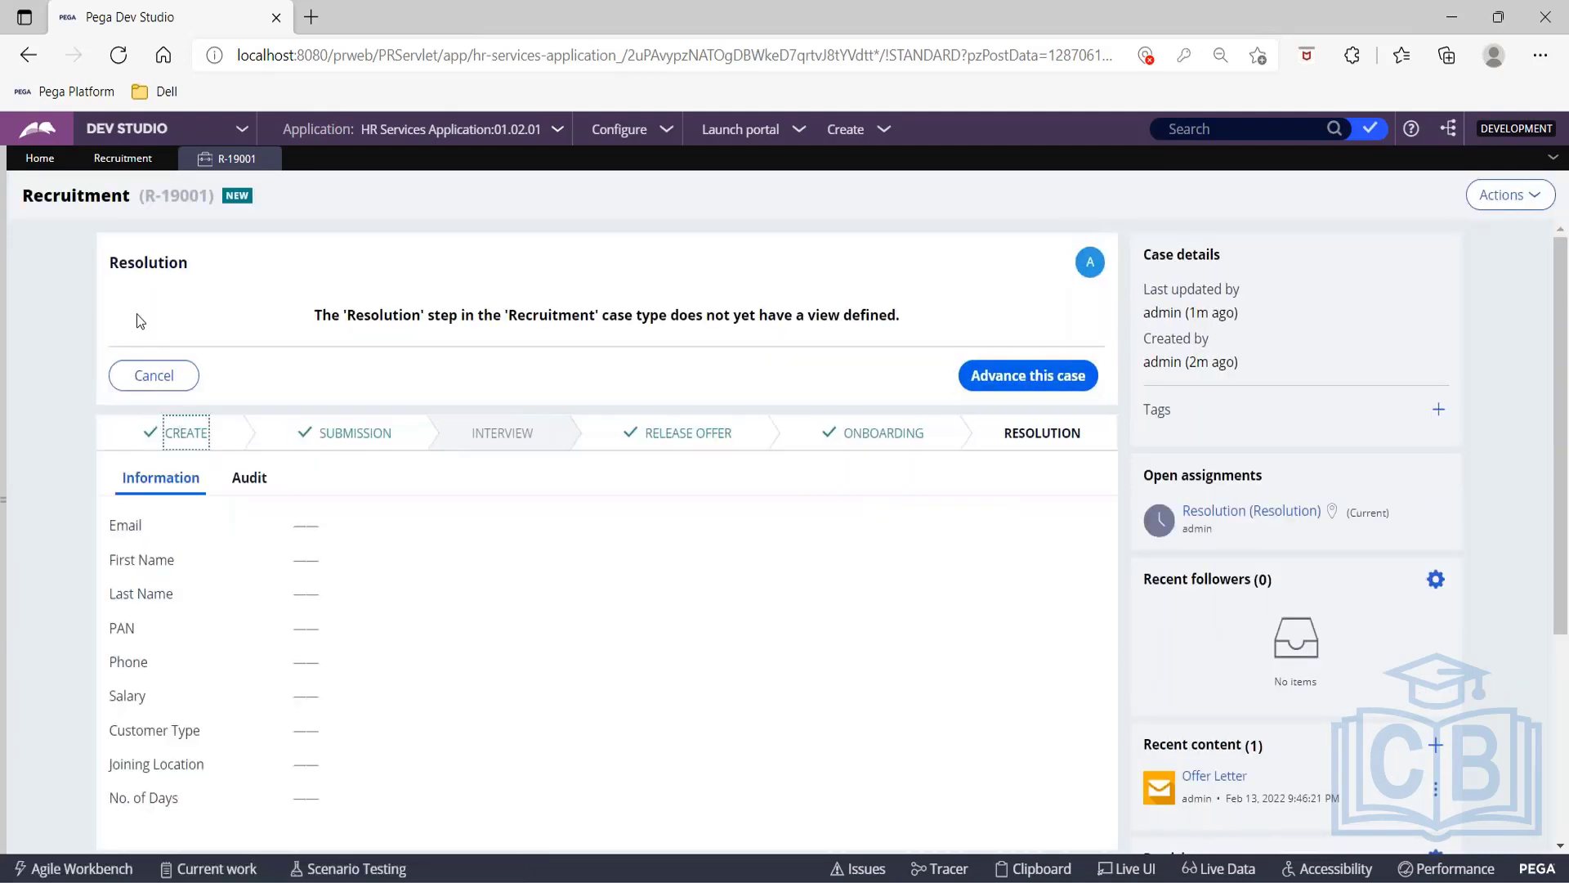
# Review the case's Resolution step and the Recruitment life cycle, and switch to the PowerPoint slide show on parallel processing.
pyautogui.moveTo(111, 262); pyautogui.dragTo(248, 282)
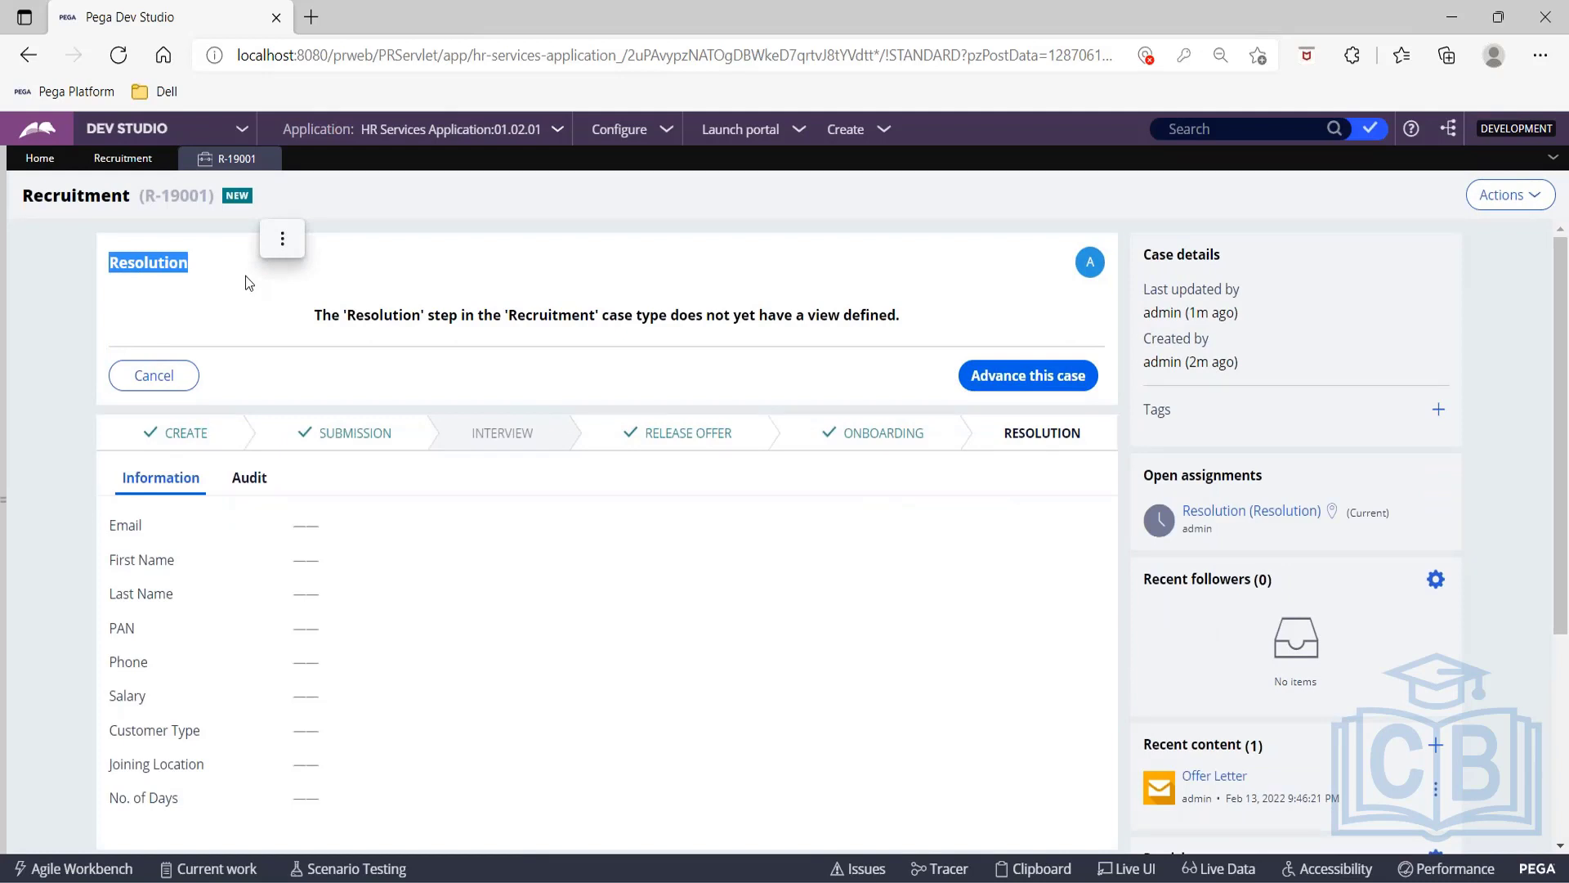
pyautogui.click(114, 158)
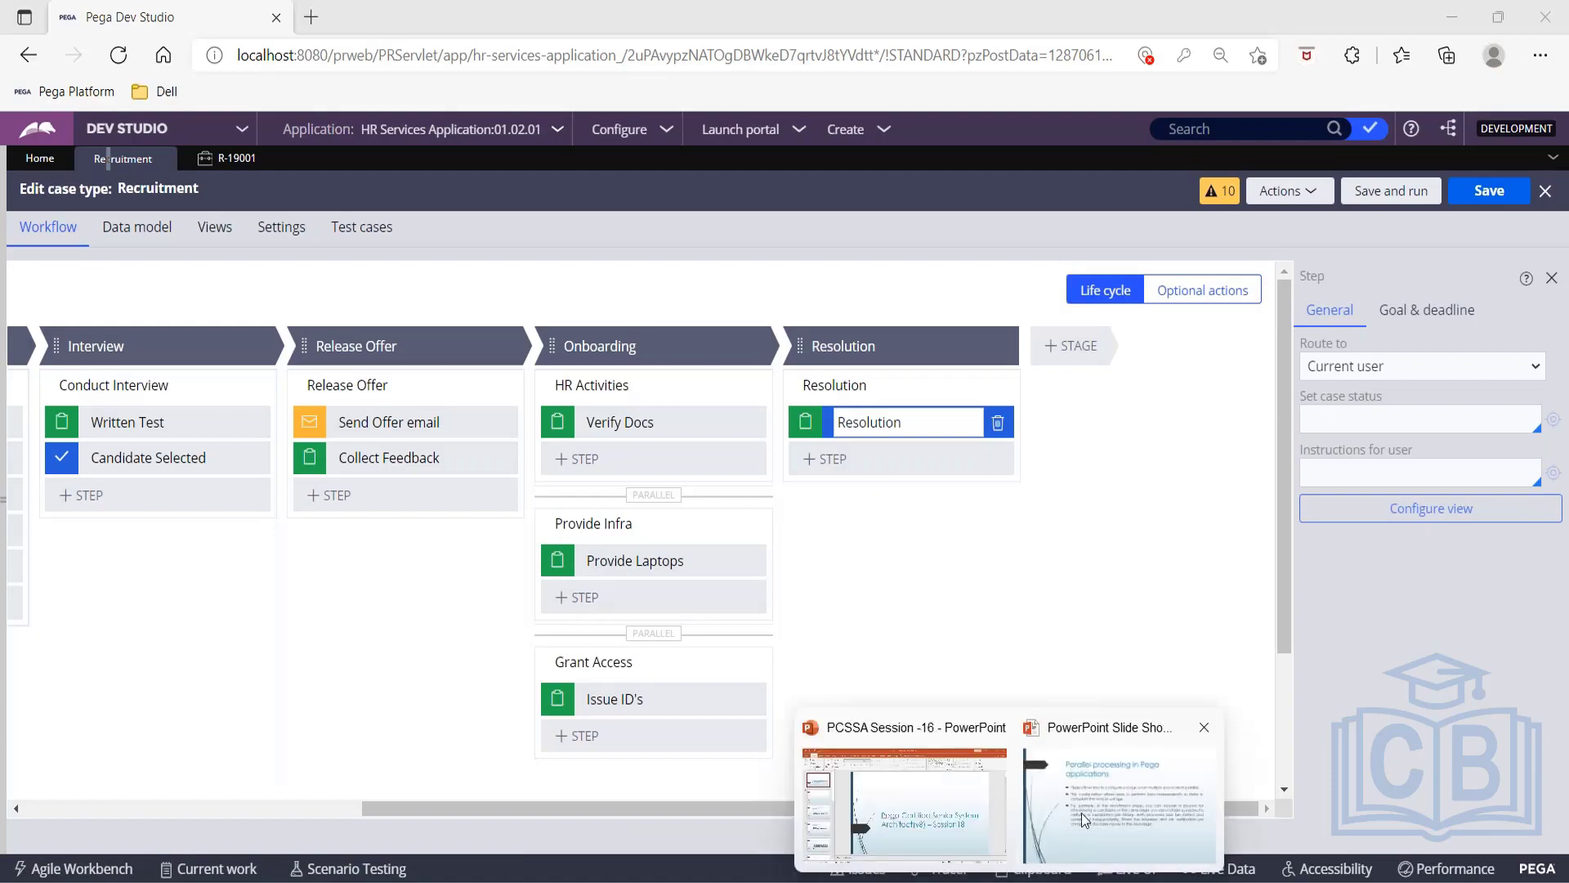
pyautogui.click(1082, 813)
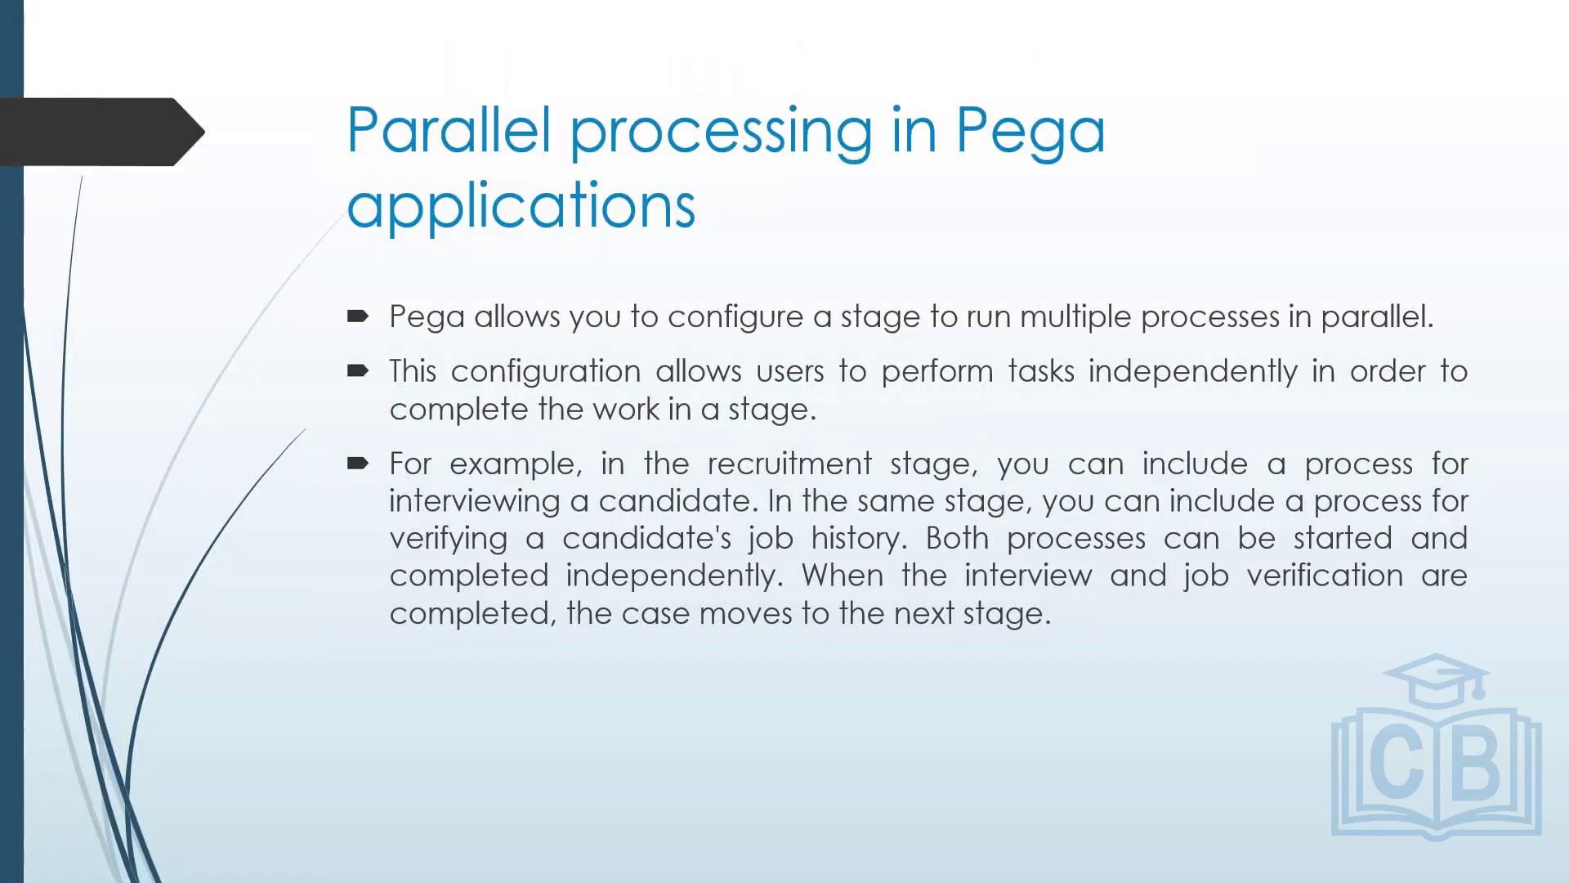
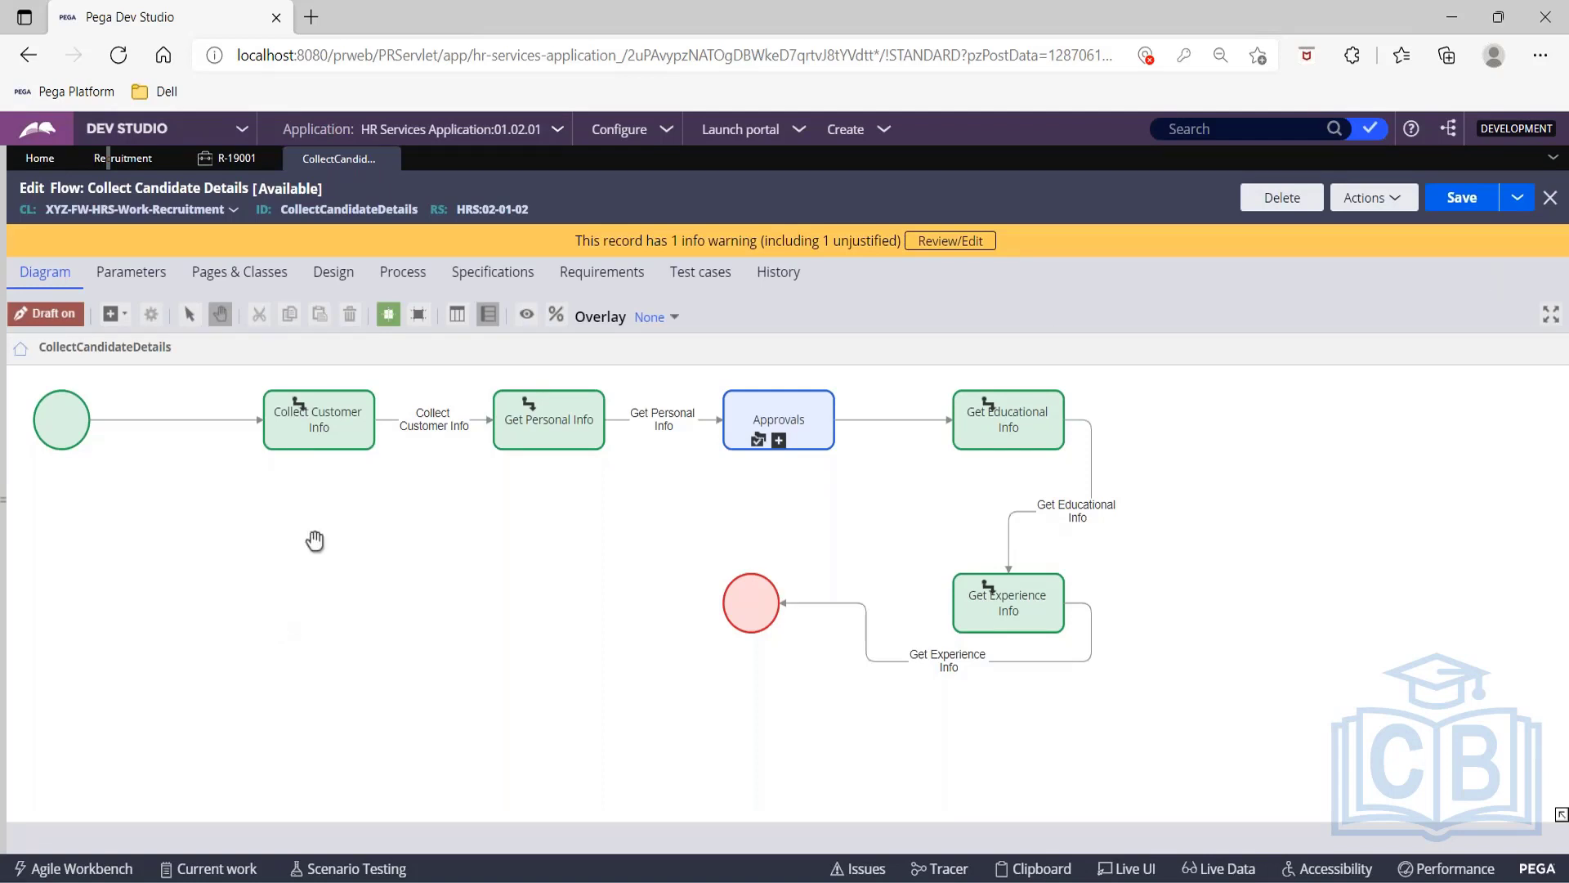
# Return to the Recruitment case type's stages and steps and add a stage named Sample after the Resolution stage.
pyautogui.click(154, 165)
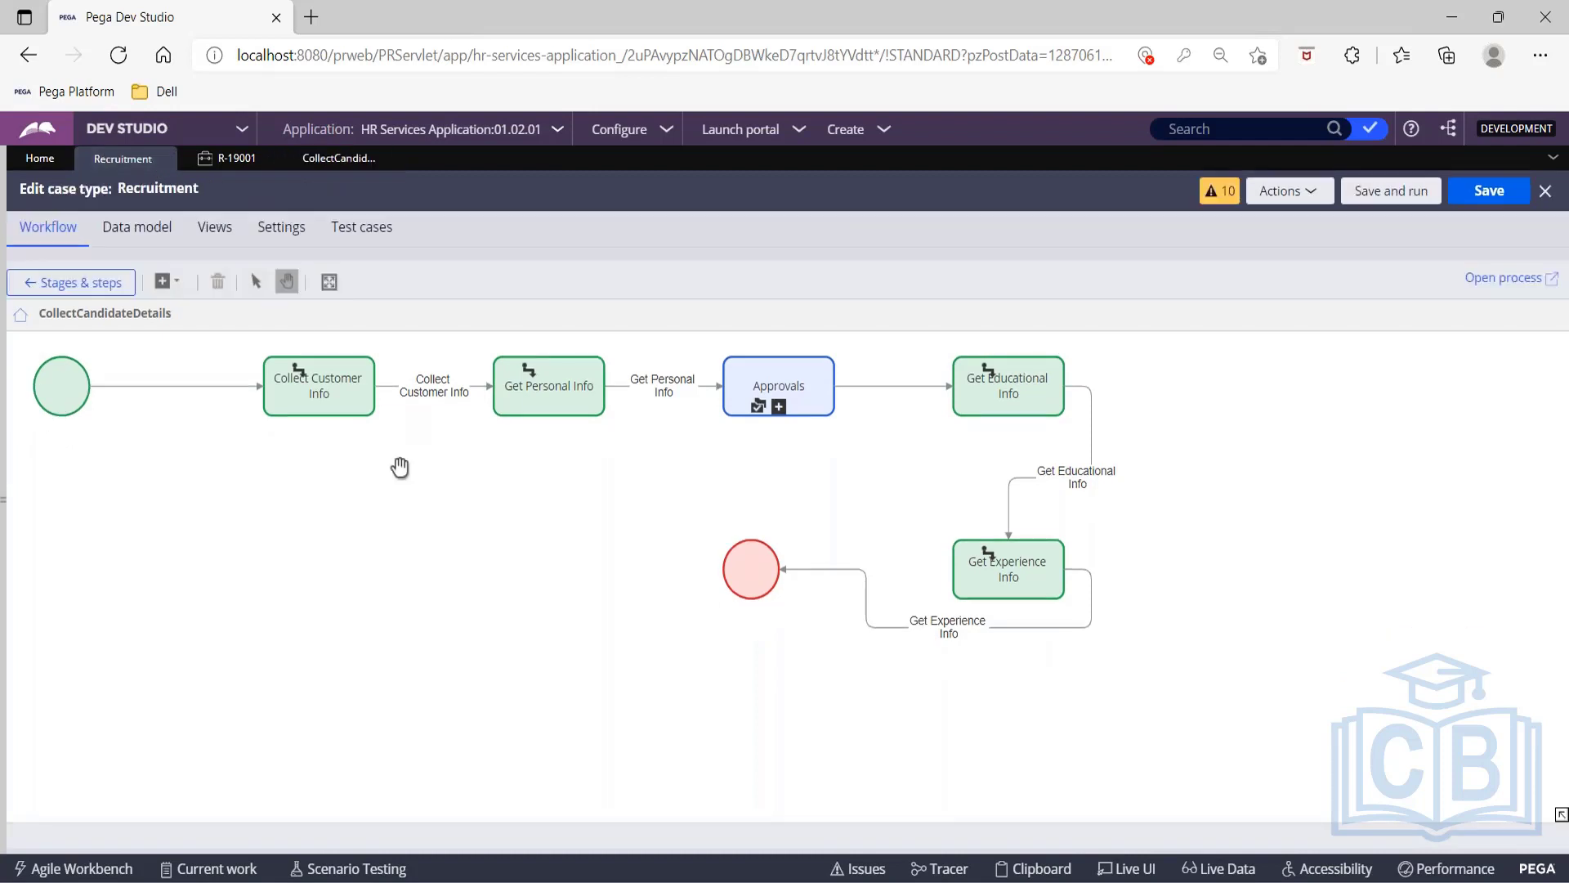
pyautogui.click(90, 296)
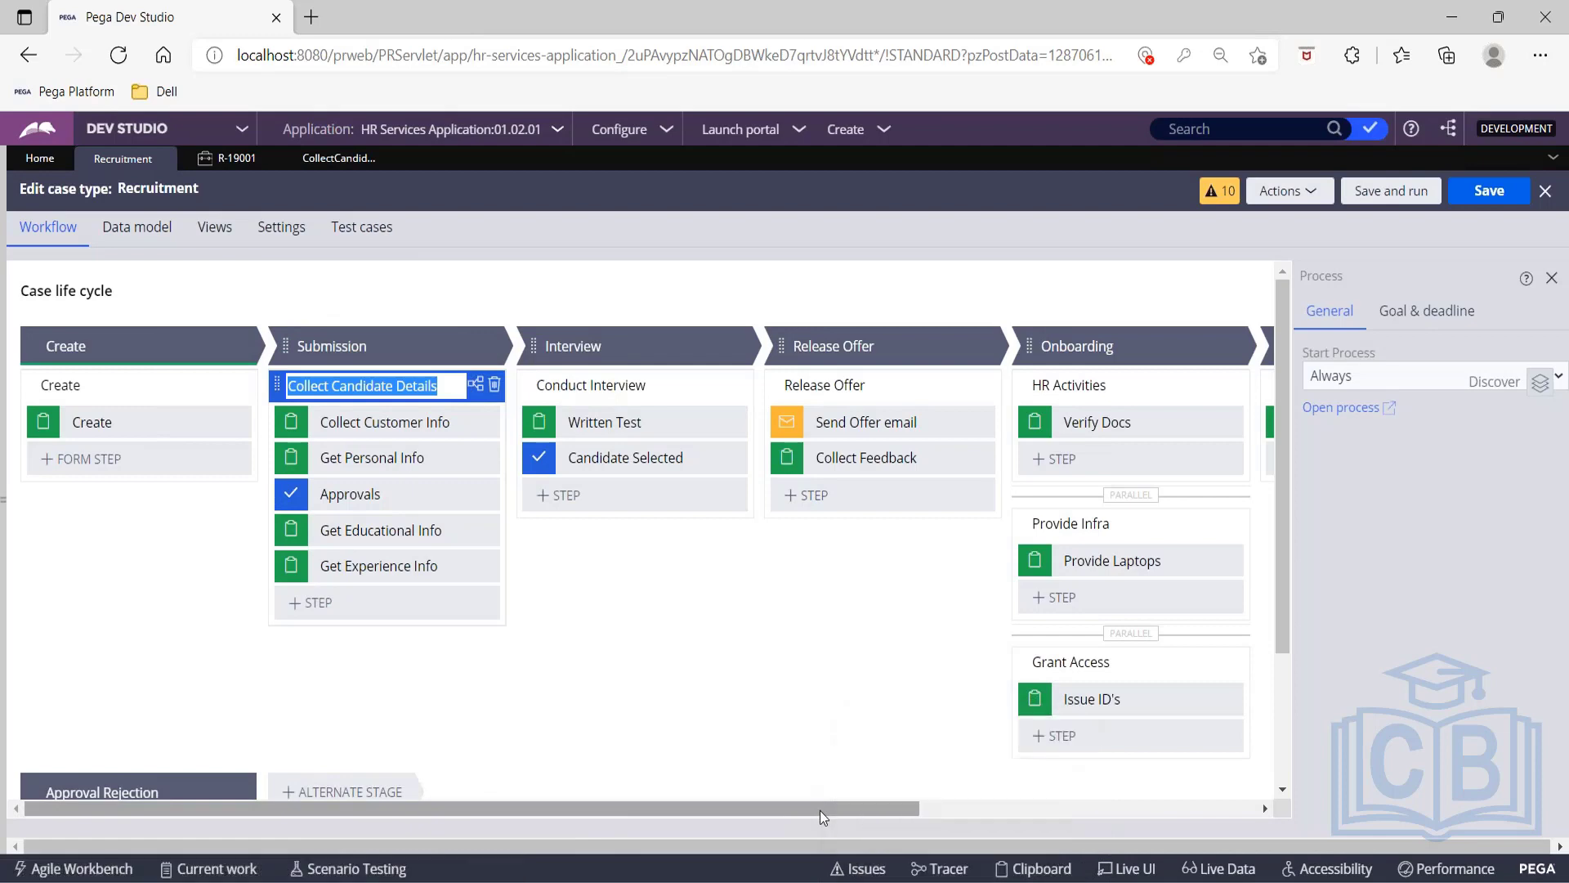
pyautogui.moveTo(821, 811); pyautogui.dragTo(1047, 807)
pyautogui.click(1050, 806)
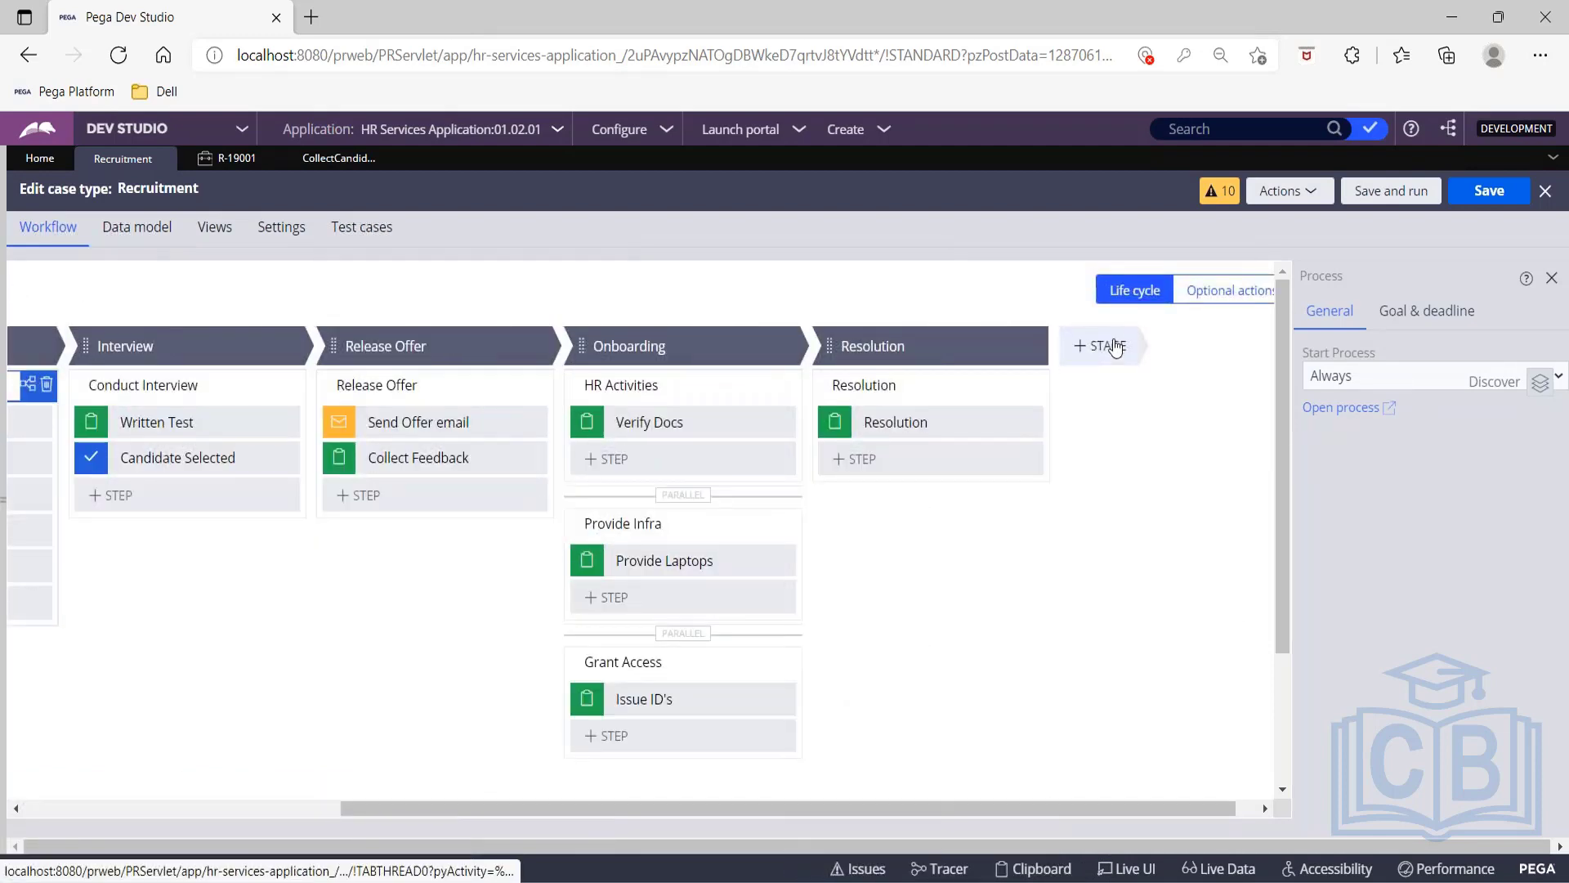
pyautogui.click(1100, 350)
pyautogui.write('Sa')
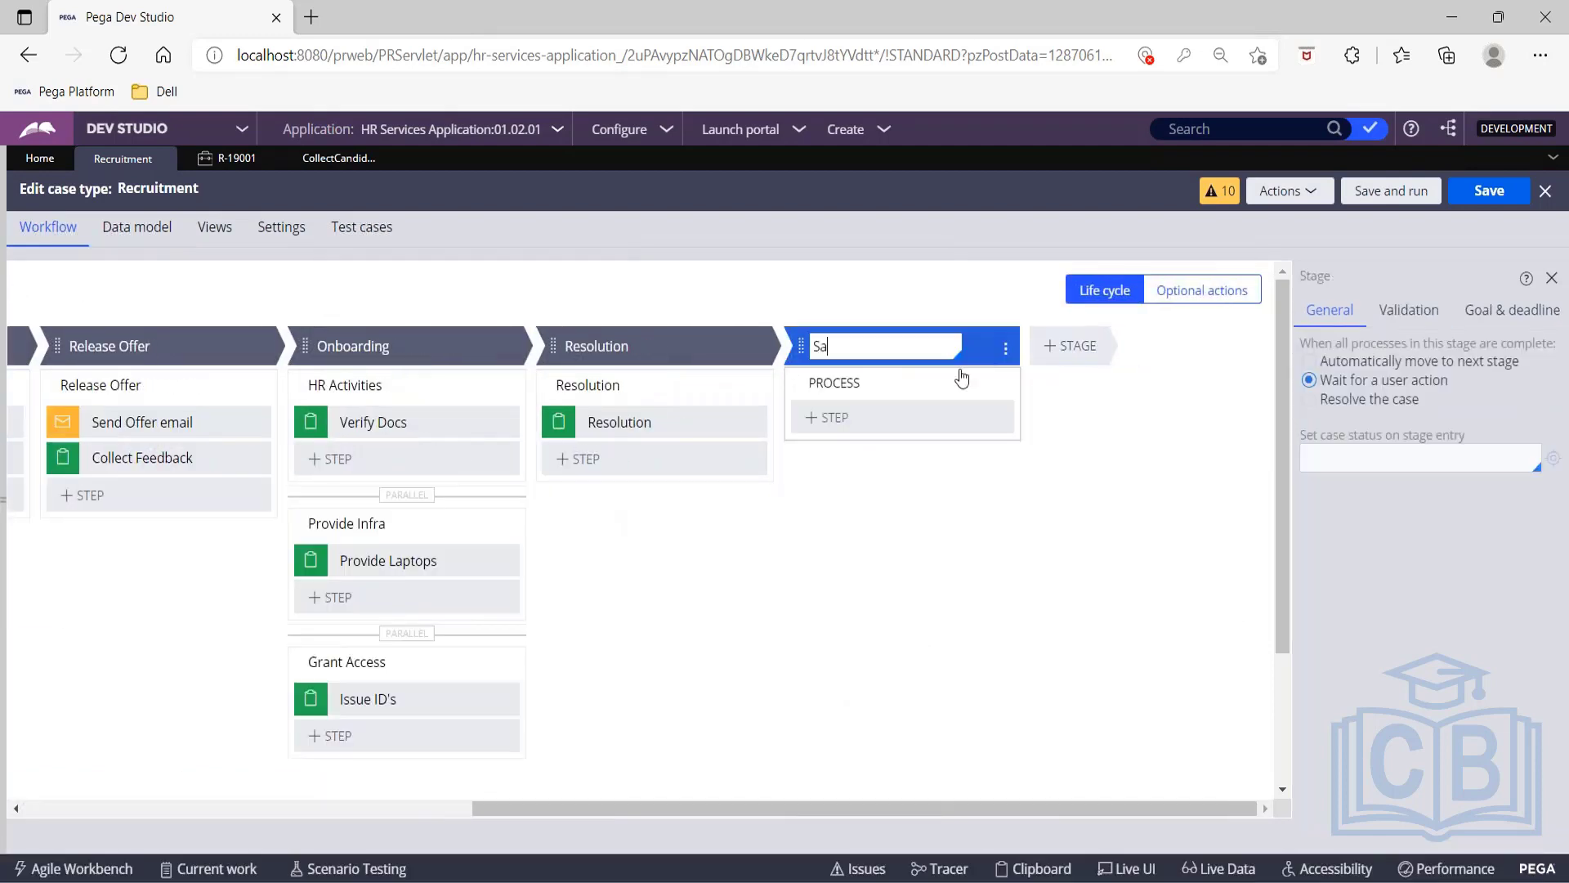
pyautogui.write('mple')
pyautogui.press('Return')
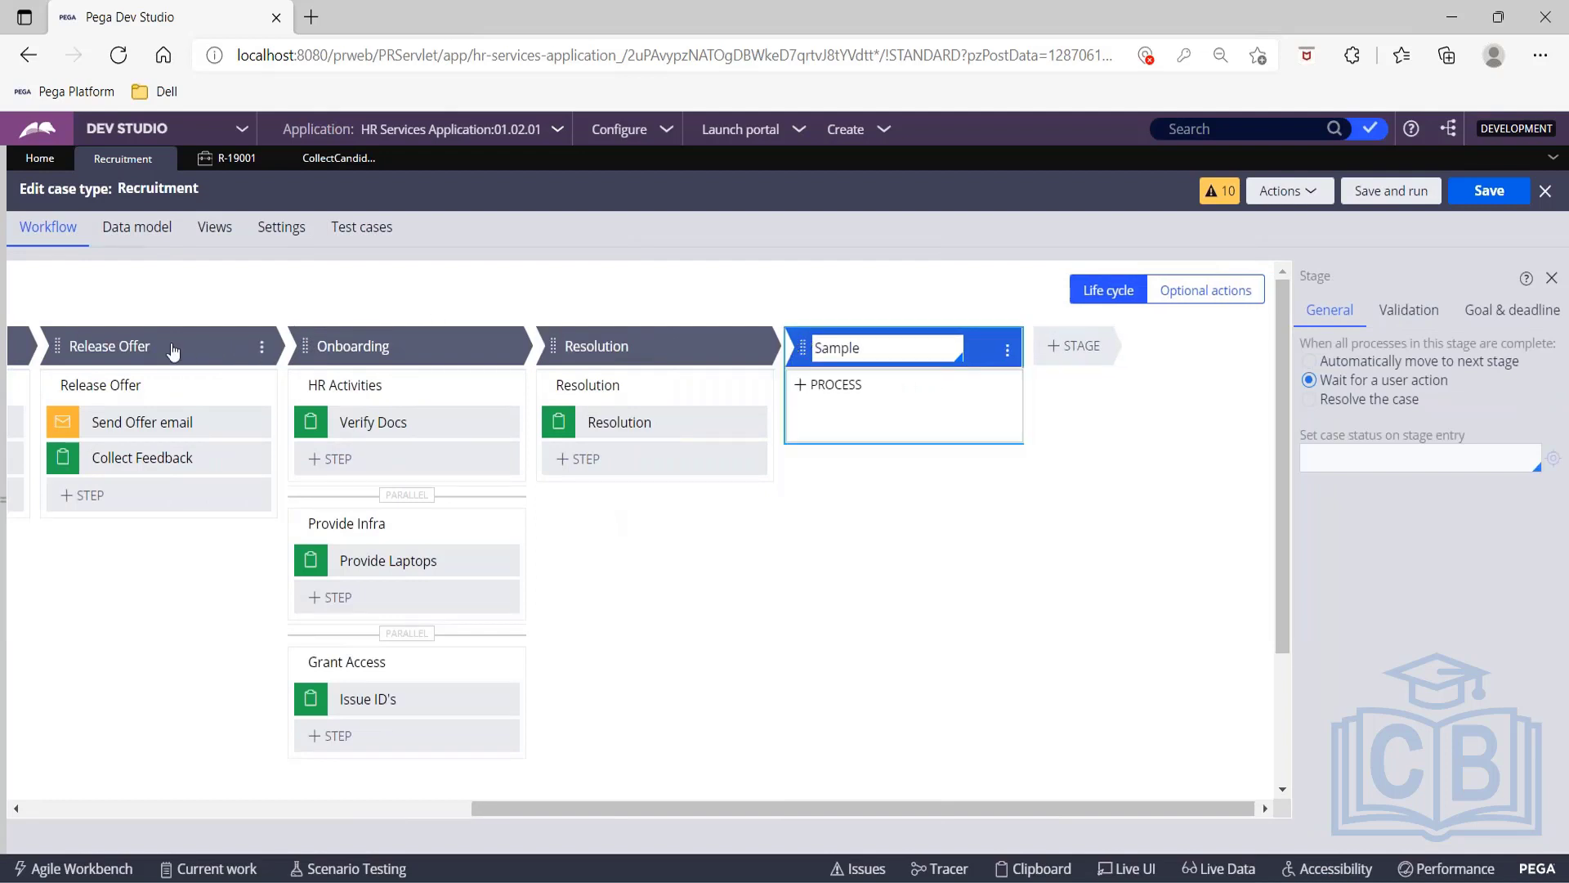
# Move the Sample stage between the Create and Submission stages.
pyautogui.click(801, 347)
pyautogui.moveTo(801, 348); pyautogui.dragTo(82, 348)
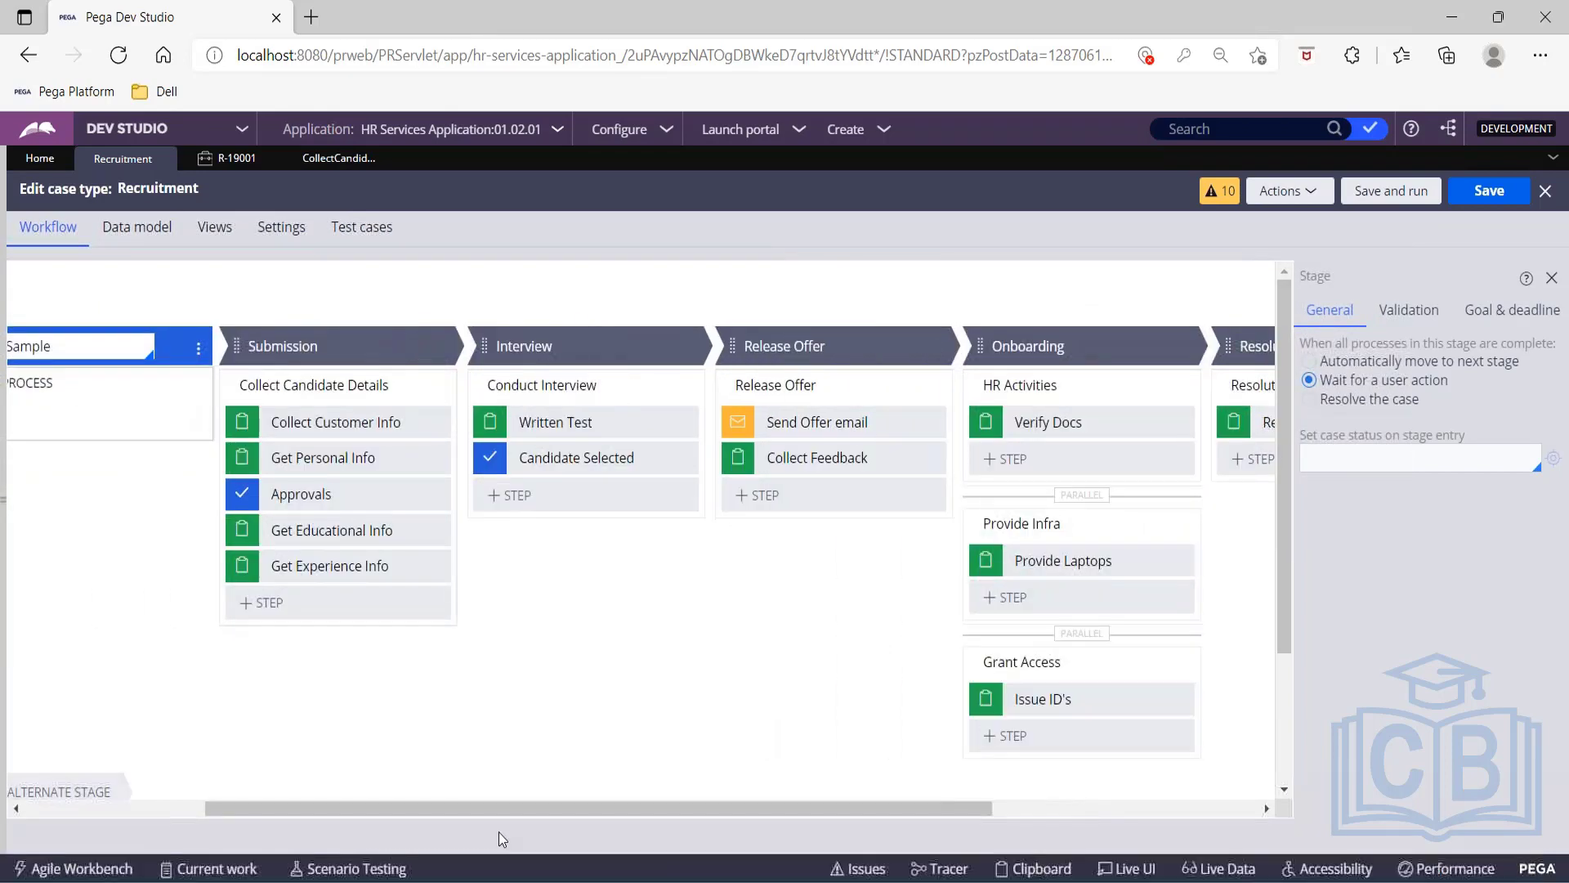
pyautogui.moveTo(492, 808); pyautogui.dragTo(313, 808)
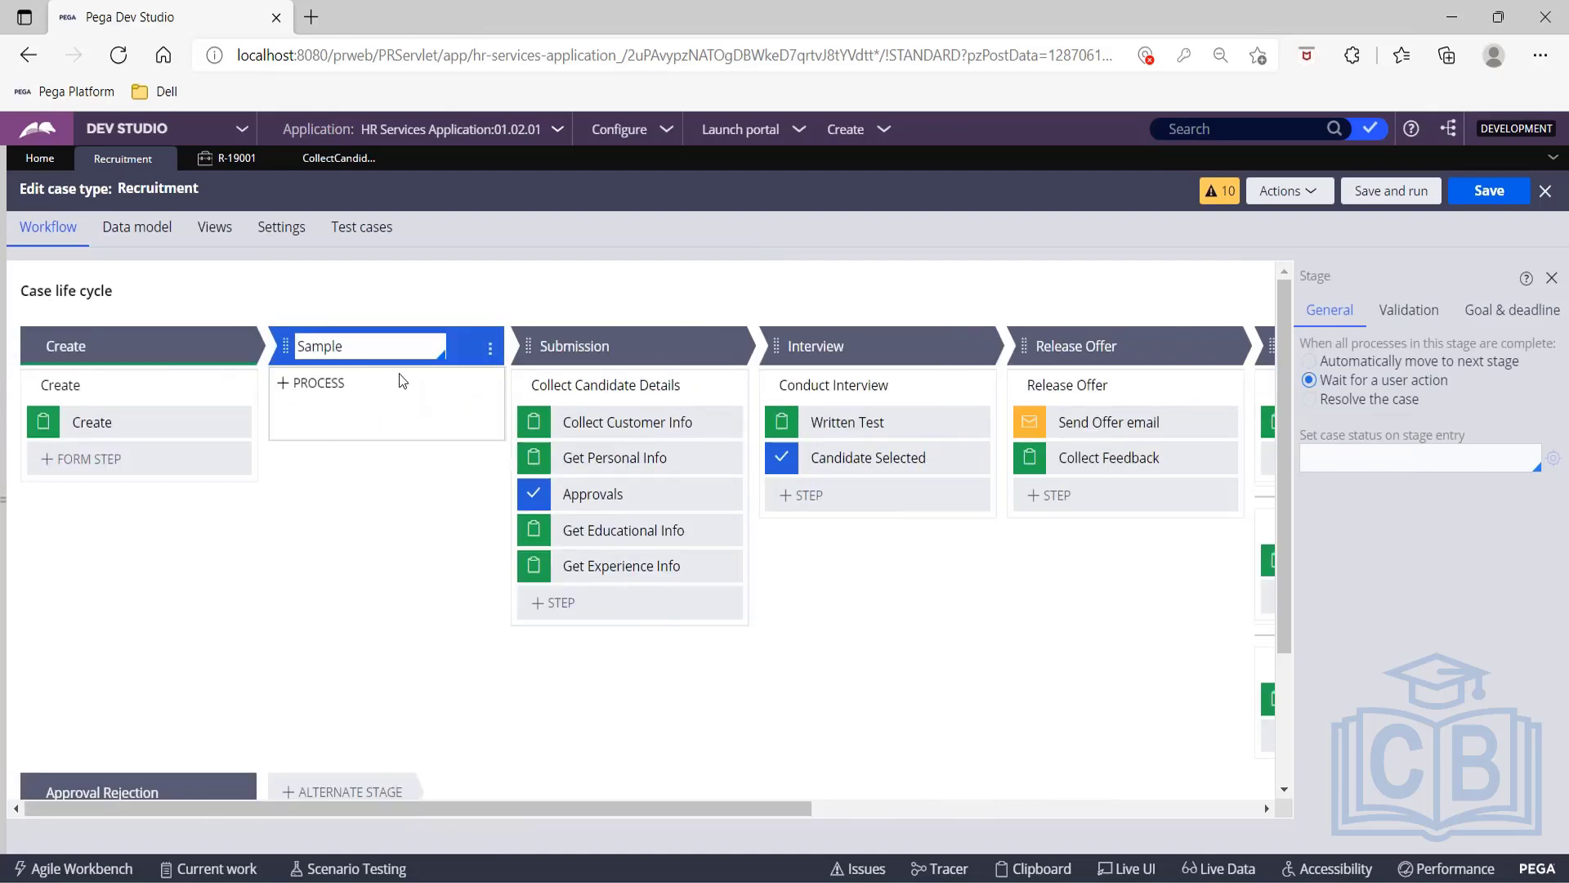
# Add a process to the Sample stage with a Collect Information step named Sample Collect Info.
pyautogui.click(402, 381)
pyautogui.click(323, 417)
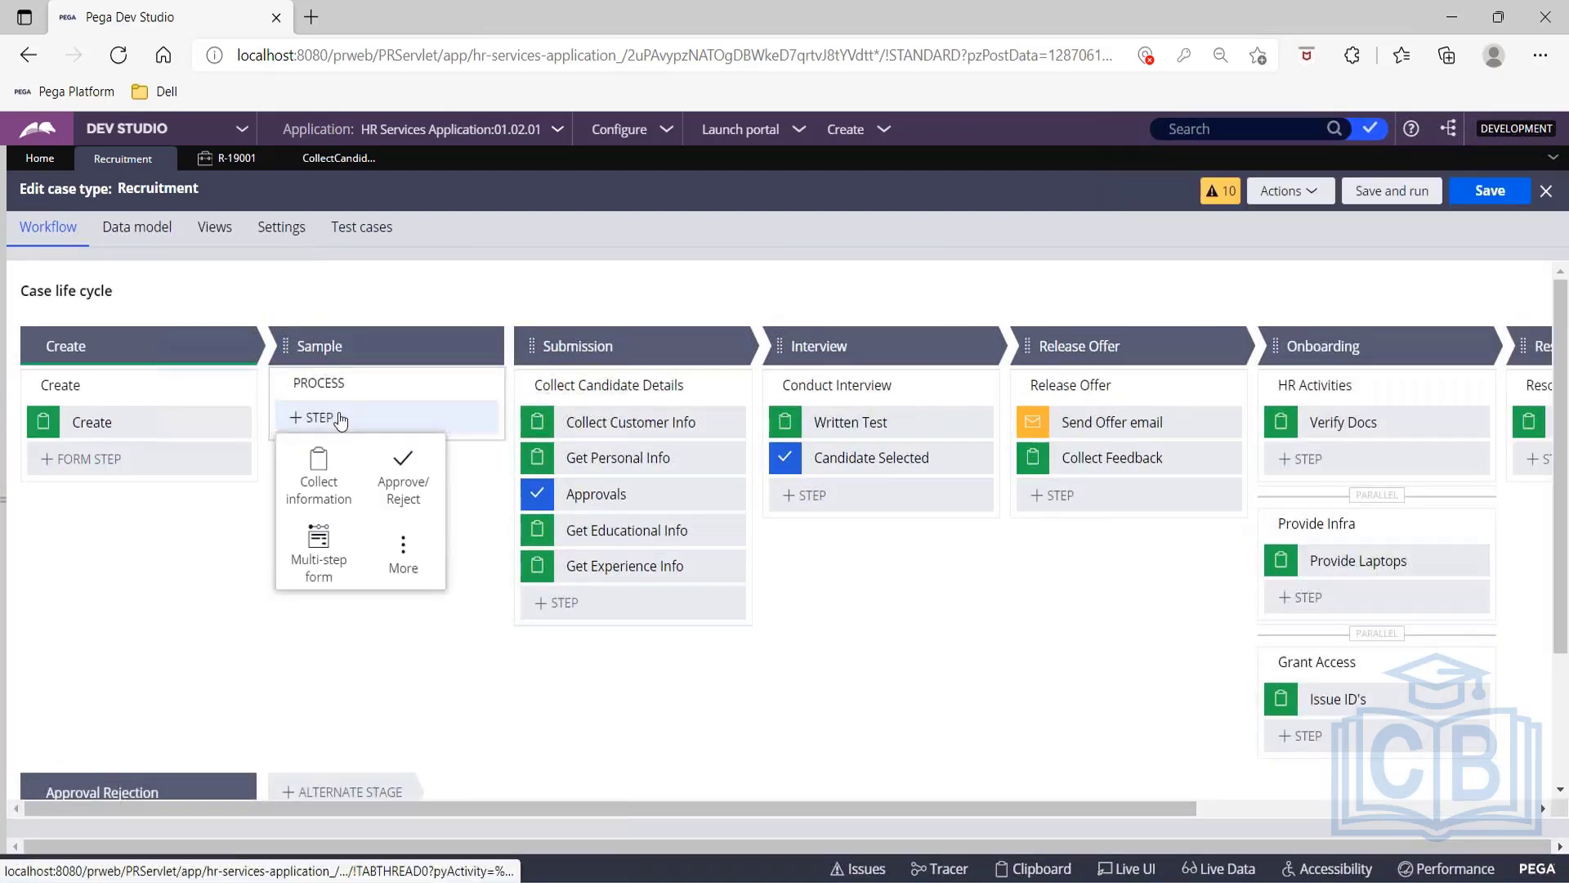
pyautogui.click(338, 466)
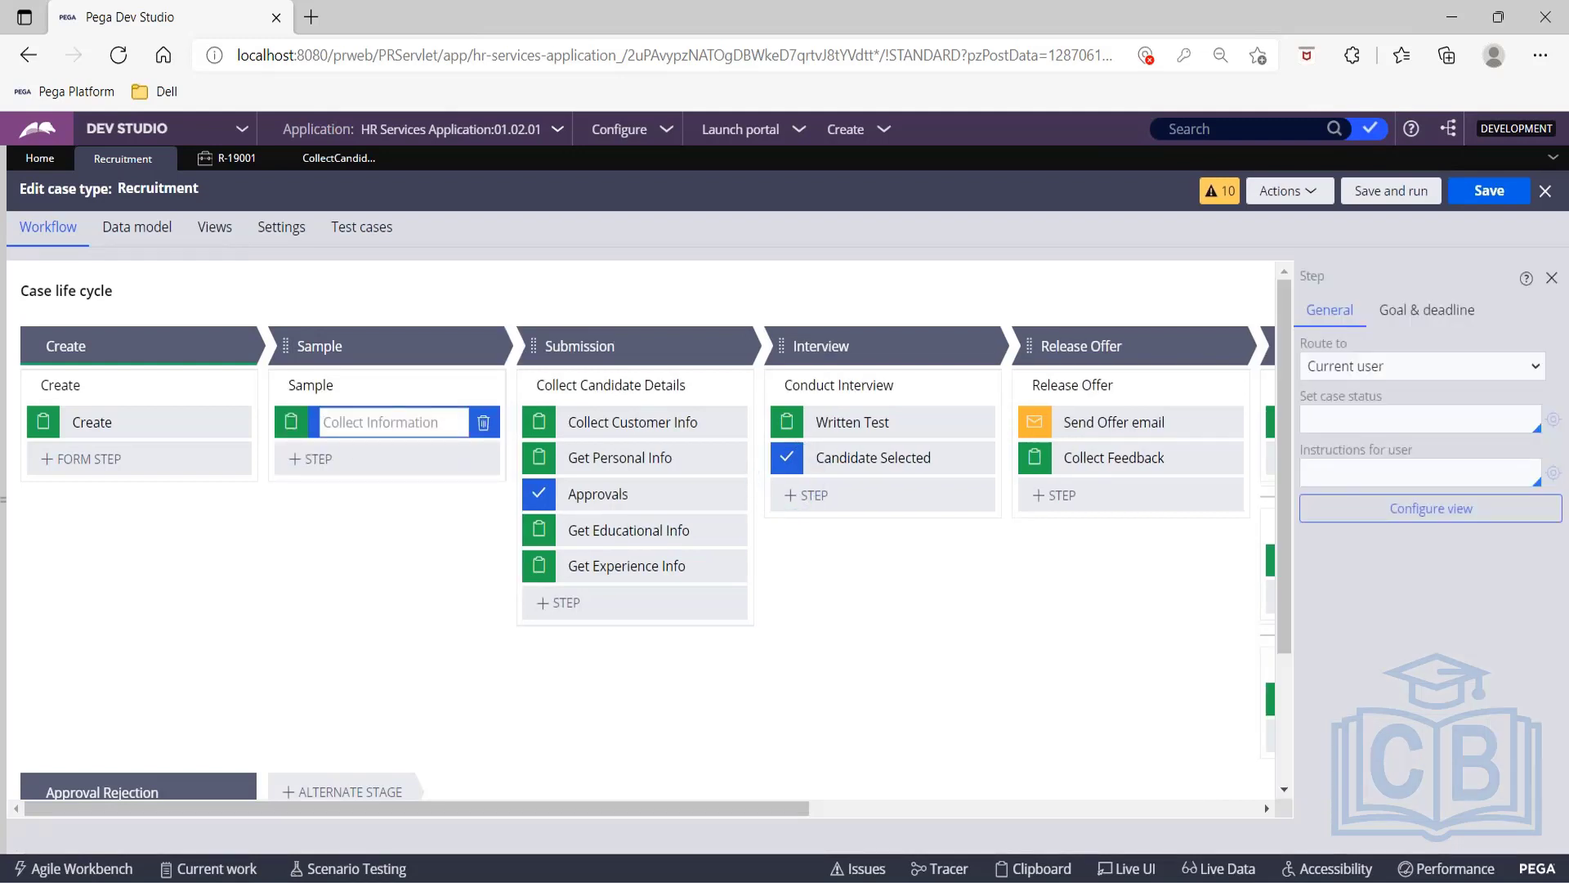
pyautogui.write('Saple')
pyautogui.press('BackSpace')
pyautogui.write('mple Collect Info')
pyautogui.click(371, 422)
pyautogui.press('BackSpace')
pyautogui.press('BackSpace')
pyautogui.press('BackSpace')
pyautogui.press('BackSpace')
pyautogui.press('BackSpace')
pyautogui.press('BackSpace')
pyautogui.press('BackSpace')
pyautogui.write('Loan')
pyautogui.press('BackSpace')
pyautogui.press('BackSpace')
pyautogui.press('BackSpace')
pyautogui.press('BackSpace')
pyautogui.write('Sample')
pyautogui.press('Return')
# Rename the Sample stage's process as Sample Process and save the Recruitment case type.
pyautogui.click(341, 385)
pyautogui.press('BackSpace')
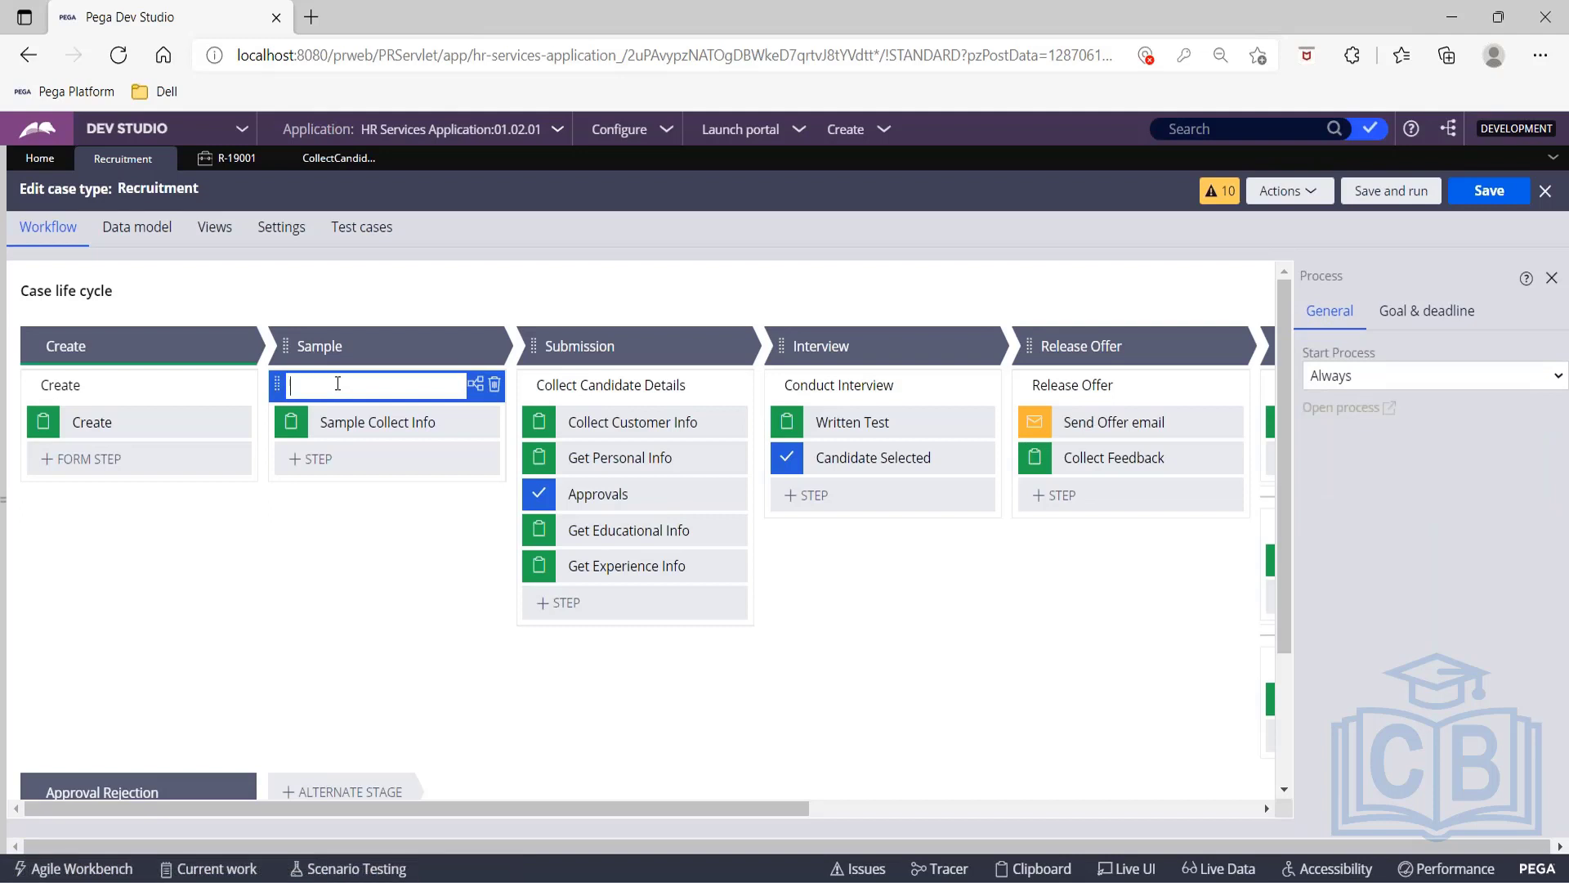
pyautogui.write('Sample process')
pyautogui.click(353, 389)
pyautogui.press('BackSpace')
pyautogui.write('P')
pyautogui.click(1464, 201)
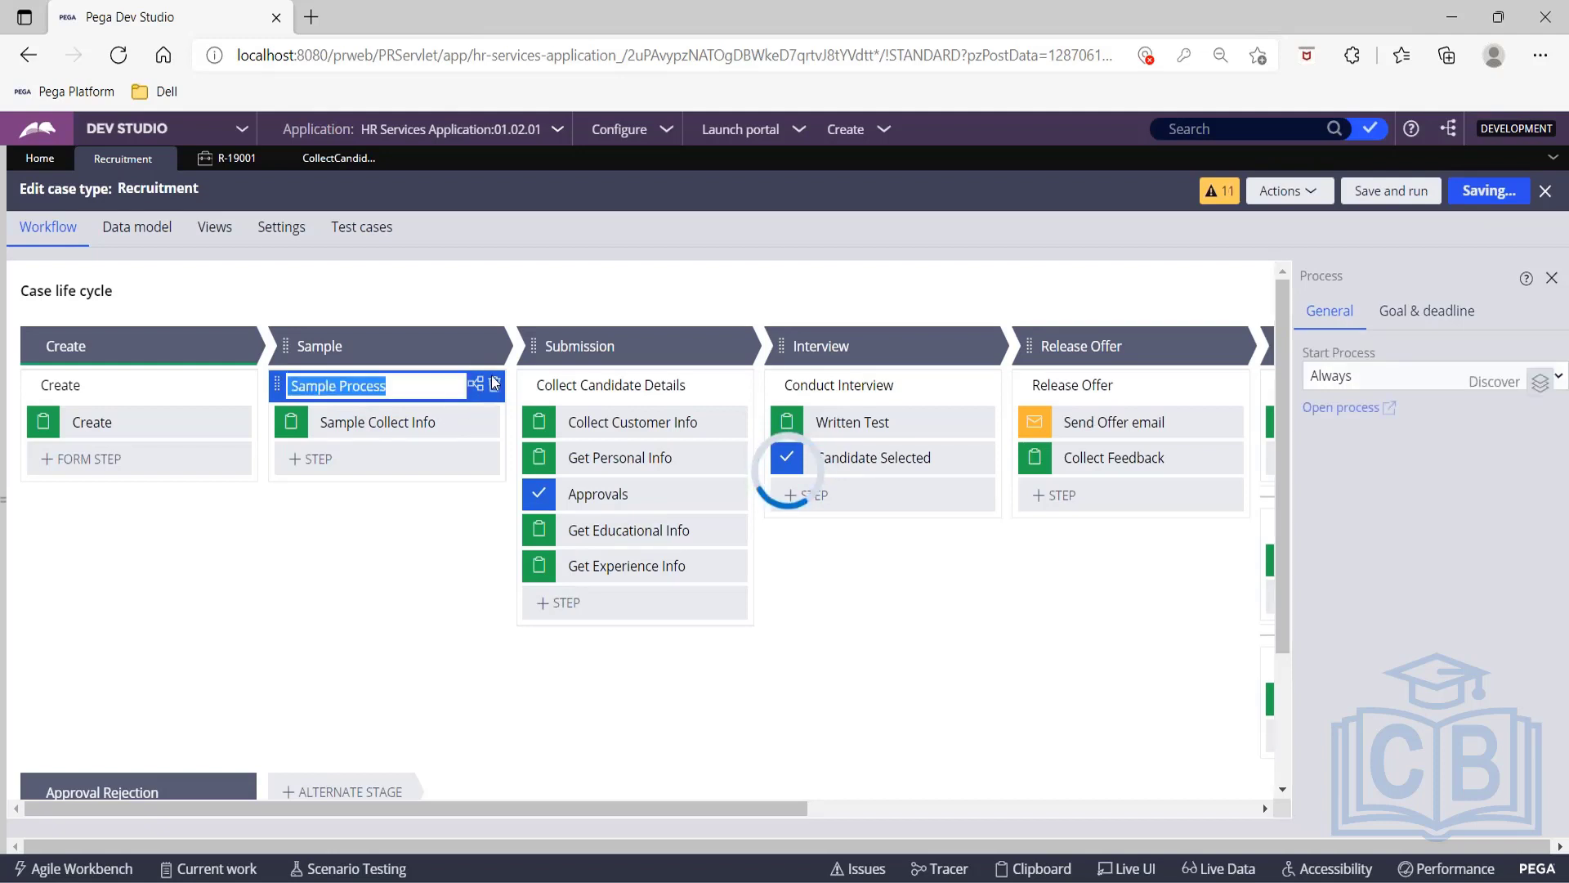
# Open the Sample Process flow from the Sample stage in its full flow rule editor.
pyautogui.click(479, 389)
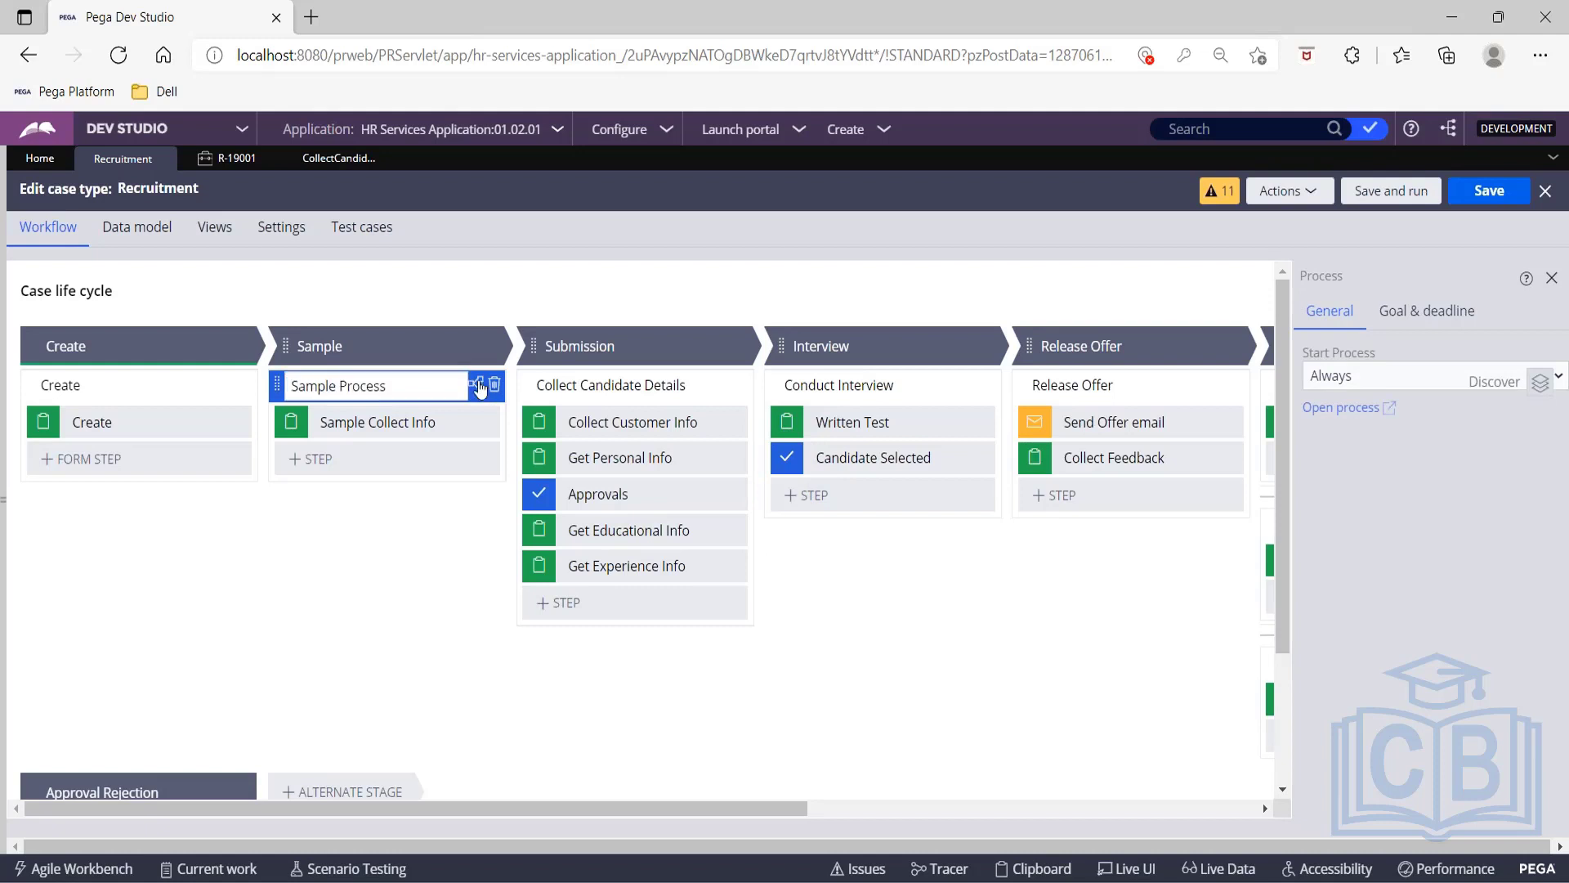
pyautogui.click(480, 389)
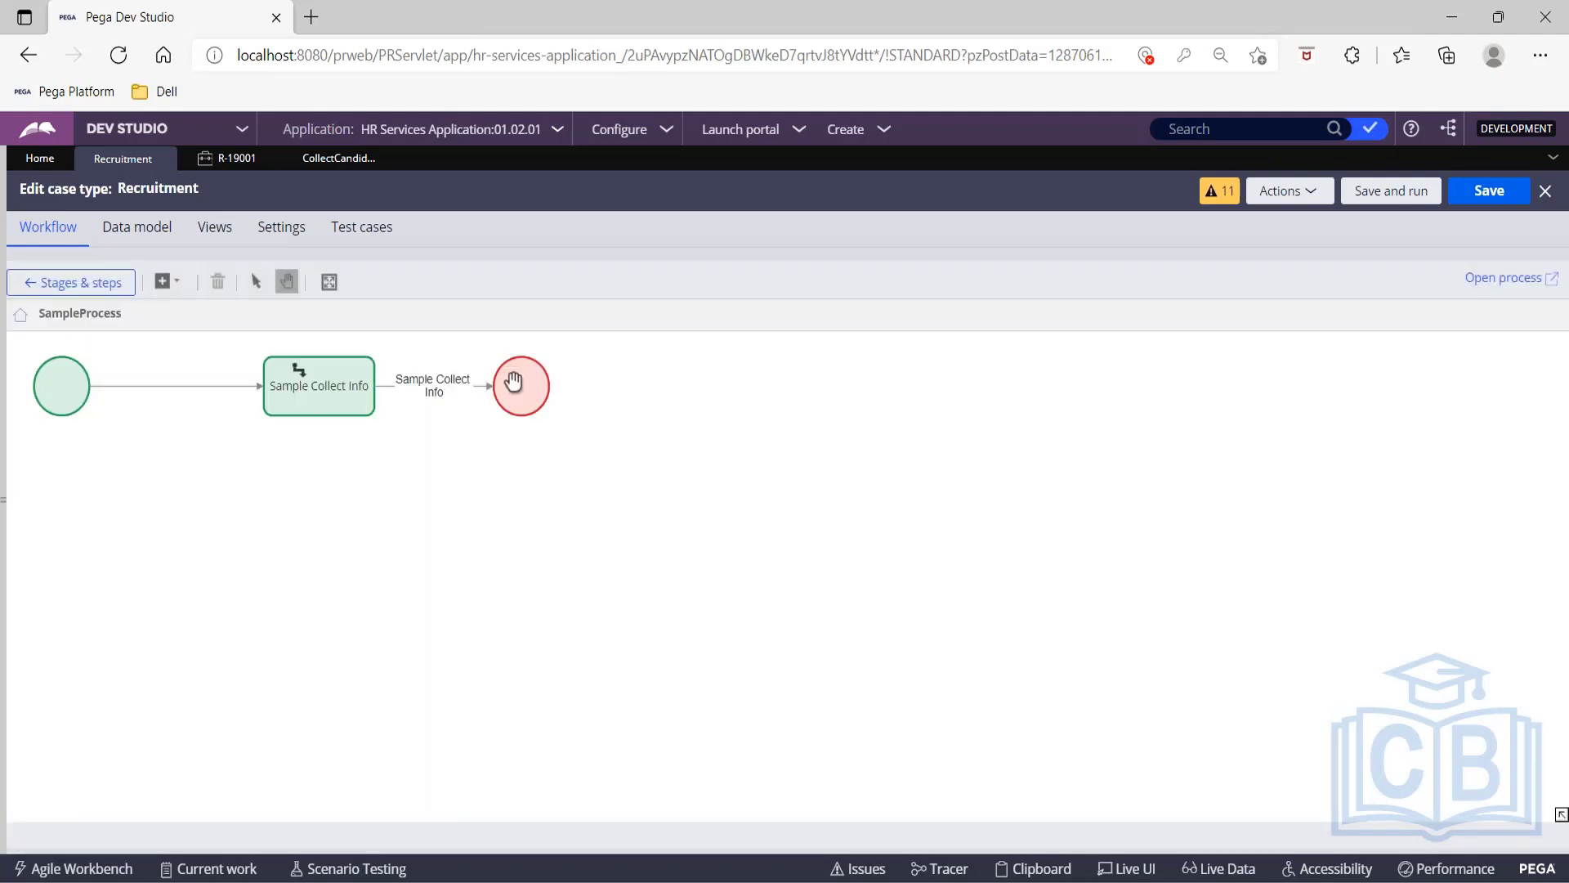
pyautogui.click(1504, 278)
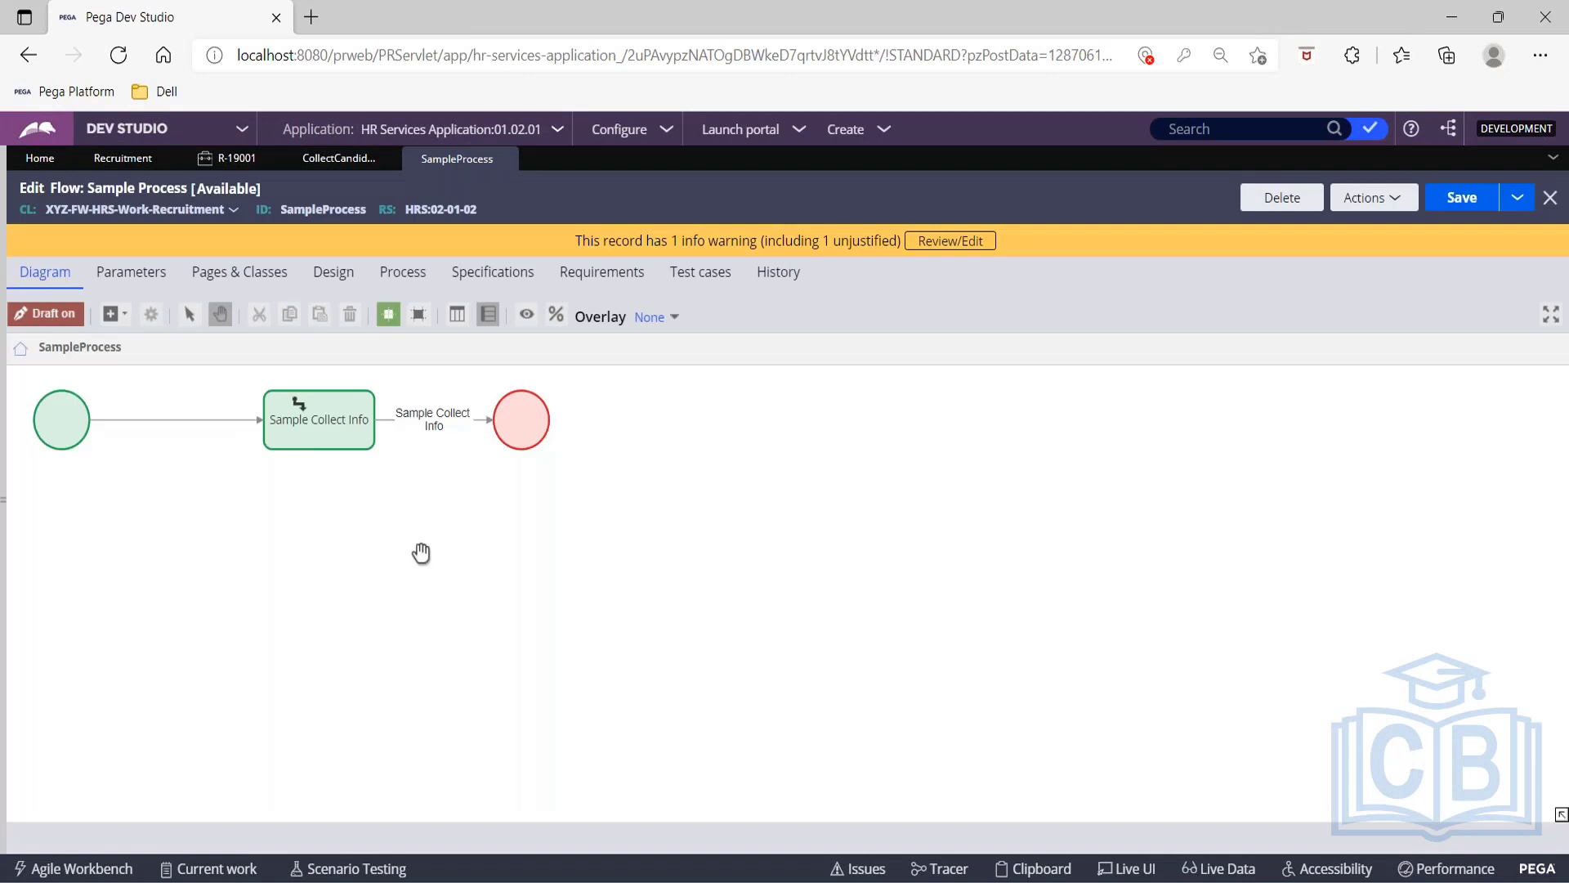
# Add a Split Join shape below the Sample Collect Info assignment and open its properties.
pyautogui.rightClick(419, 547)
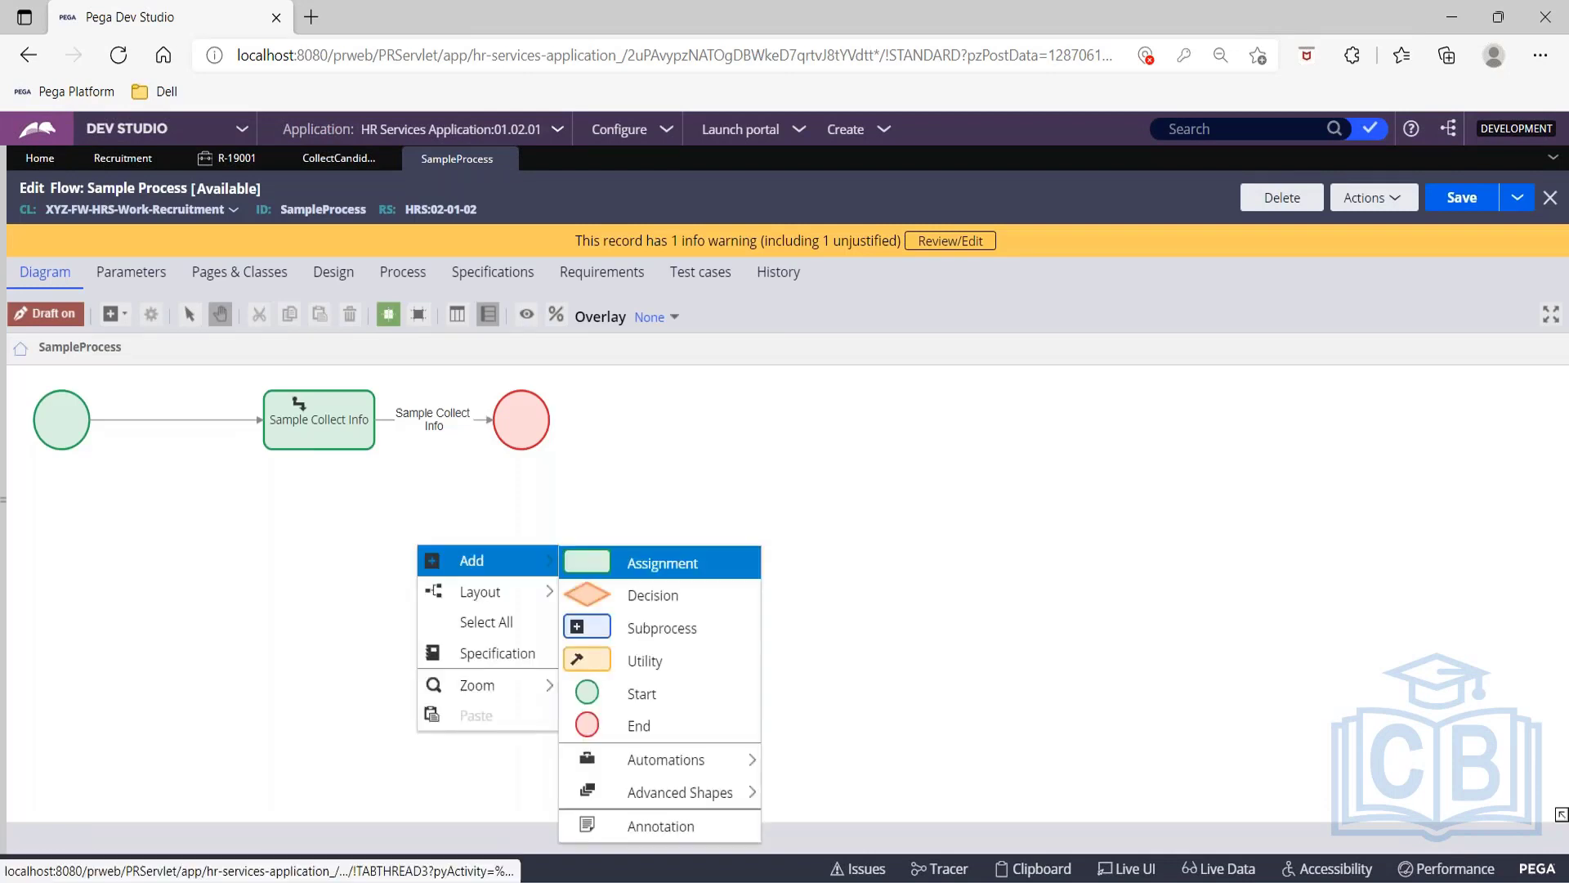
pyautogui.moveTo(491, 561)
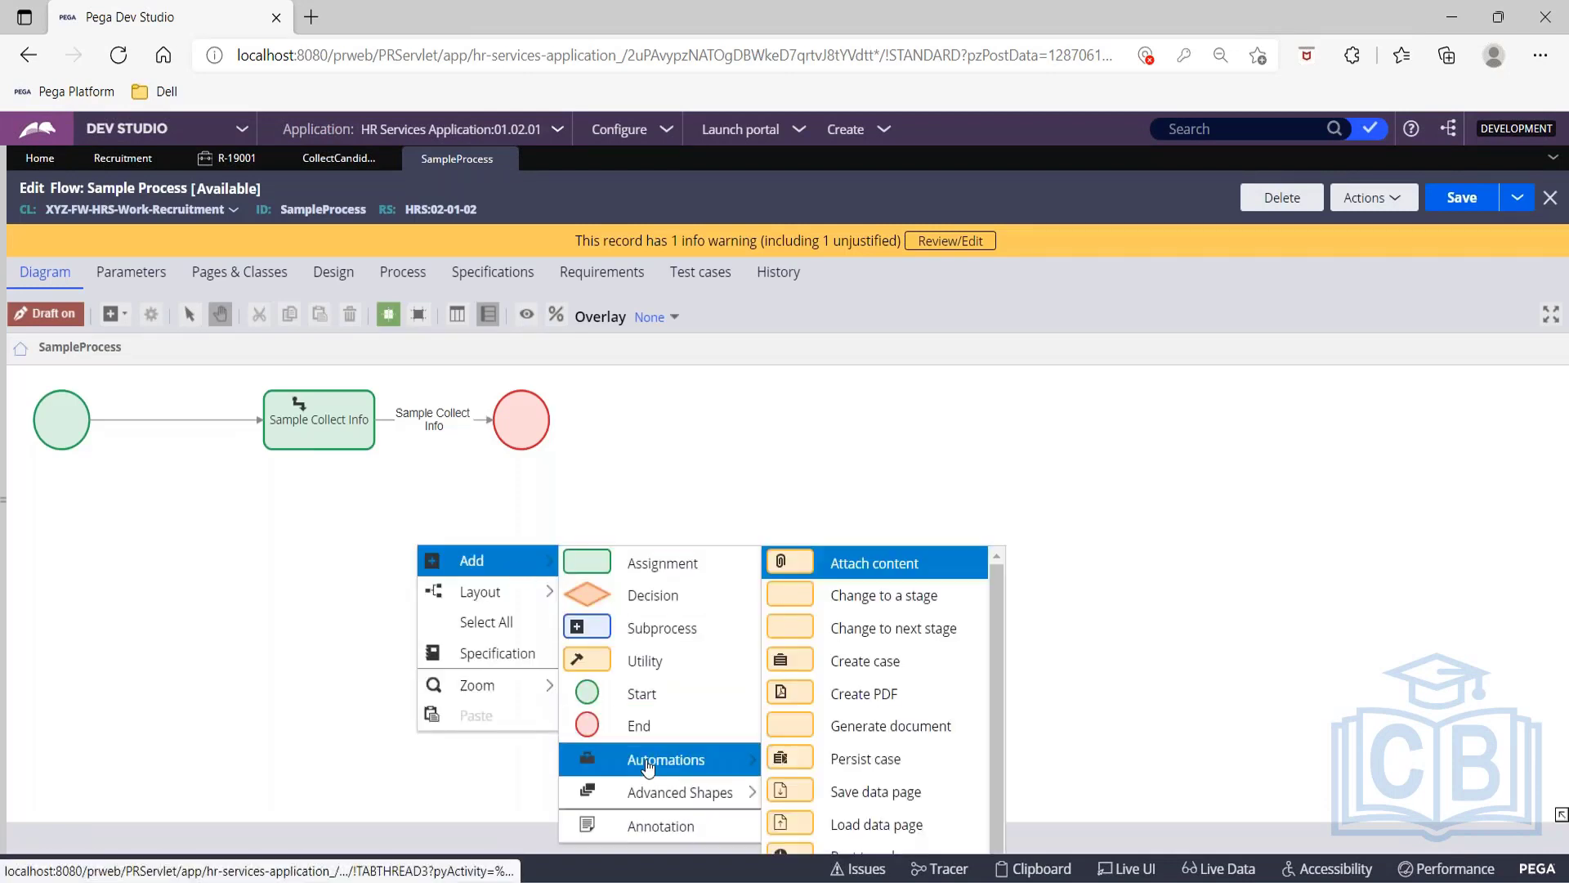
pyautogui.moveTo(648, 791)
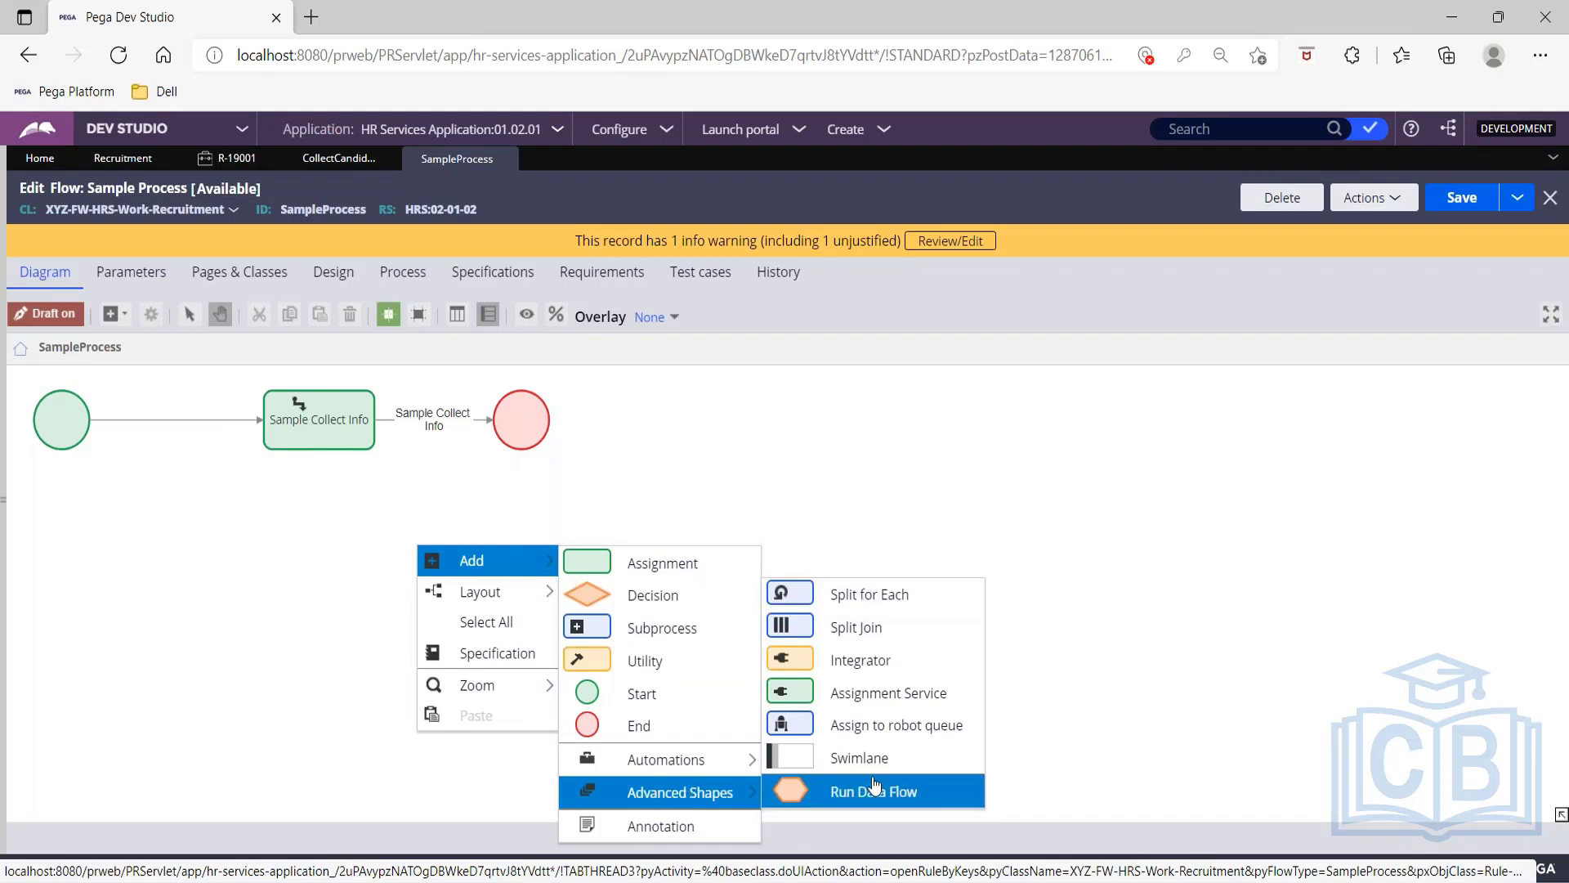
pyautogui.click(855, 629)
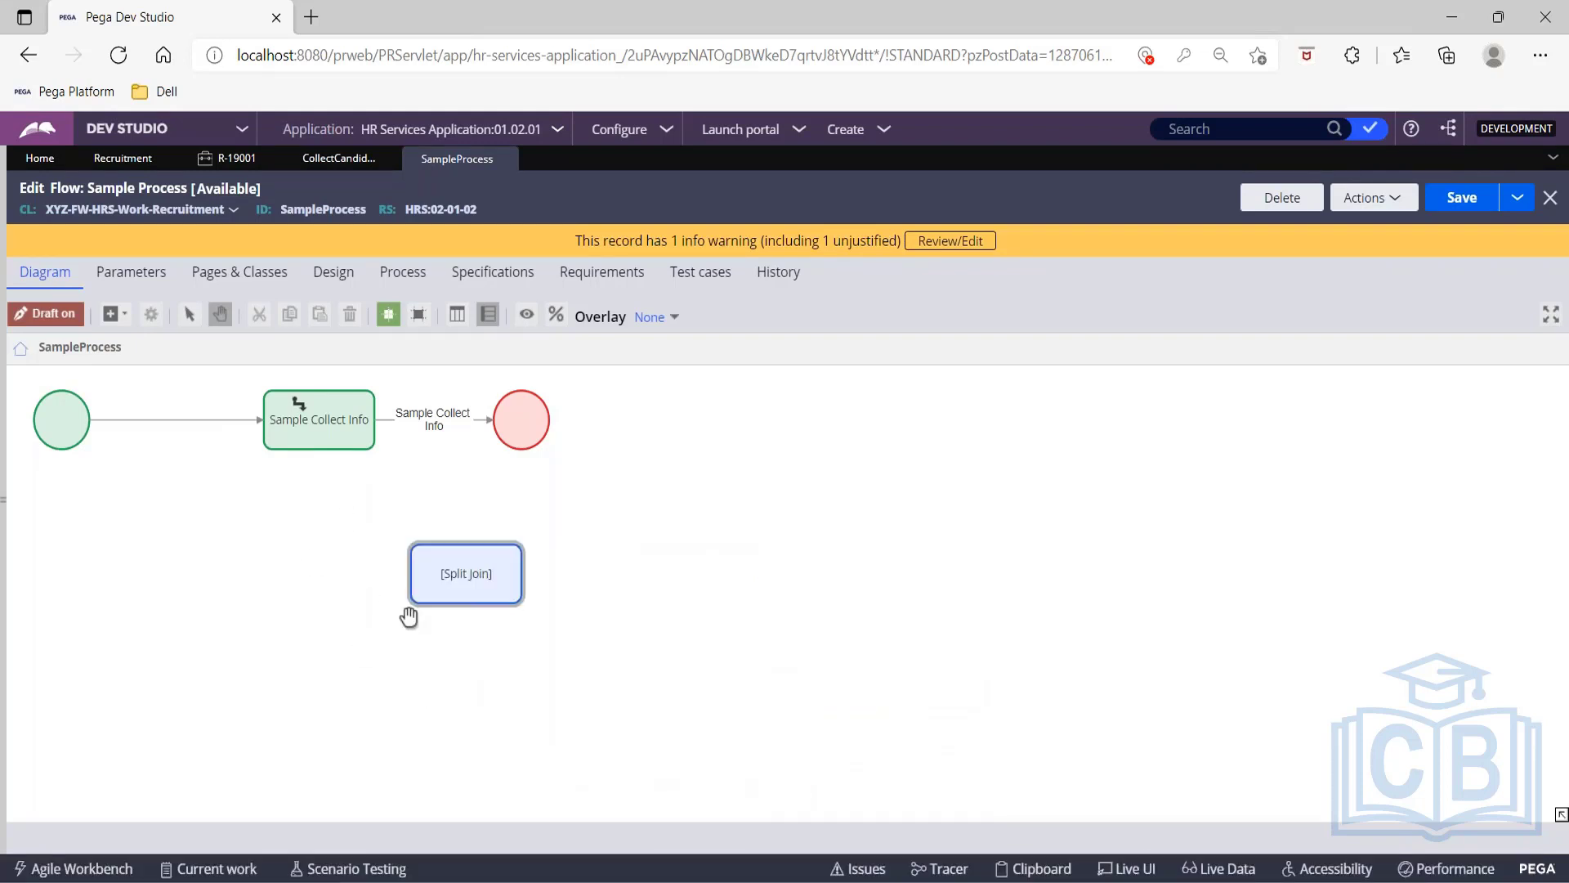
pyautogui.click(489, 572)
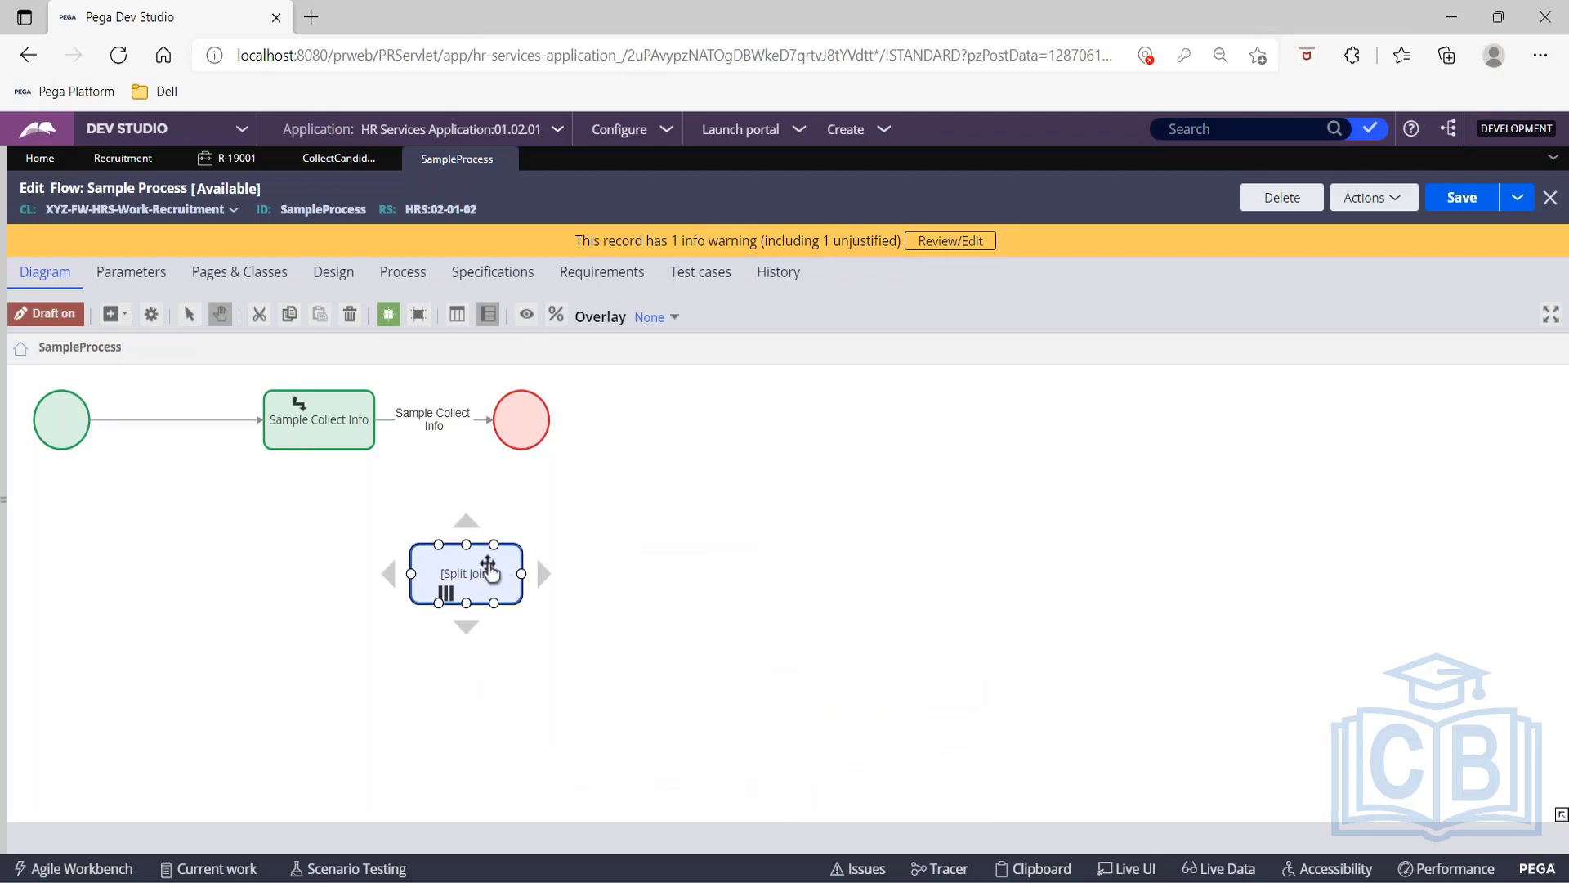
pyautogui.doubleClick(500, 582)
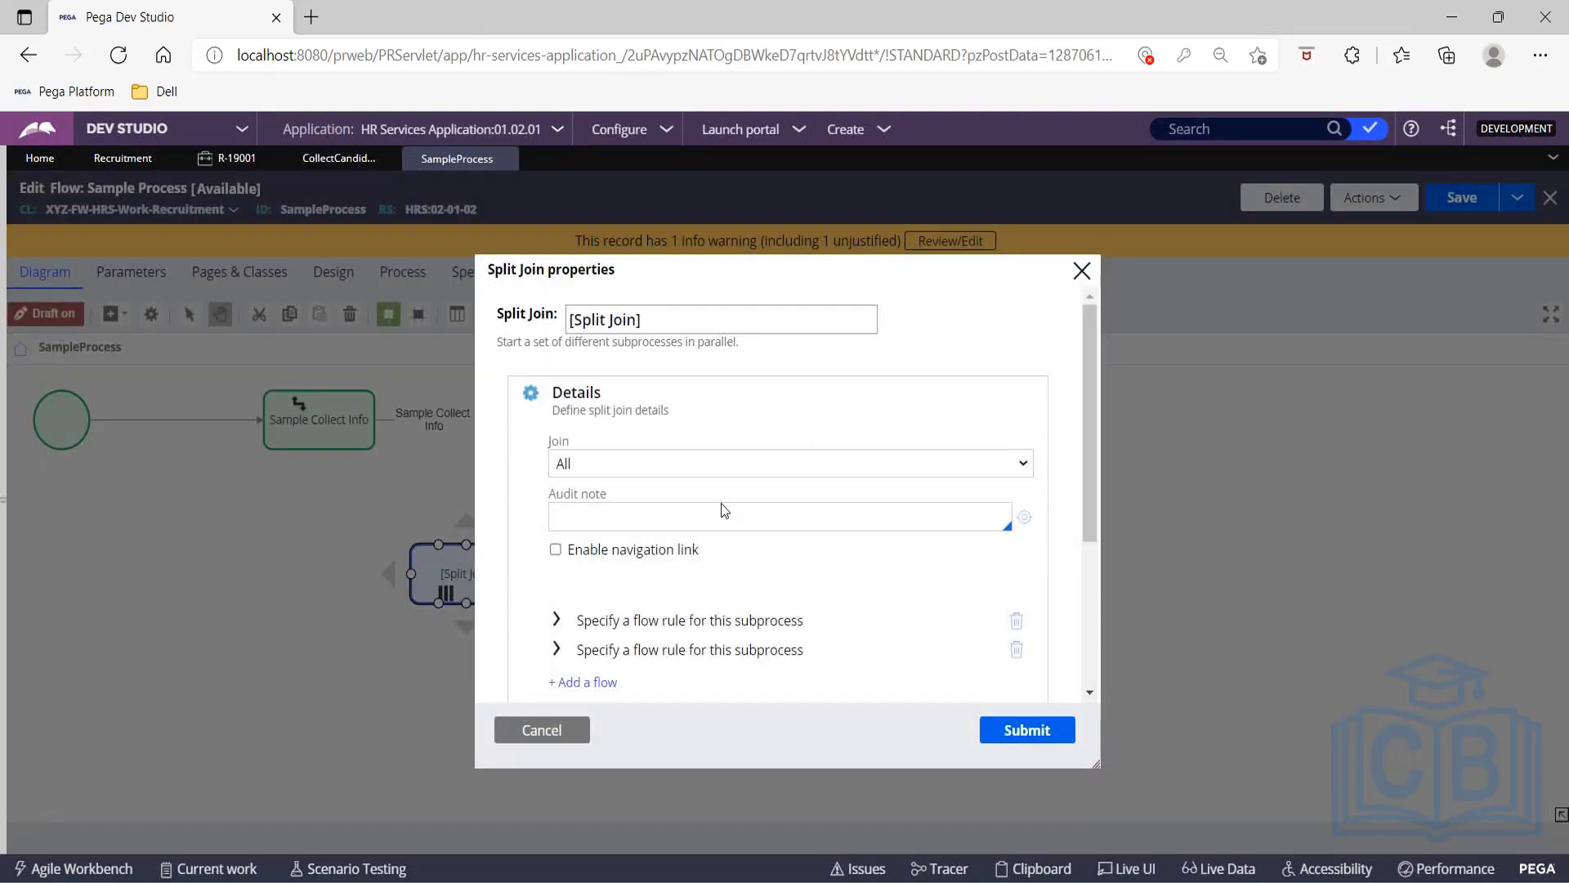
# Try the Split Join's Join setting as Some and return it to All.
pyautogui.click(609, 465)
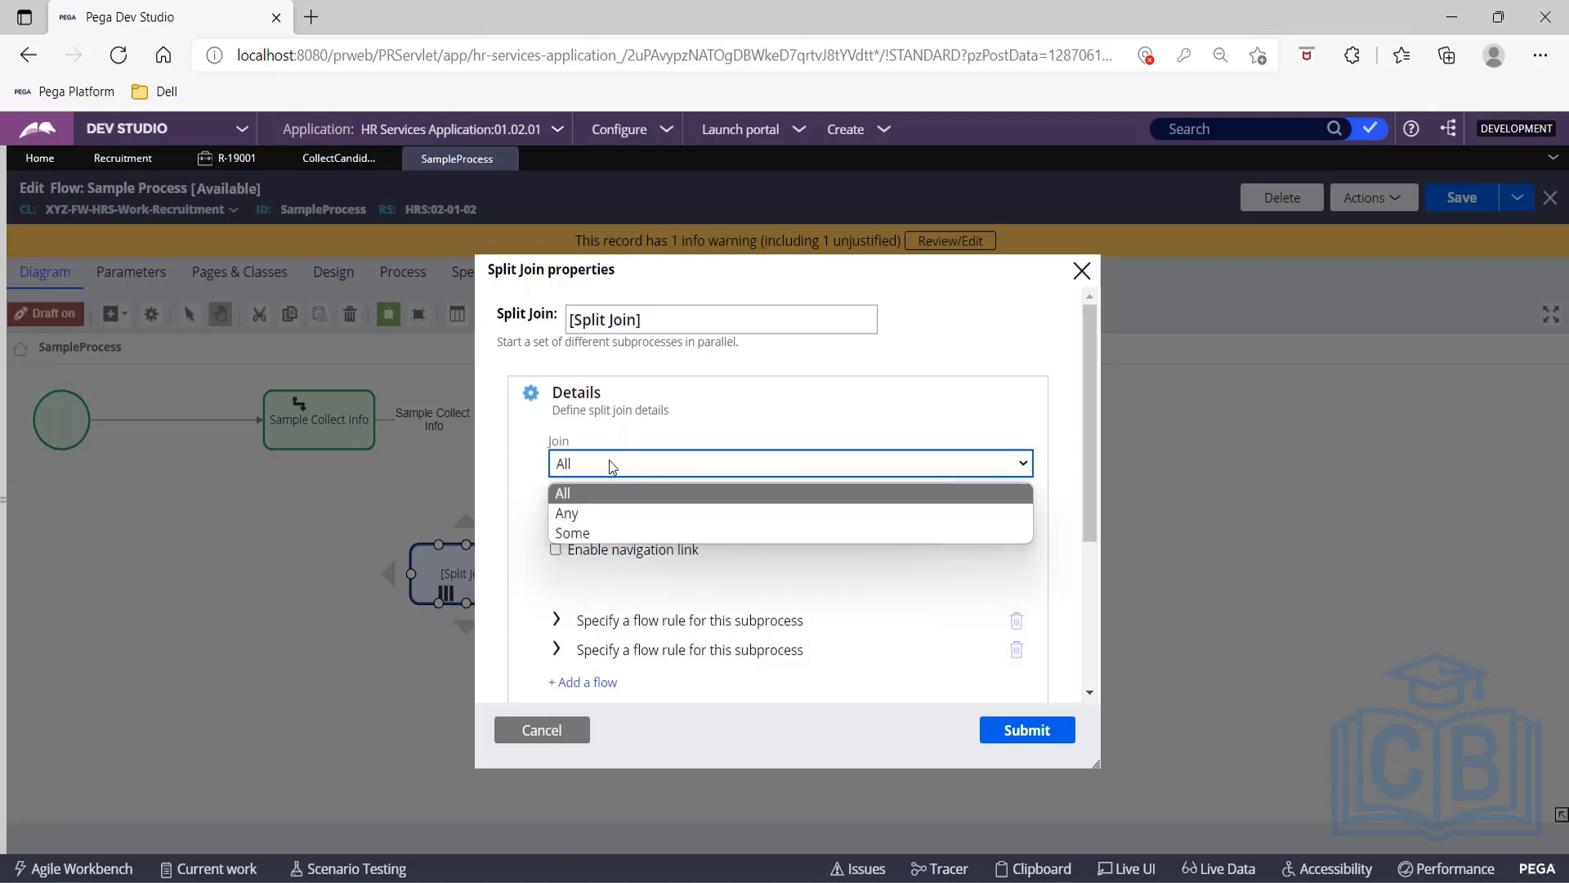
pyautogui.click(606, 463)
pyautogui.moveTo(549, 444); pyautogui.dragTo(584, 450)
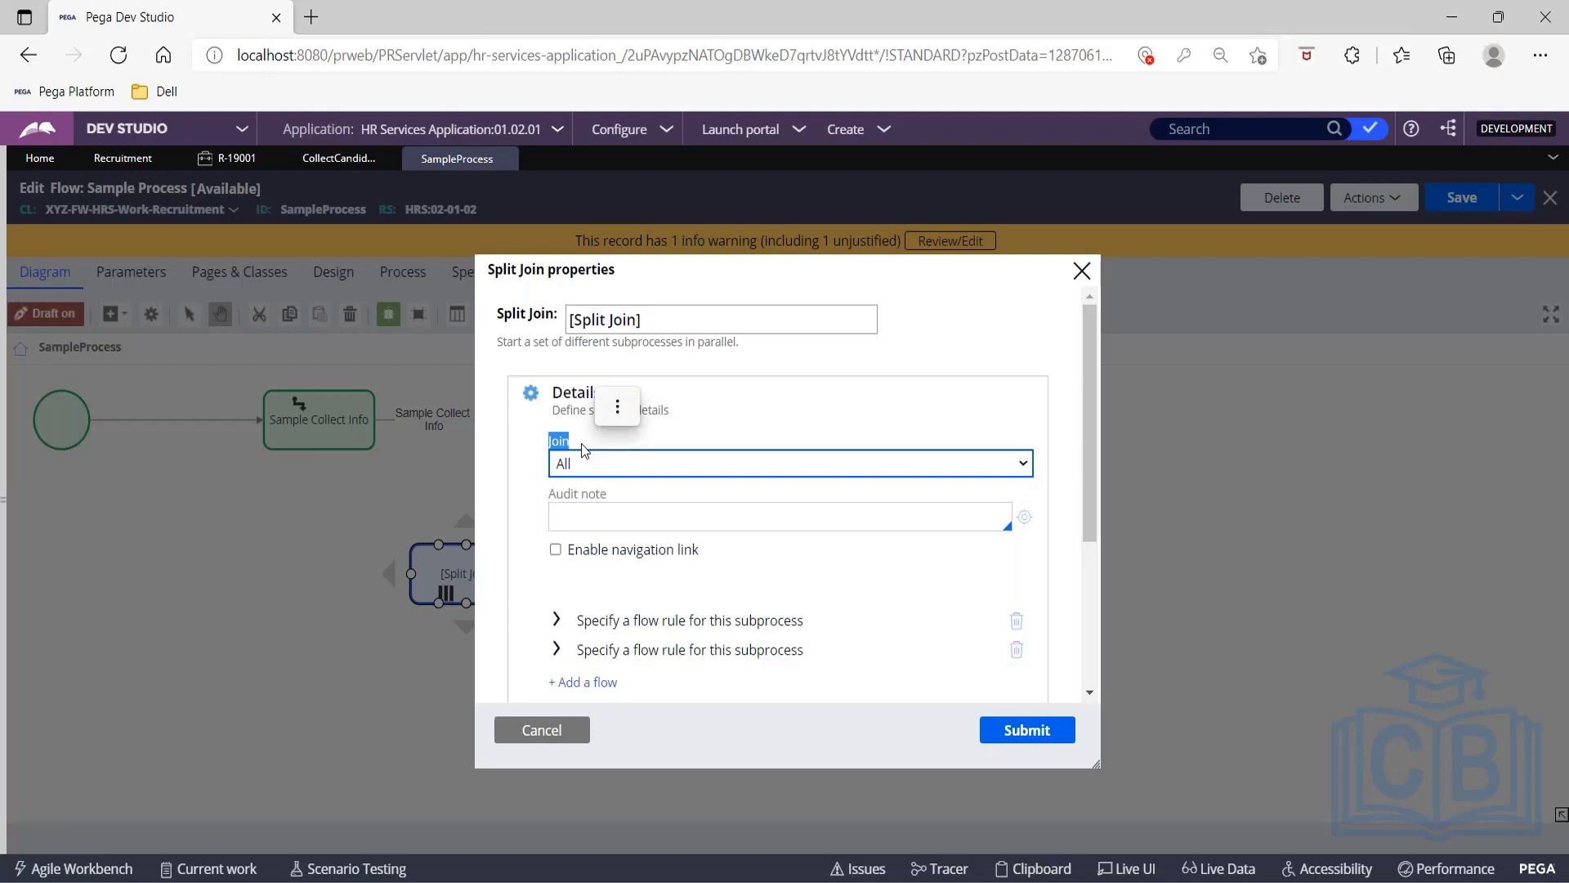
pyautogui.click(601, 460)
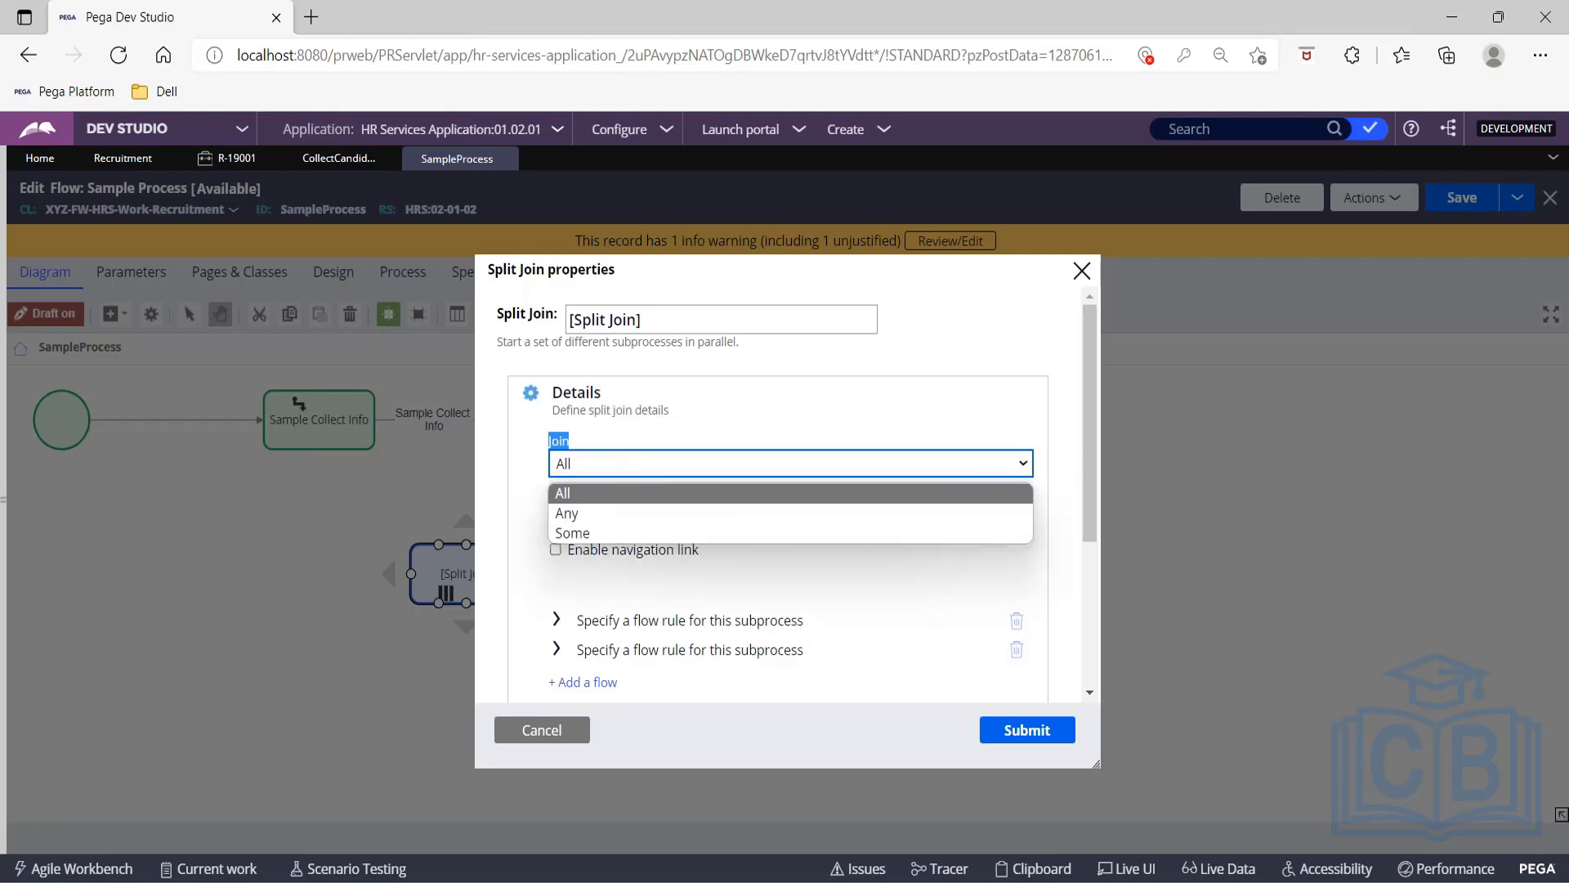
pyautogui.click(591, 531)
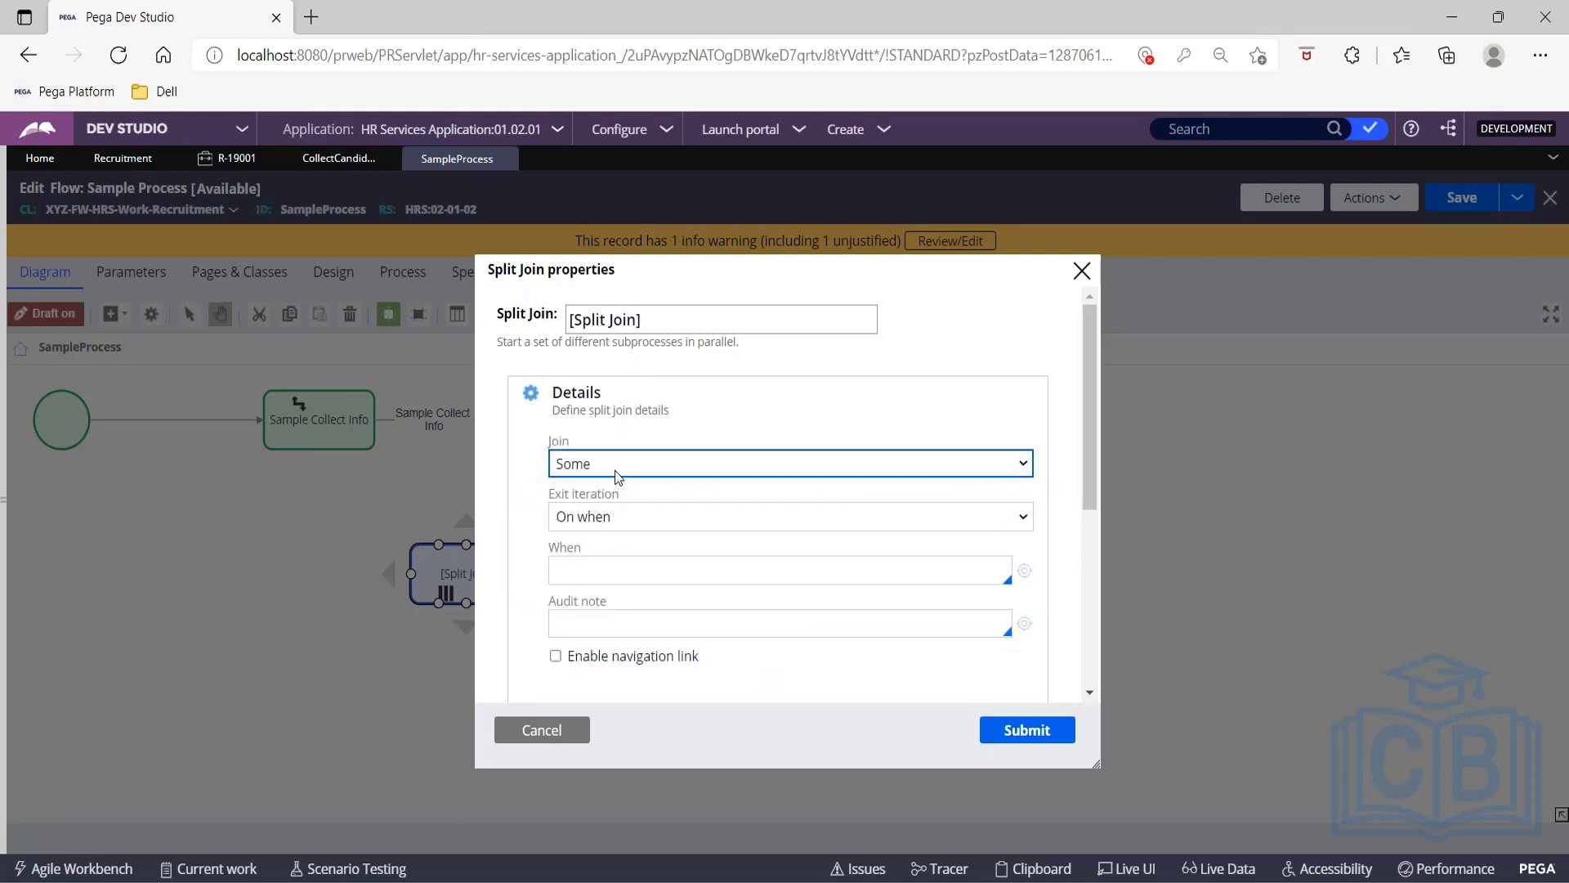
pyautogui.click(618, 476)
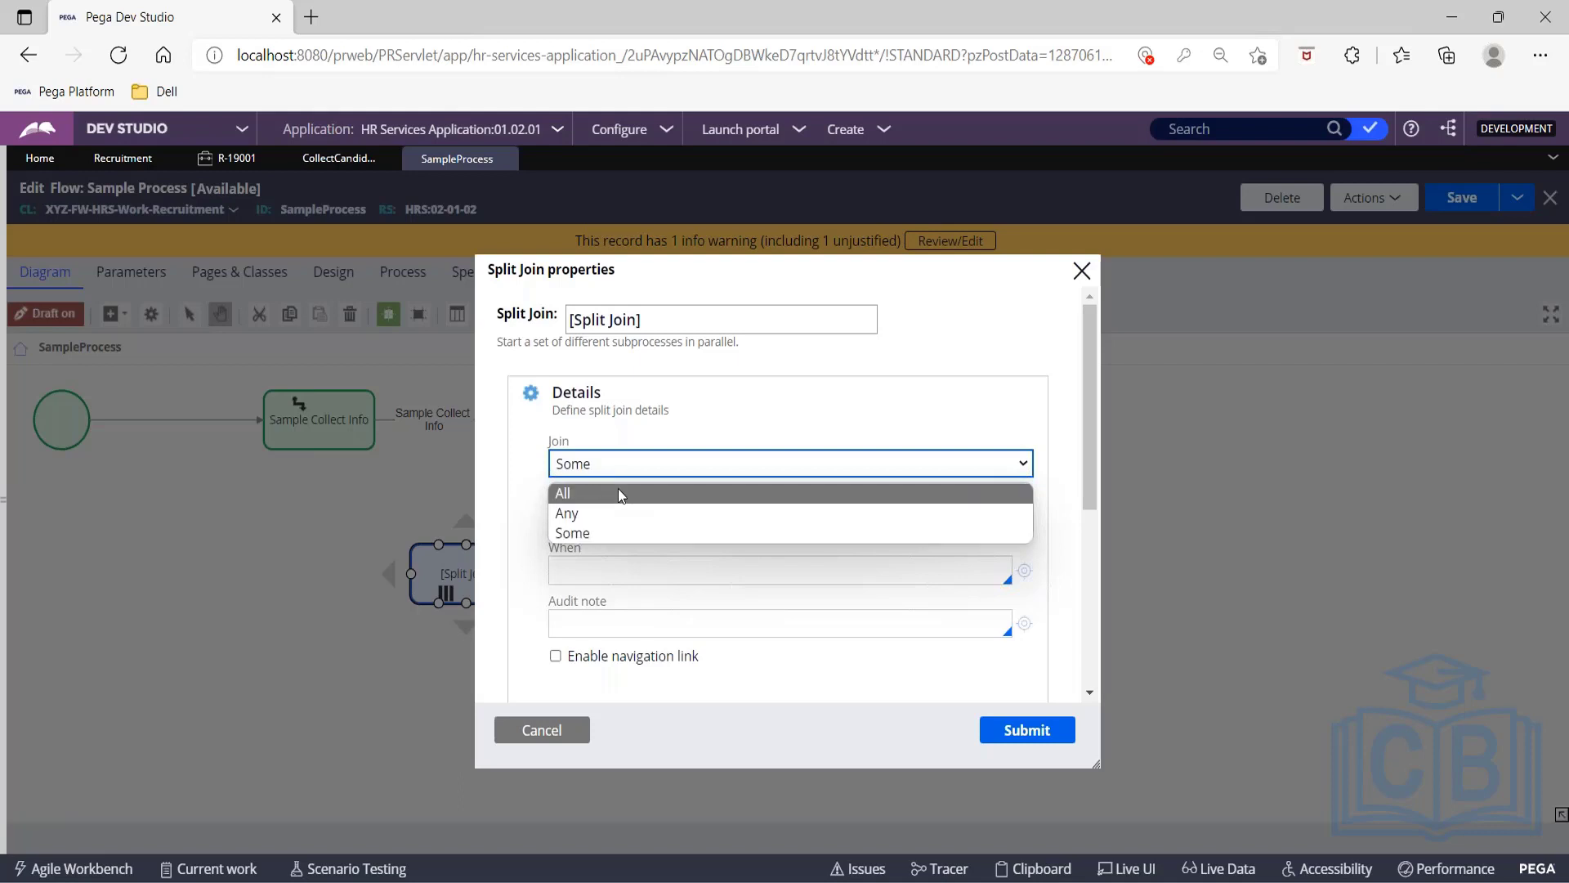
pyautogui.click(619, 493)
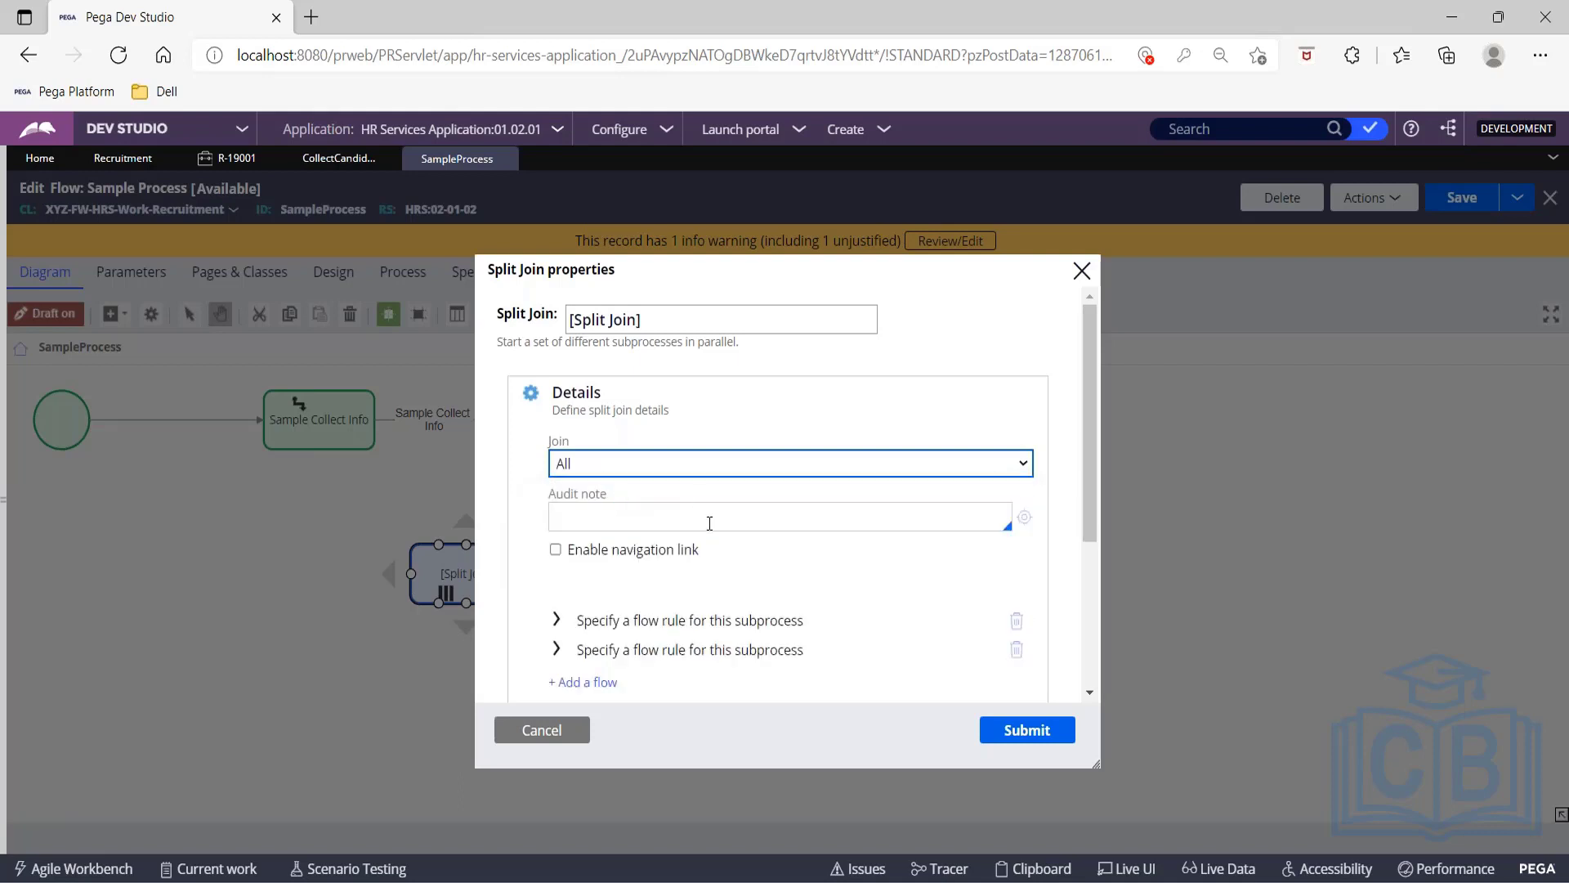
# Name the Split Join's first subprocess SubProcess A.
pyautogui.scroll(-1, 607, 588)
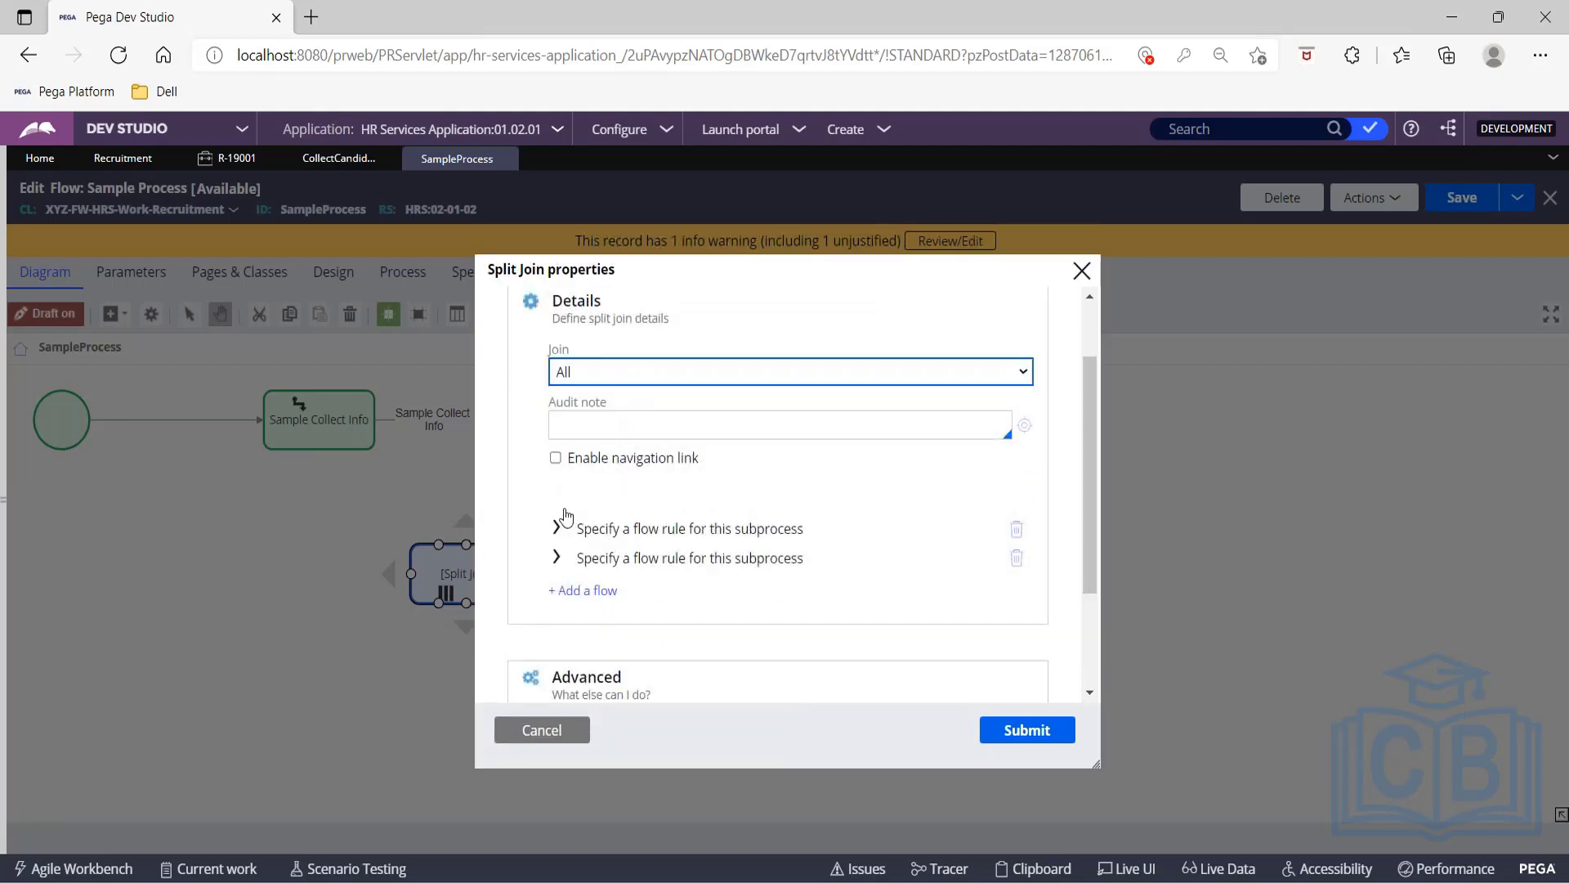
pyautogui.click(556, 527)
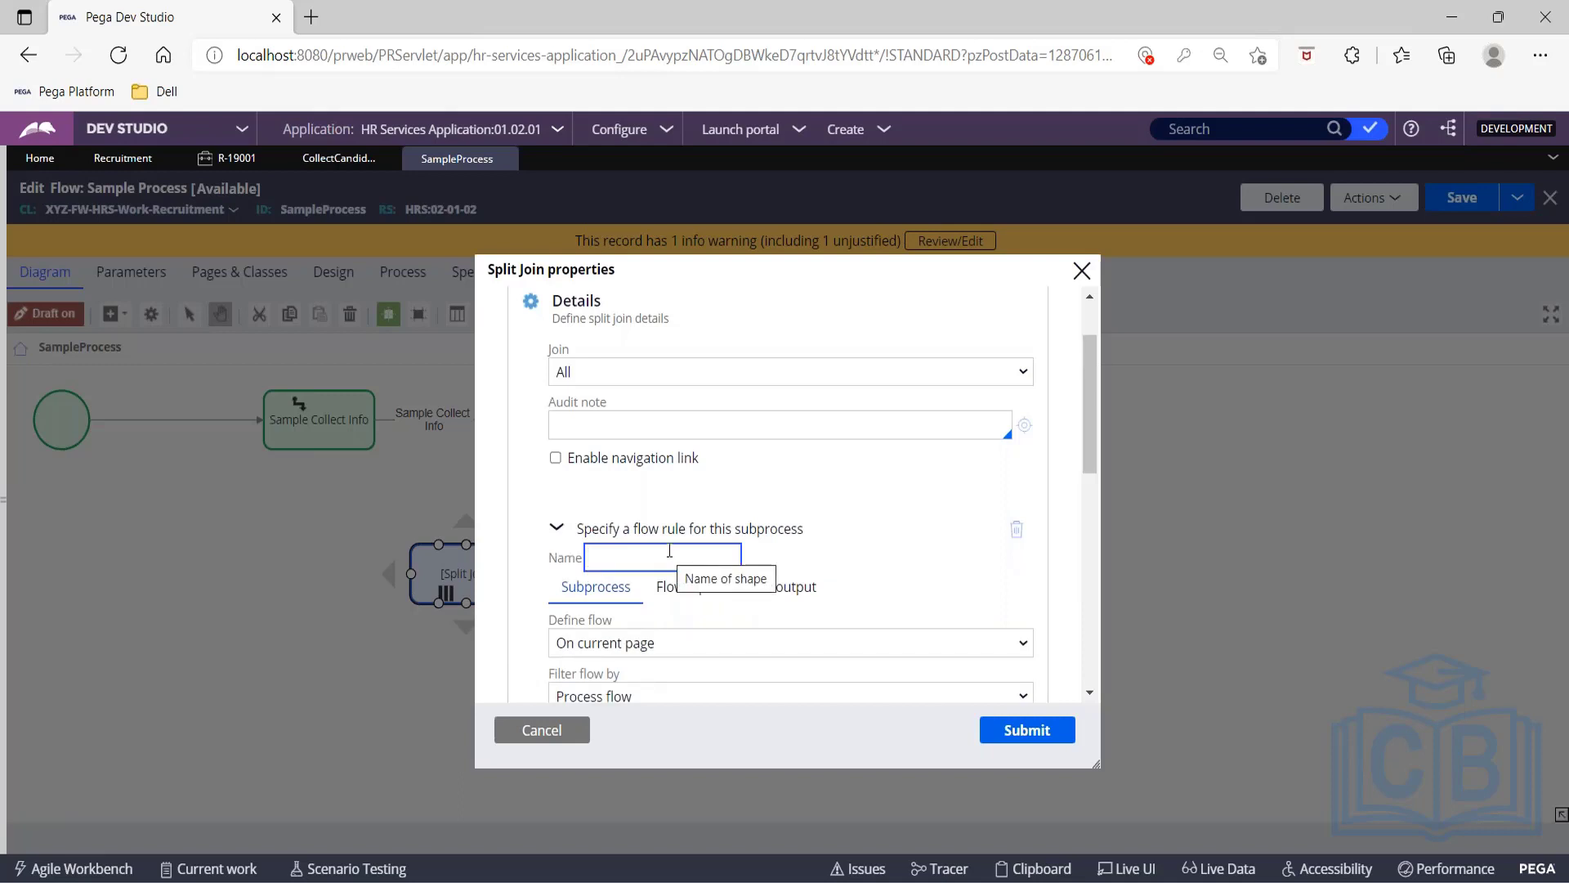
pyautogui.write('Floa')
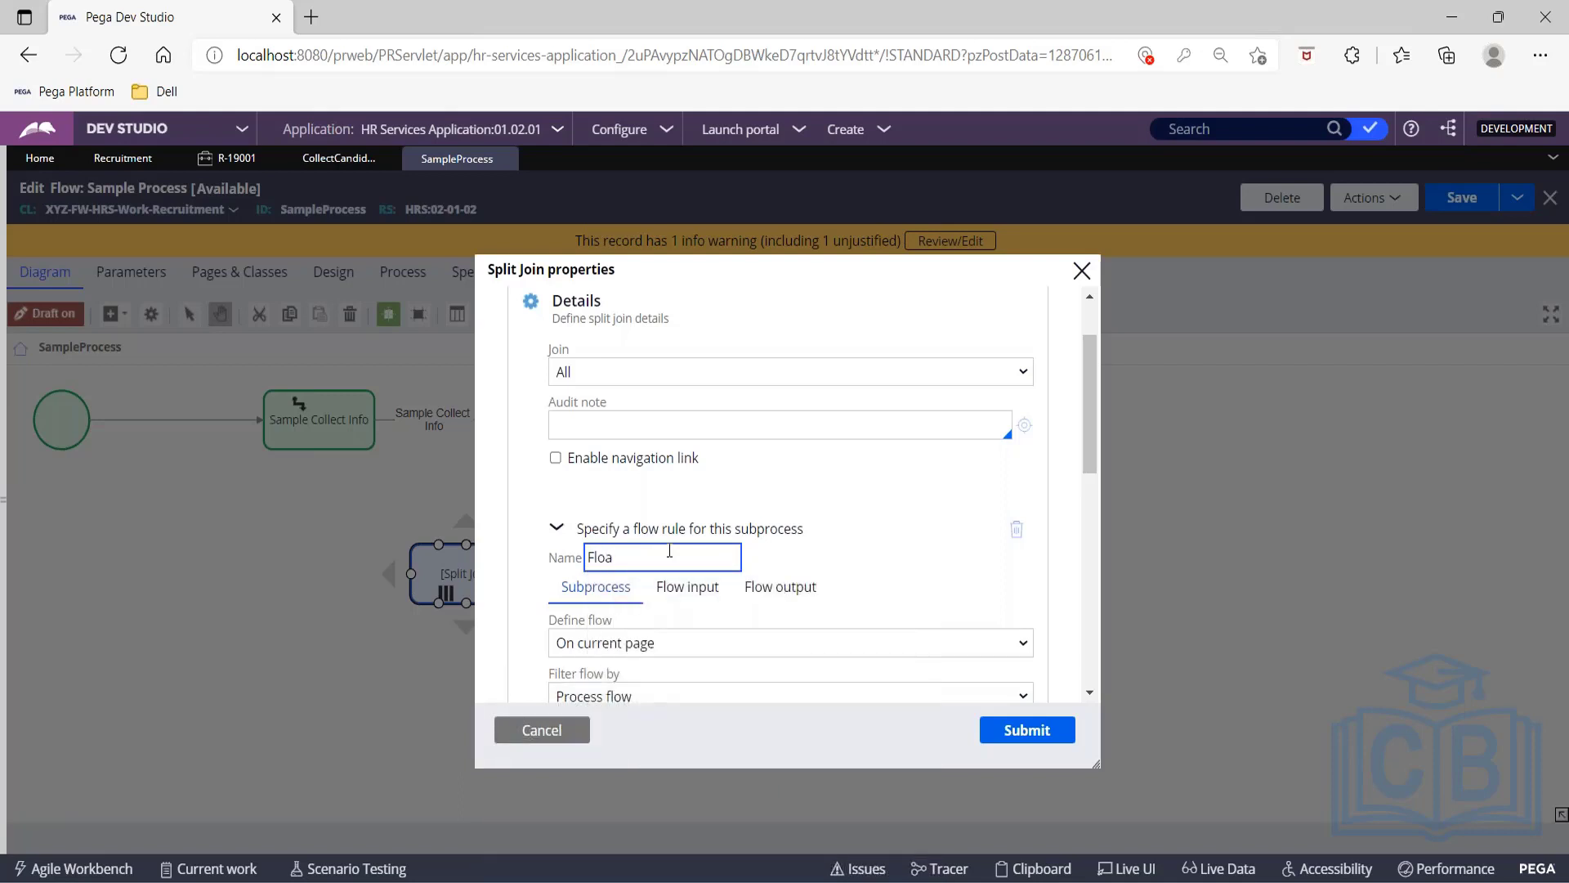
pyautogui.press('BackSpace')
pyautogui.press('BackSpace')
pyautogui.press('BackSpace')
pyautogui.press('BackSpace')
pyautogui.write('Process S')
pyautogui.press('BackSpace')
pyautogui.write('A')
pyautogui.write('S')
pyautogui.write('ub')
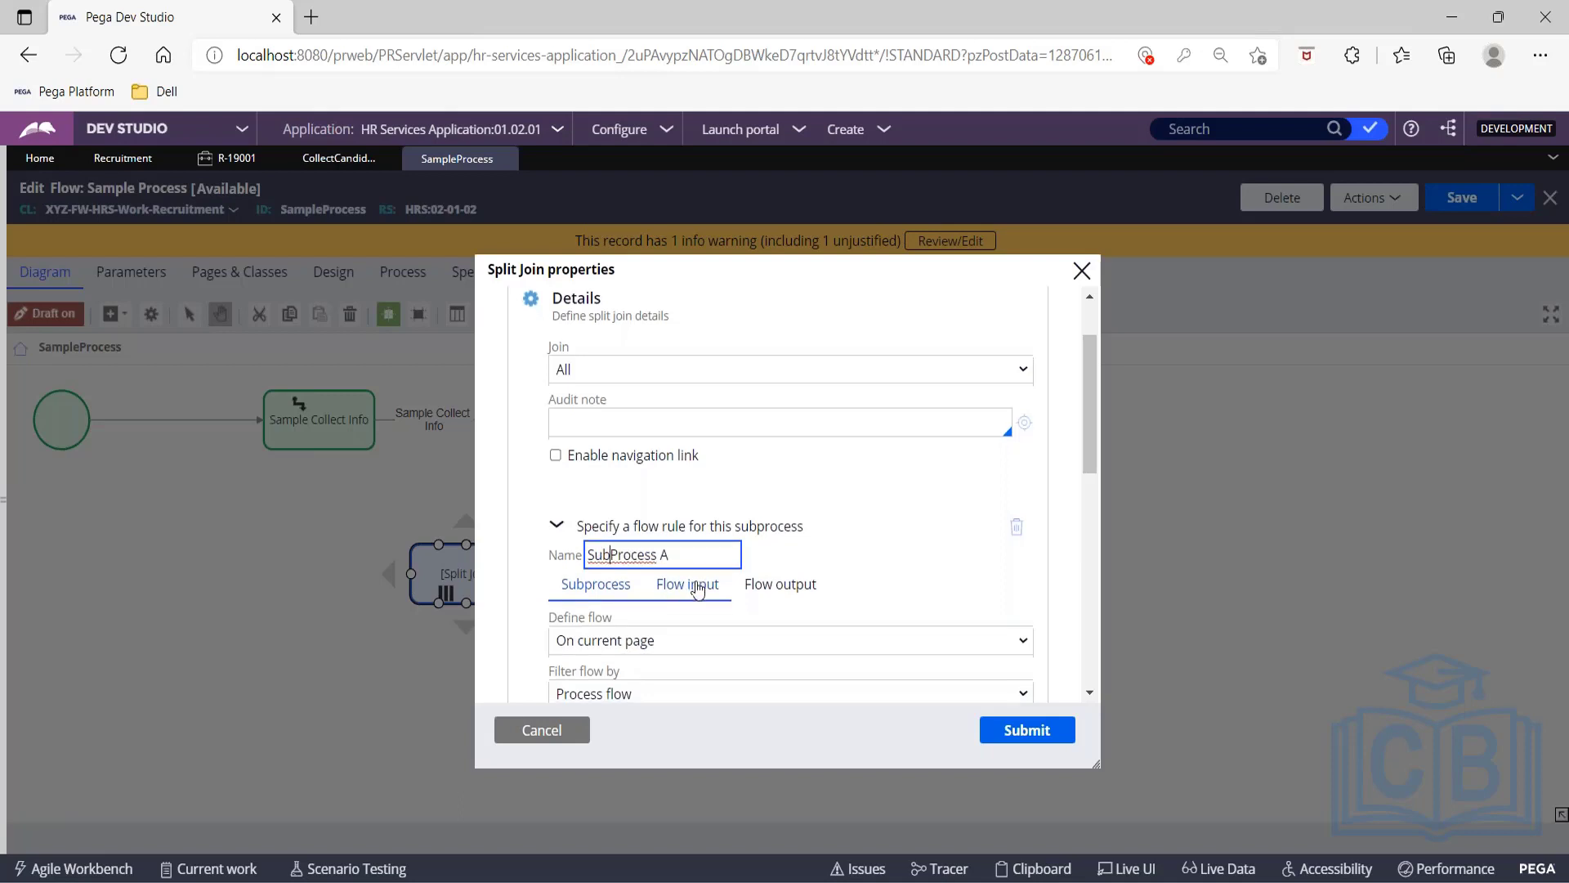
# Try defining SubProcess A's flow on an embedded page with page property .StudentData, and return it to On current page.
pyautogui.scroll(-4, 689, 588)
pyautogui.scroll(2, 785, 491)
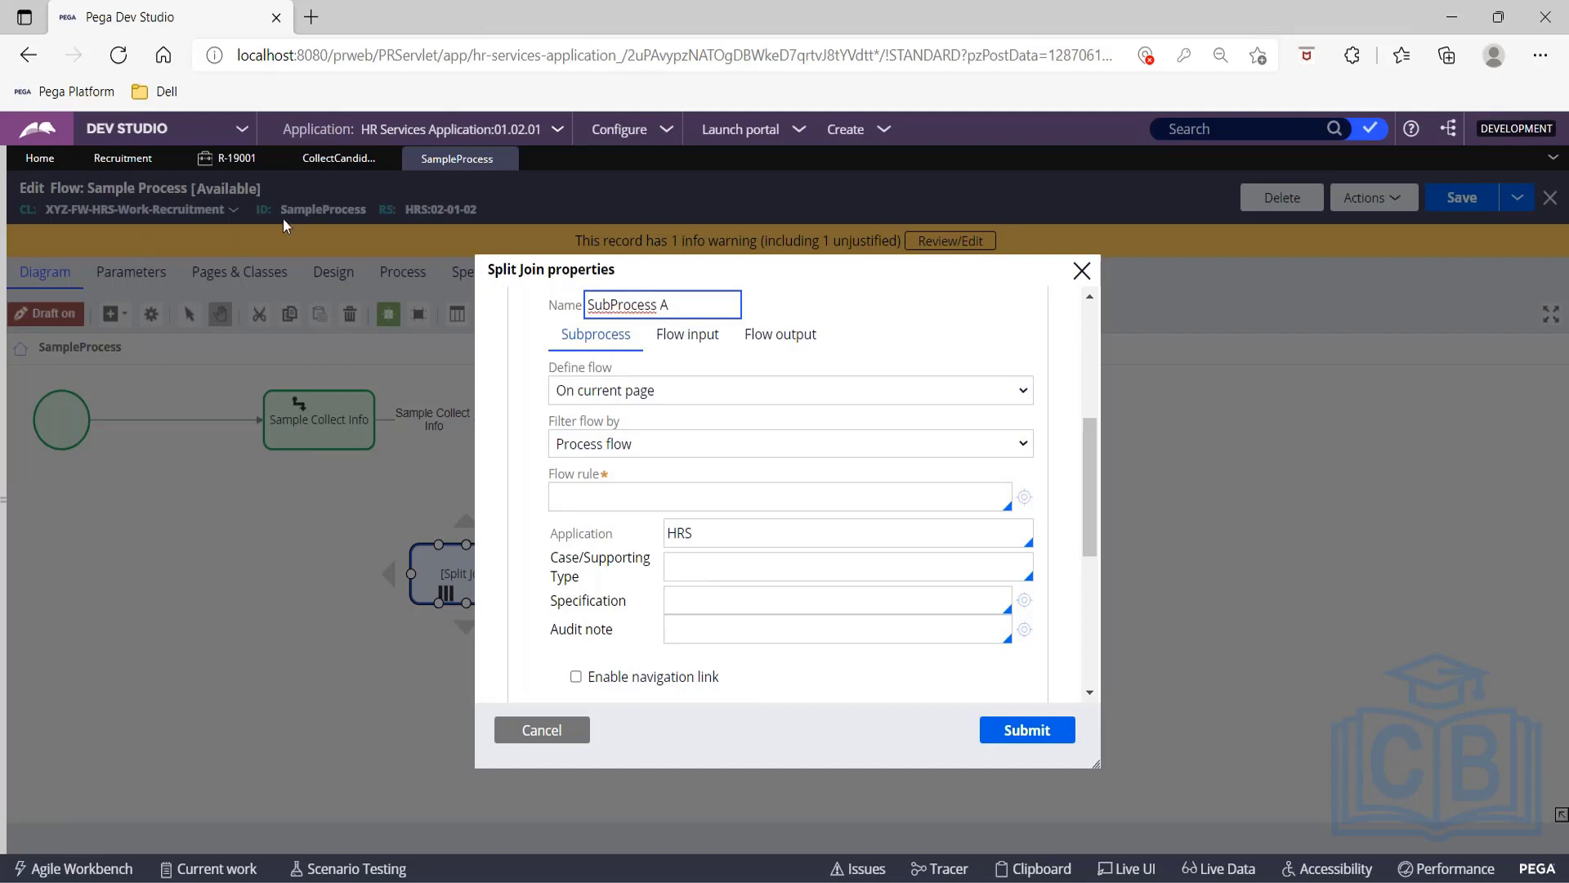
pyautogui.click(655, 486)
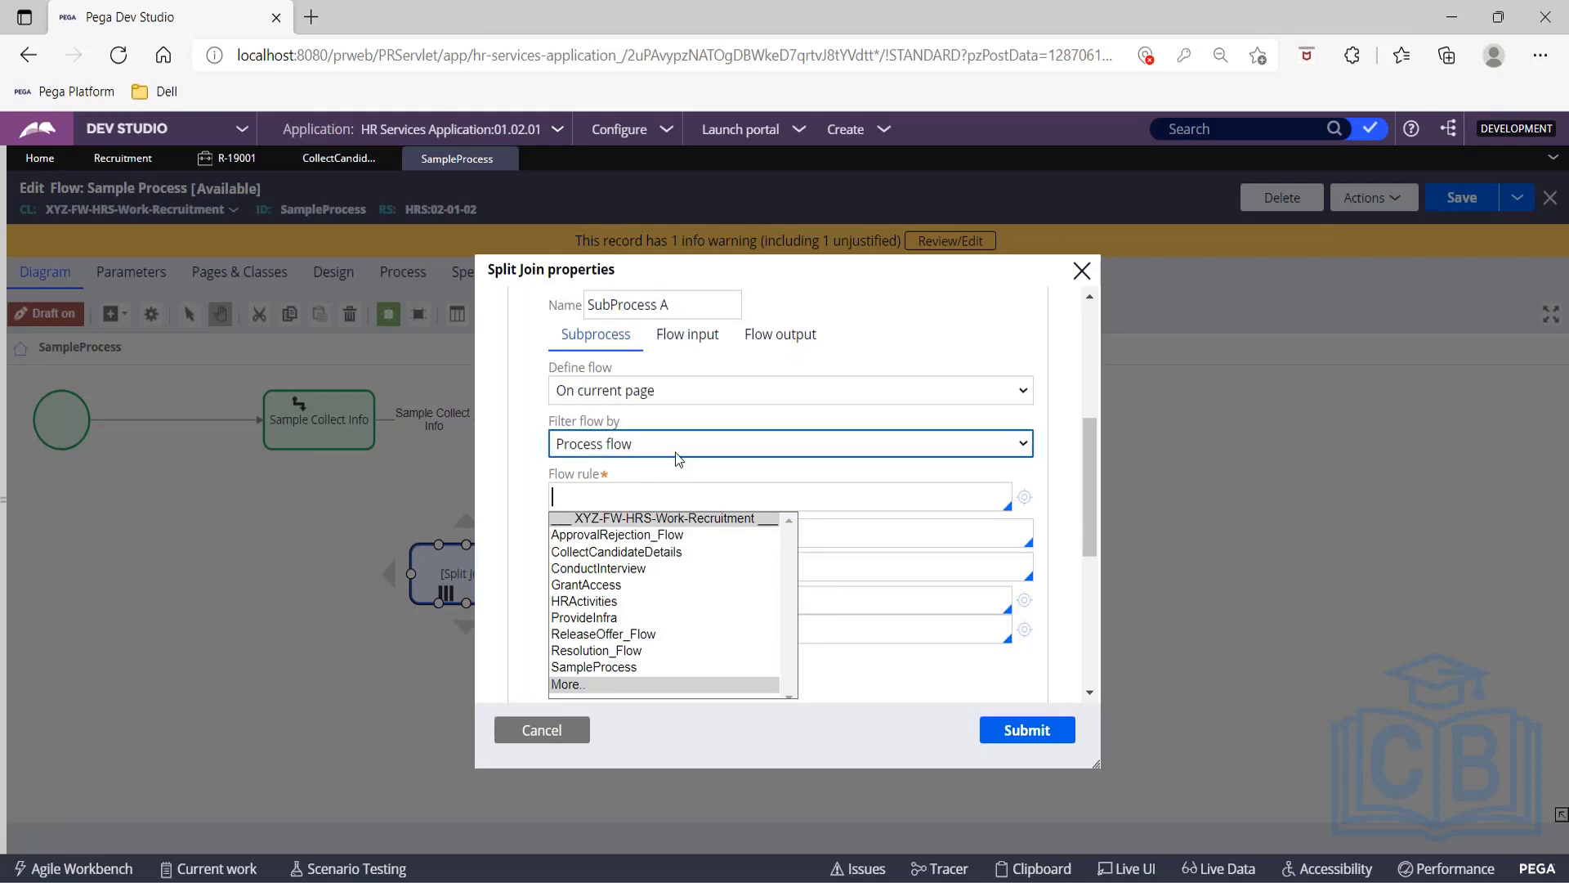
pyautogui.click(678, 395)
pyautogui.click(679, 394)
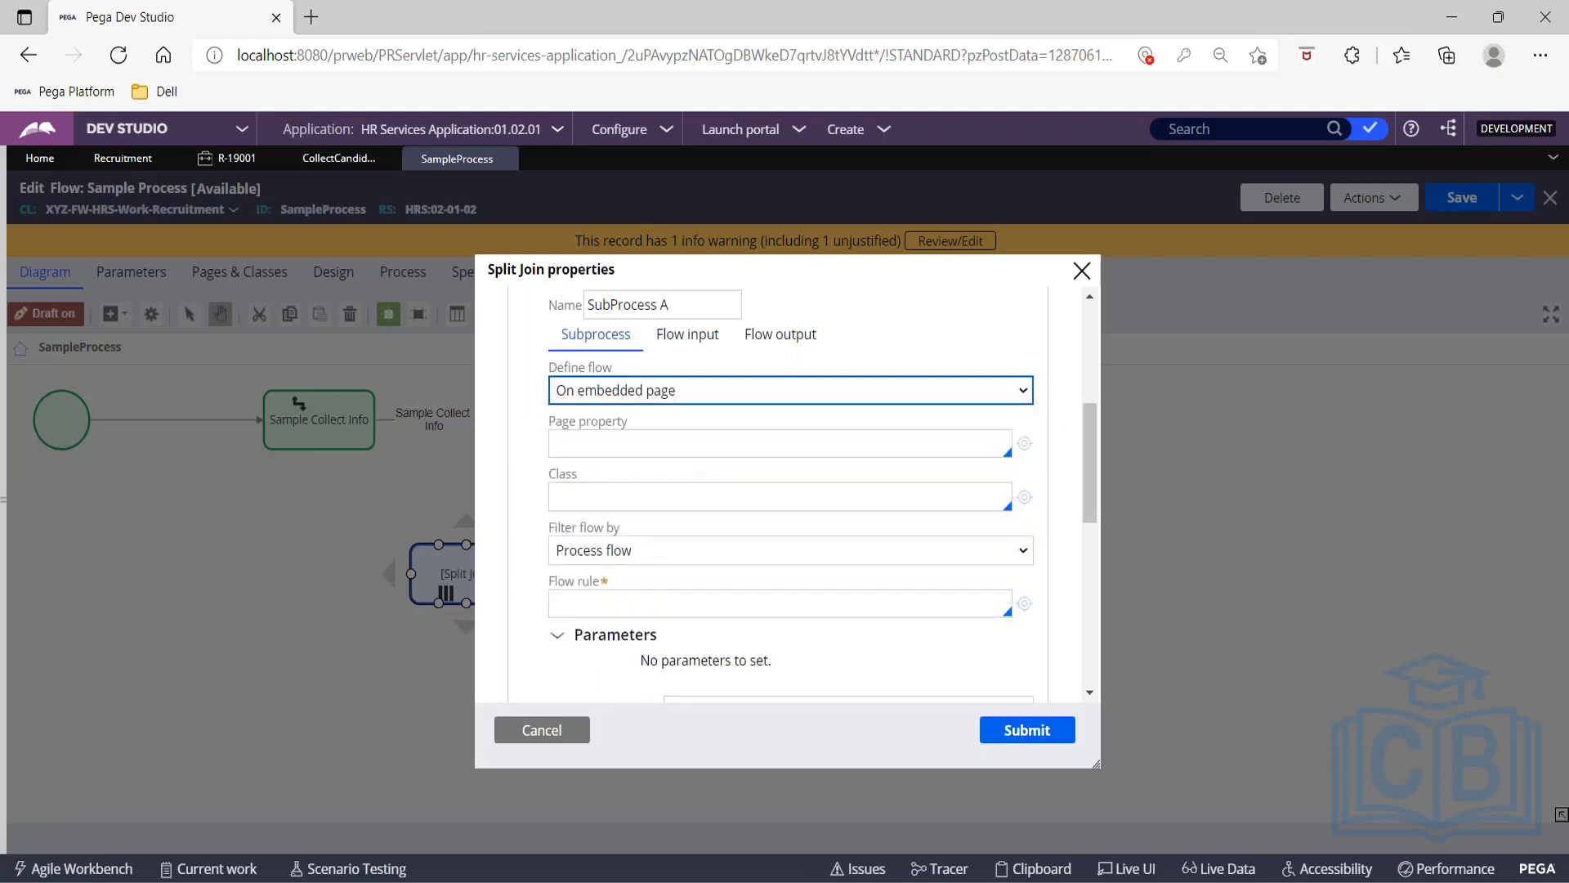
pyautogui.click(653, 445)
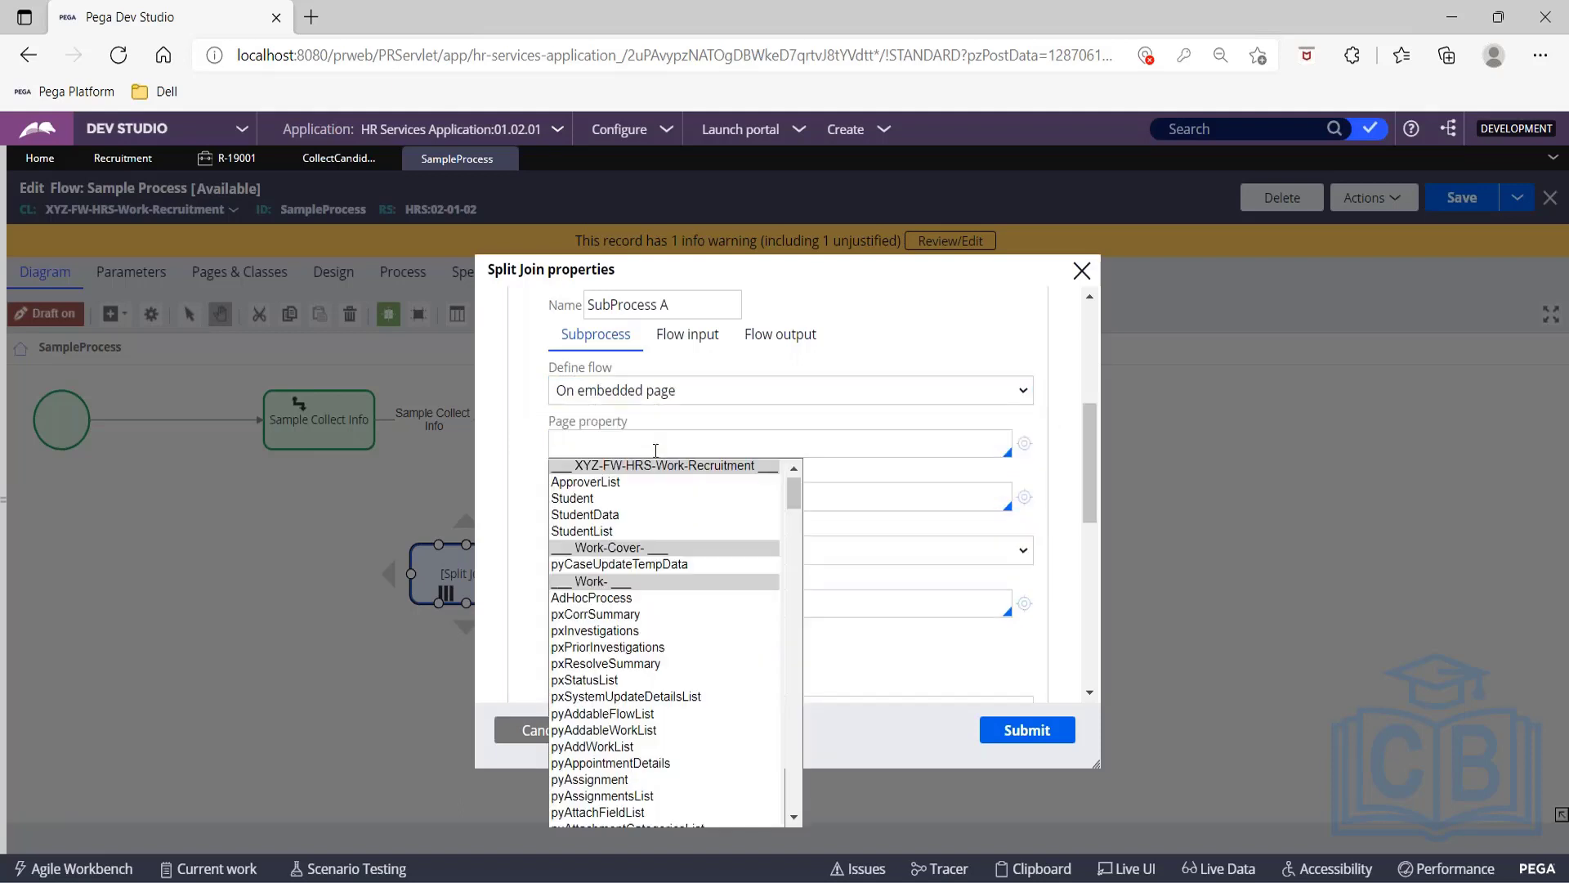
pyautogui.press('Down')
pyautogui.press('Down')
pyautogui.press('Down')
pyautogui.press('Return')
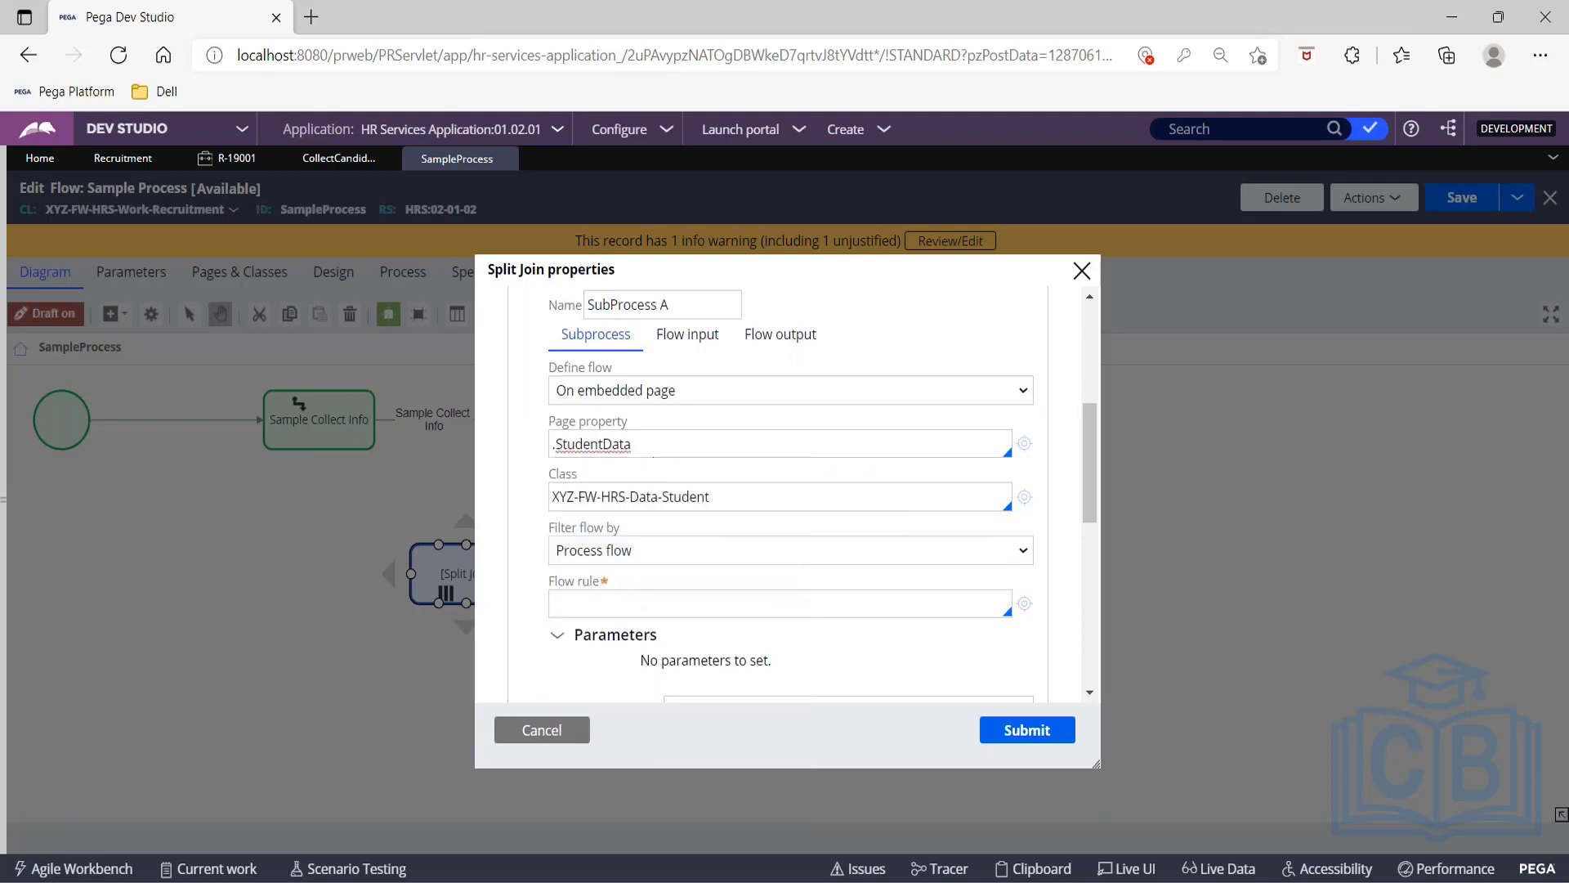
pyautogui.click(636, 604)
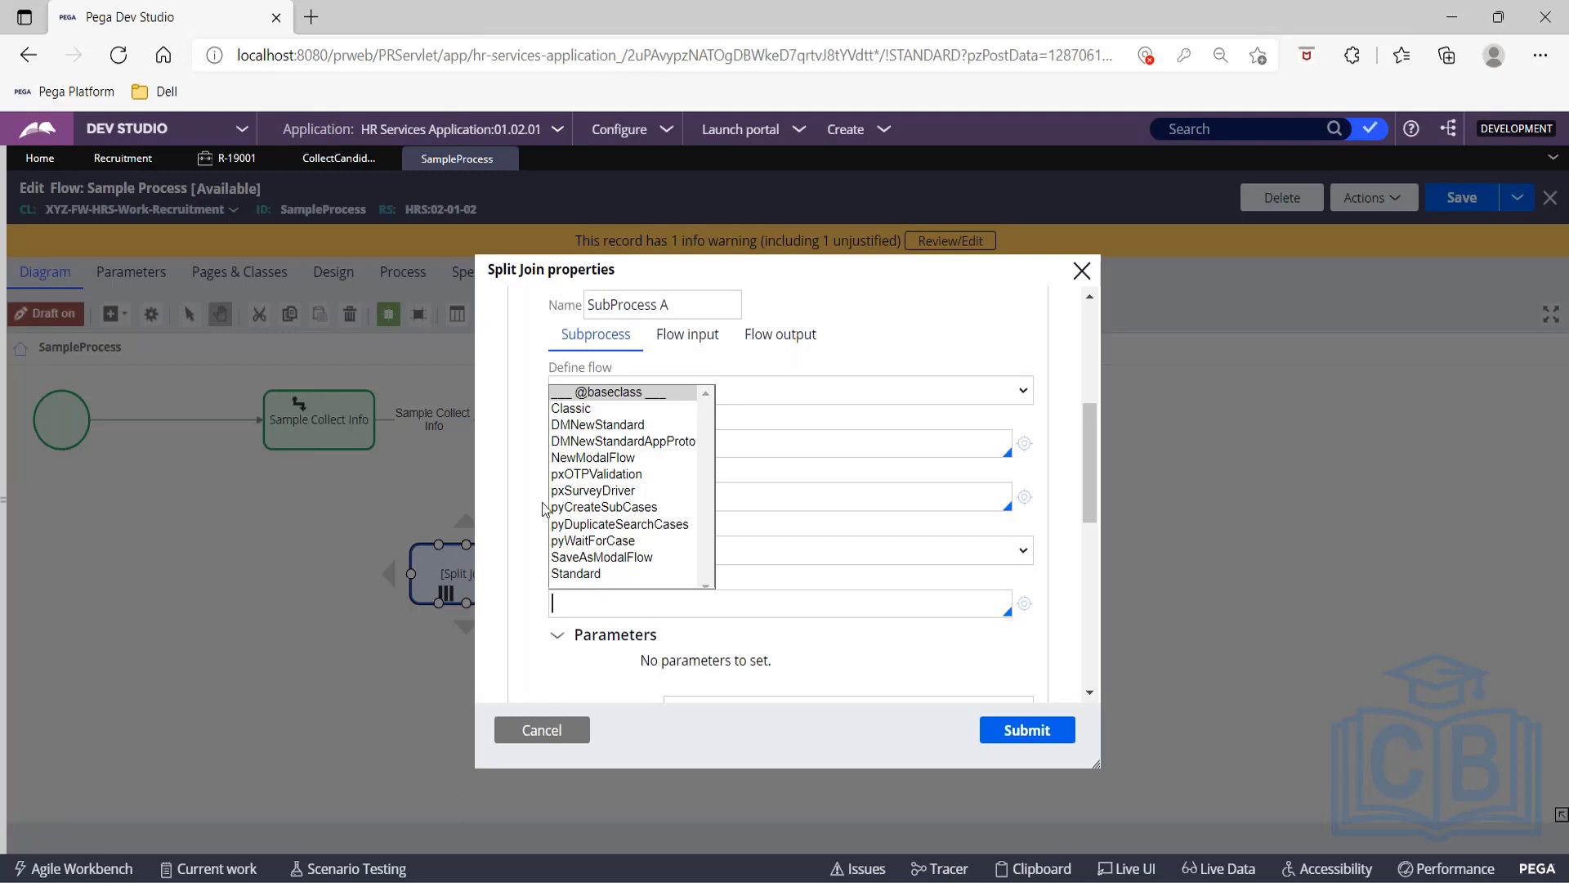
pyautogui.click(523, 456)
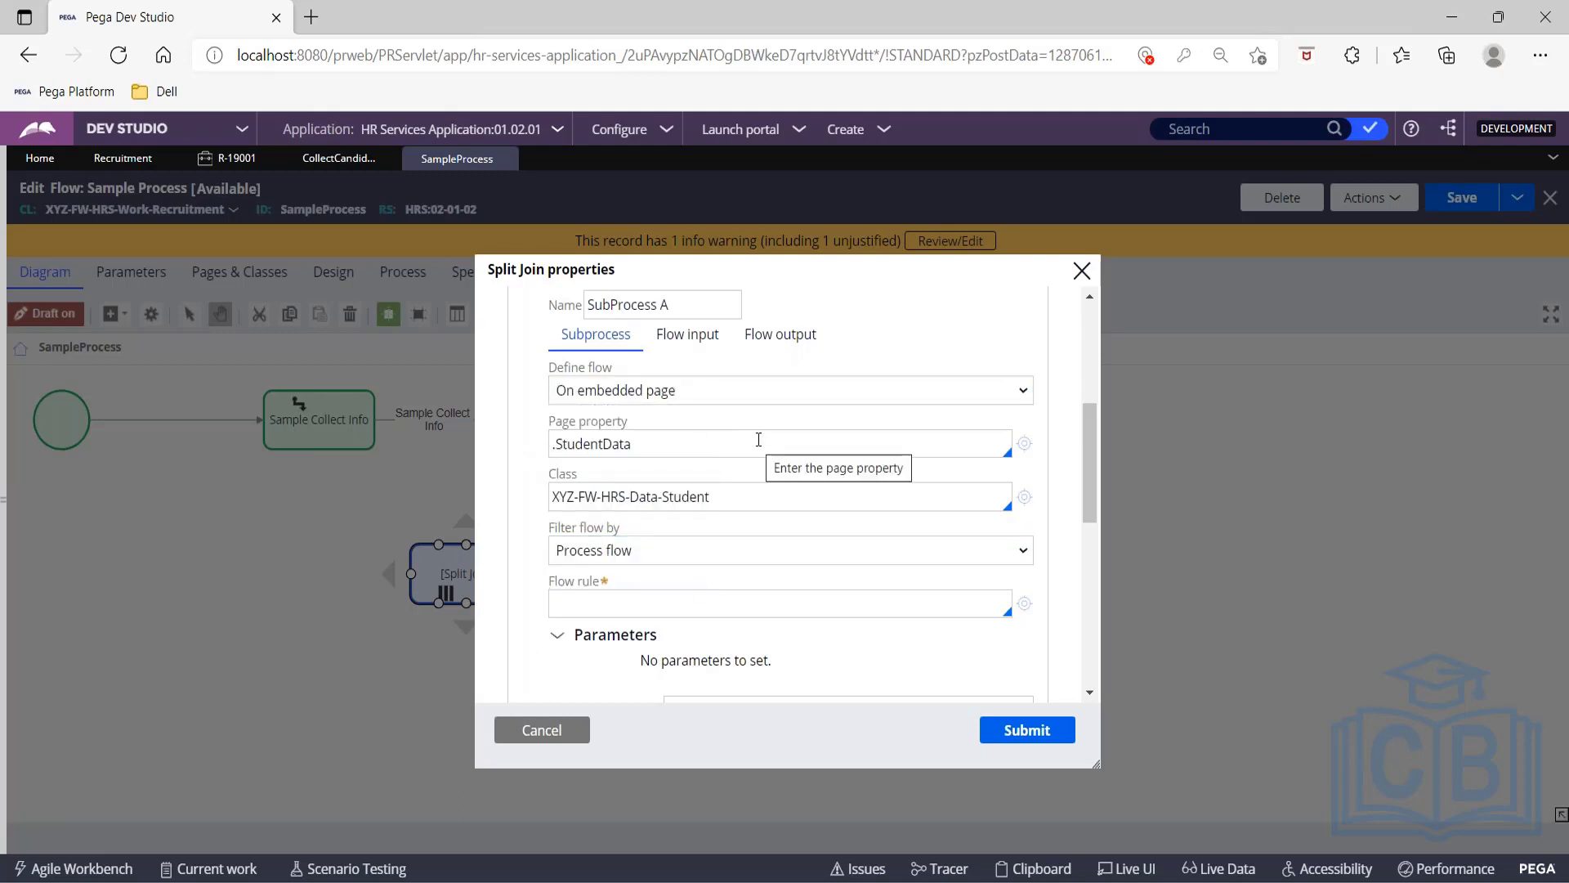
pyautogui.click(732, 397)
pyautogui.click(695, 424)
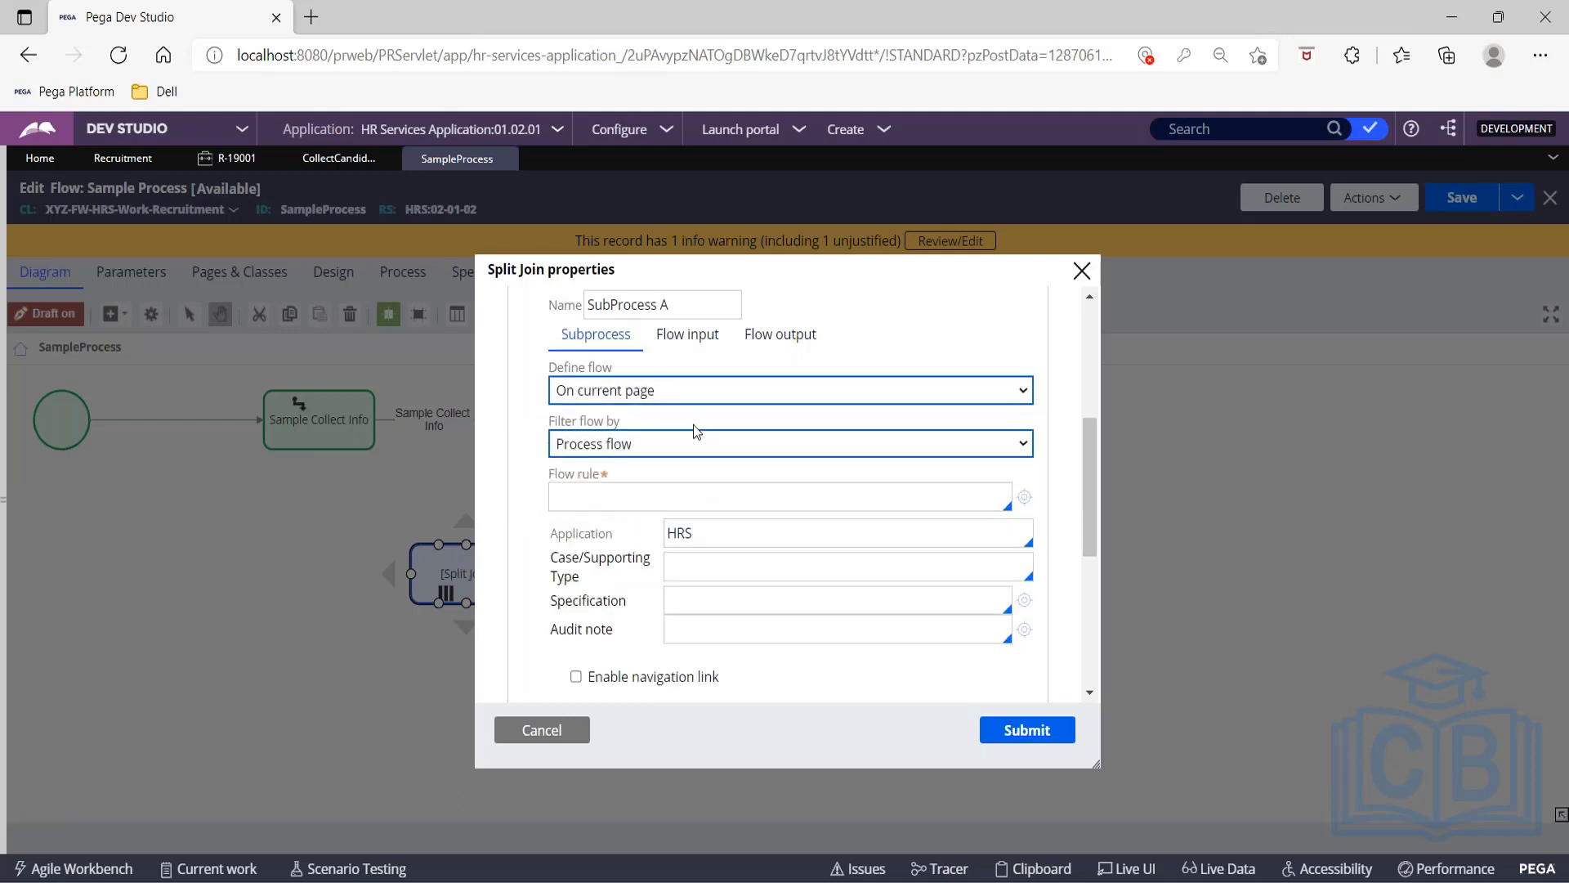
# Set SubProcess A's flow rule to GrantAccess.
pyautogui.click(656, 493)
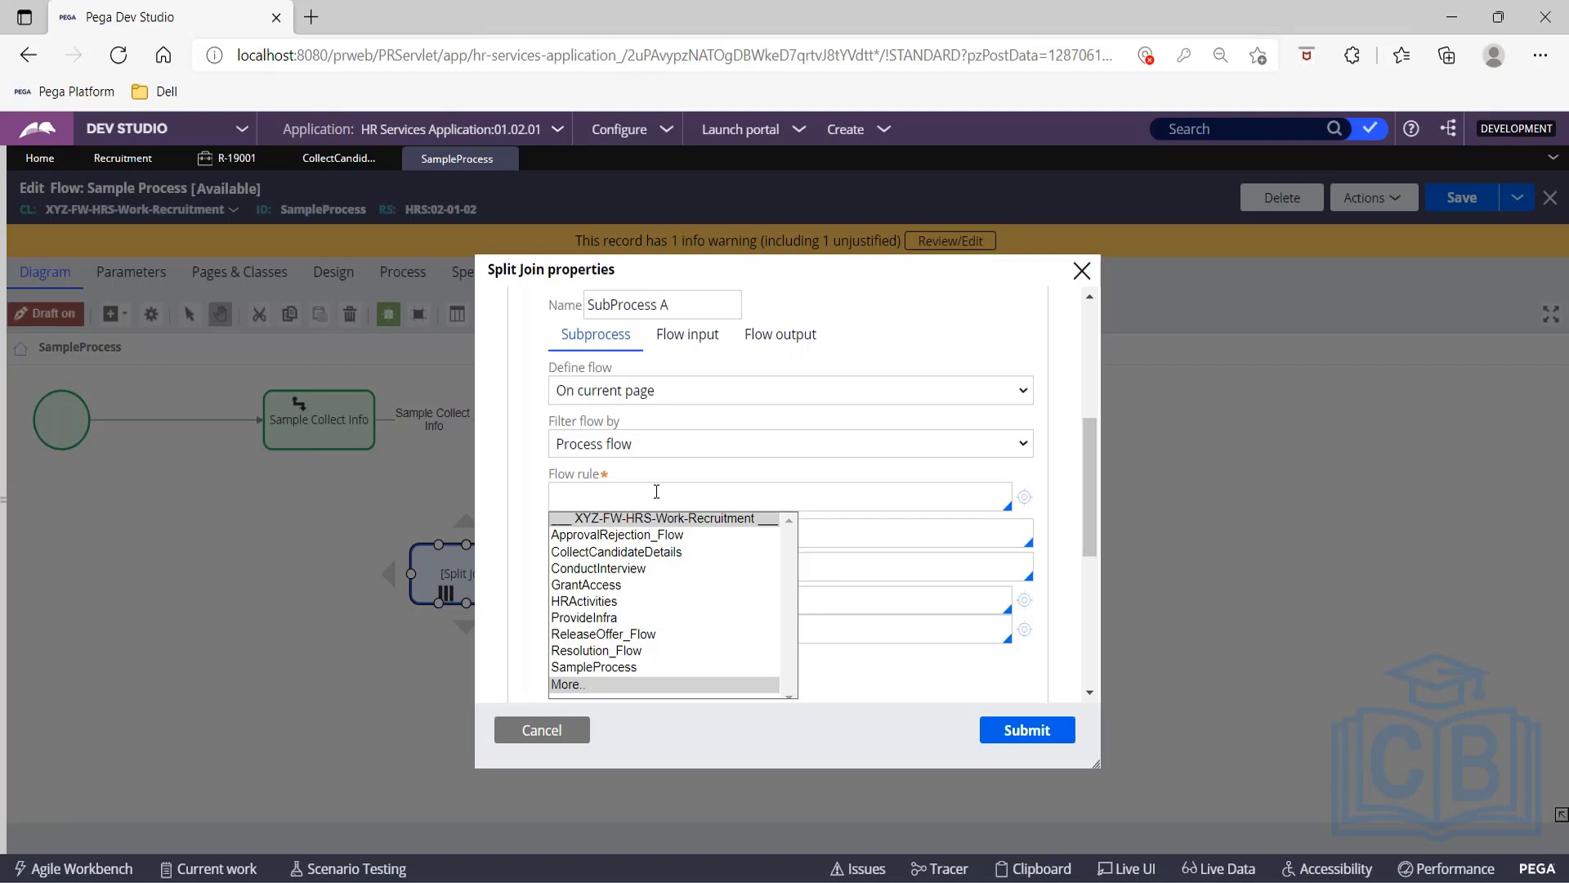
pyautogui.write('Floa')
pyautogui.write('a')
pyautogui.write('w')
pyautogui.click(586, 585)
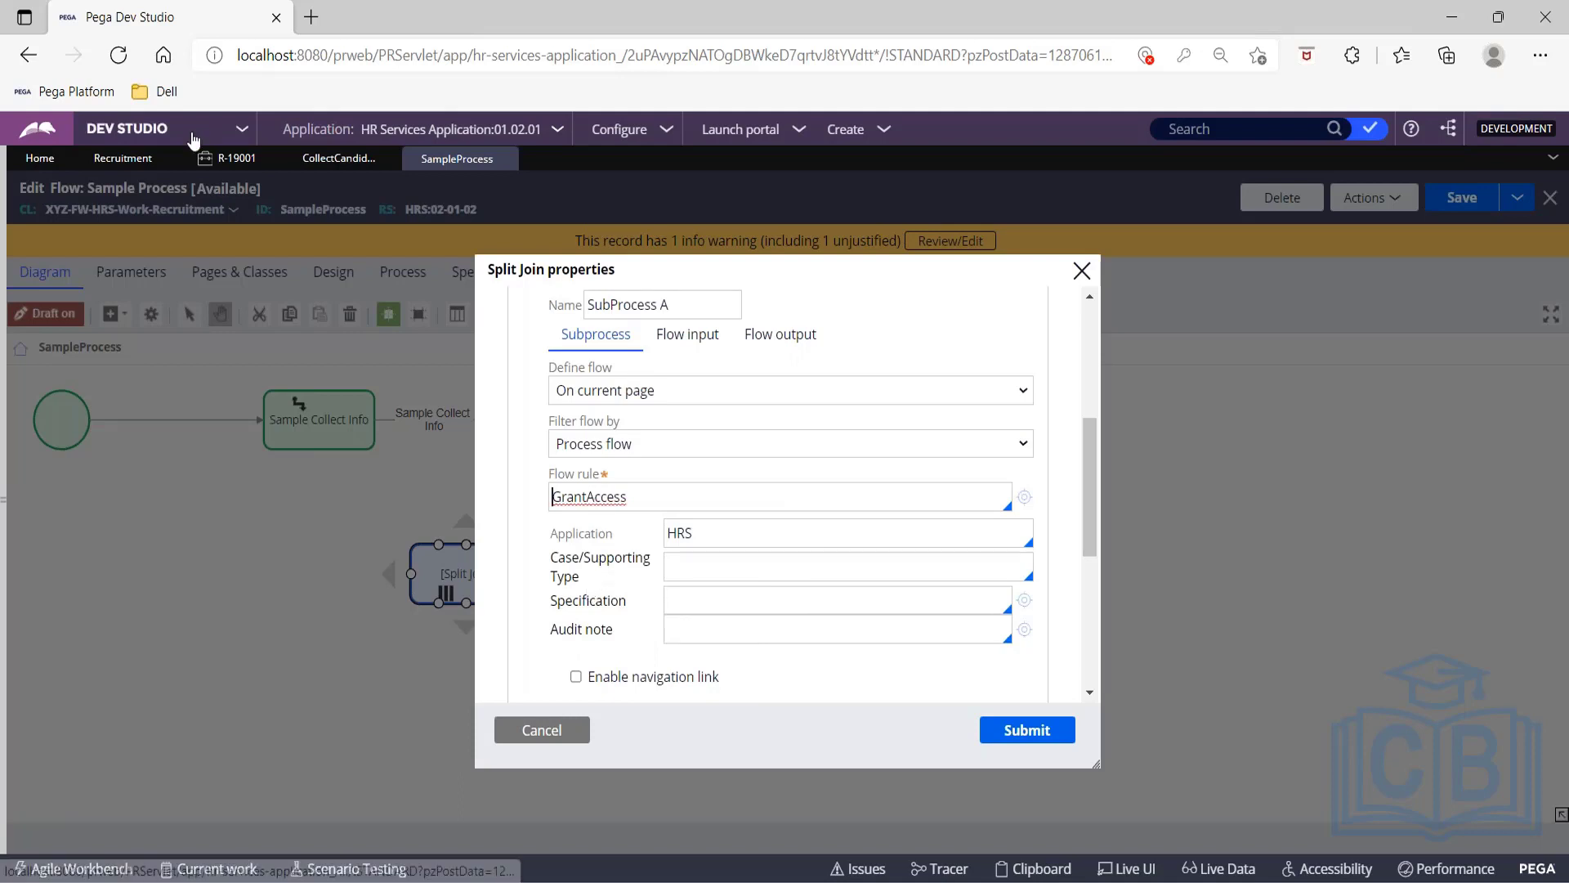
# Check the Onboarding processes in the Recruitment life cycle, and return to examine SubProcess A's remaining settings.
pyautogui.click(121, 162)
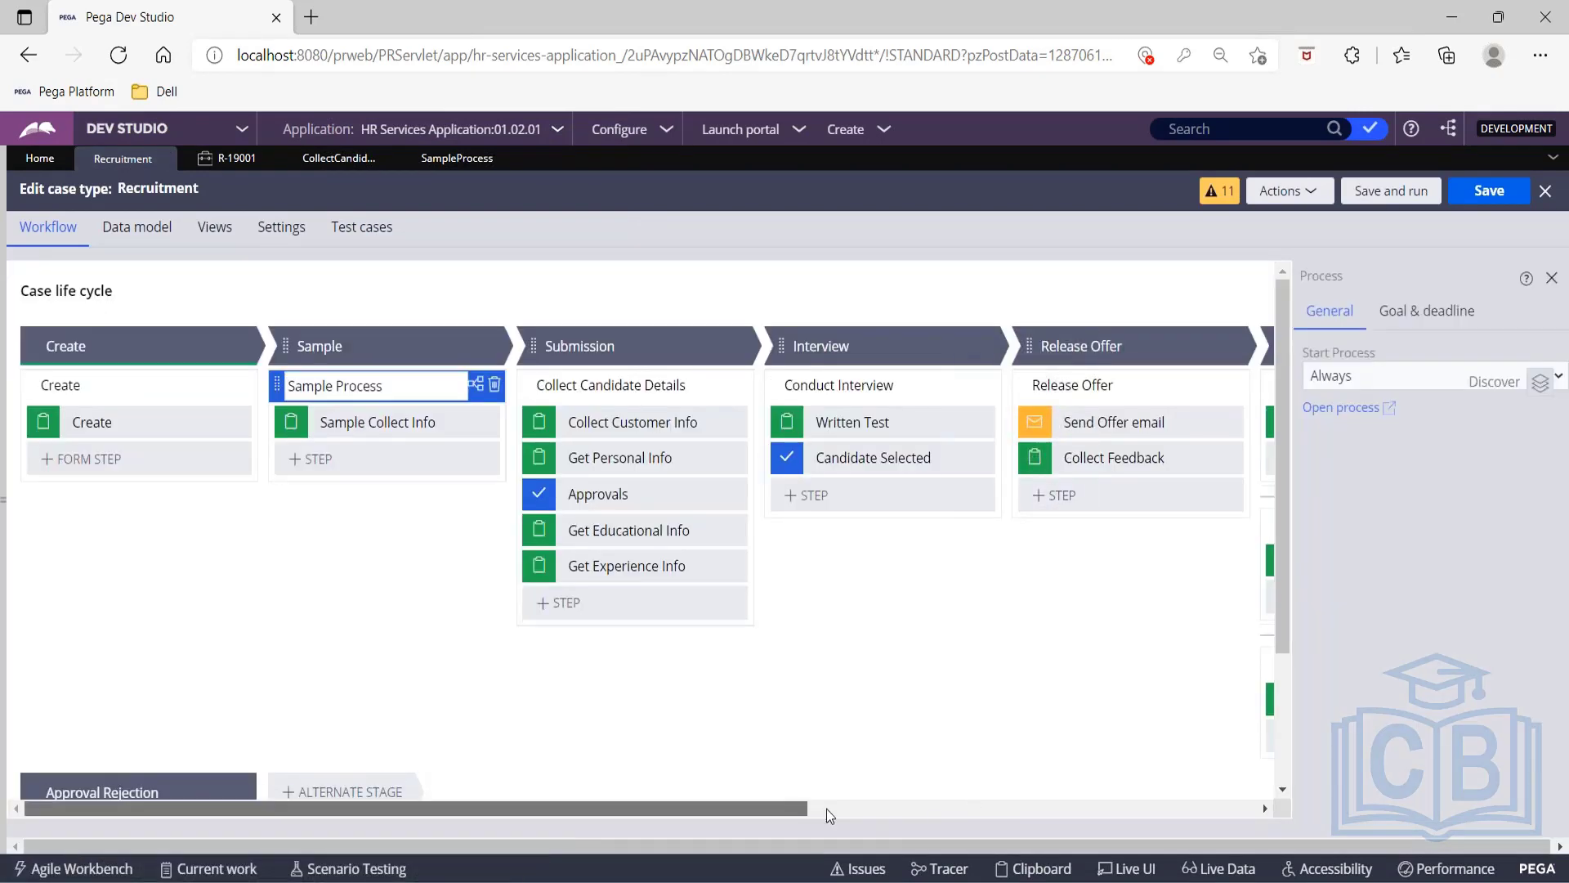
pyautogui.moveTo(827, 808); pyautogui.dragTo(1135, 808)
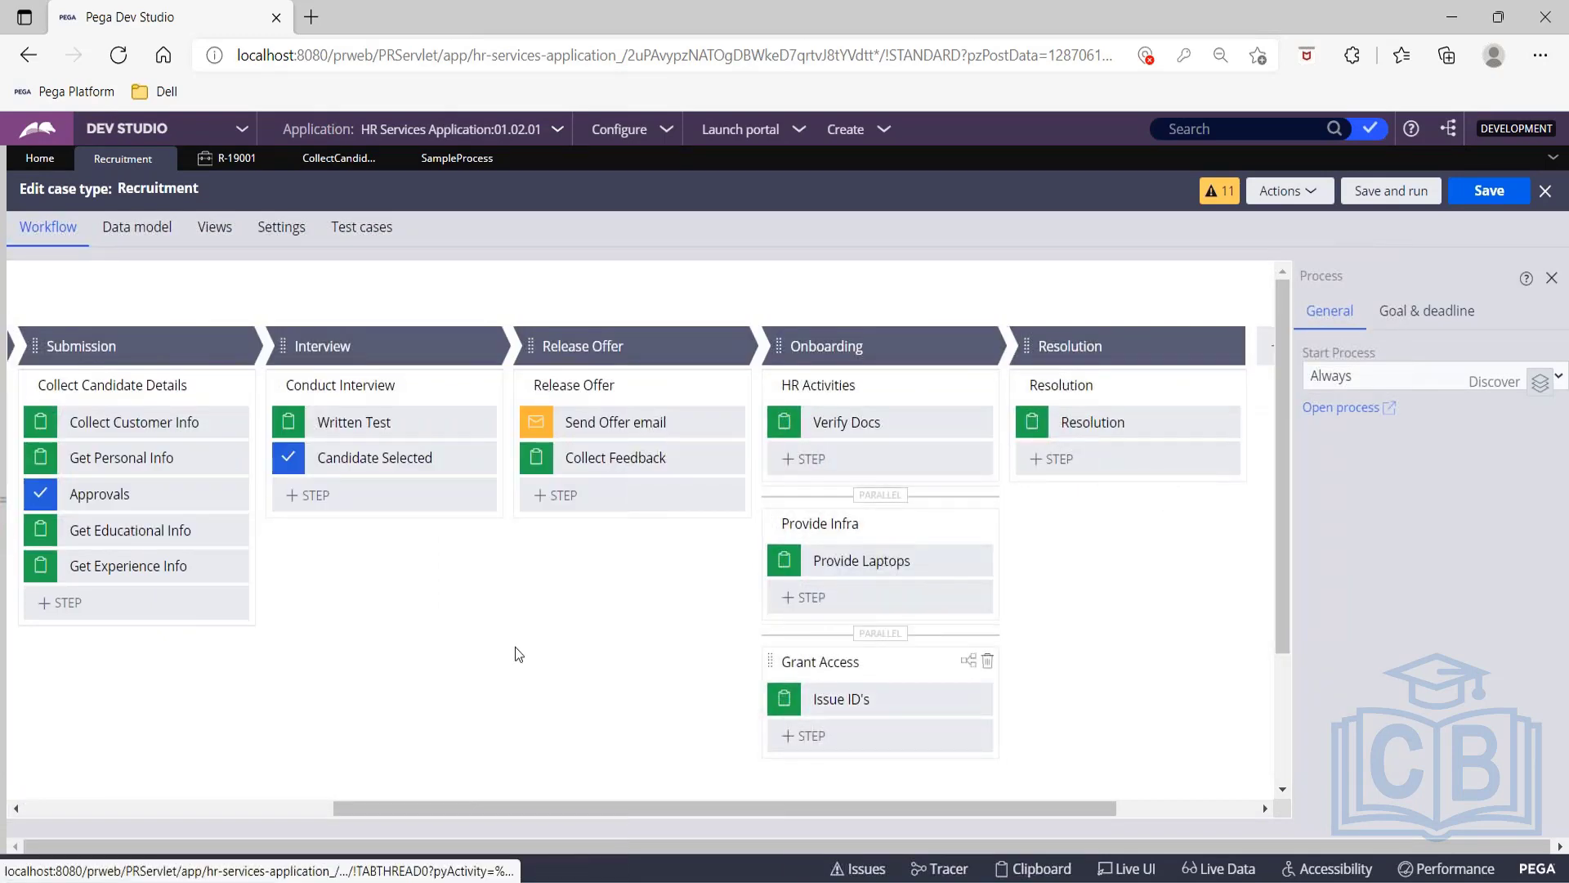
pyautogui.moveTo(718, 813); pyautogui.dragTo(360, 620)
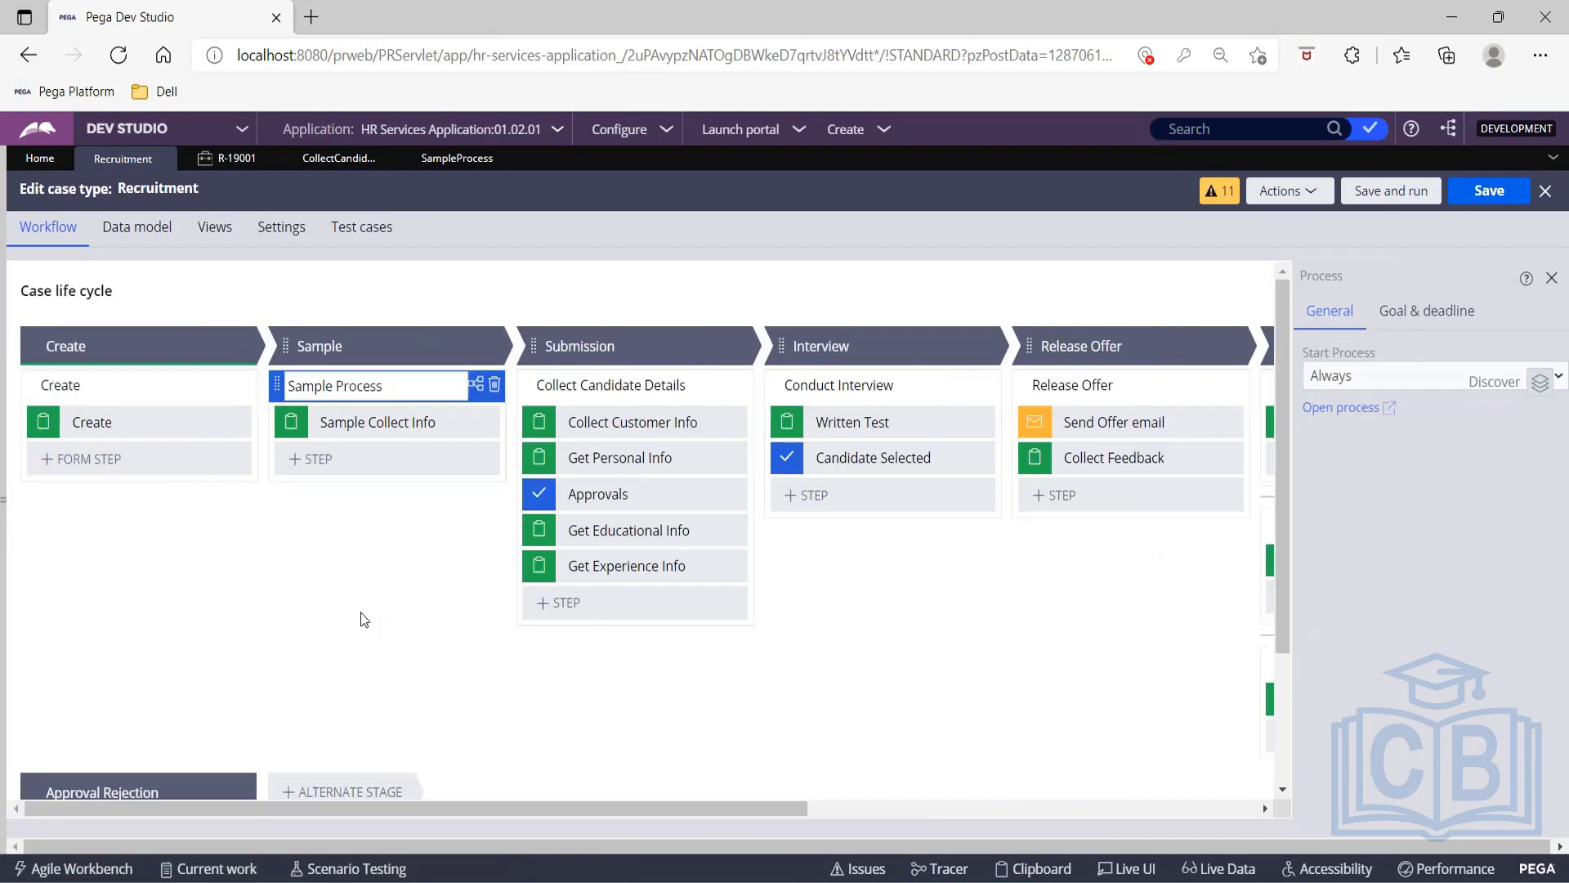
pyautogui.click(458, 160)
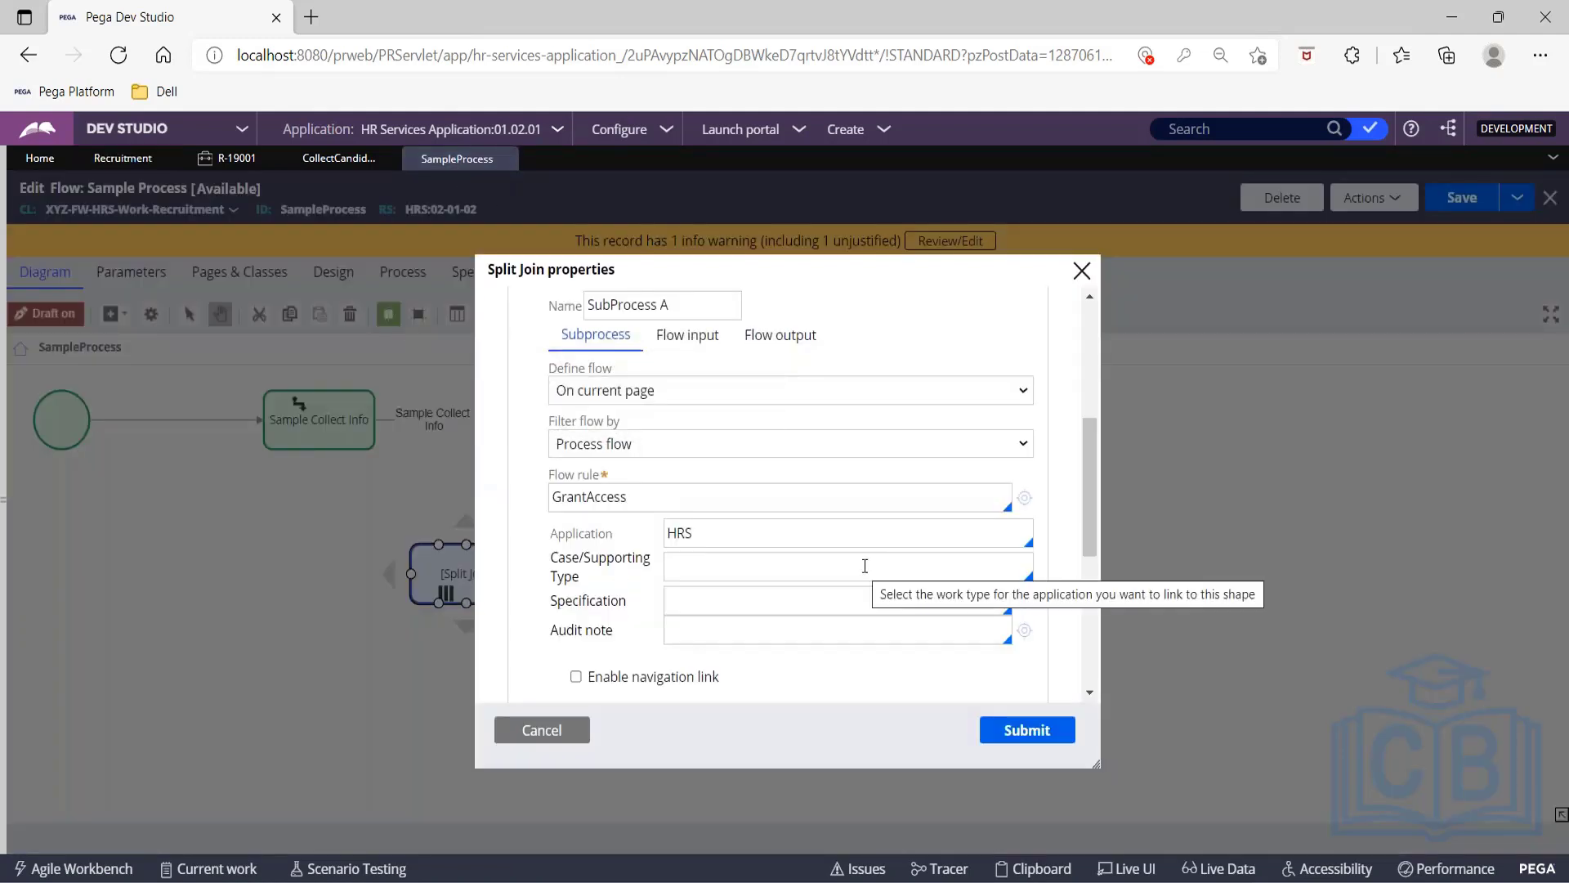
pyautogui.scroll(-1, 865, 565)
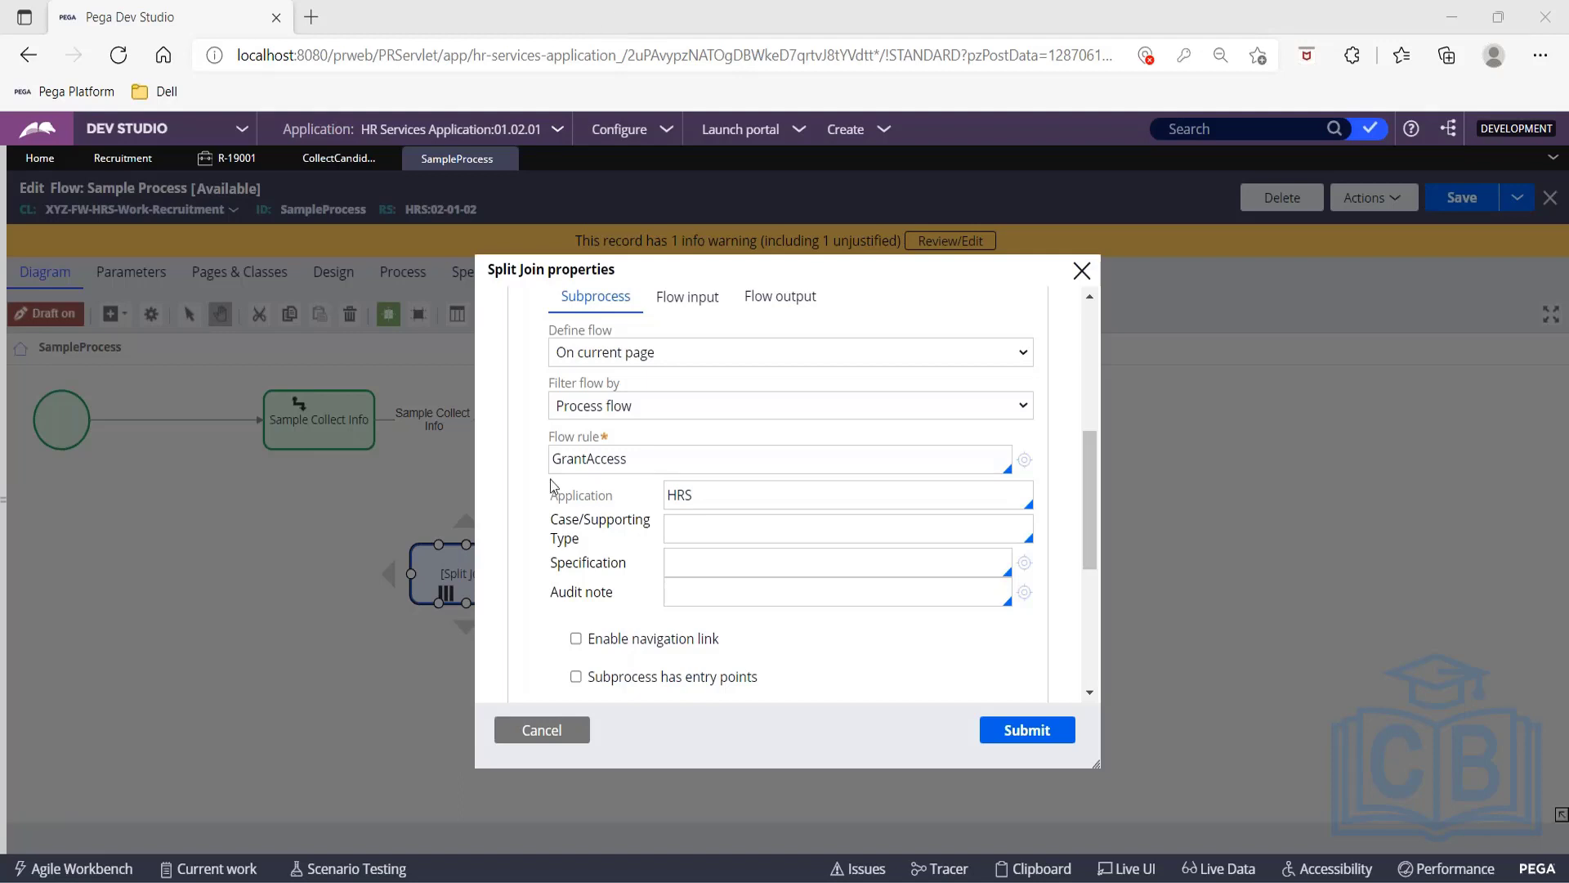
pyautogui.click(699, 530)
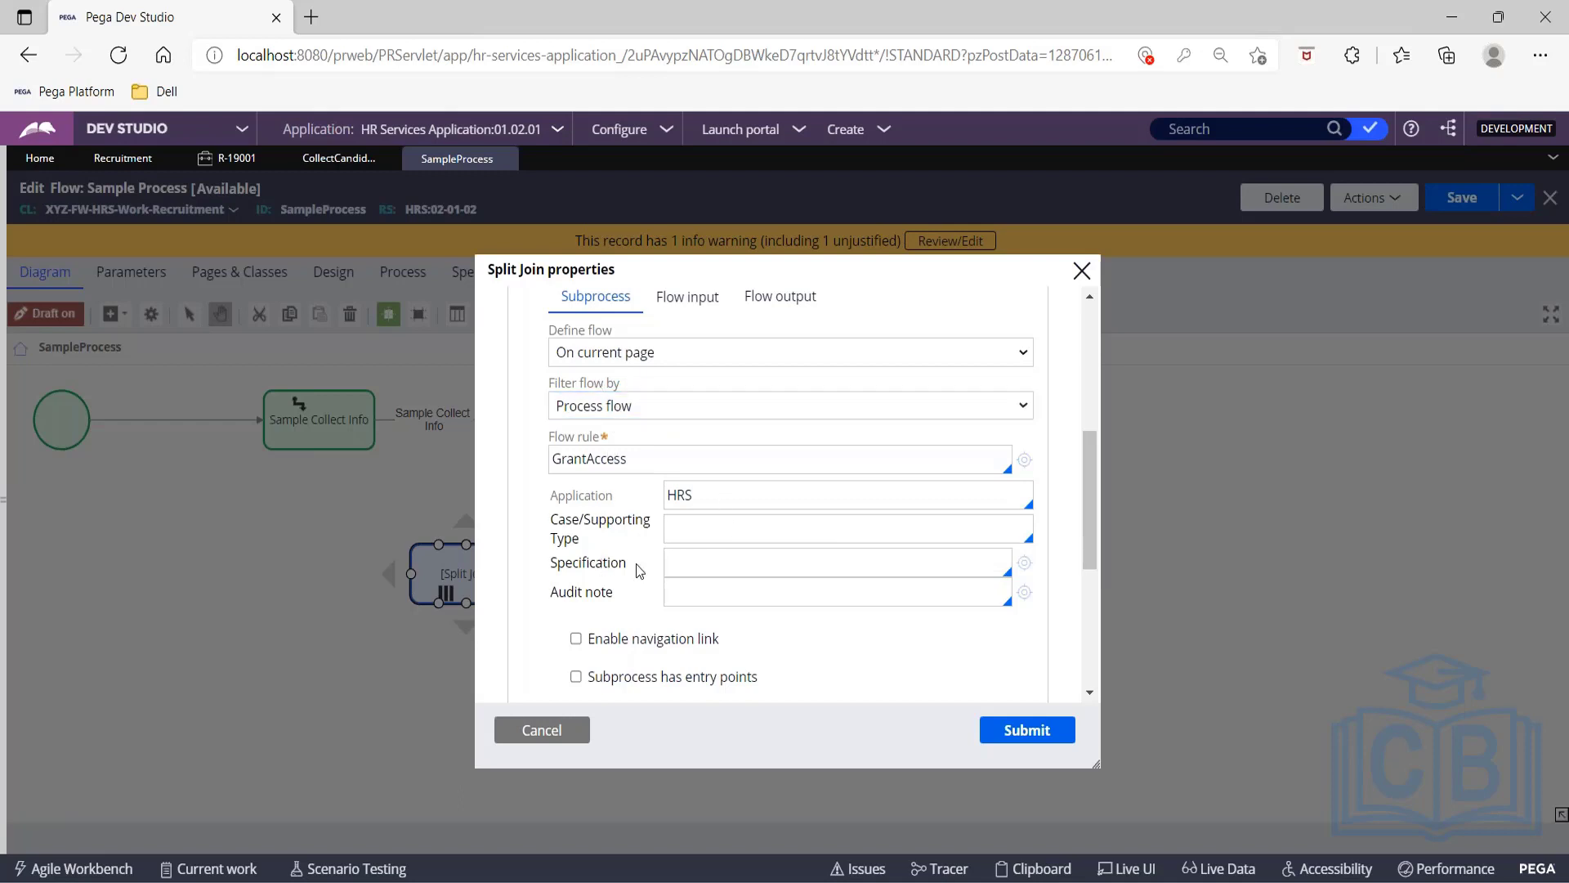
# Name the Split Join's second subprocess SubProcessB.
pyautogui.scroll(1, 645, 436)
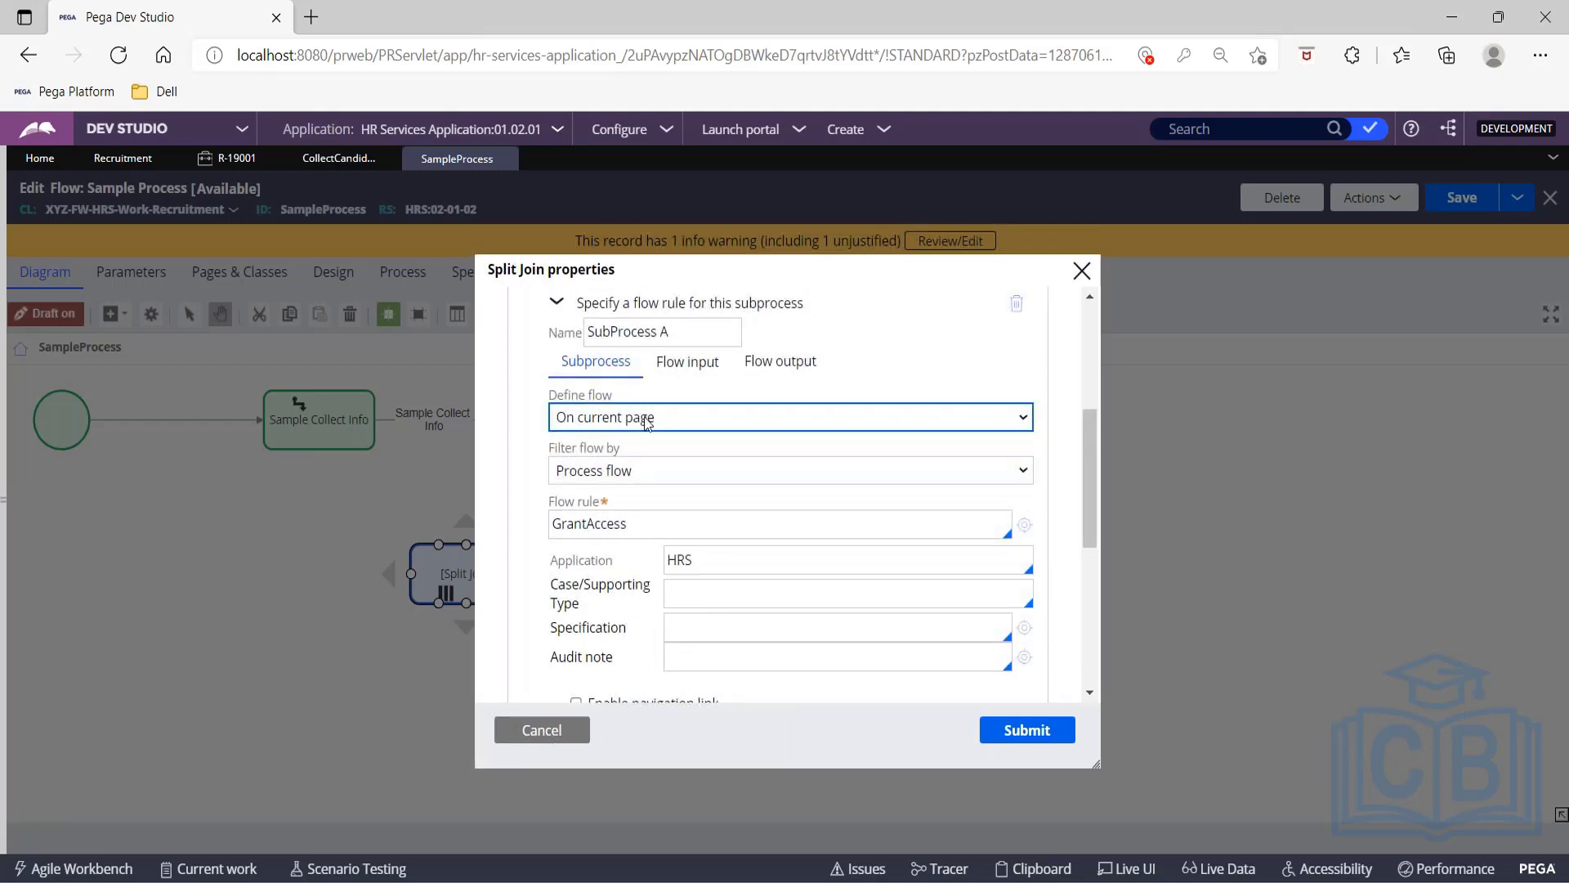
pyautogui.click(718, 593)
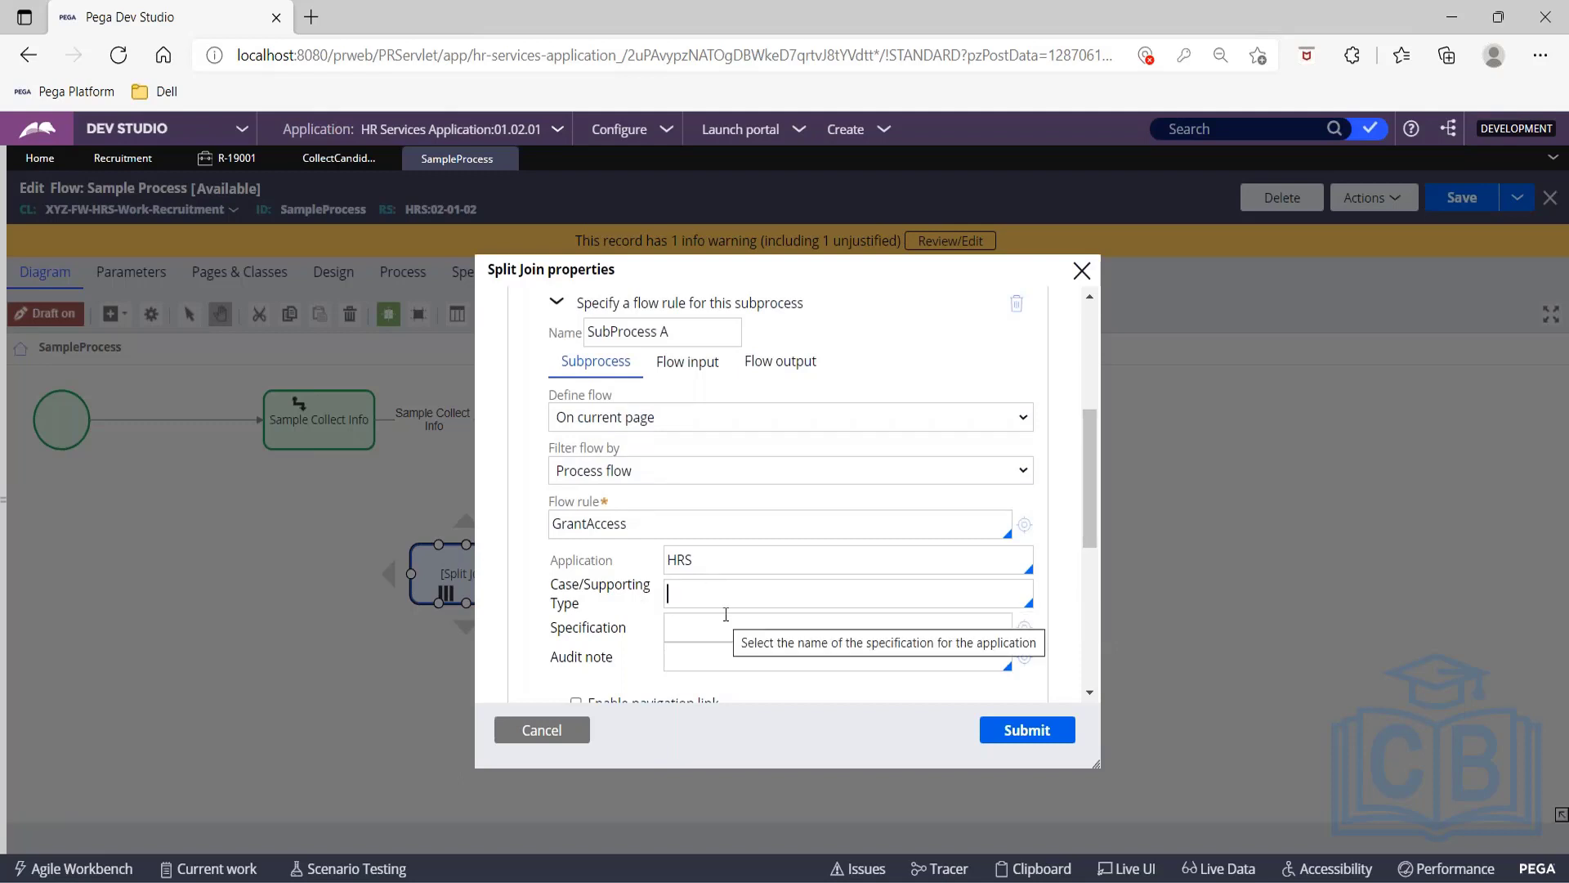
pyautogui.scroll(-2, 725, 580)
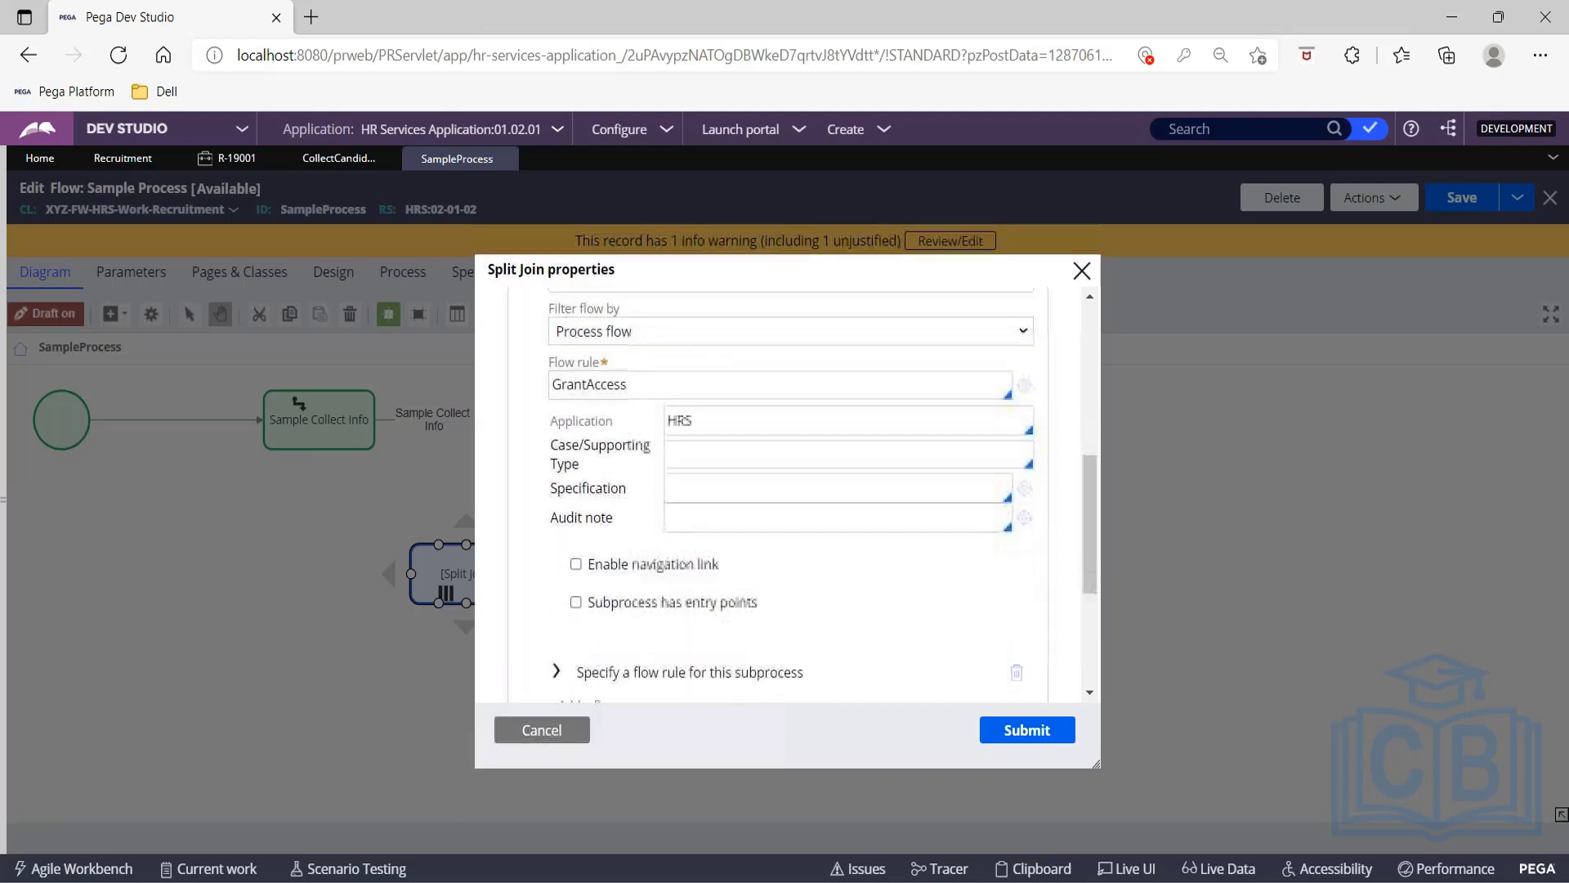
pyautogui.scroll(-2, 776, 499)
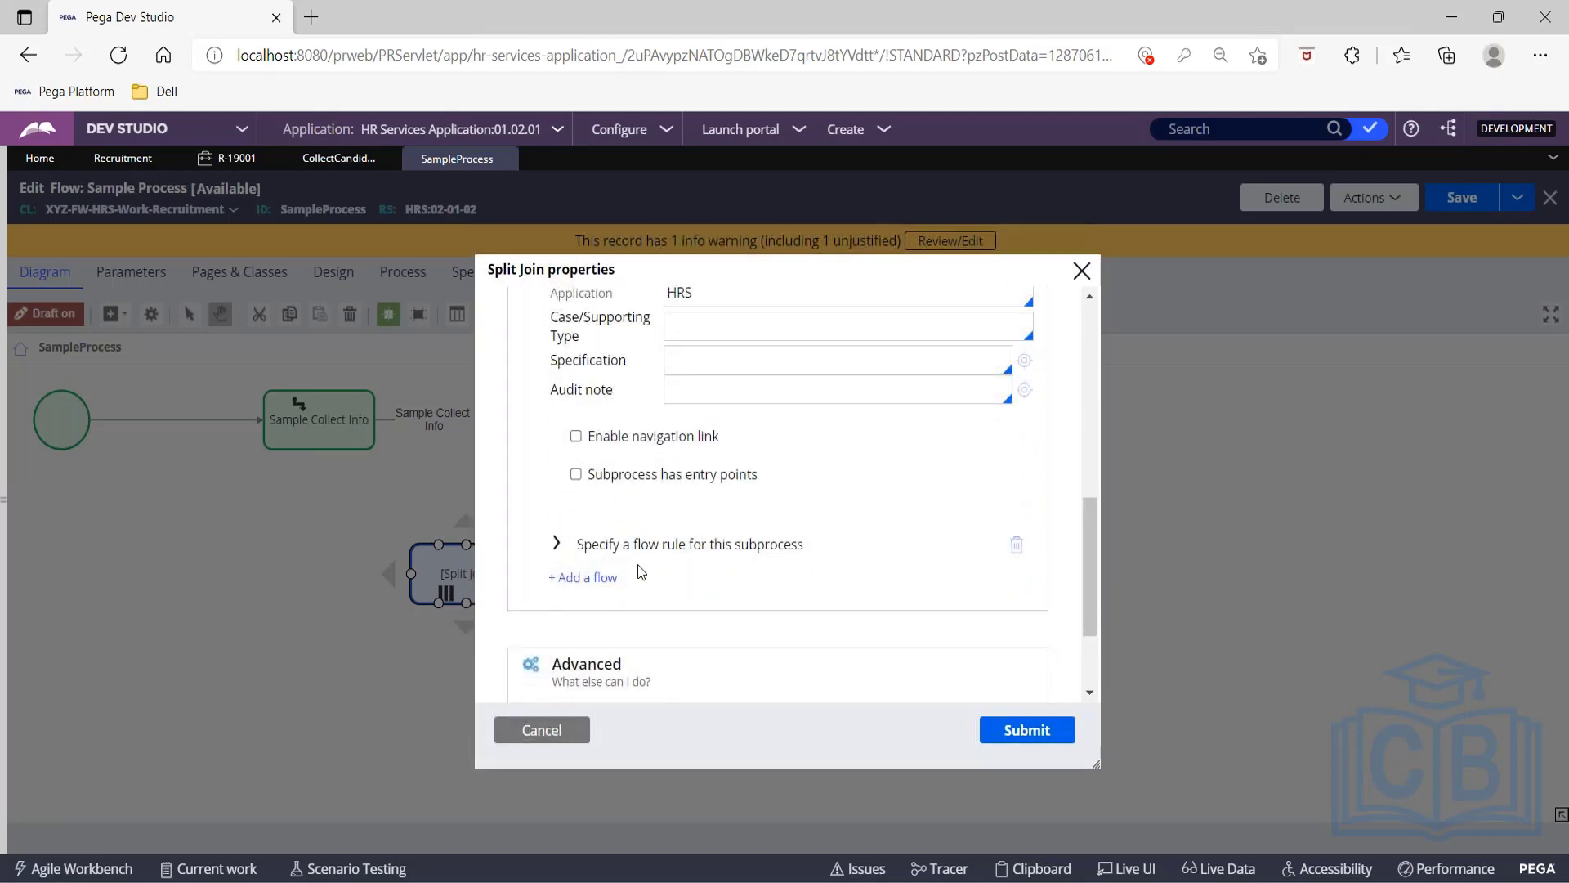
pyautogui.click(556, 545)
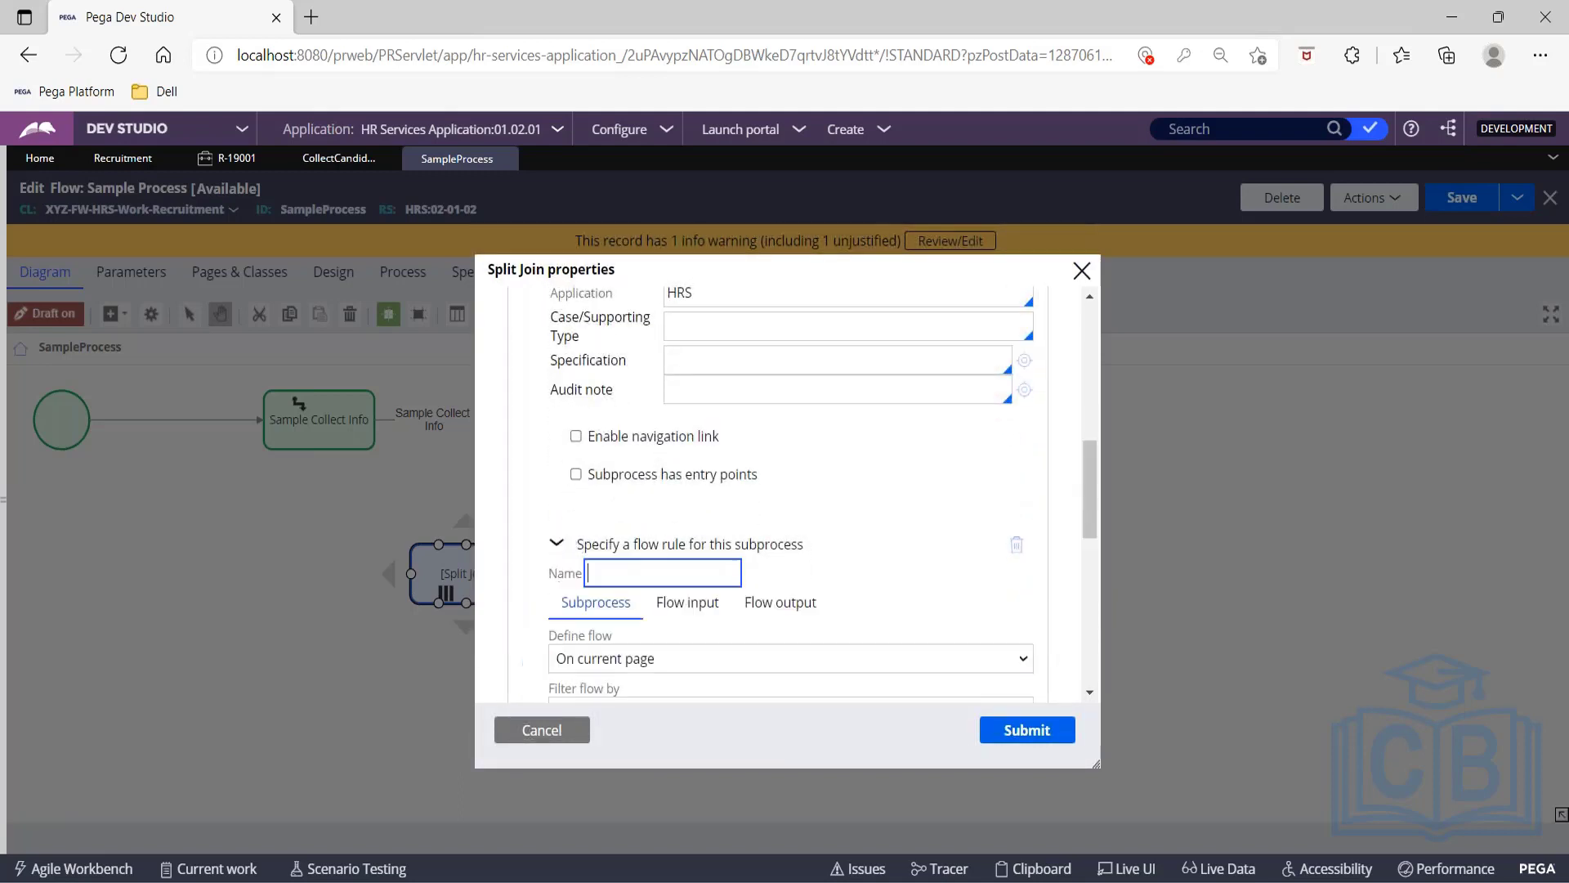
pyautogui.click(605, 579)
pyautogui.write('S')
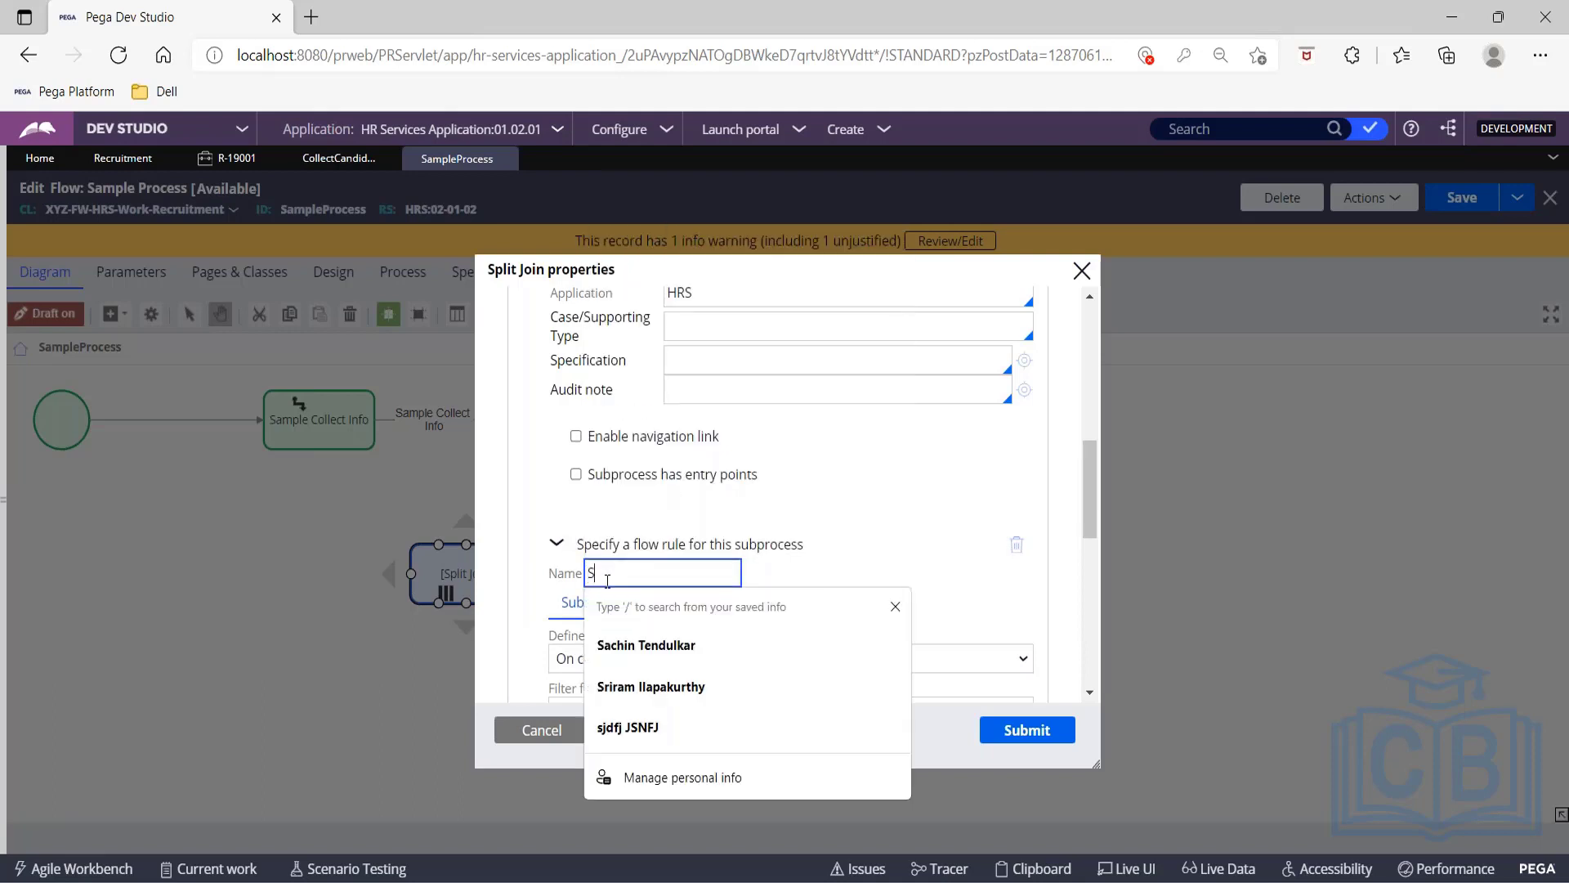
pyautogui.write('ubProcessB')
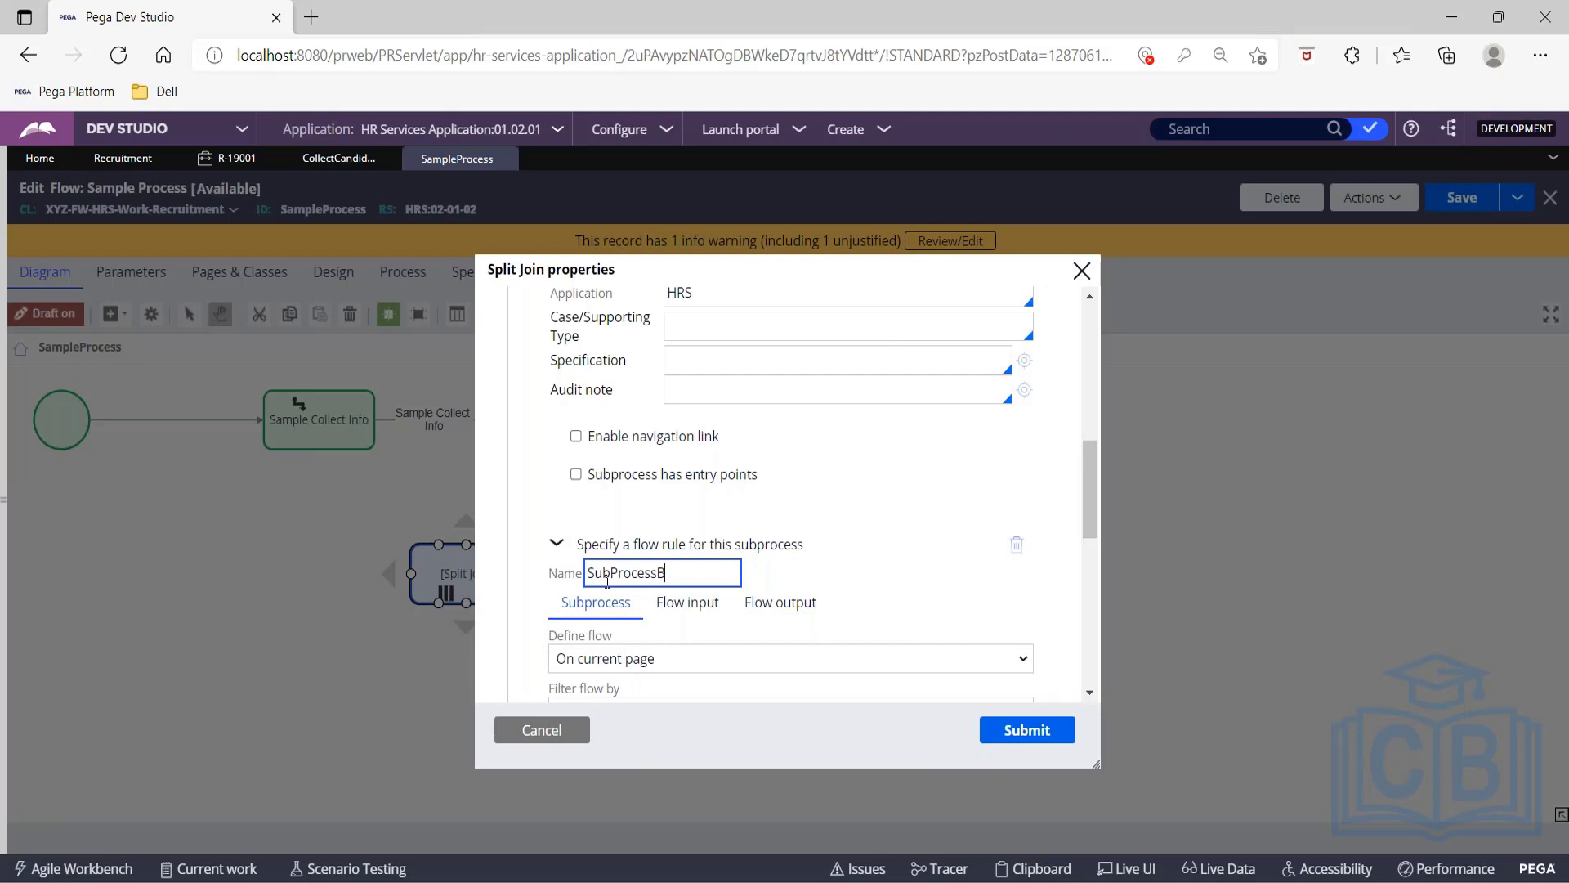
# Set SubProcessB's flow rule to ProvideInfra and submit the Split Join properties.
pyautogui.scroll(-2, 607, 579)
pyautogui.click(623, 559)
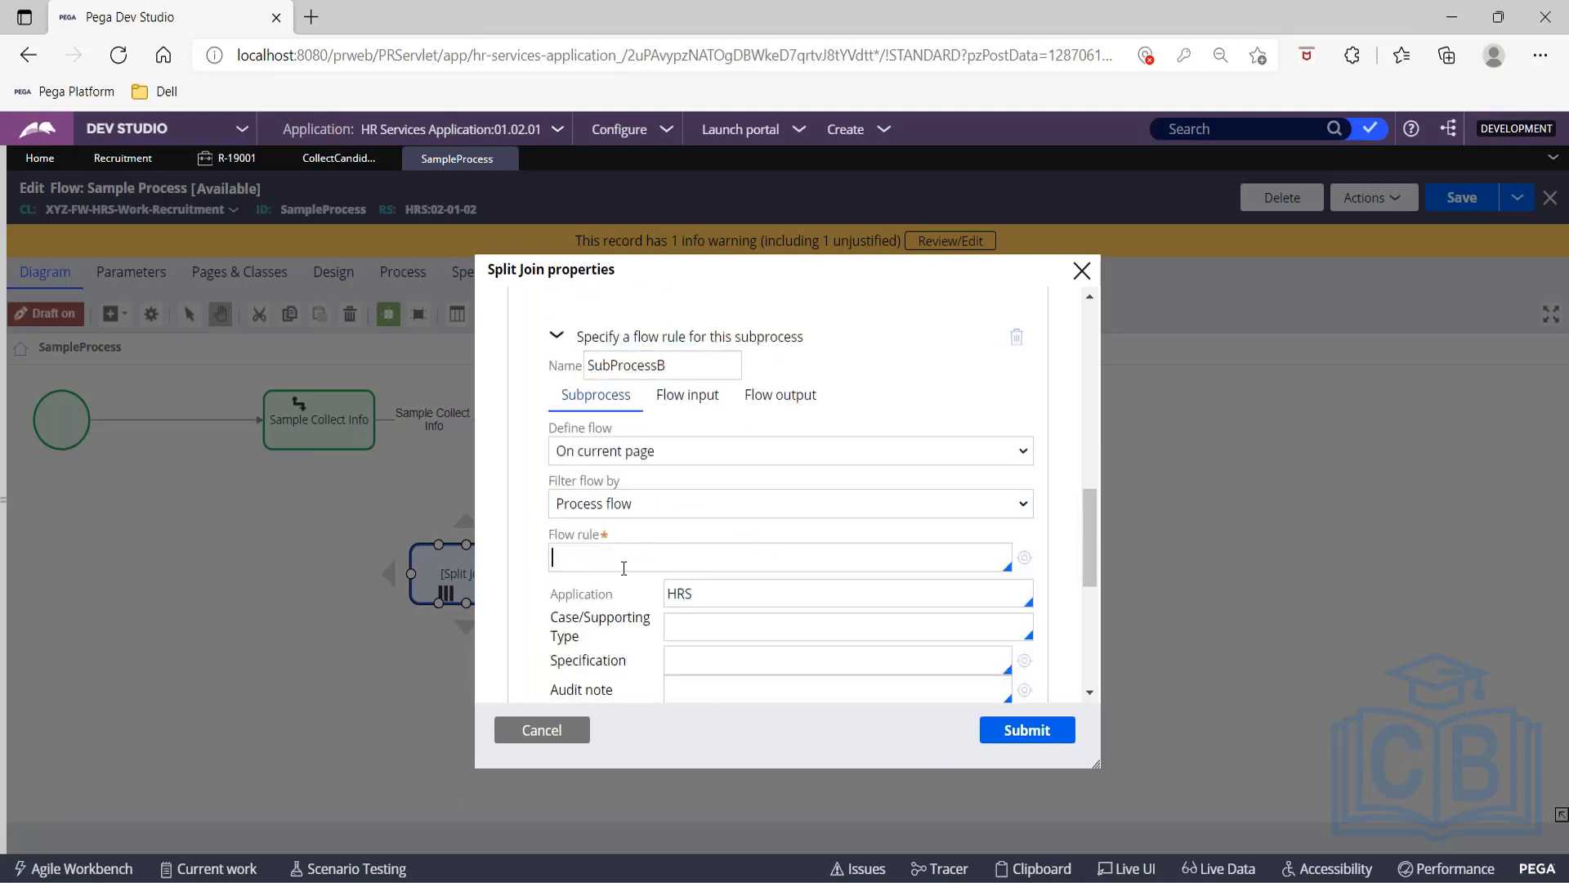
pyautogui.press('Down')
pyautogui.press('Down')
pyautogui.press('Down')
pyautogui.press('Down')
pyautogui.press('Down')
pyautogui.press('Down')
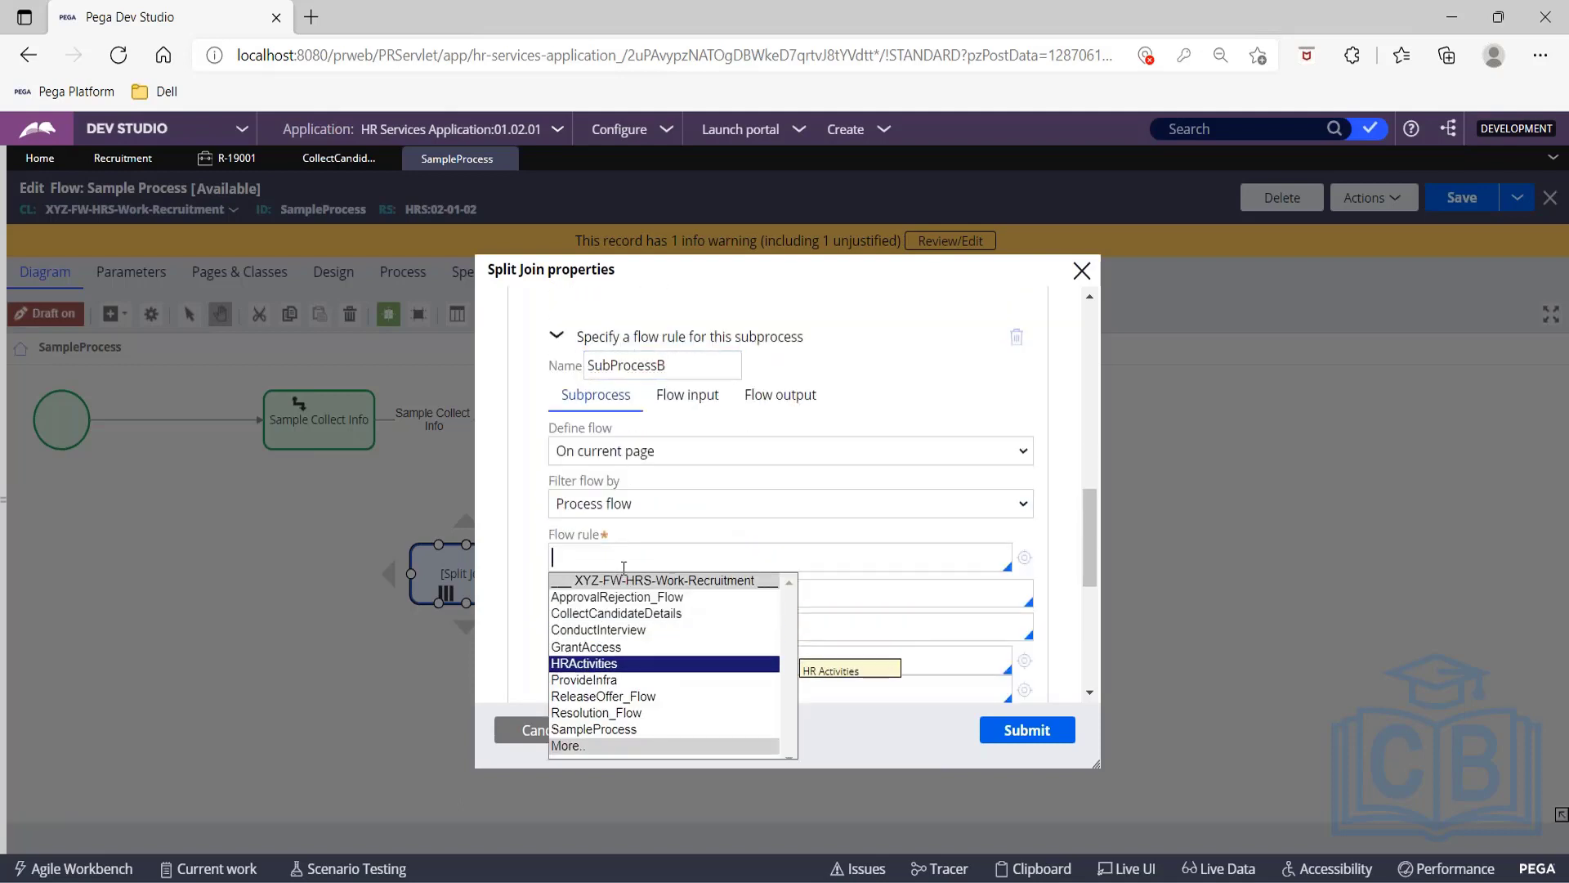
pyautogui.press('Return')
pyautogui.scroll(-3, 875, 531)
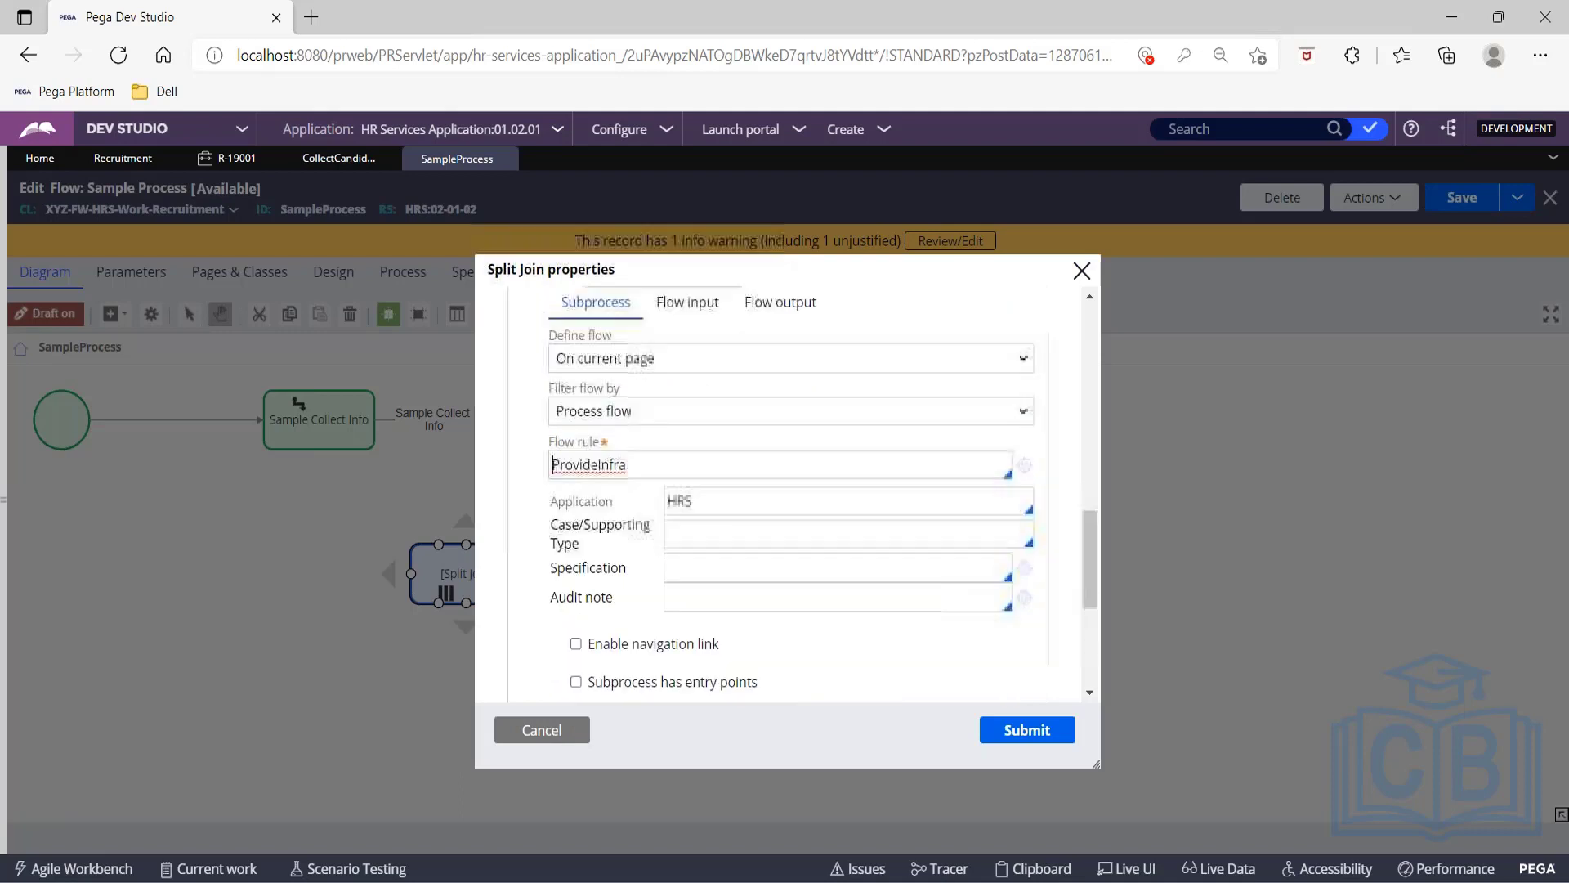
pyautogui.scroll(-2, 985, 701)
pyautogui.click(1002, 741)
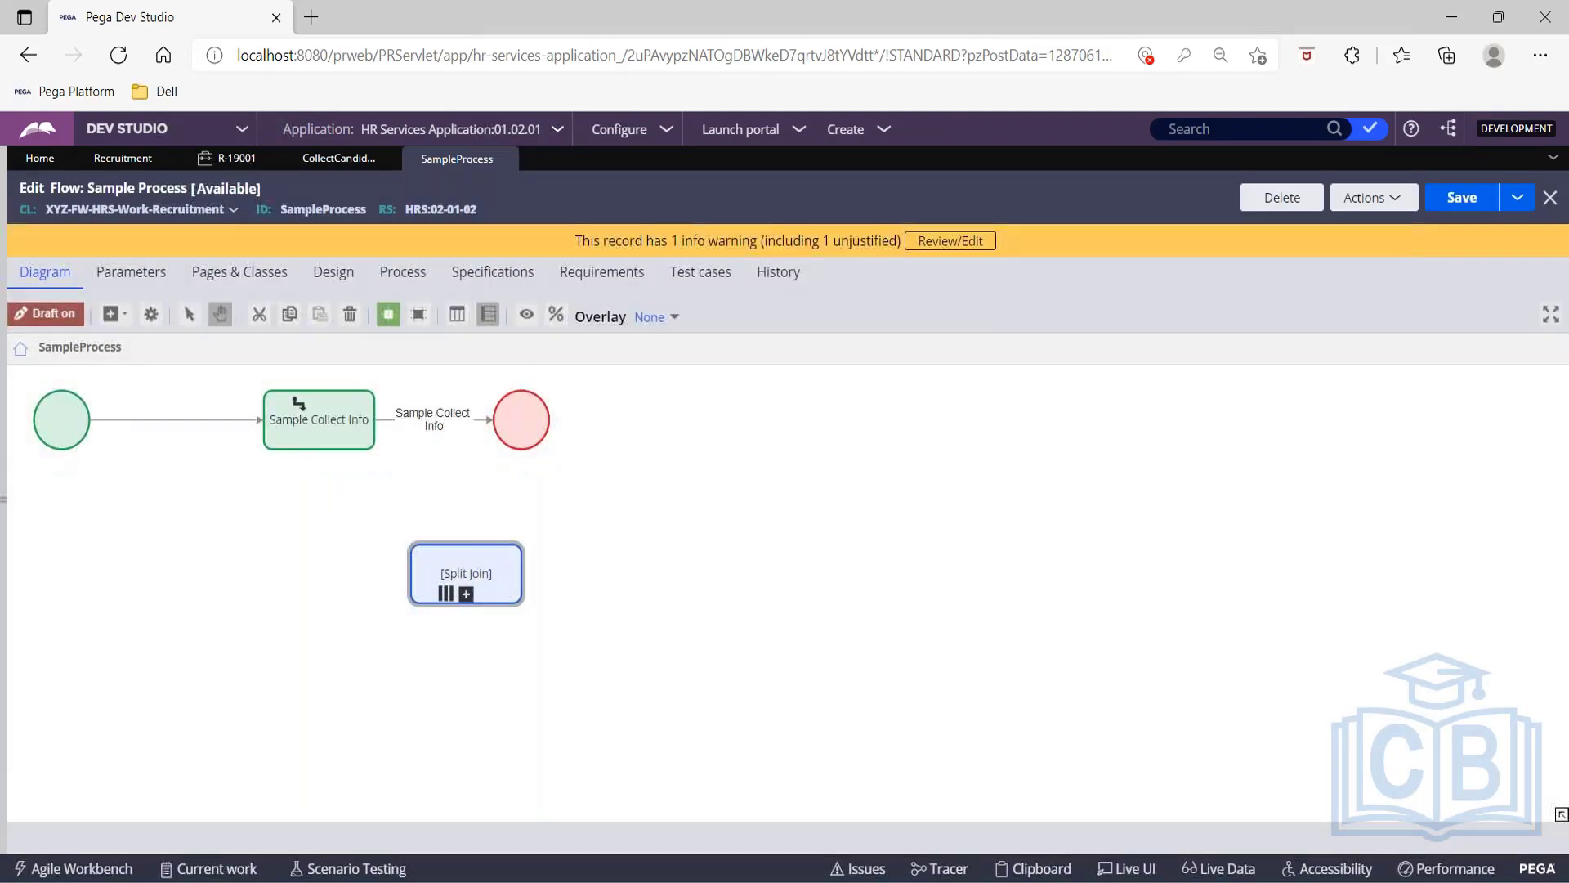
# Reroute the Sample Collect Info connector to the Split Join, and line up the Split Join and end shape in one row with space between them.
pyautogui.click(417, 421)
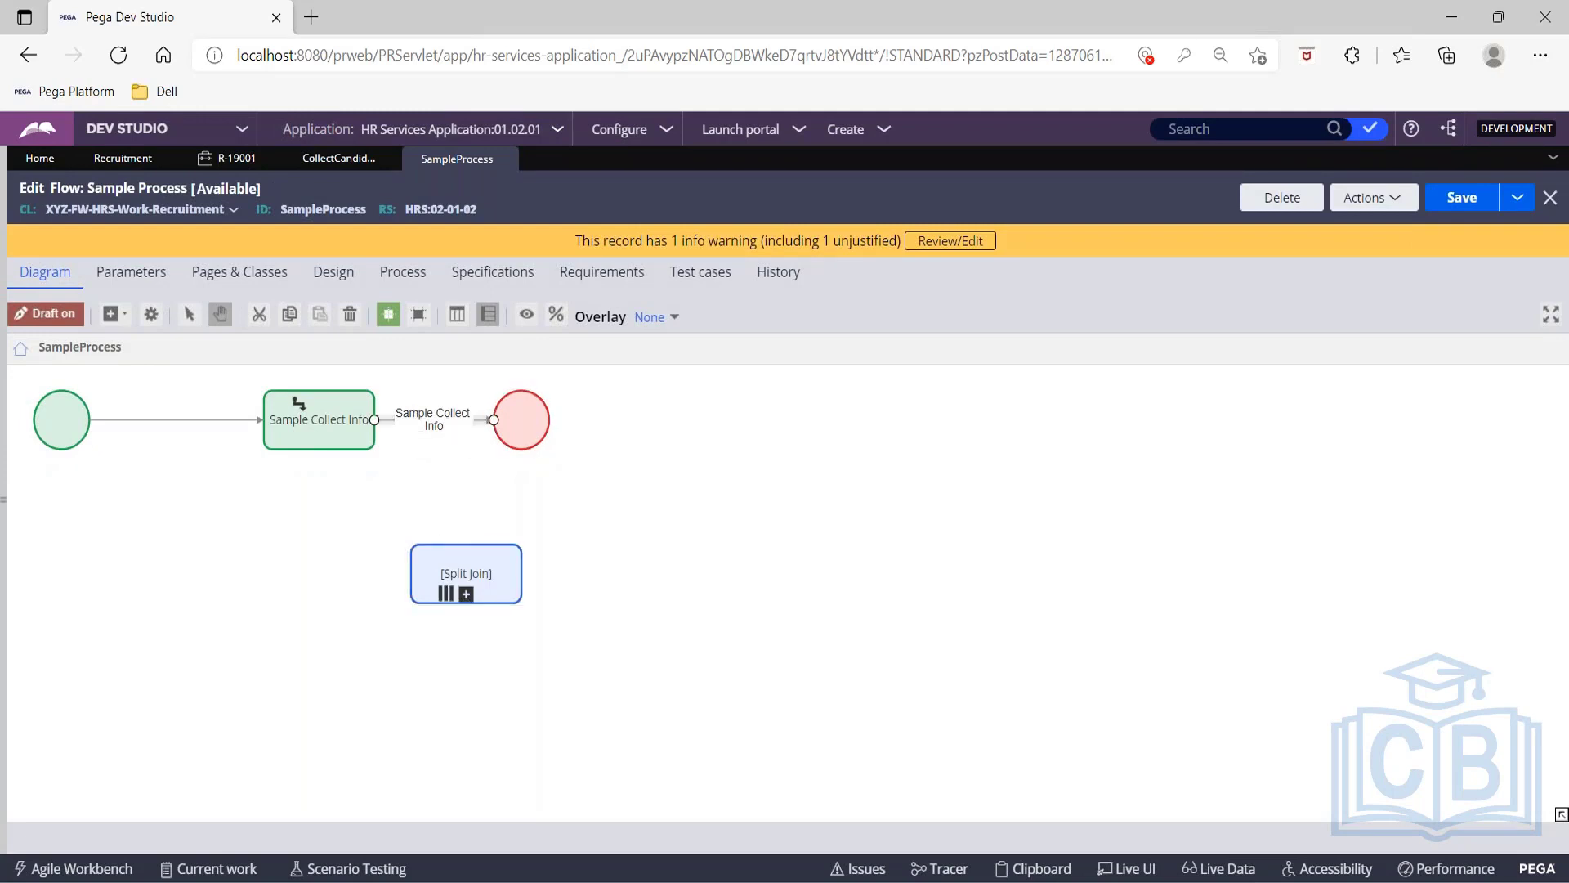
pyautogui.moveTo(417, 421); pyautogui.dragTo(419, 587)
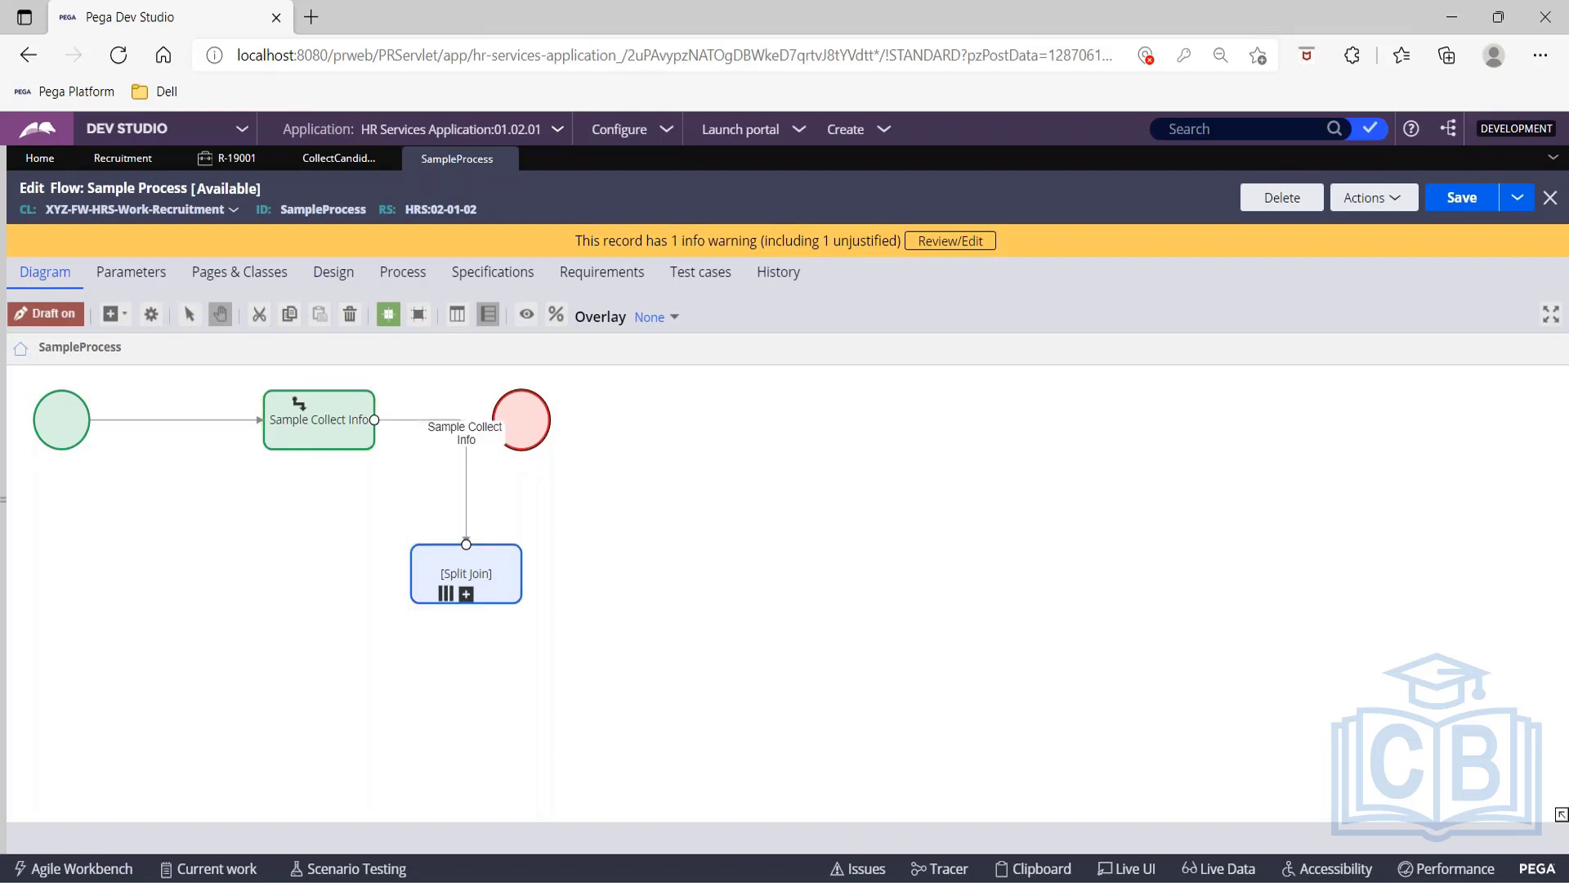
pyautogui.moveTo(526, 415); pyautogui.dragTo(846, 464)
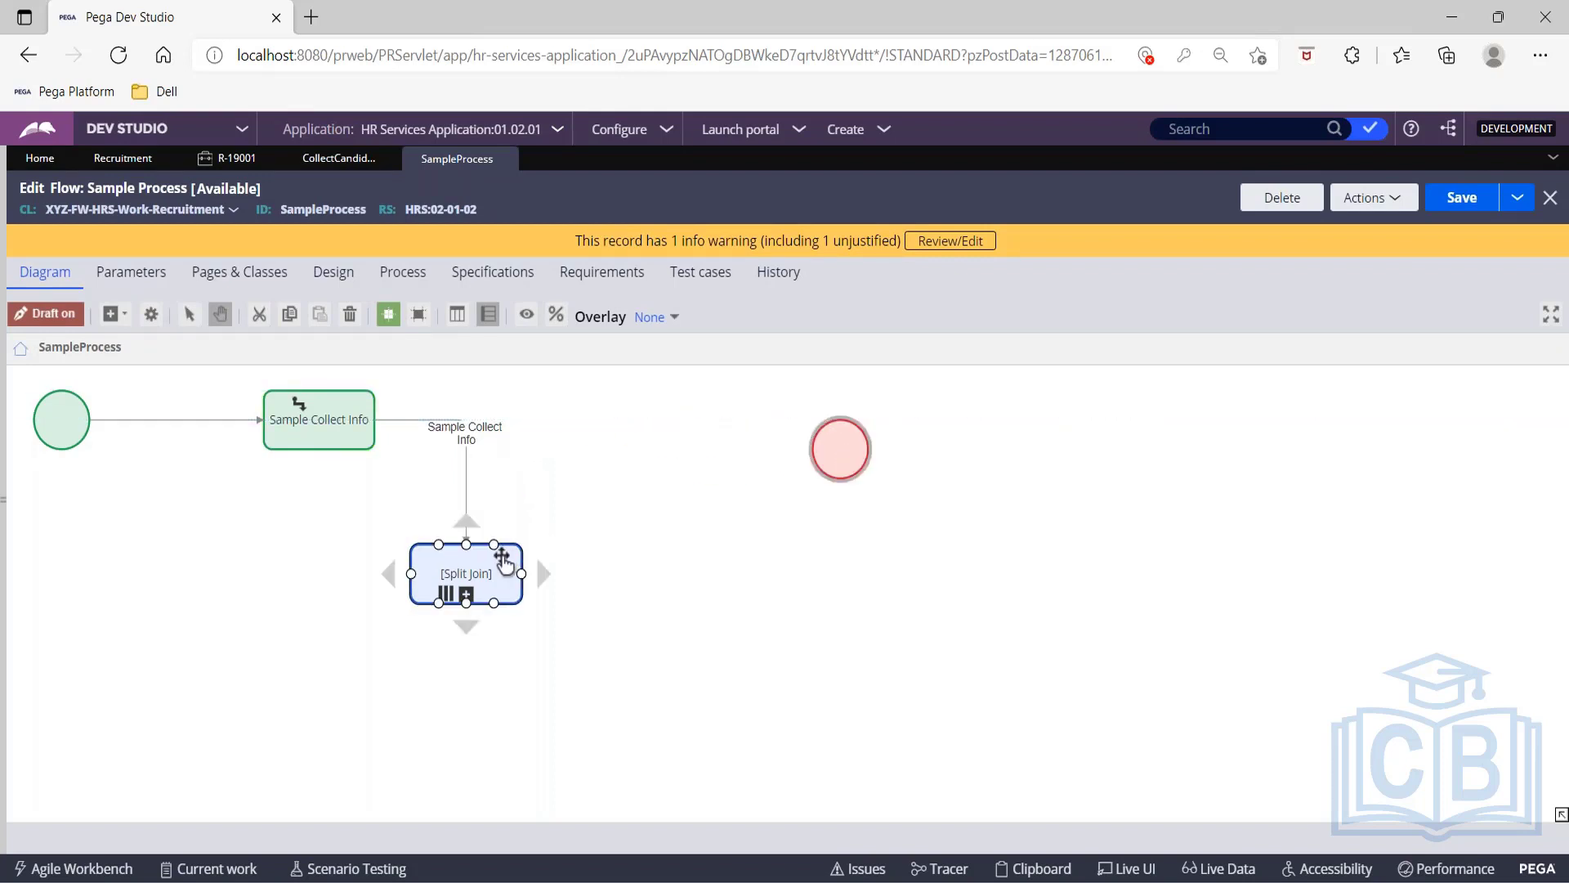
pyautogui.moveTo(510, 555); pyautogui.dragTo(642, 416)
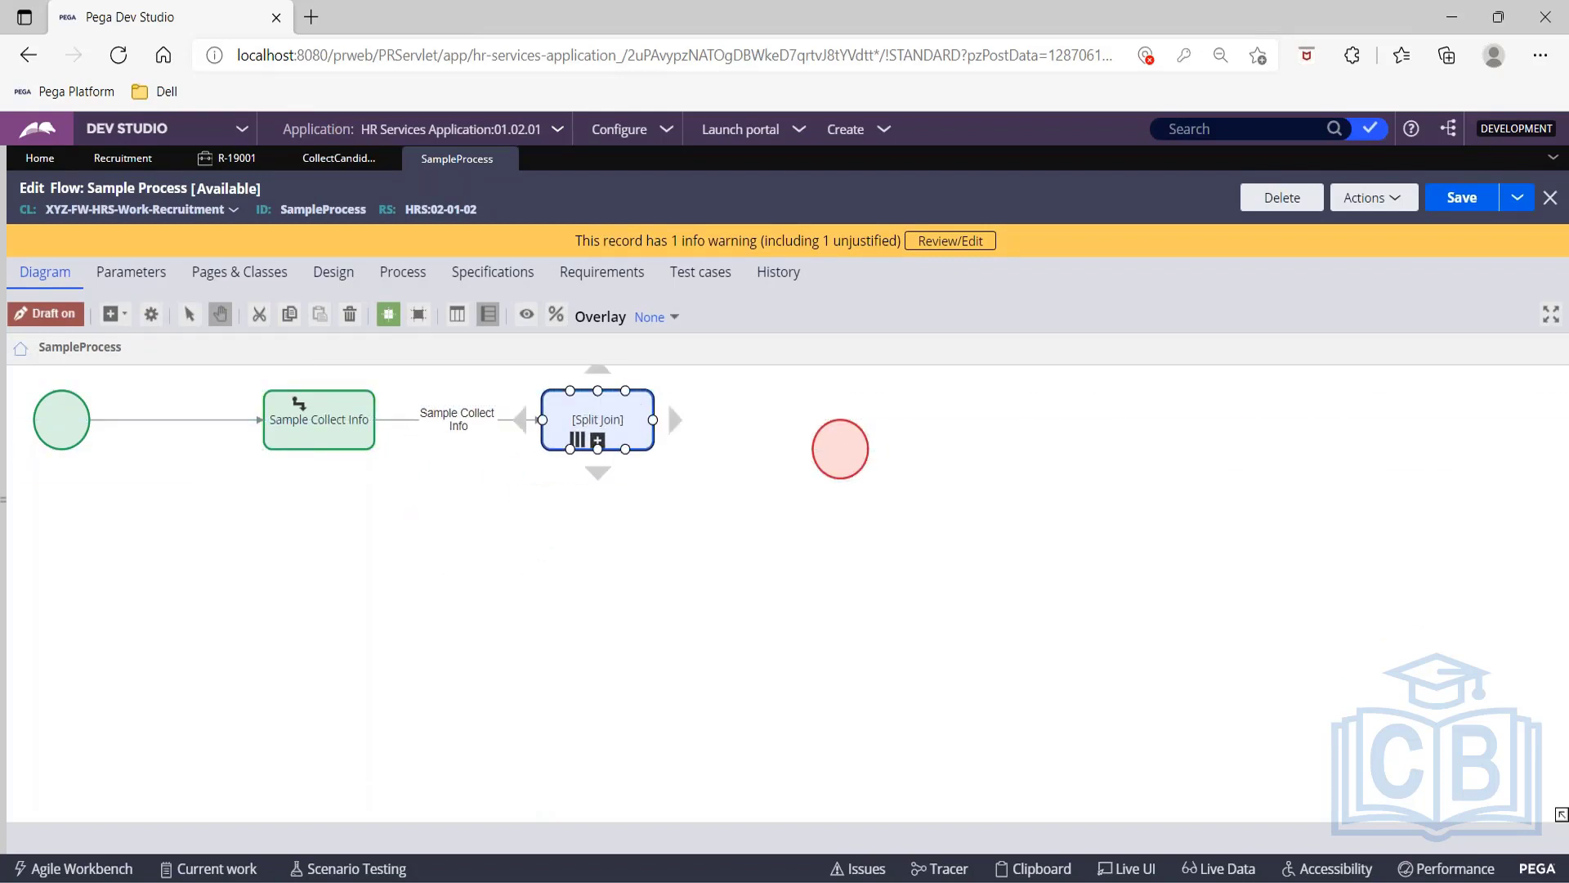
pyautogui.moveTo(848, 449); pyautogui.dragTo(1013, 425)
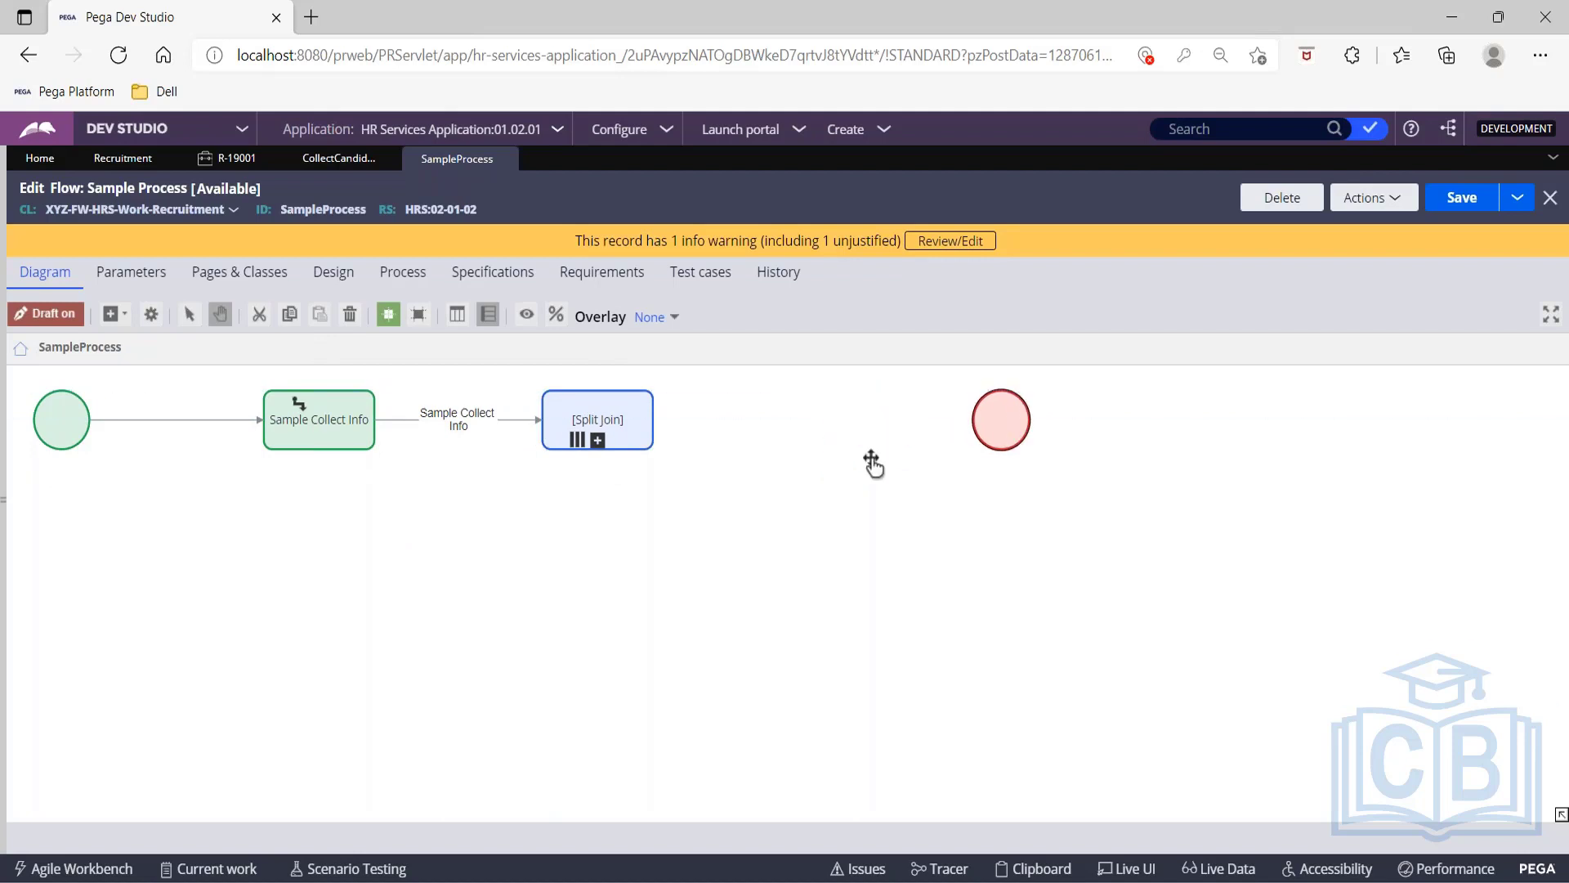
# Add an Assignment shape between the Split Join and the end shape, and connect it to both.
pyautogui.click(695, 560)
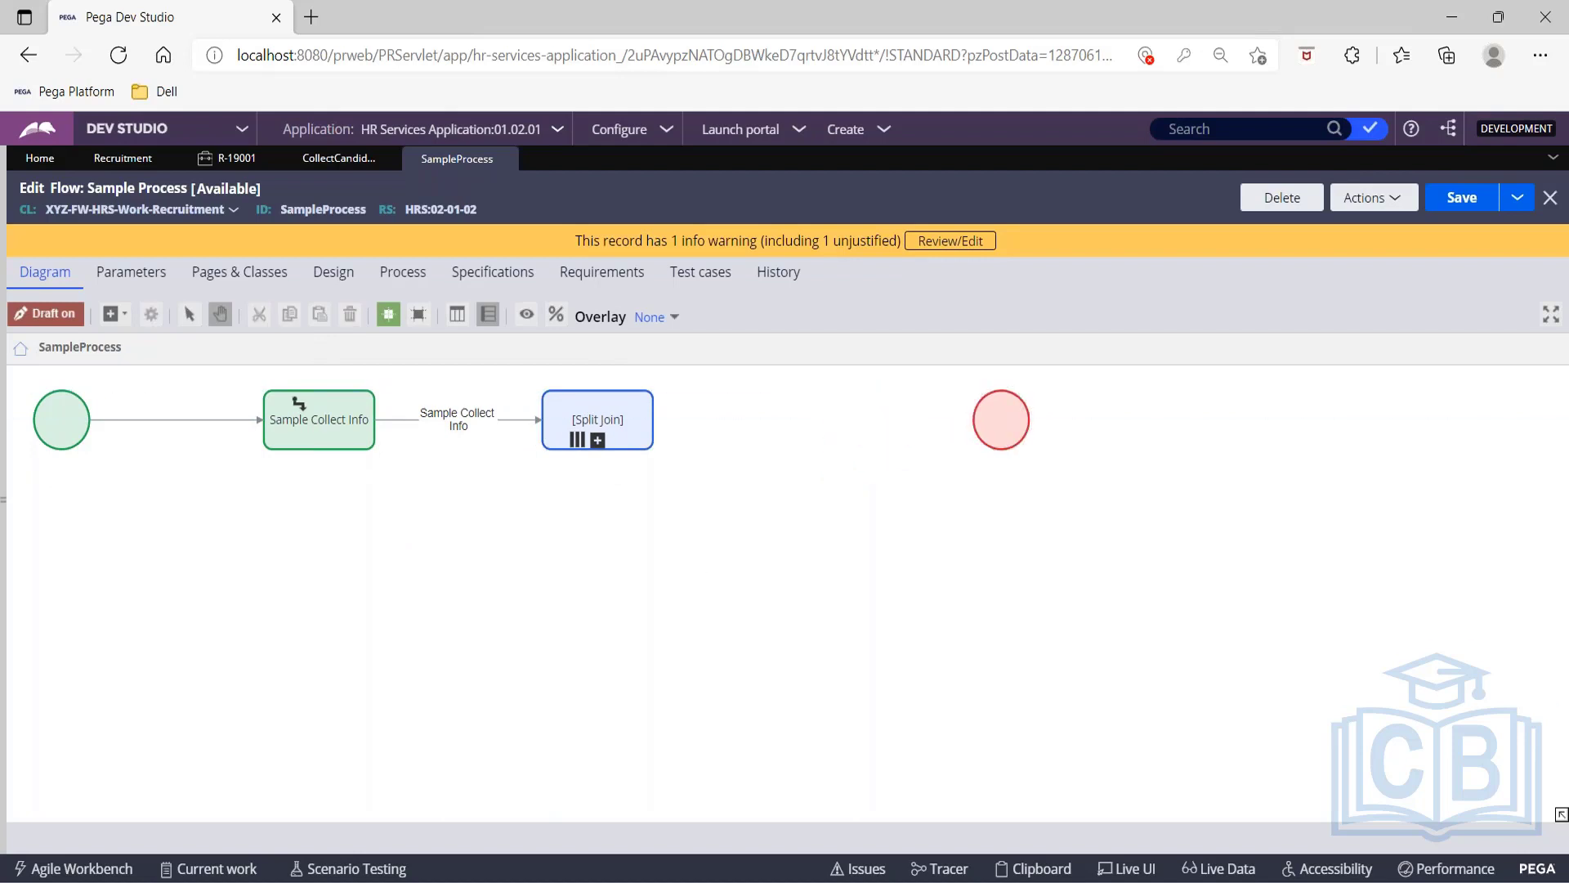
pyautogui.rightClick(696, 556)
pyautogui.moveTo(746, 567)
pyautogui.click(895, 570)
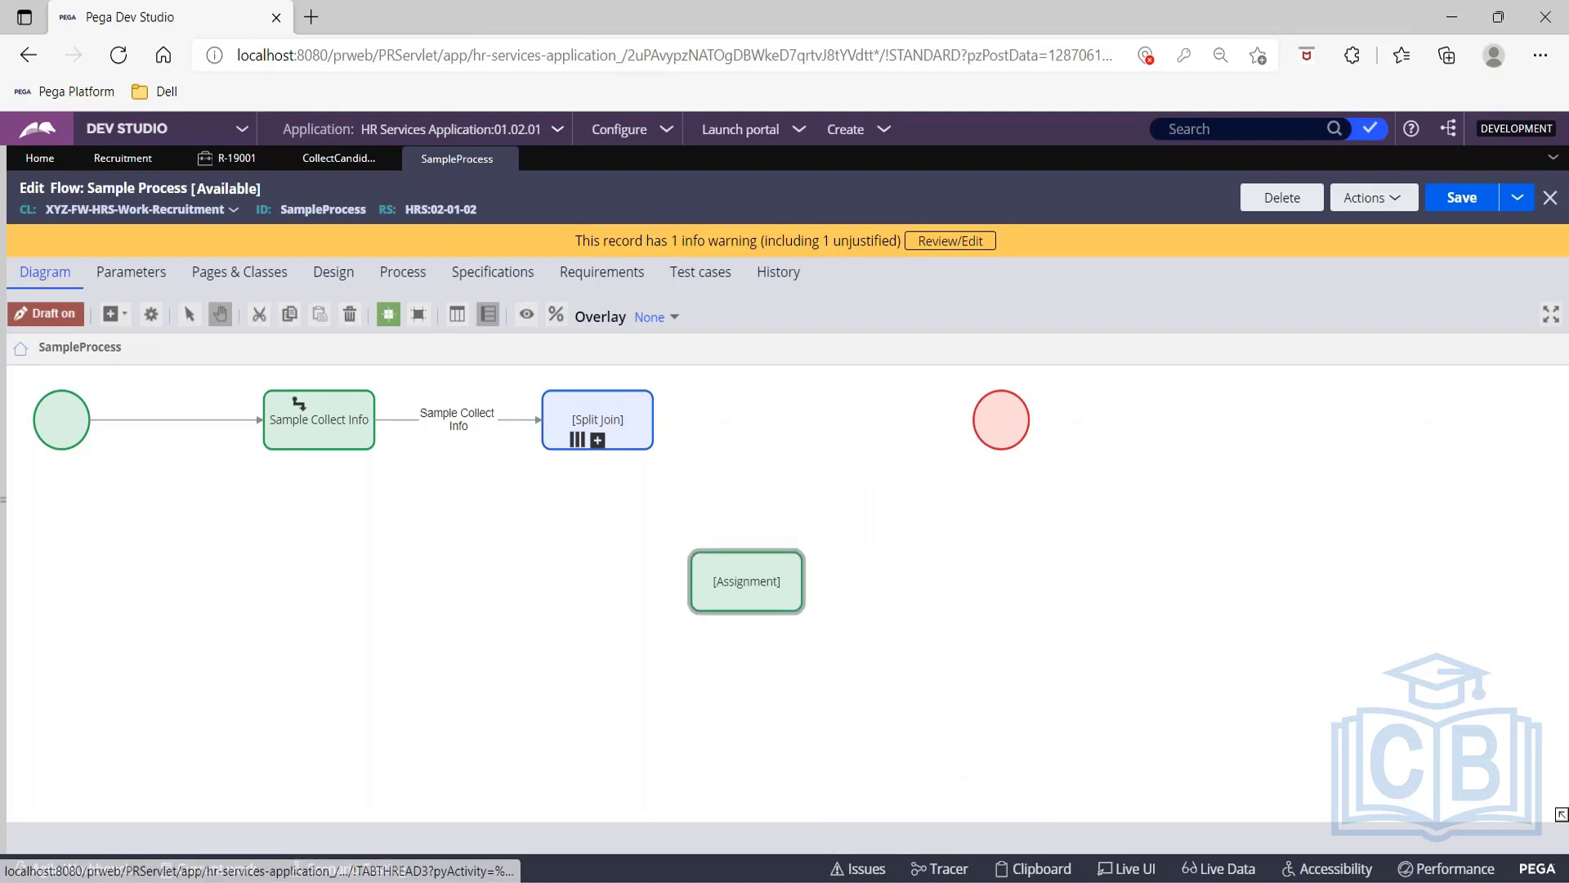
pyautogui.moveTo(765, 562)
pyautogui.mouseDown()
pyautogui.moveTo(854, 415)
pyautogui.moveTo(997, 419)
pyautogui.mouseUp()
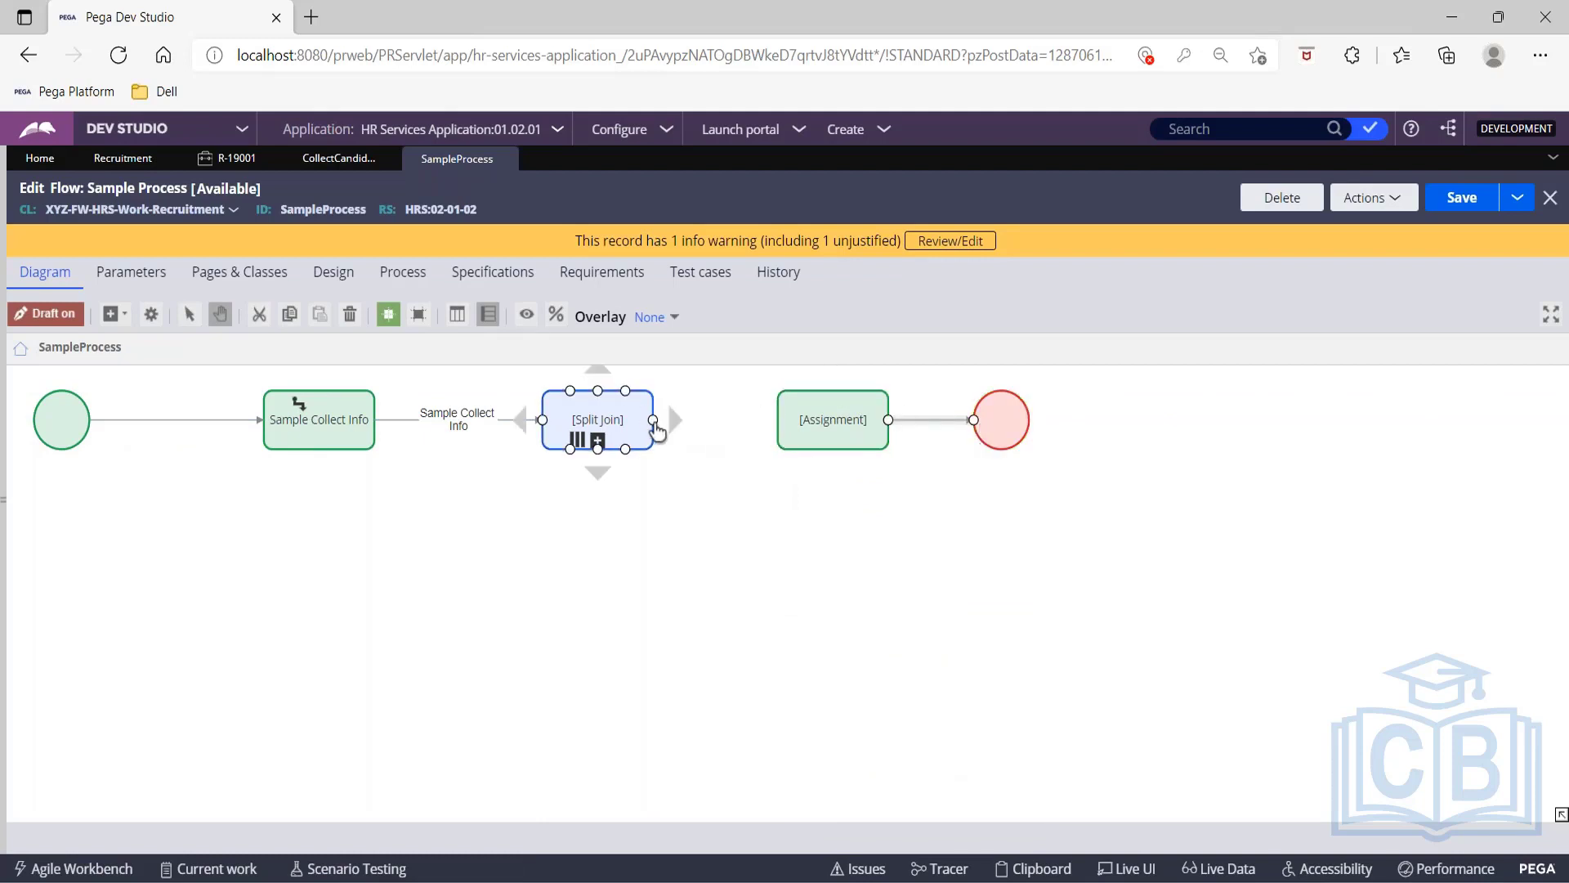
pyautogui.moveTo(653, 420); pyautogui.dragTo(818, 425)
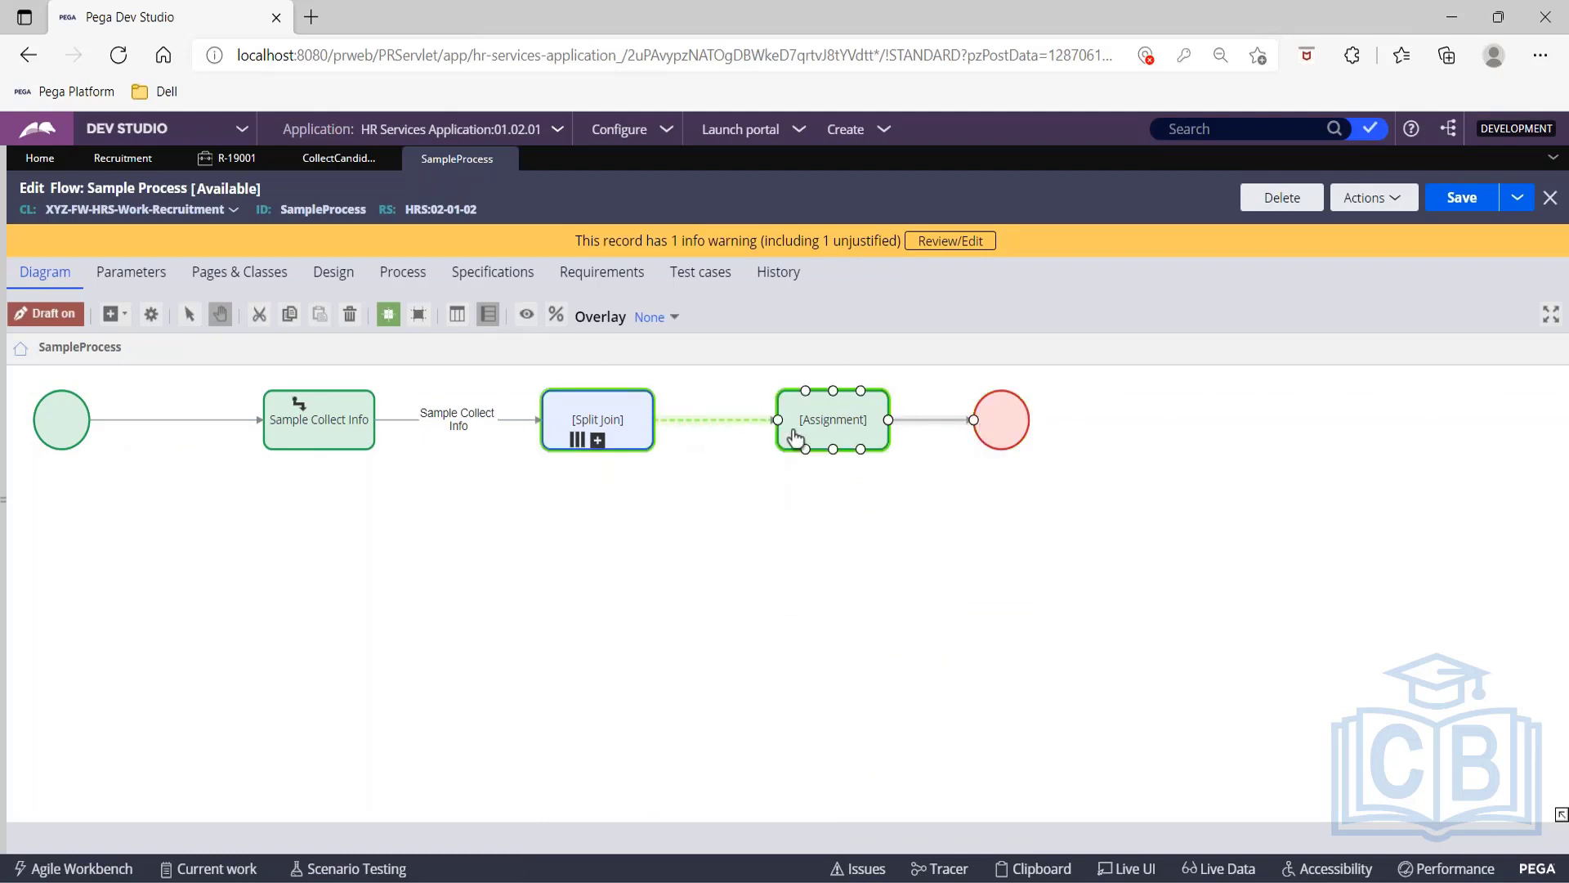
# Name the new assignment Post Subprocess and save the flow.
pyautogui.doubleClick(846, 427)
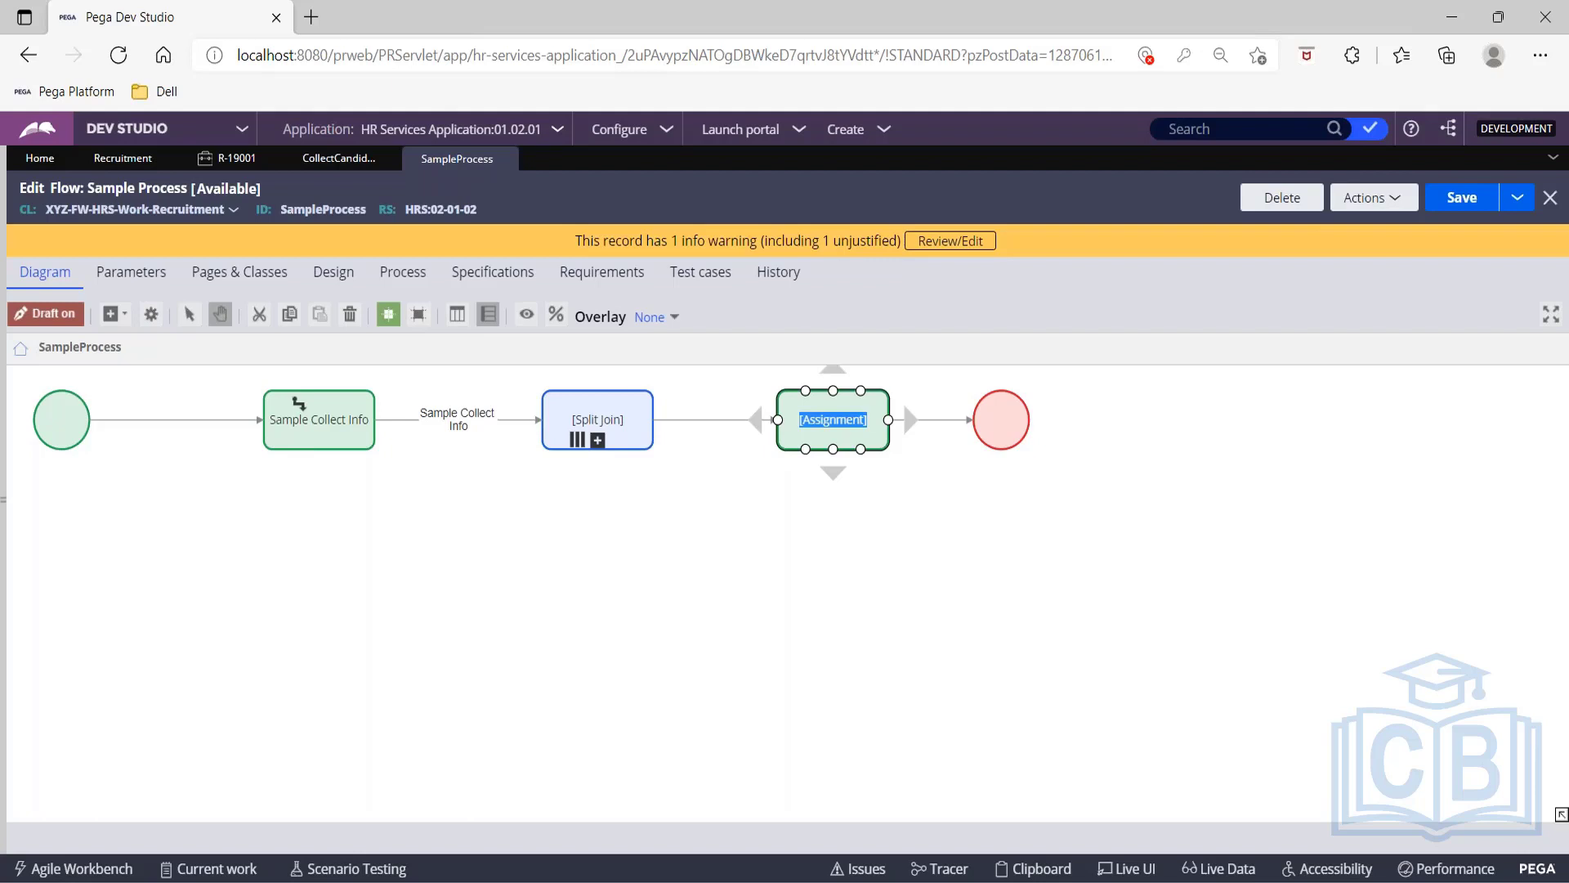
pyautogui.write('Post Subprocess A')
pyautogui.press('BackSpace')
pyautogui.press('BackSpace')
pyautogui.click(994, 535)
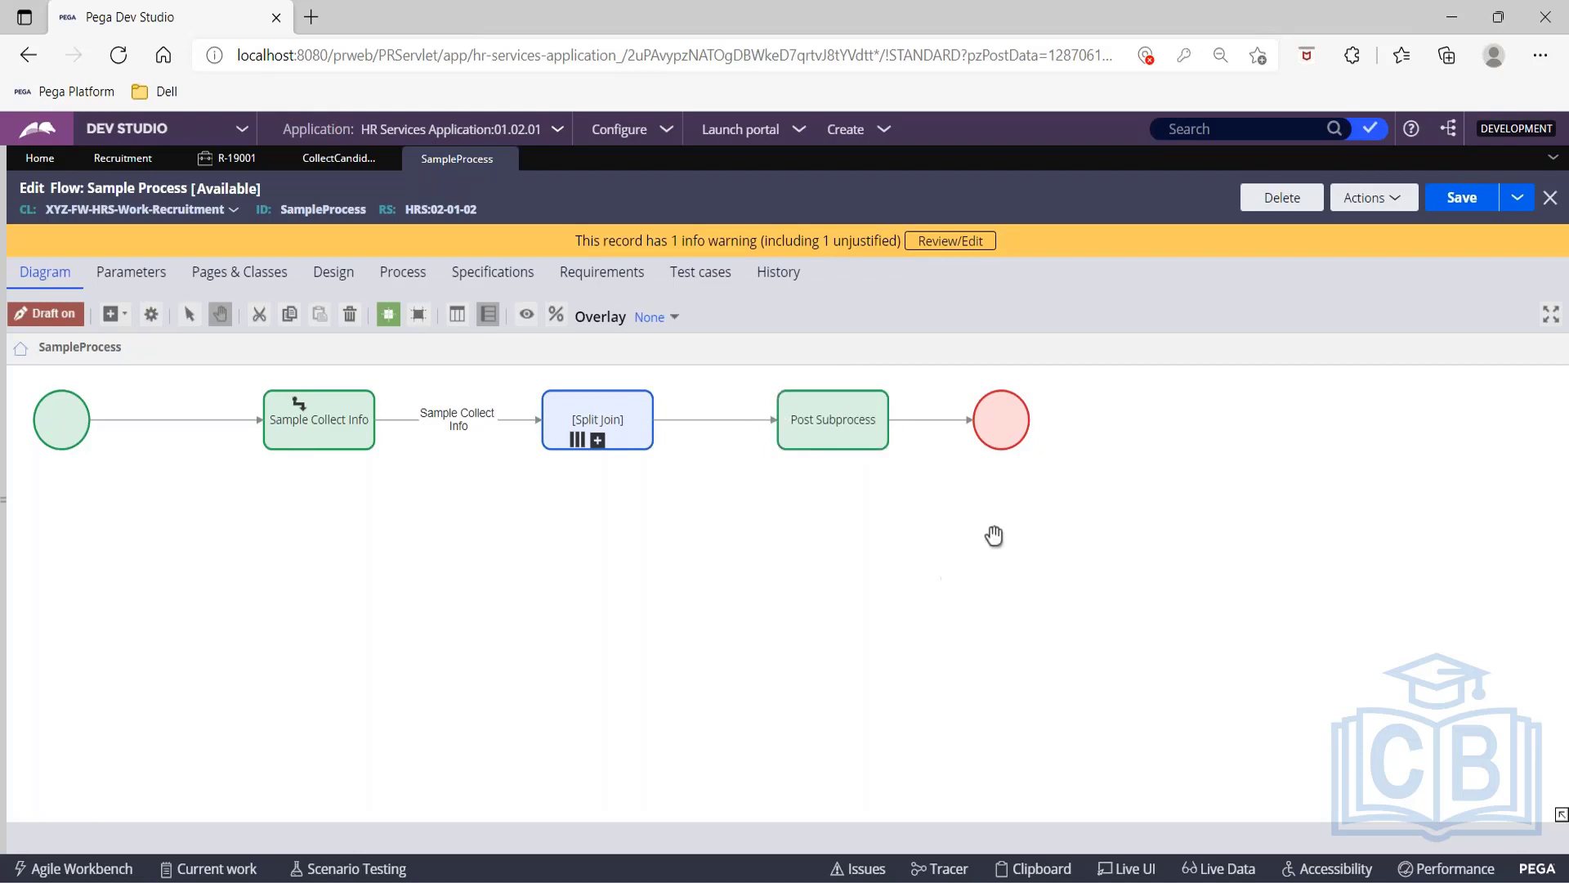
pyautogui.click(1436, 209)
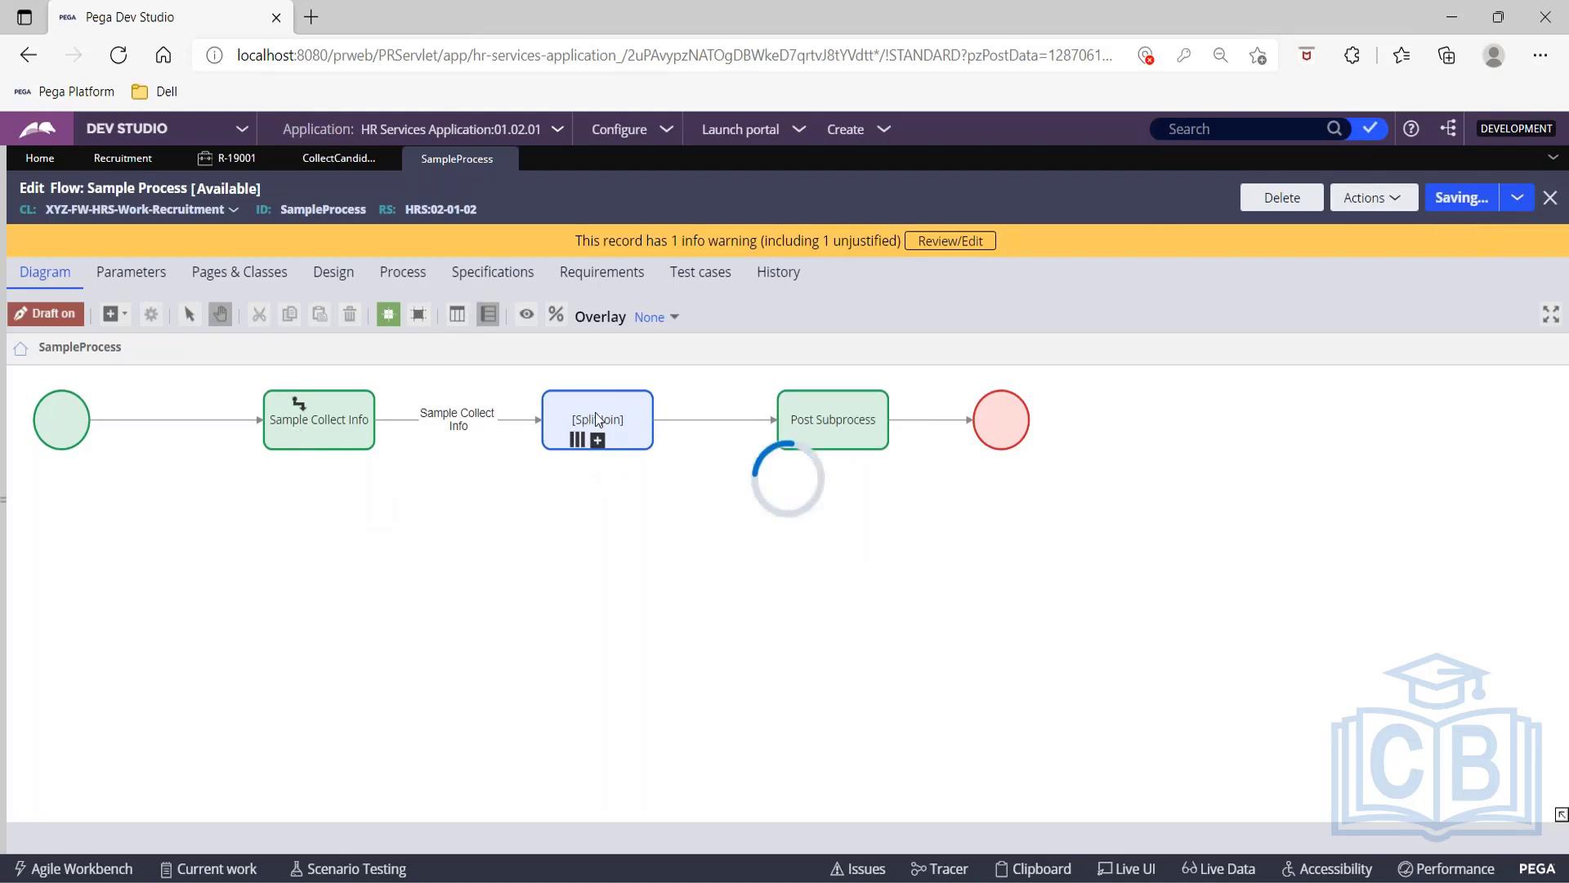
# Review the Split Join's linked subprocess flows and its join condition, and save the flow again.
pyautogui.click(580, 441)
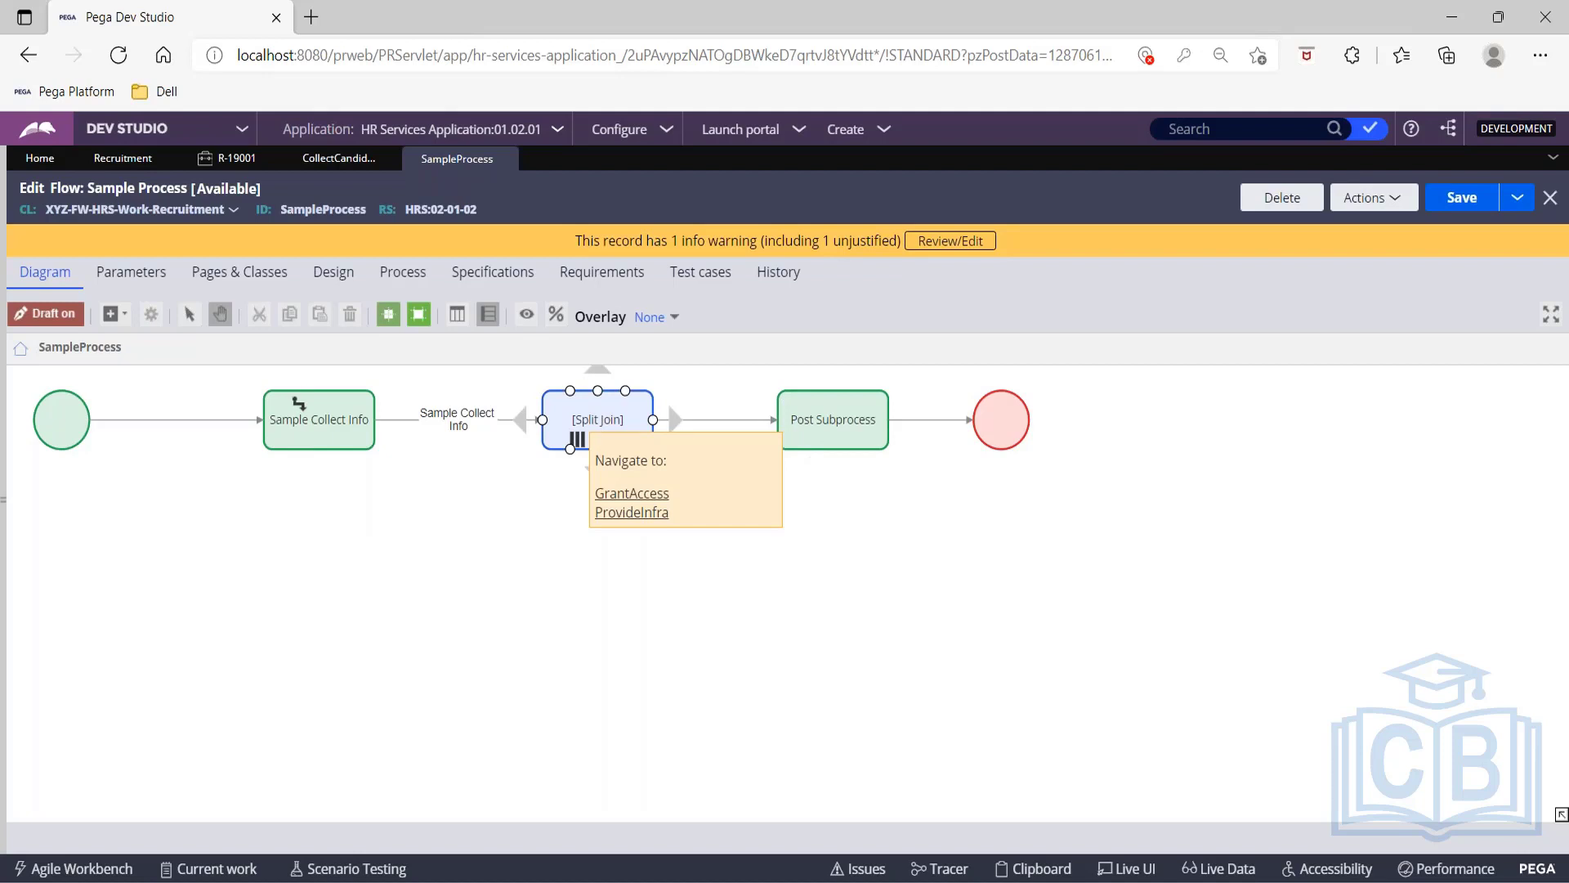
pyautogui.click(743, 455)
pyautogui.click(623, 409)
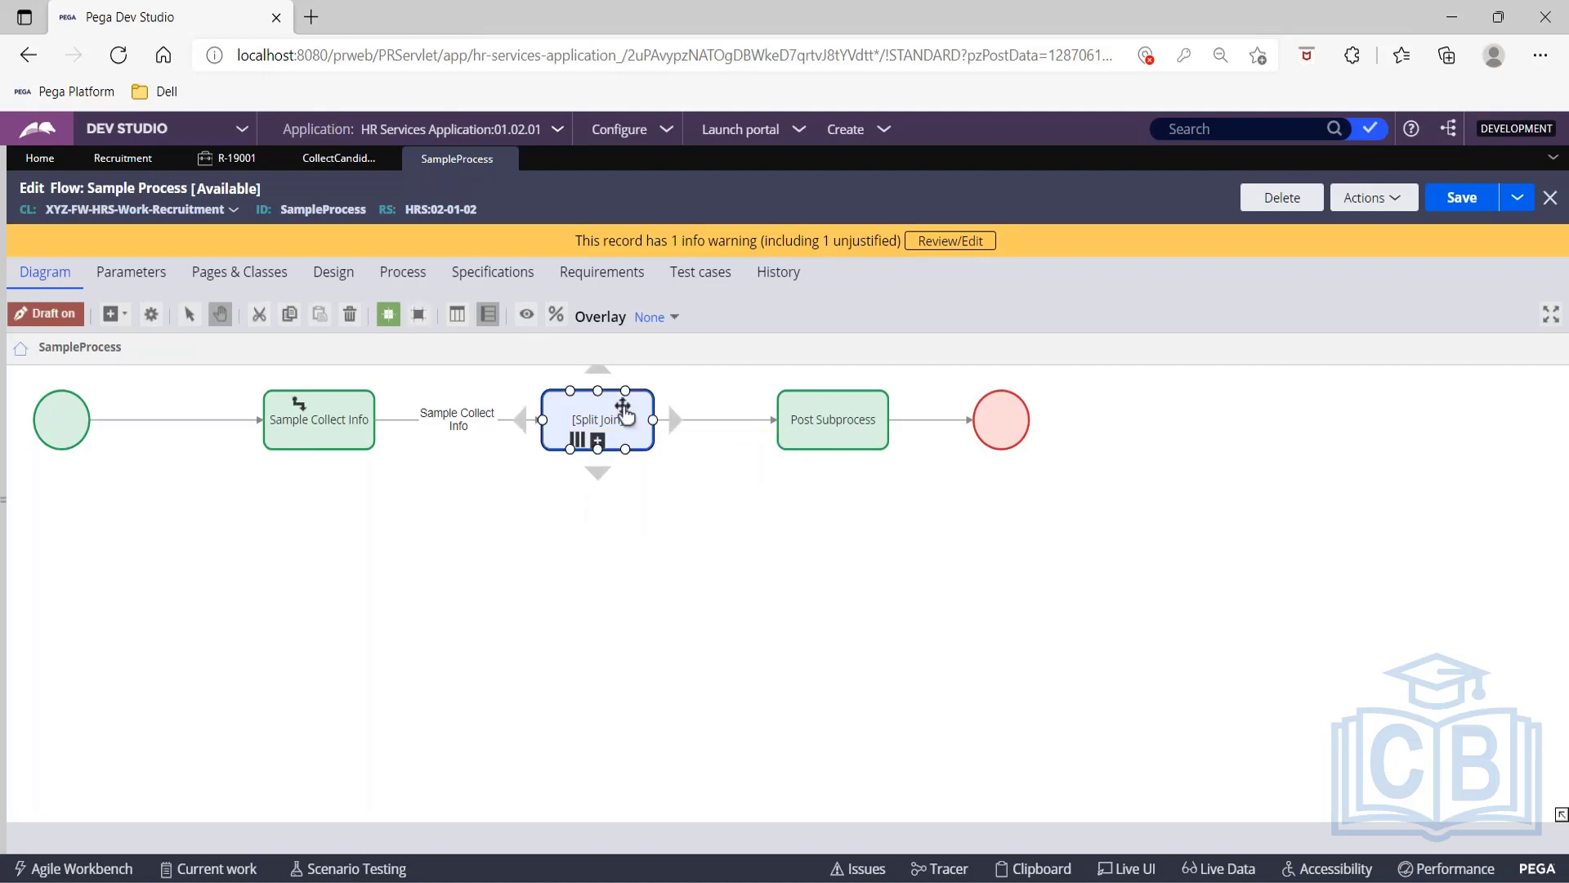
pyautogui.doubleClick(624, 413)
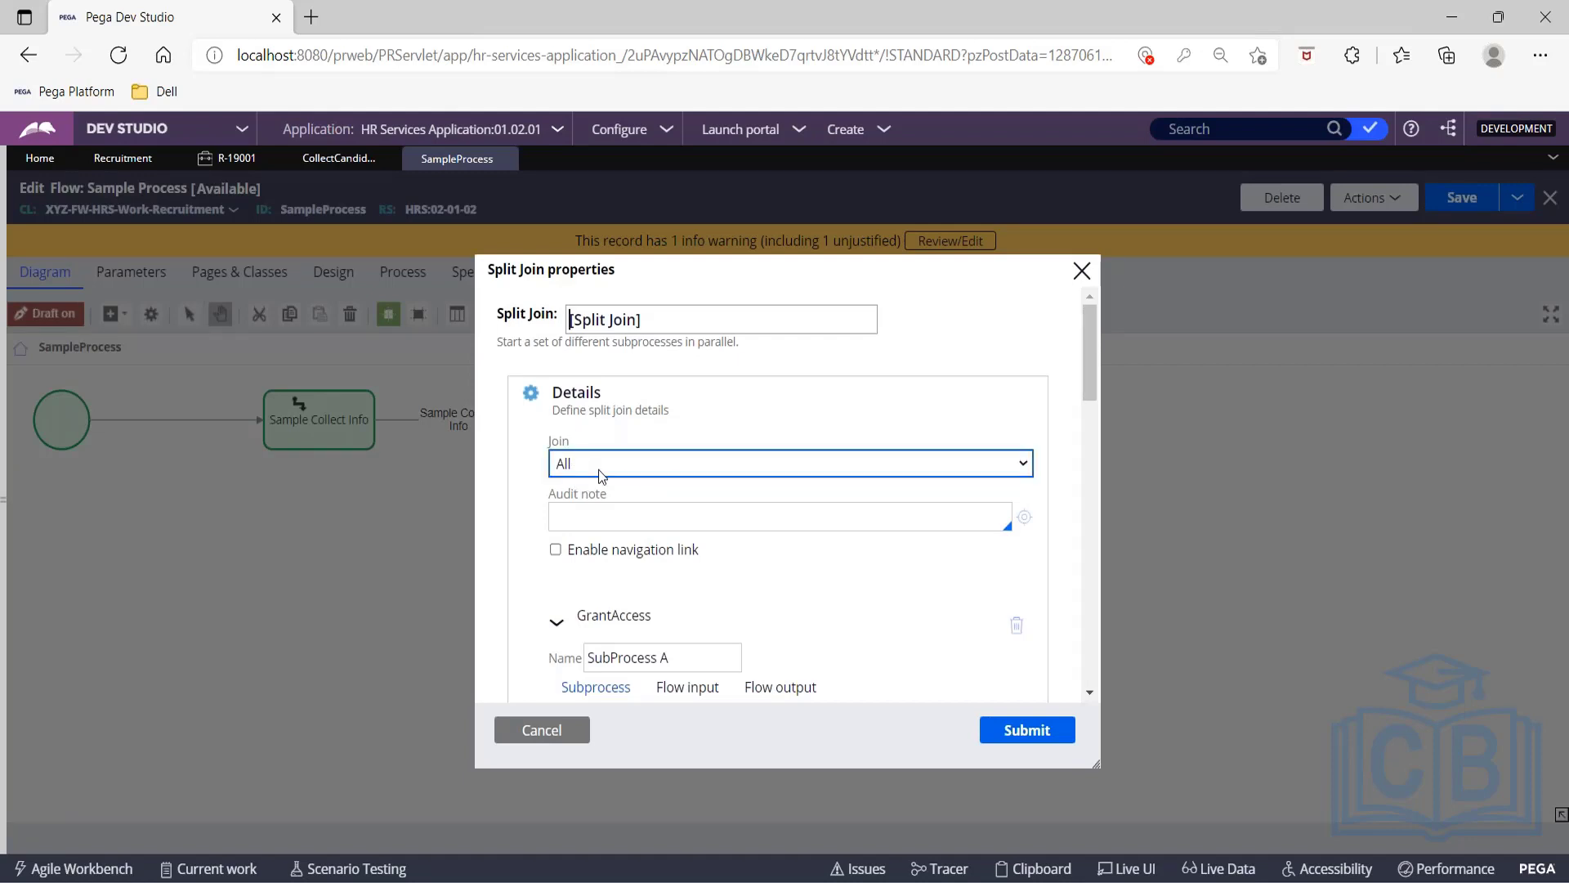
pyautogui.click(1018, 727)
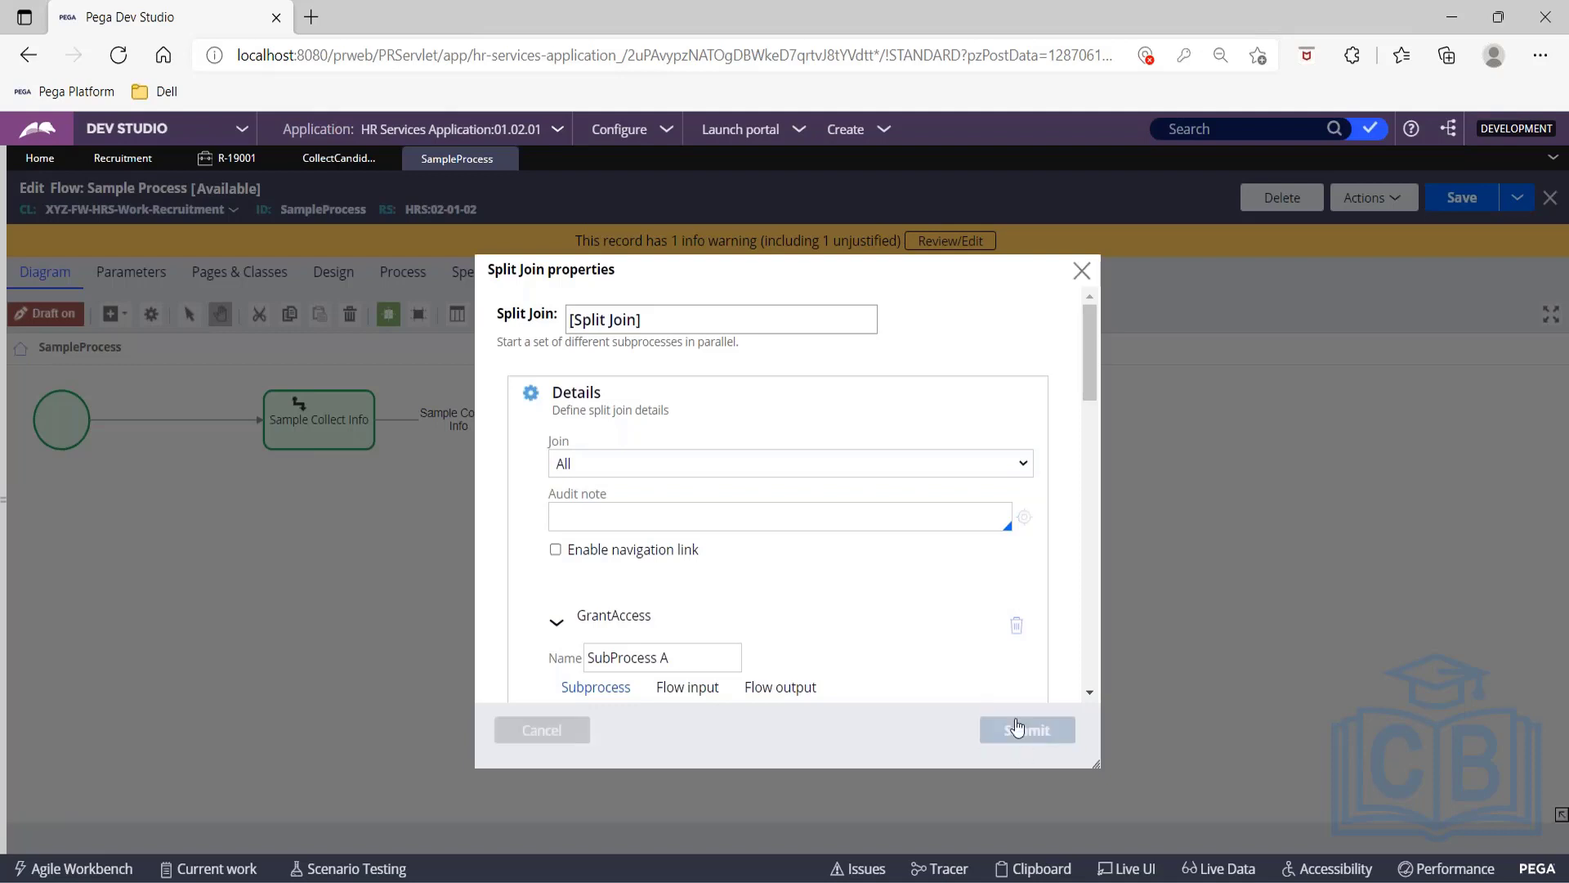
pyautogui.click(1463, 198)
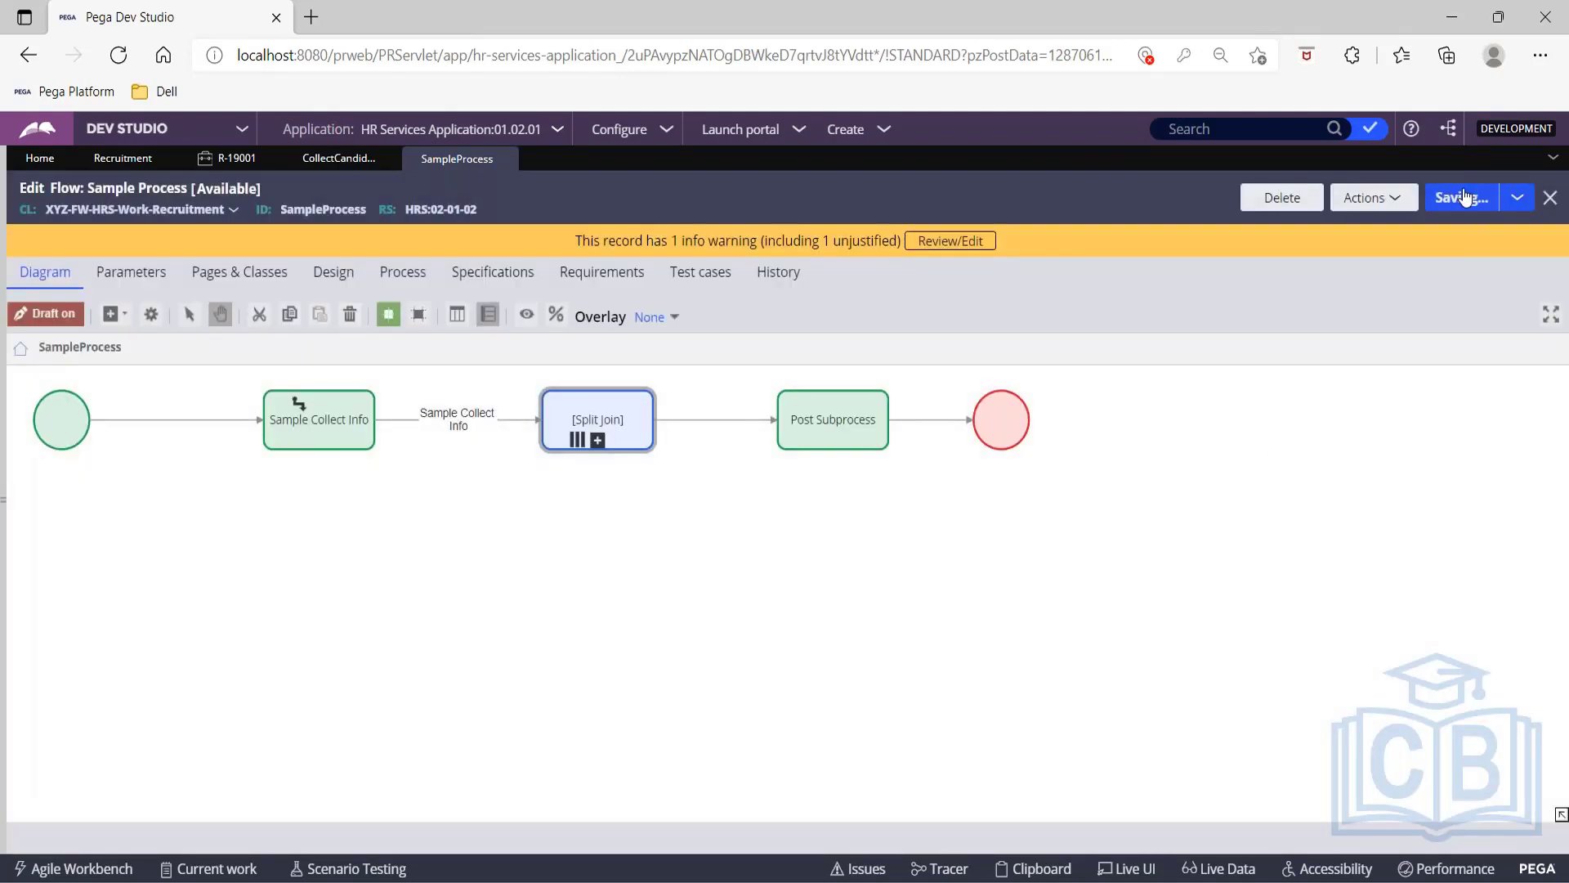
# Refresh the Recruitment case type to load the updated Sample Process steps.
pyautogui.click(112, 161)
pyautogui.click(1312, 193)
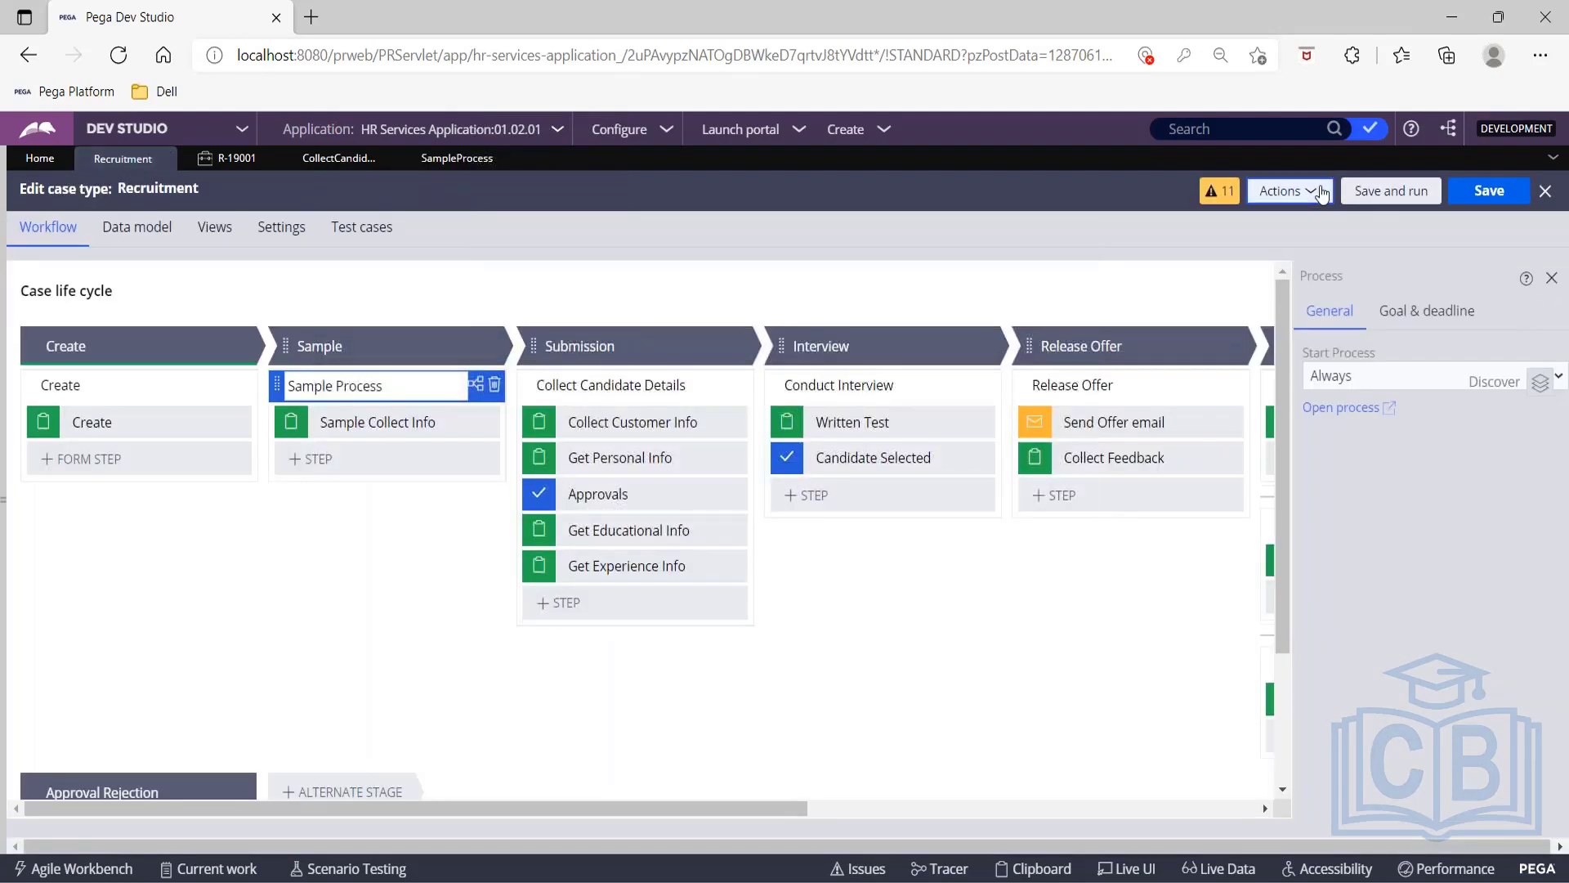
pyautogui.click(1237, 270)
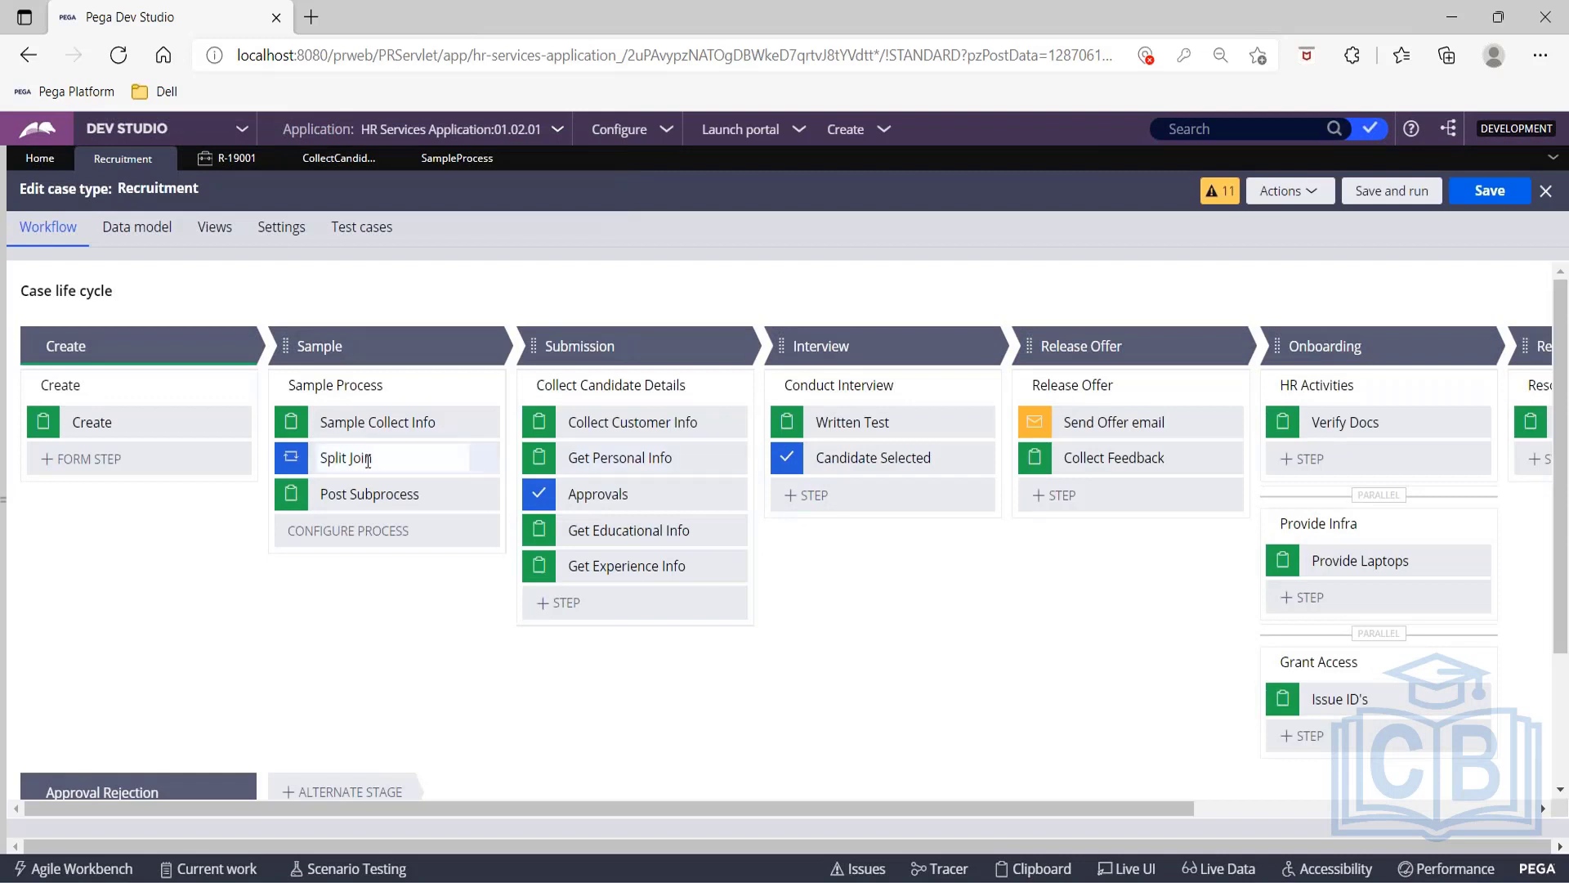
# Save and run a new Recruitment case, submit its blank Create form, and advance past Sample Collect Info.
pyautogui.click(1368, 194)
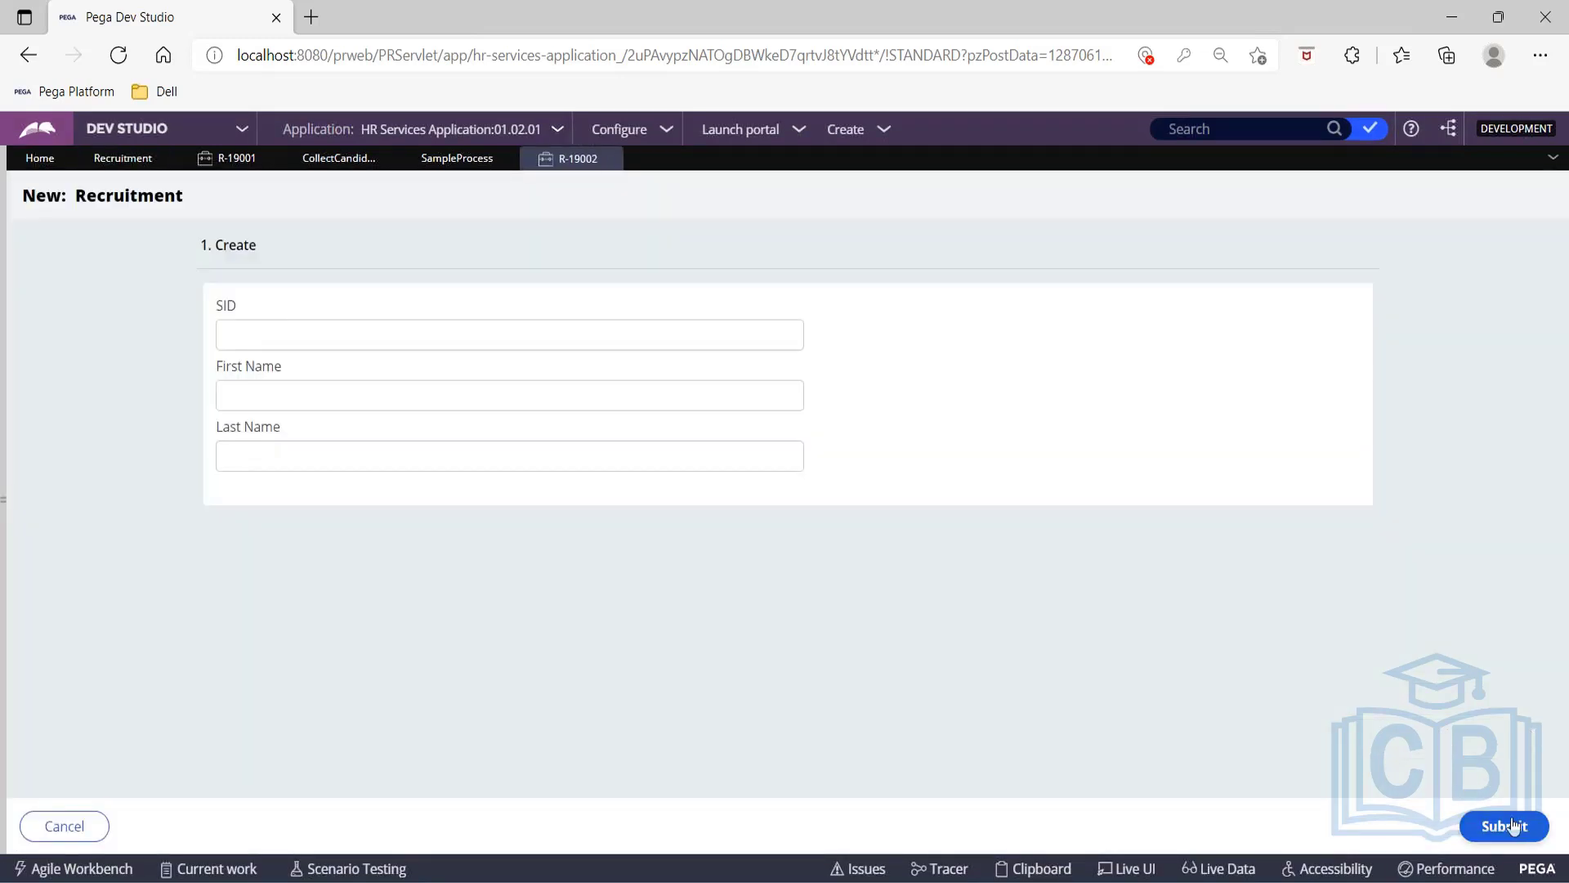
pyautogui.click(1514, 827)
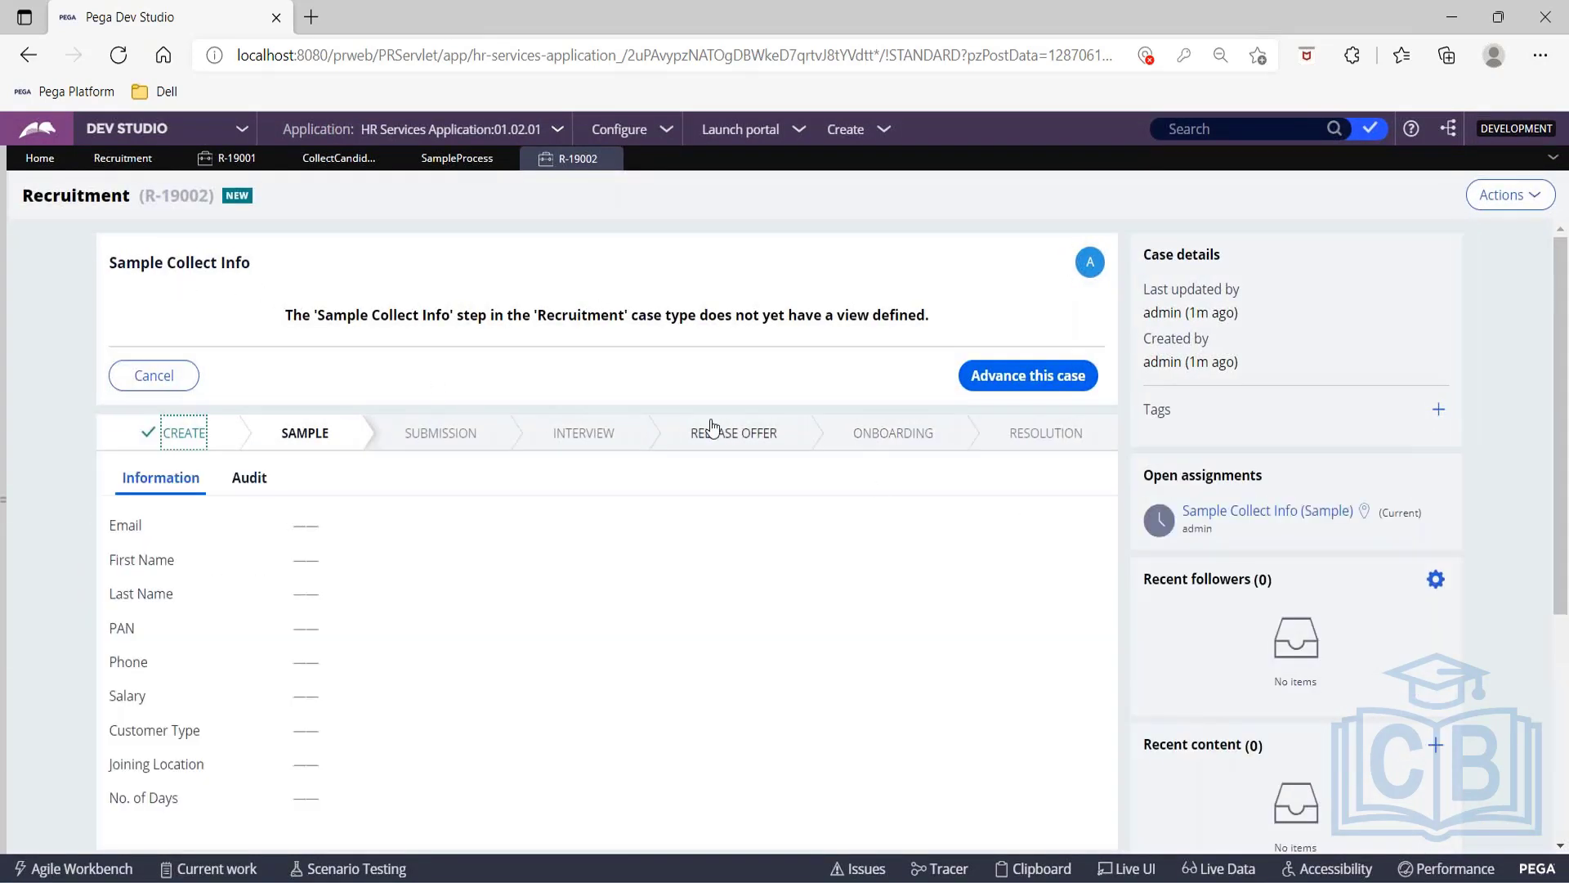
pyautogui.click(1022, 380)
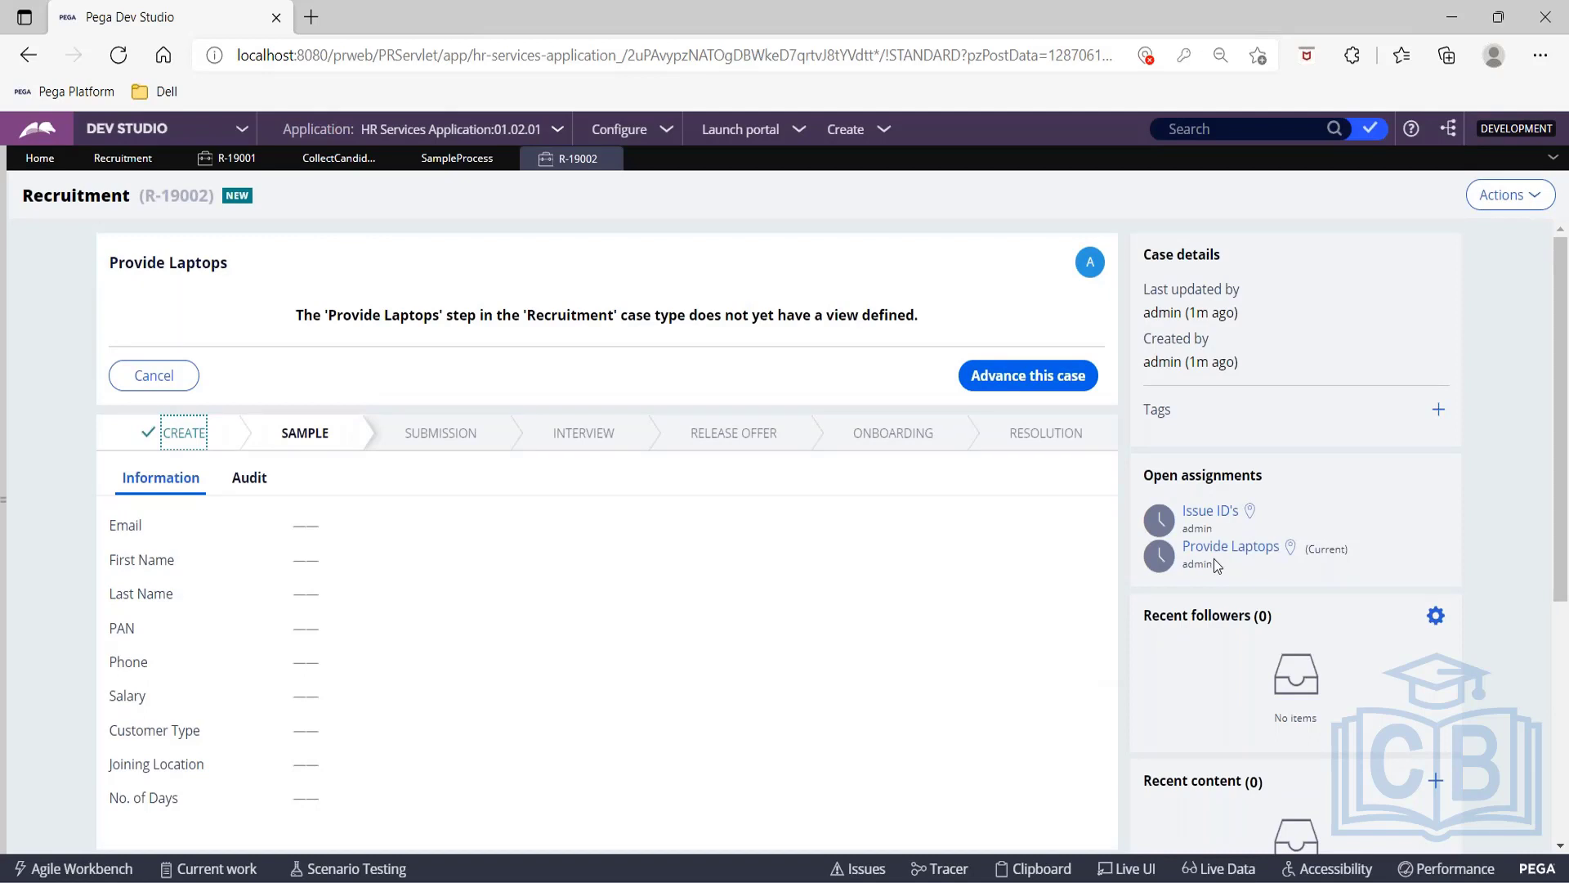
# Advance the case past Provide Laptops, open its remaining Issue ID's assignment, and advance that to reach Post Subprocess.
pyautogui.click(1028, 375)
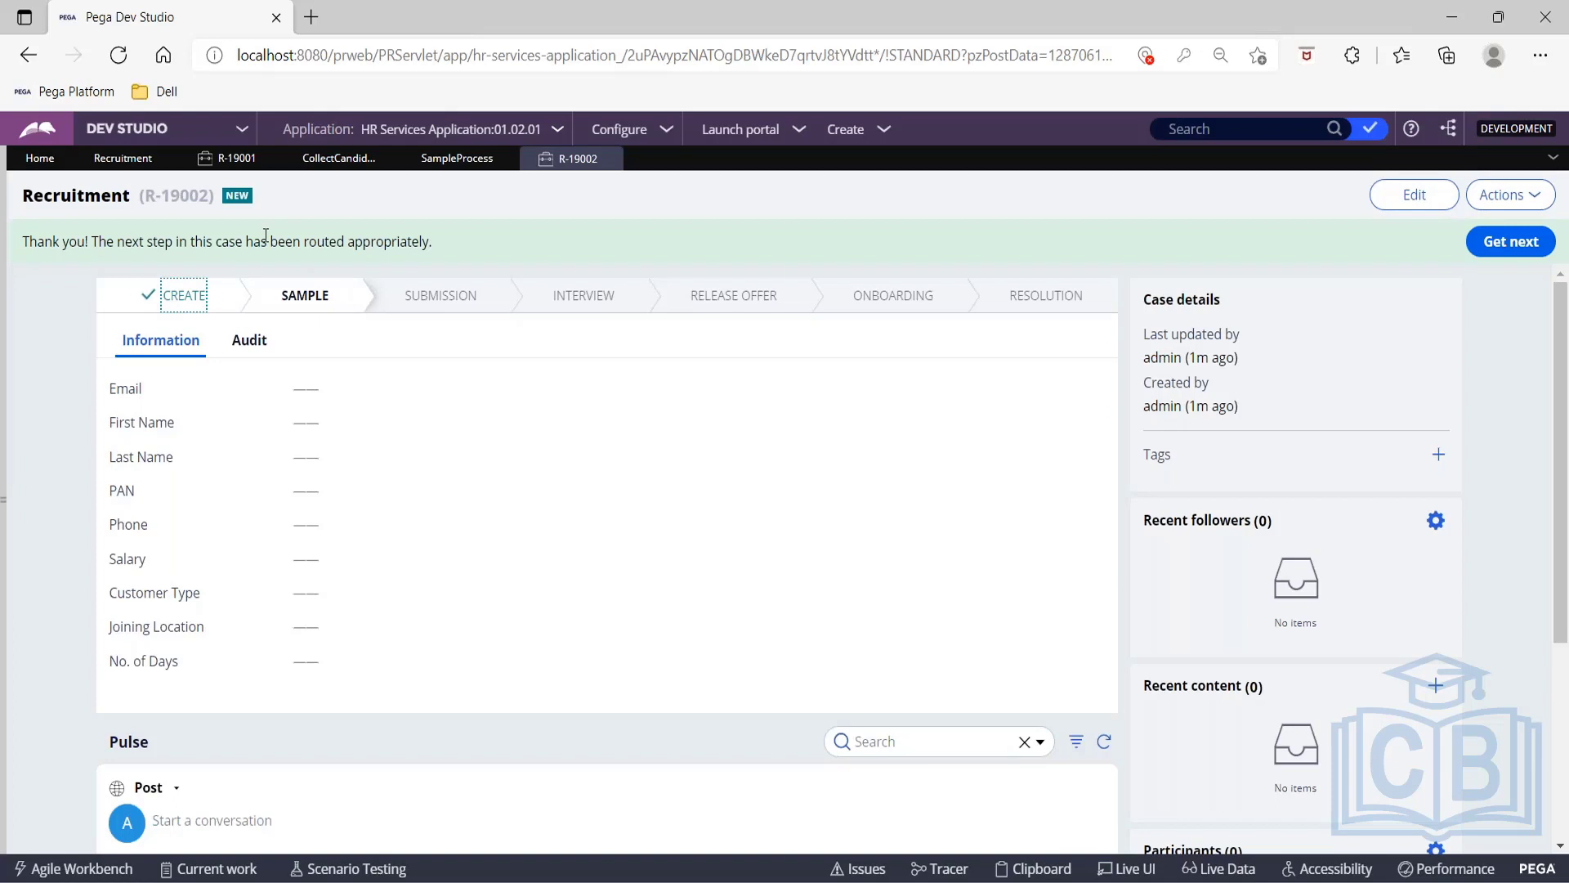
pyautogui.click(1525, 195)
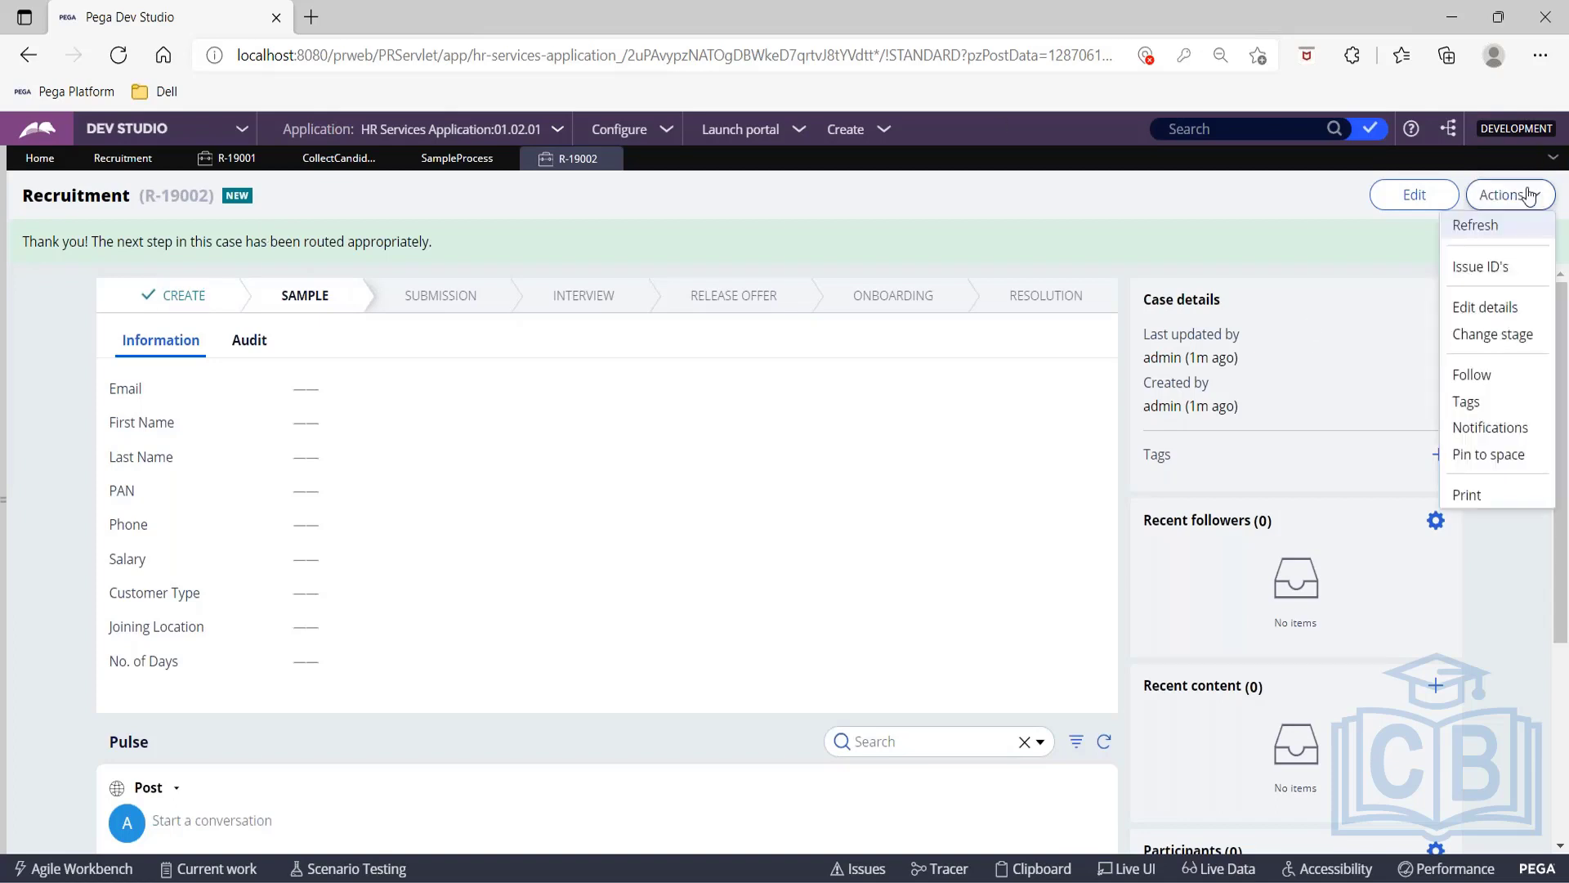
pyautogui.click(1478, 267)
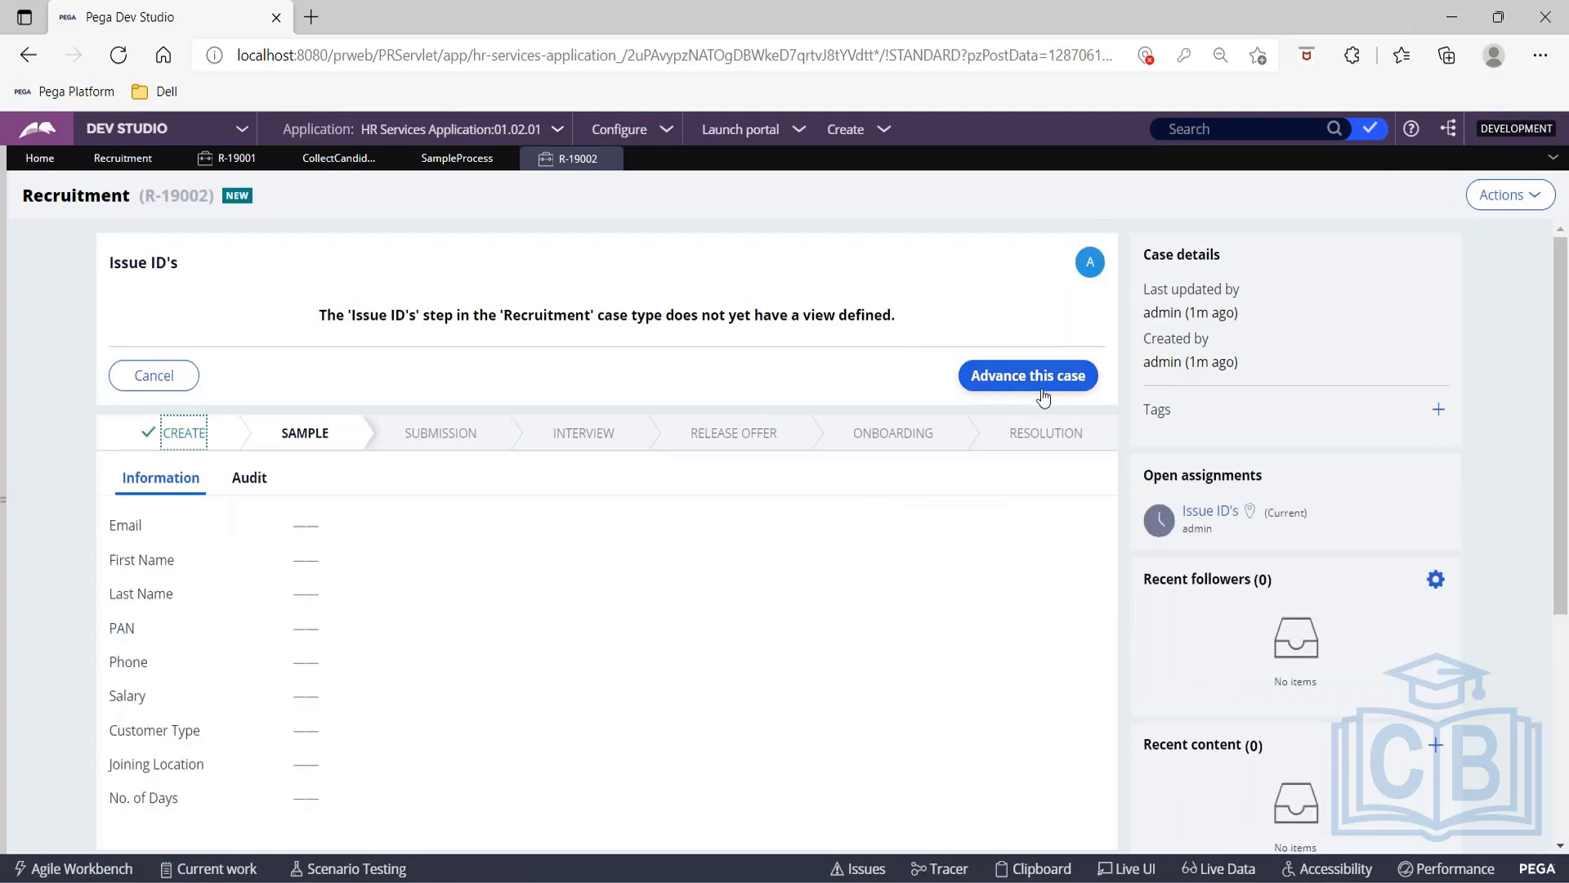
pyautogui.click(1043, 396)
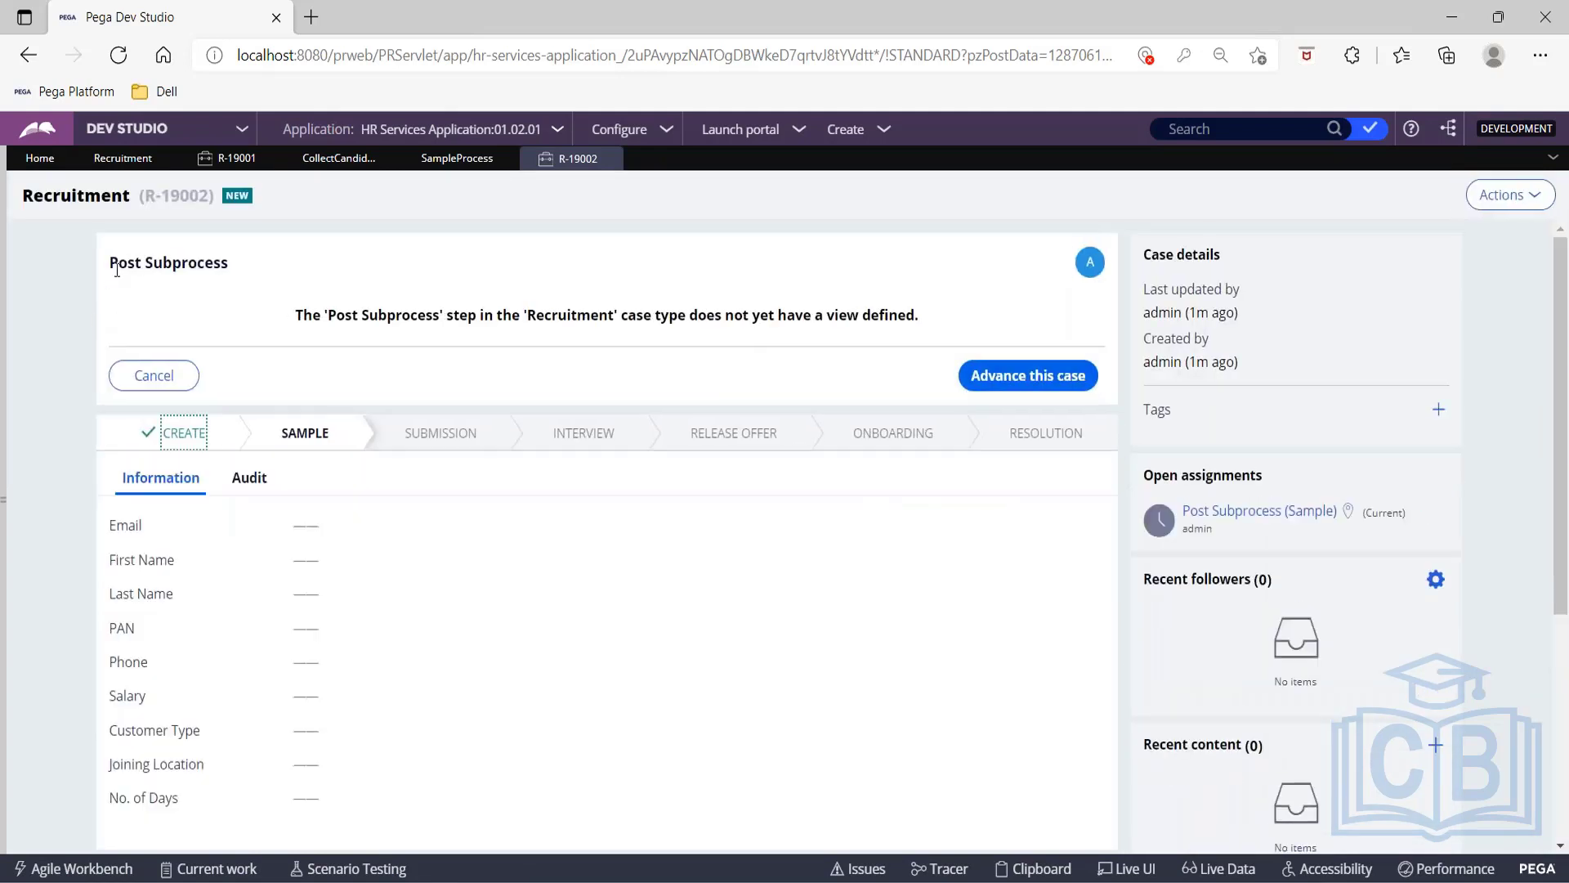
pyautogui.moveTo(117, 269); pyautogui.dragTo(272, 274)
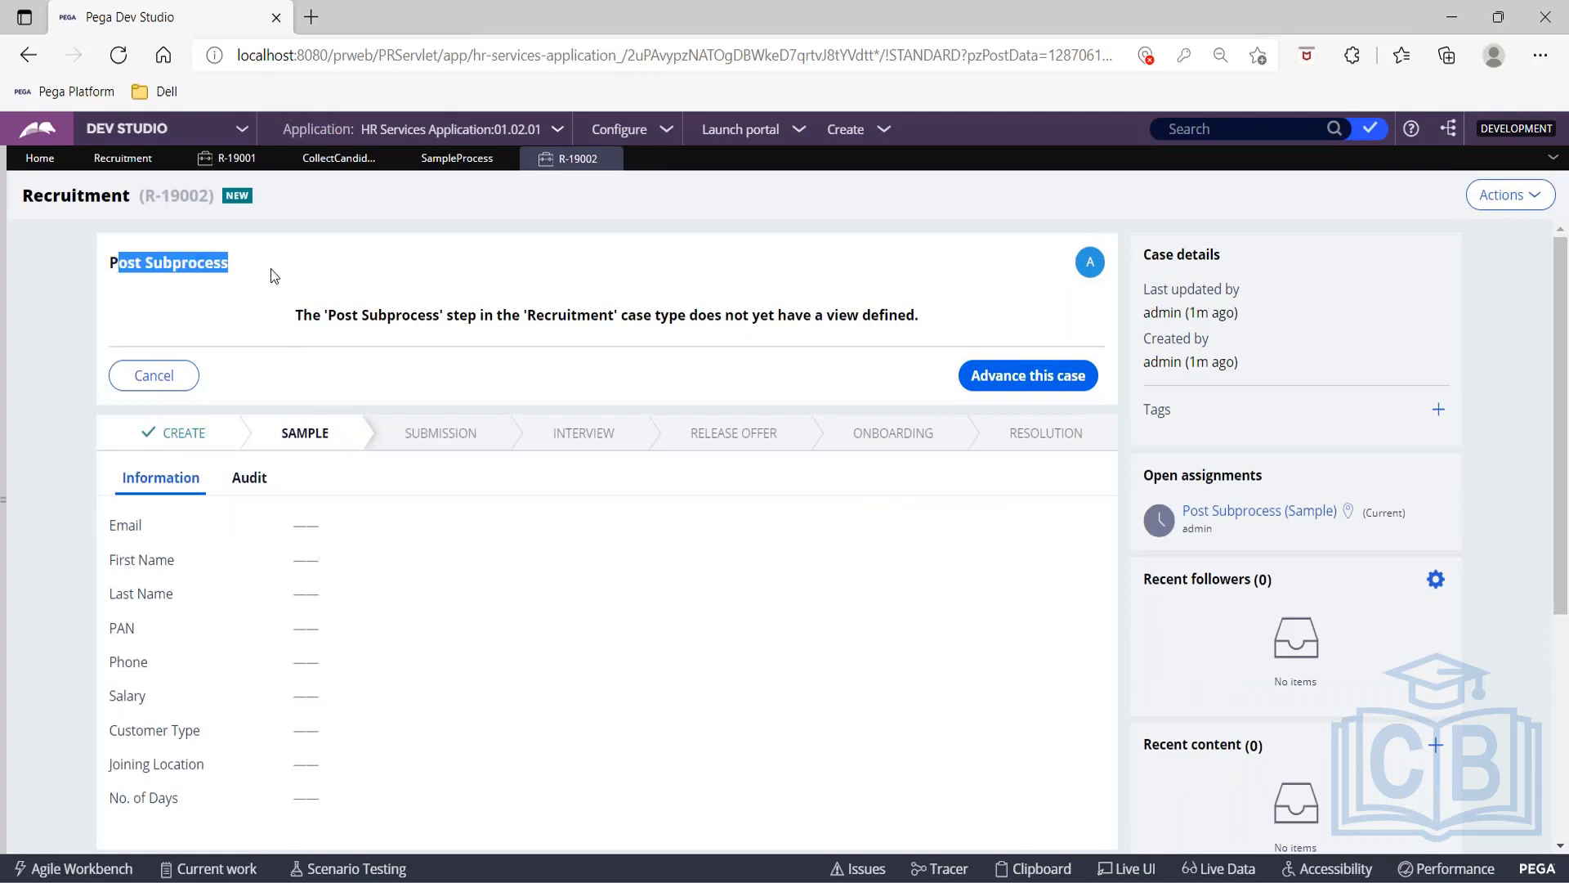
# In the SampleProcess flow, set the Split Join's join condition to Any, submit its properties, and save the flow.
pyautogui.click(121, 160)
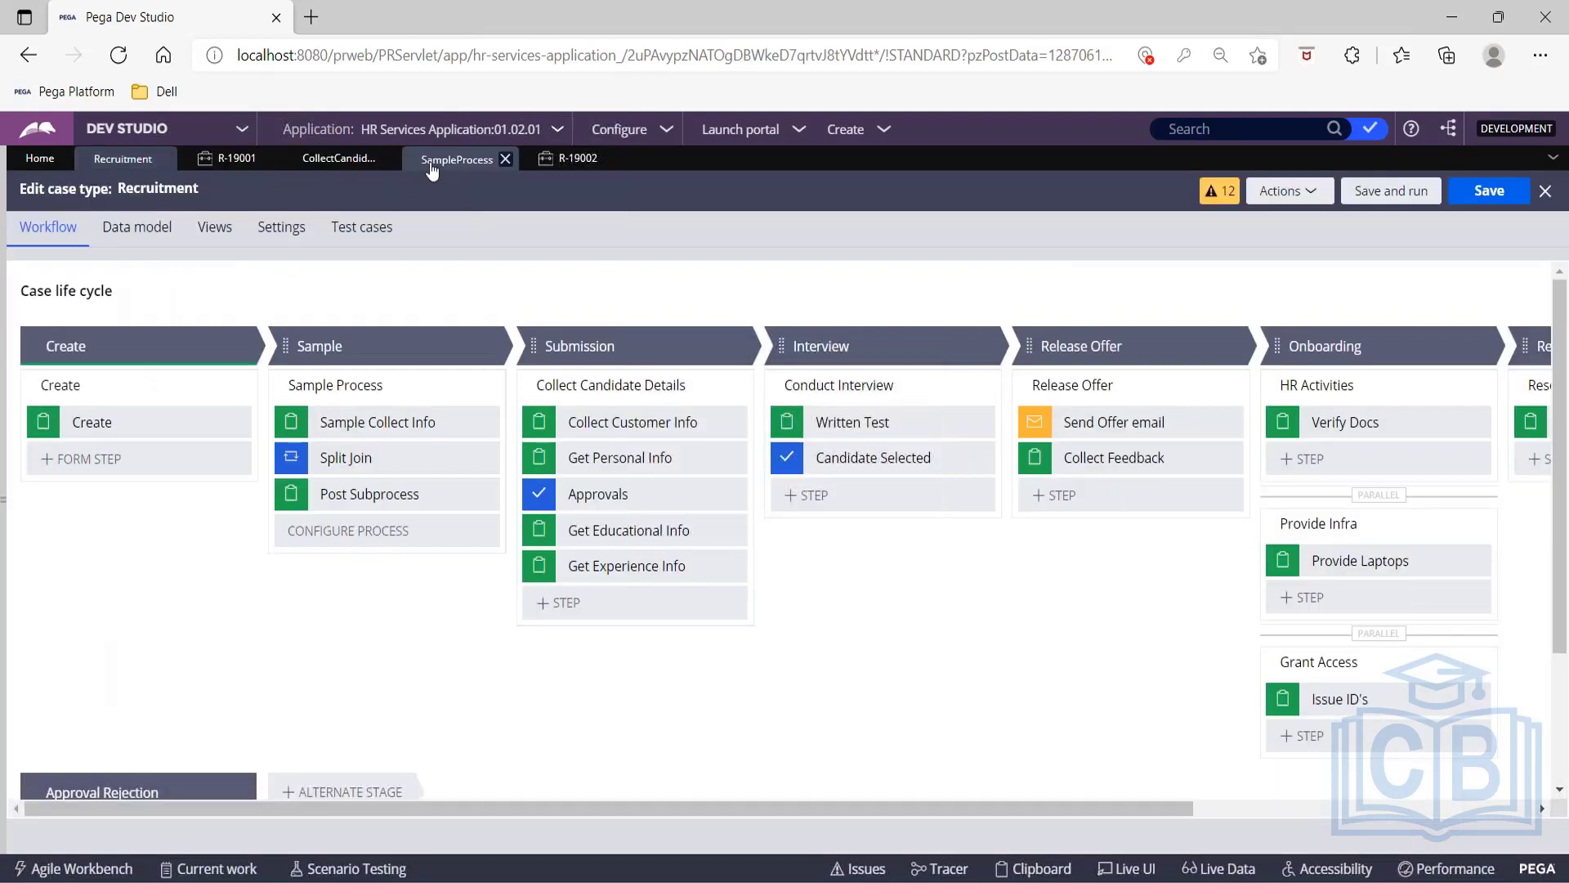
pyautogui.click(432, 168)
pyautogui.click(338, 159)
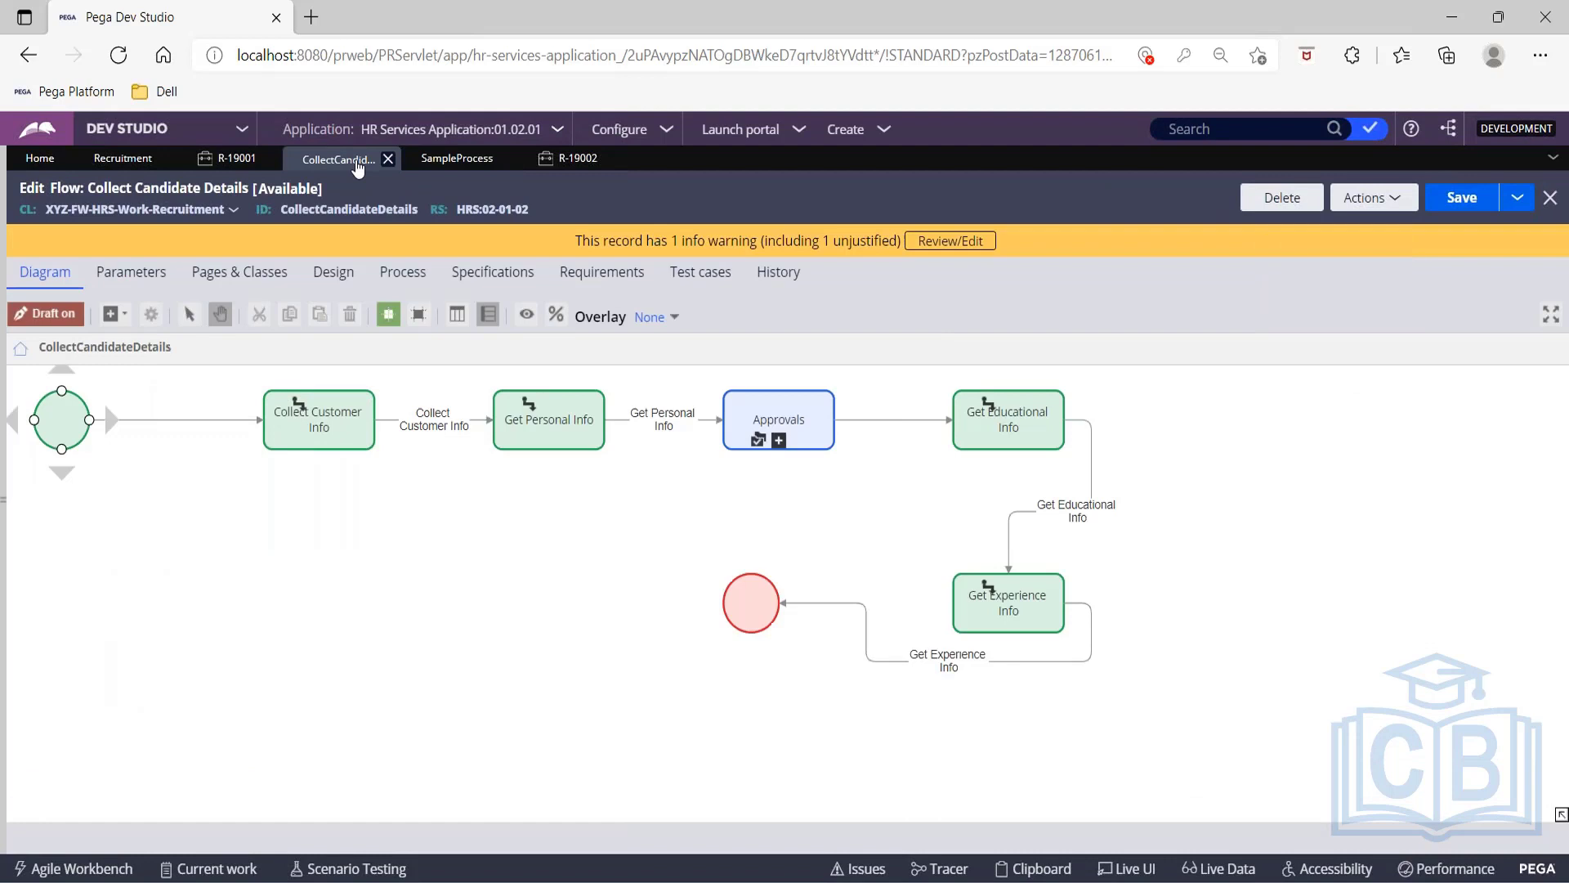
pyautogui.click(463, 160)
pyautogui.click(621, 439)
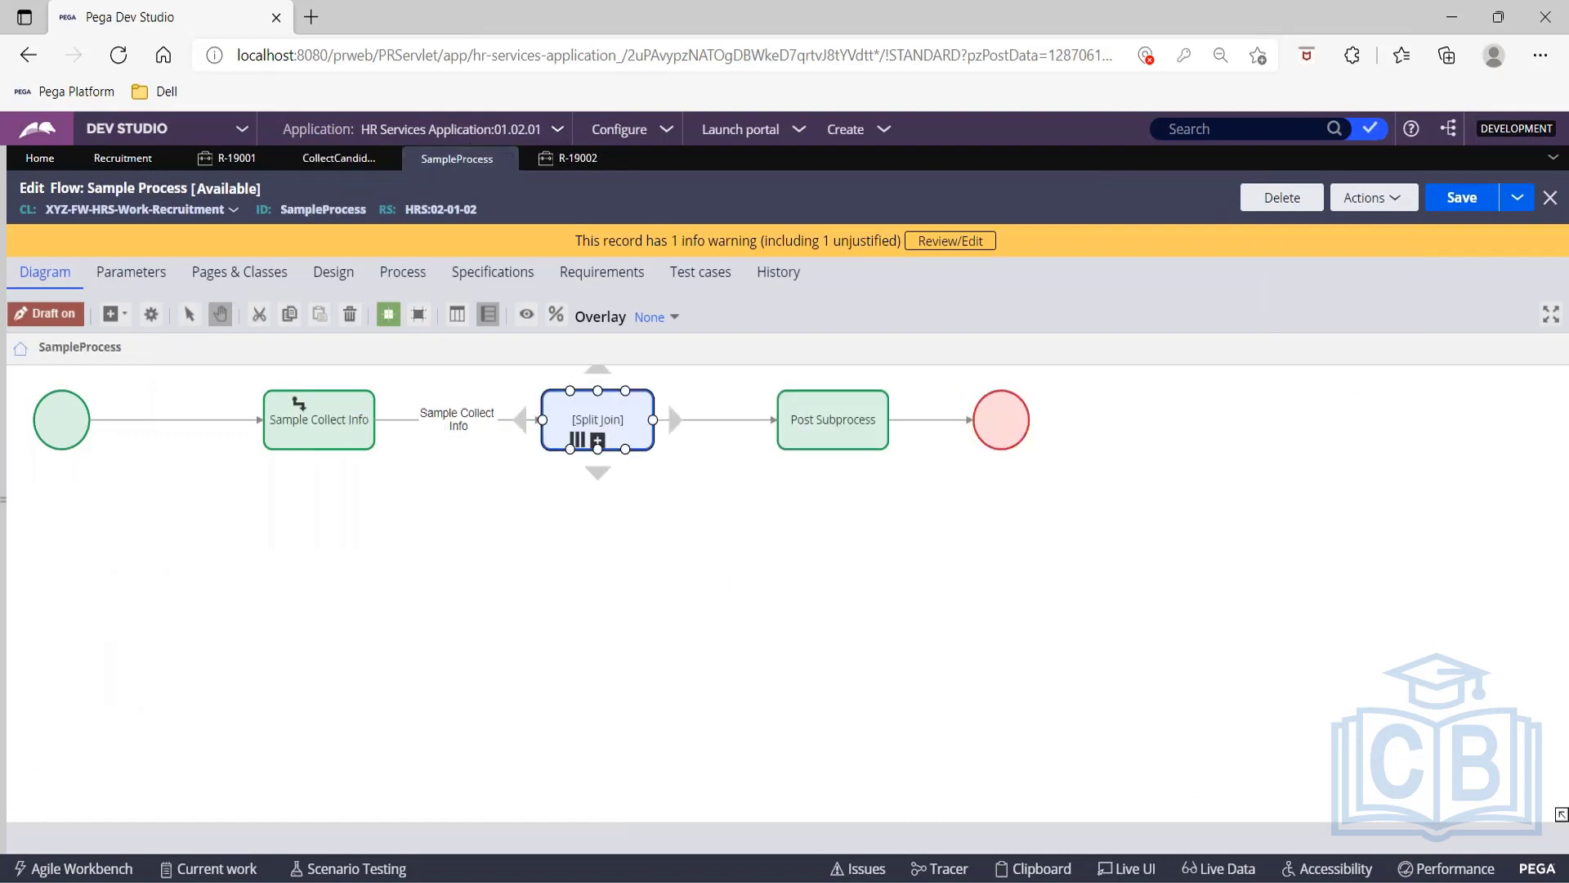
pyautogui.doubleClick(621, 440)
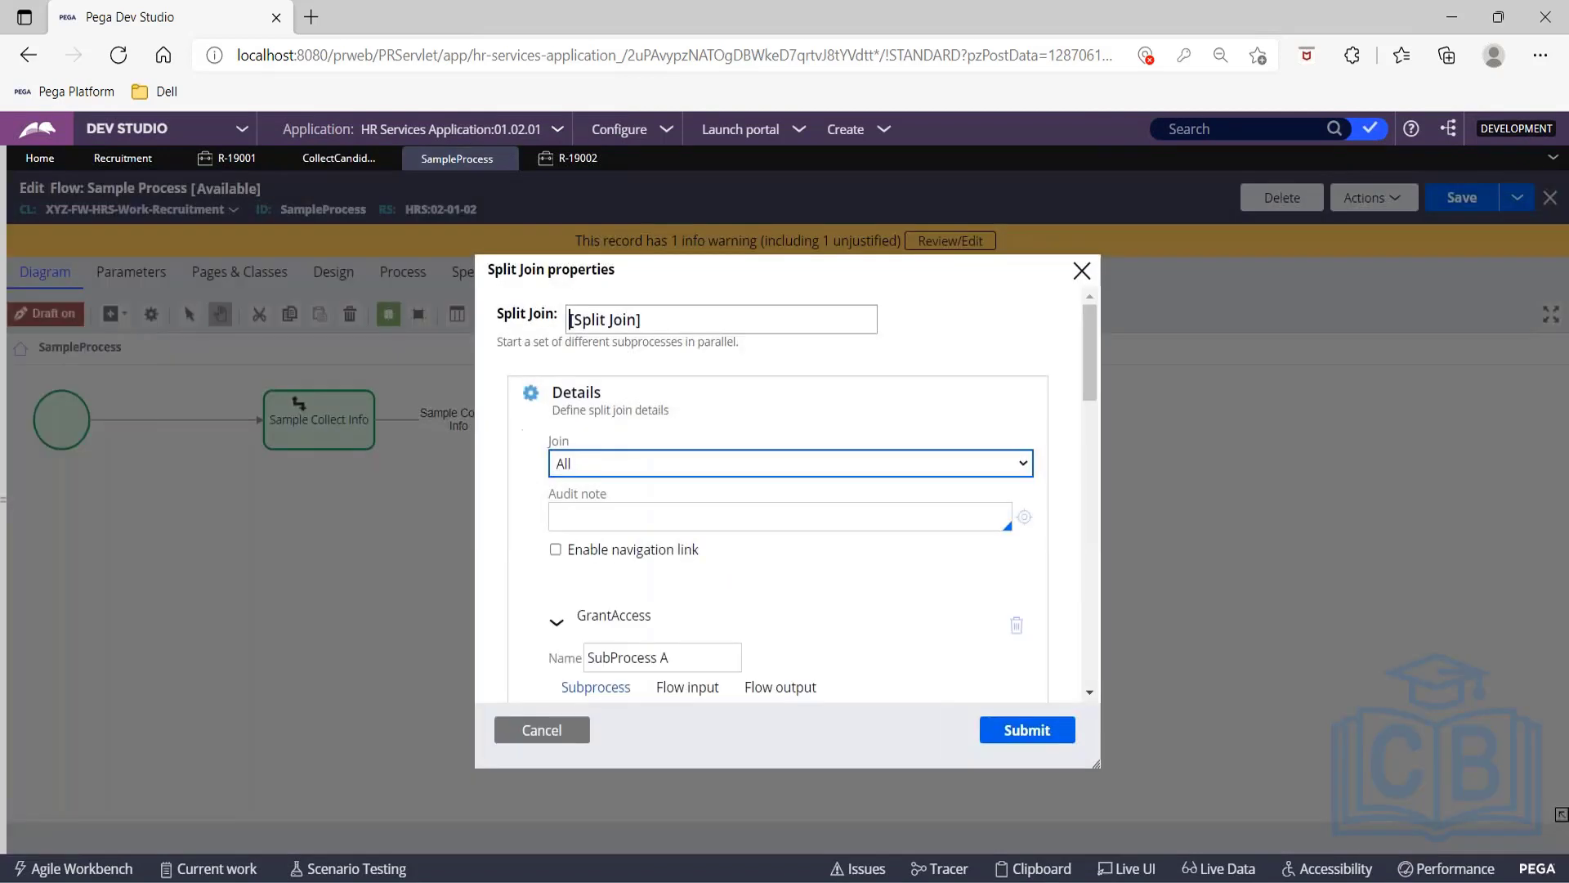
pyautogui.click(603, 463)
pyautogui.click(603, 511)
pyautogui.scroll(-5, 813, 634)
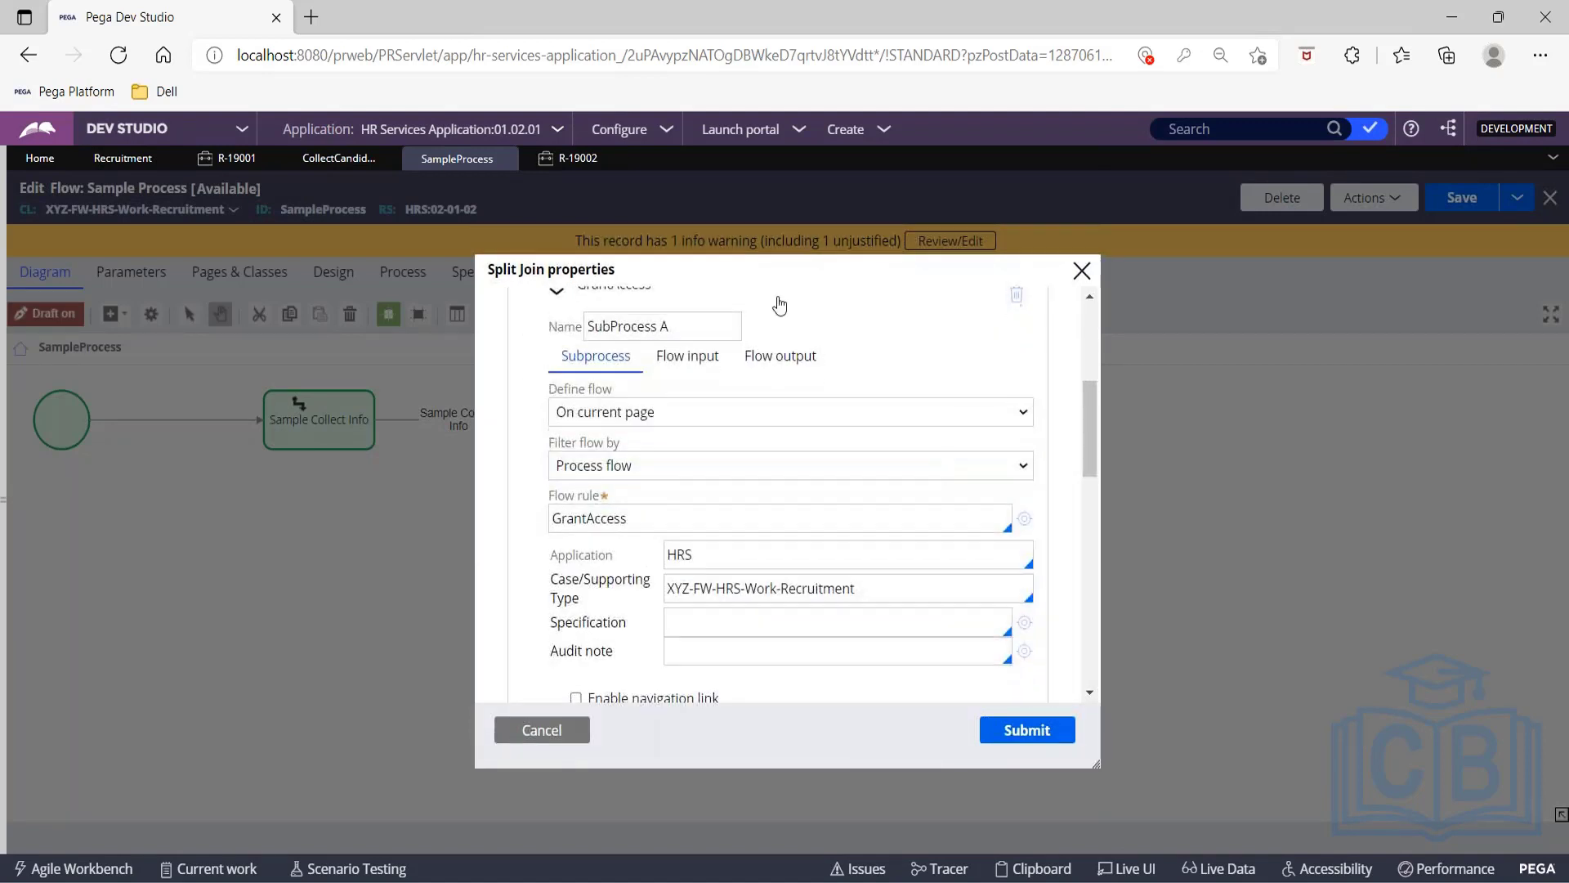
pyautogui.scroll(5, 788, 578)
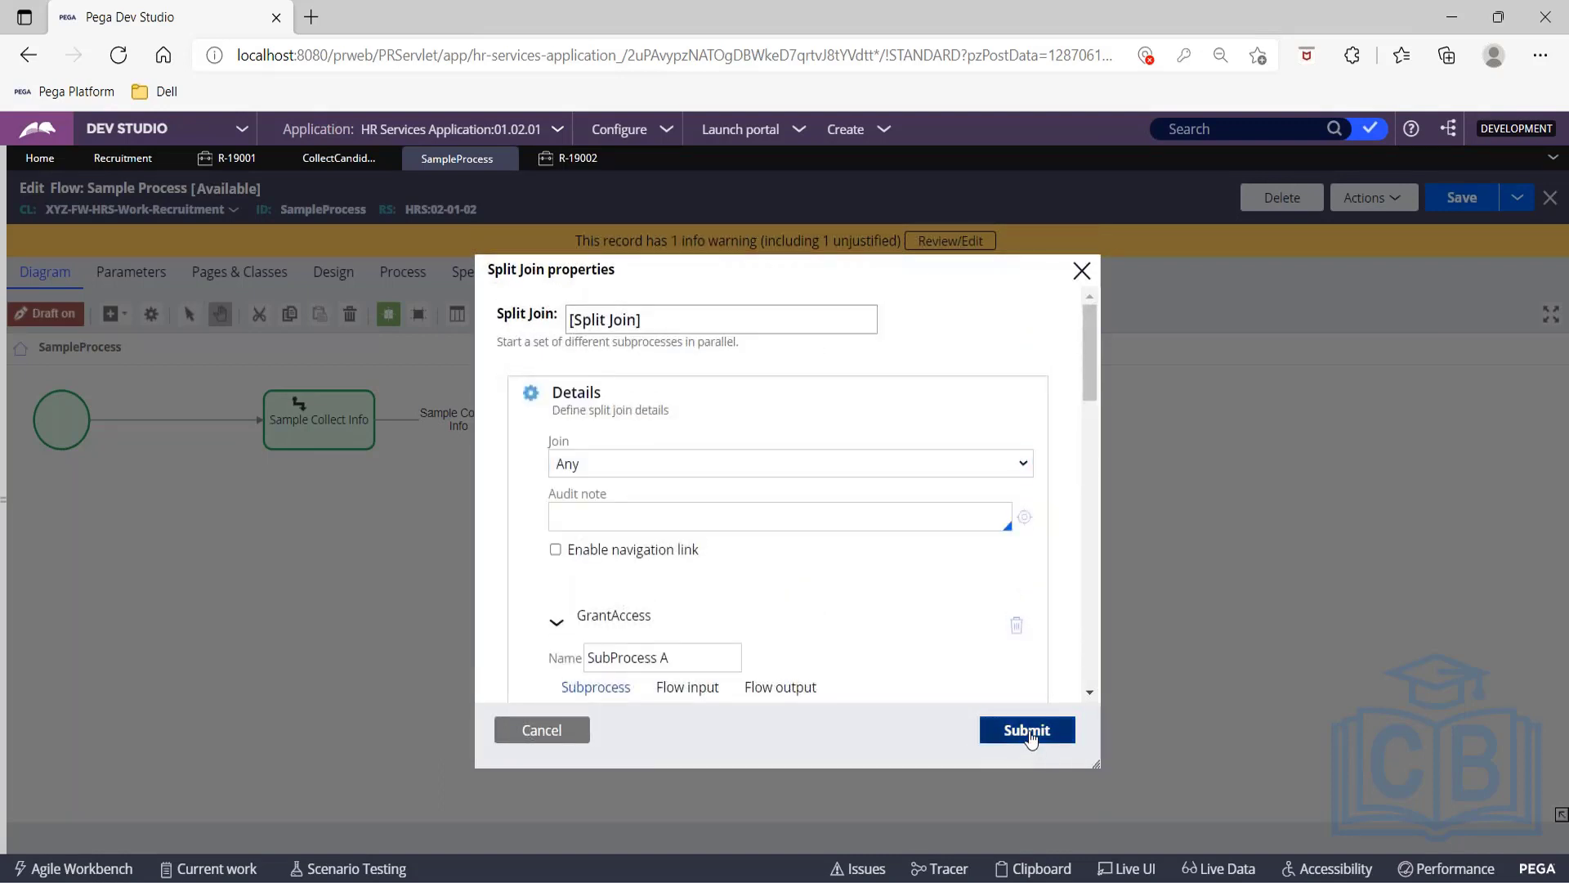
pyautogui.click(1032, 732)
pyautogui.click(1475, 197)
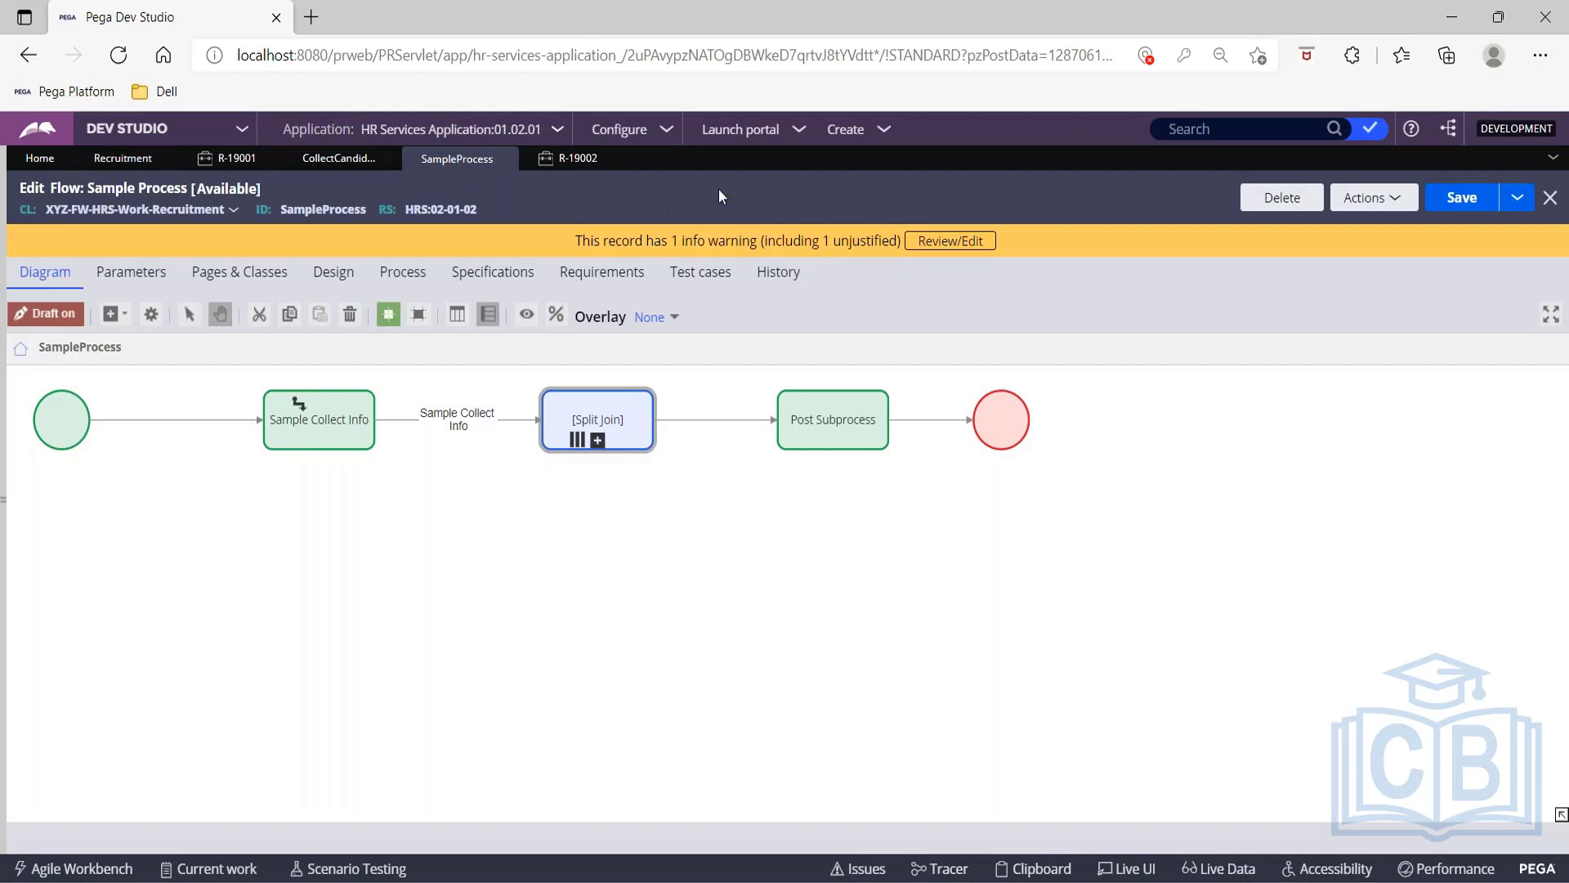
# Create another new Recruitment case and submit its blank Create form.
pyautogui.click(890, 137)
pyautogui.moveTo(1008, 152)
pyautogui.click(1069, 153)
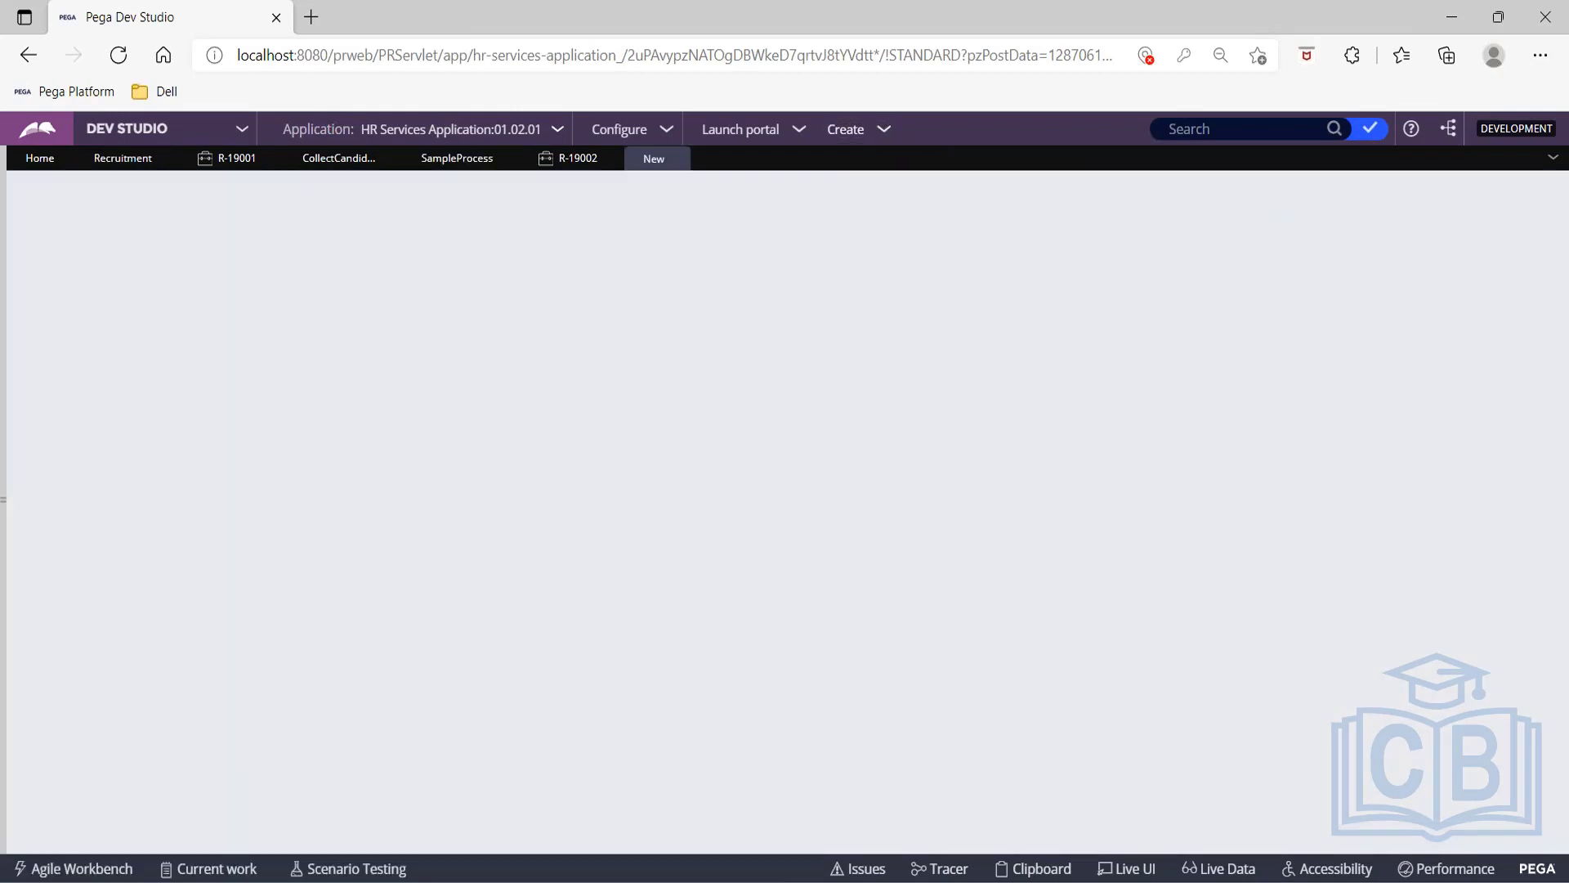
pyautogui.click(1506, 817)
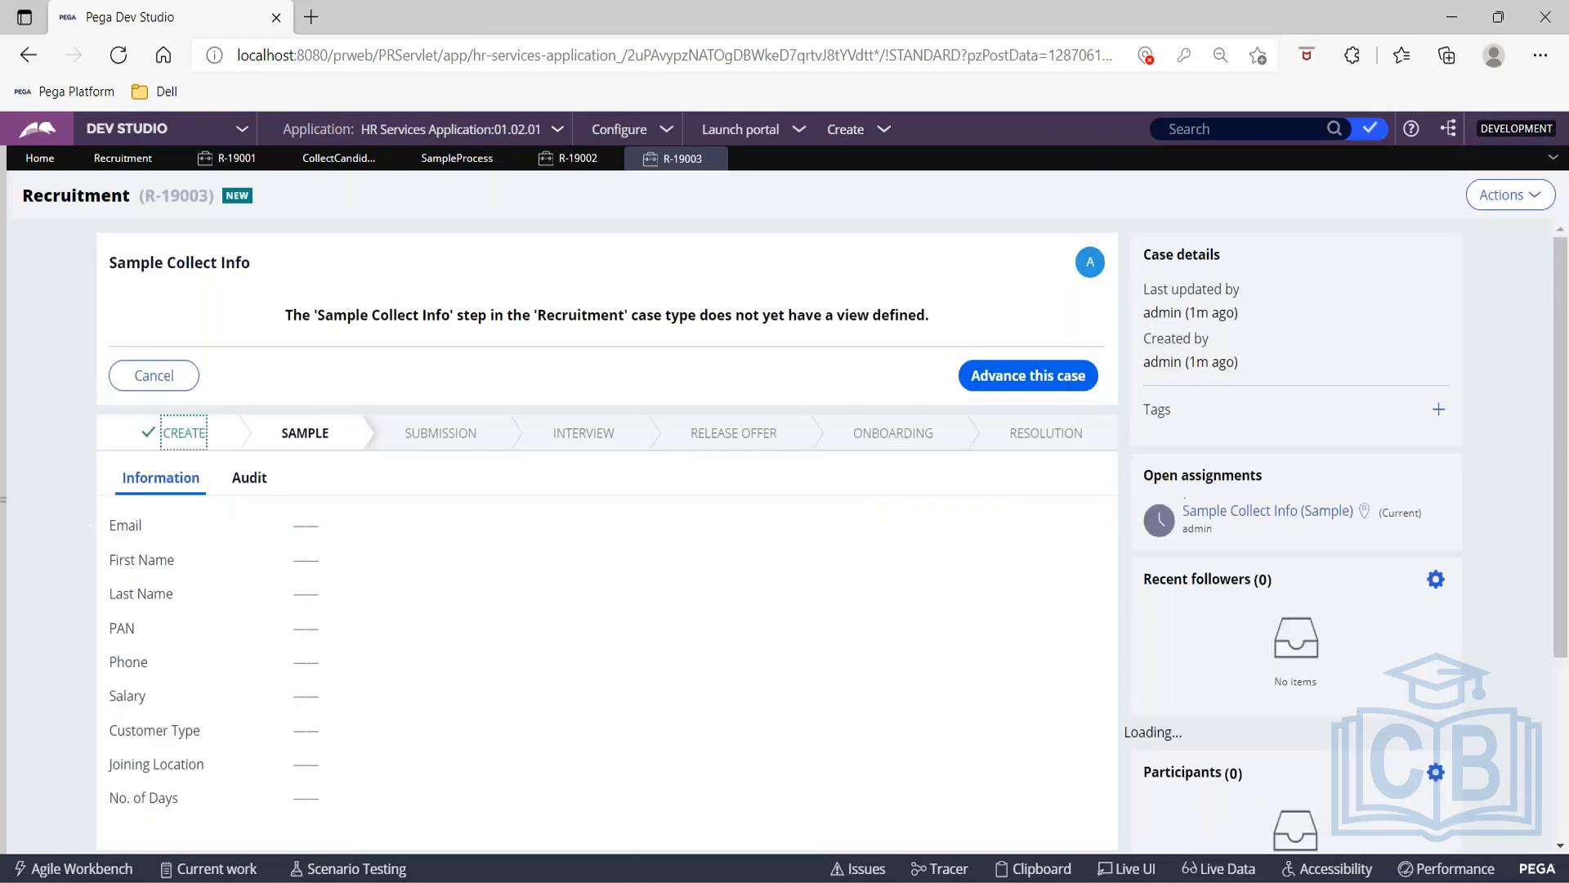
# Advance the new case past Sample Collect Info and Provide Laptops, and check which actions the case offers at Post Subprocess.
pyautogui.click(1056, 364)
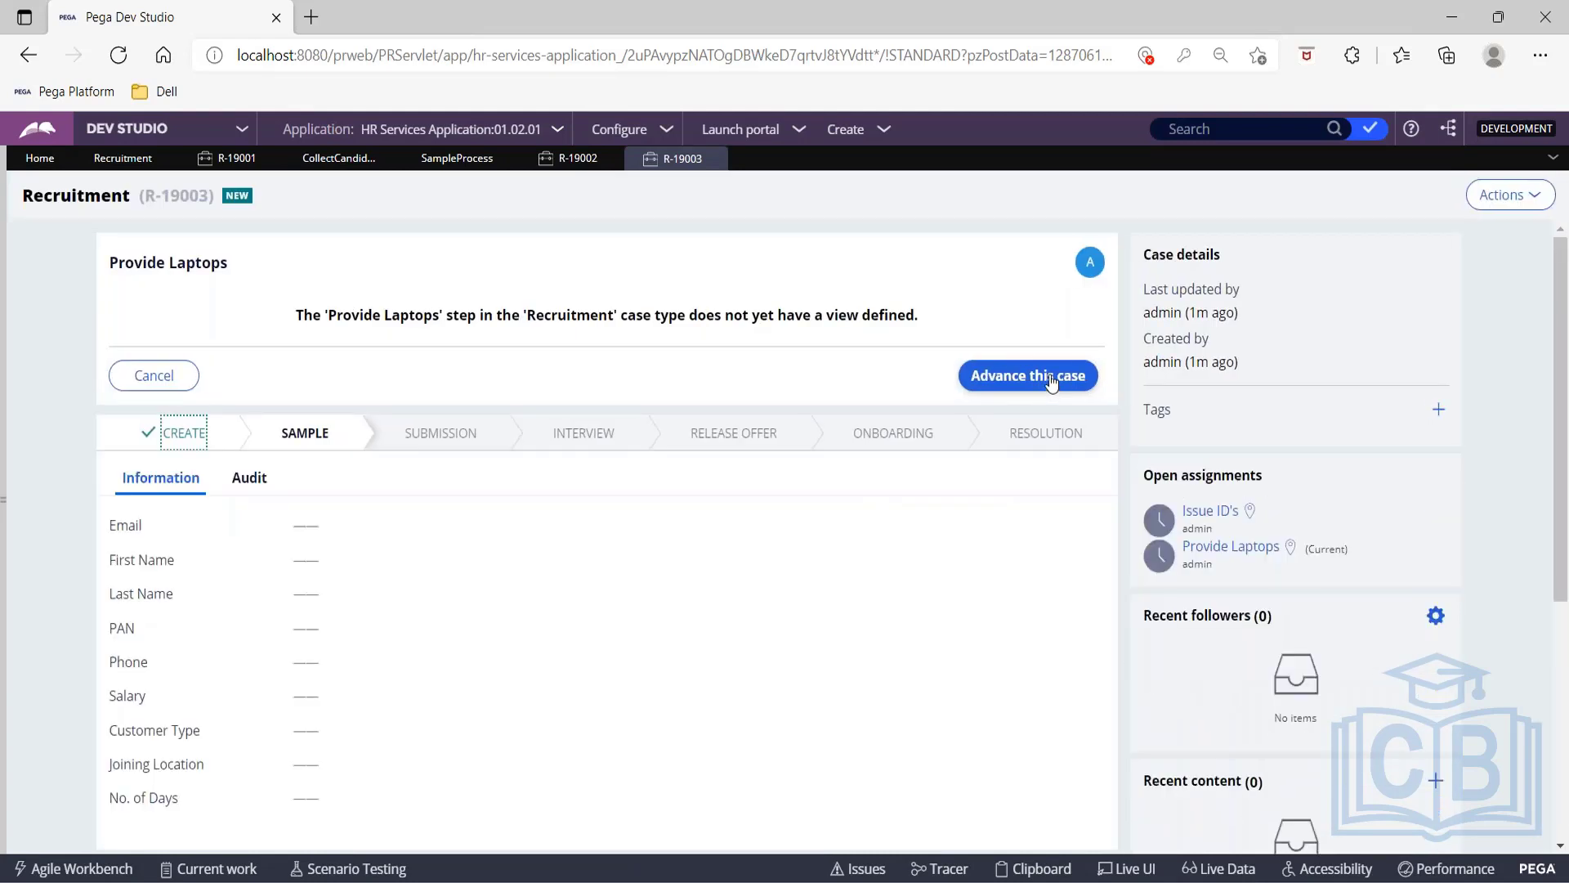
pyautogui.click(1052, 379)
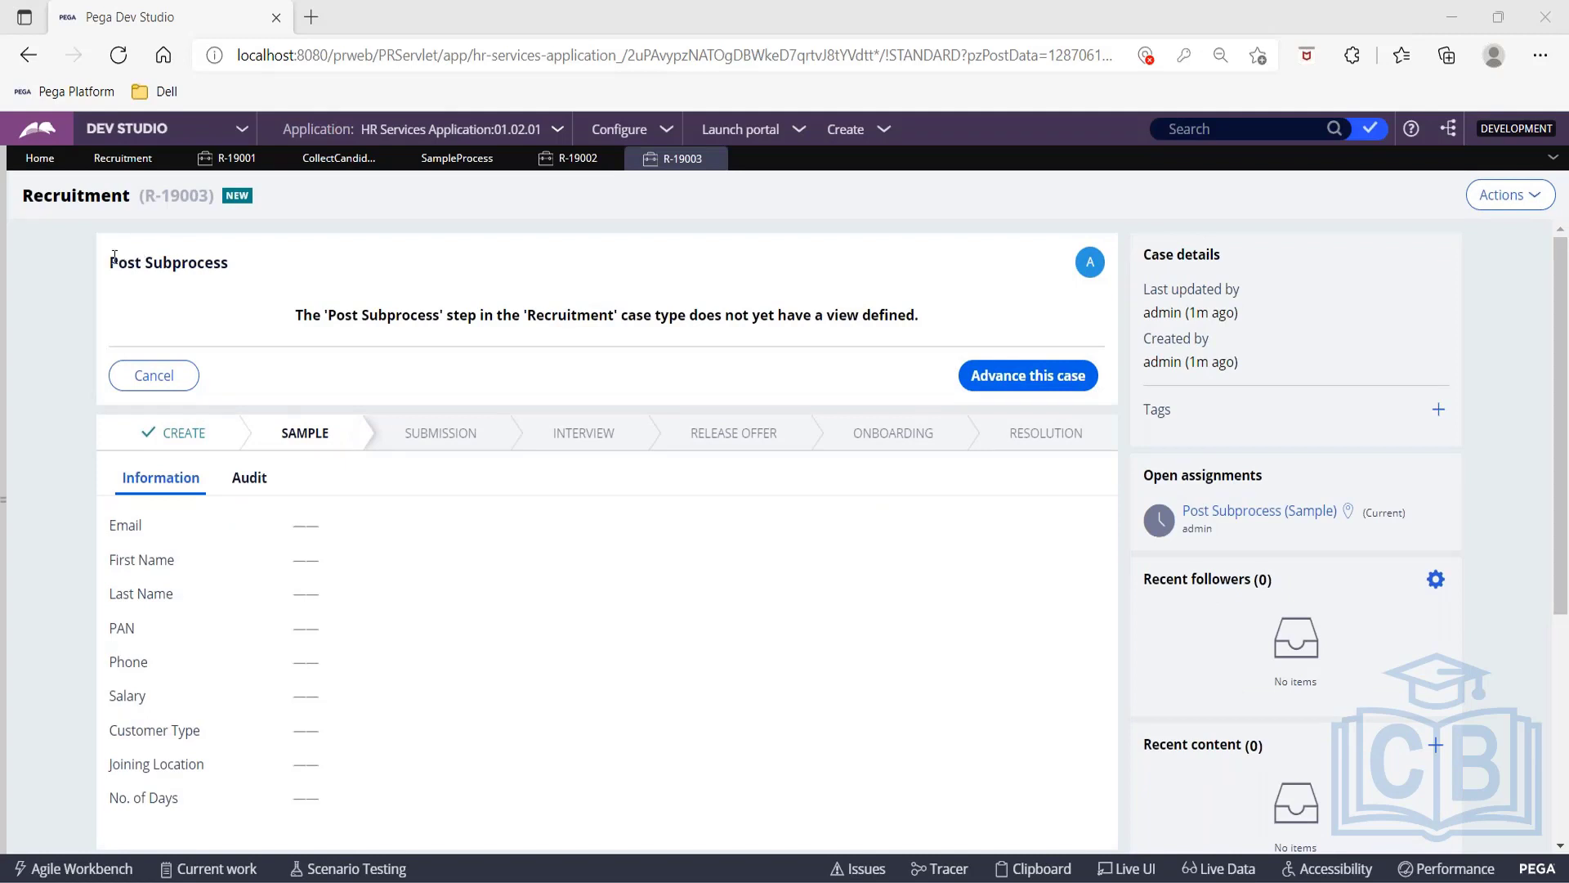
pyautogui.moveTo(112, 259); pyautogui.dragTo(289, 262)
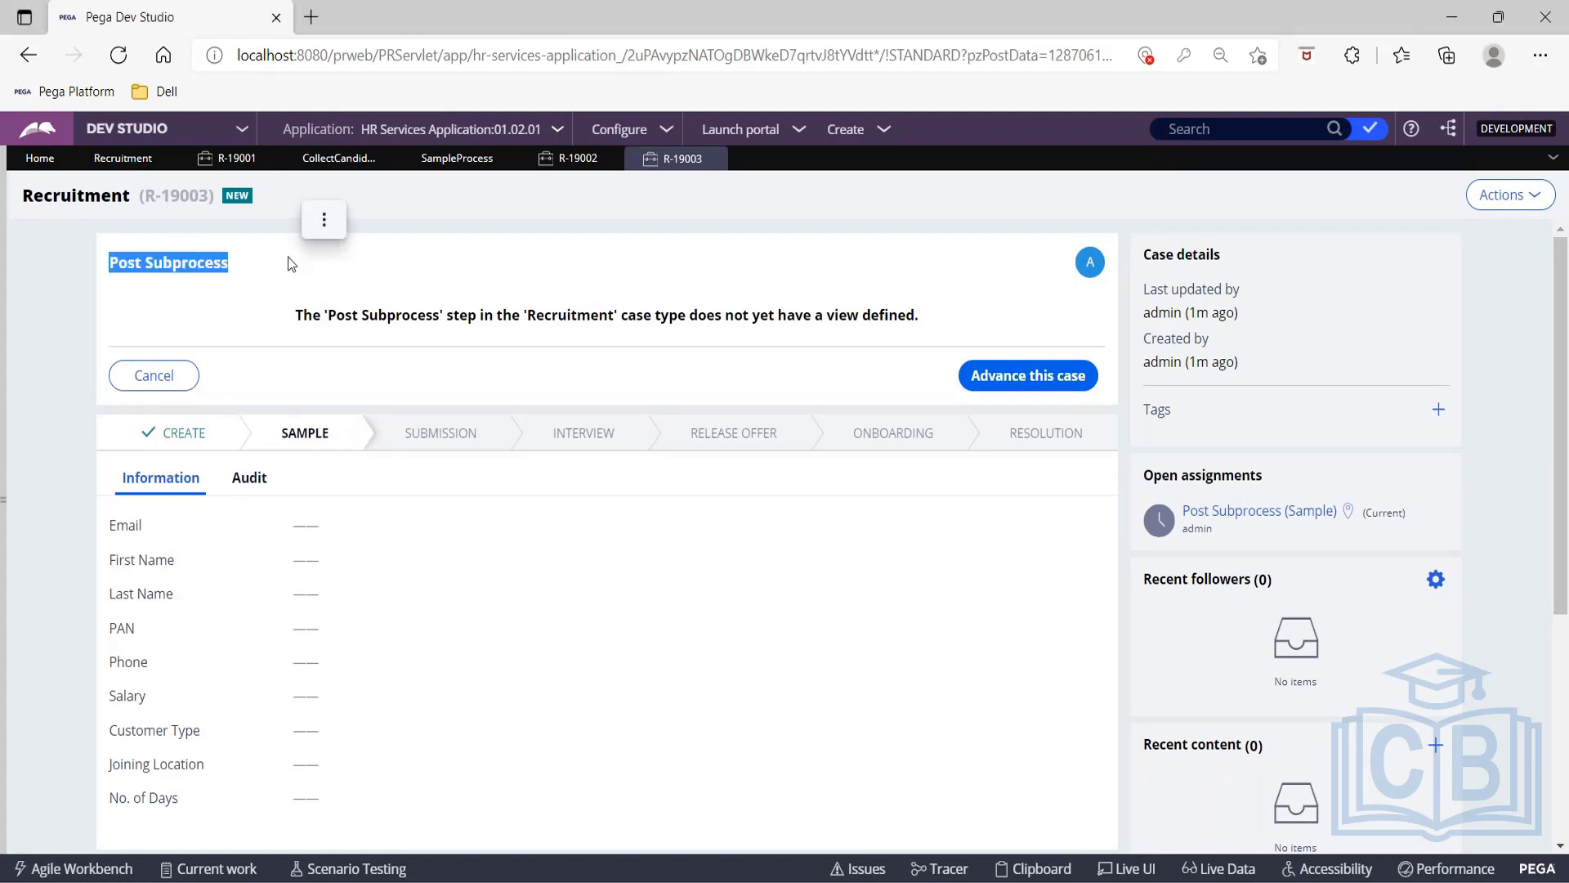
pyautogui.click(1504, 196)
pyautogui.click(1347, 865)
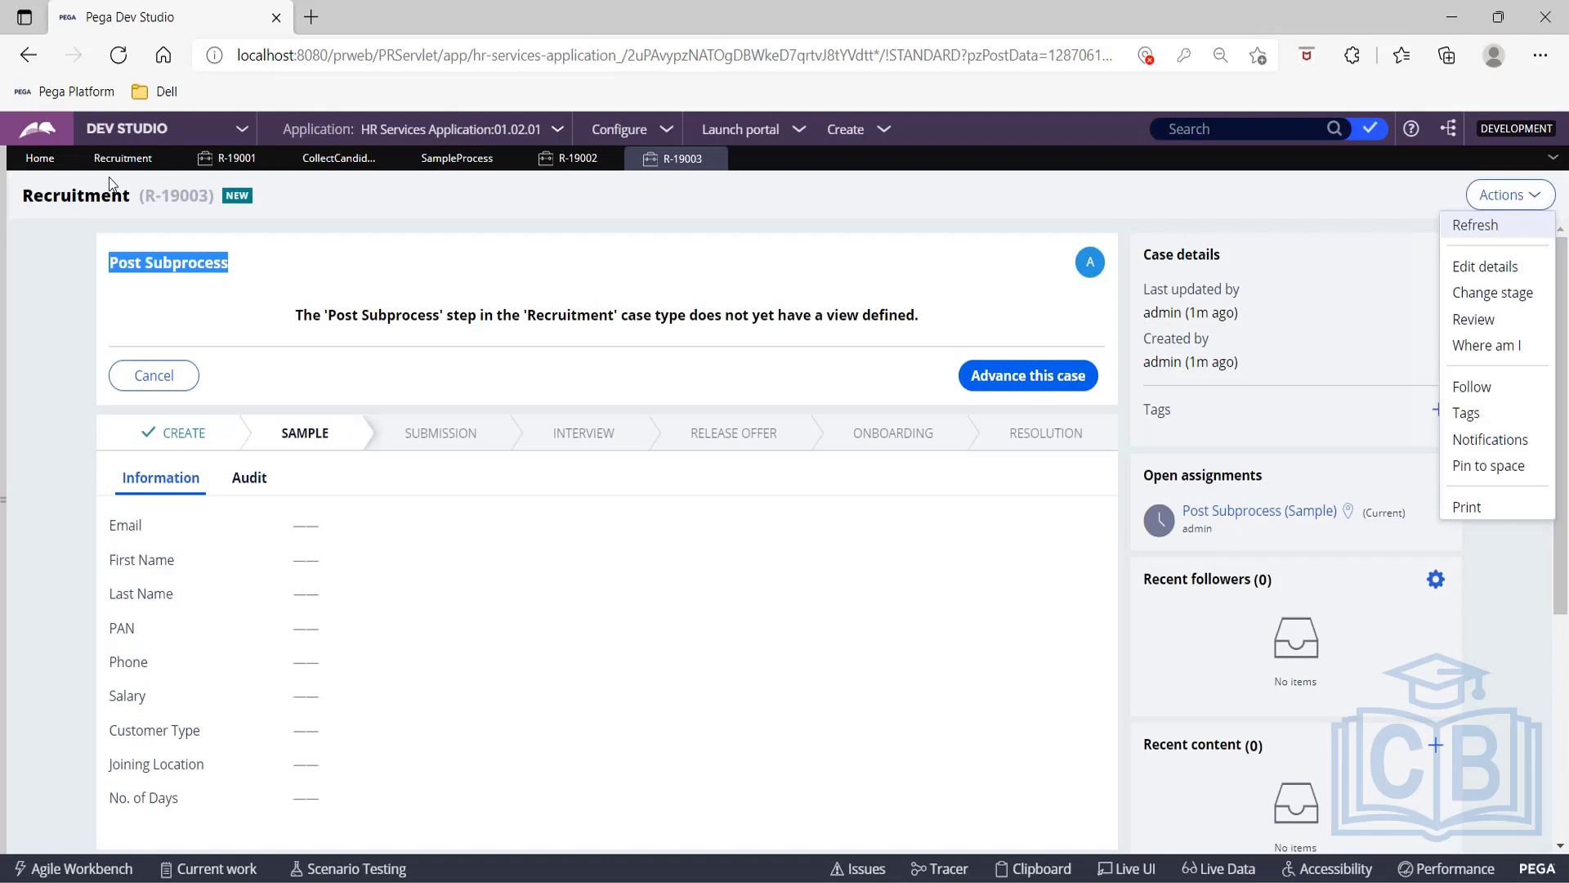
# Reopen the Split Join's properties in the SampleProcess flow and review its join condition and linked GrantAccess and ProvideInfra flows.
pyautogui.click(458, 159)
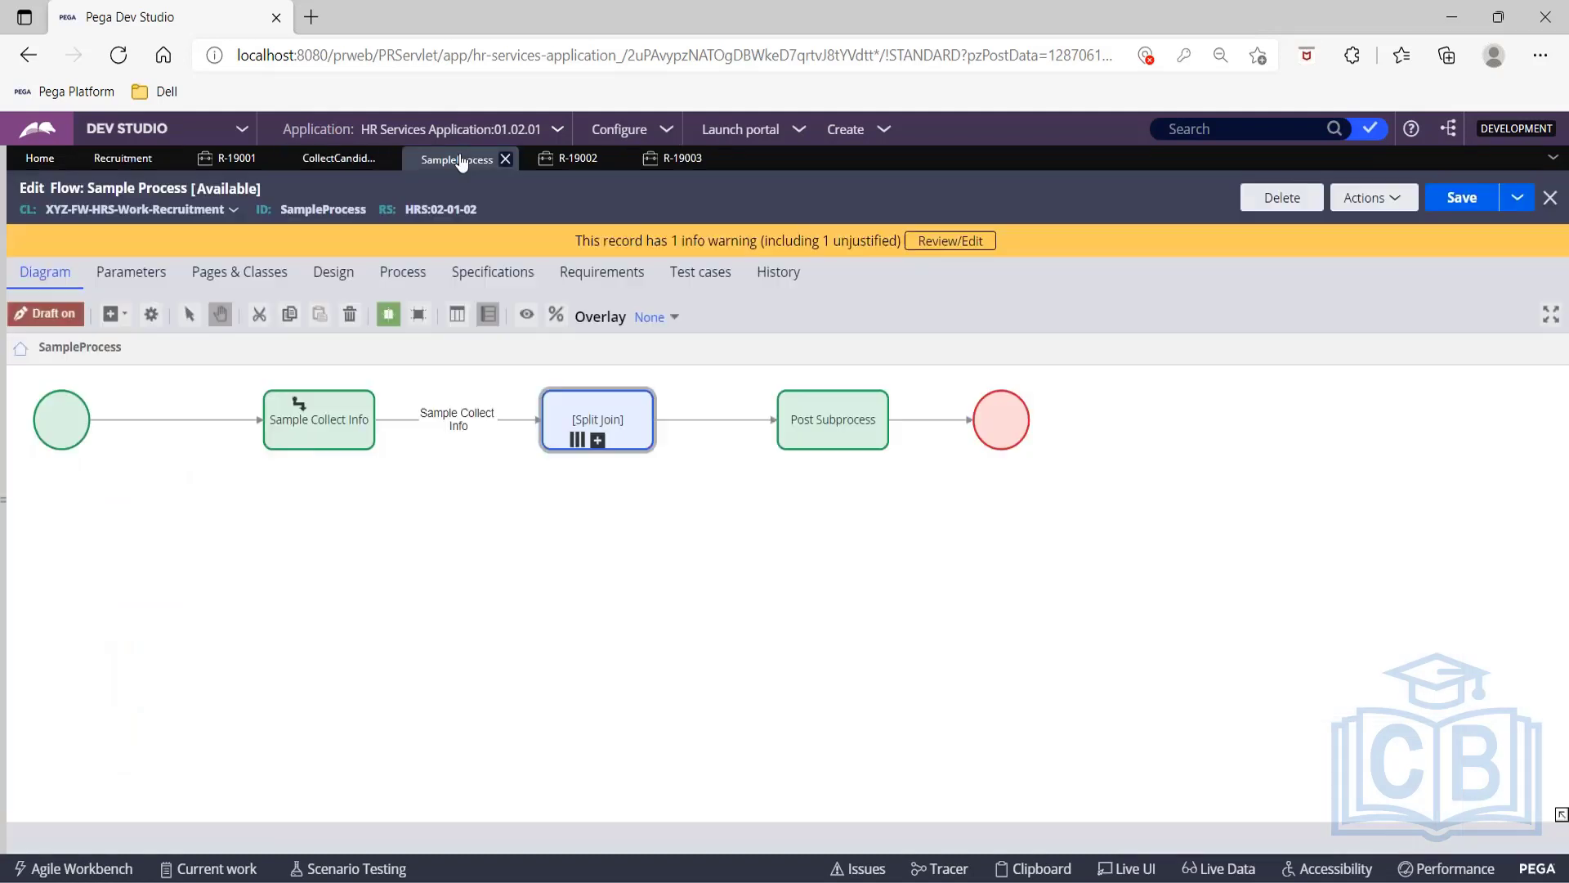
pyautogui.doubleClick(629, 433)
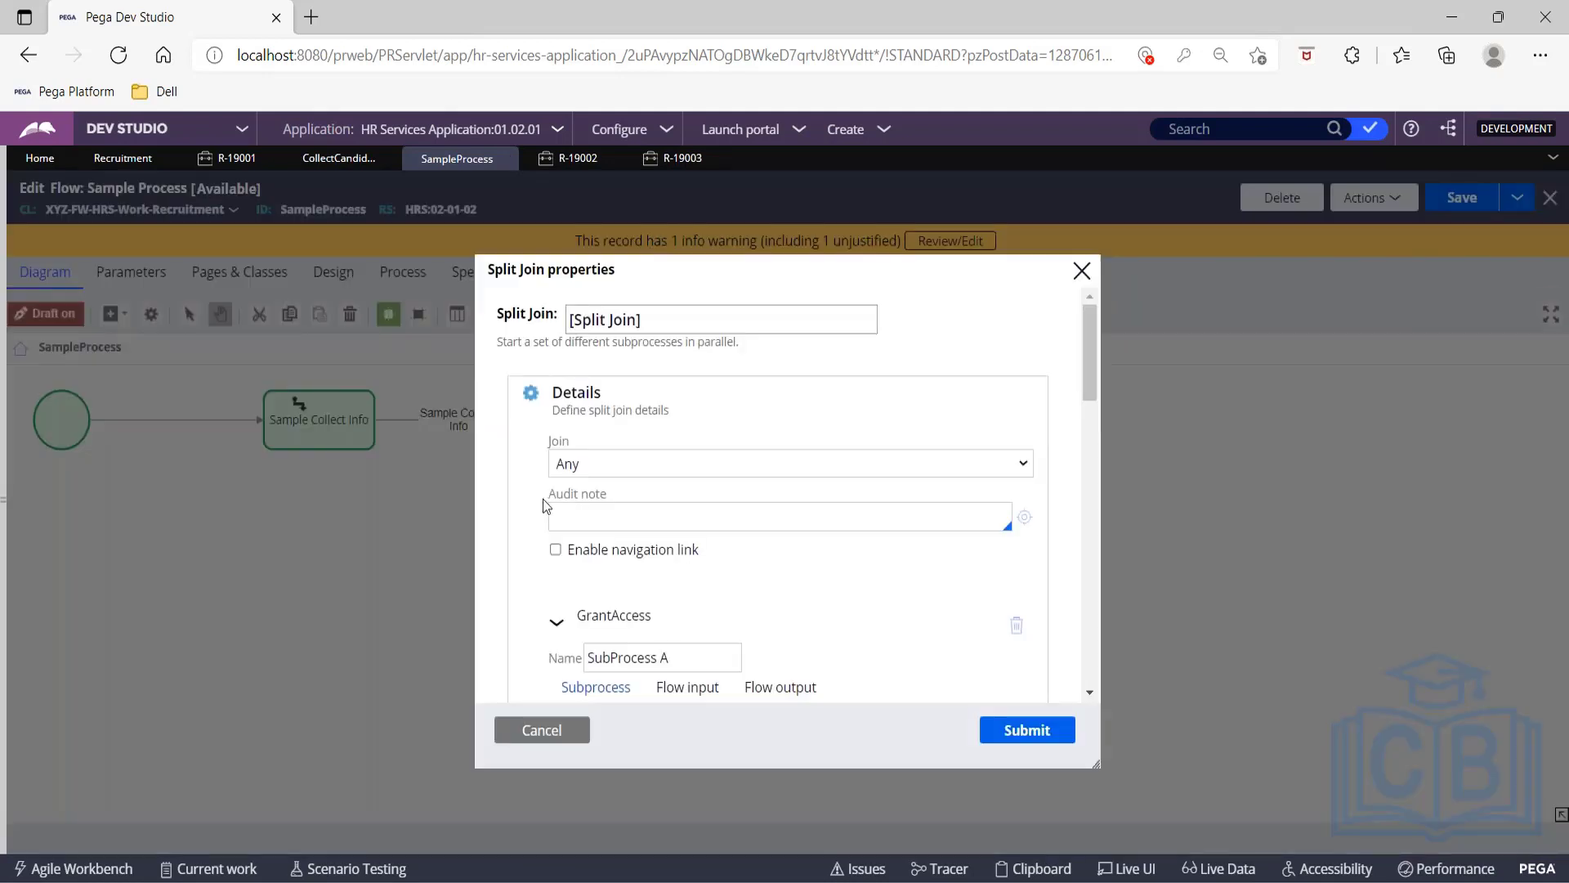
pyautogui.scroll(-4, 592, 463)
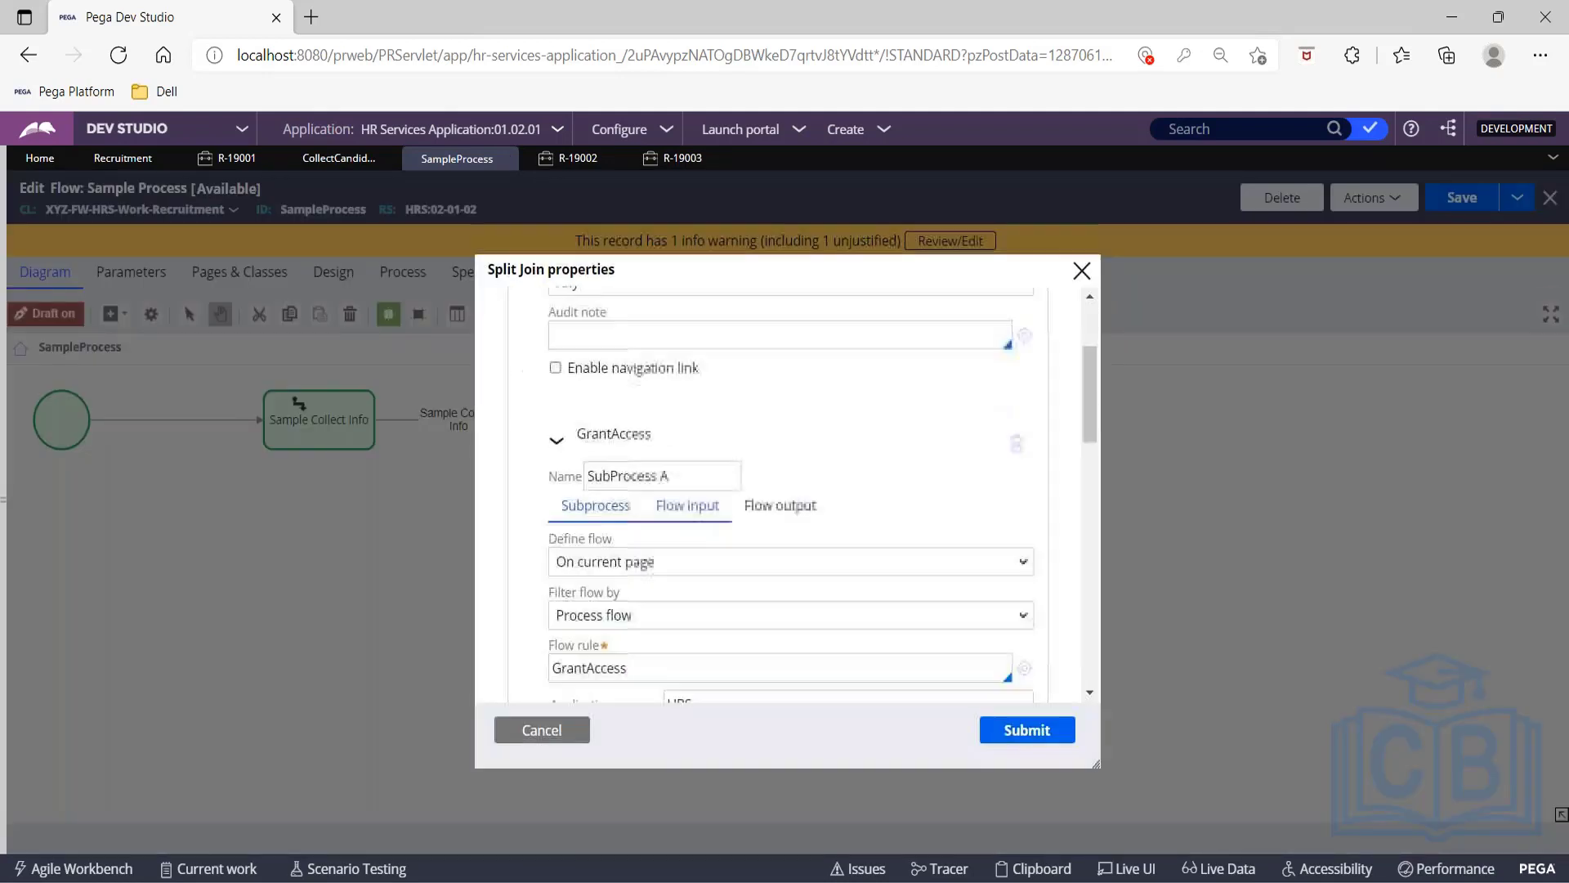
pyautogui.scroll(-5, 736, 491)
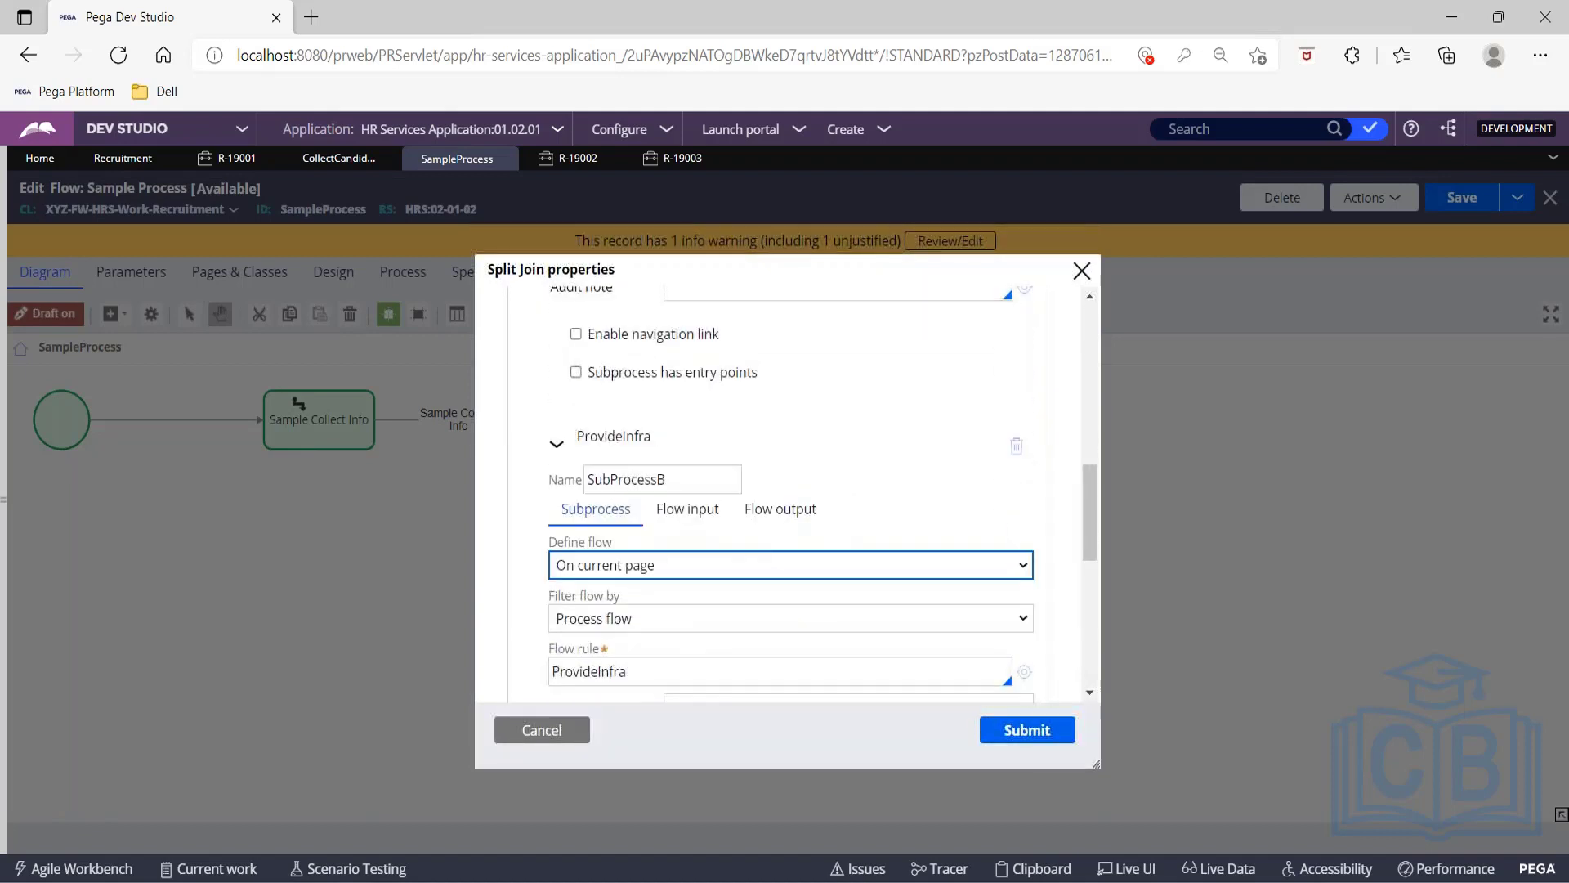
pyautogui.scroll(2, 736, 490)
pyautogui.scroll(5, 641, 458)
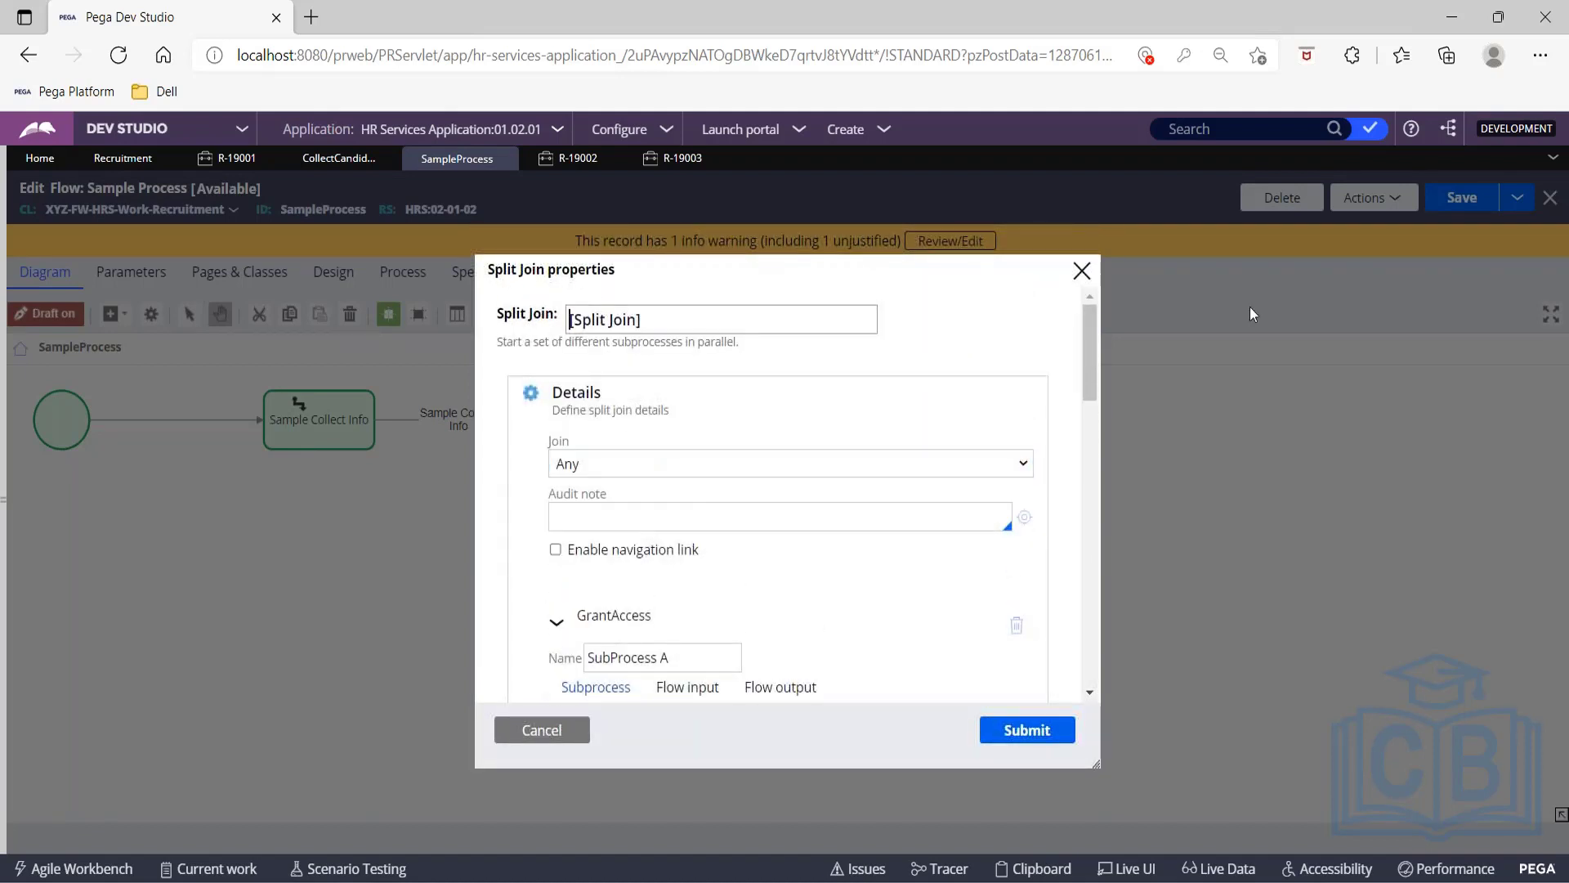
# Try the Some join condition, examine its exit iteration and When settings alongside the subprocess flows, and close the properties without submitting.
pyautogui.click(978, 464)
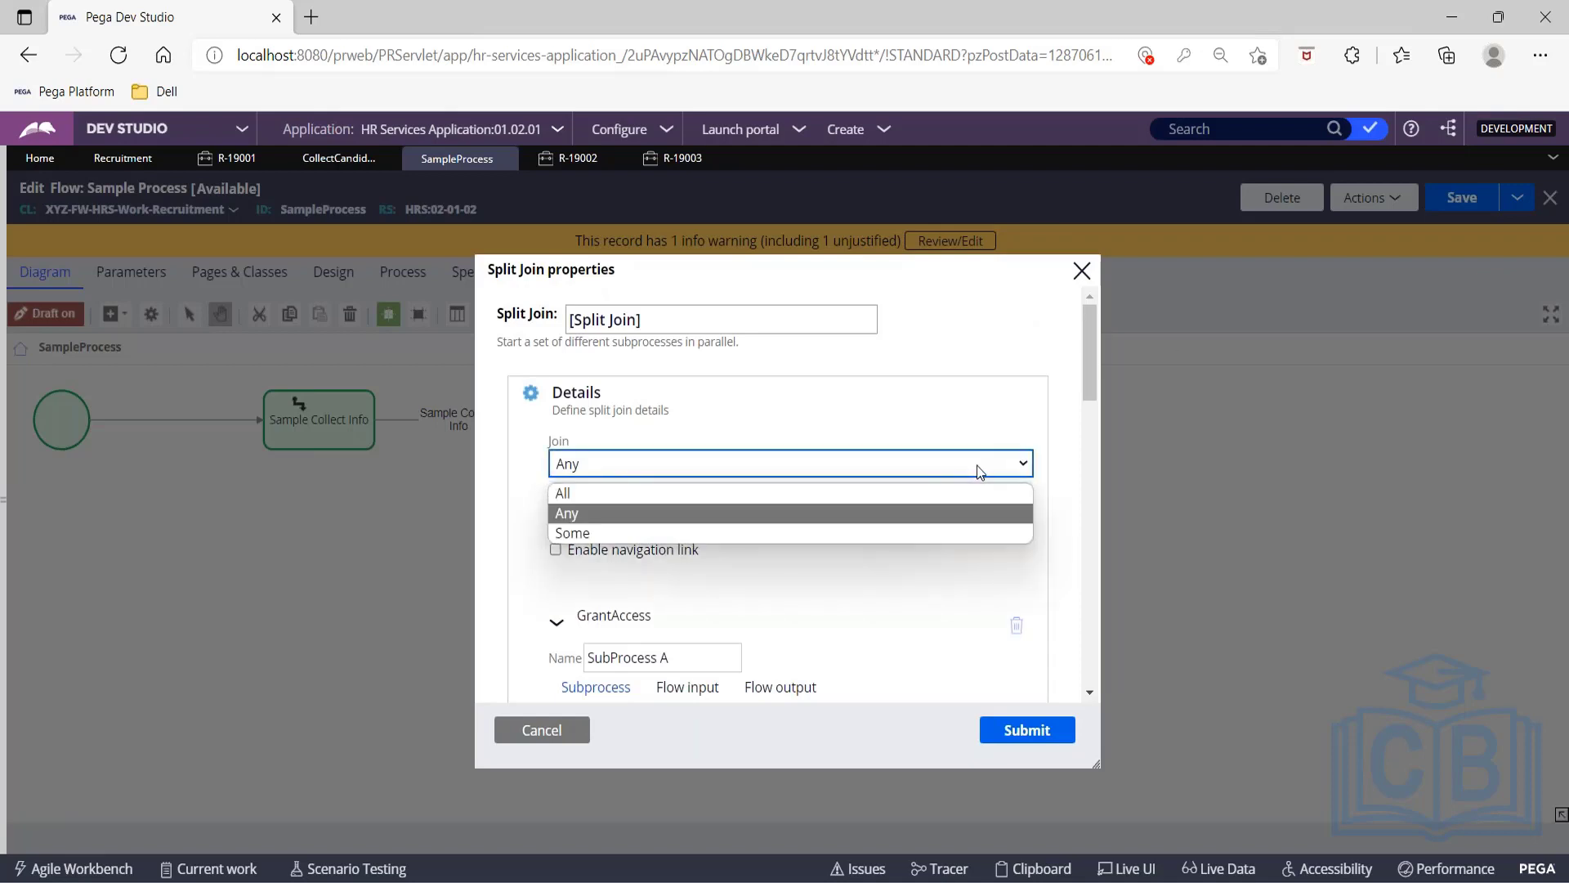
pyautogui.click(749, 531)
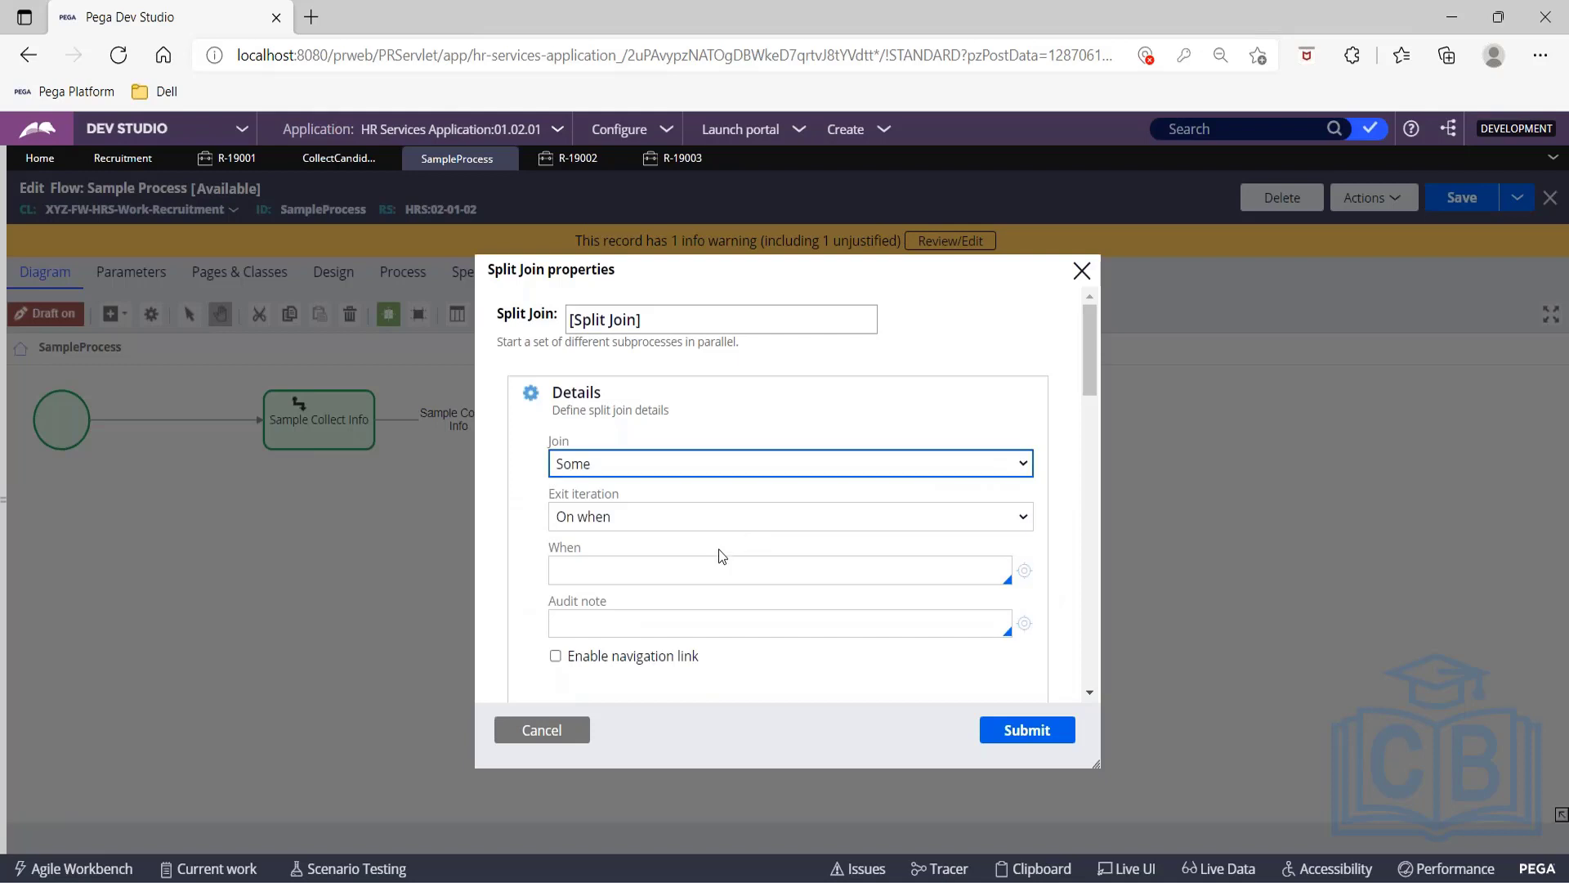
pyautogui.scroll(-2, 676, 581)
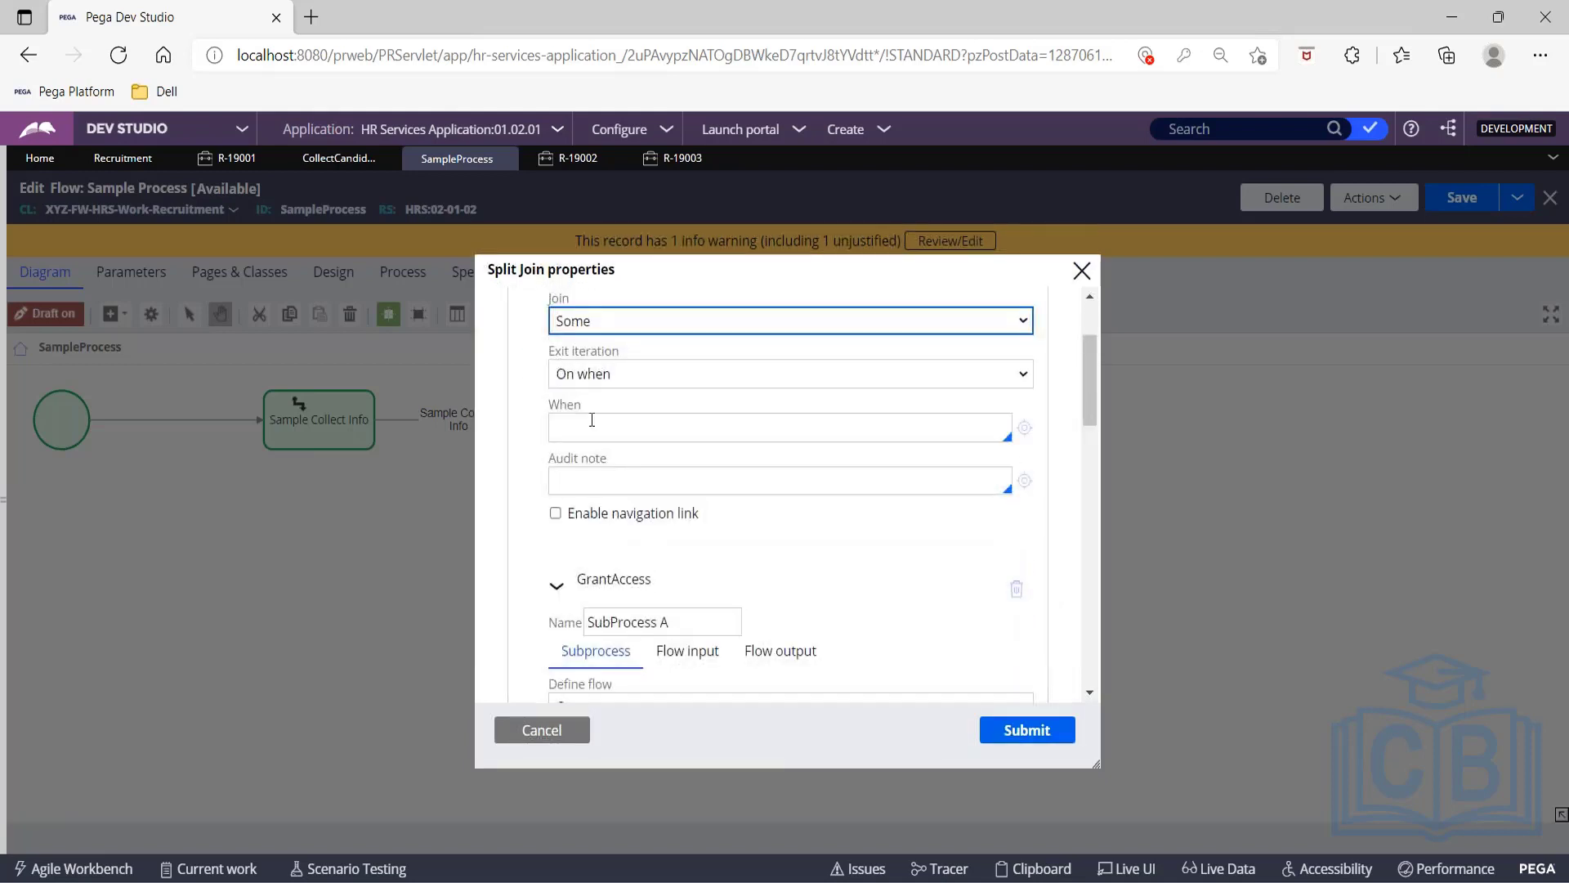
pyautogui.click(590, 430)
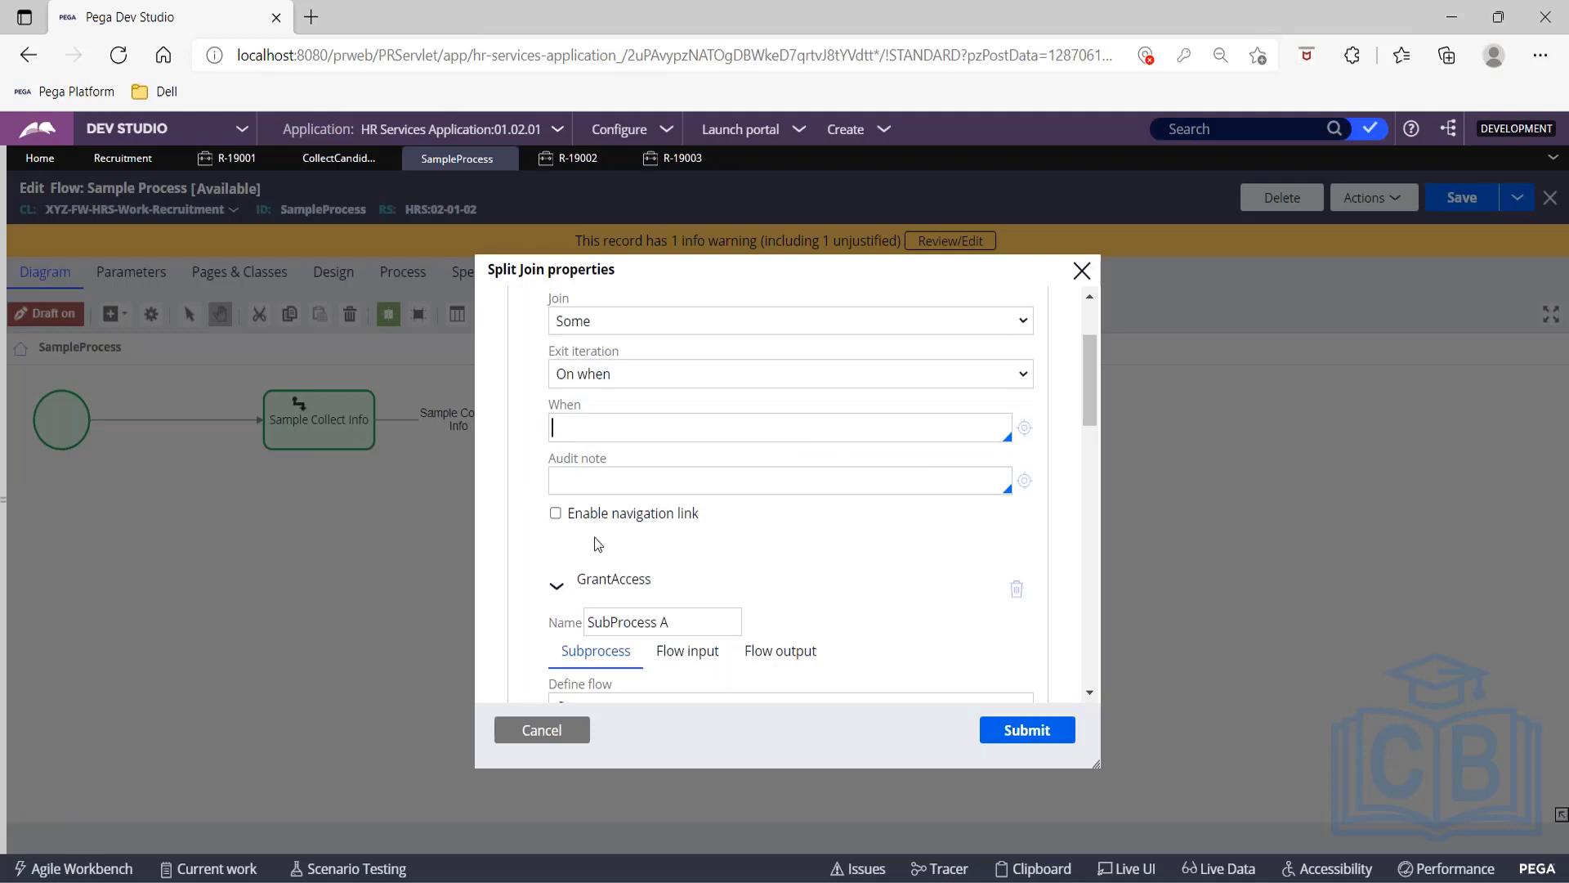
pyautogui.scroll(-1, 802, 588)
pyautogui.scroll(-8, 802, 592)
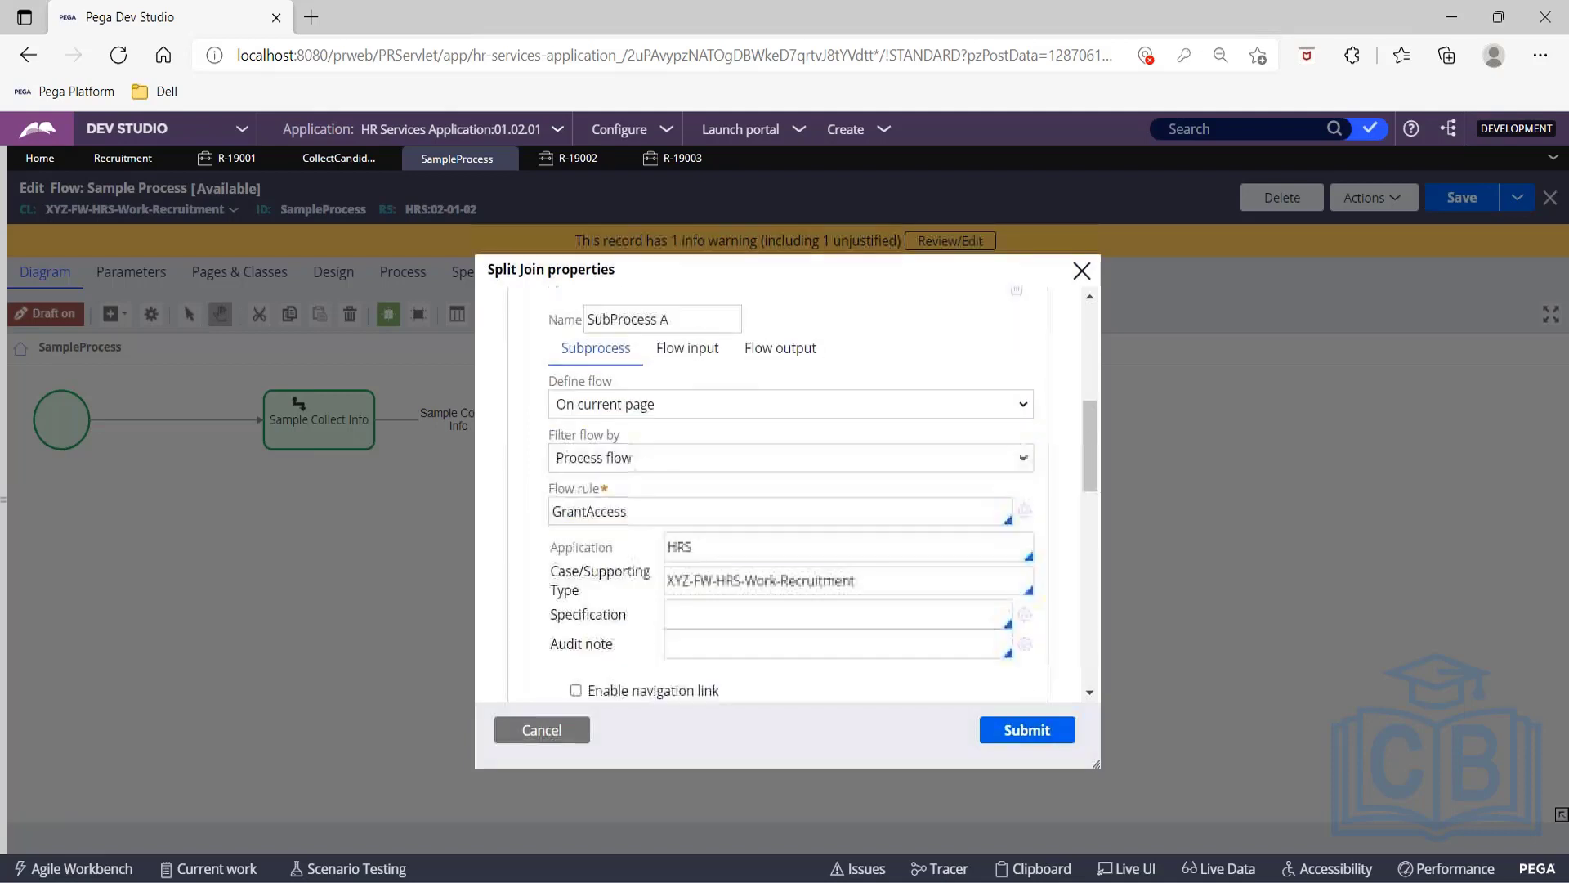
pyautogui.scroll(6, 802, 592)
pyautogui.scroll(3, 707, 419)
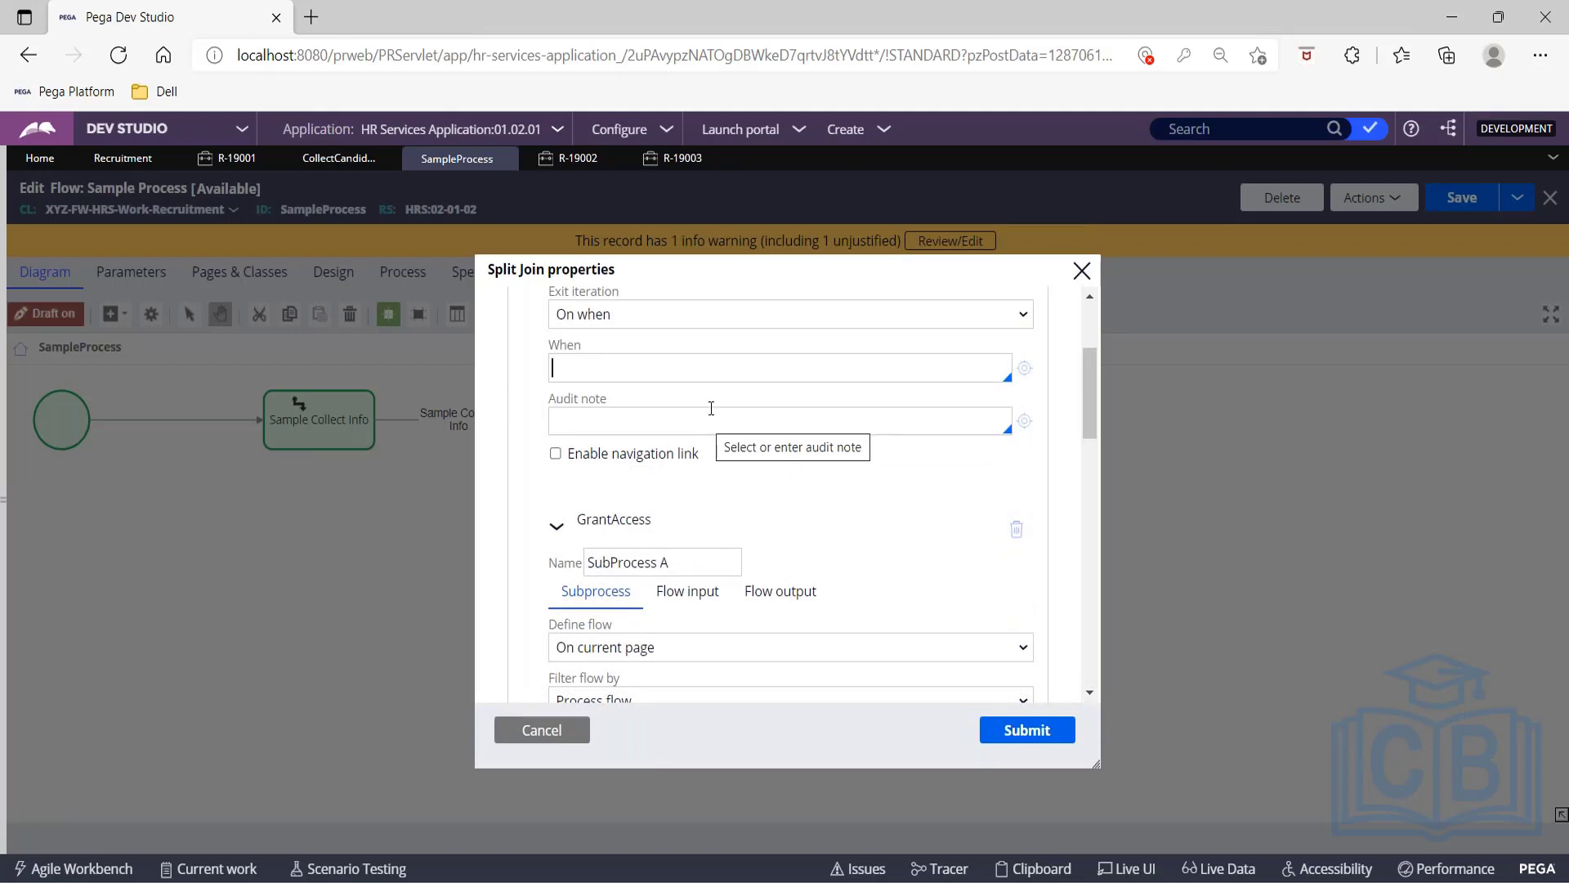
pyautogui.scroll(-4, 708, 418)
pyautogui.scroll(-3, 708, 425)
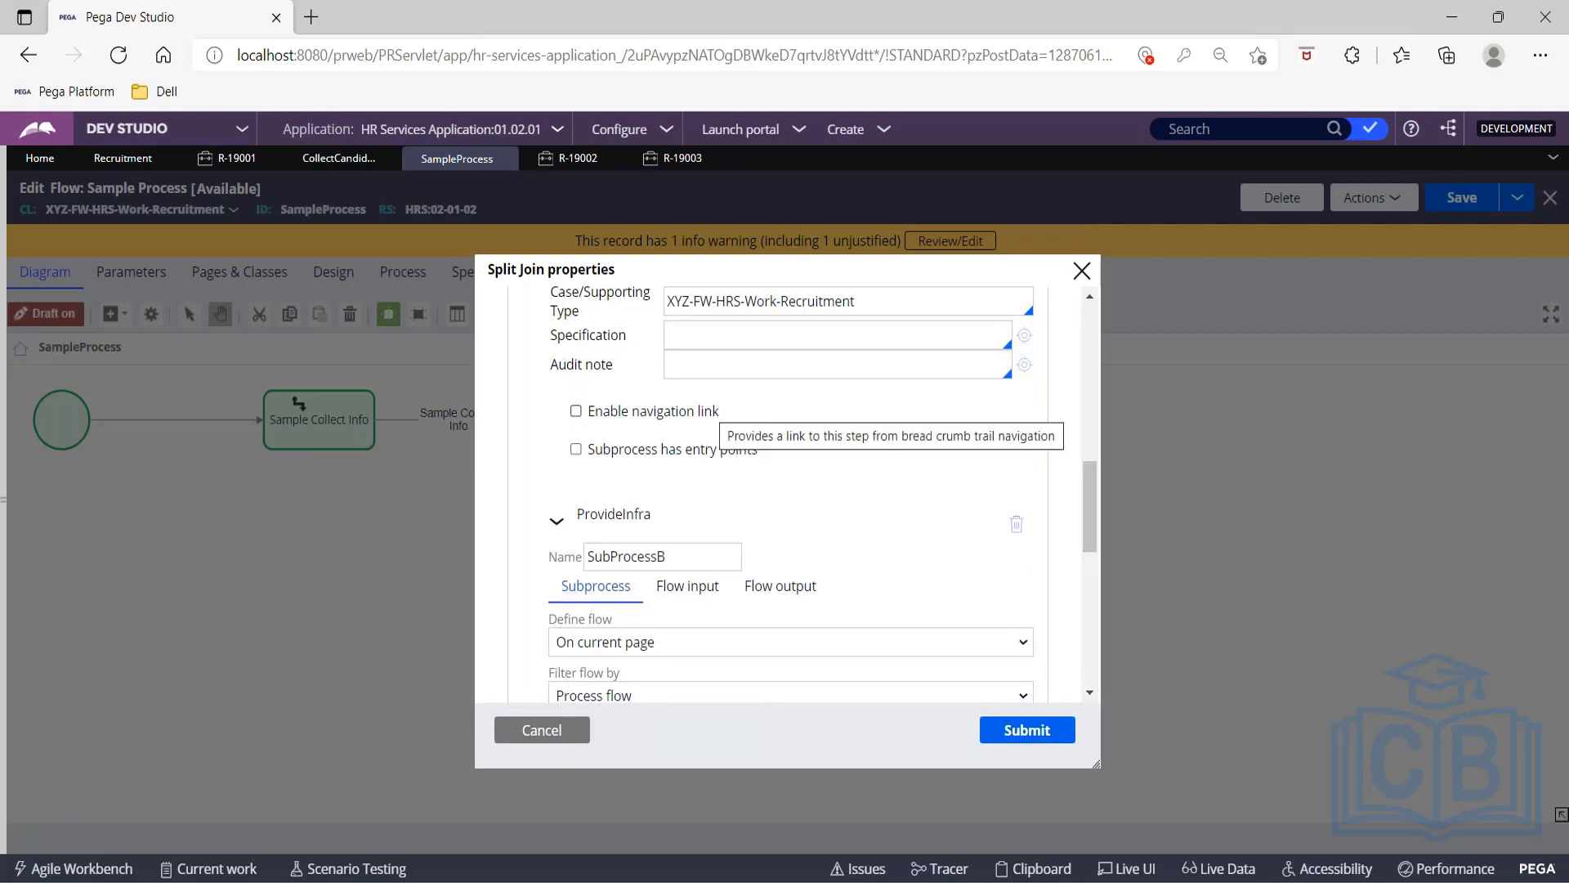
pyautogui.scroll(-7, 809, 368)
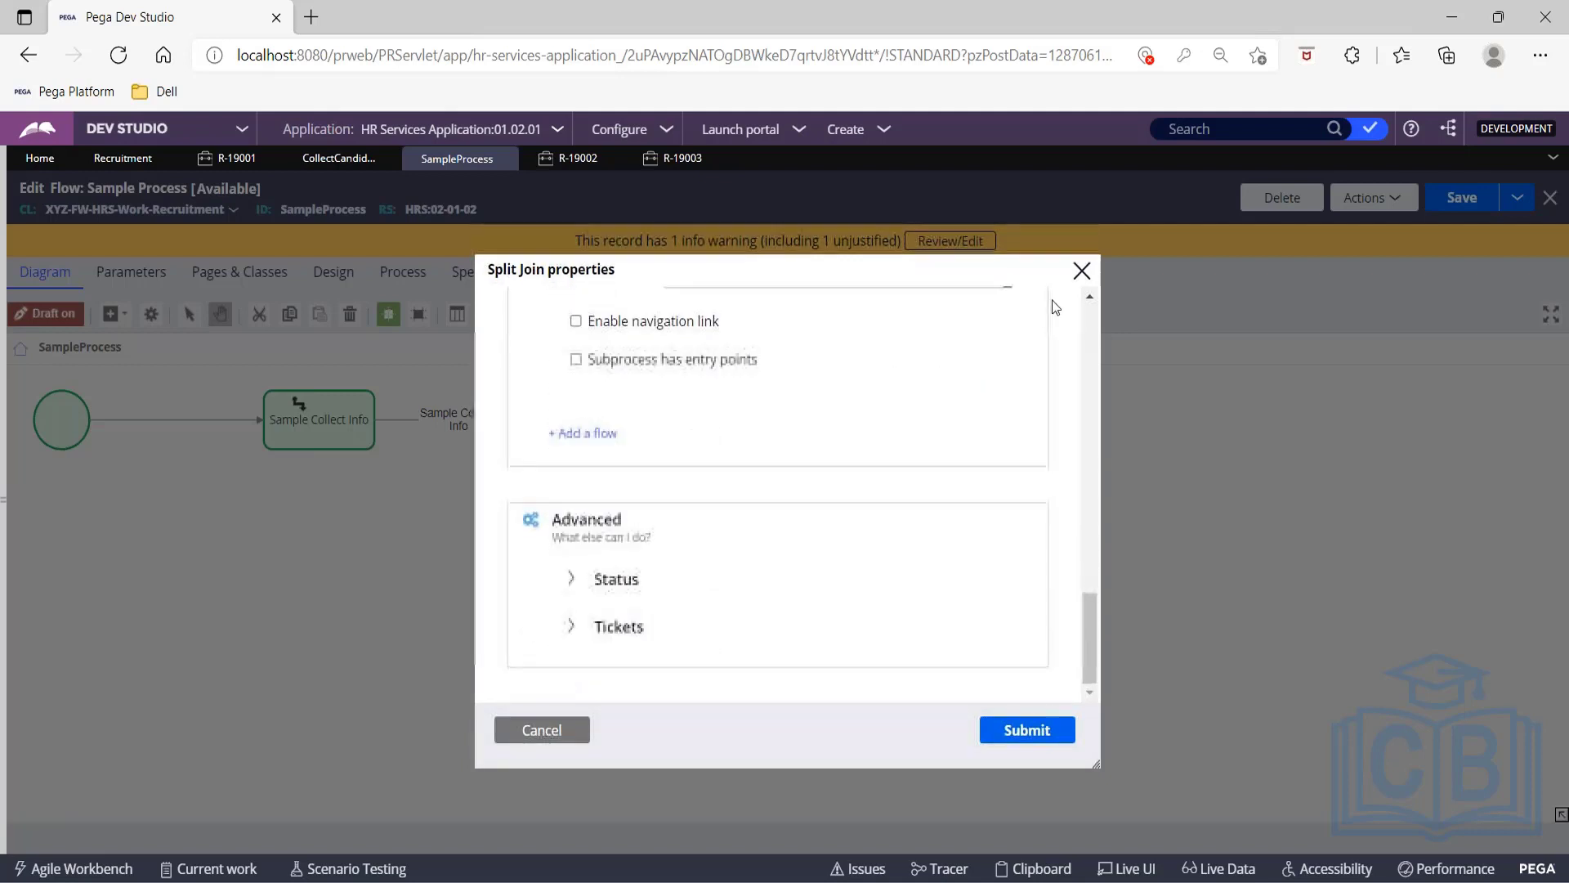
pyautogui.click(1082, 271)
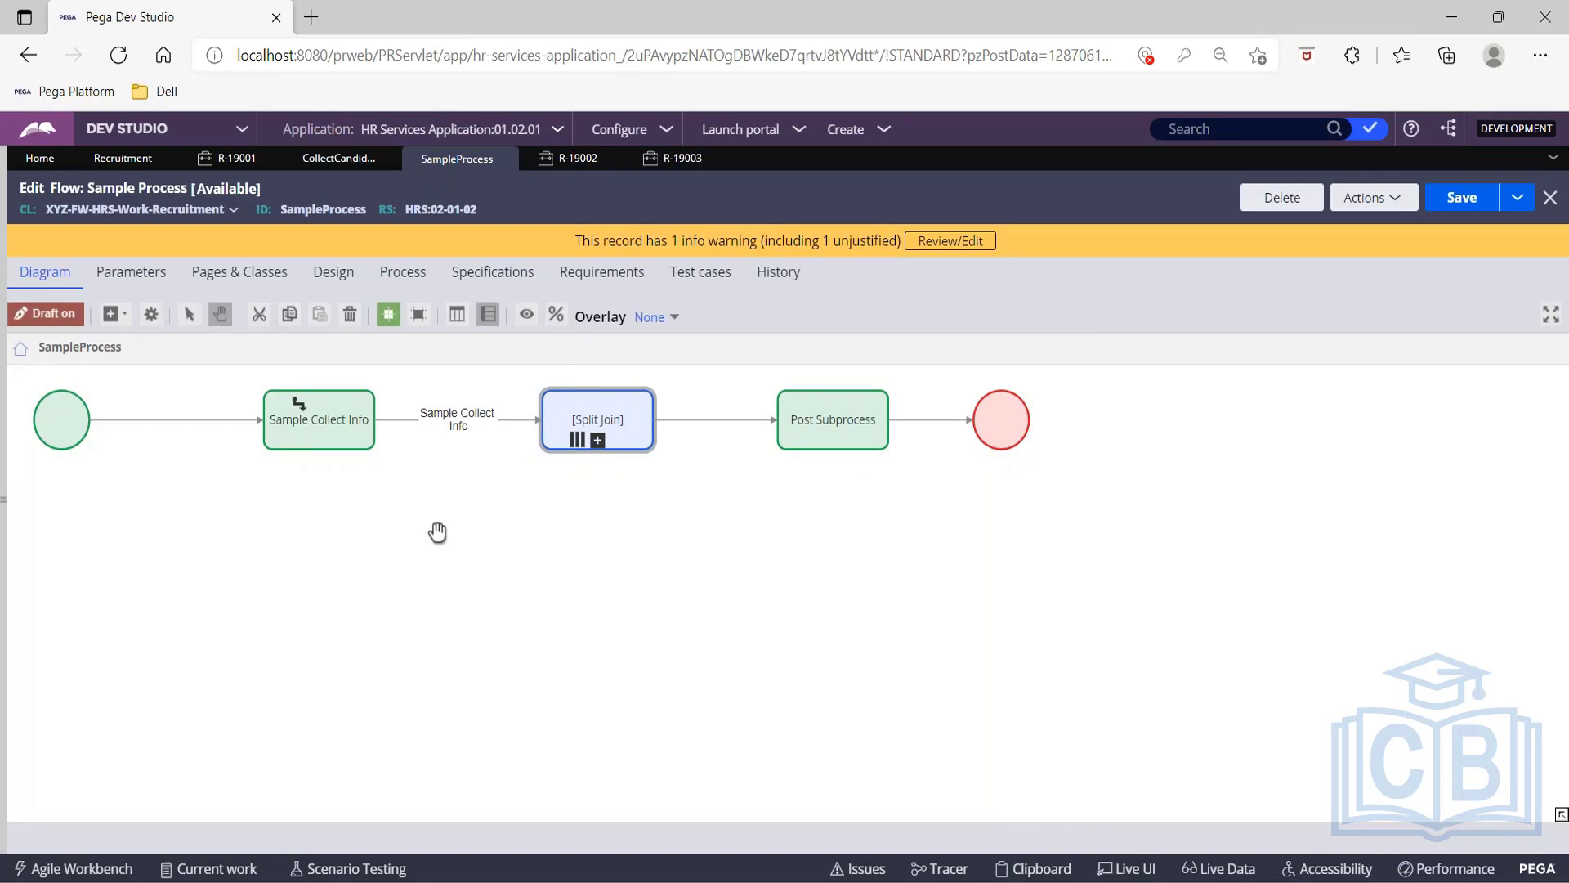
# Switch to the PowerPoint slide show of PCSSA Session -16 and advance to the Split For Each slide.
pyautogui.click(458, 566)
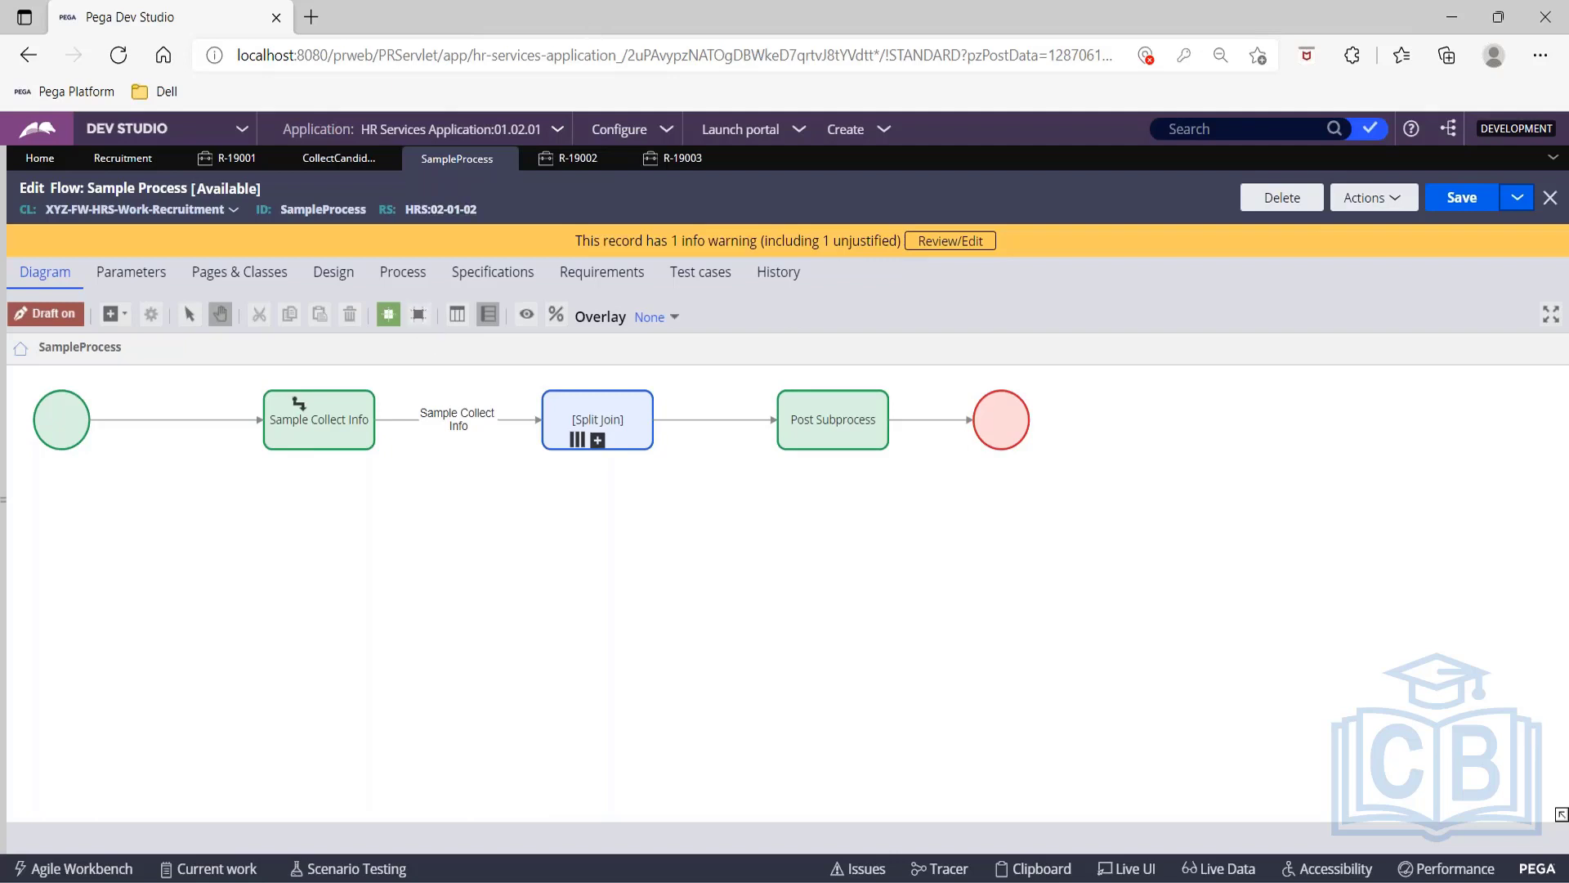
pyautogui.click(343, 491)
pyautogui.hotkey('alt', 'Tab')
pyautogui.hotkey('alt', 'Tab')
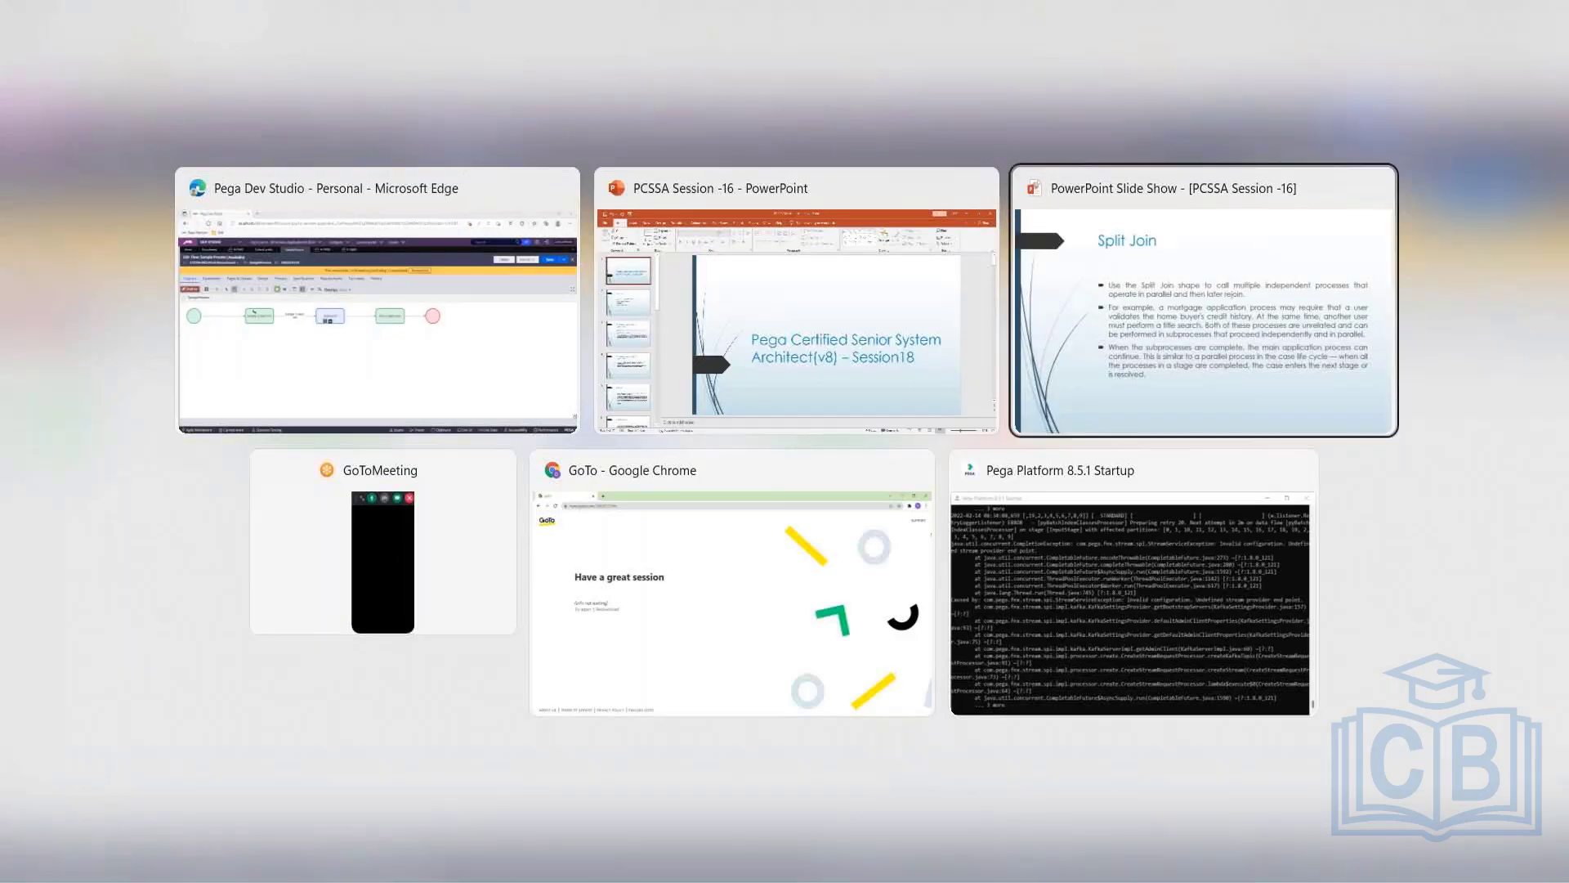
pyautogui.press('Right')
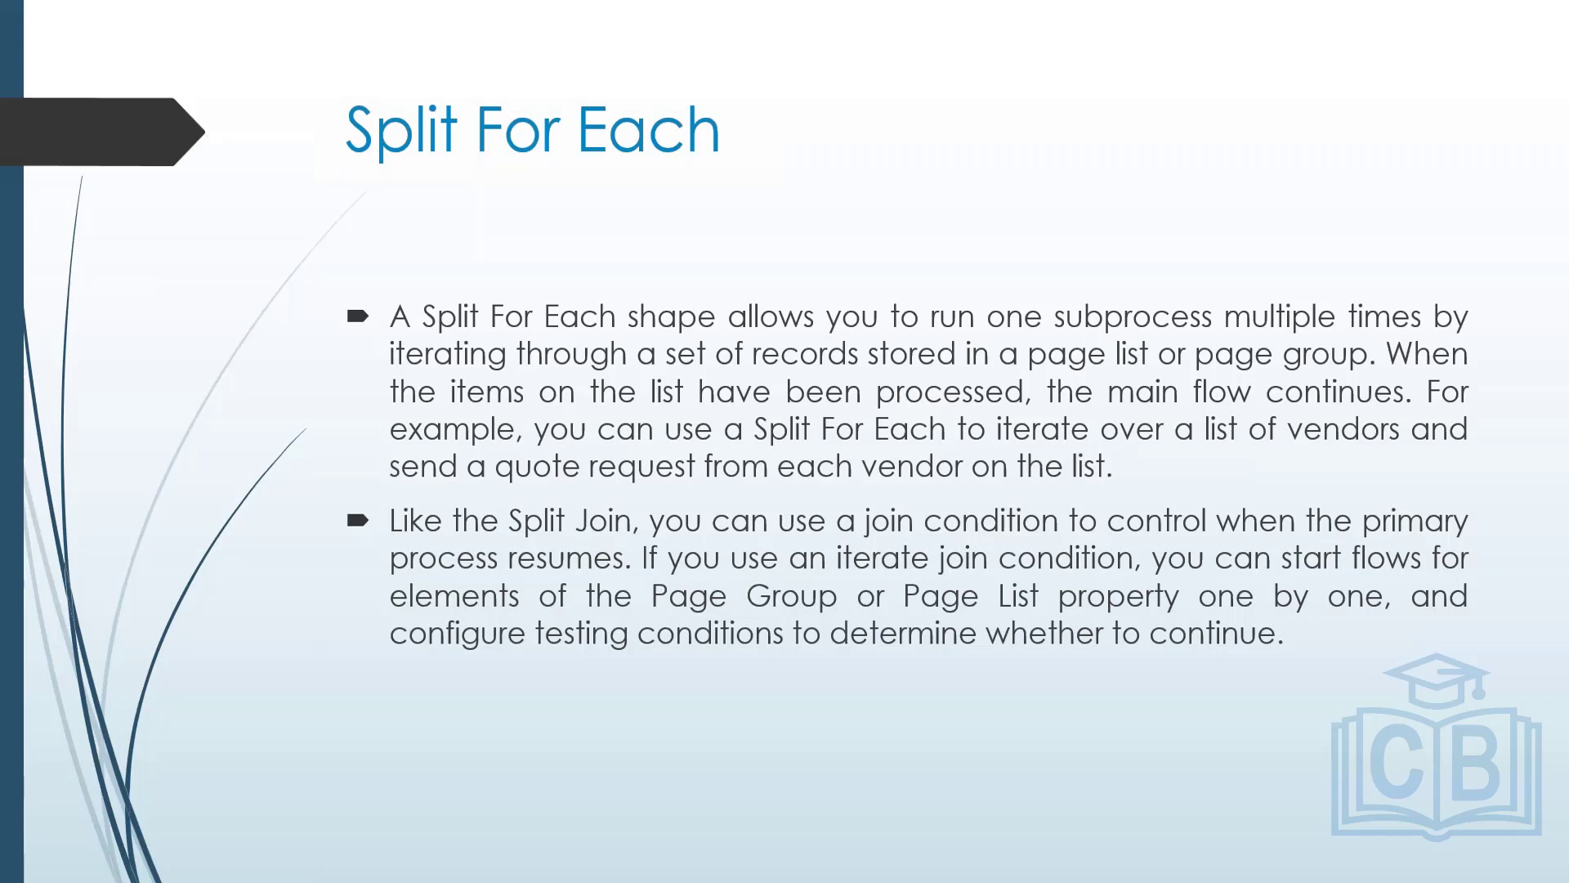
# Switch back to Pega Dev Studio, delete the Split Join from the SampleProcess flow, and add a Split For Each shape.
pyautogui.hotkey('alt', 'Tab')
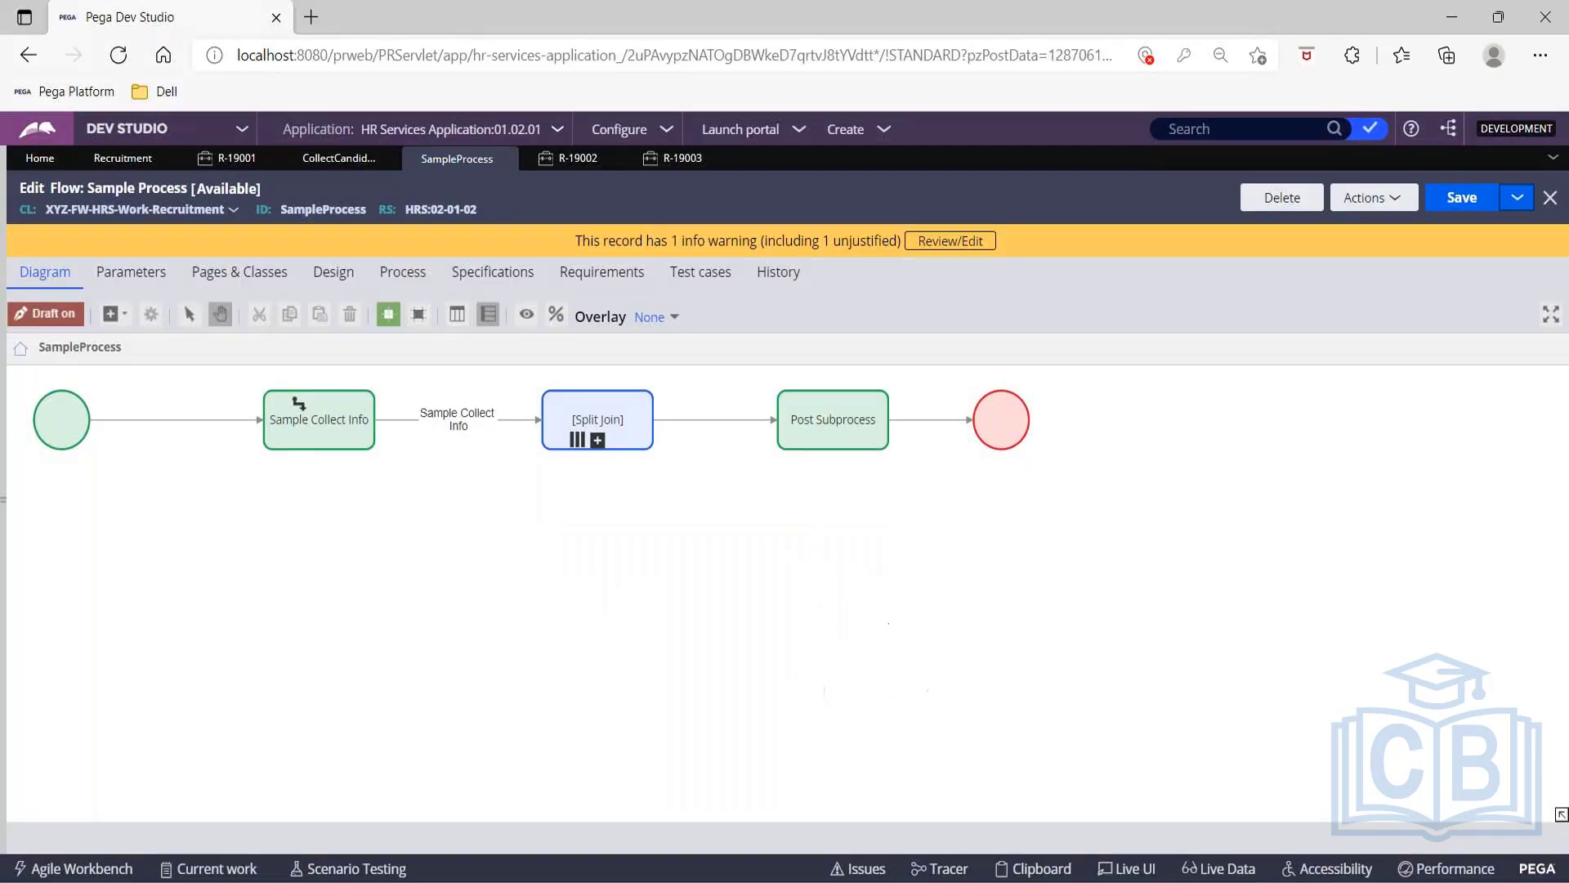
pyautogui.click(615, 428)
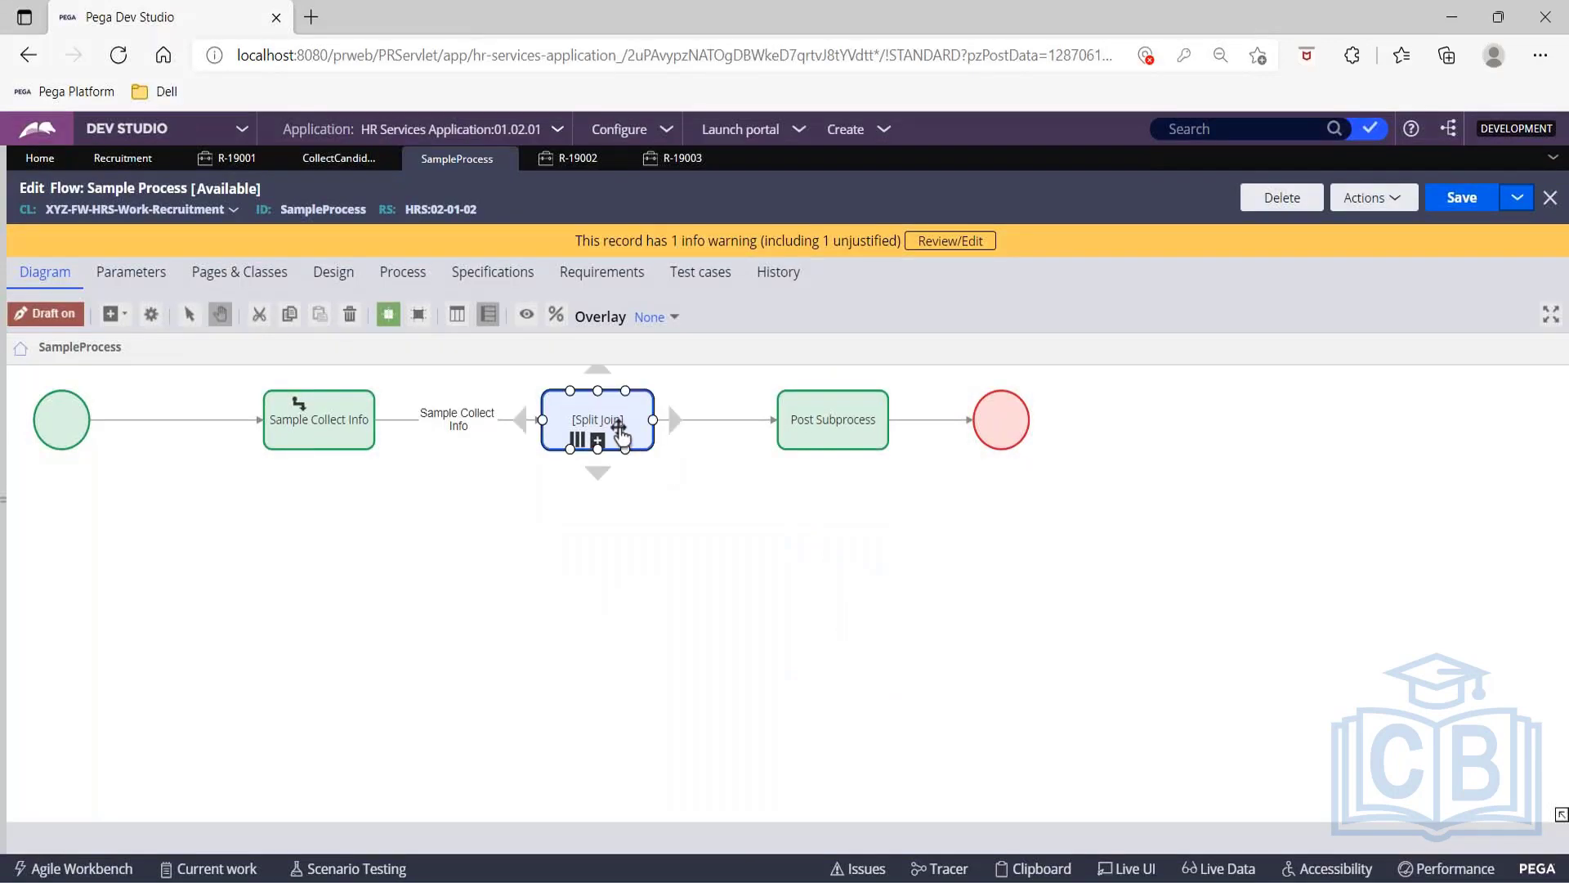
pyautogui.press('Delete')
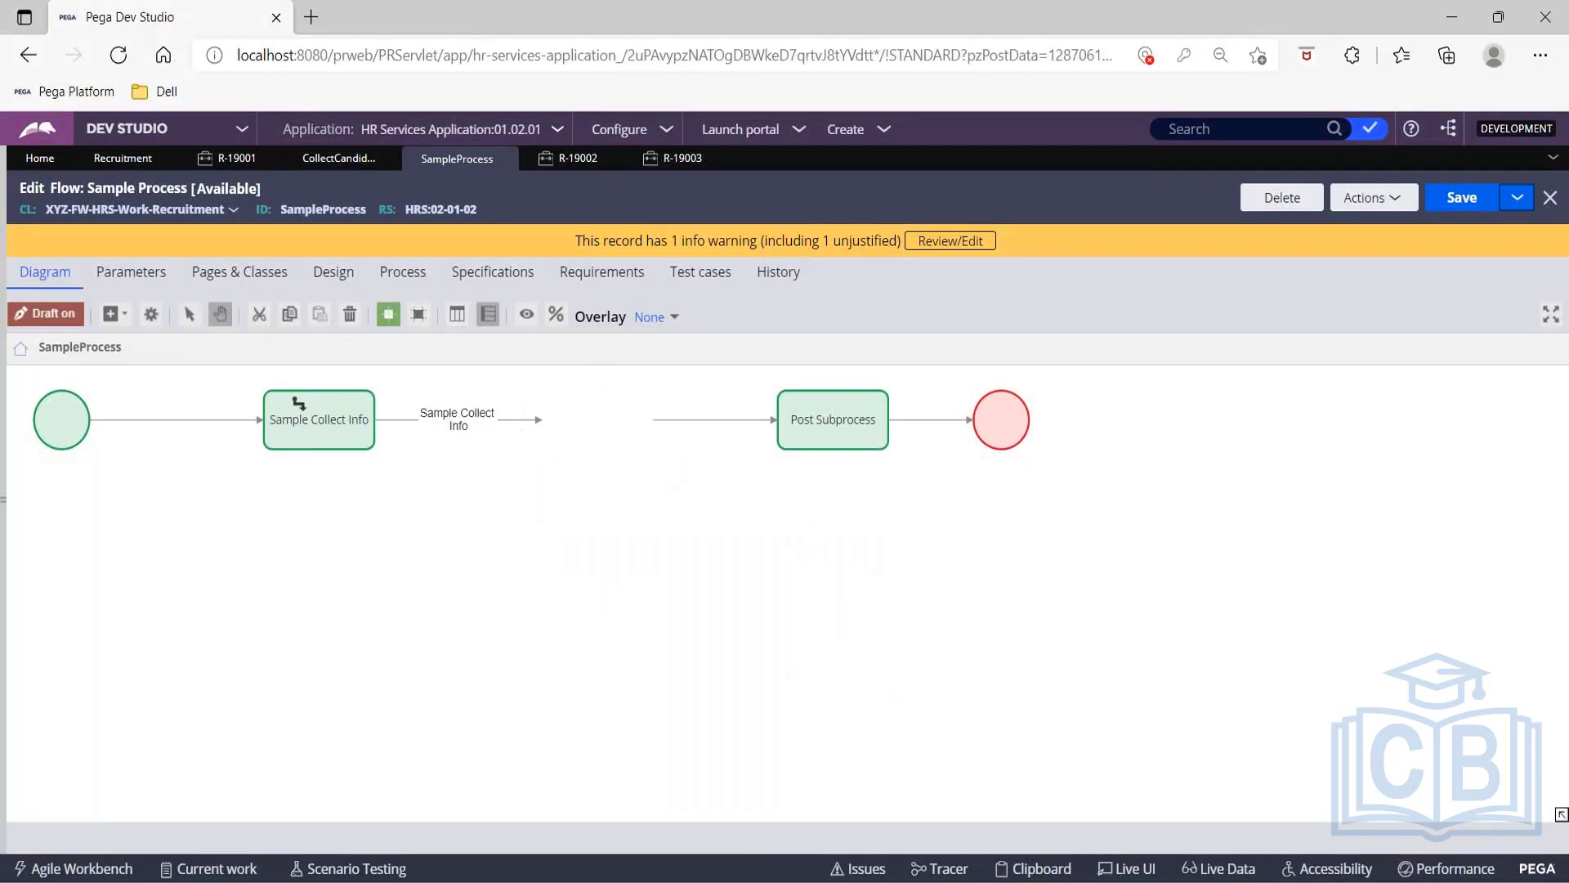
pyautogui.rightClick(556, 537)
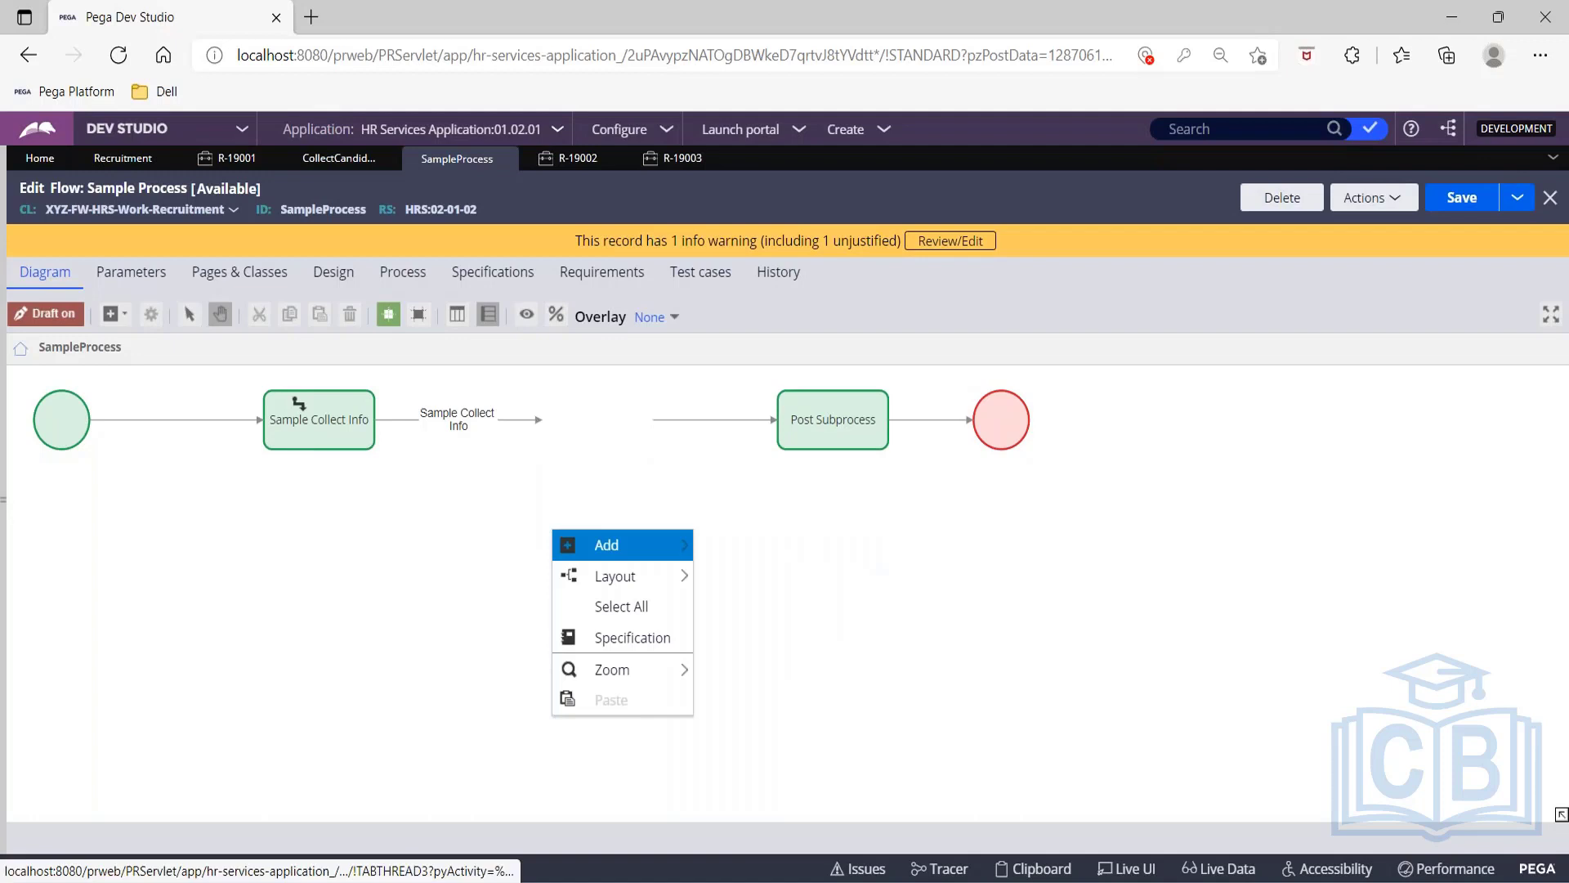
pyautogui.moveTo(605, 545)
pyautogui.moveTo(810, 777)
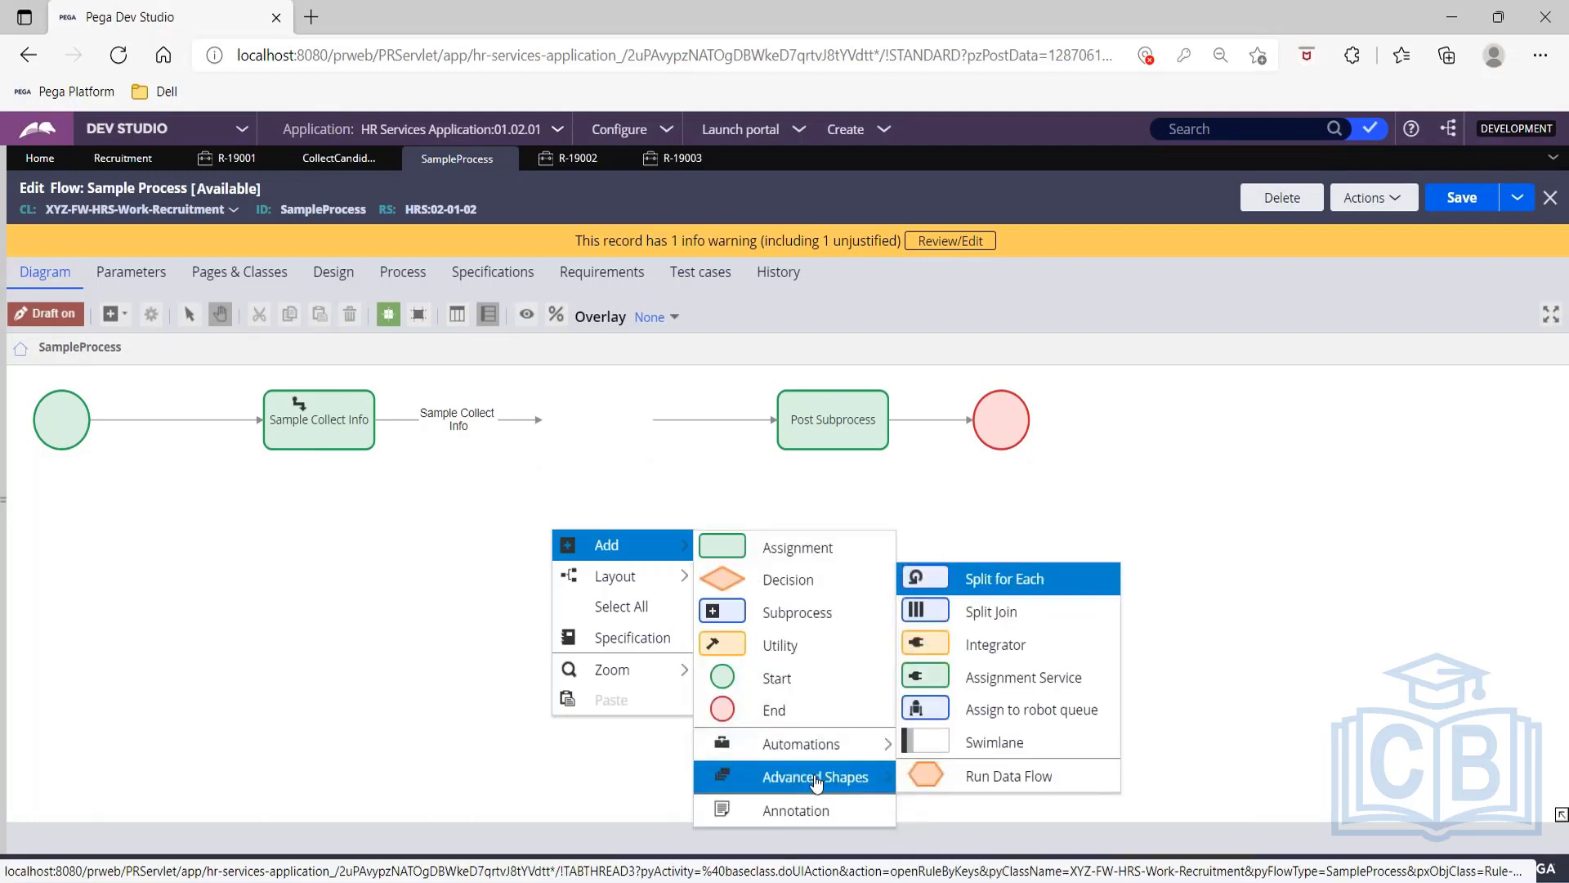
pyautogui.click(991, 582)
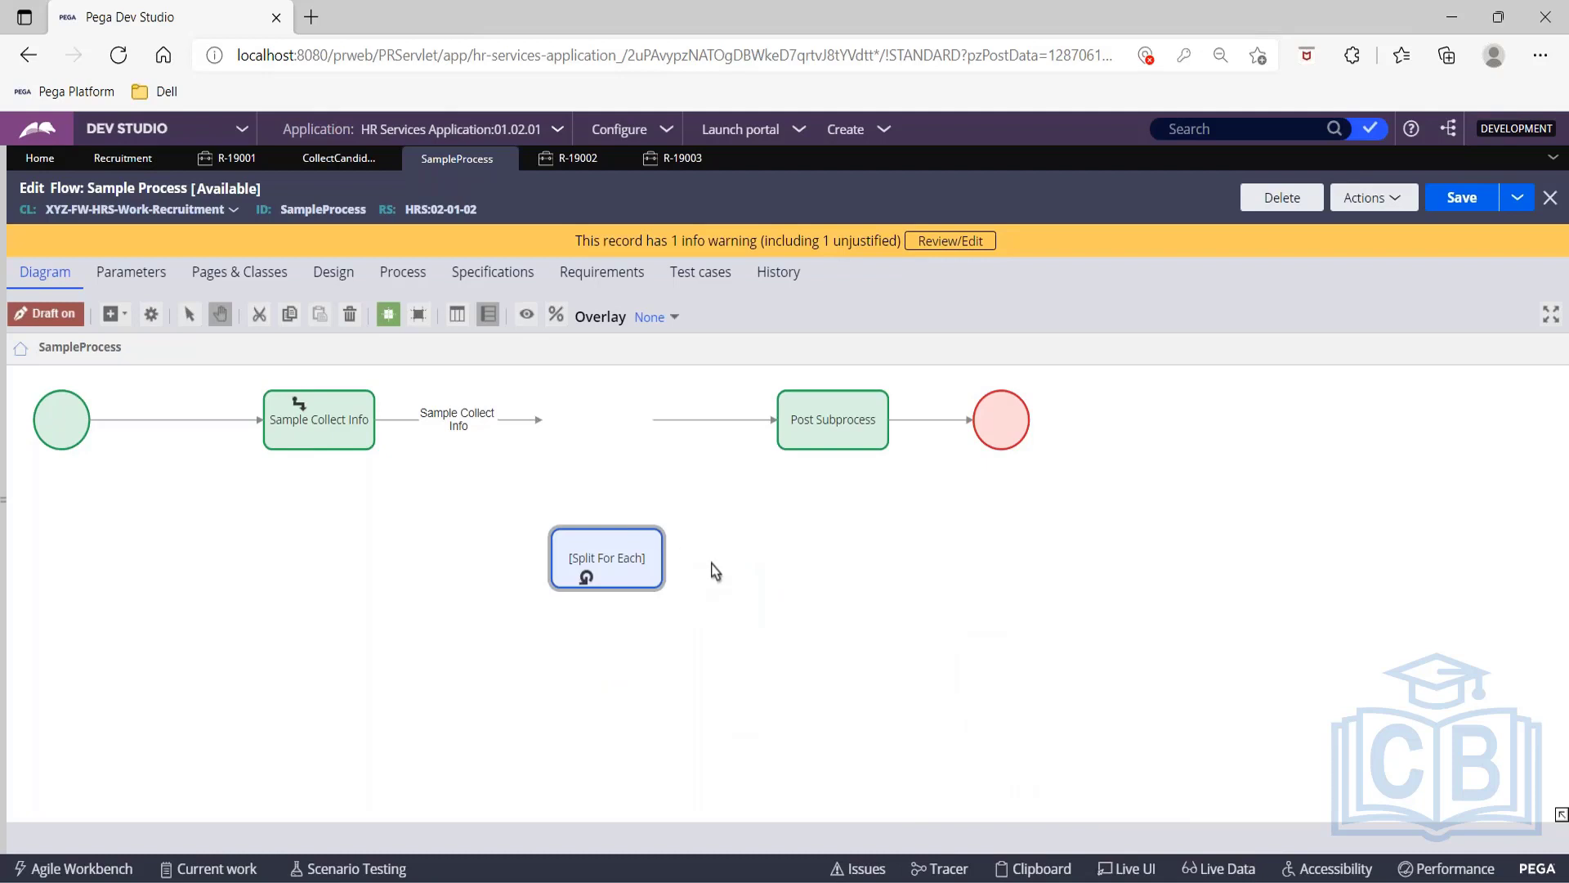
# Place the Split For Each between Sample Collect Info and Post Subprocess and attach both connectors to it.
pyautogui.moveTo(797, 564); pyautogui.dragTo(844, 703)
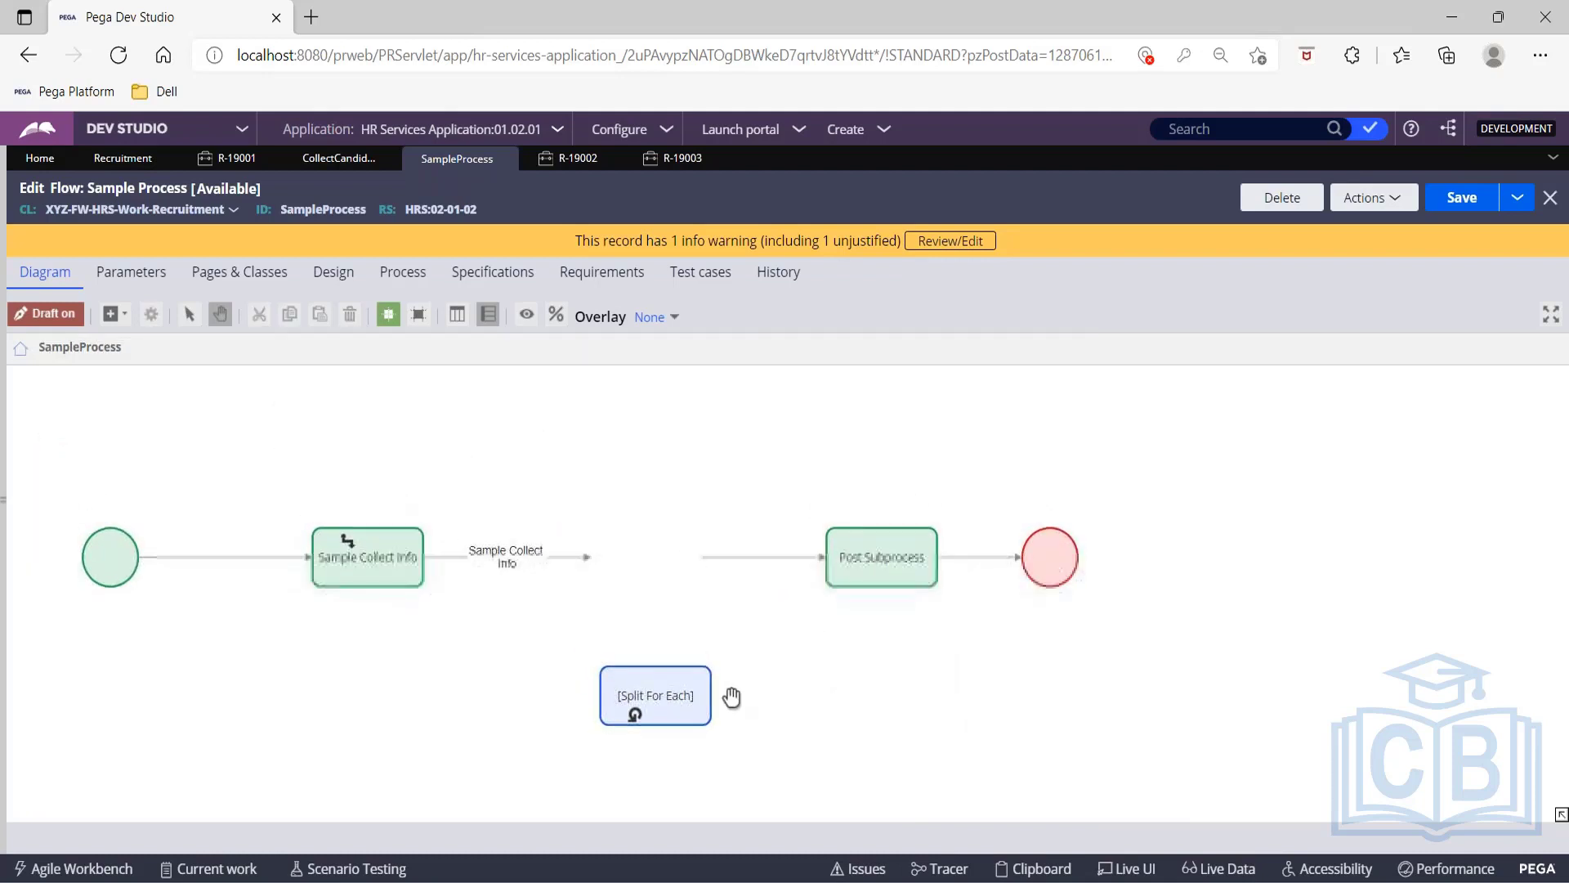
pyautogui.click(710, 680)
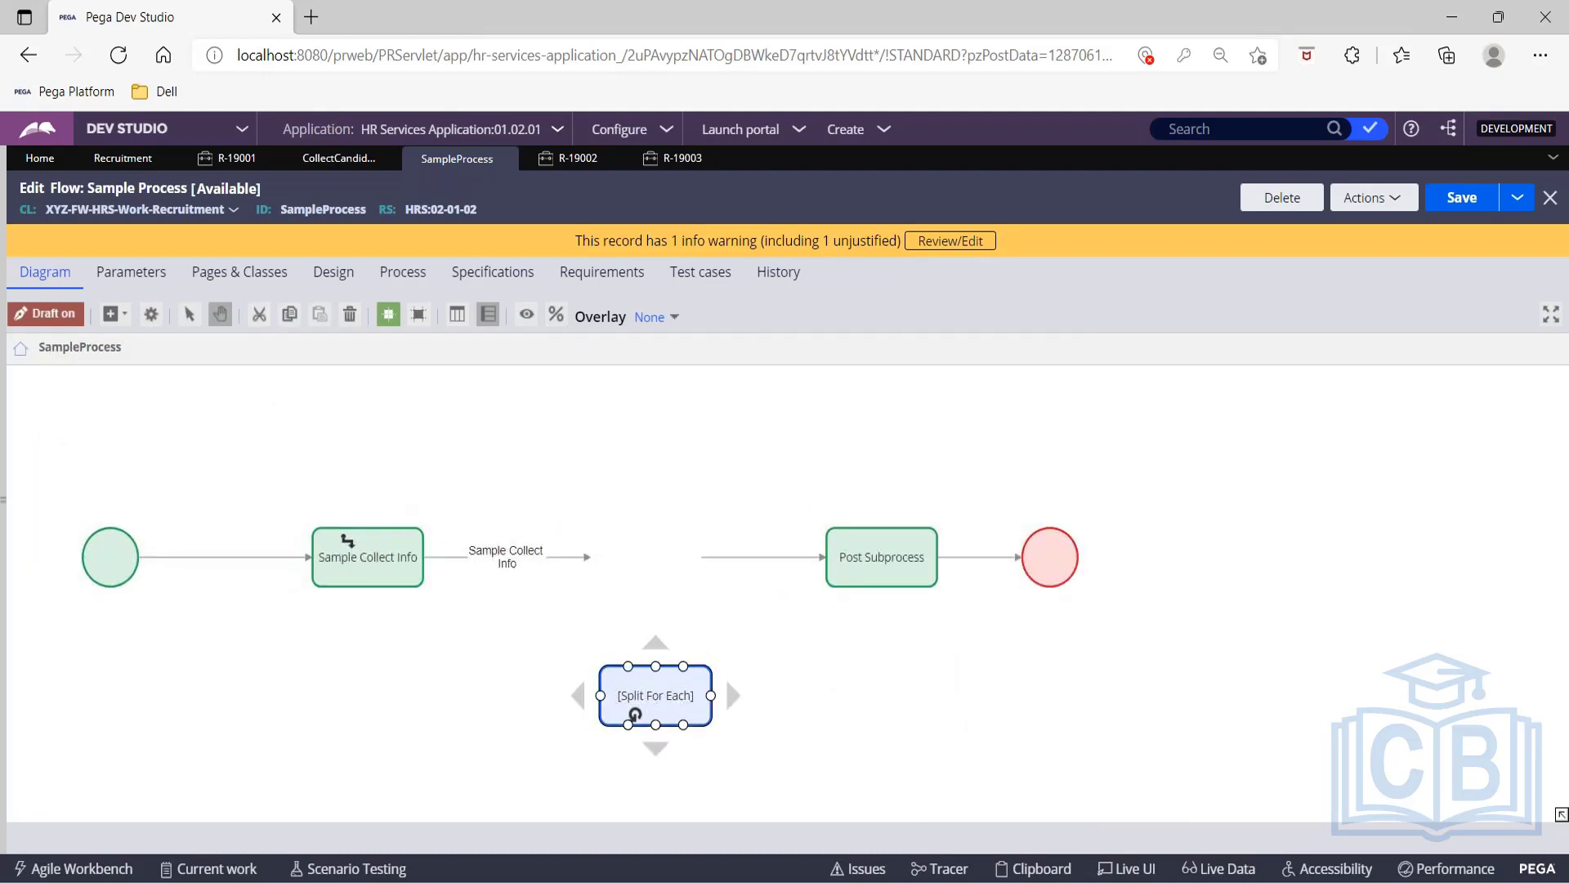
pyautogui.click(576, 557)
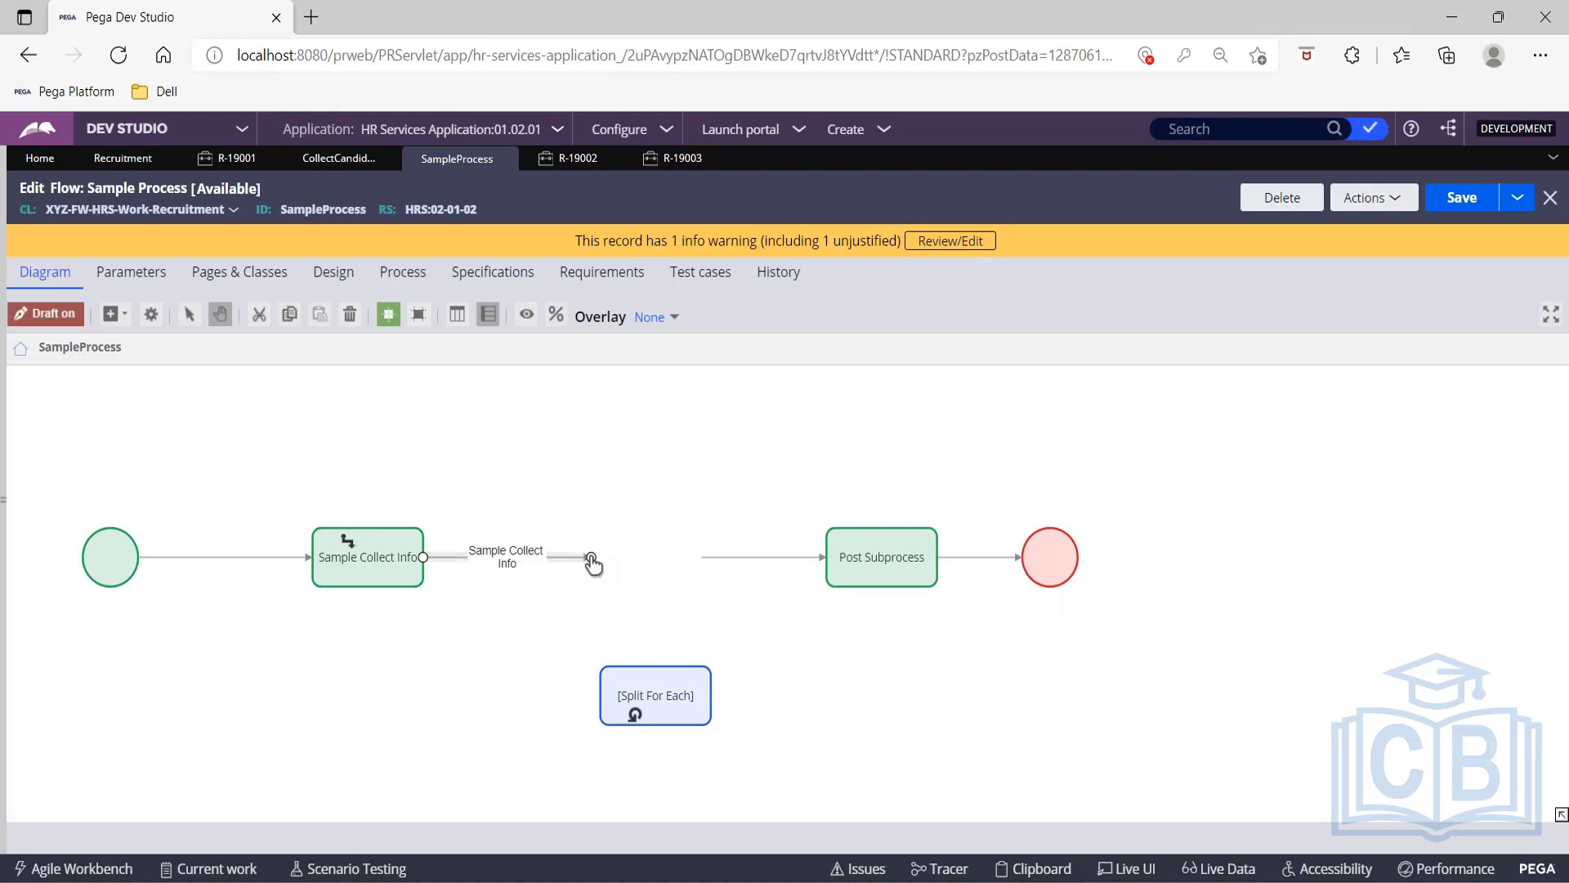
pyautogui.moveTo(591, 562); pyautogui.dragTo(634, 581)
pyautogui.click(750, 559)
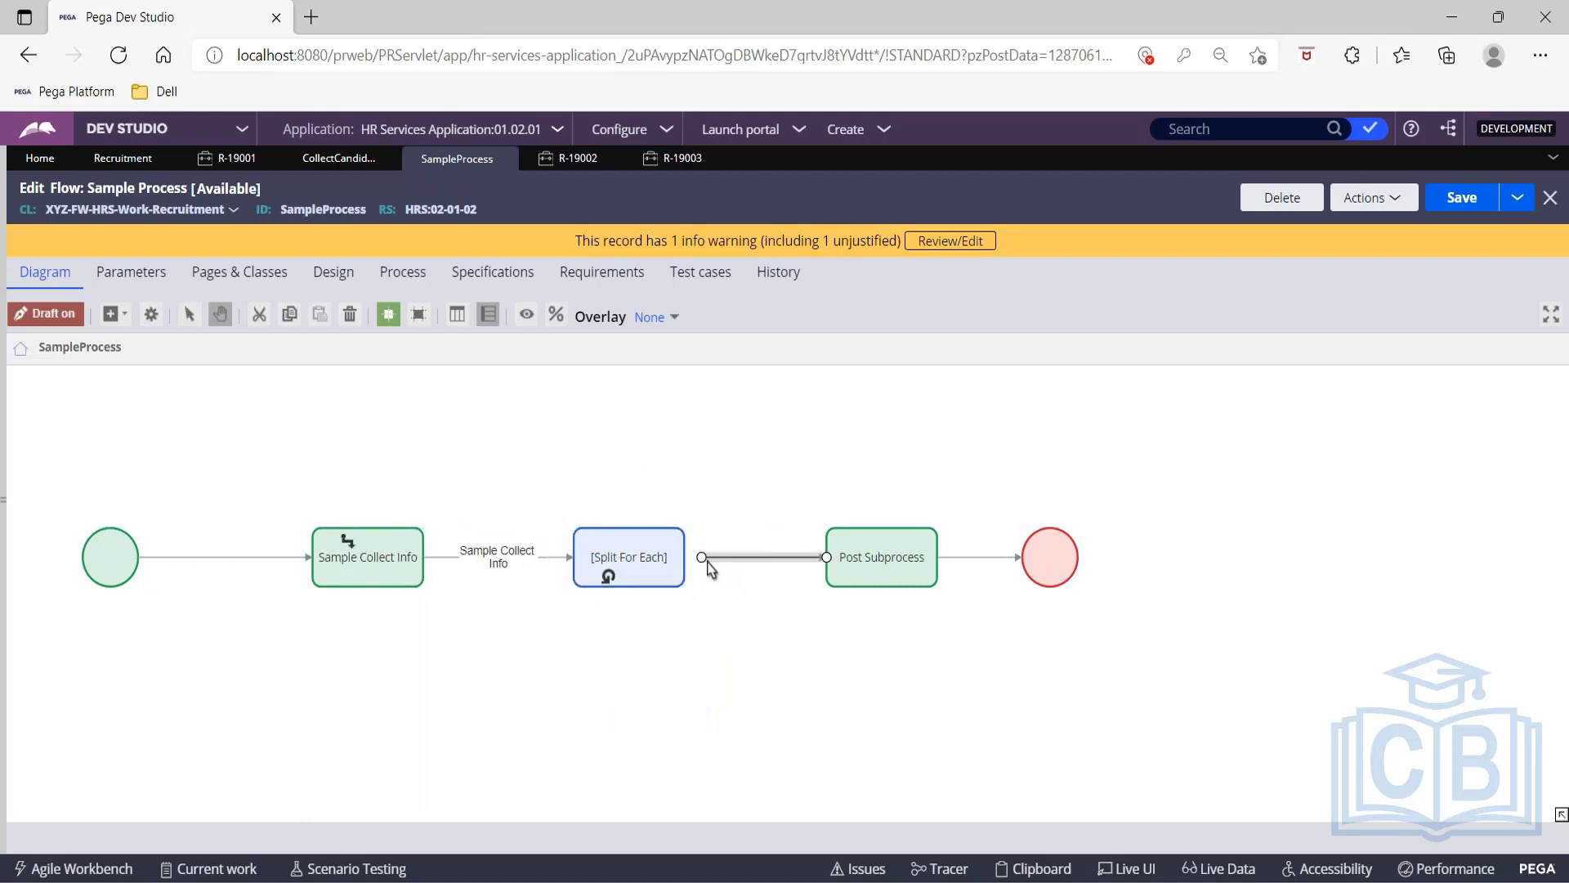
pyautogui.click(648, 554)
pyautogui.click(650, 564)
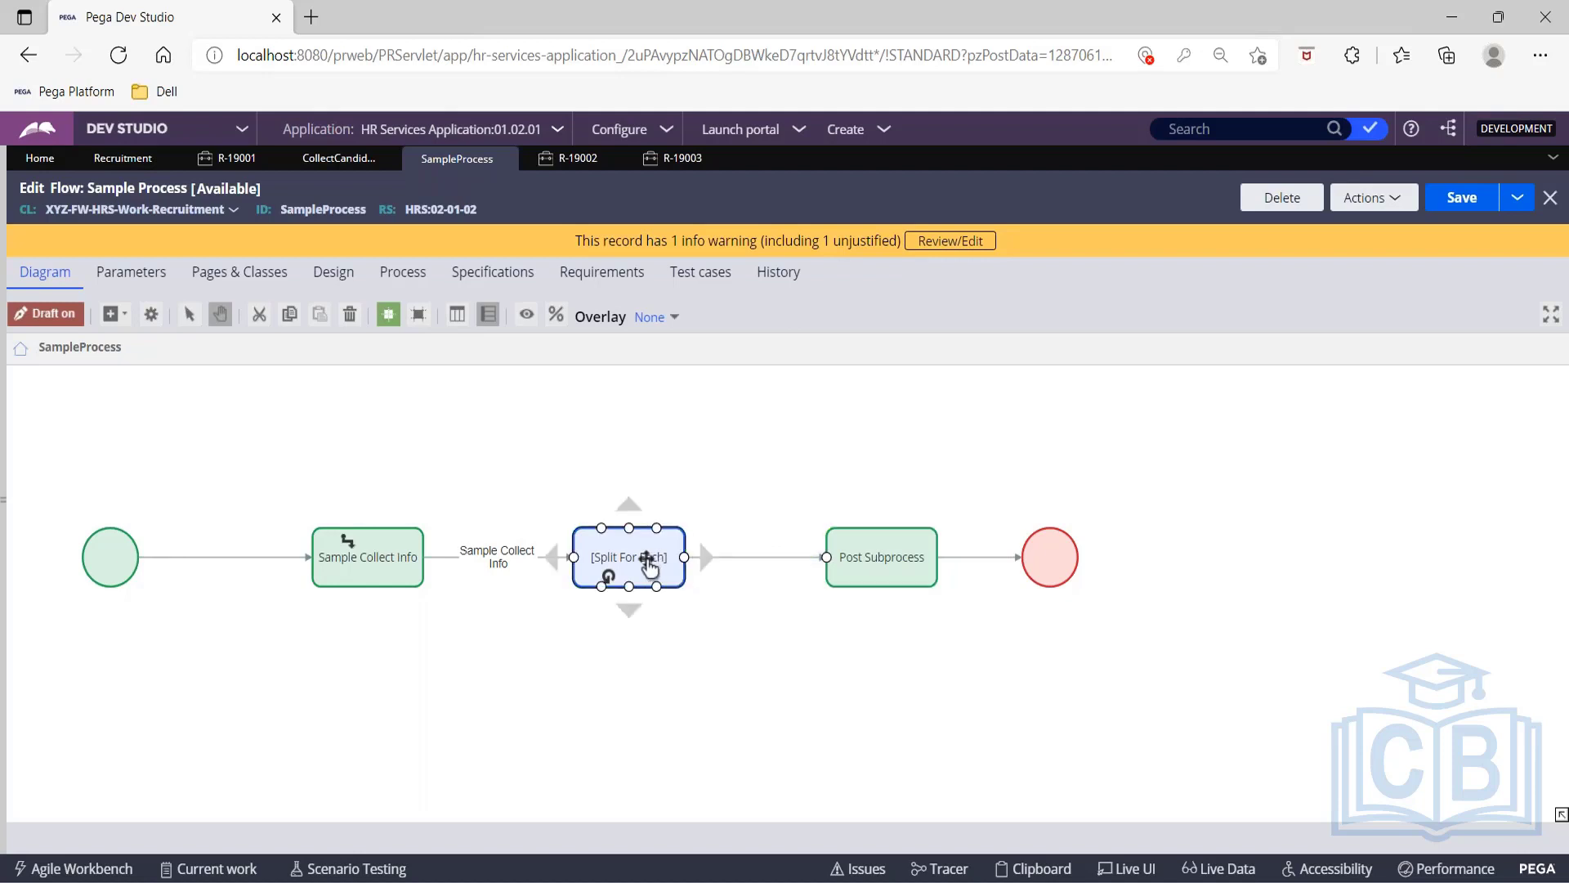
pyautogui.press('Escape')
# Open the Split For Each's properties and set its page property to .StudentList.
pyautogui.doubleClick(616, 586)
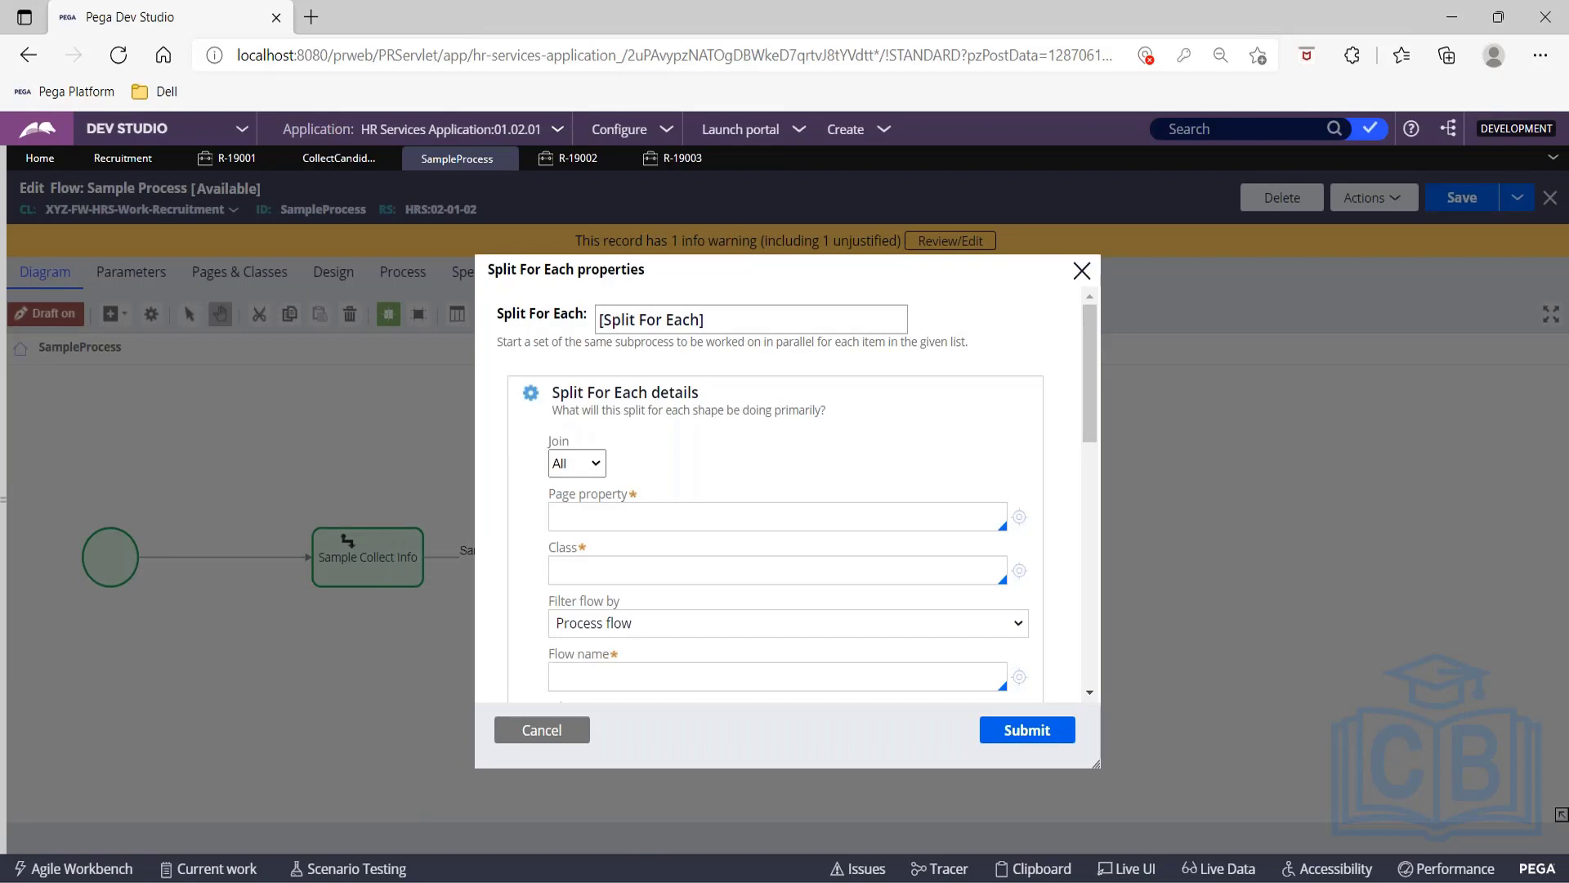
pyautogui.click(617, 526)
pyautogui.click(618, 523)
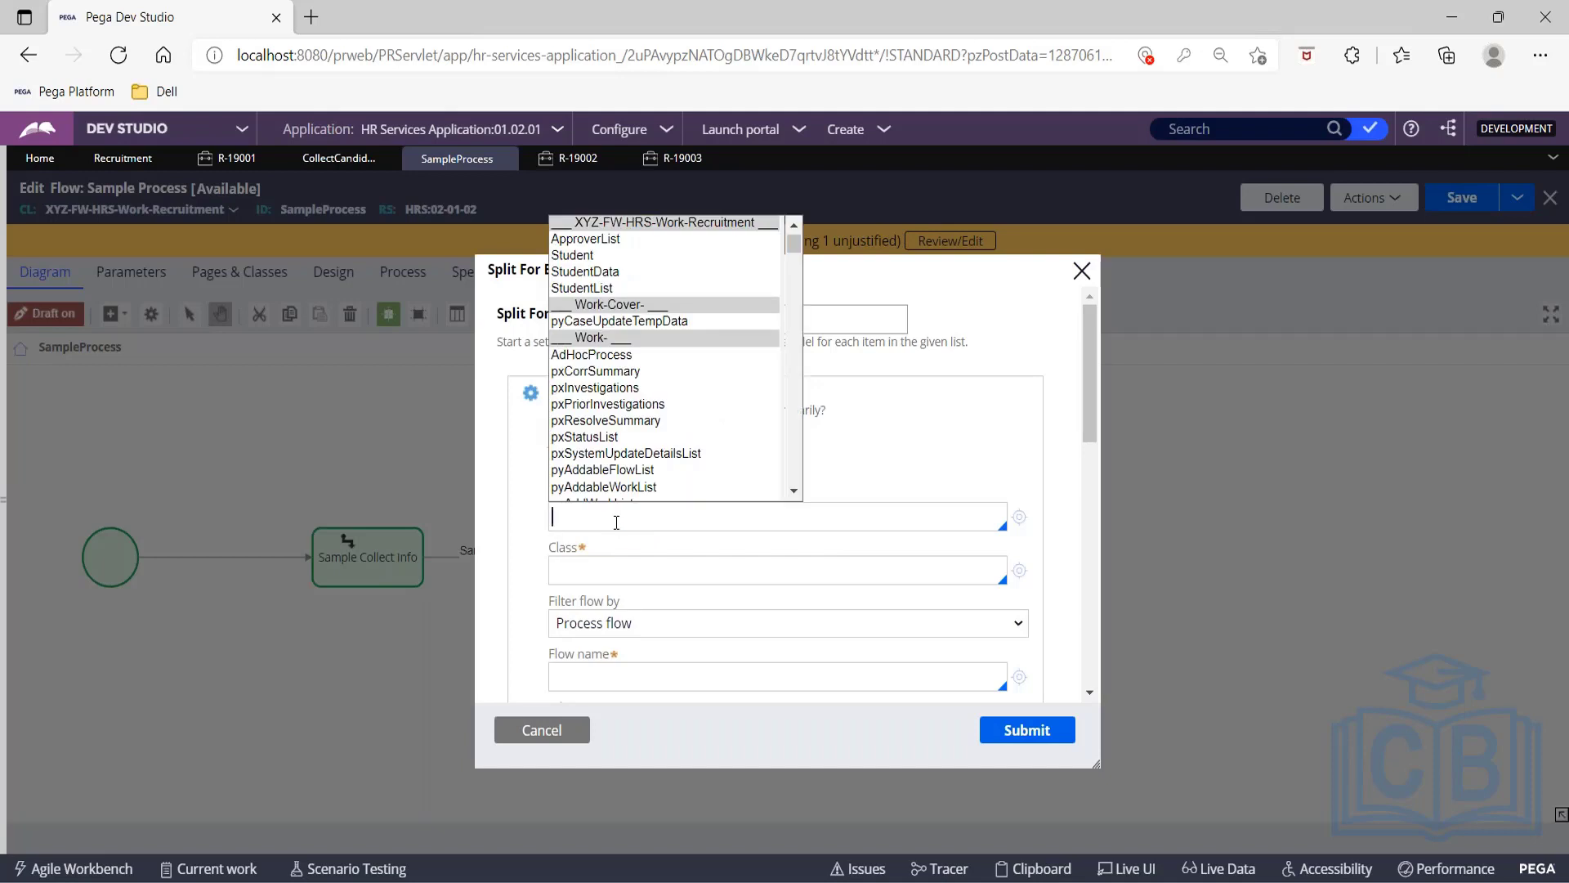
pyautogui.press('Down')
pyautogui.press('Down')
pyautogui.press('Down')
pyautogui.press('Down')
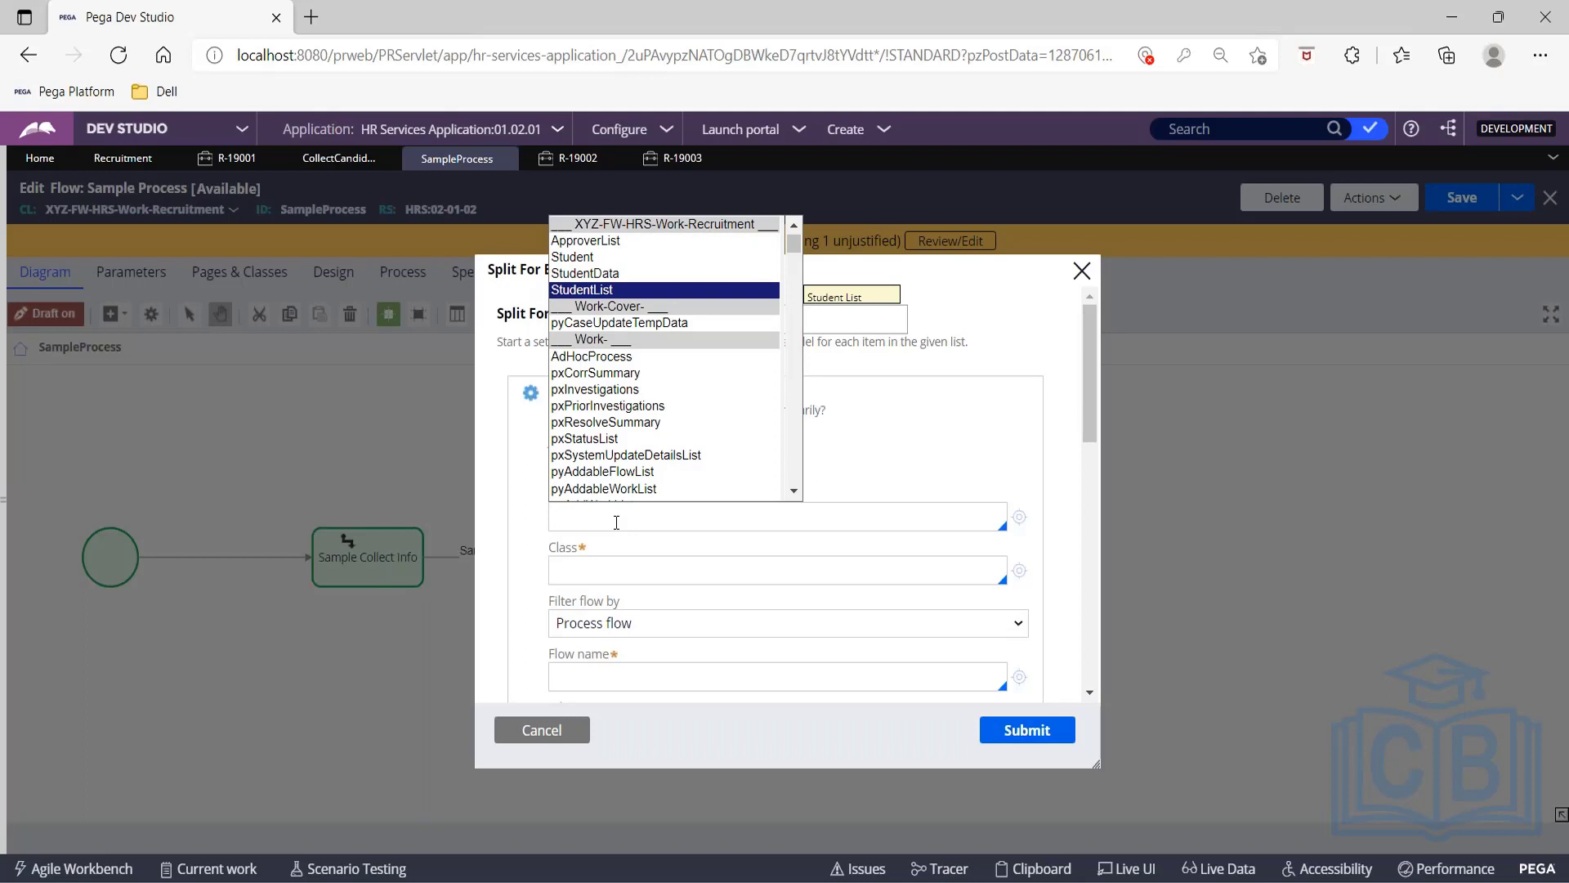
pyautogui.press('Return')
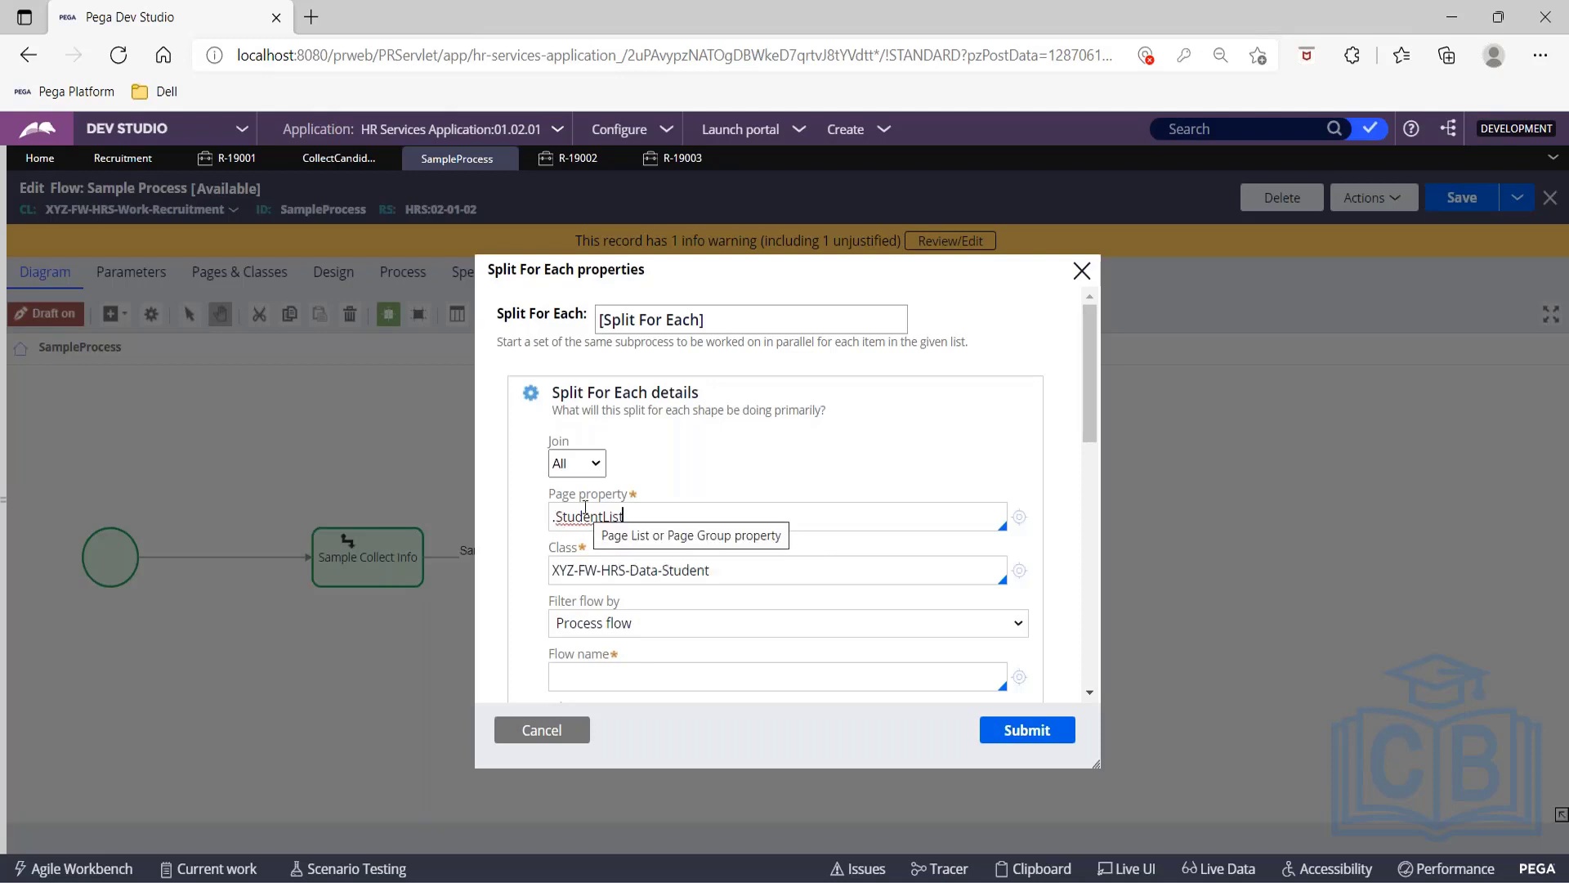
# Review the Split For Each's page property, class and remaining settings, and list the flows available for its flow name.
pyautogui.scroll(-3, 727, 474)
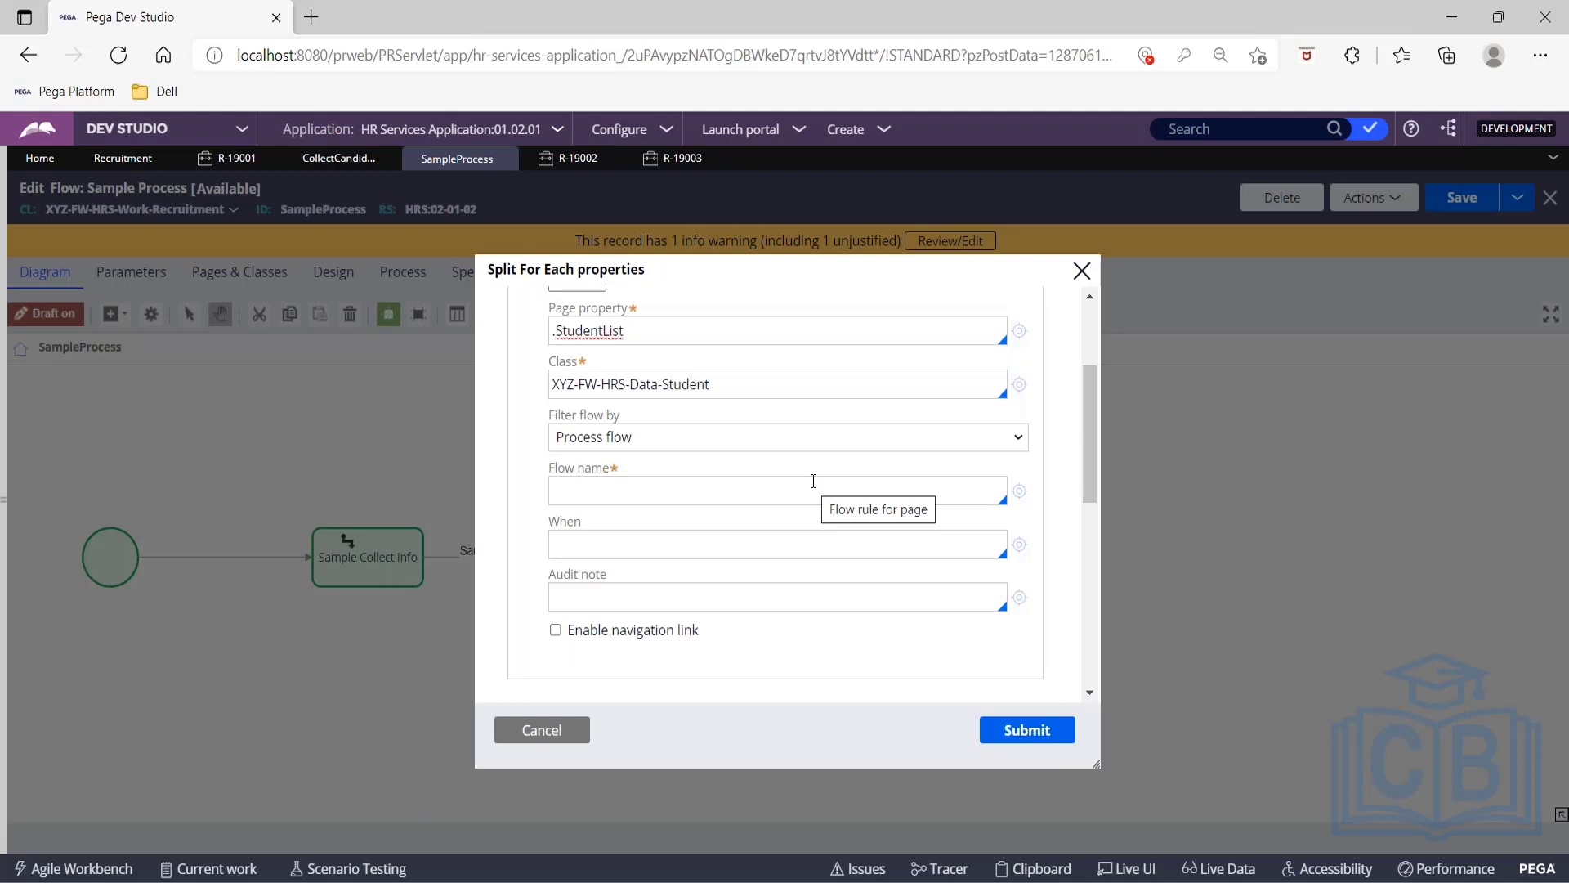
pyautogui.scroll(3, 813, 480)
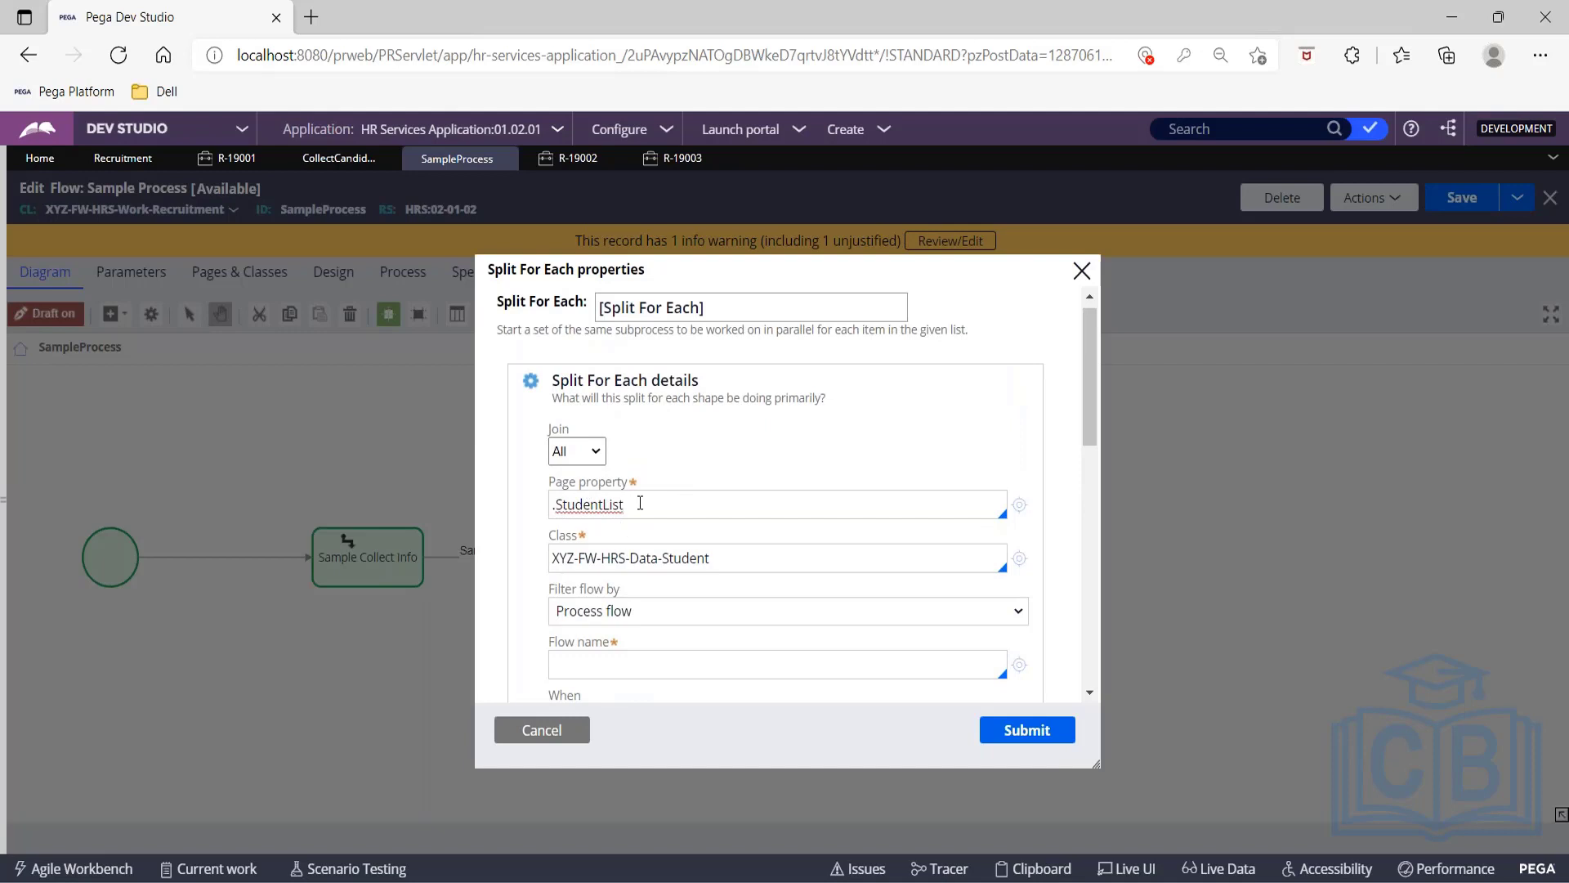
pyautogui.moveTo(640, 502); pyautogui.dragTo(548, 504)
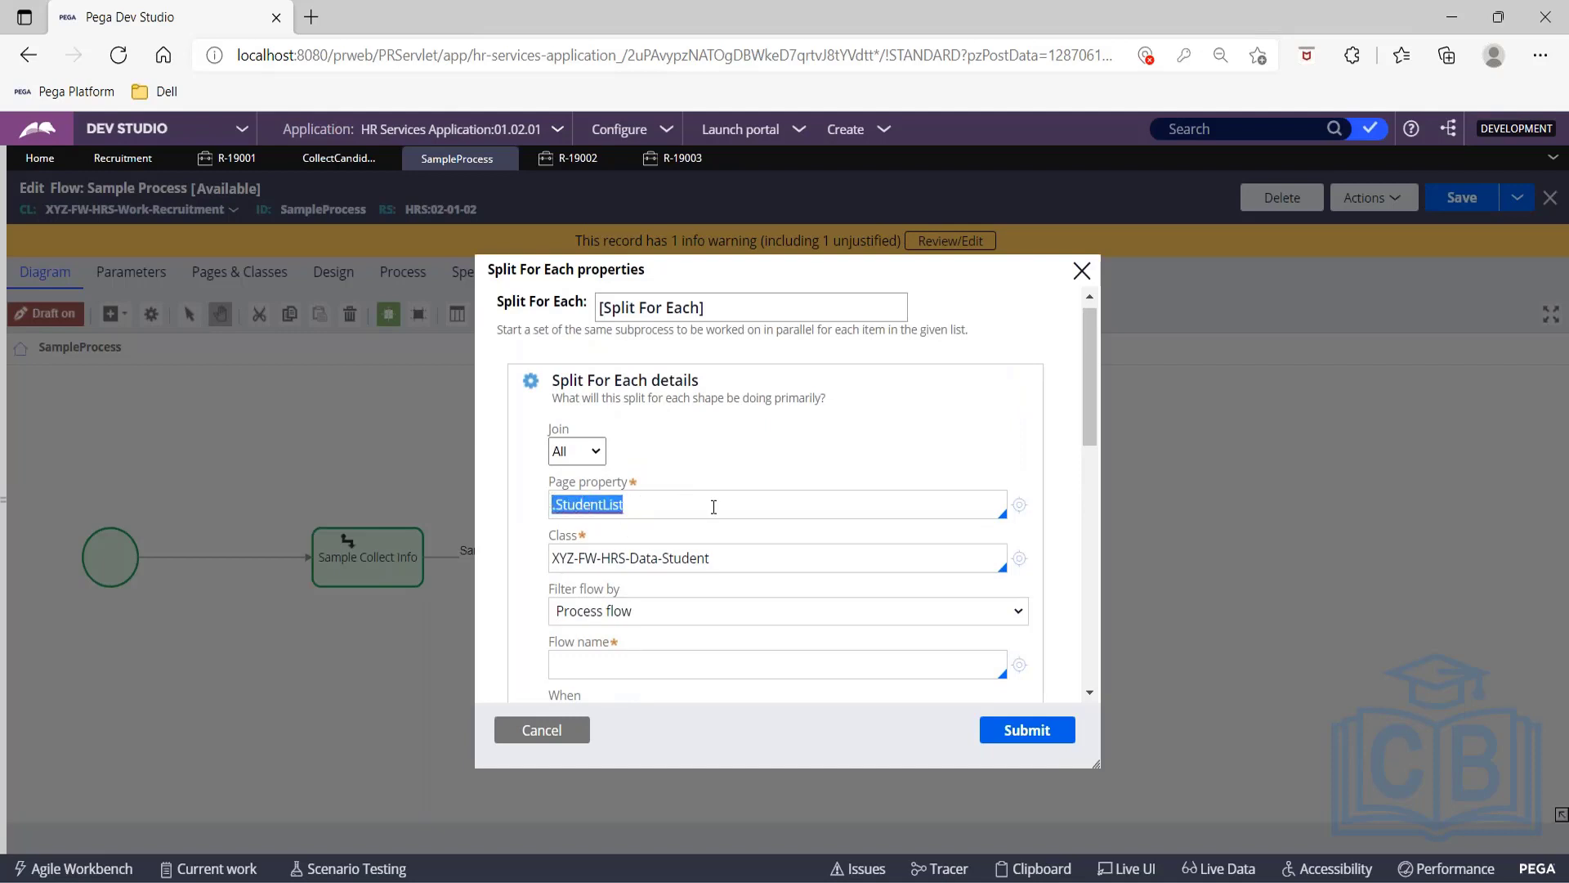
pyautogui.scroll(-2, 713, 507)
pyautogui.click(653, 535)
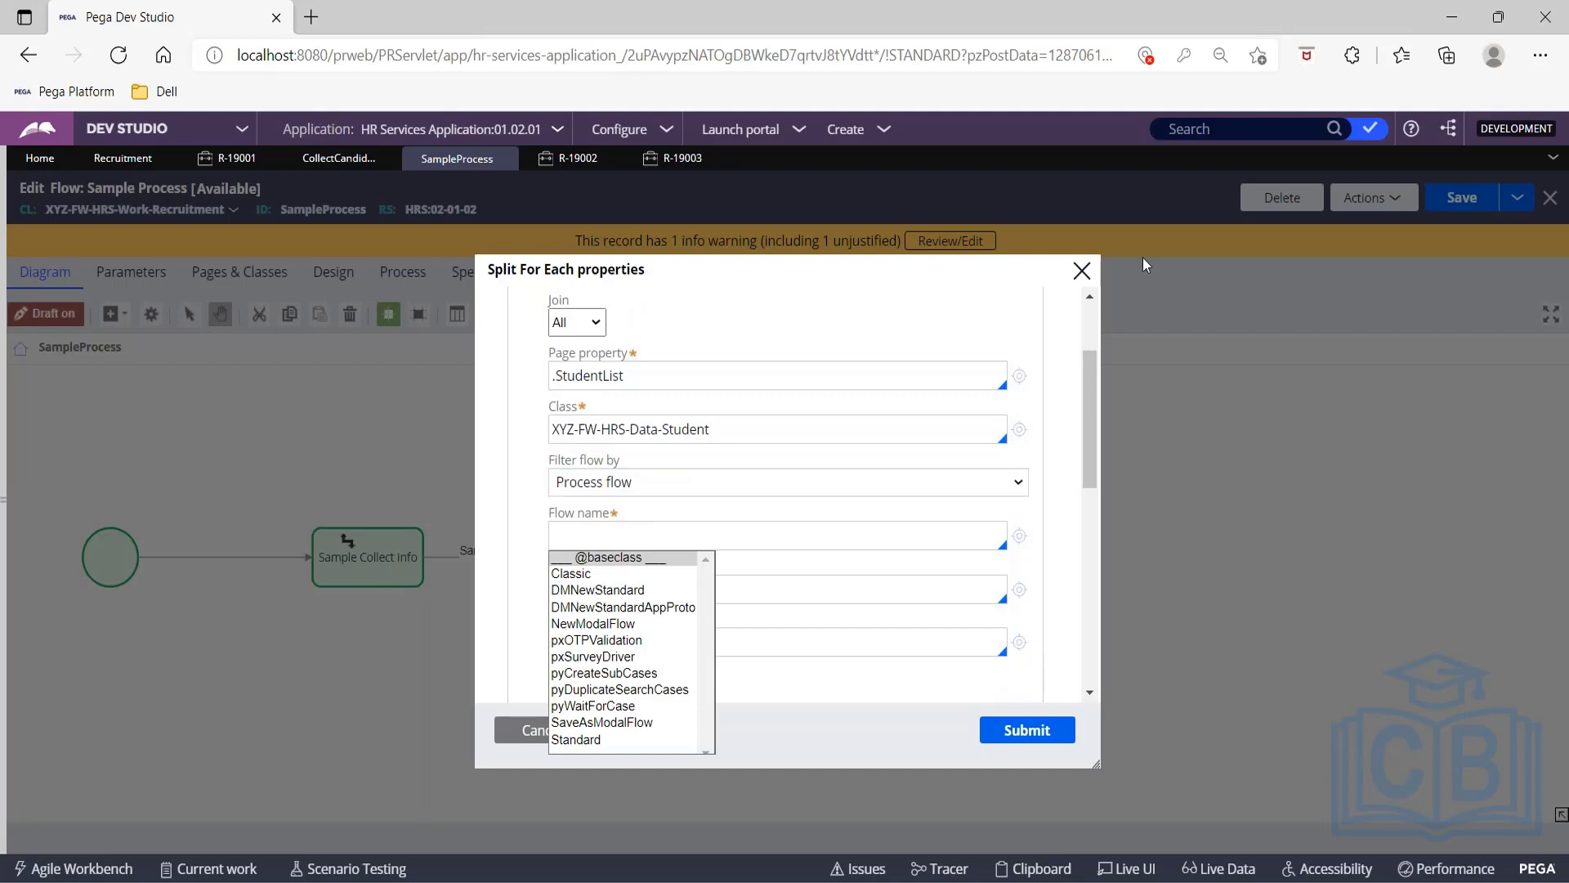
# Close the Split For Each properties without submitting and discard the unsaved edits to the SampleProcess flow.
pyautogui.click(1082, 271)
pyautogui.click(1392, 198)
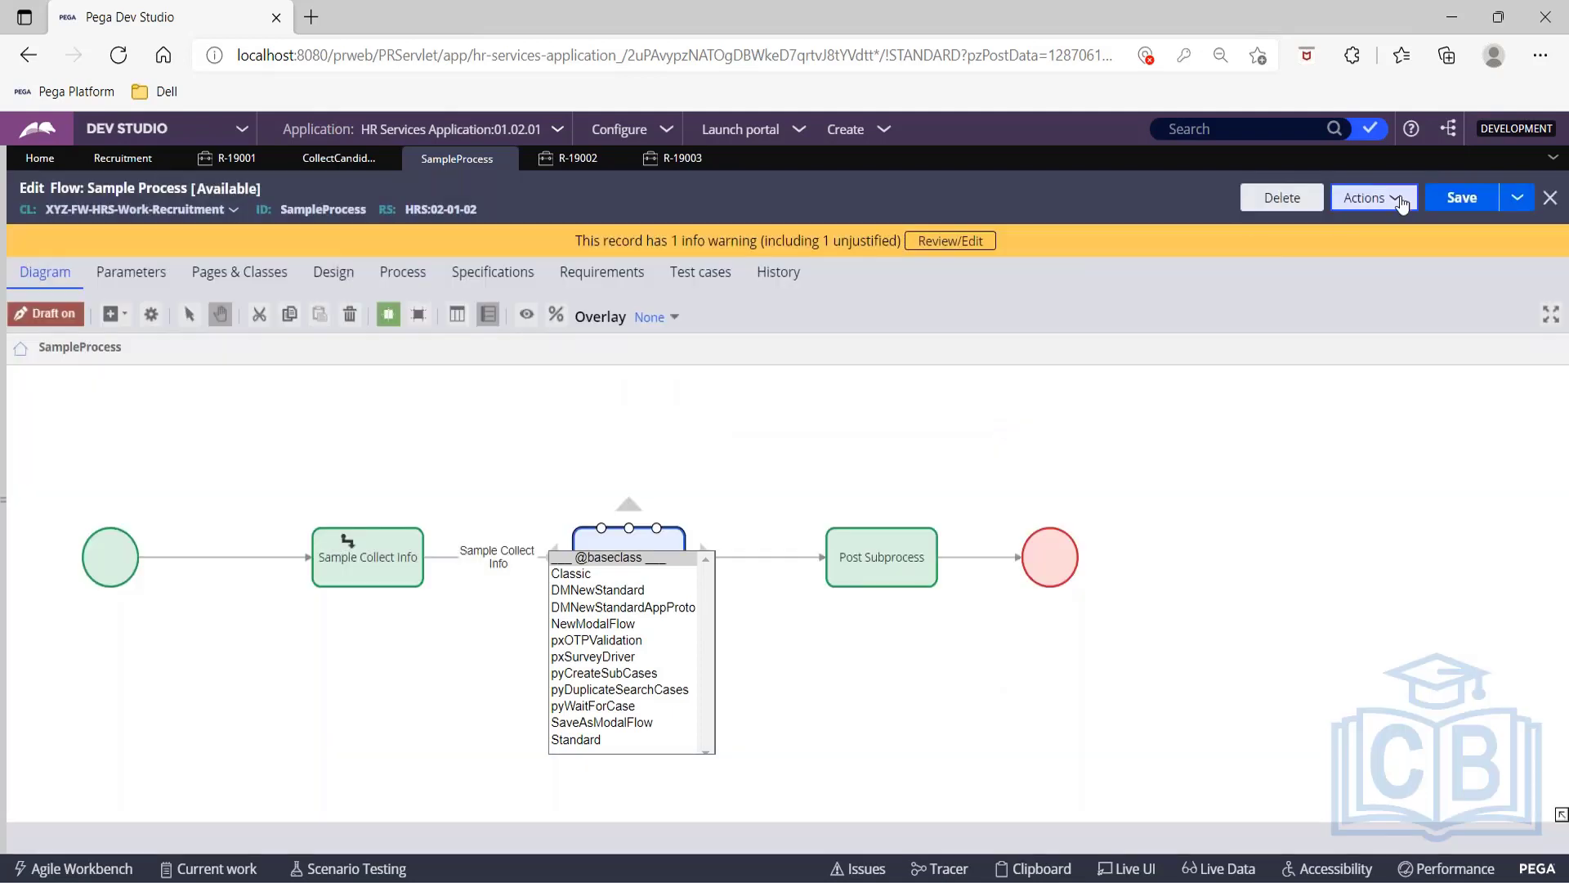
pyautogui.click(1341, 256)
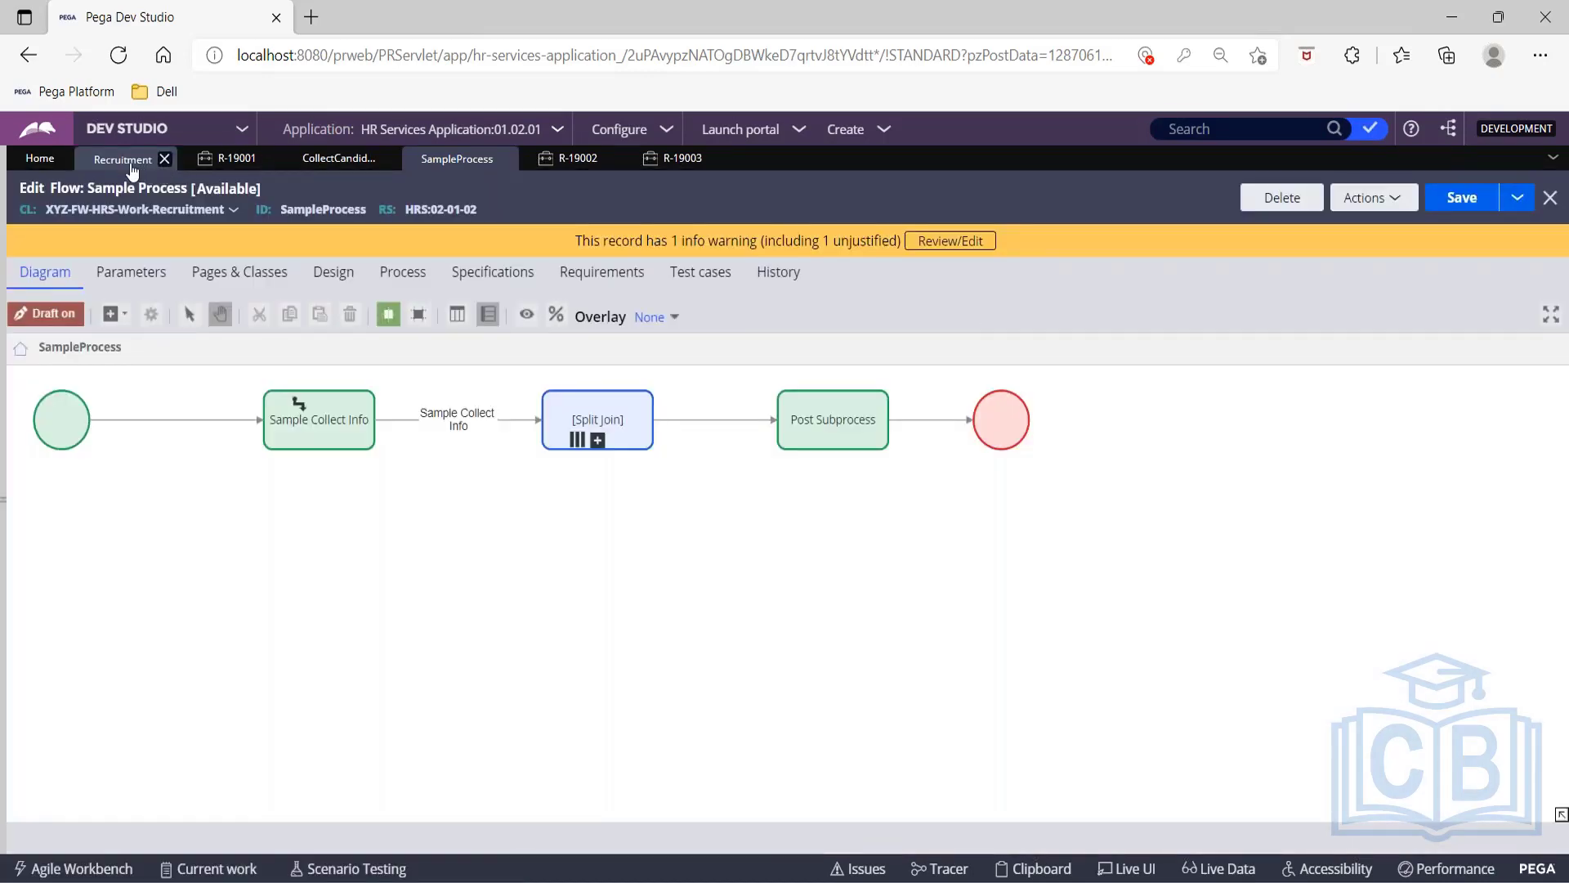
# Open the Recruitment case type, examine the fields in the Collect Customer Info view, and close it without changes.
pyautogui.click(131, 169)
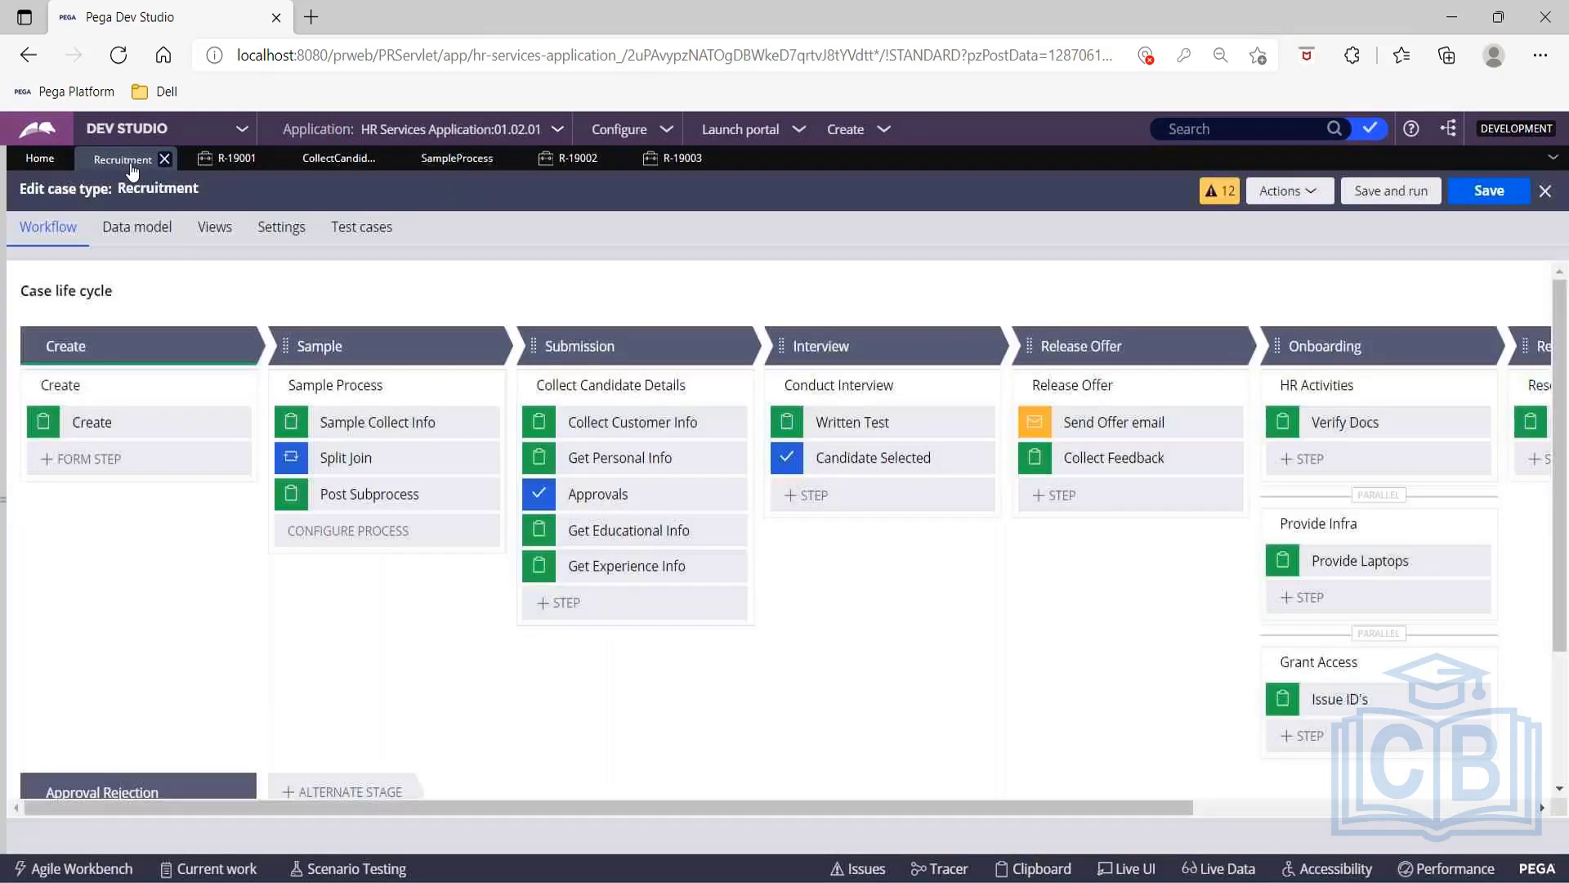
pyautogui.click(621, 424)
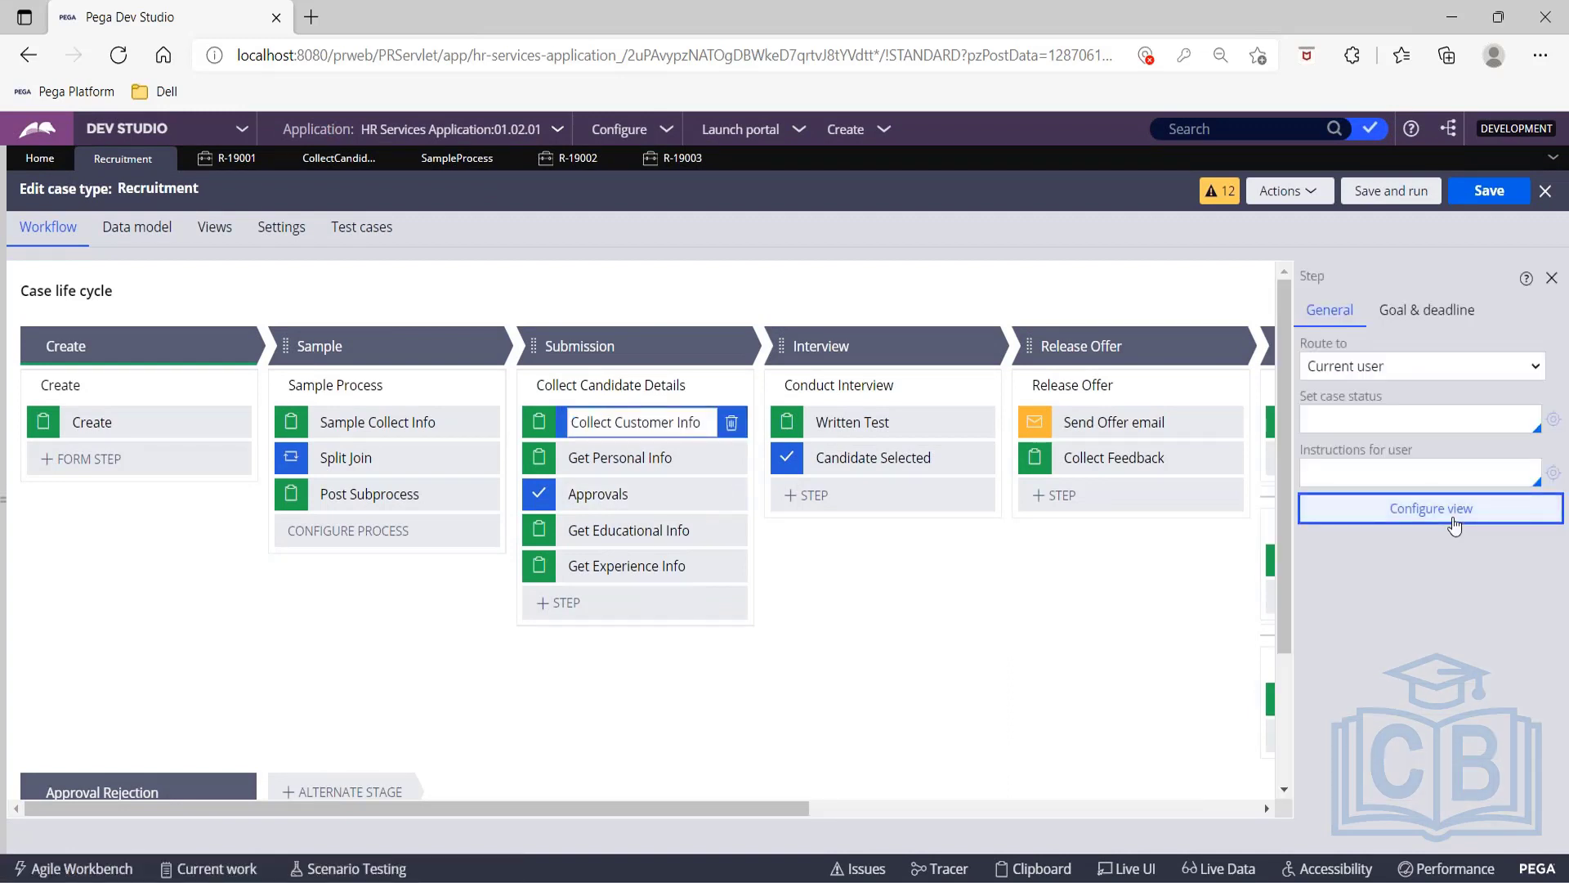
pyautogui.click(1454, 528)
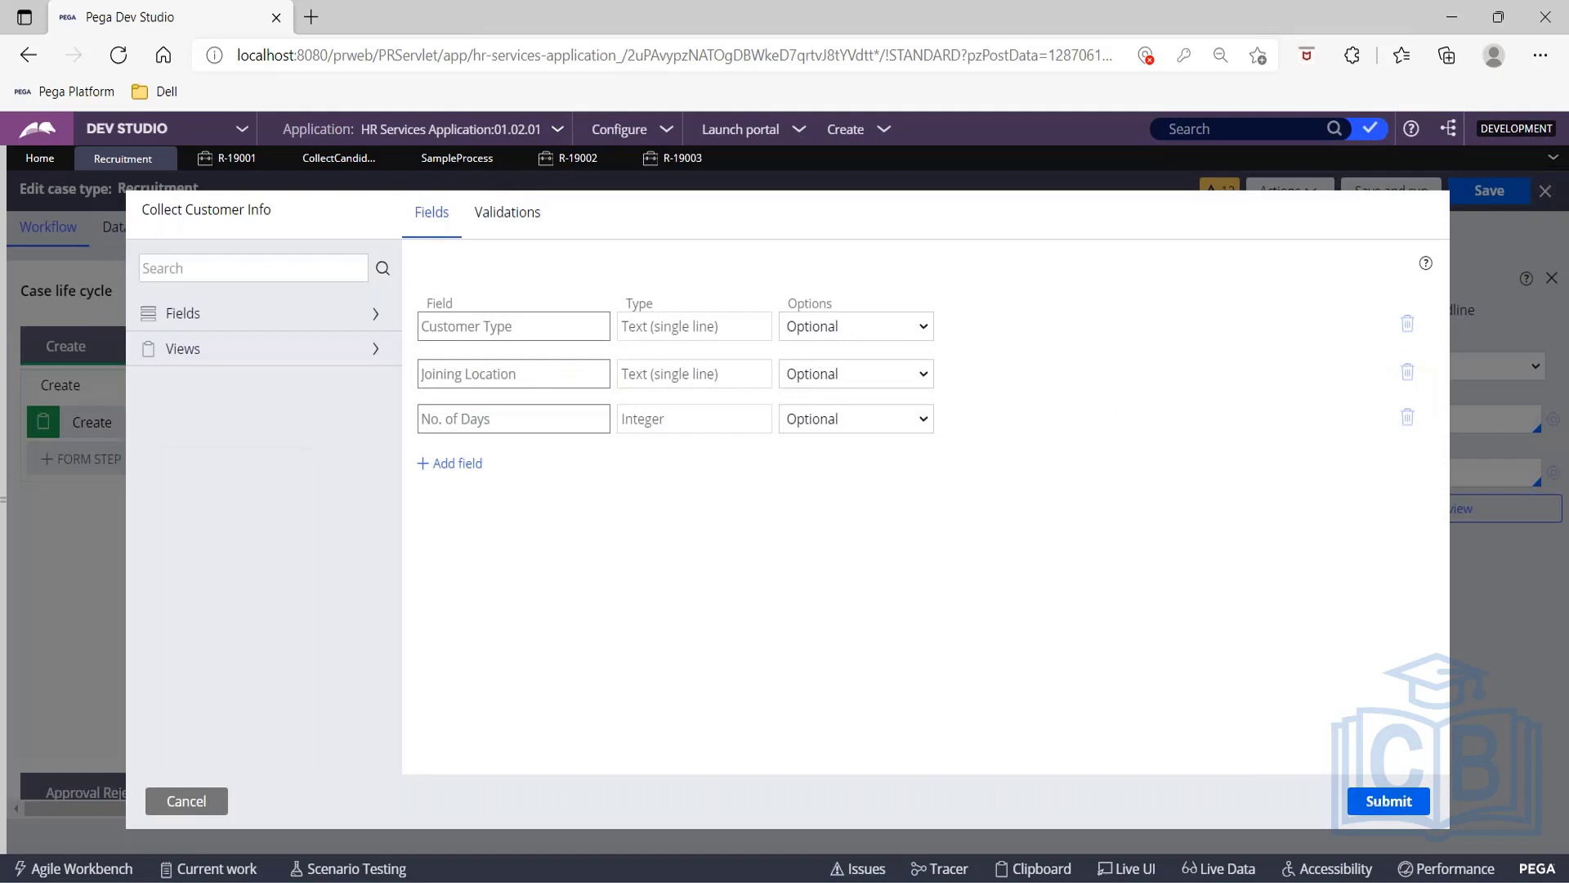
pyautogui.click(217, 801)
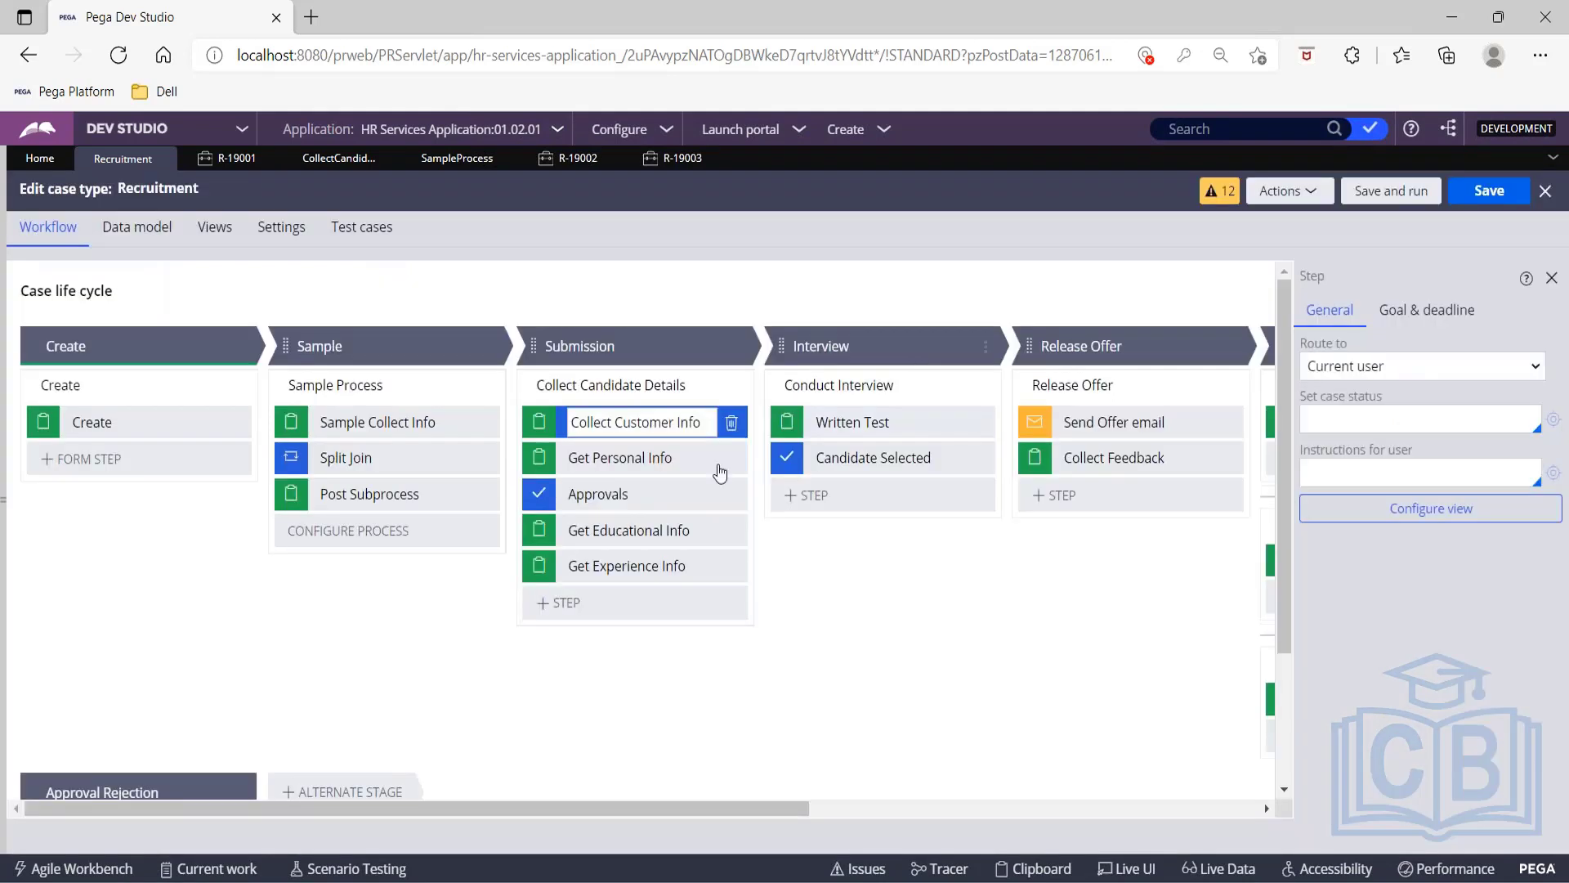
# Examine which fields the Get Personal Info and Get Educational Info views contain, closing each view without changes.
pyautogui.click(1378, 512)
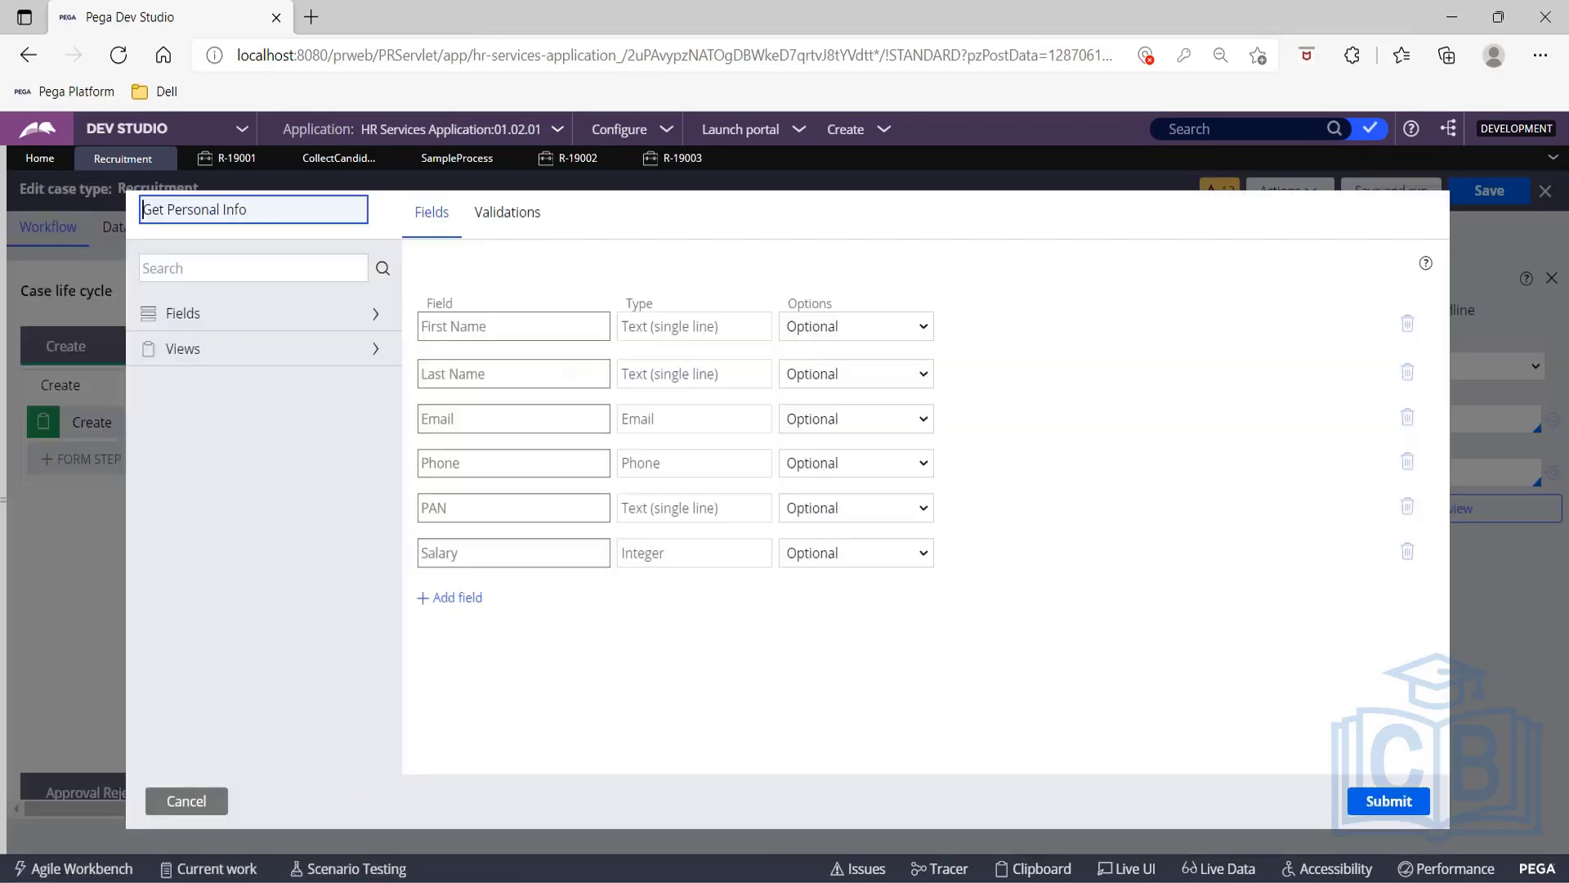
pyautogui.click(175, 805)
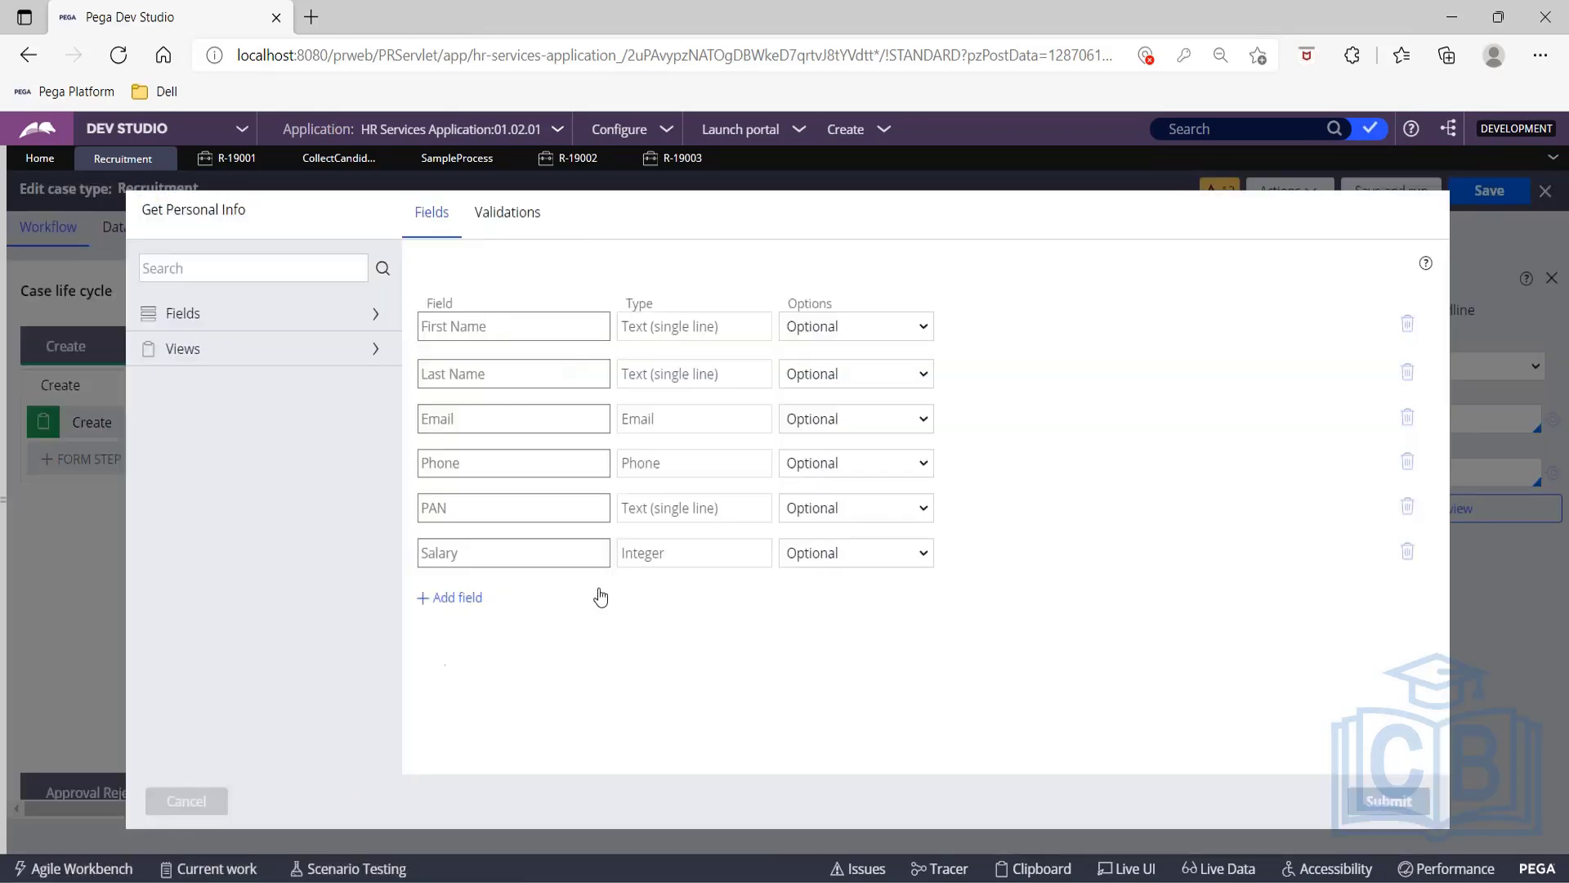
pyautogui.click(637, 530)
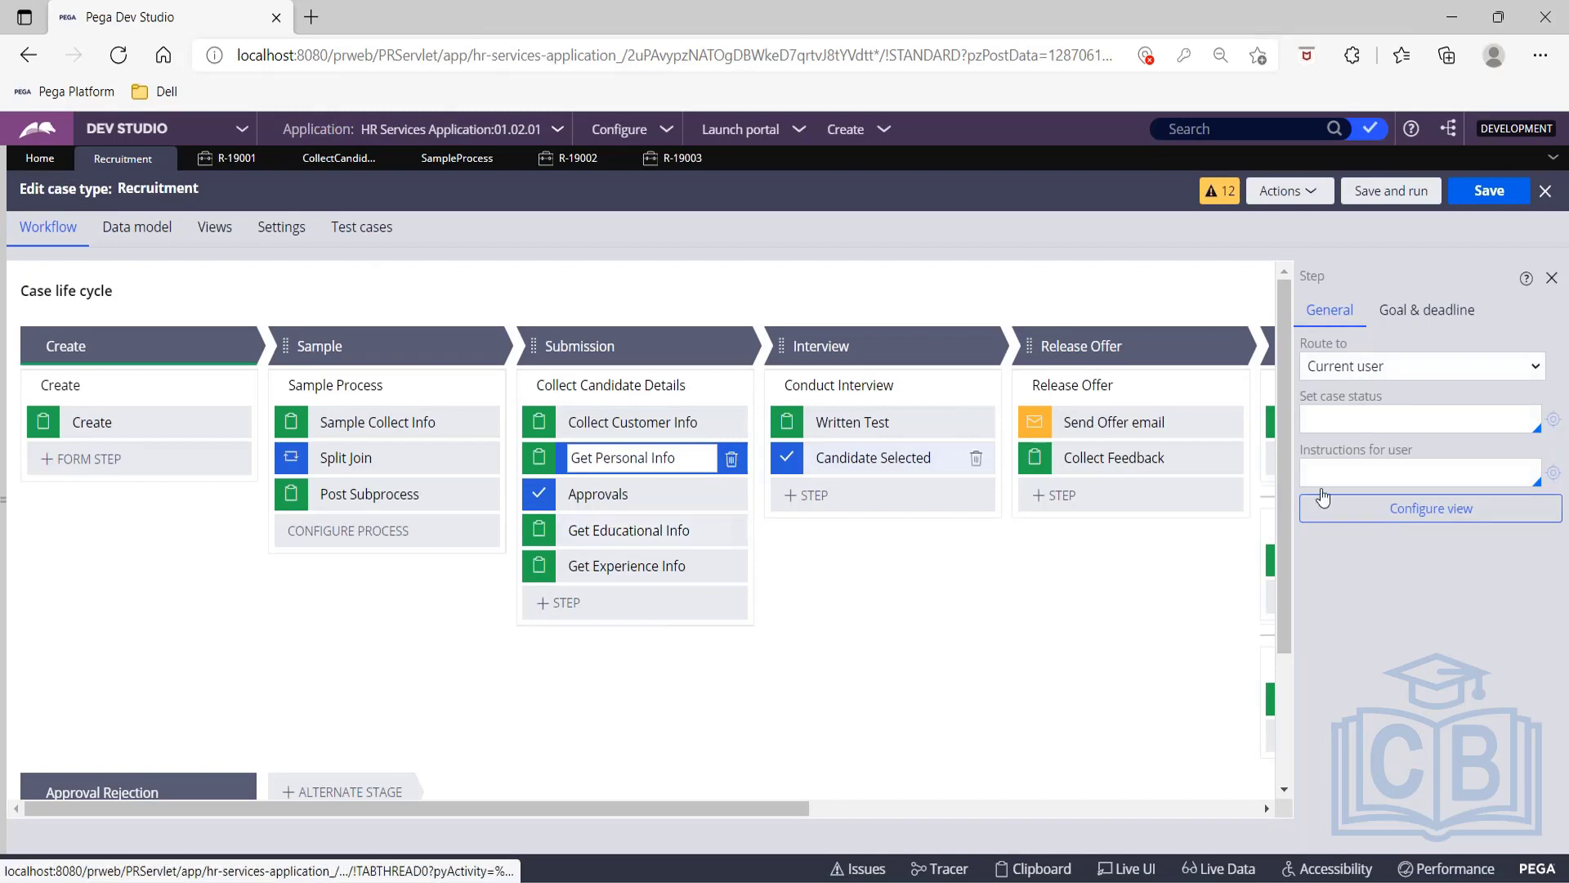
pyautogui.click(1423, 523)
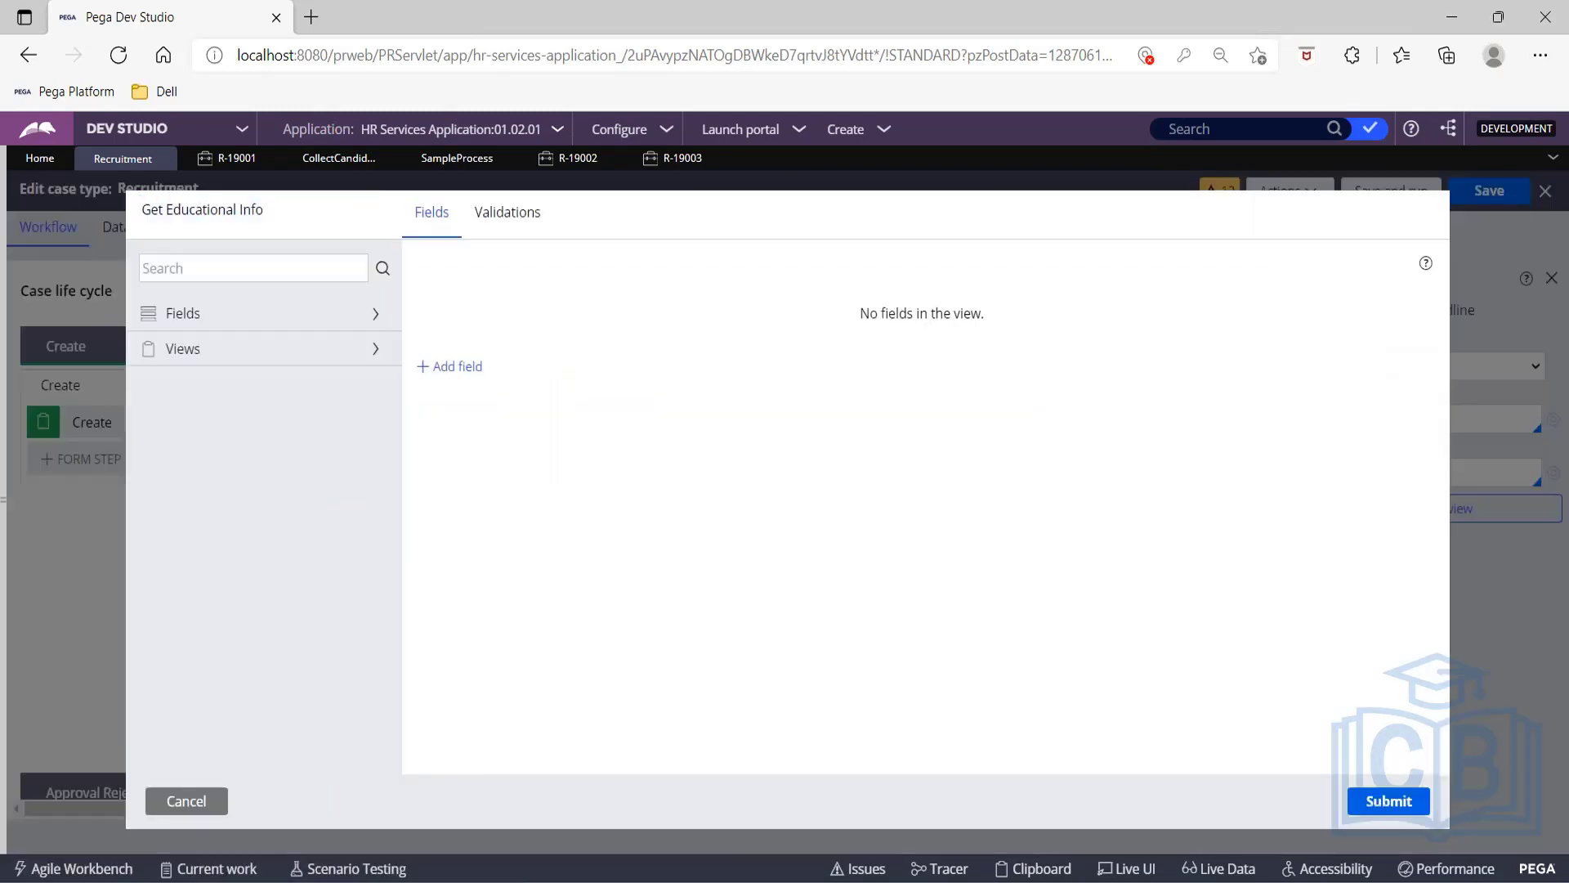
pyautogui.click(198, 808)
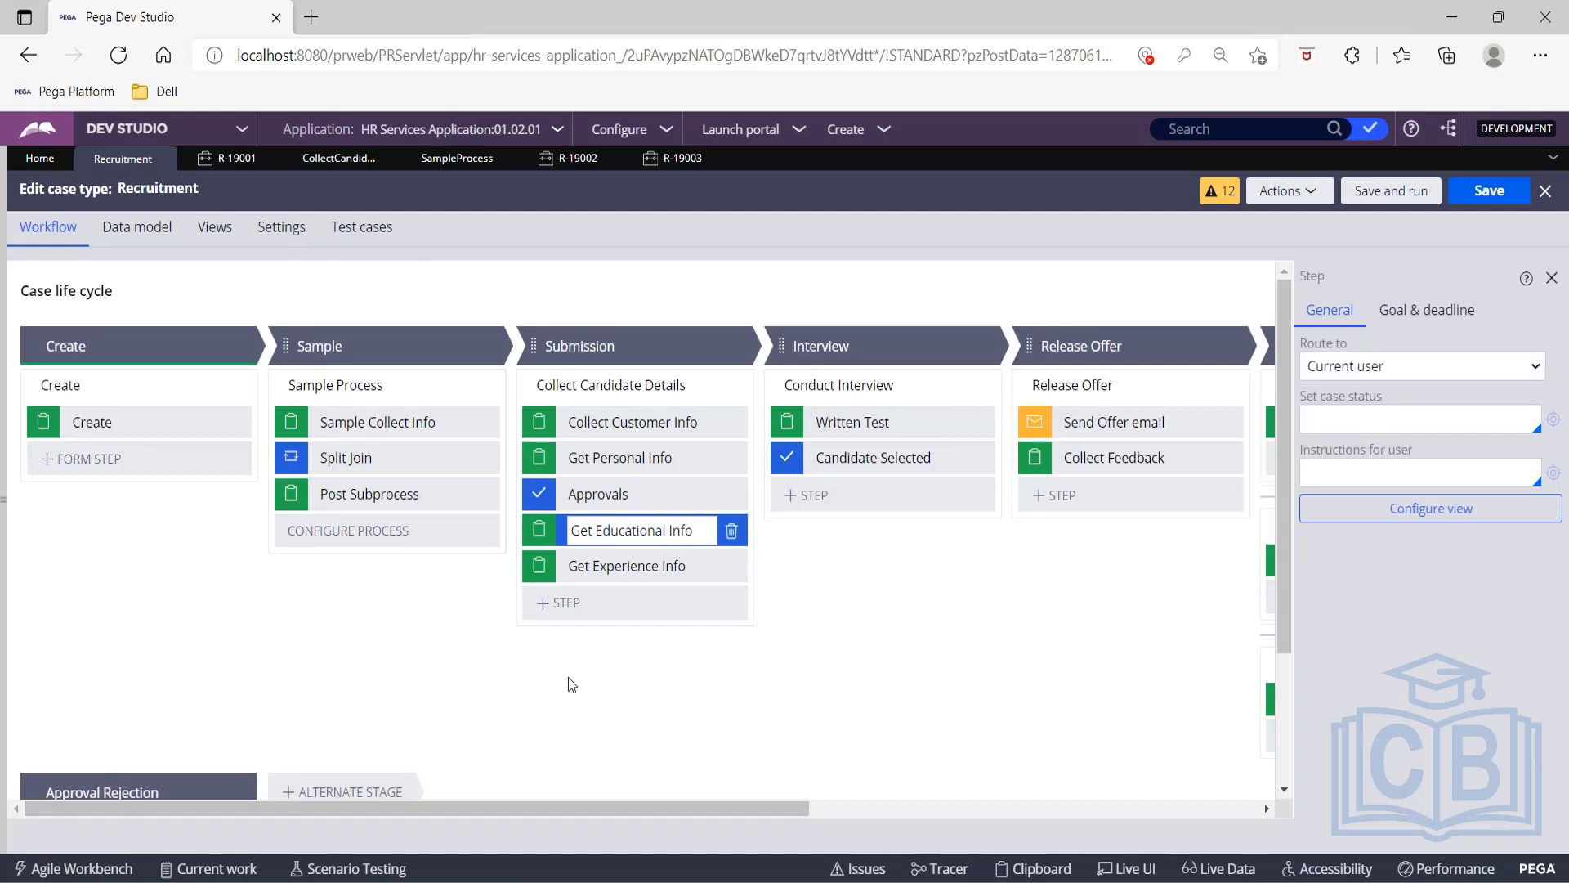
pyautogui.click(628, 566)
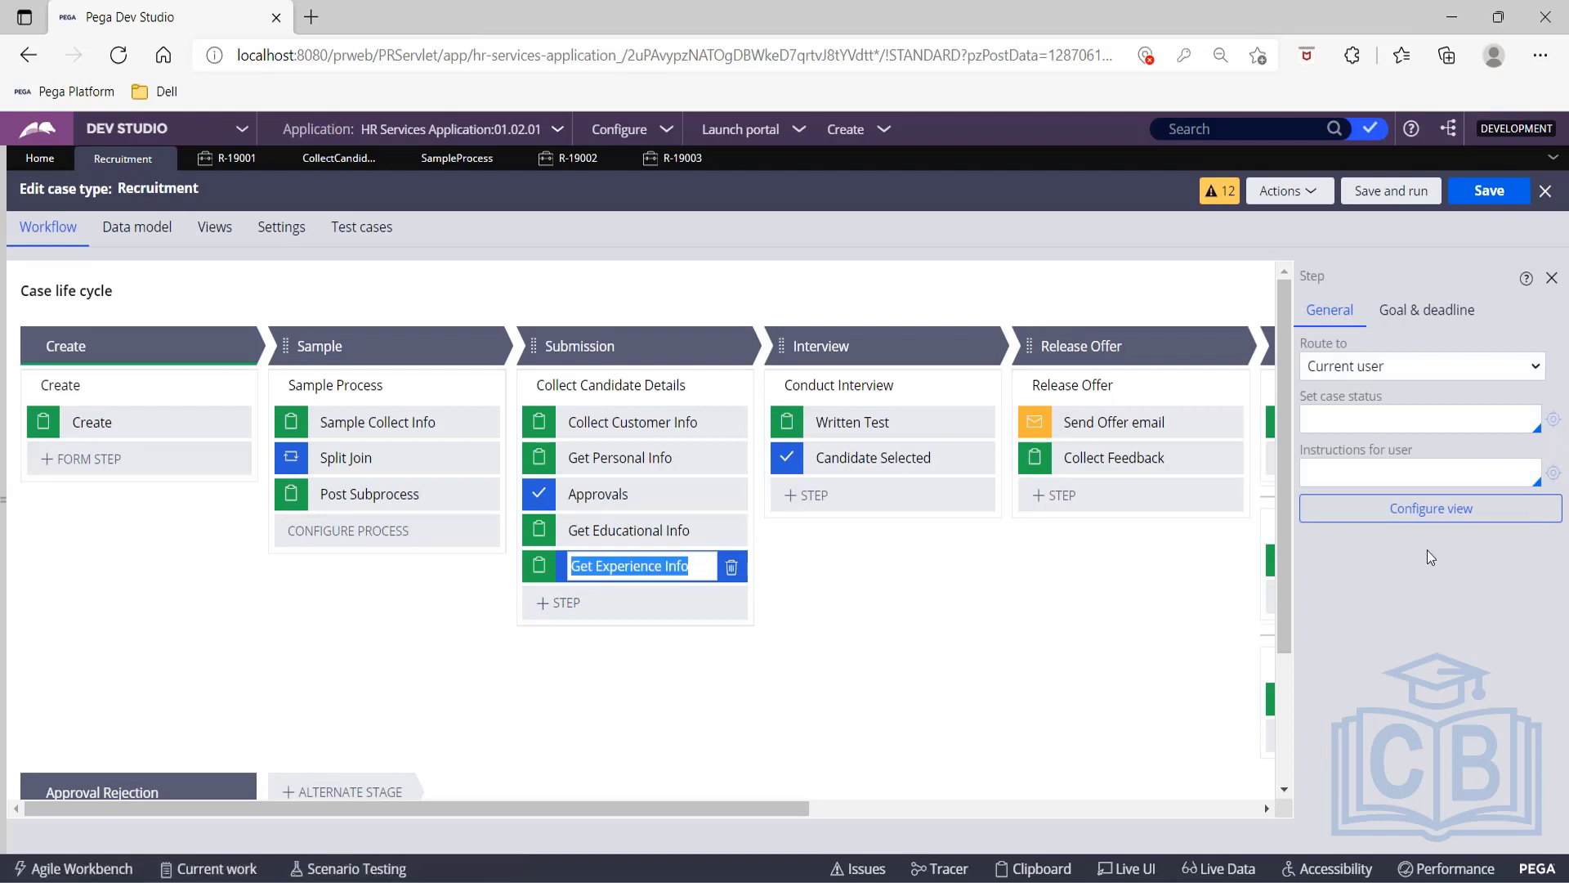
pyautogui.click(635, 529)
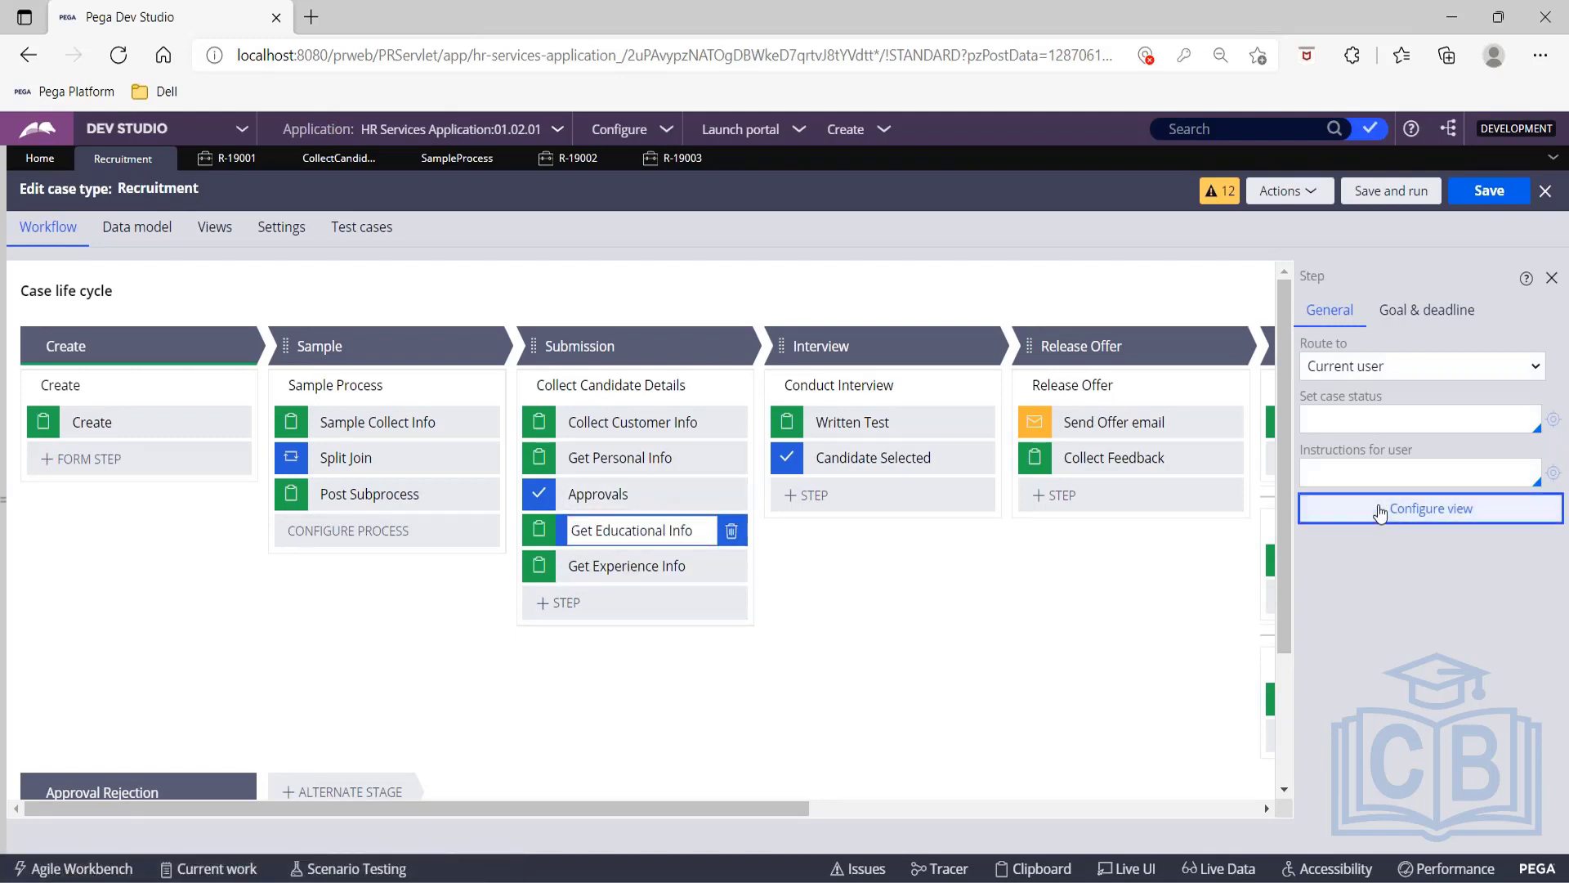
pyautogui.click(1381, 510)
pyautogui.click(204, 801)
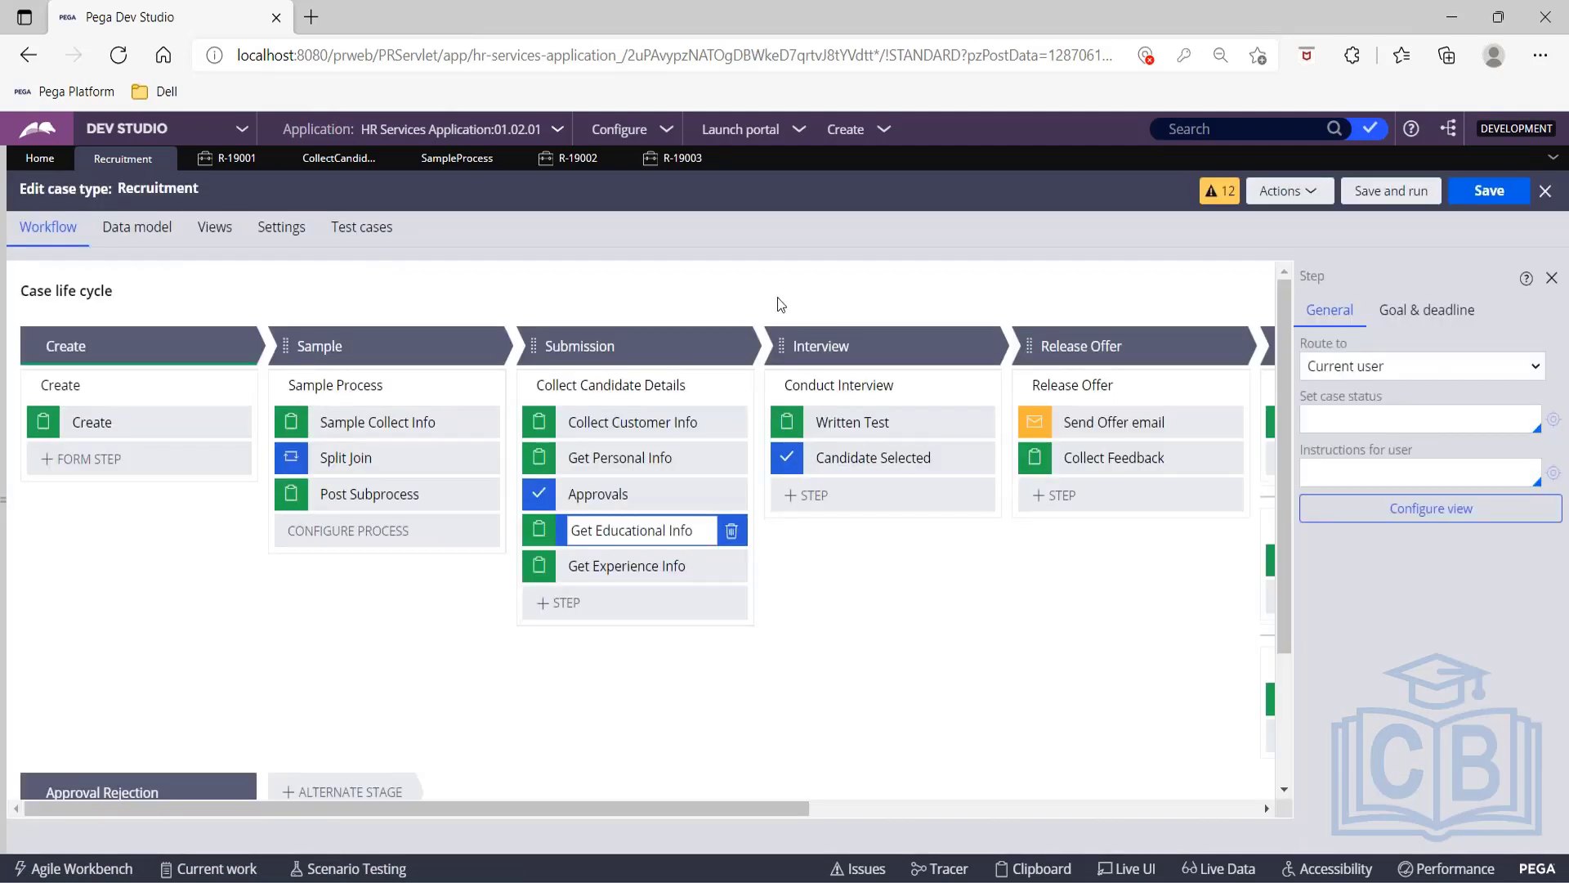
# Open the Collect Customer Info view and examine the fields available to add, looking for the student-related ones.
pyautogui.click(633, 422)
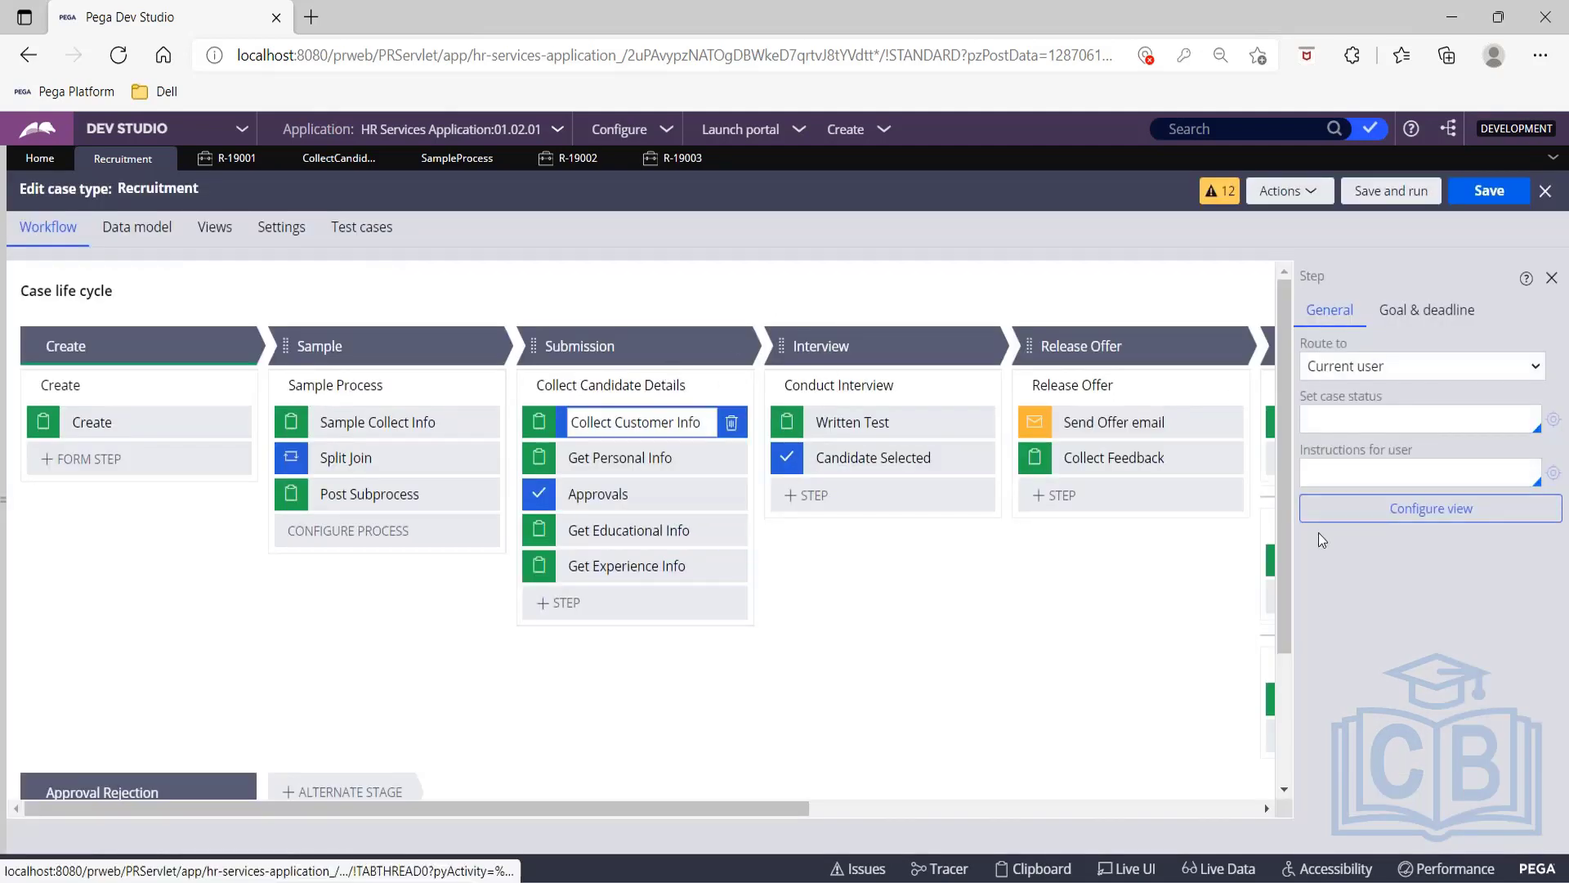
pyautogui.click(1412, 511)
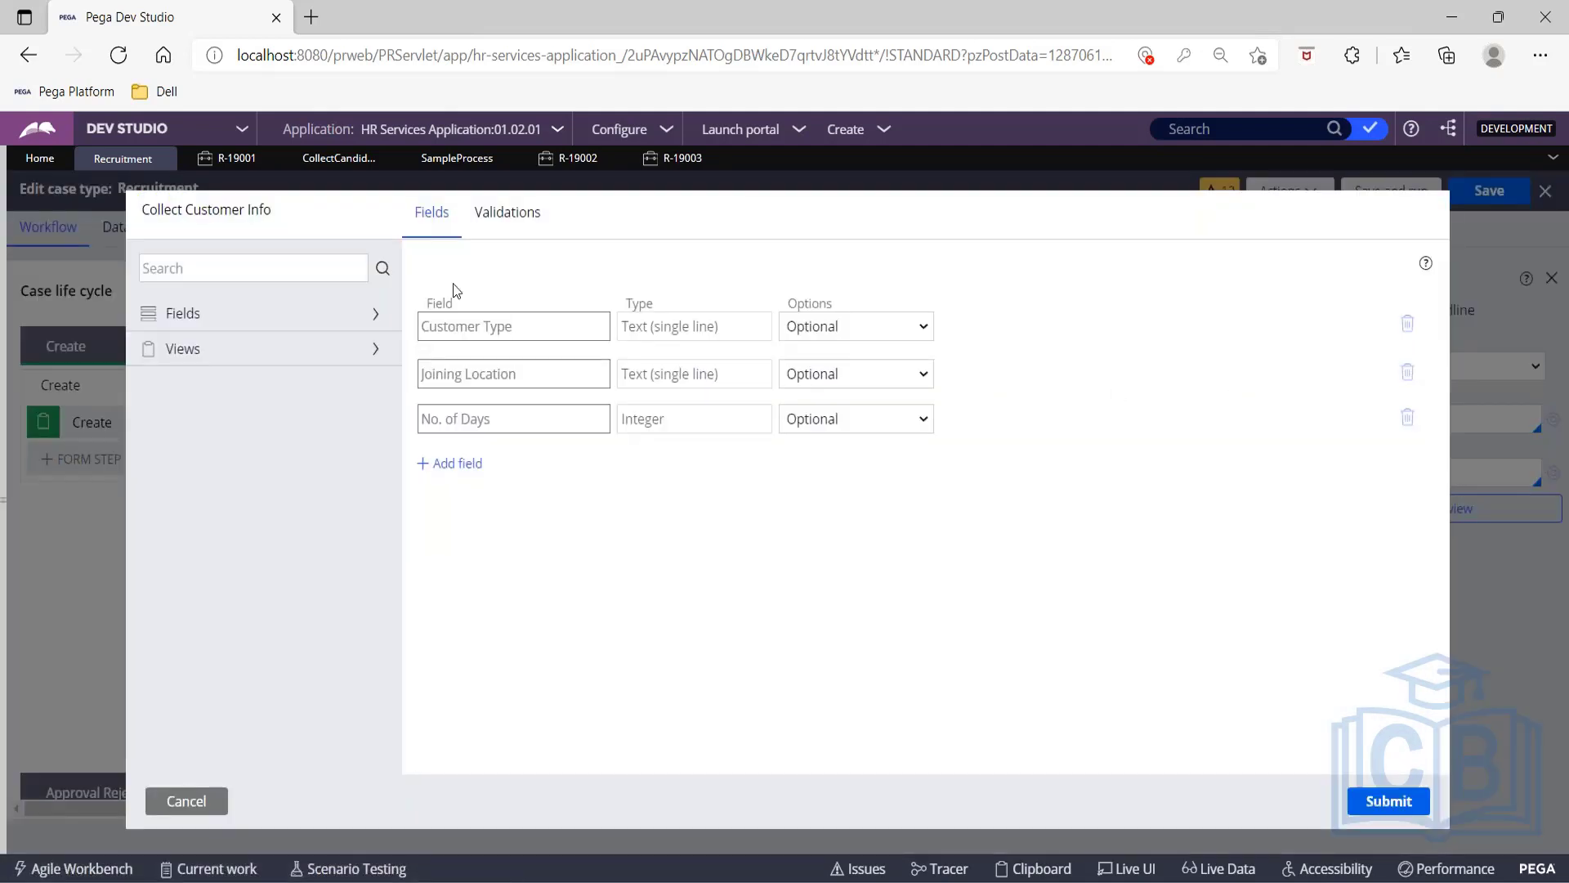
pyautogui.click(456, 467)
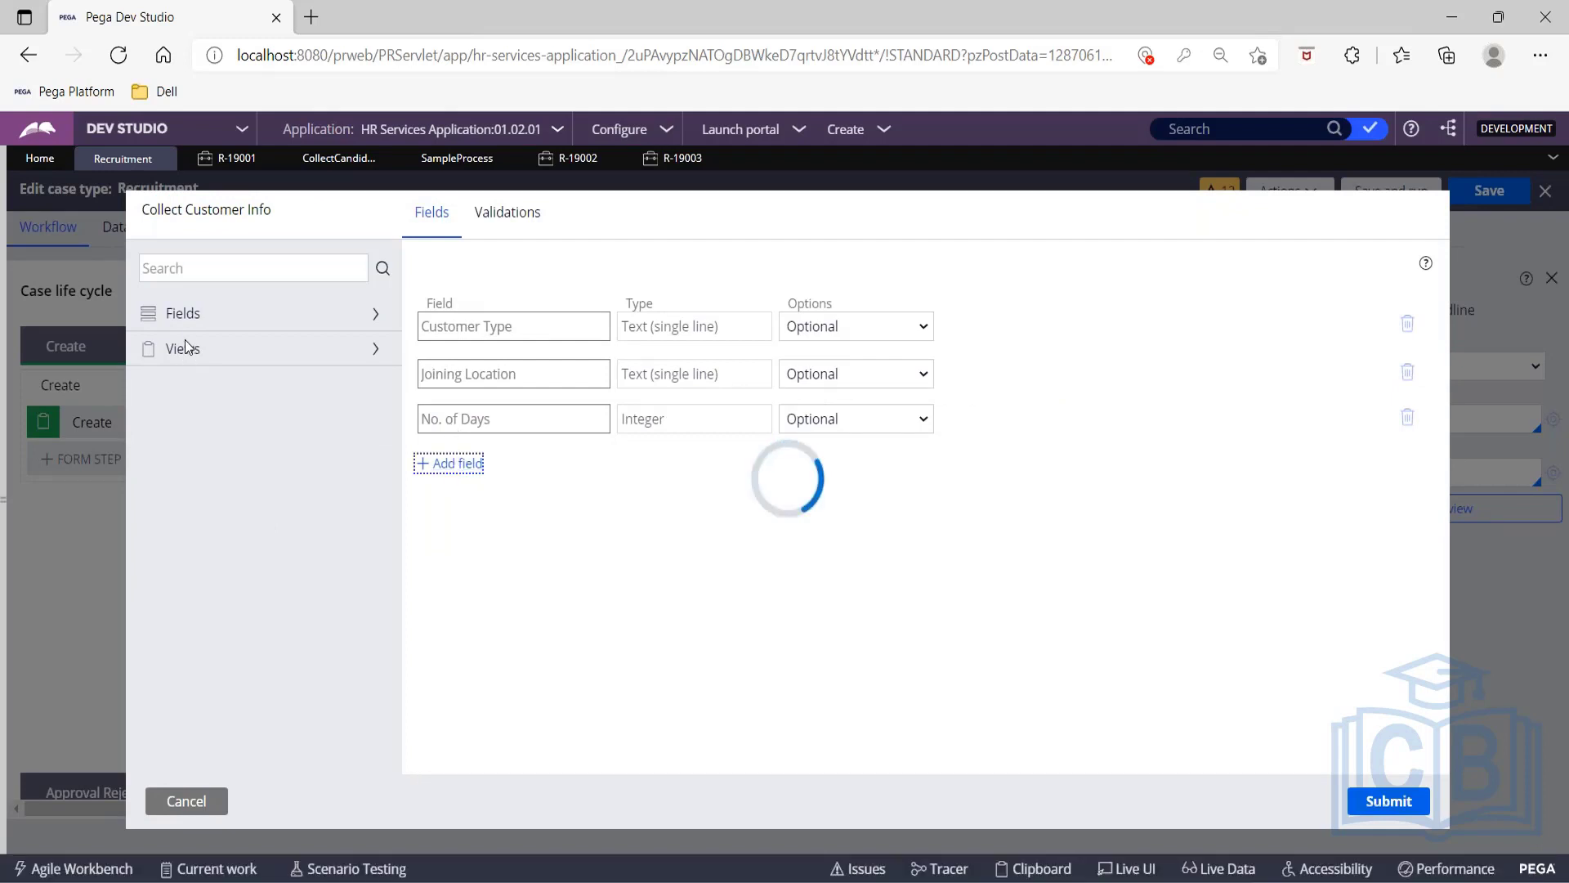
pyautogui.click(566, 491)
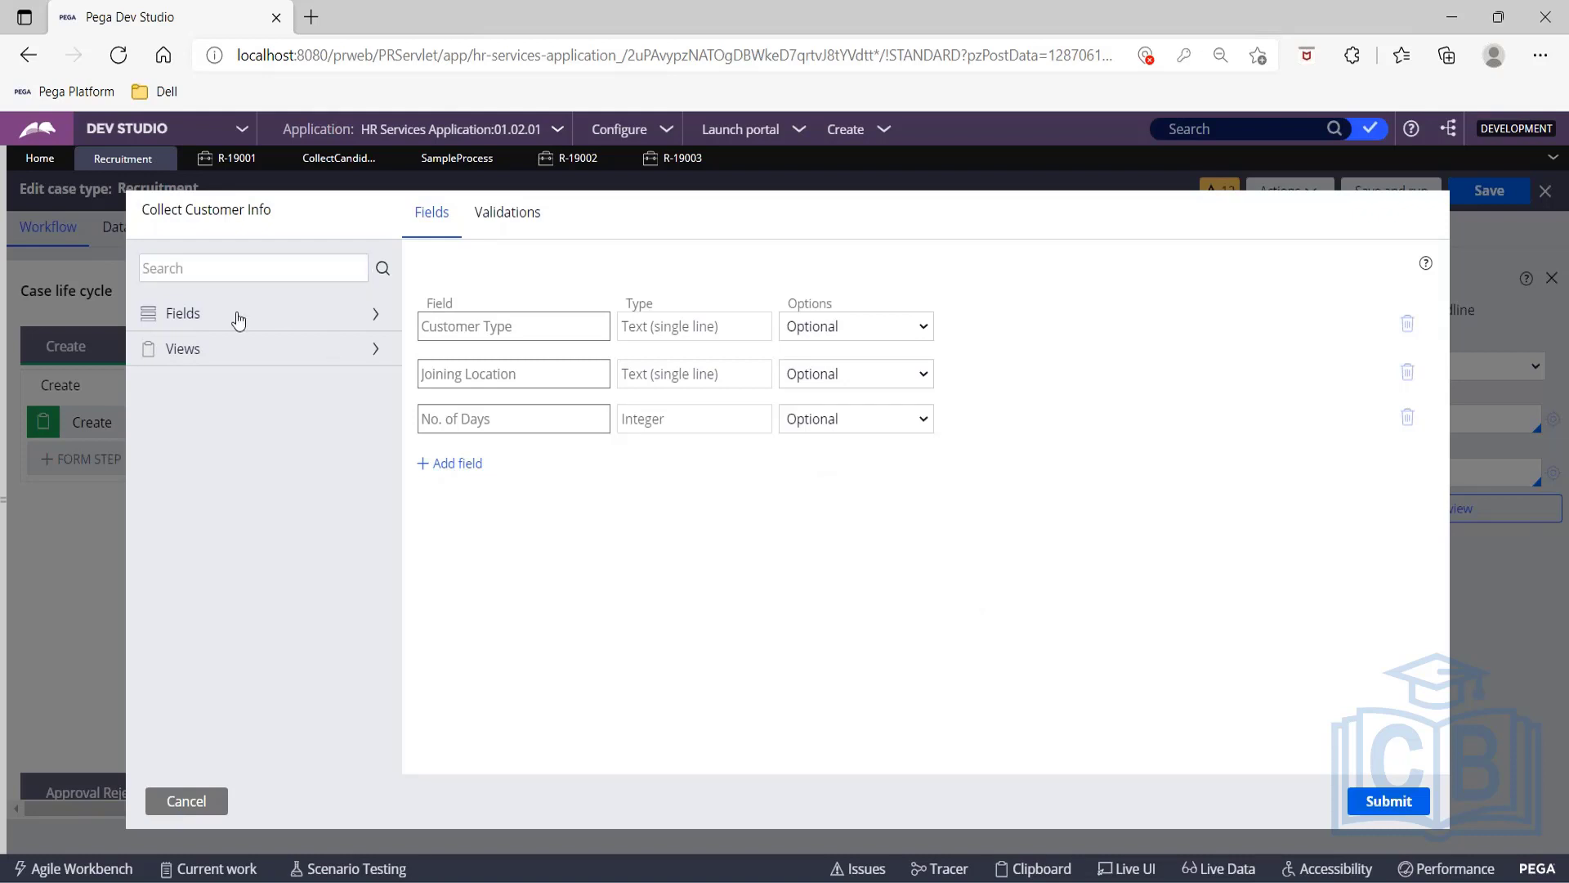
pyautogui.click(196, 315)
pyautogui.scroll(-2, 246, 532)
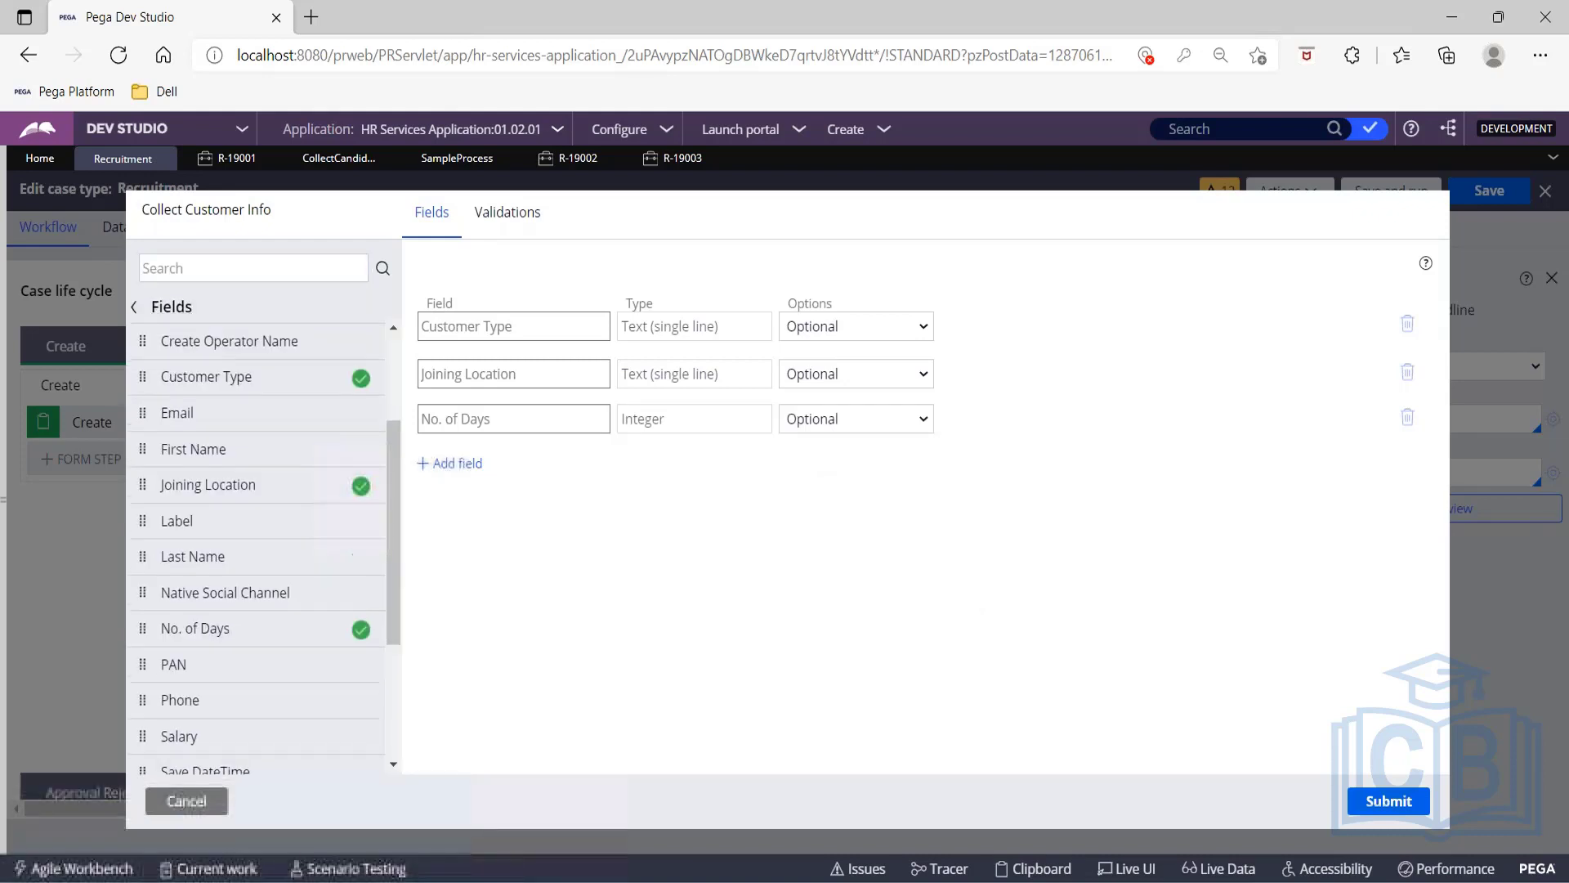
pyautogui.scroll(-3, 261, 494)
pyautogui.scroll(3, 262, 494)
pyautogui.scroll(-3, 261, 494)
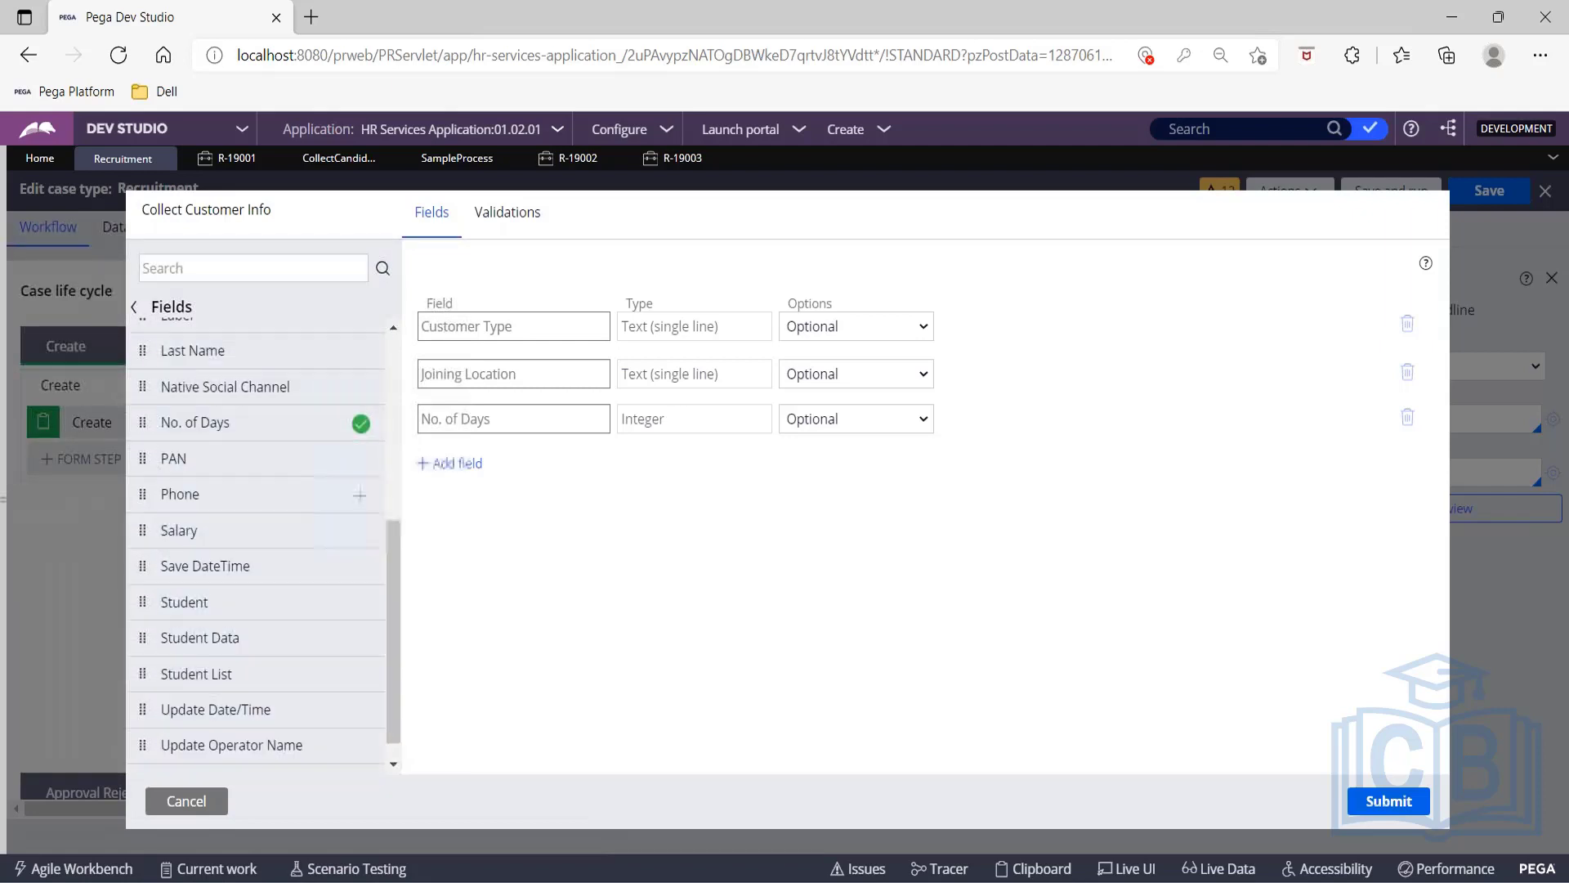
pyautogui.scroll(2, 245, 499)
pyautogui.scroll(-2, 245, 498)
pyautogui.scroll(1, 246, 499)
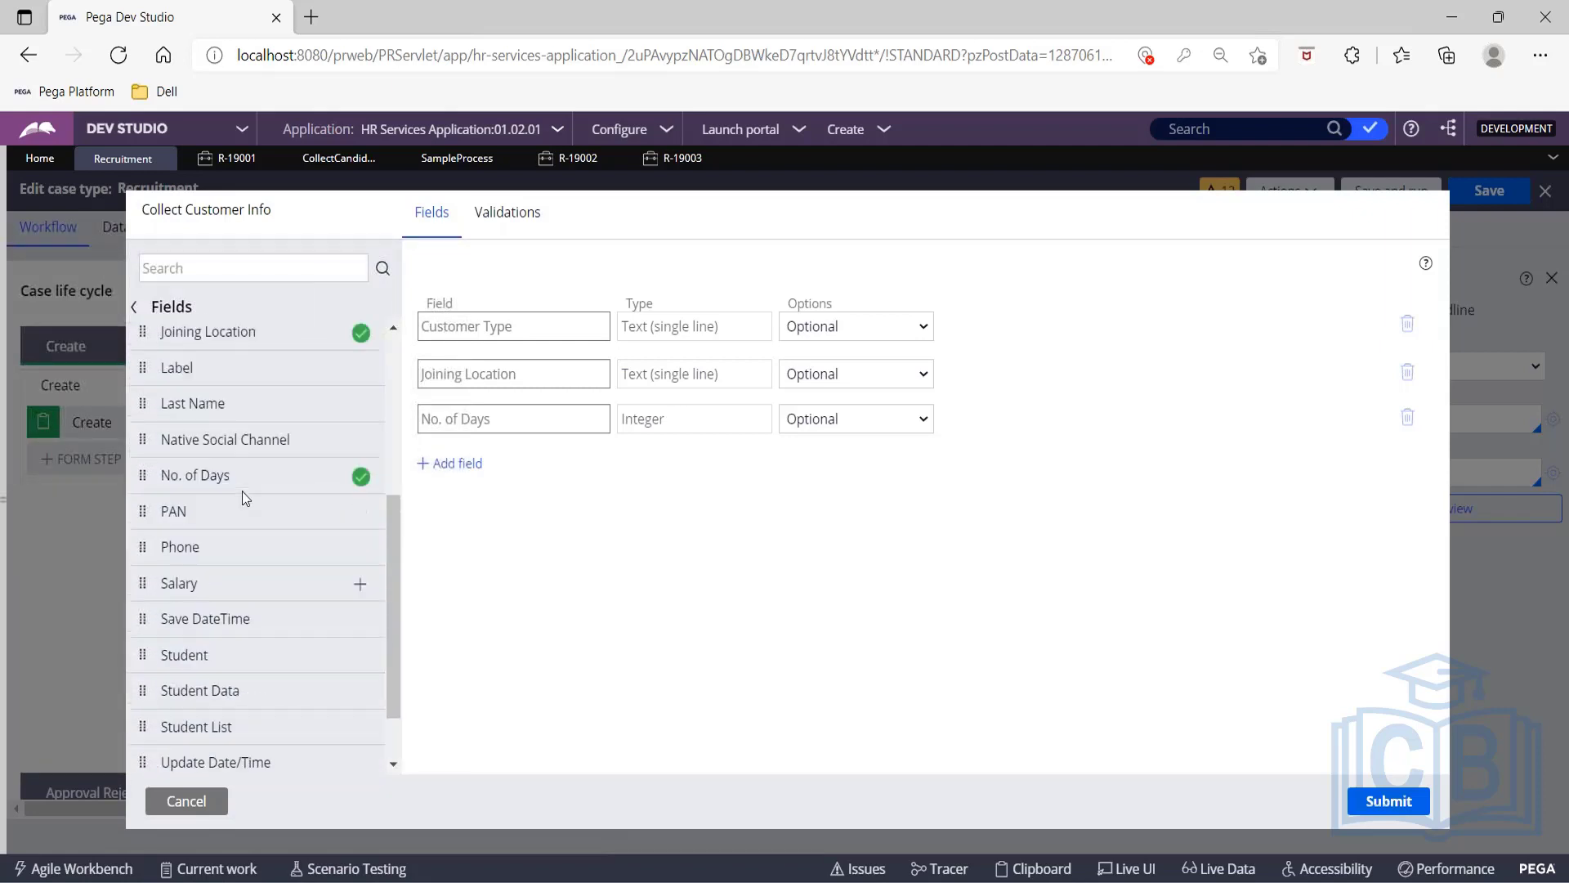
pyautogui.scroll(4, 246, 497)
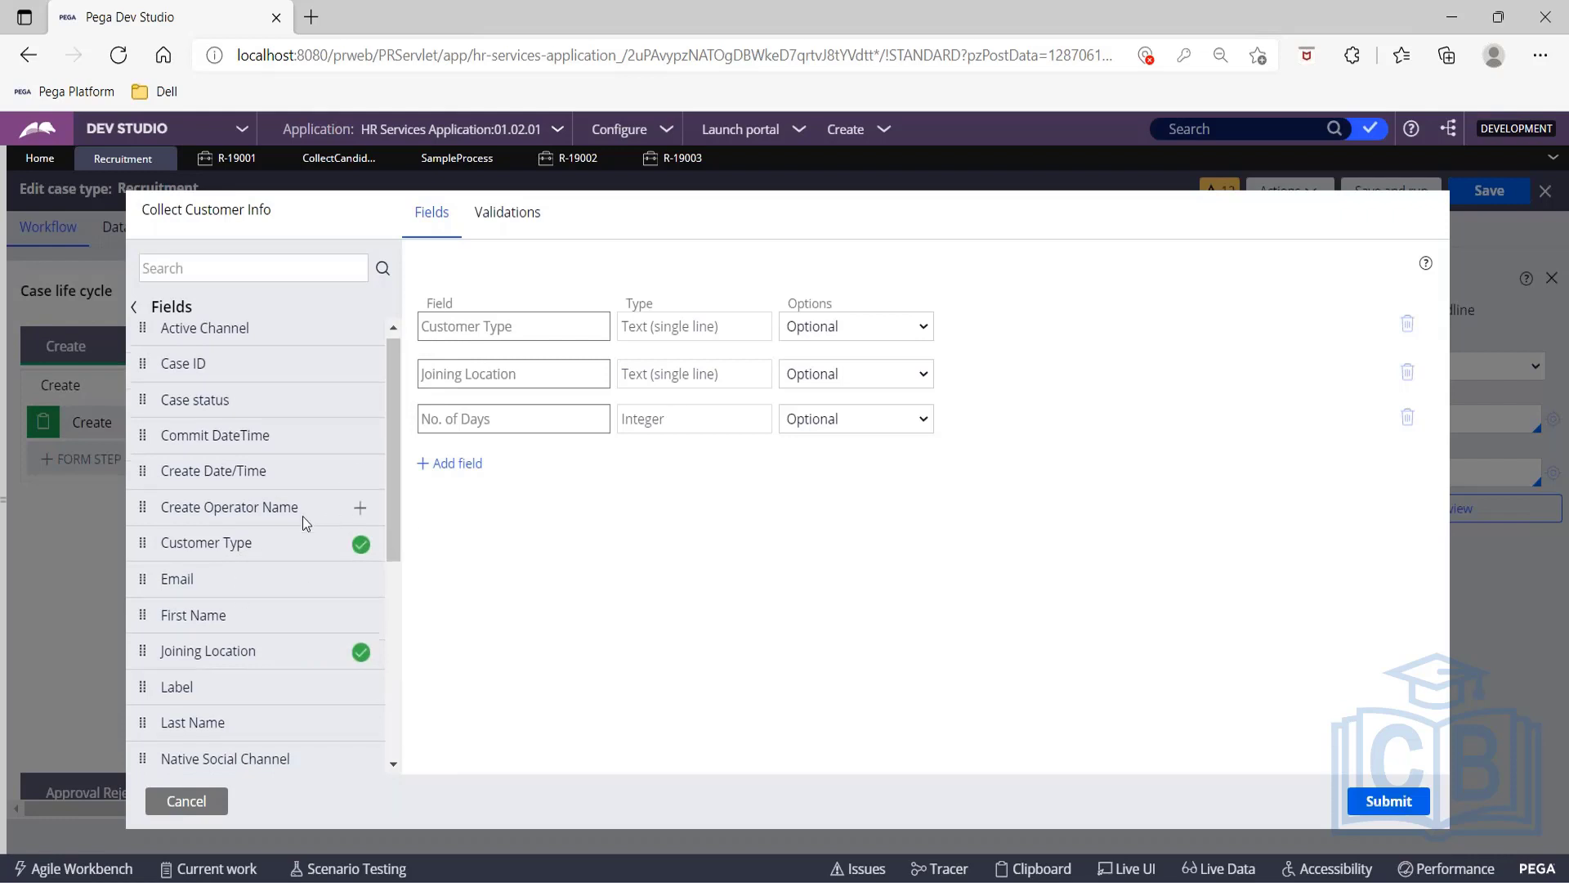
pyautogui.scroll(-3, 304, 517)
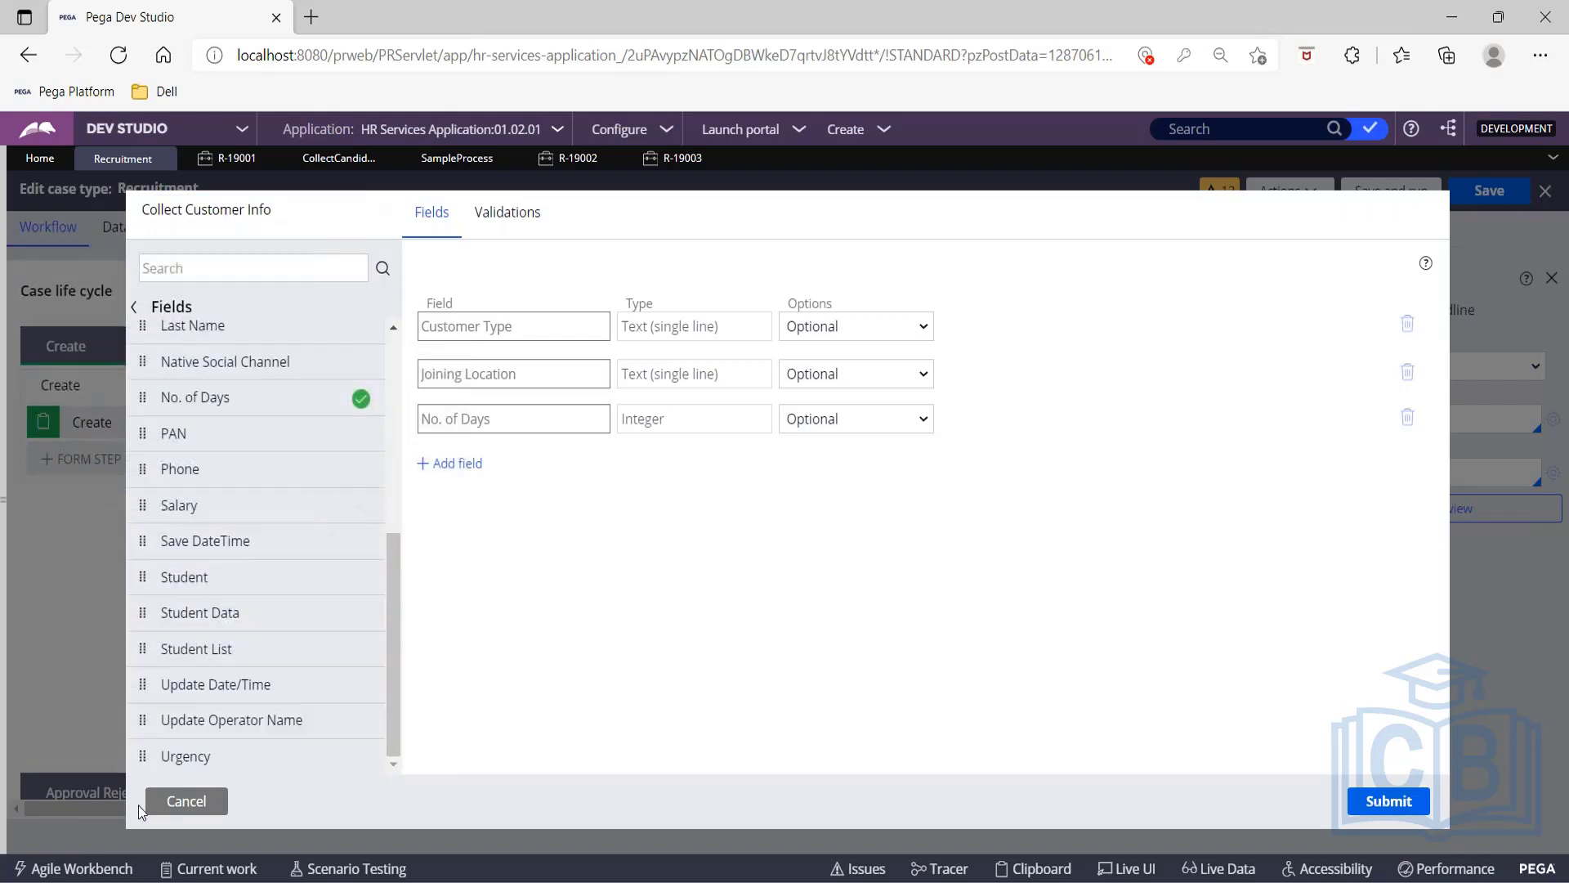
pyautogui.click(448, 463)
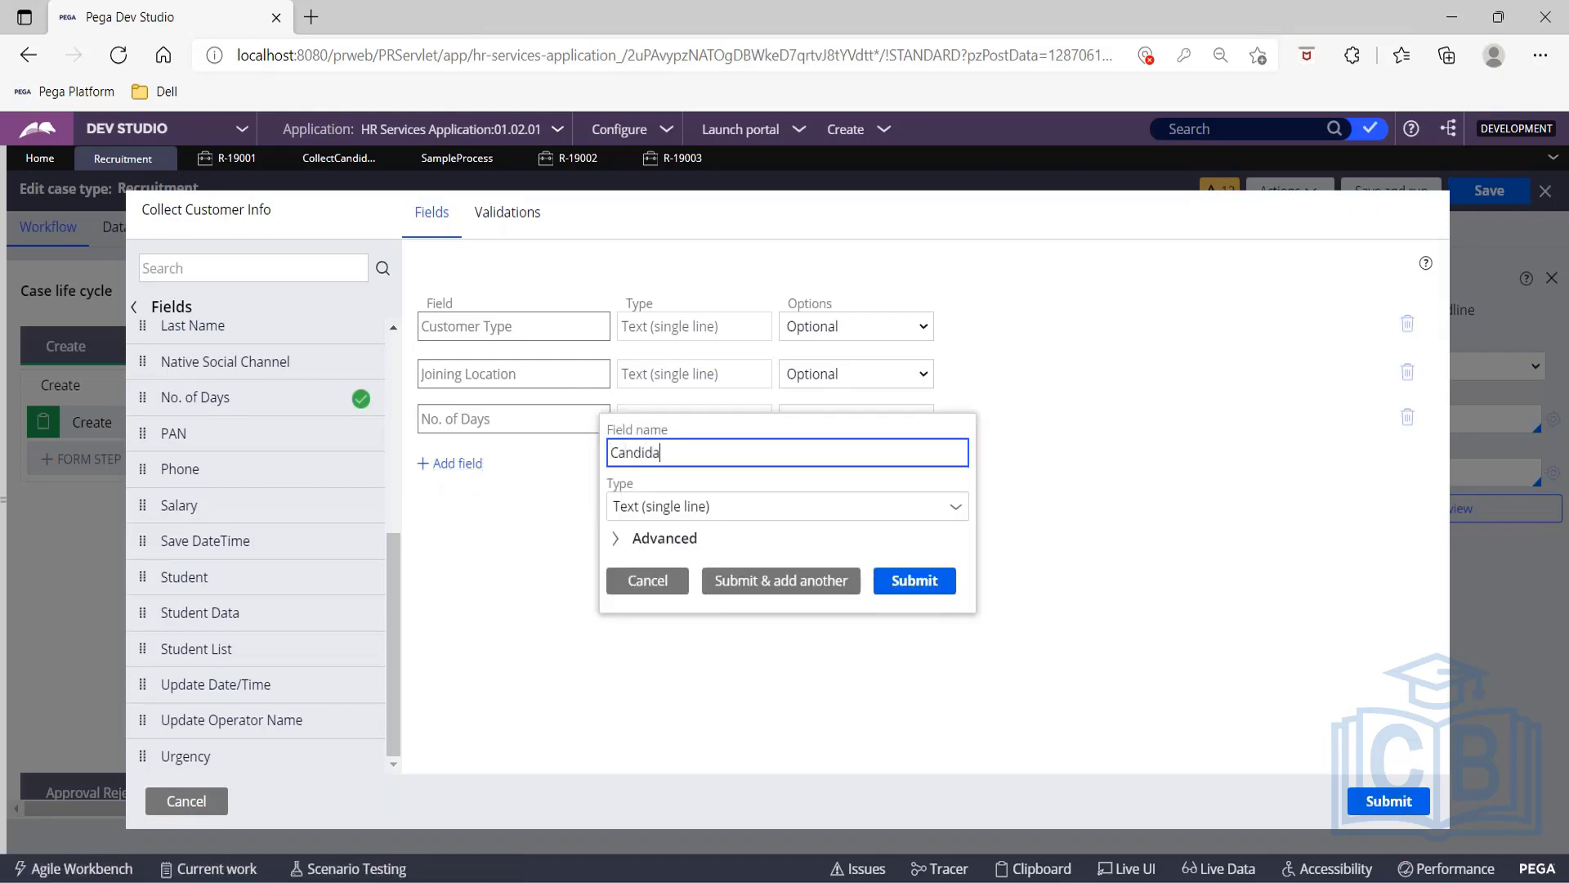
pyautogui.write('Candidate List')
pyautogui.press('Tab')
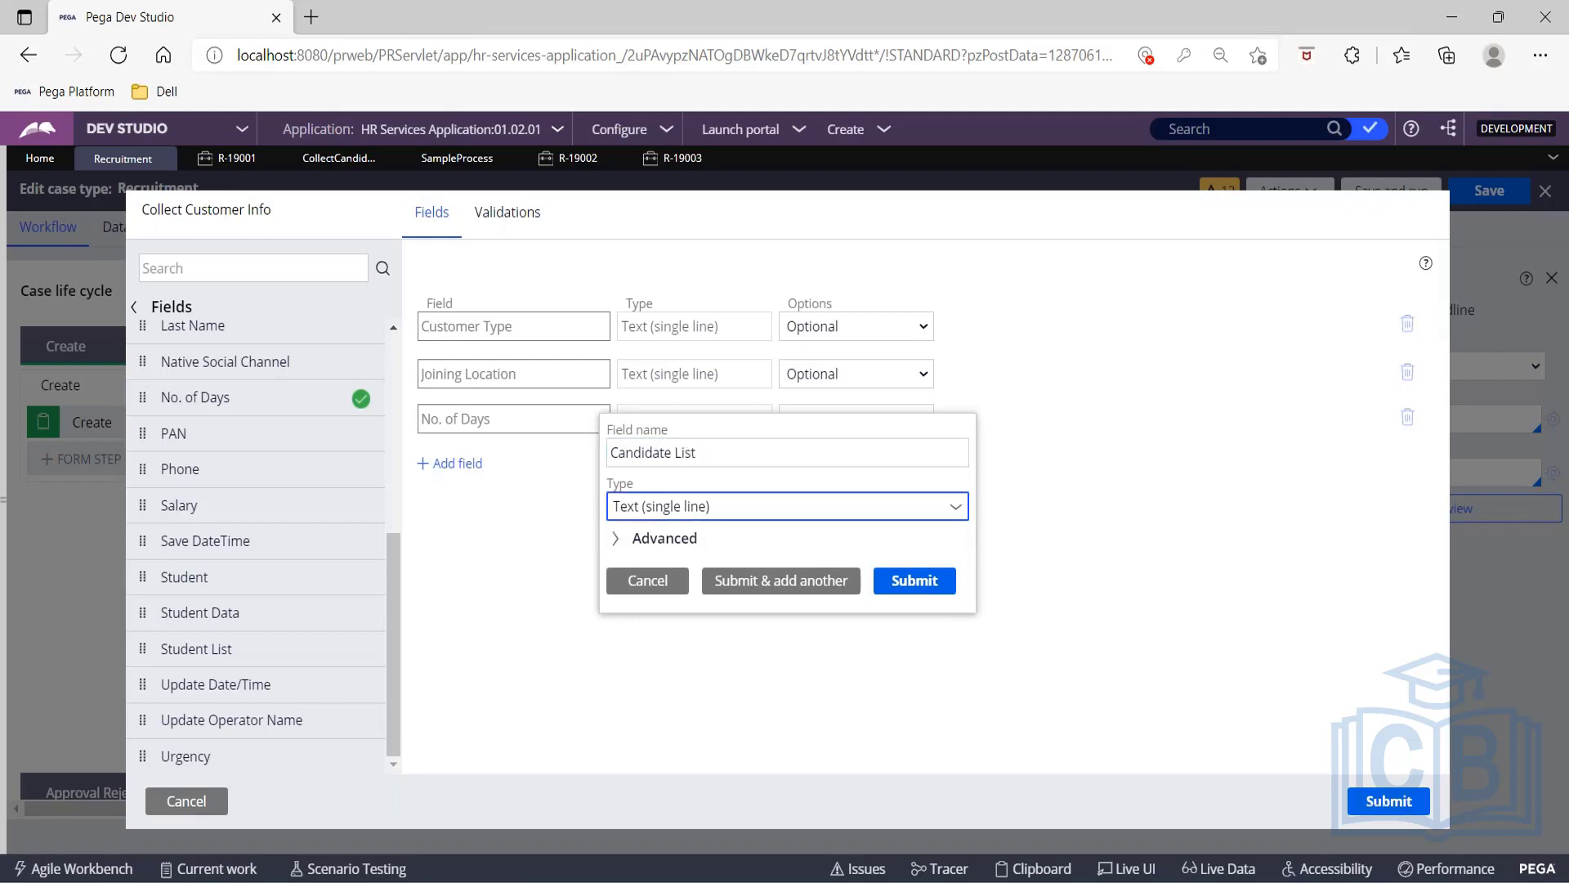
pyautogui.press('Down')
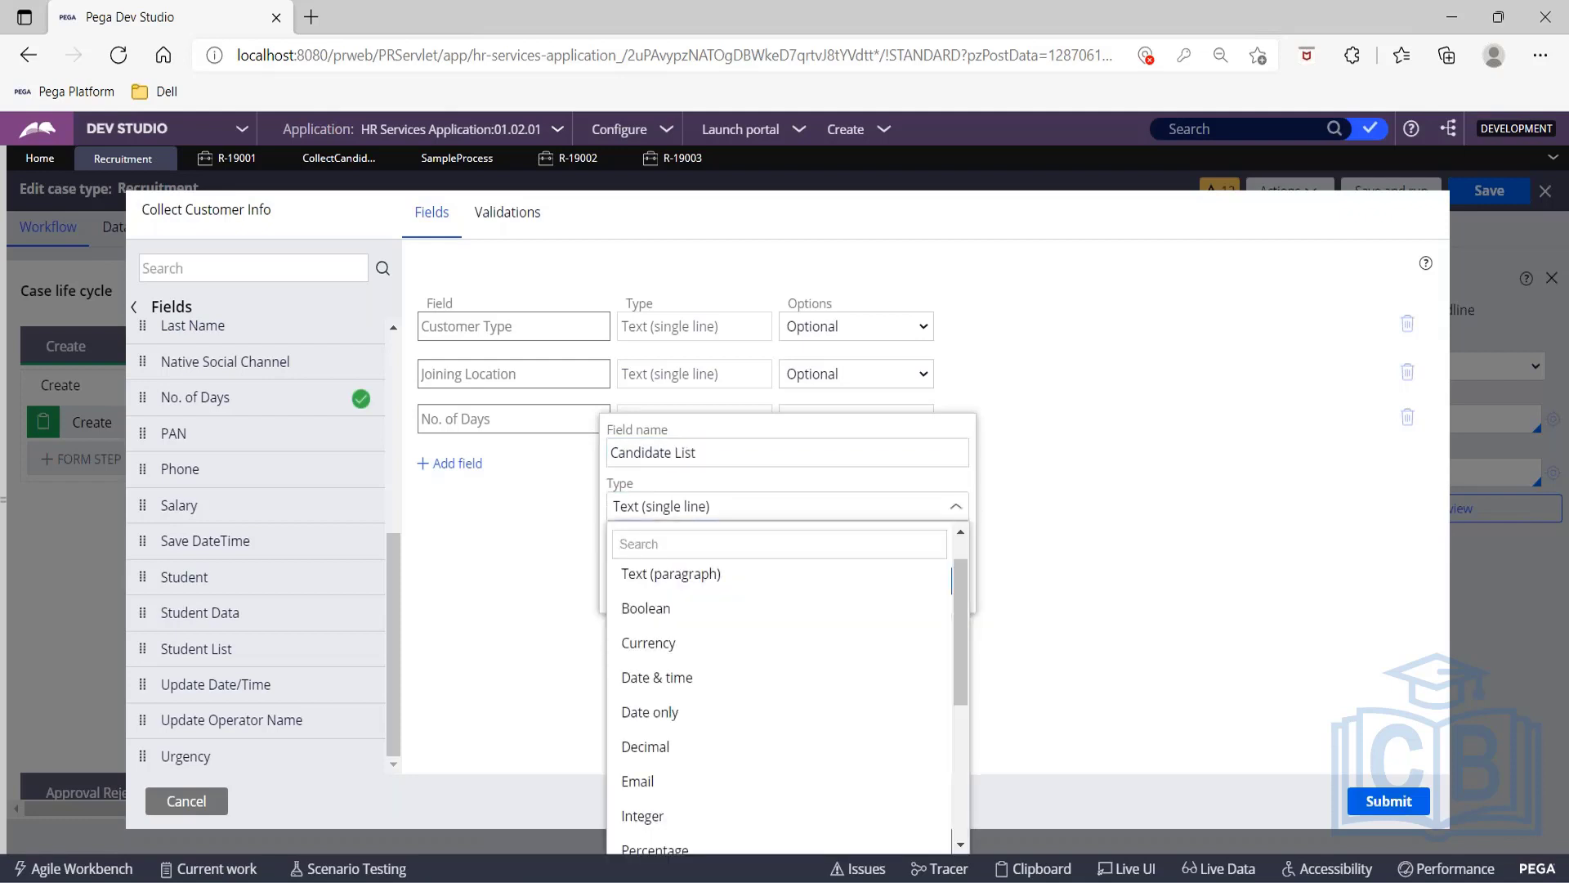
pyautogui.write('data')
pyautogui.press('Down')
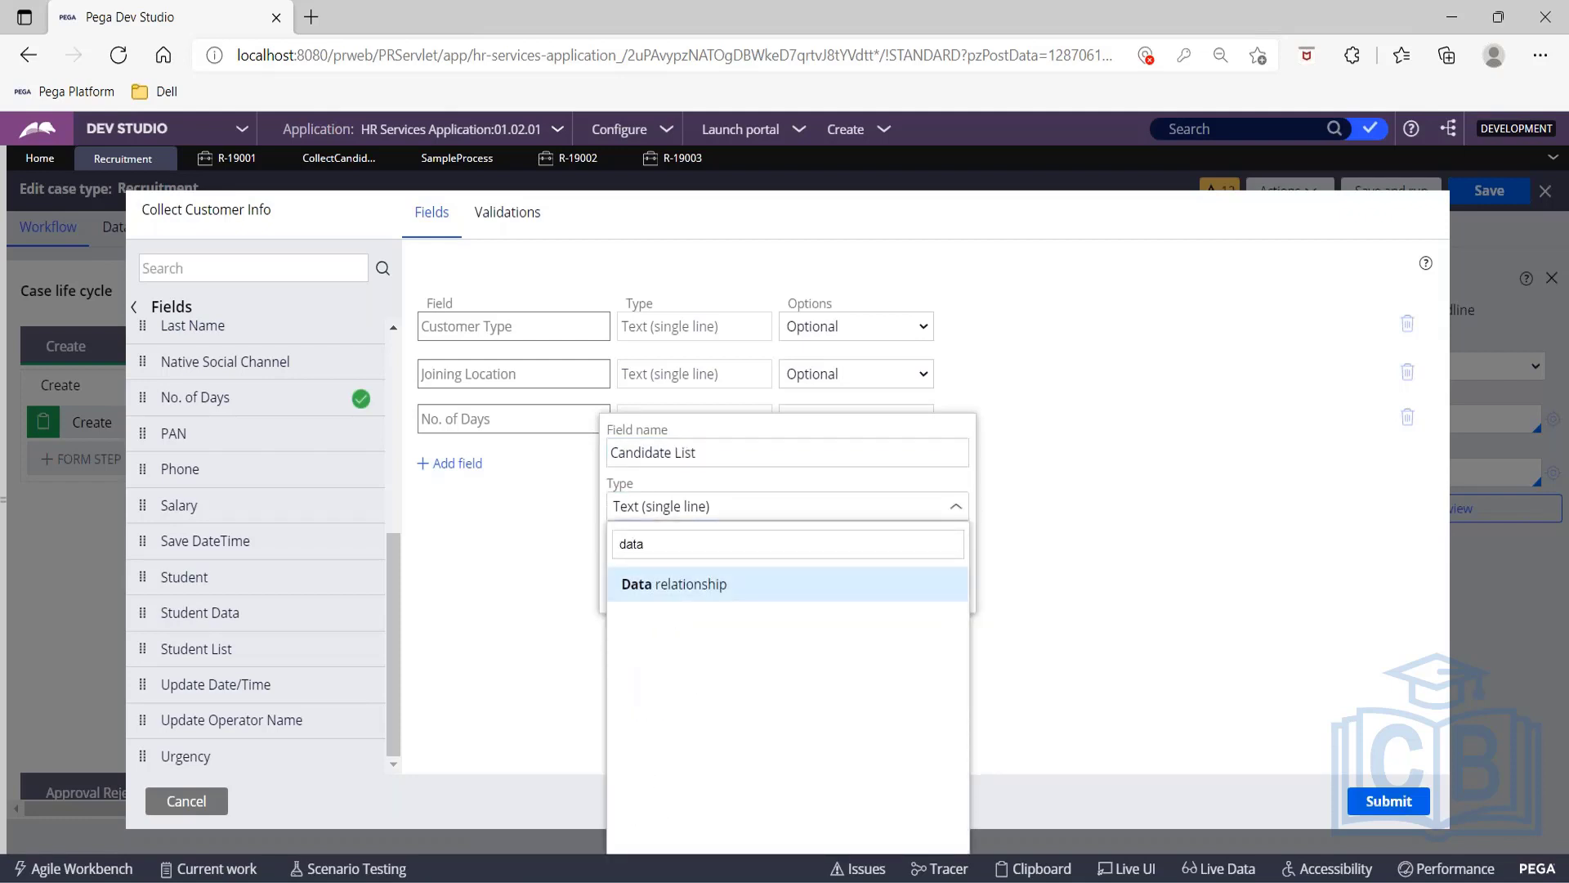
pyautogui.press('Return')
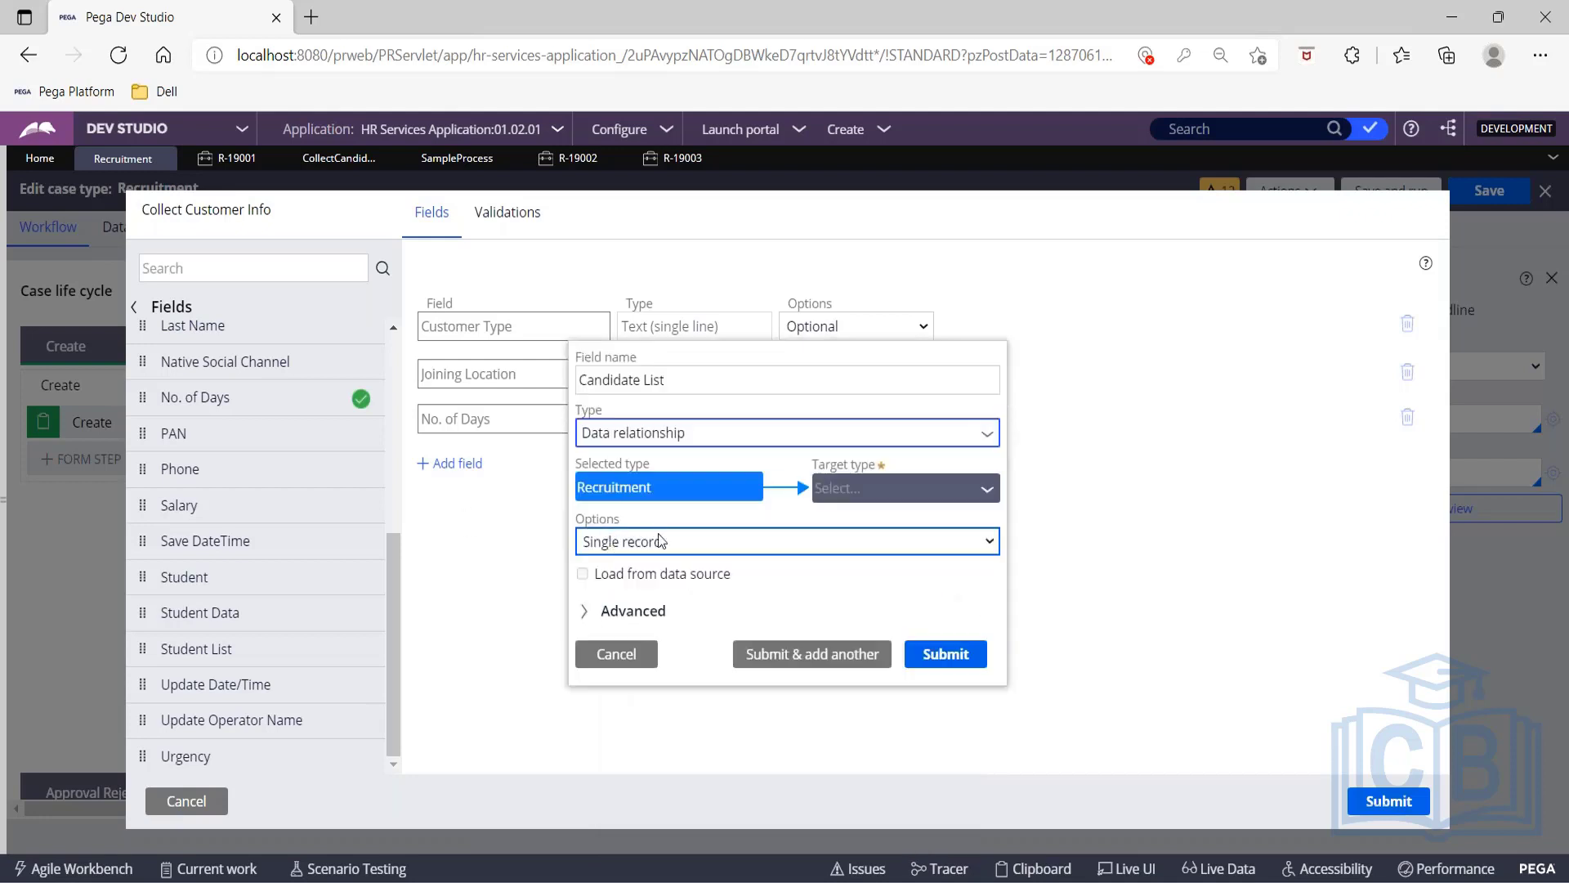
pyautogui.click(840, 486)
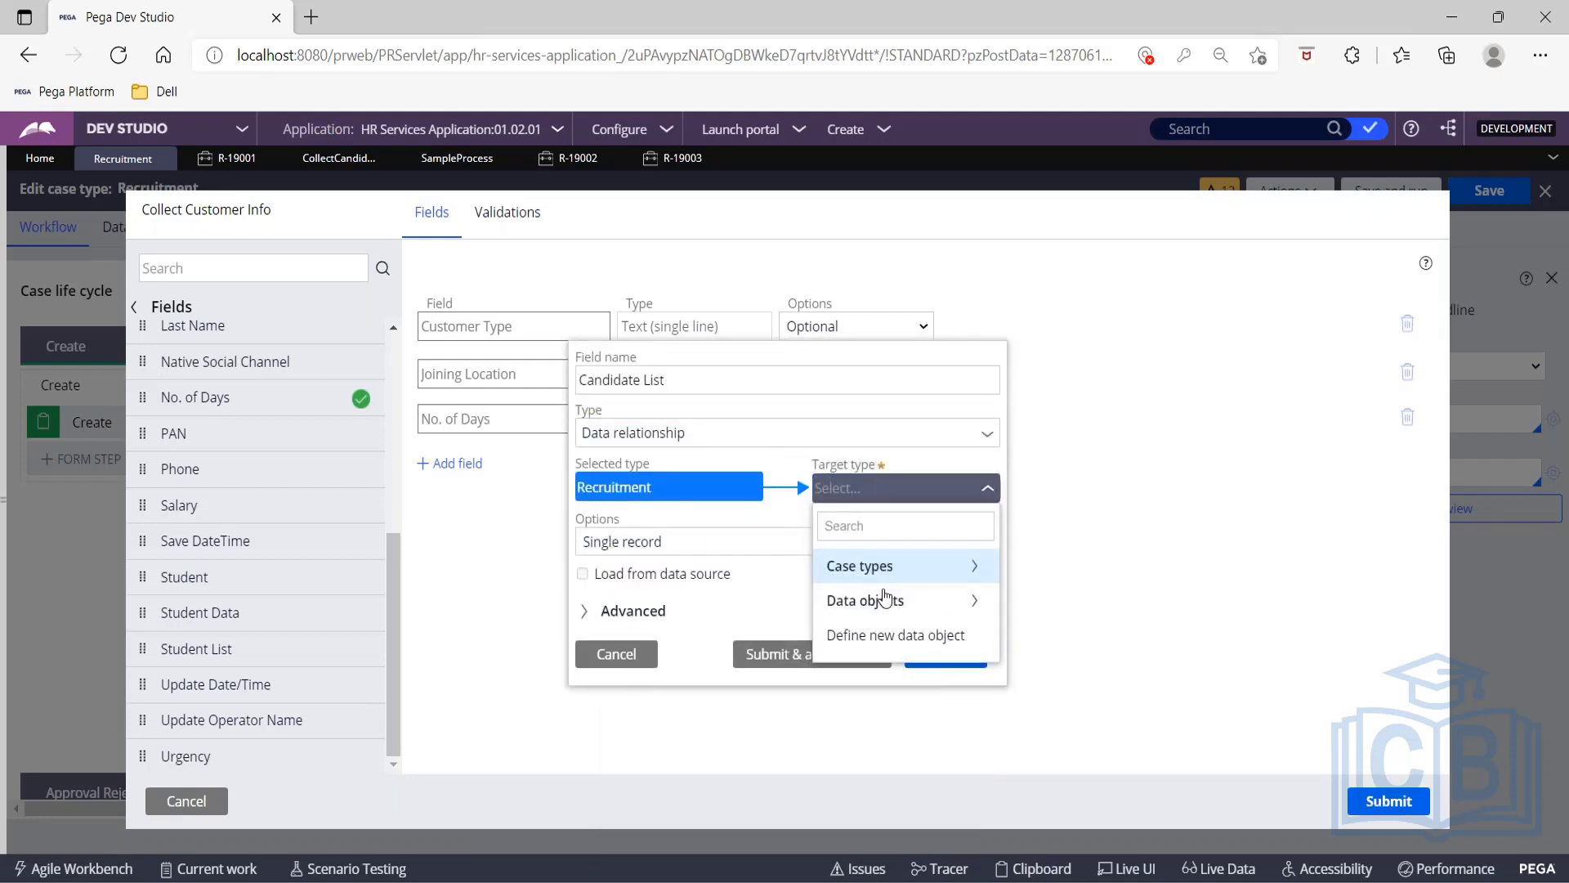
pyautogui.click(885, 600)
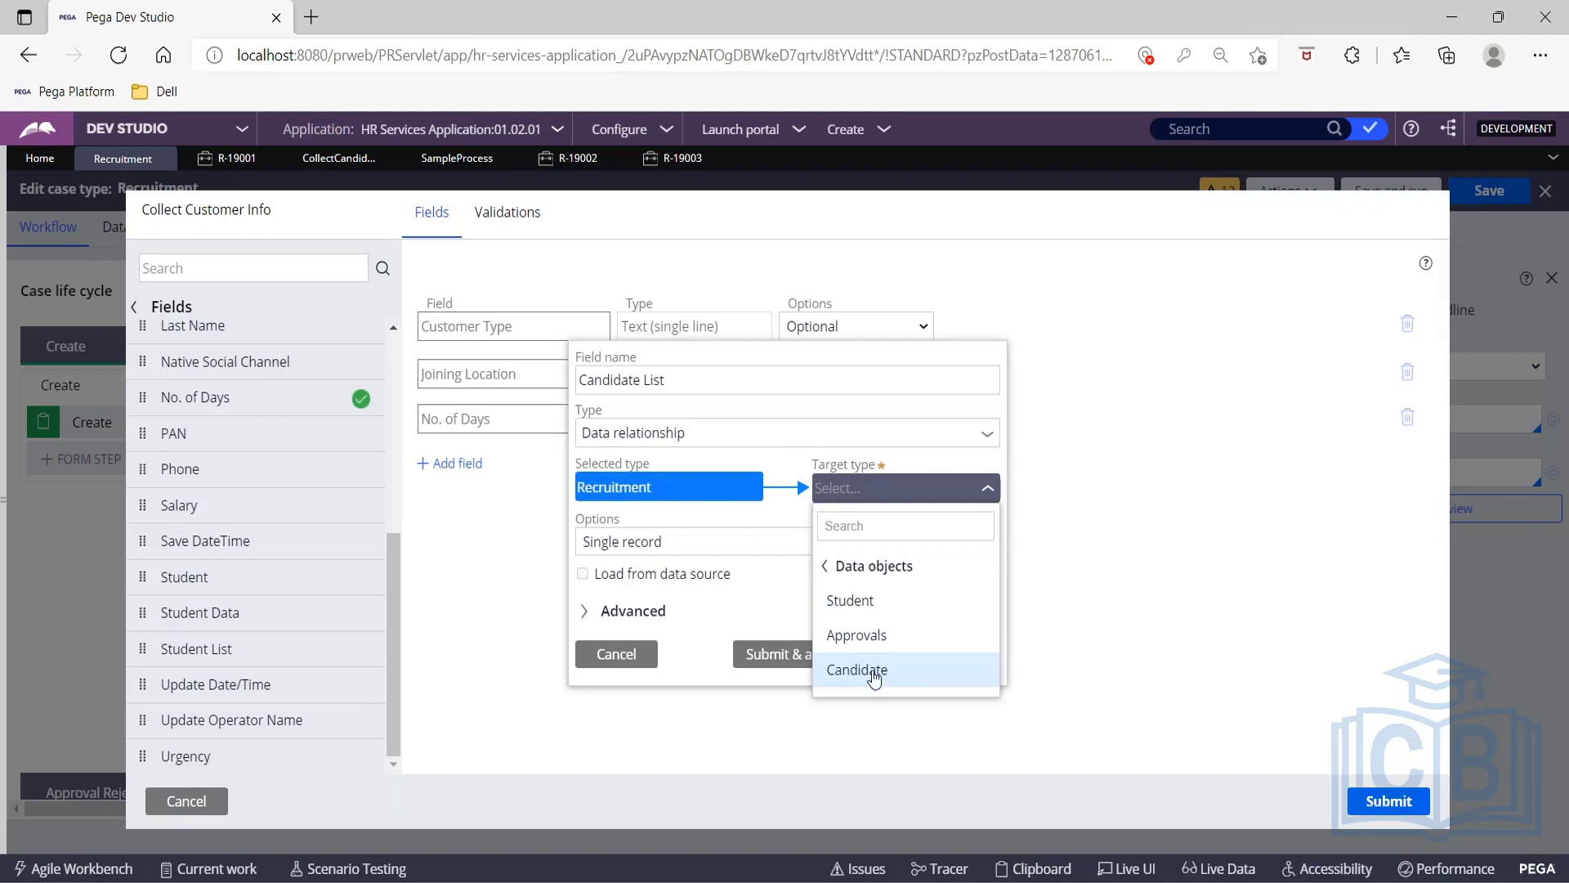
# Open the Student data type from the data types list and review its data model and records.
pyautogui.click(4, 431)
pyautogui.click(37, 397)
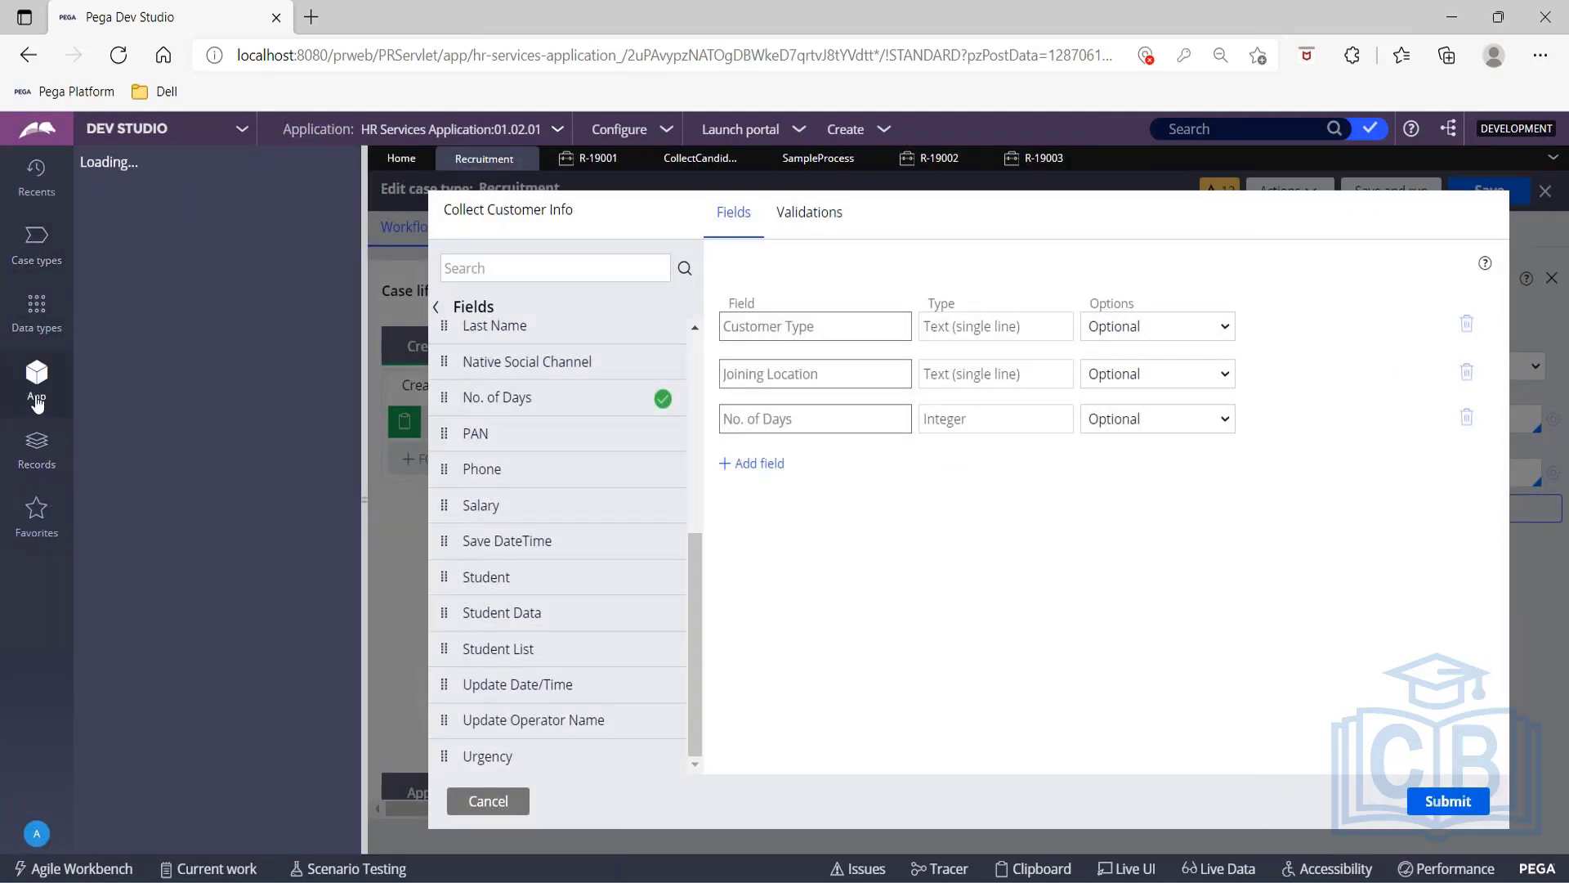
pyautogui.click(37, 307)
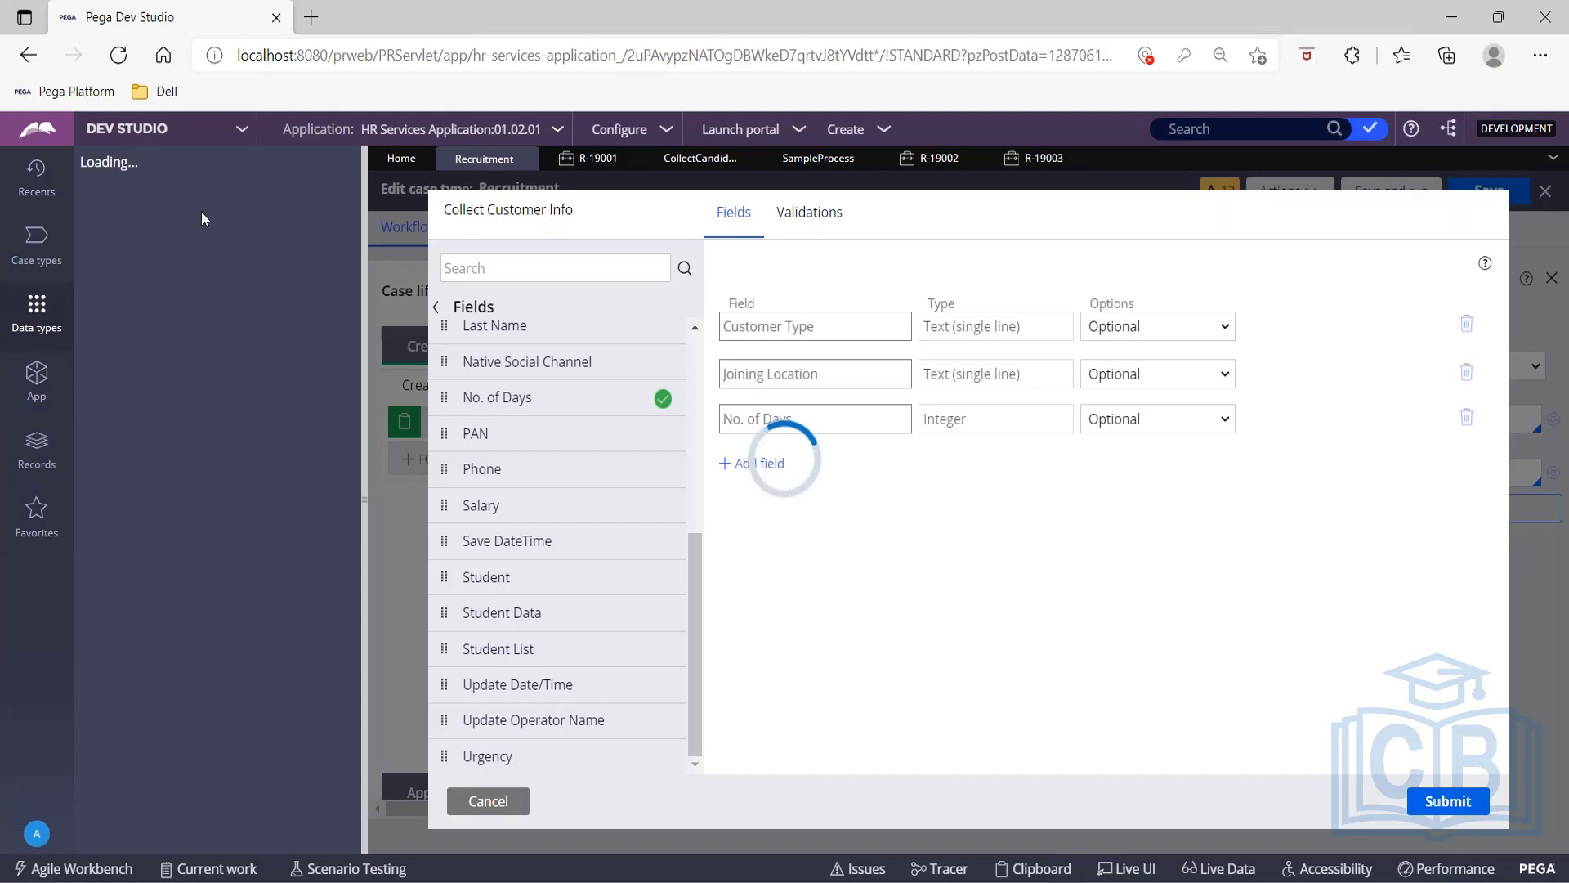
pyautogui.click(137, 285)
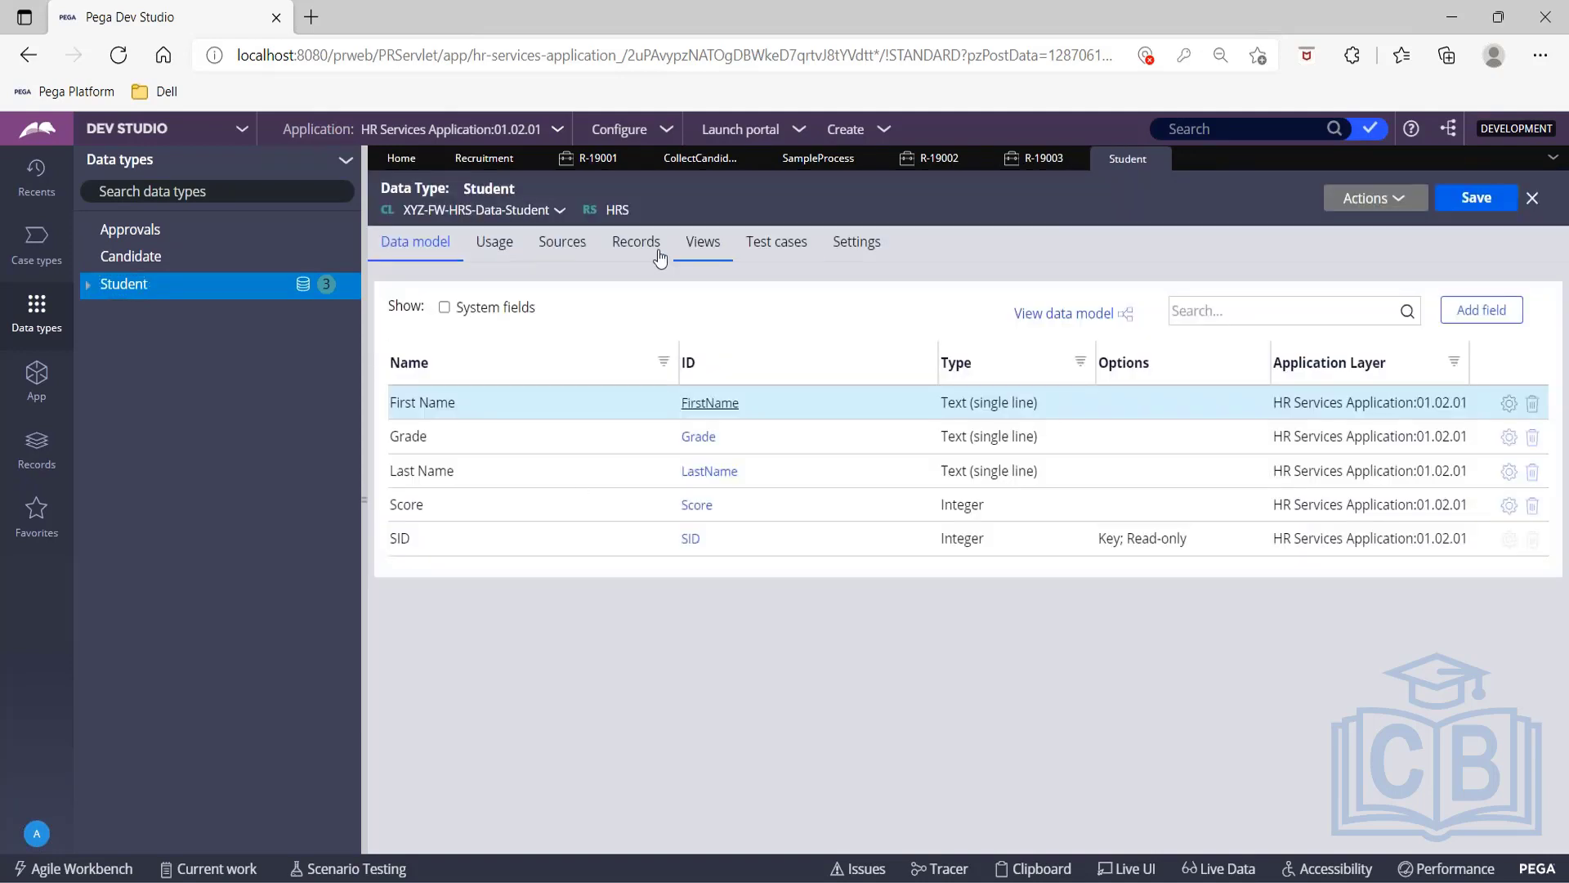
pyautogui.click(635, 252)
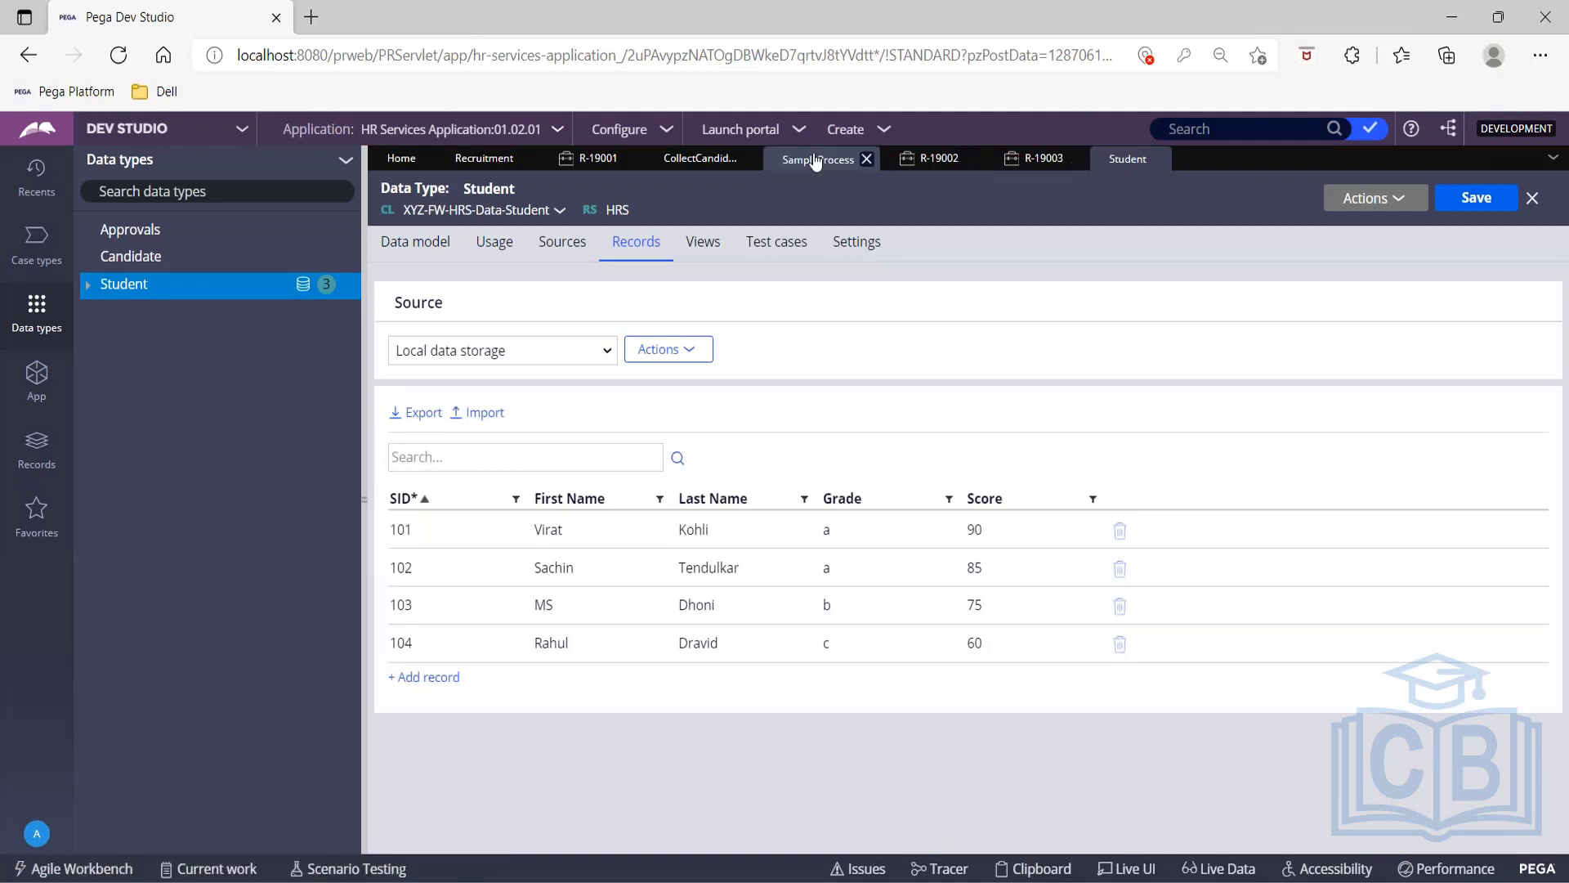
# Return to the Recruitment case's Collect Customer Info view and start a new field named Student List Data.
pyautogui.click(700, 161)
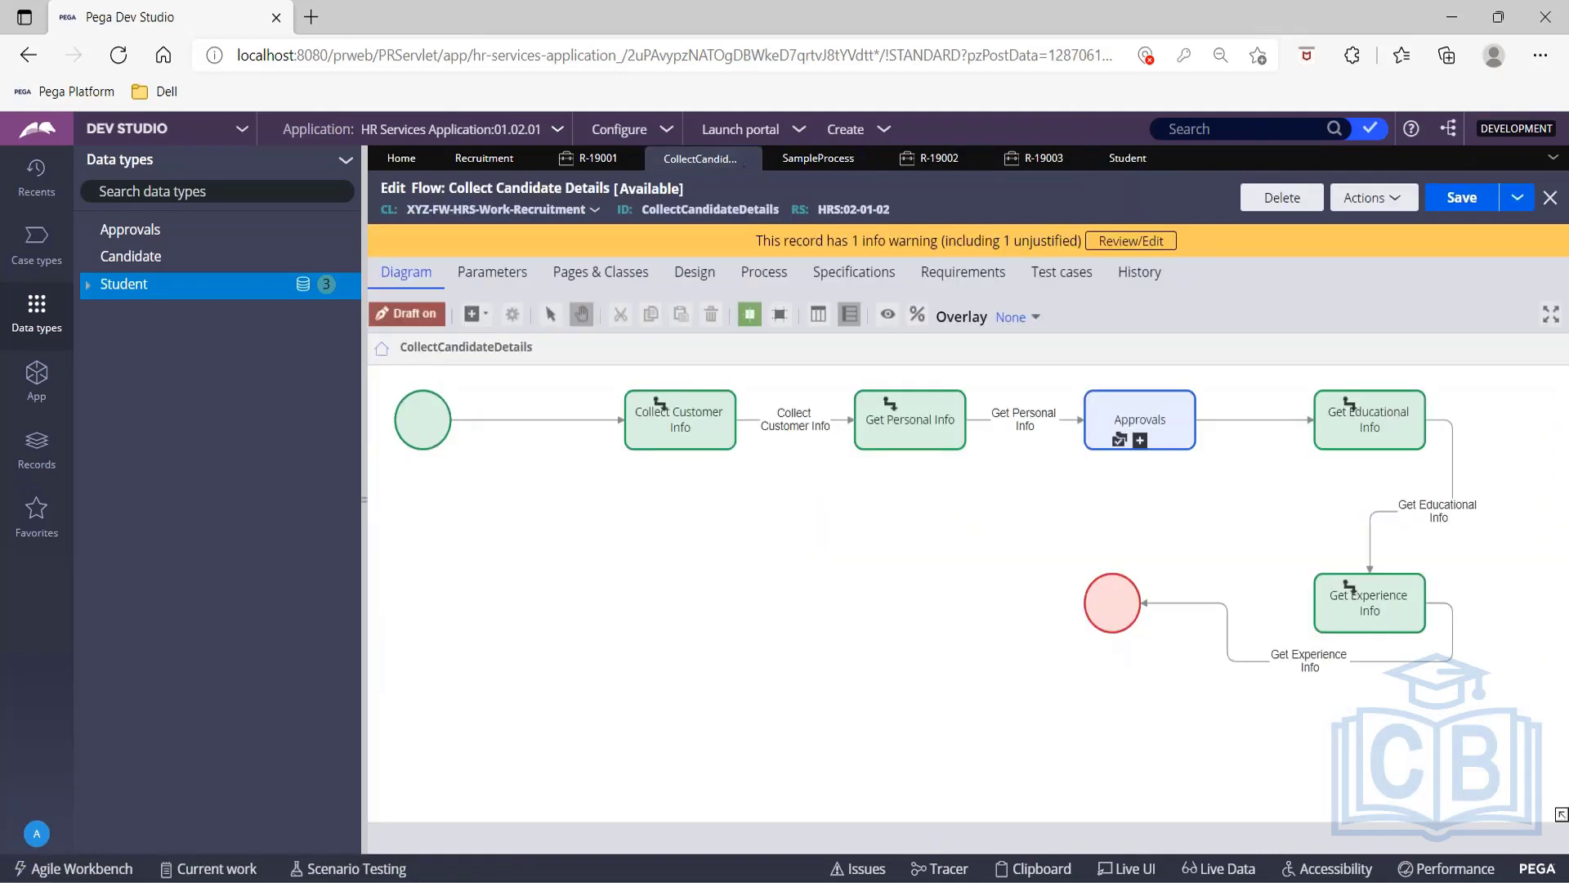
pyautogui.click(463, 158)
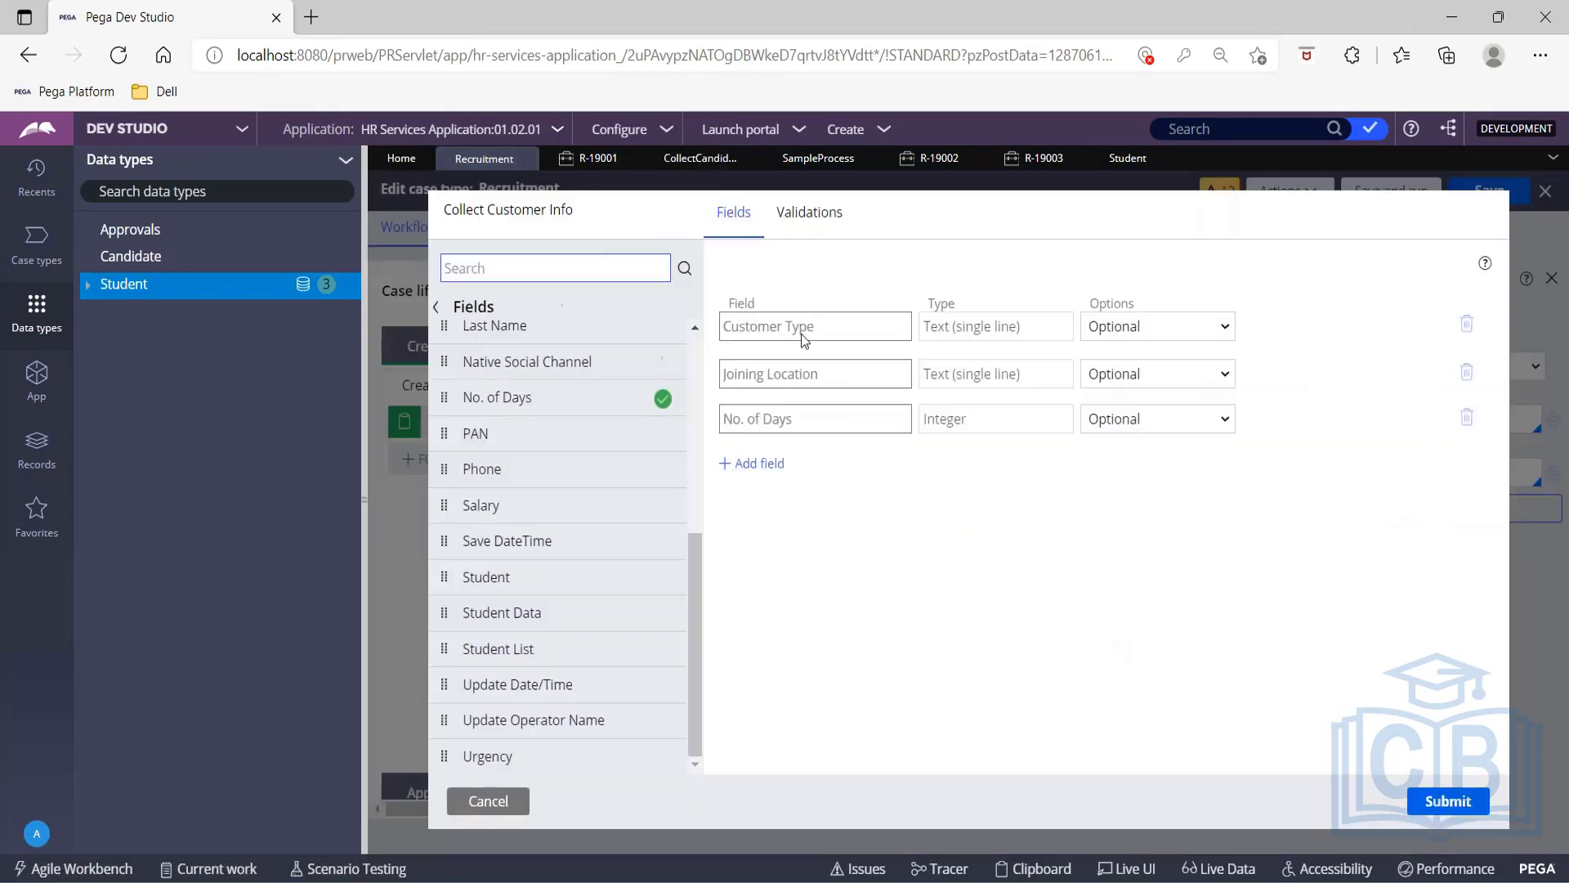
pyautogui.click(772, 461)
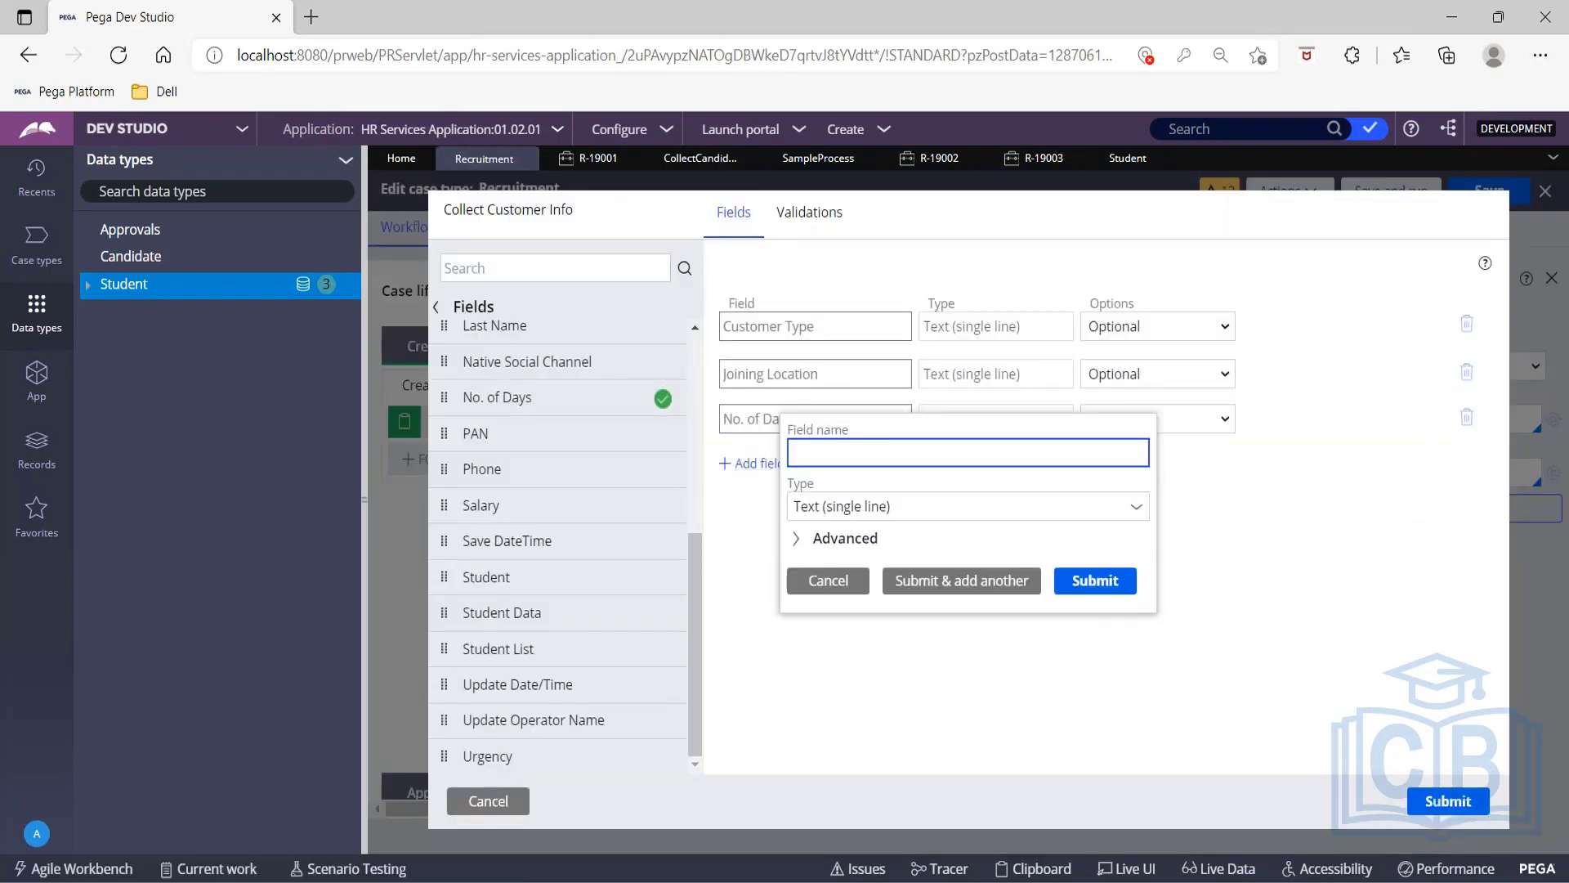
pyautogui.write('Student Data')
pyautogui.click(844, 452)
pyautogui.write('List Data')
pyautogui.click(900, 516)
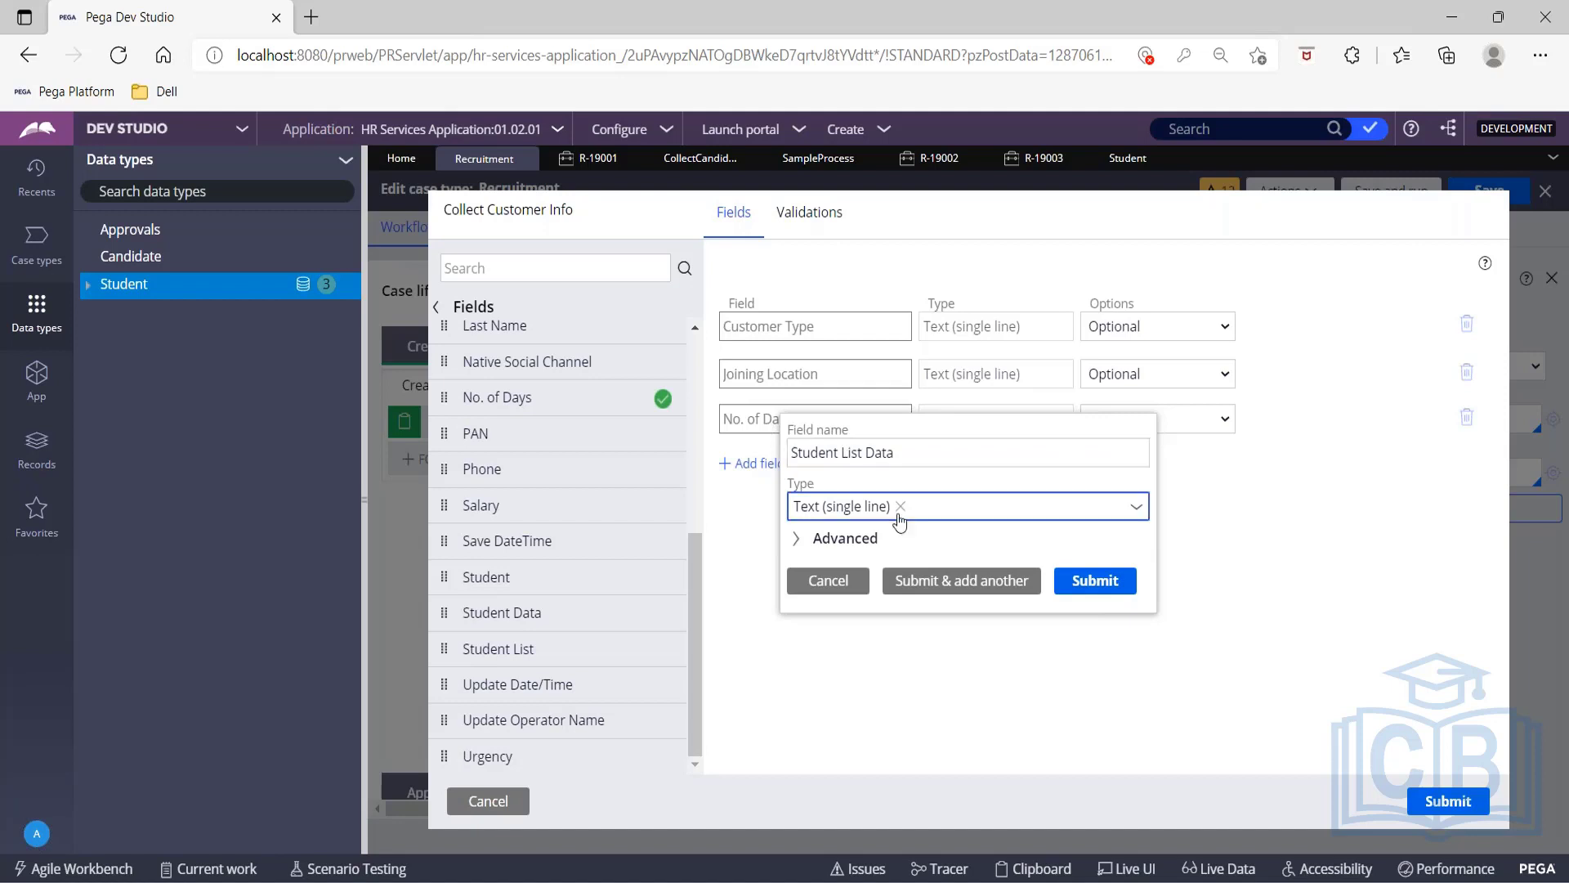
# Set the new field's type to Data relationship with the Student data object as its target type.
pyautogui.write('dat')
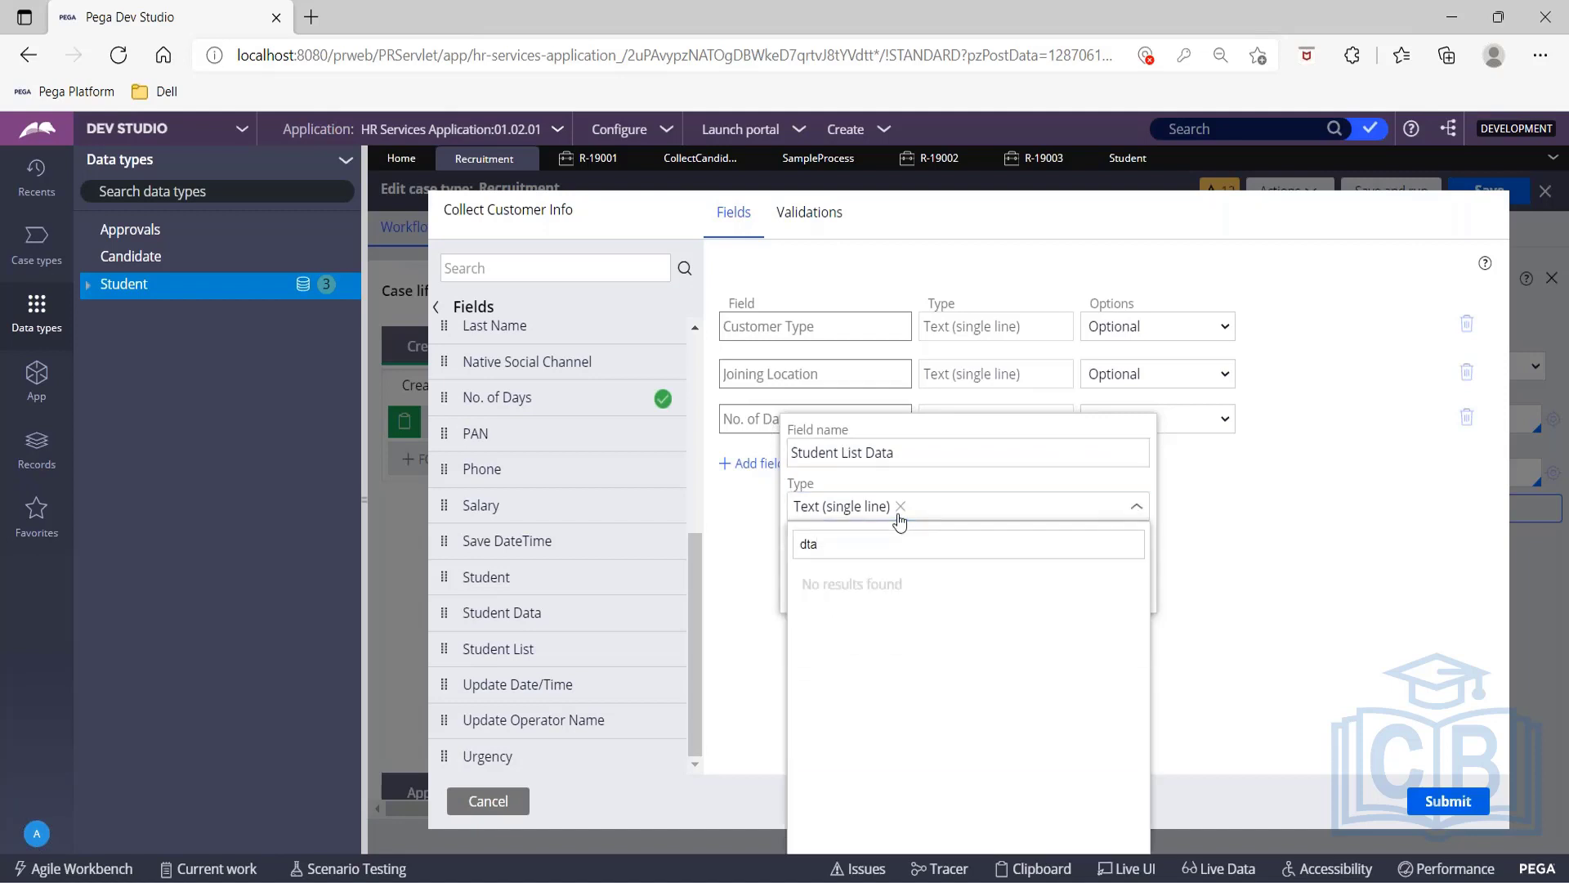
pyautogui.write('a')
pyautogui.press('Down')
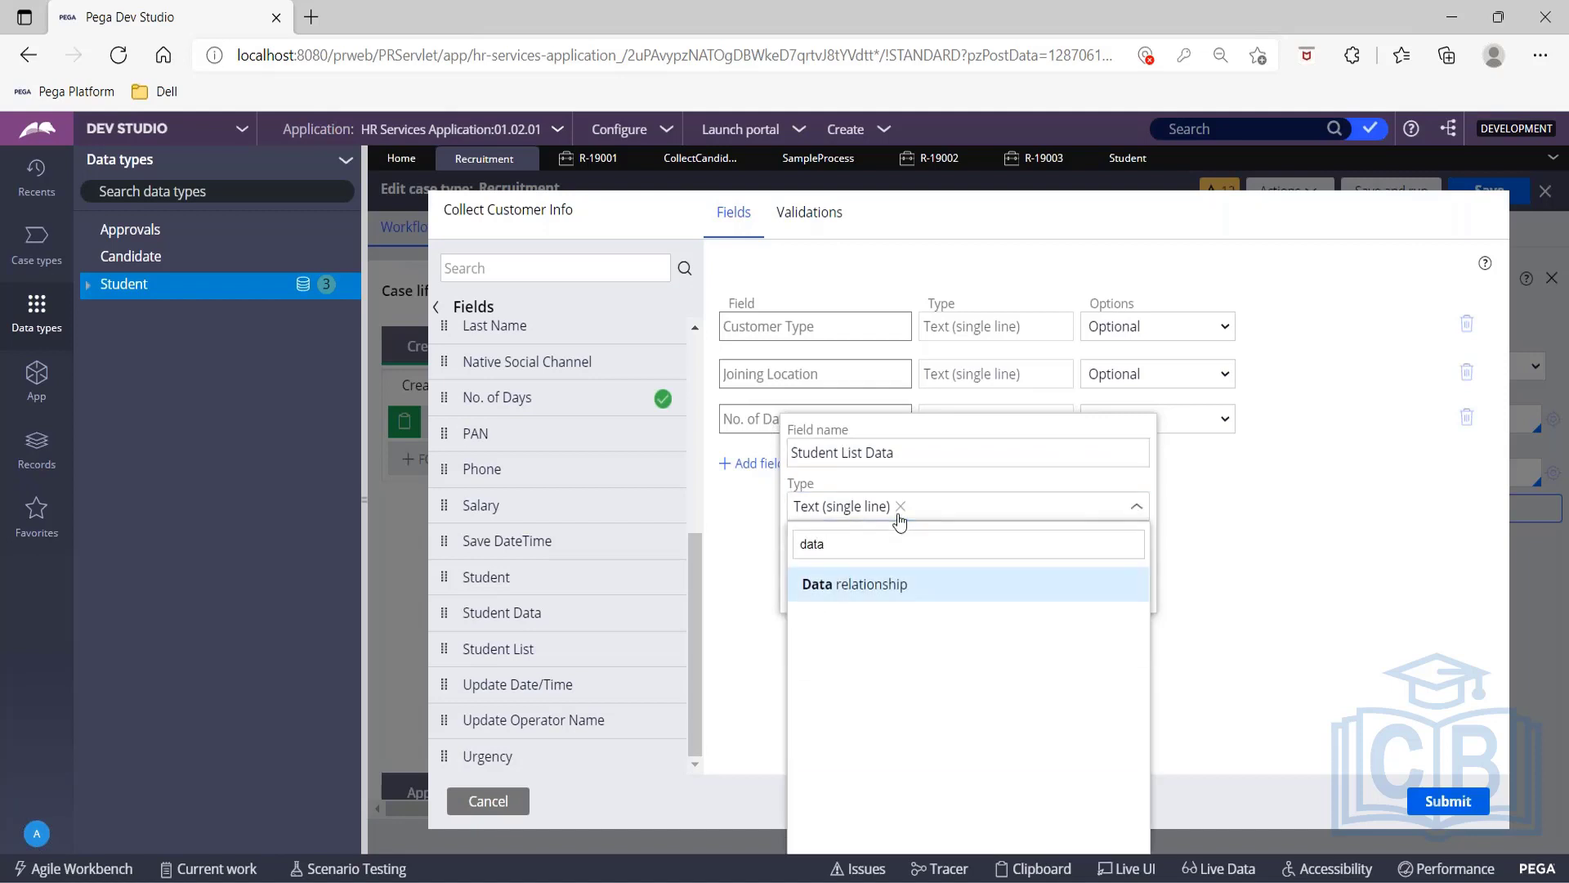
pyautogui.press('Return')
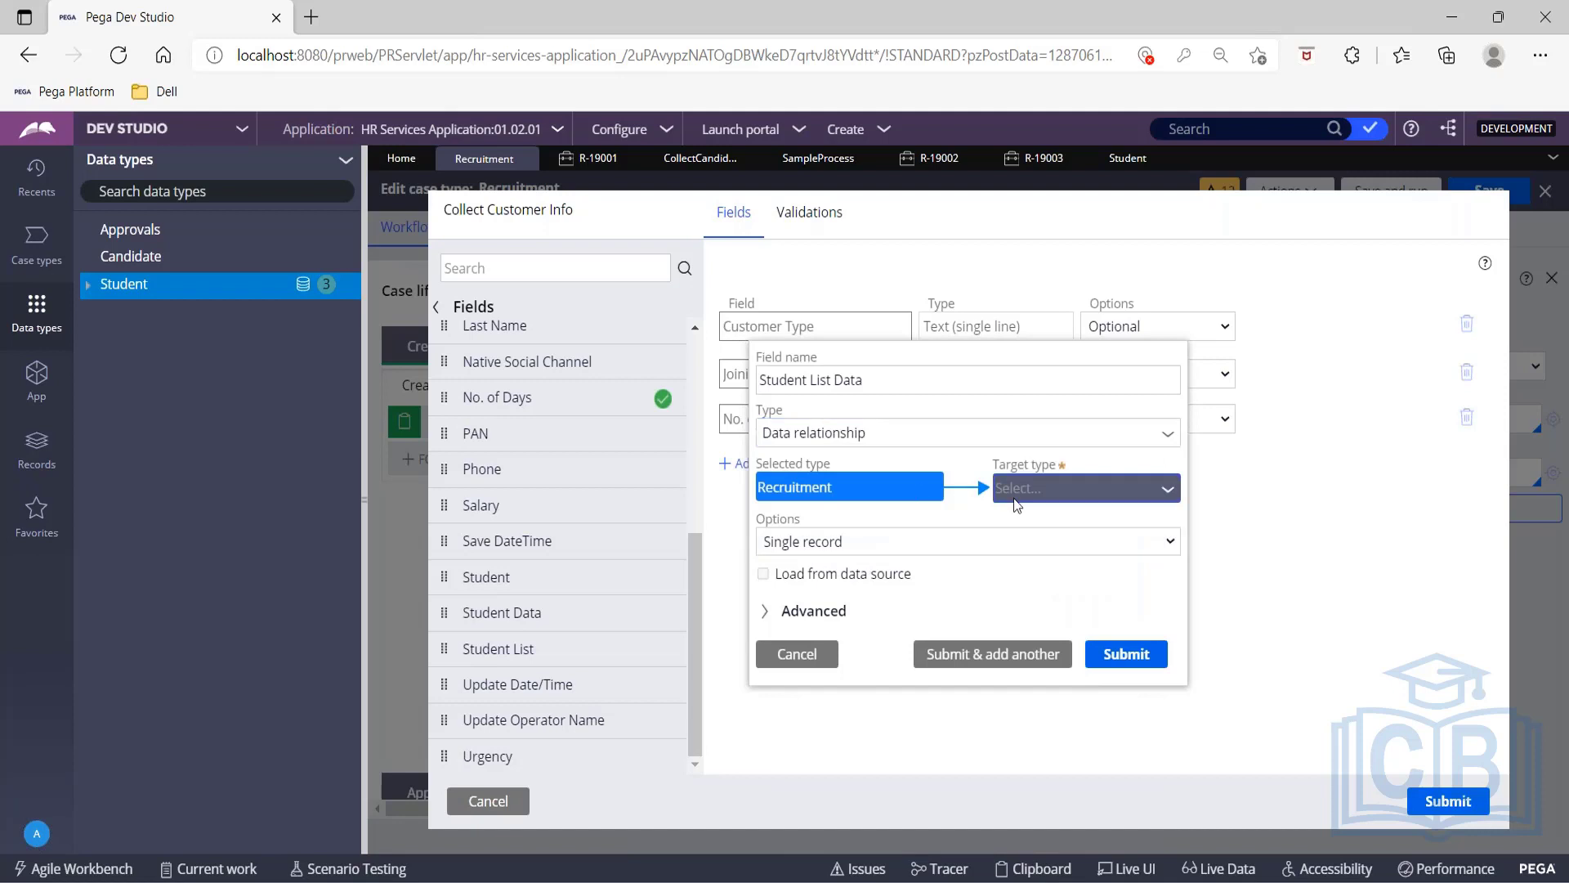
pyautogui.click(1013, 494)
pyautogui.click(1039, 603)
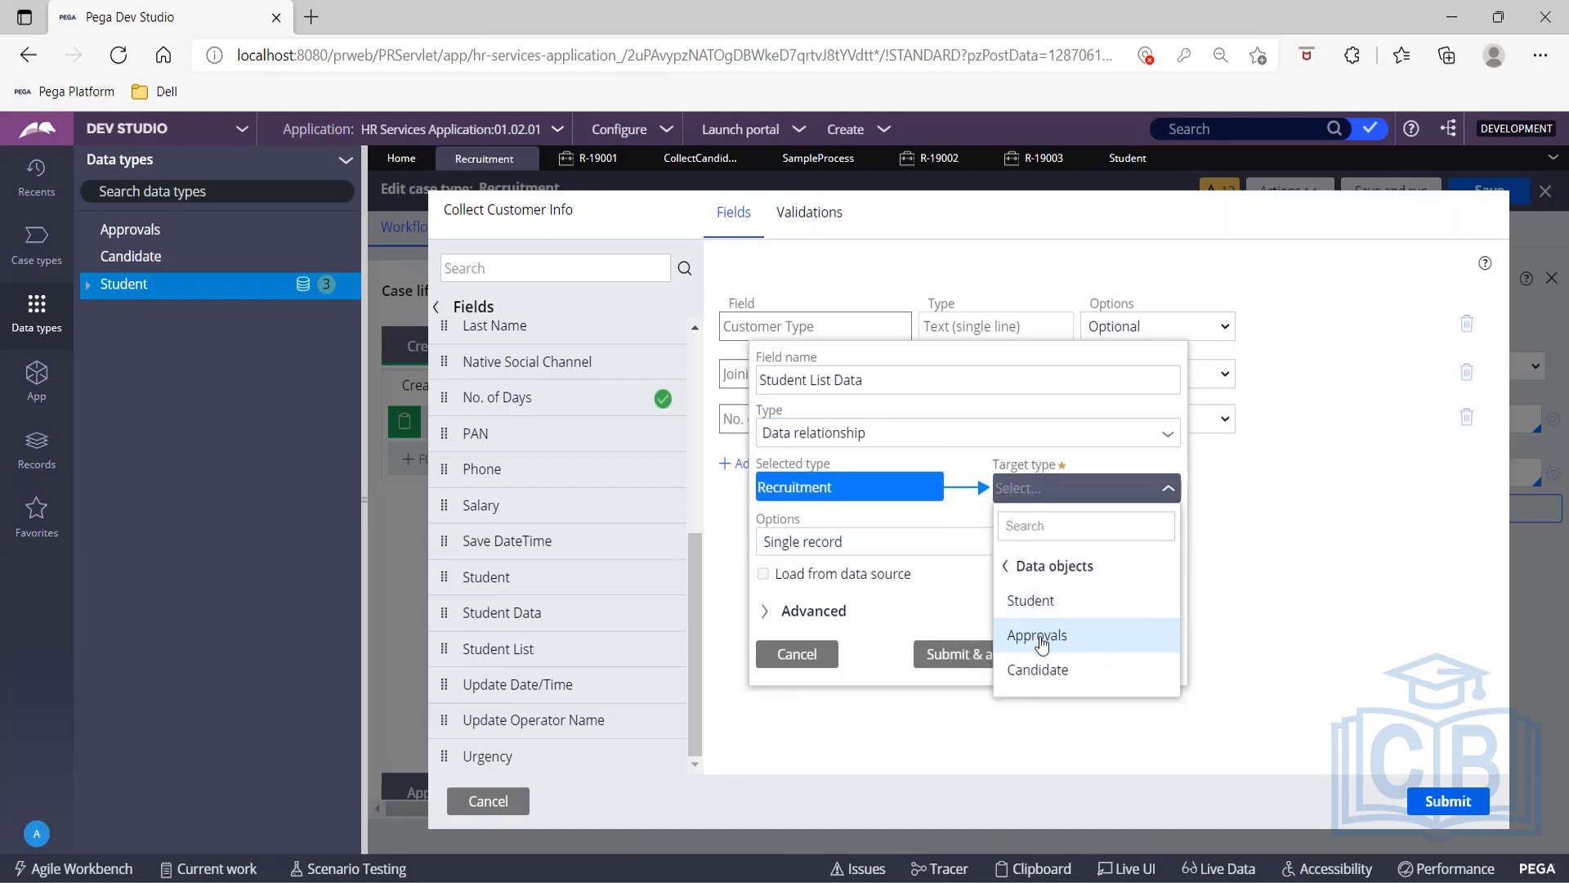
pyautogui.click(1044, 606)
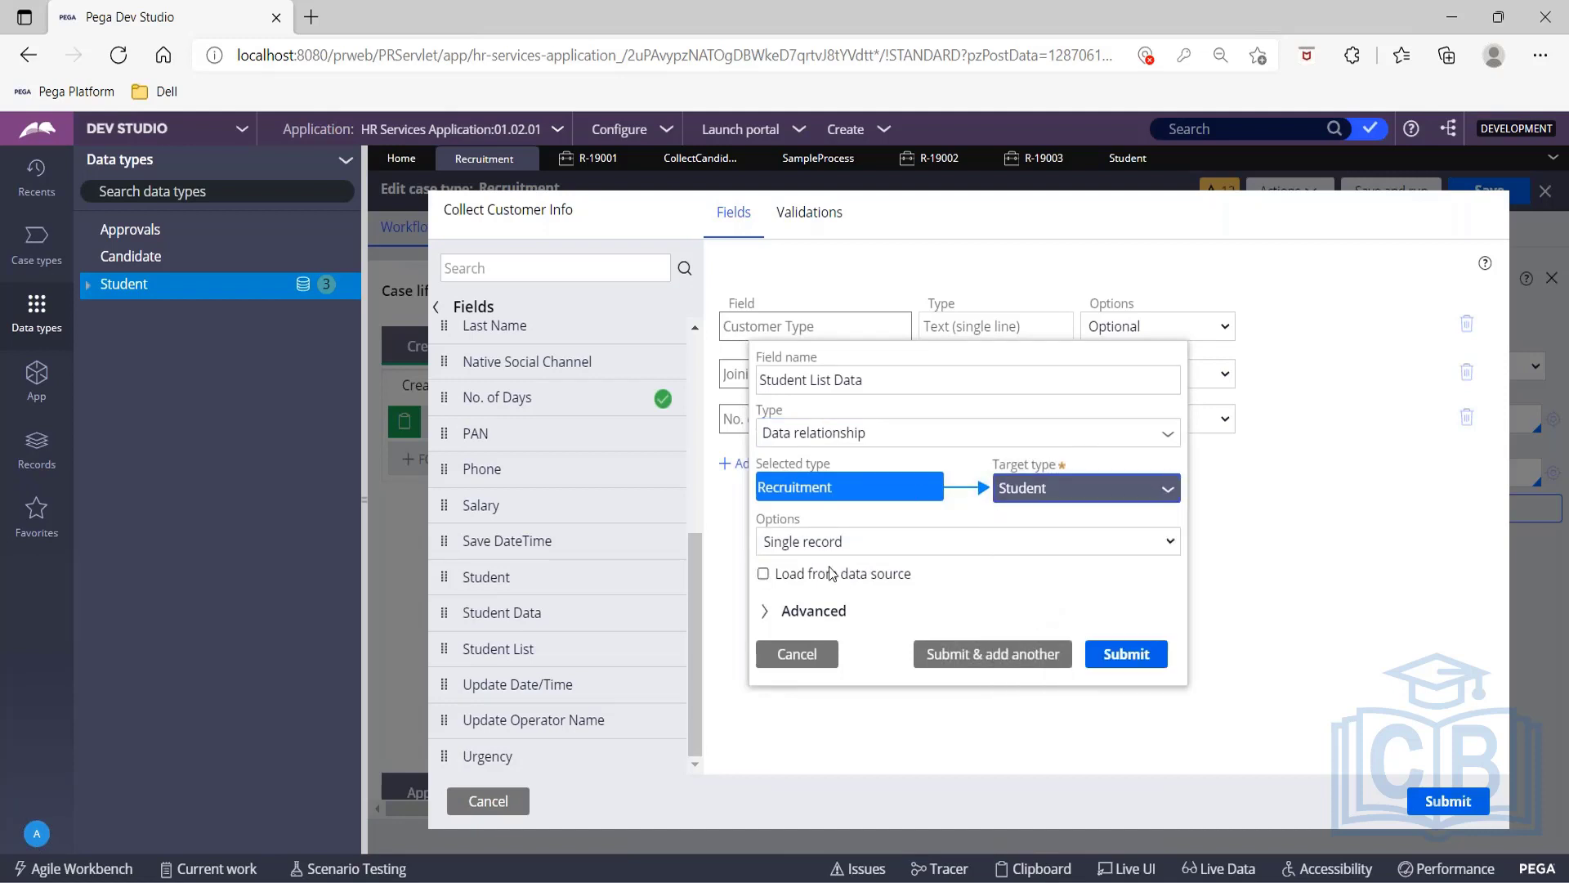
# Set the relationship to Multiple records, add the field, and submit the Collect Customer Info view.
pyautogui.click(815, 556)
pyautogui.click(817, 592)
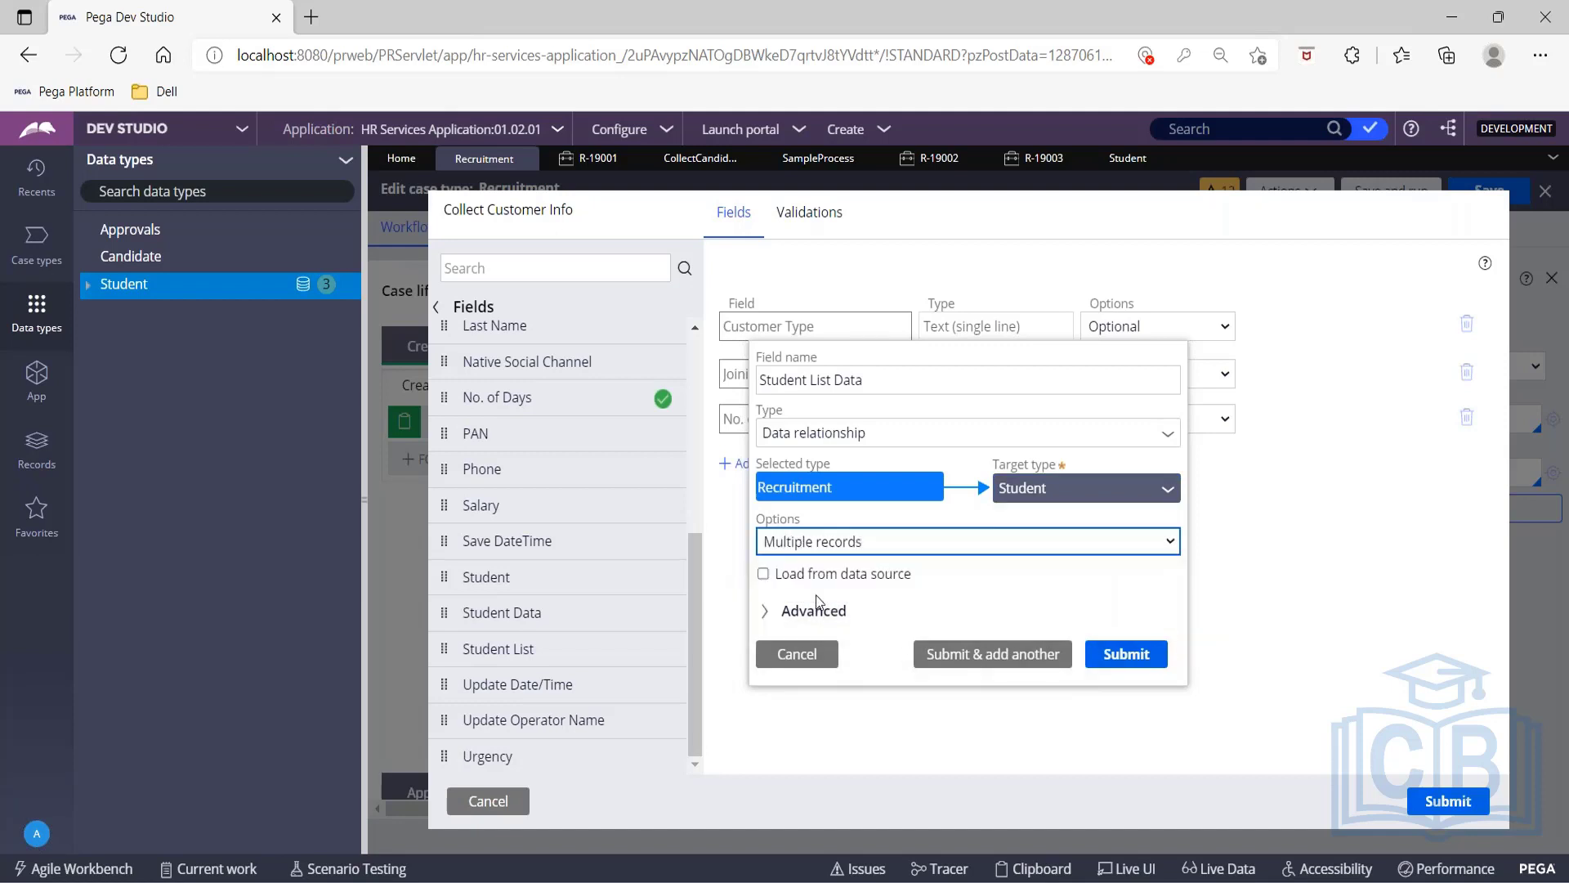
pyautogui.click(1140, 661)
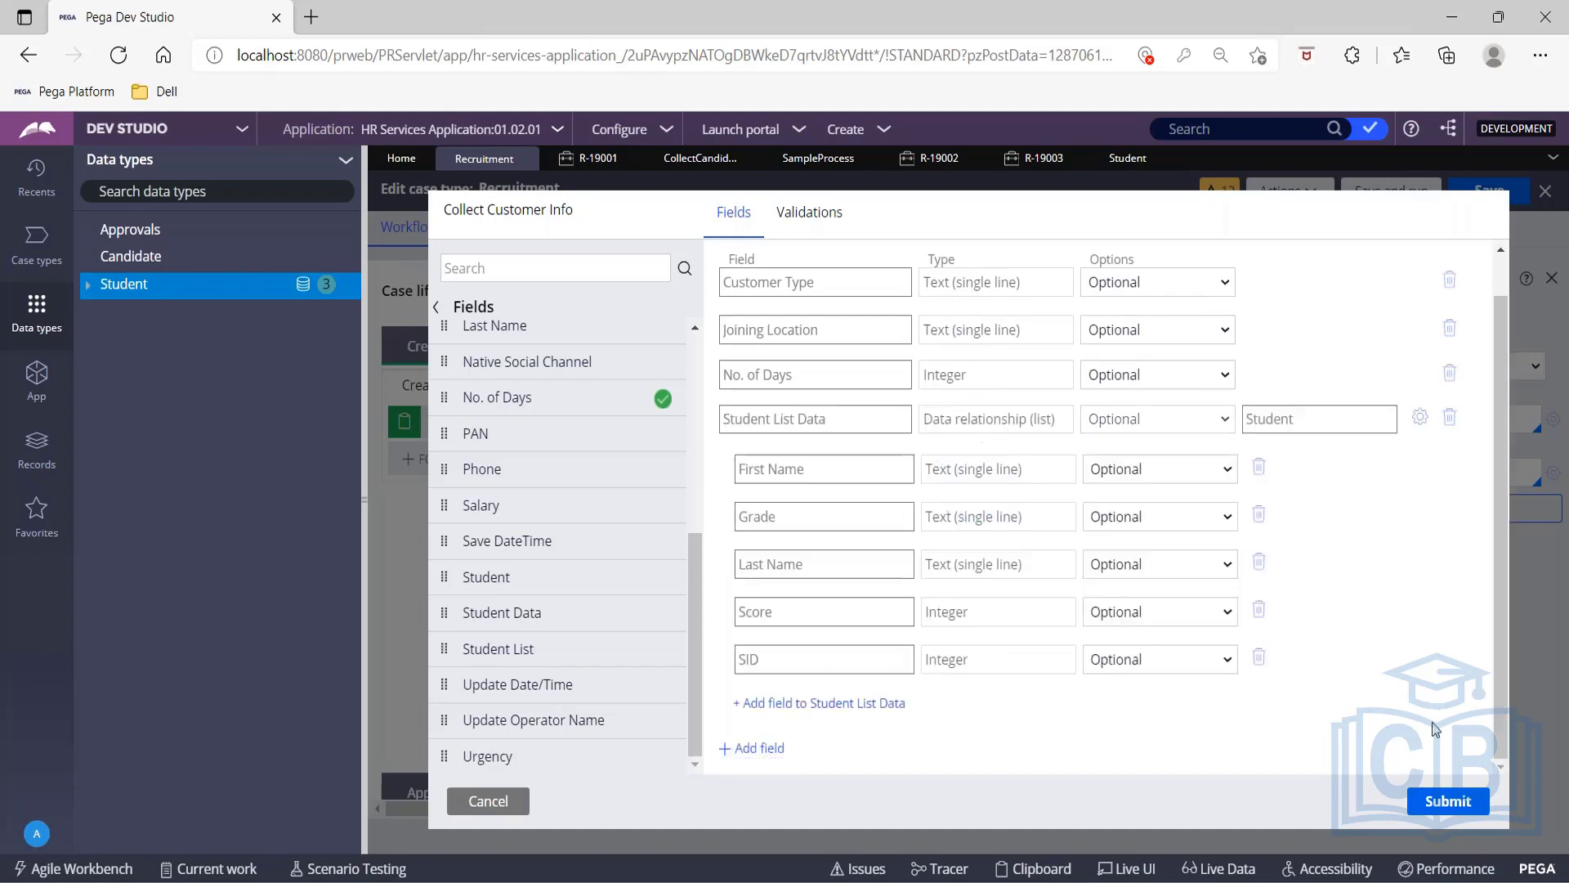
pyautogui.click(1448, 809)
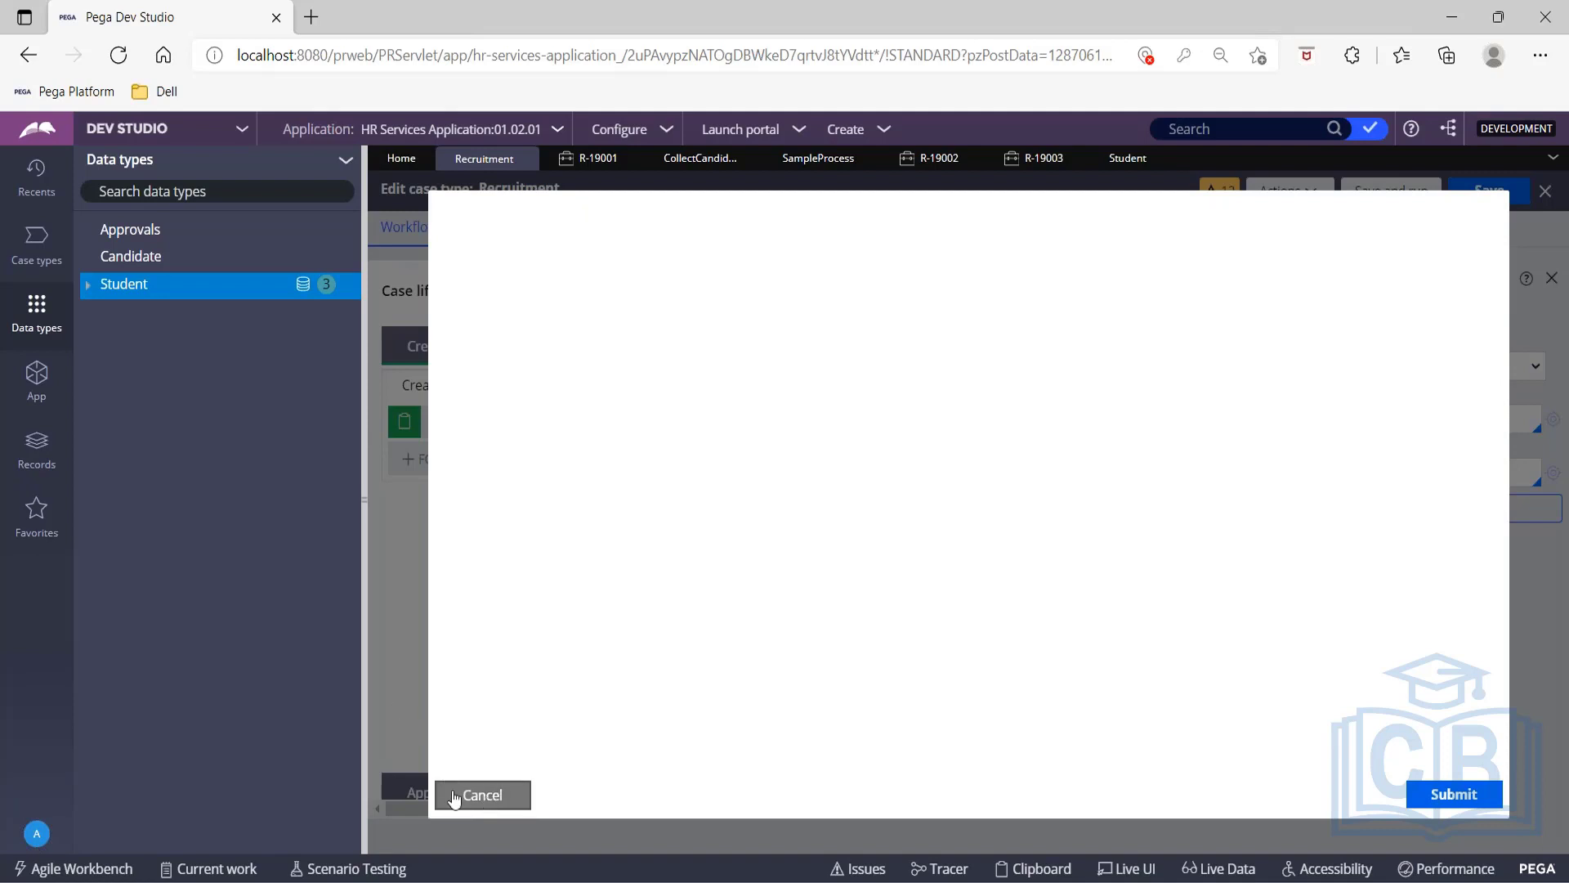
# Show the application's classes and refresh the class list containing the Recruitment class.
pyautogui.click(30, 375)
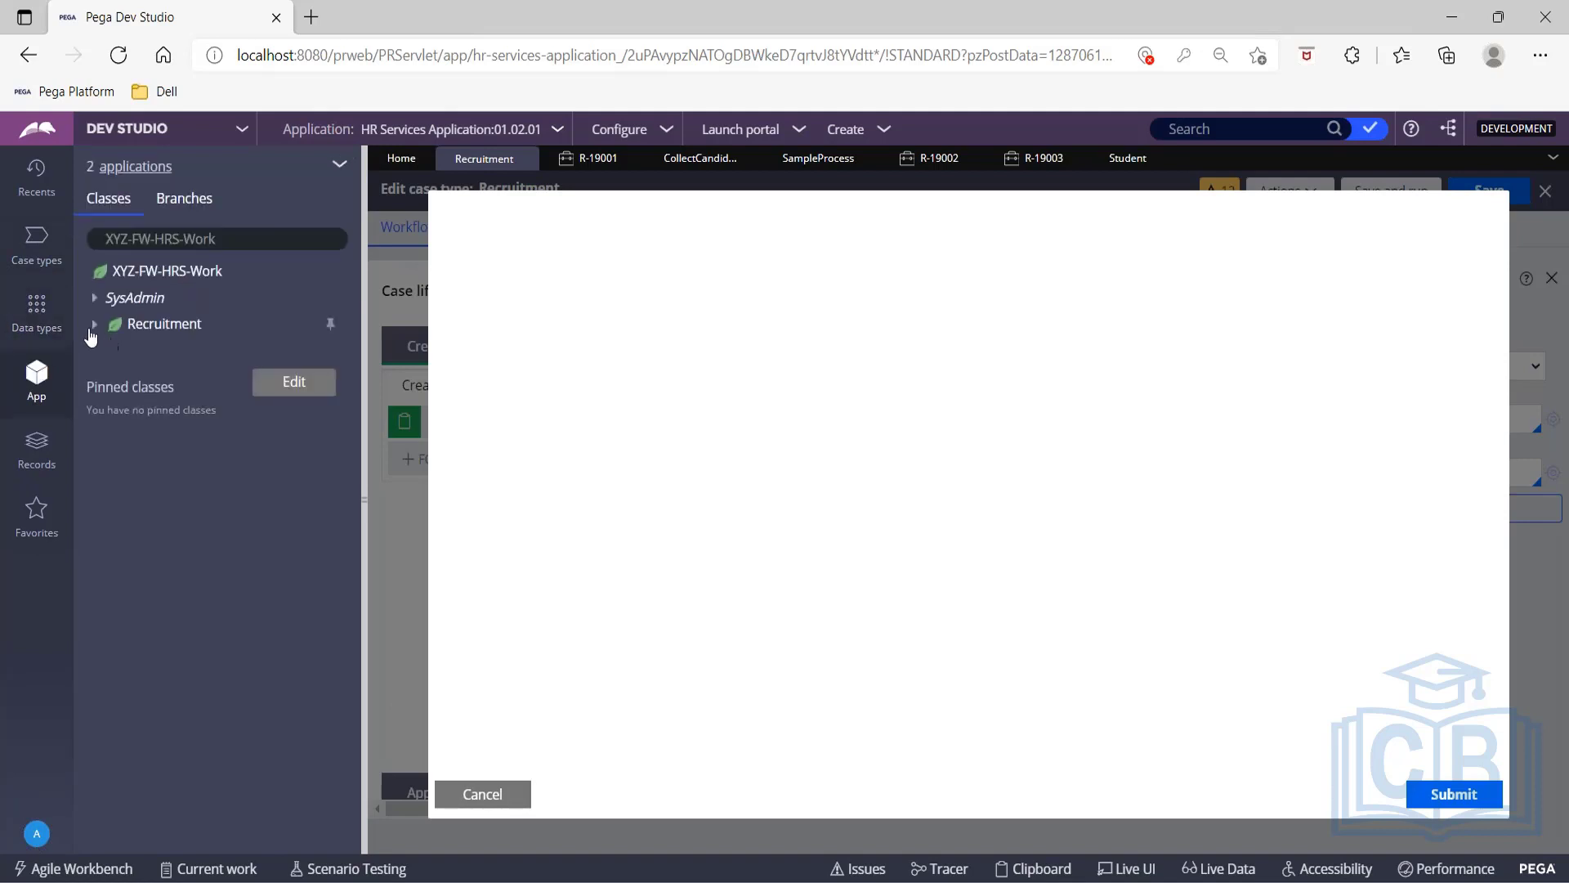
pyautogui.click(92, 325)
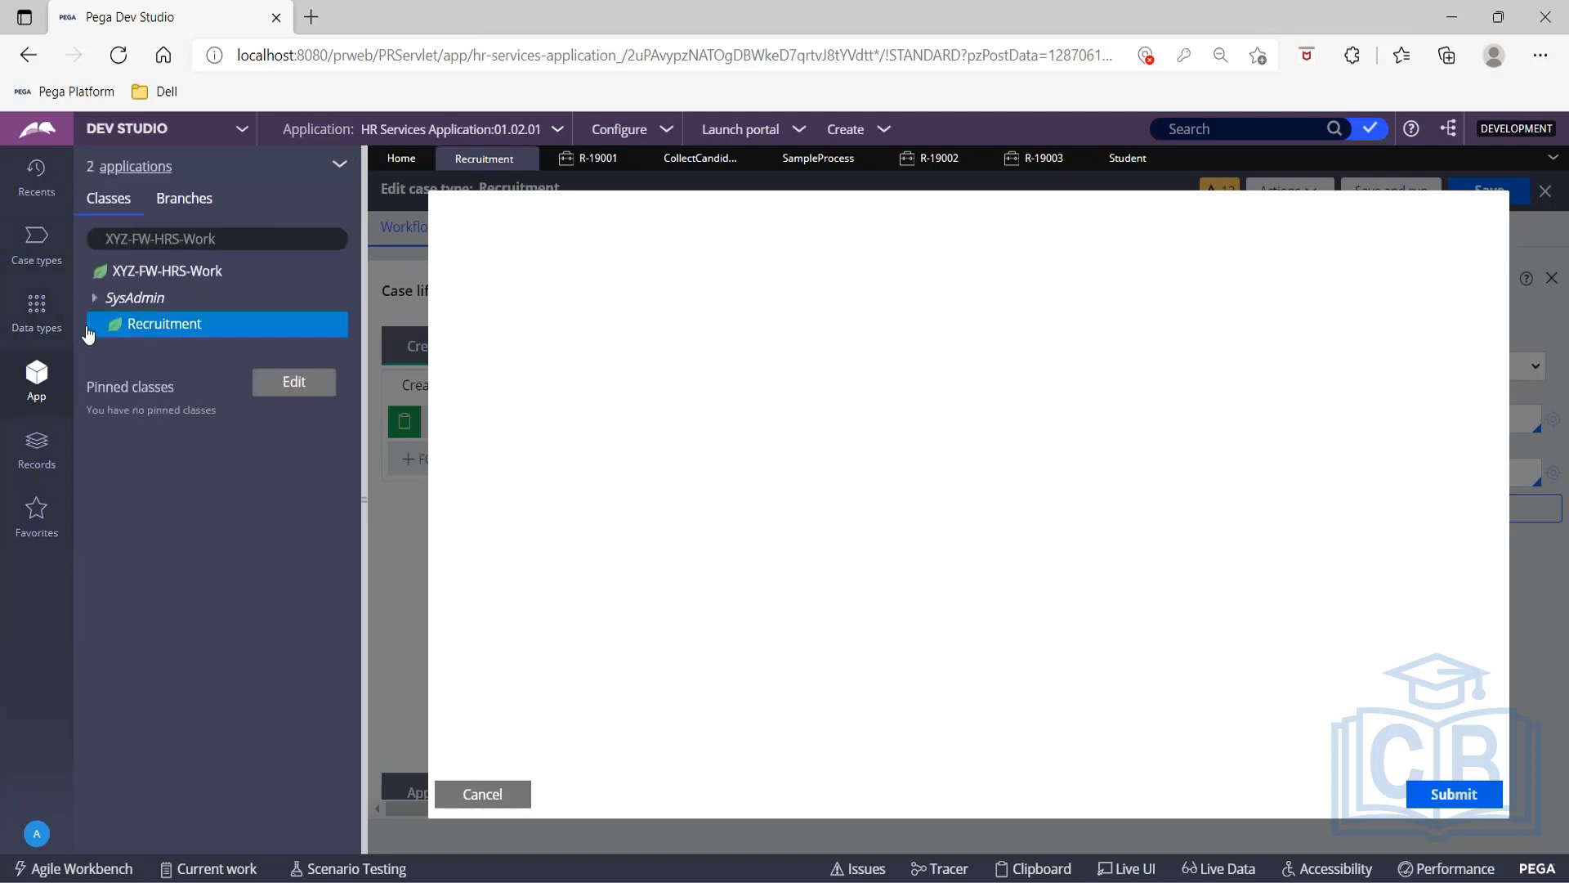
pyautogui.click(340, 167)
pyautogui.click(344, 169)
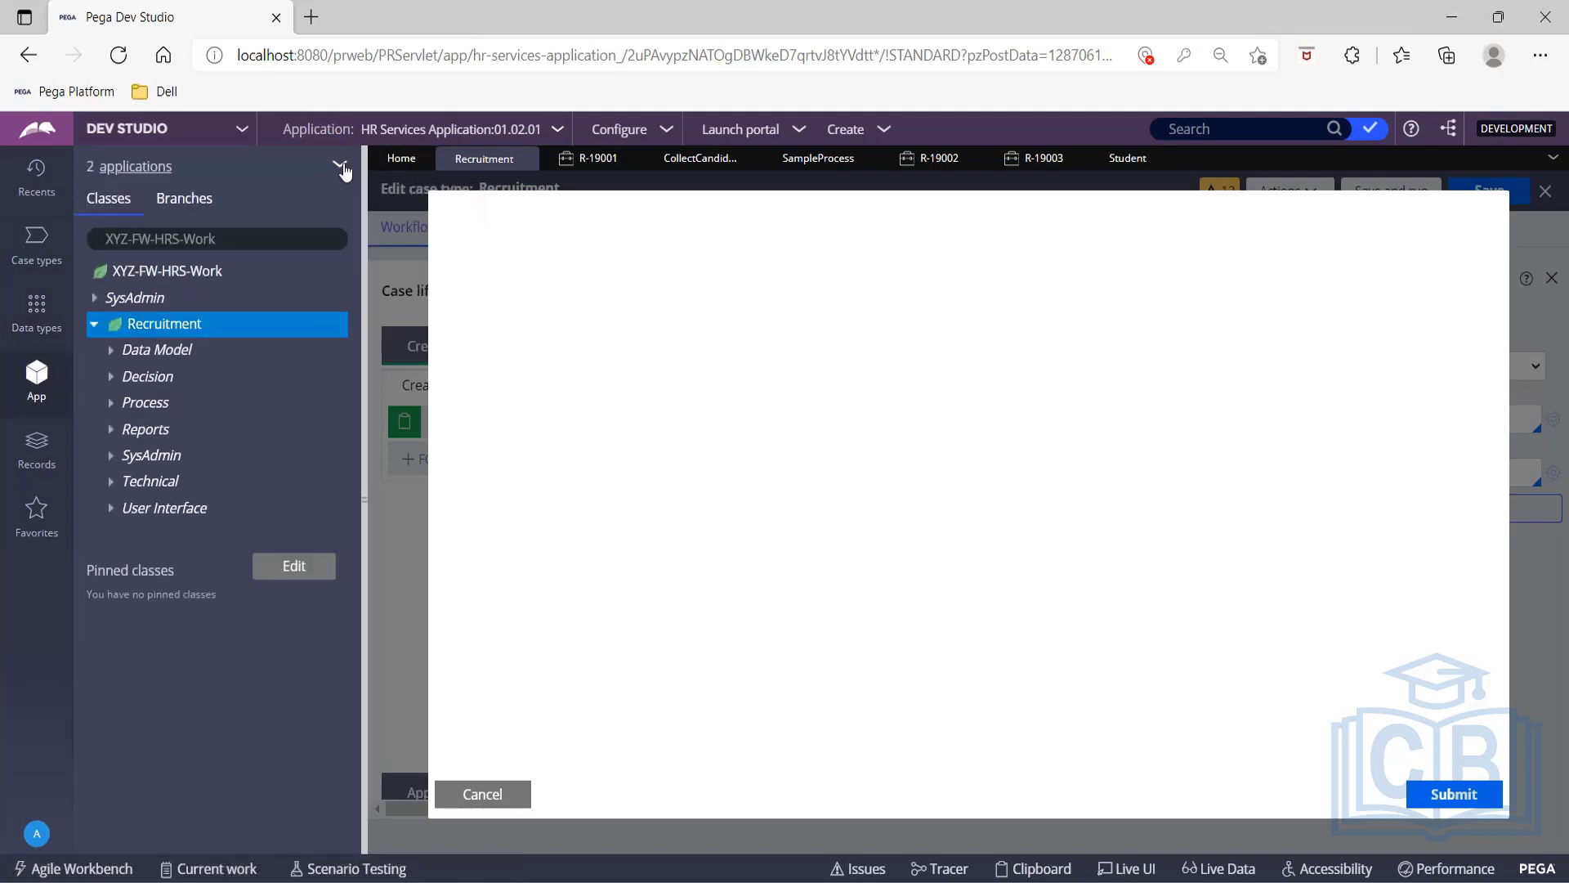
pyautogui.click(340, 167)
pyautogui.click(352, 202)
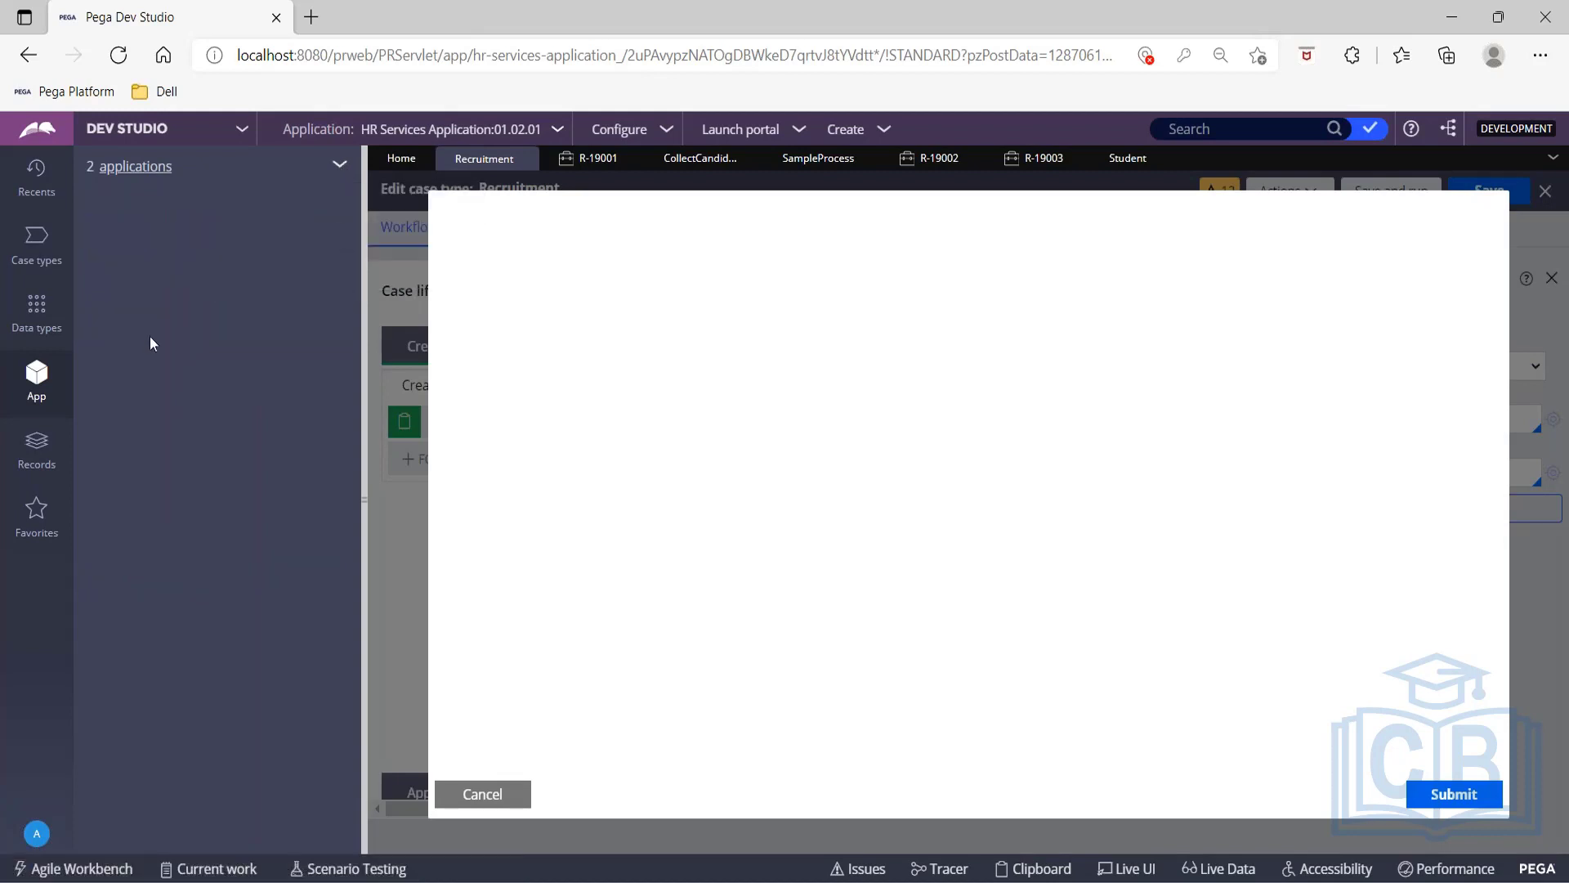
# Open the StudentListData property from the Recruitment class's data model.
pyautogui.click(97, 325)
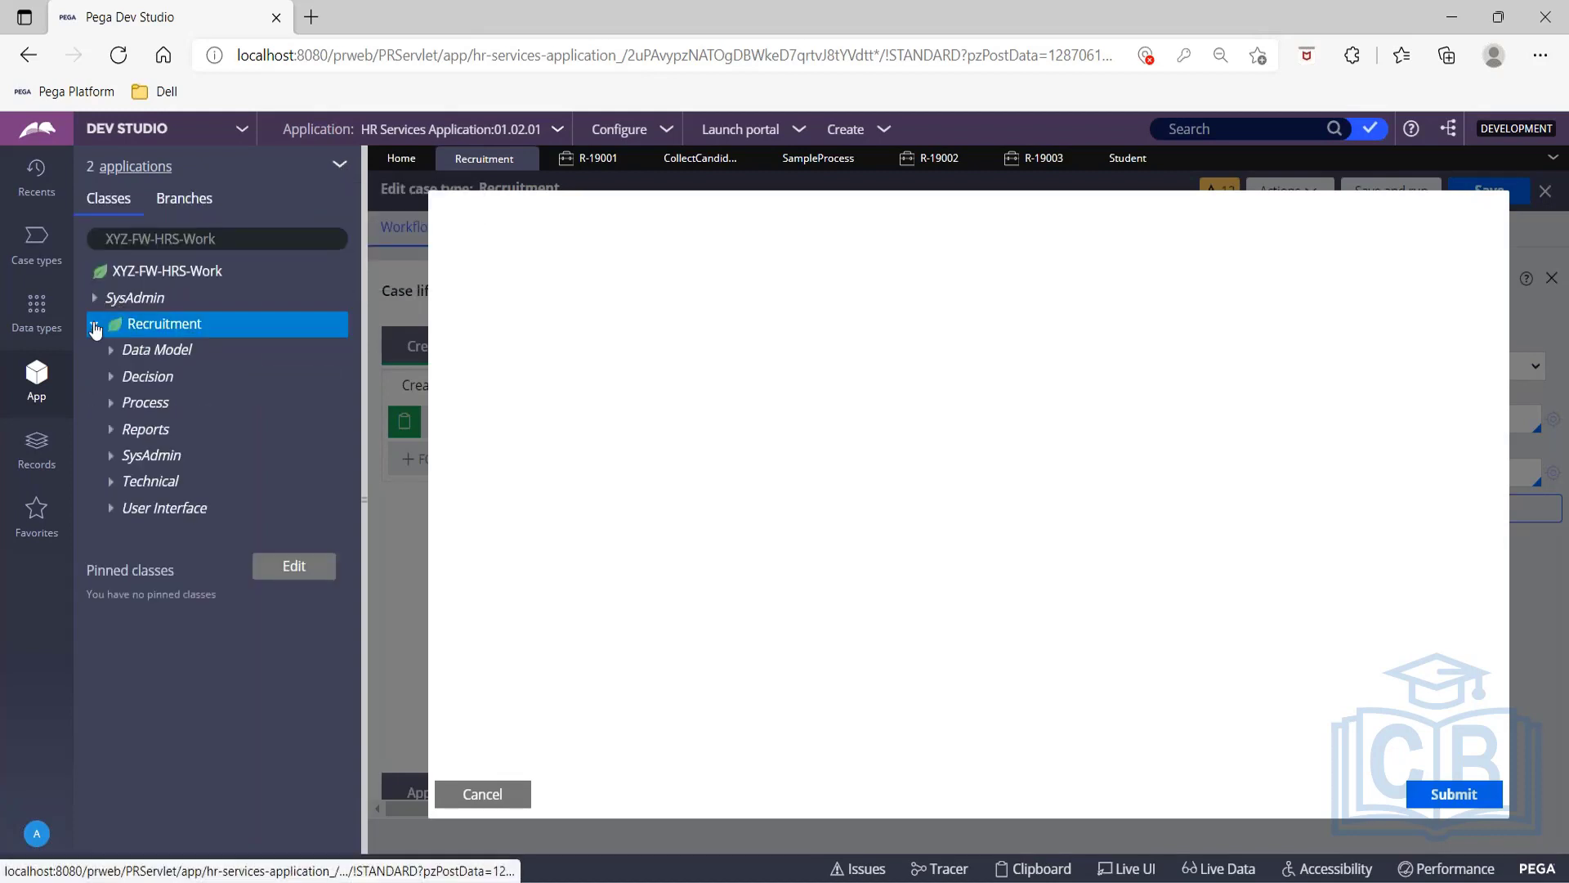
pyautogui.click(109, 351)
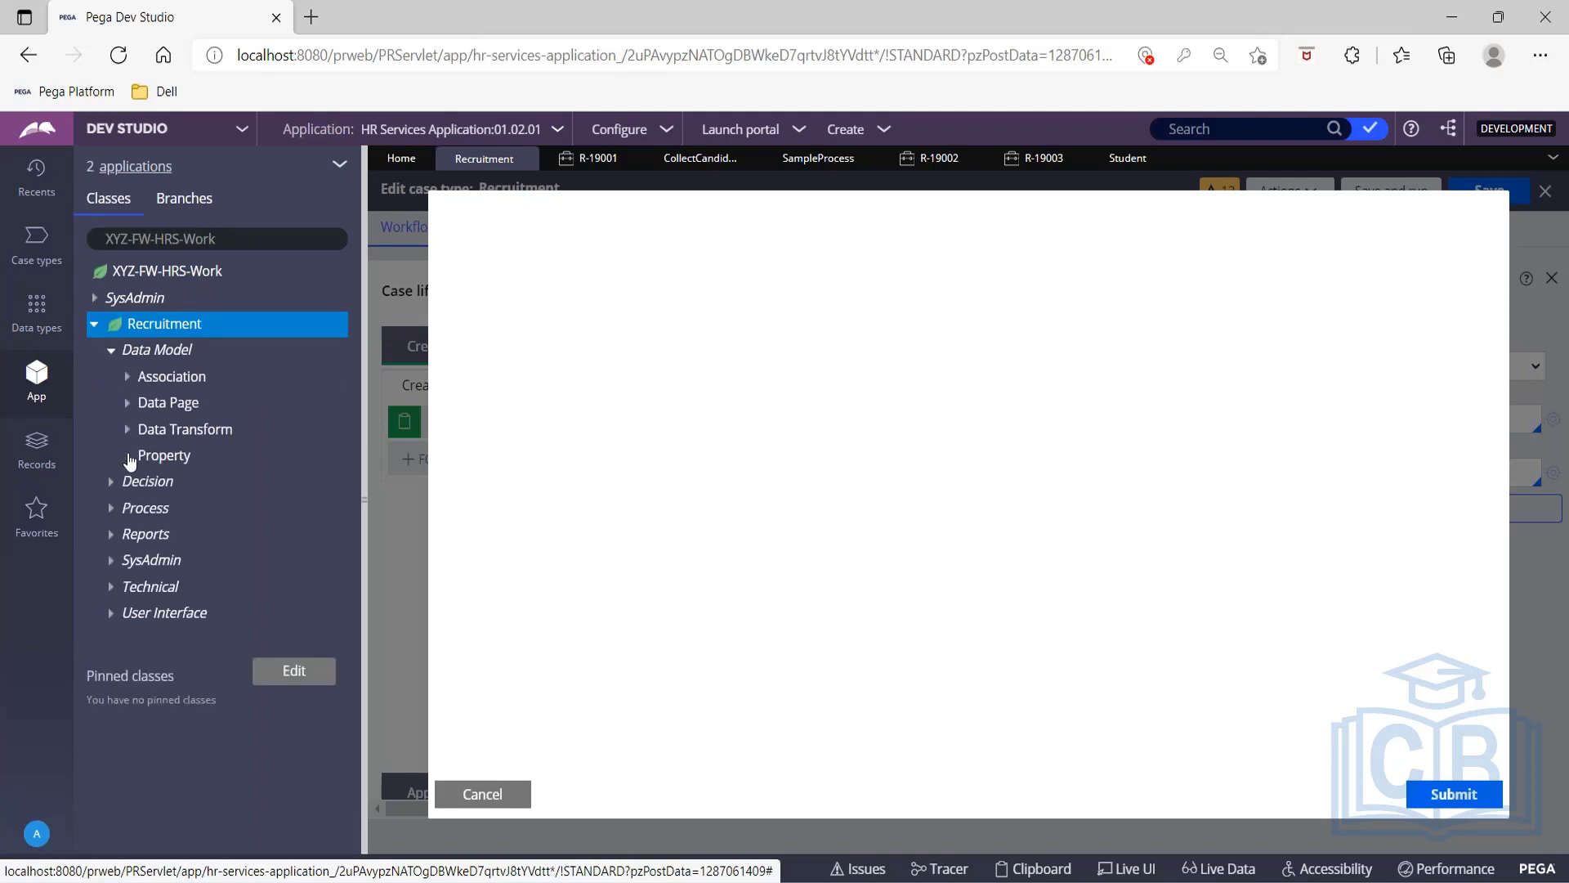
pyautogui.click(127, 455)
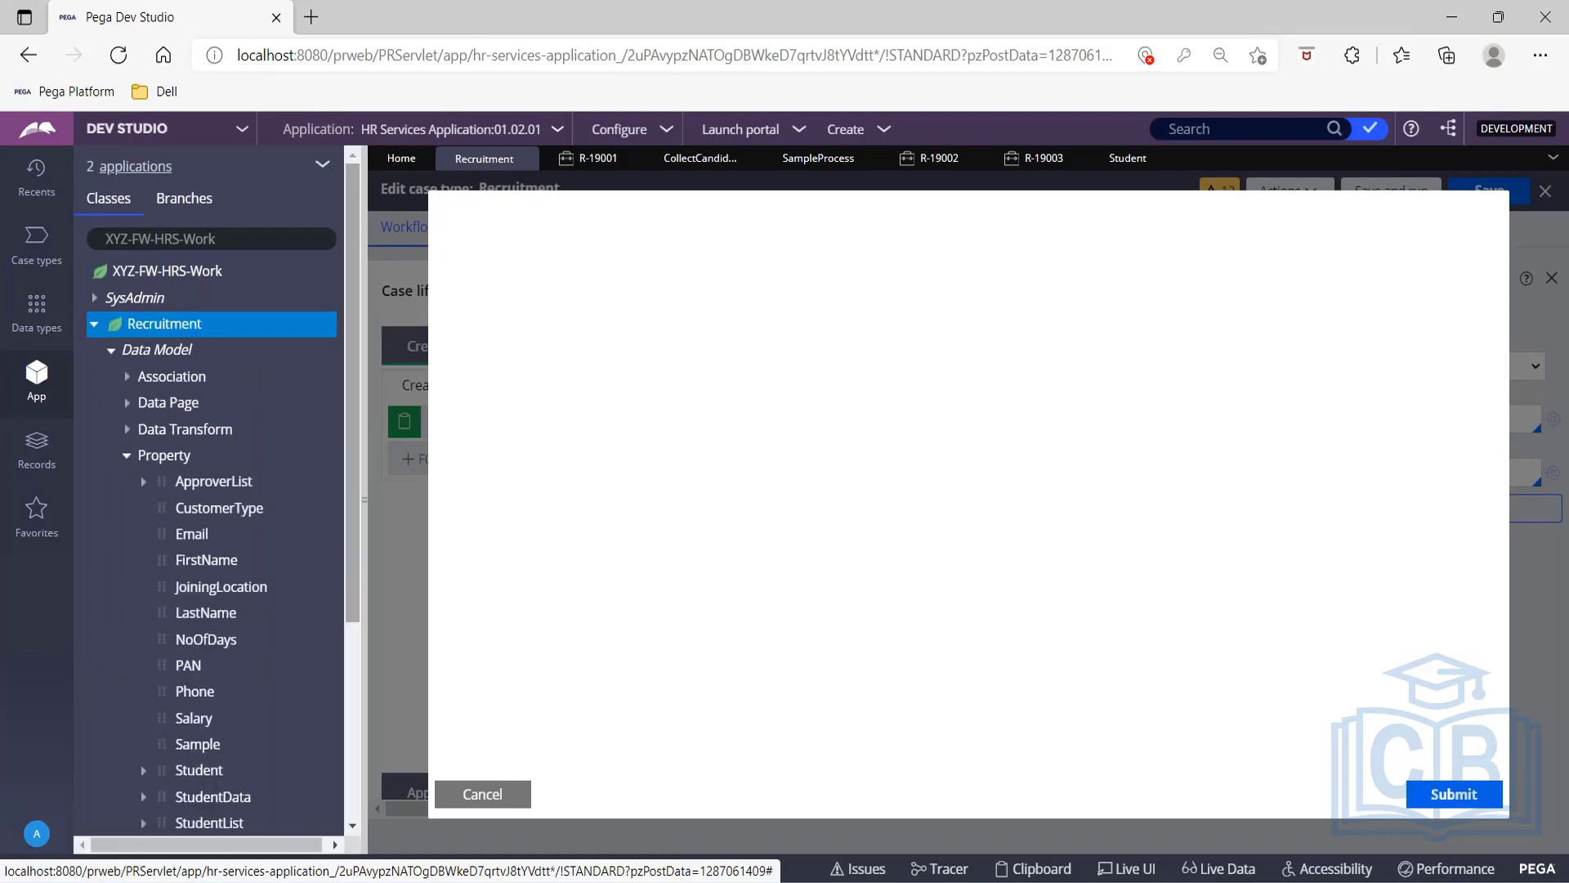
pyautogui.scroll(-1, 245, 572)
pyautogui.scroll(-2, 287, 525)
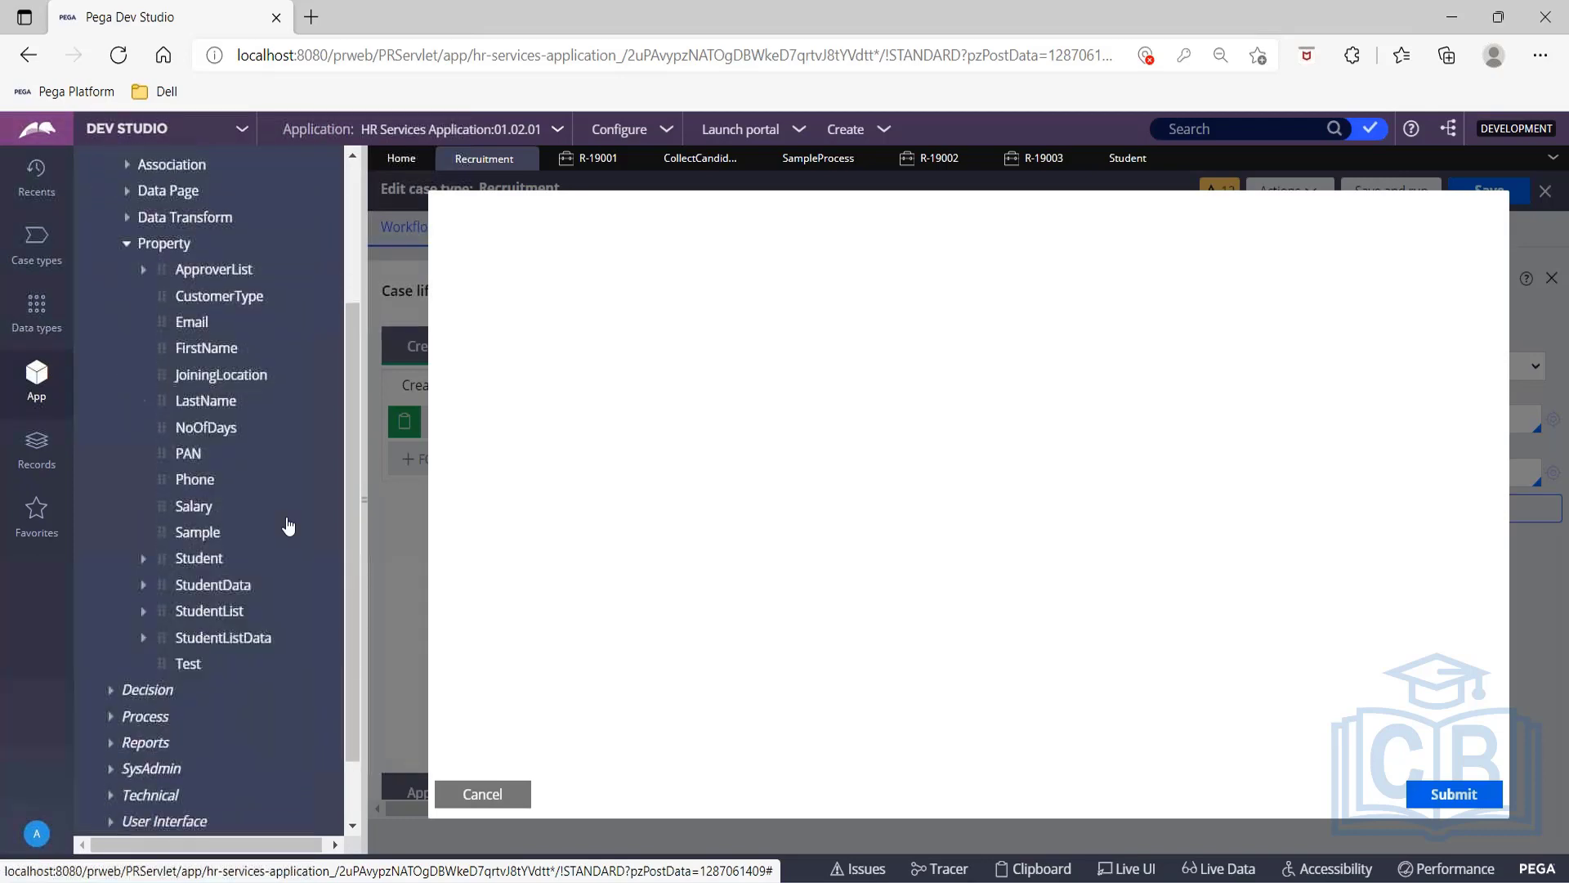
pyautogui.click(249, 638)
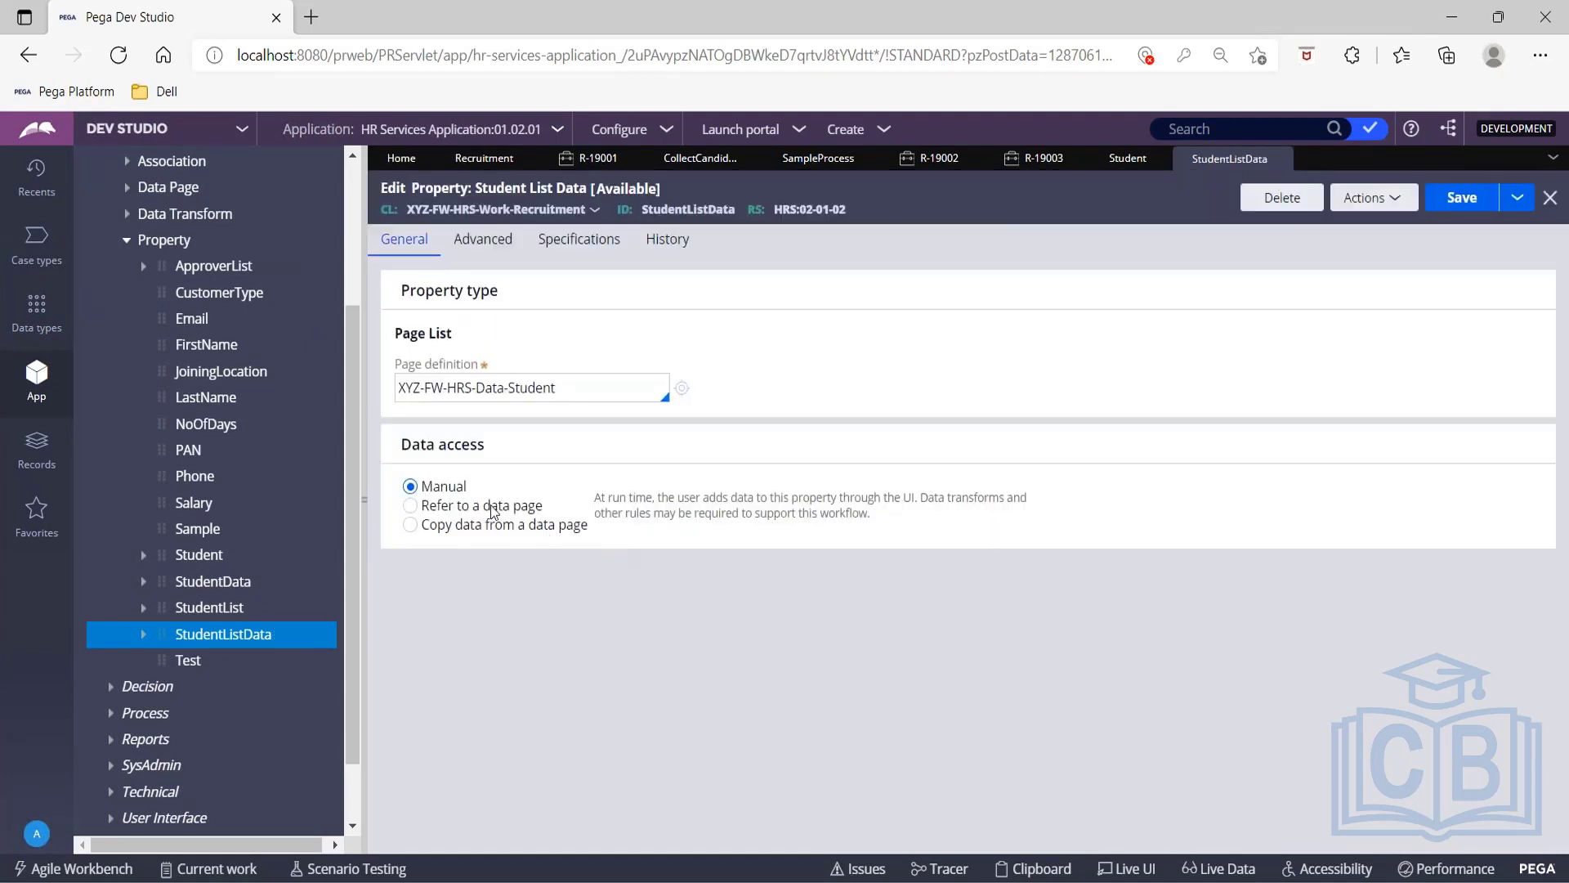
# Set the StudentListData property's data access to refer to a data page.
pyautogui.click(455, 511)
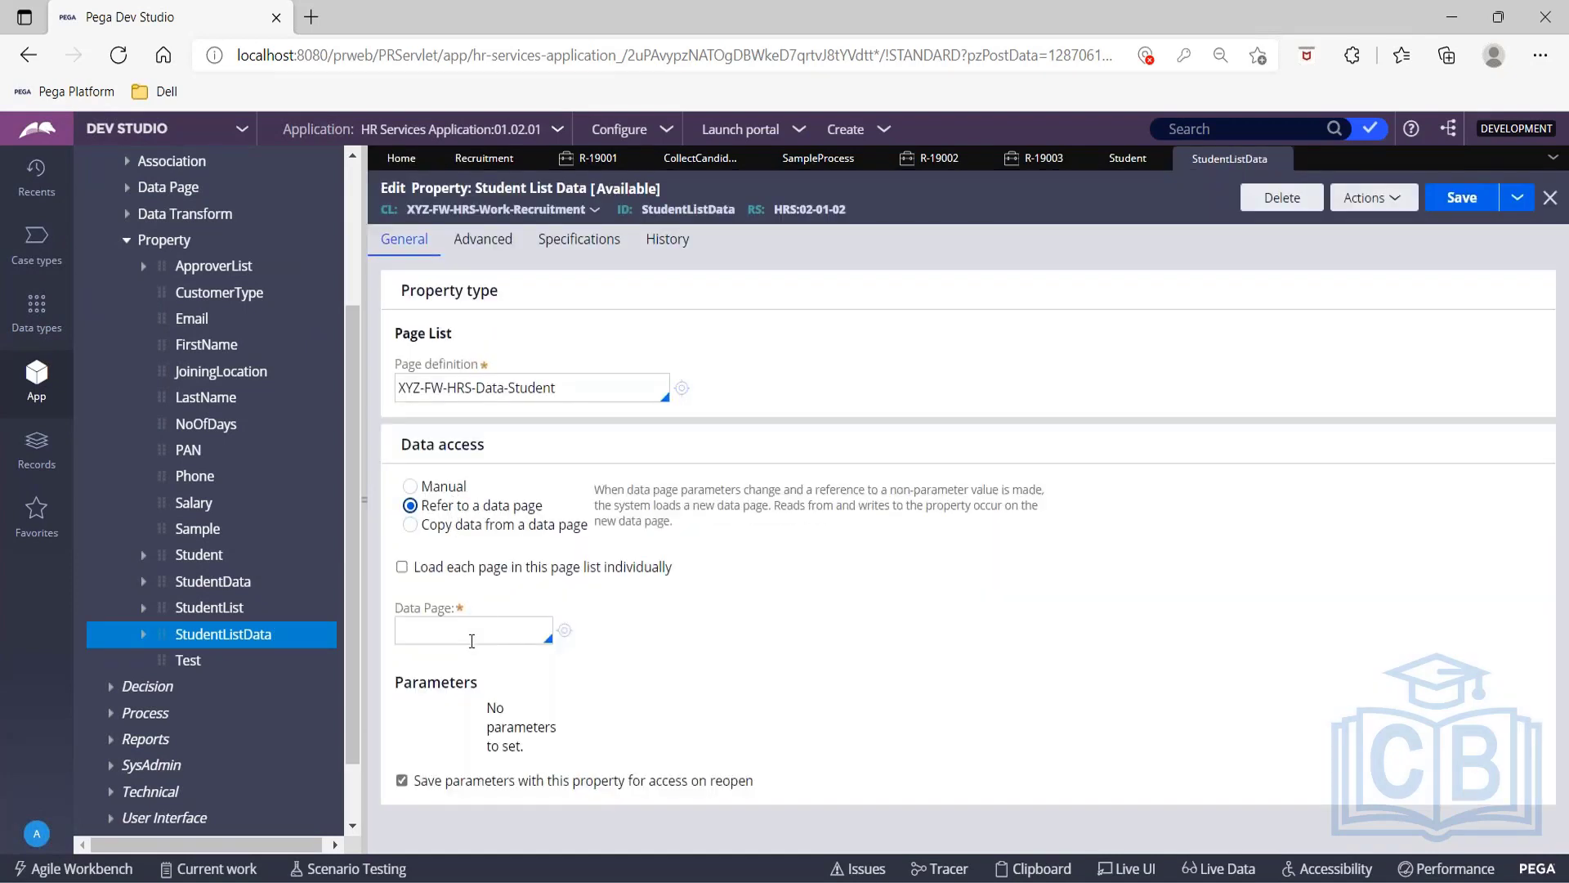
# Set the StudentListData property's data page to D_StudentList and save the property.
pyautogui.click(471, 640)
pyautogui.write('d_stu')
pyautogui.press('Return')
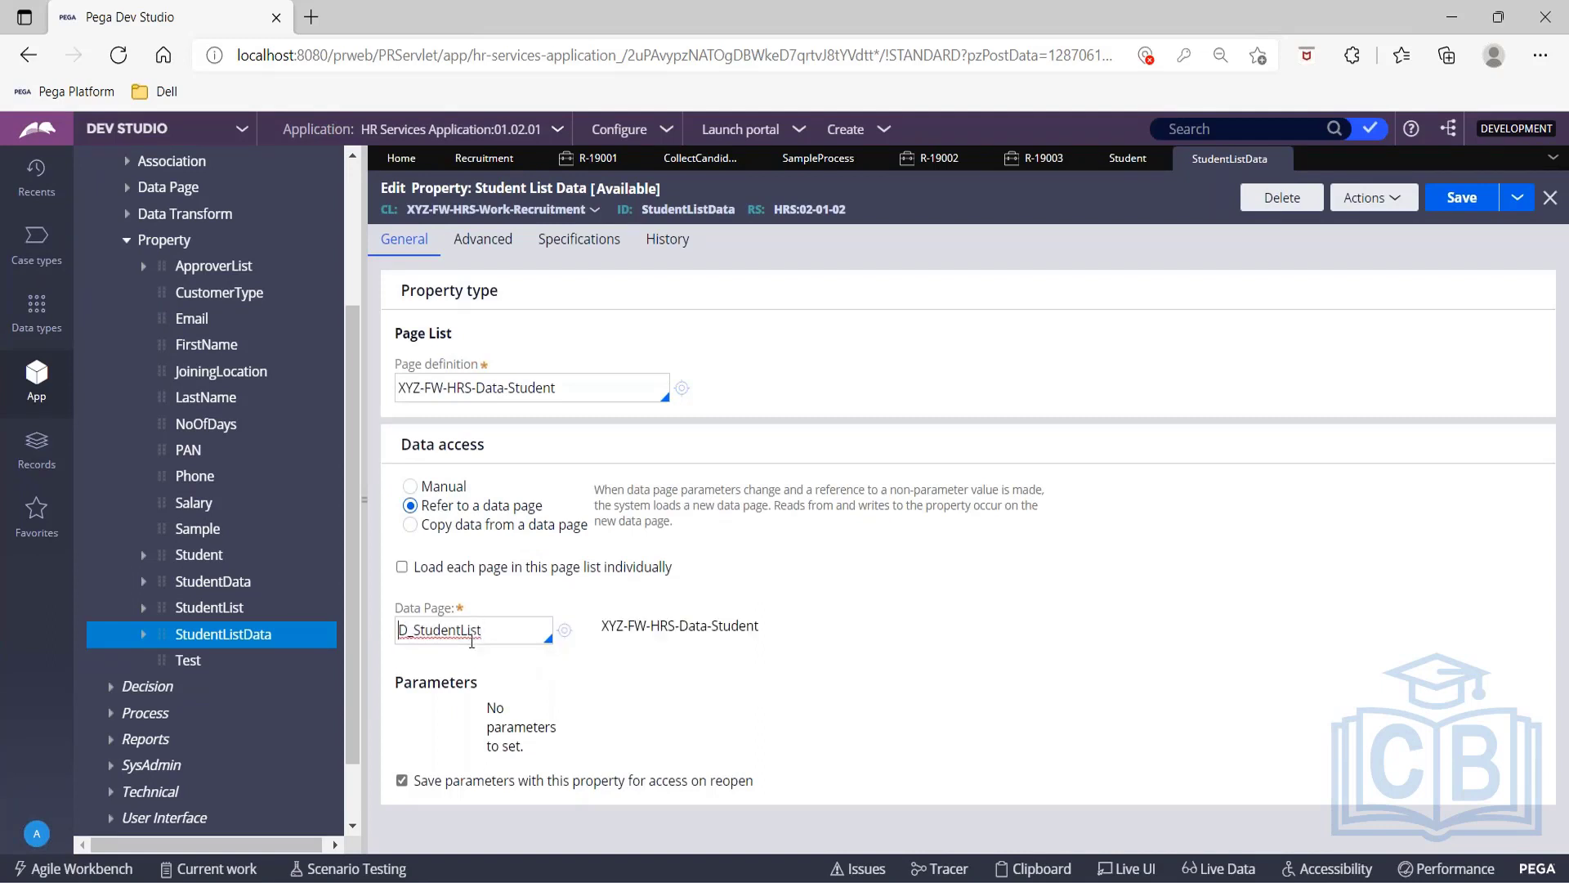
pyautogui.click(1457, 204)
# Close the open Recruitment case type and reopen it from the list of case types.
pyautogui.click(448, 164)
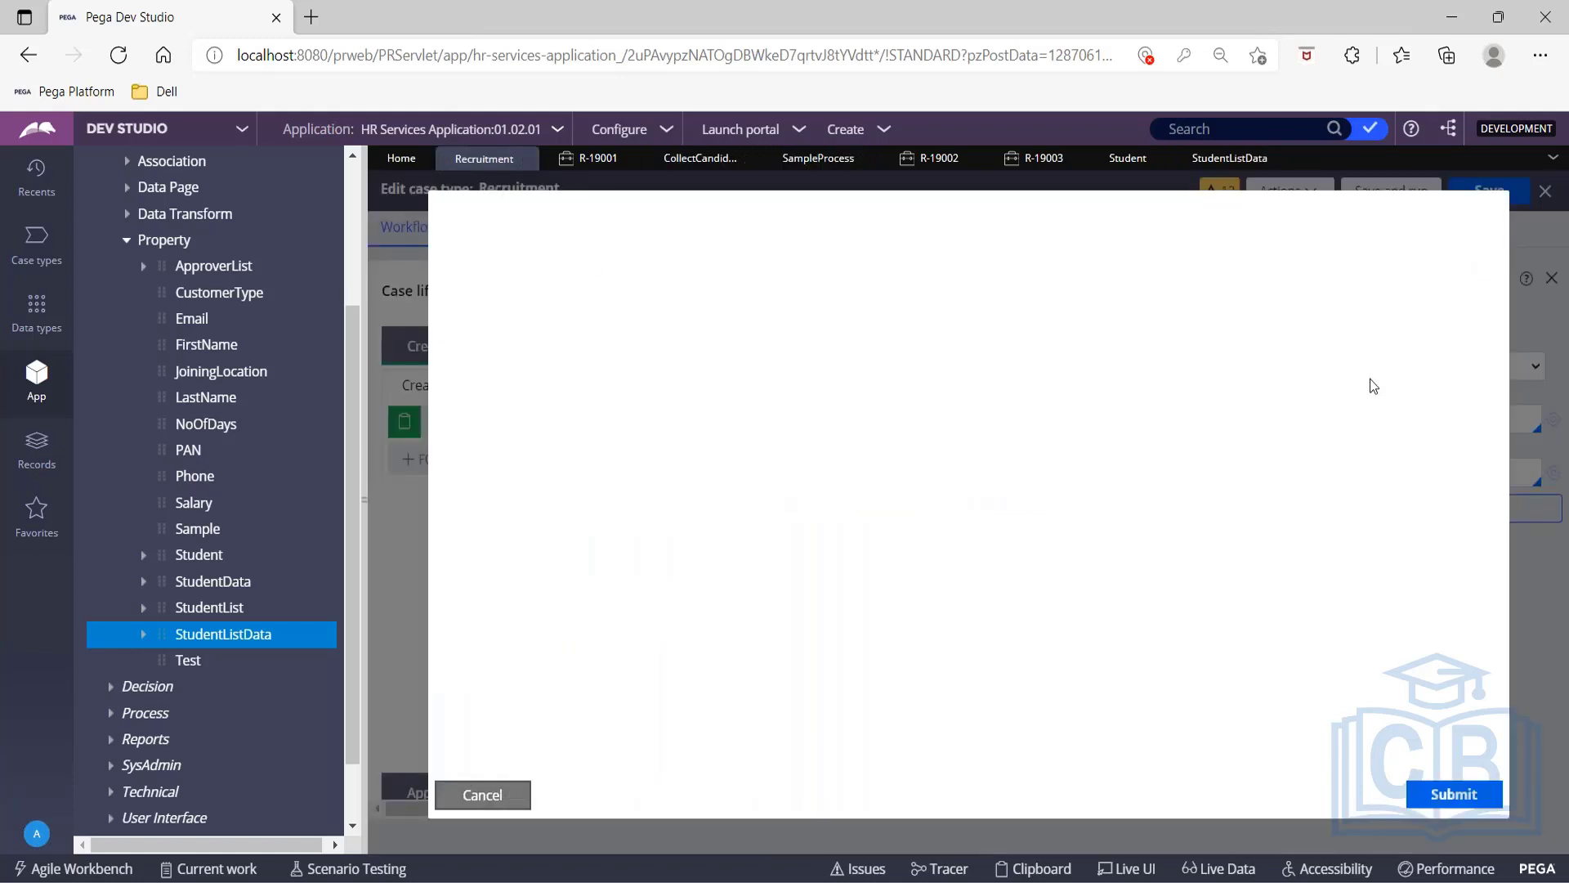
pyautogui.click(527, 157)
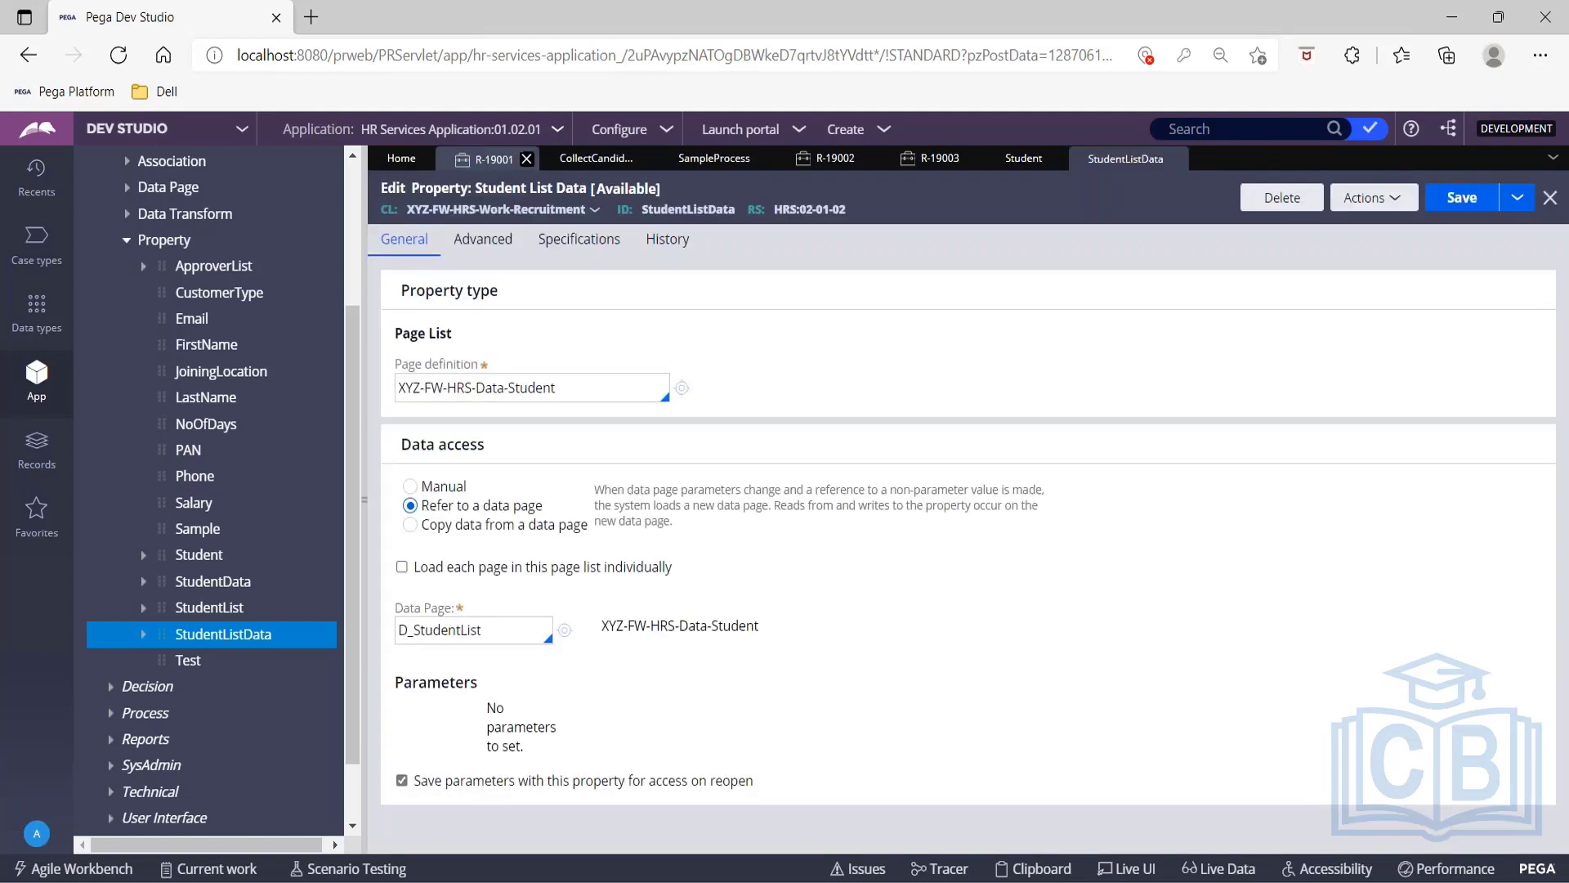
pyautogui.click(37, 243)
pyautogui.click(156, 228)
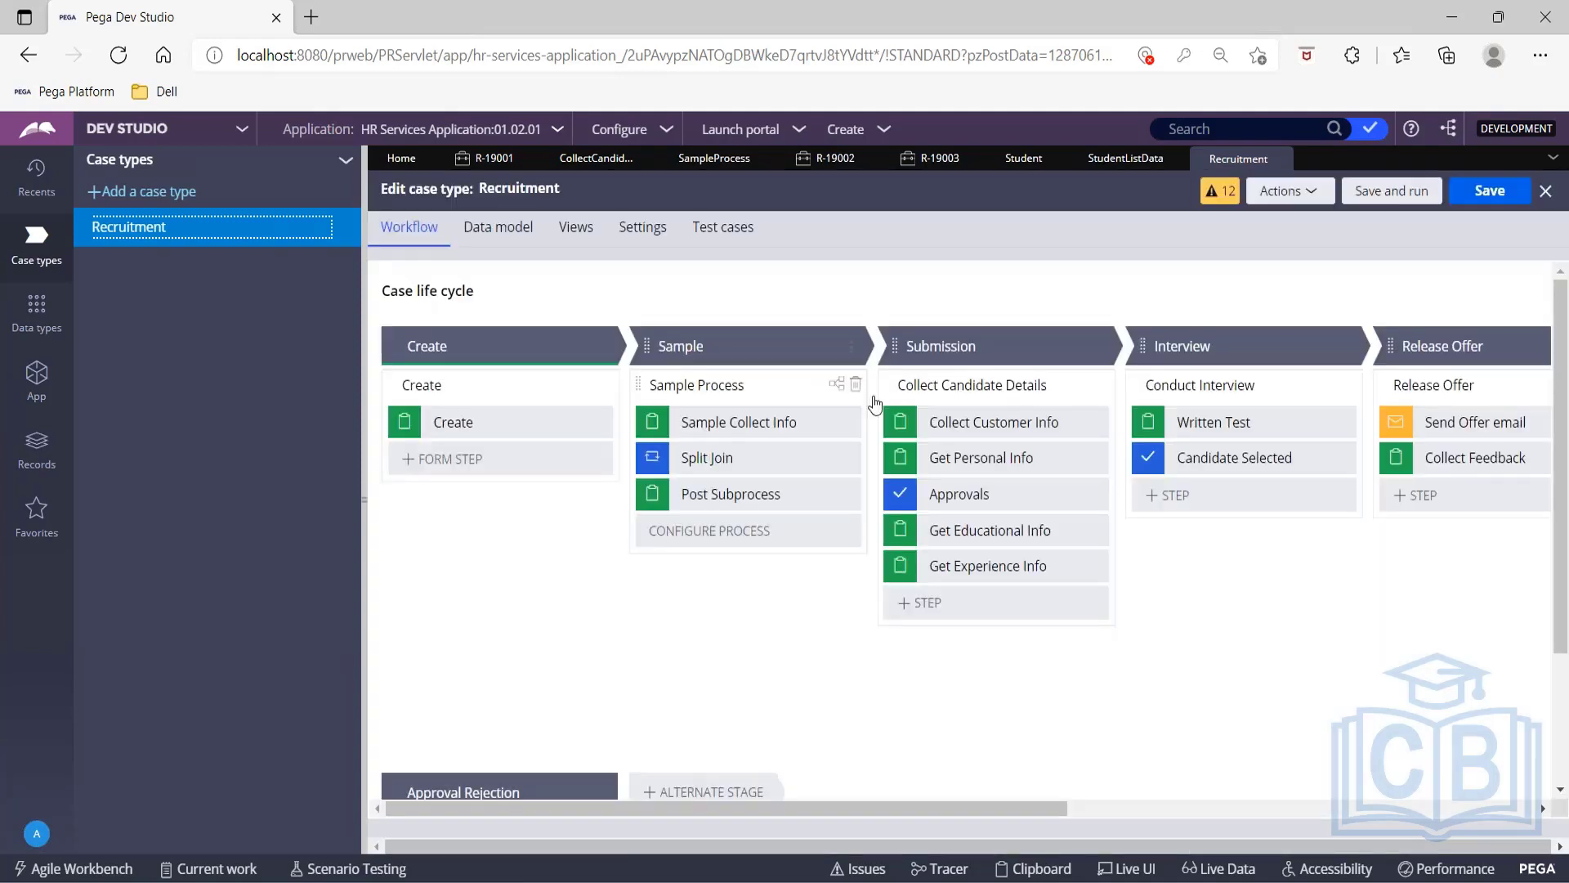
pyautogui.click(945, 419)
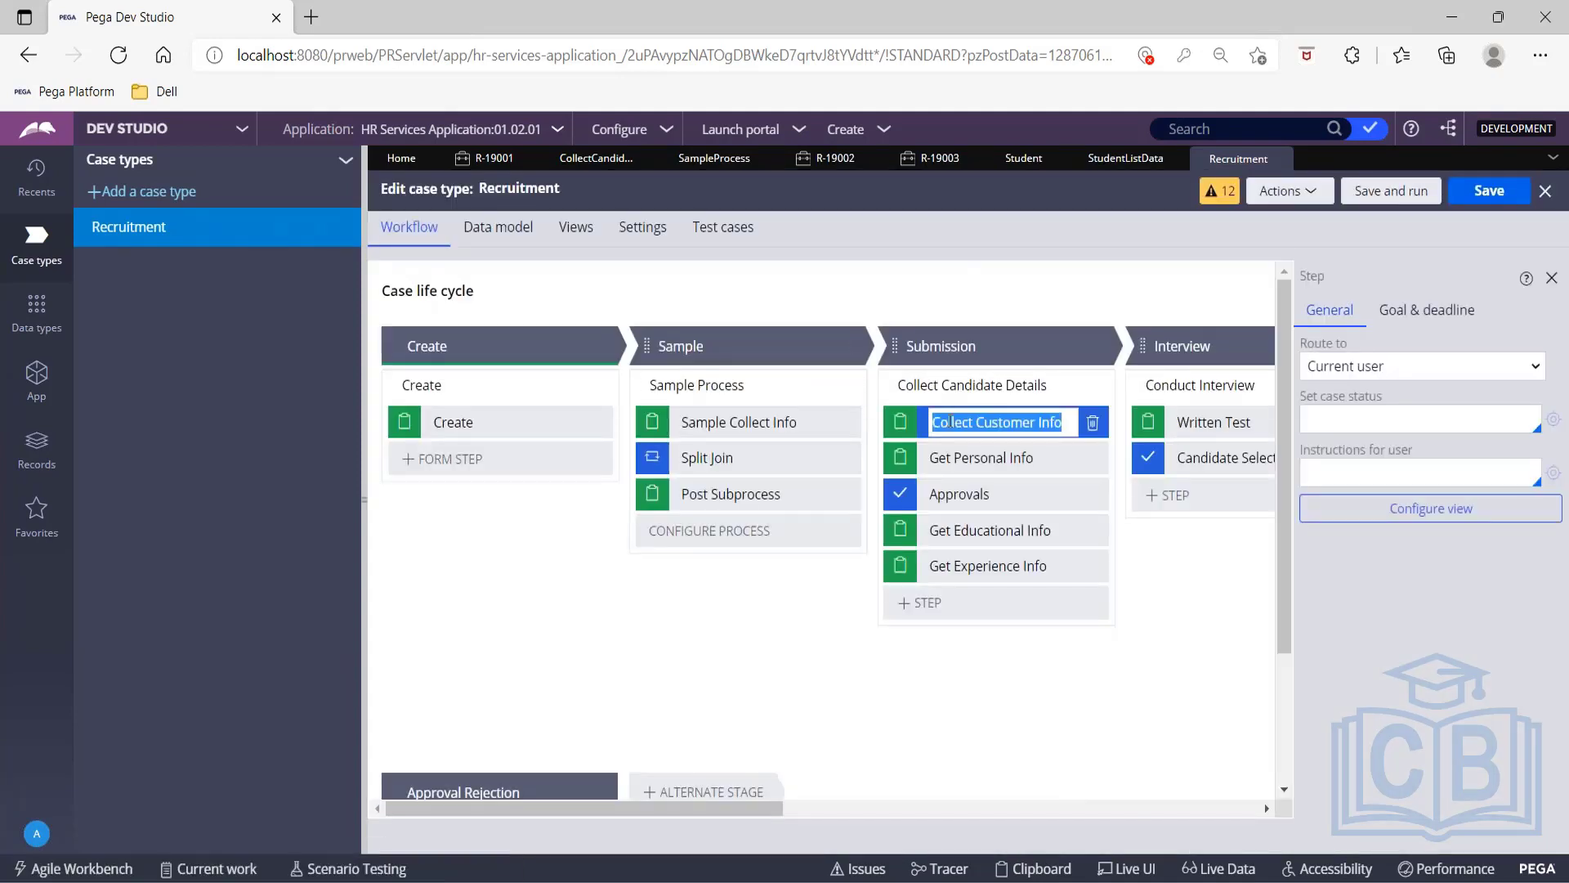
pyautogui.click(1394, 512)
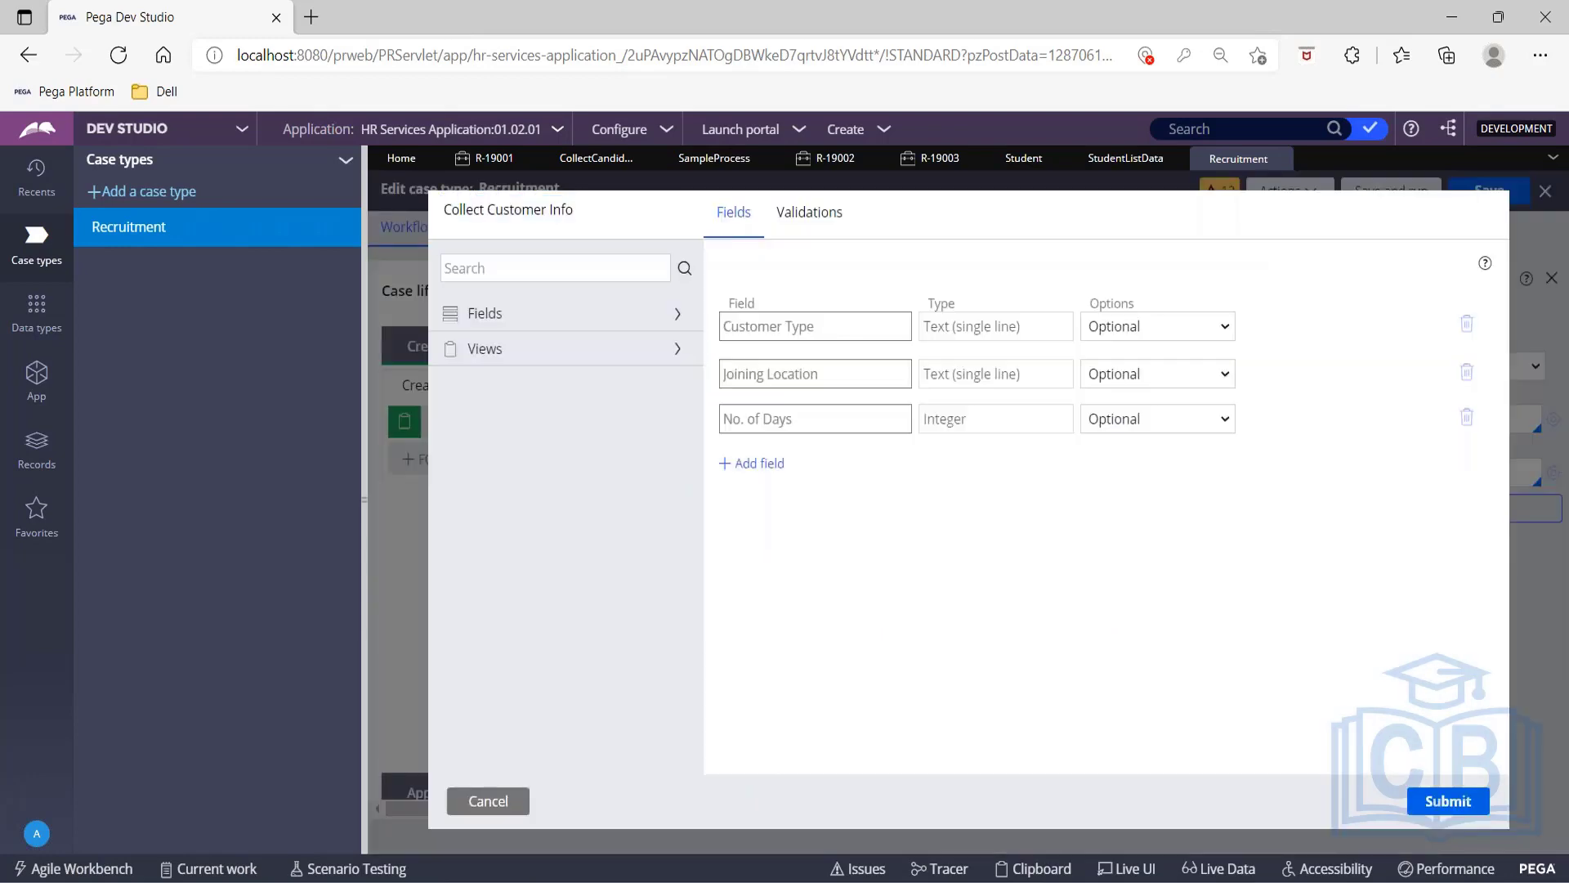
pyautogui.click(491, 801)
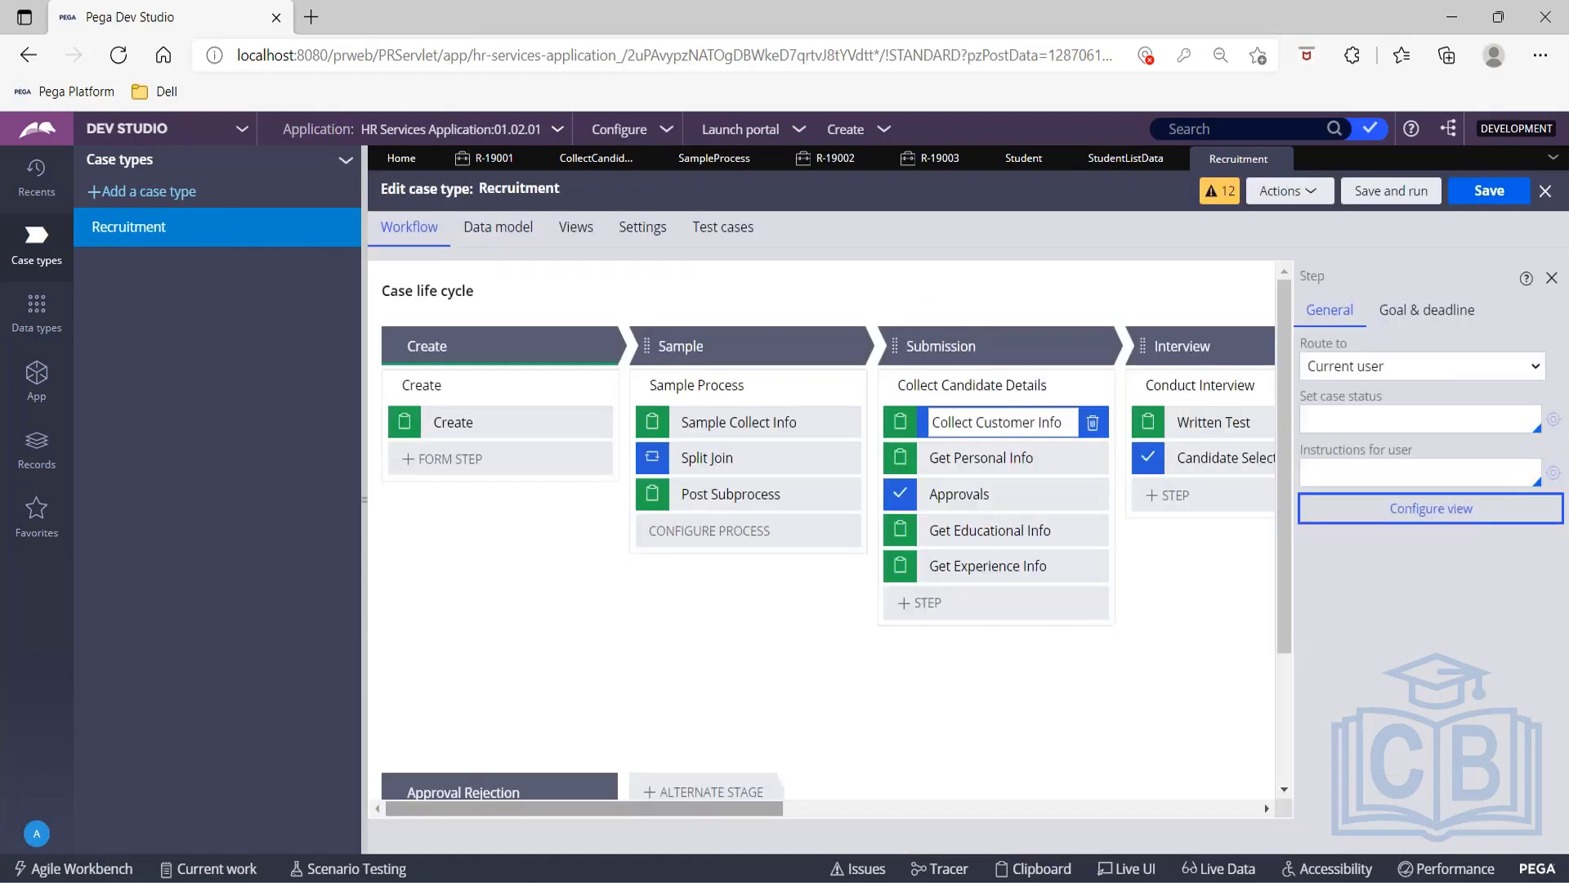
# Add the existing Student List Data field to the Sample Collect Info step's view and save the Recruitment case type.
pyautogui.click(747, 422)
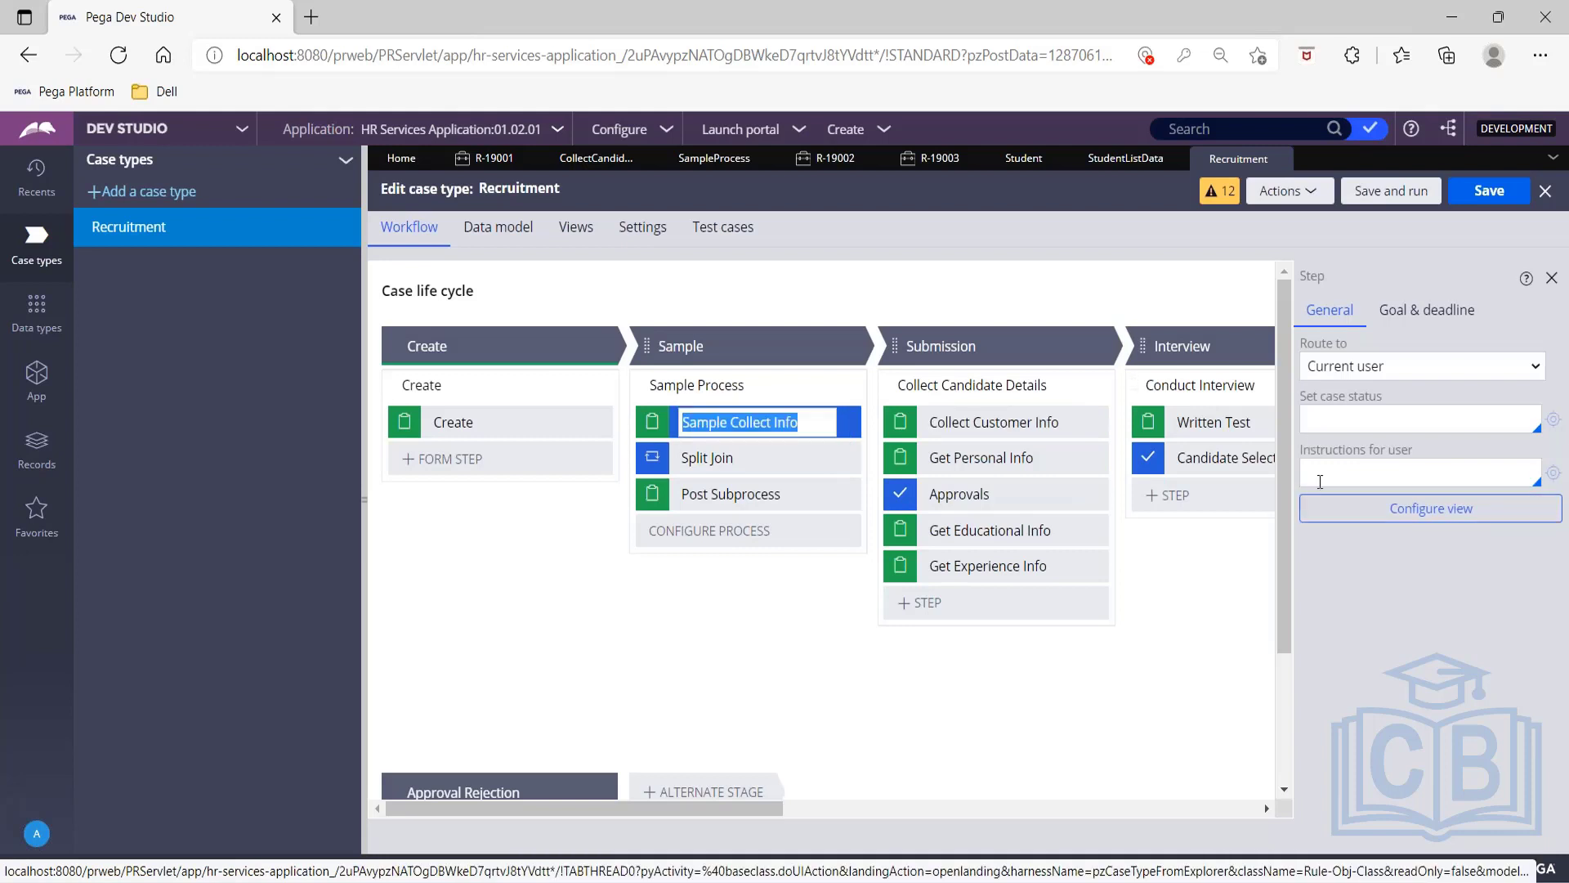
pyautogui.click(1428, 519)
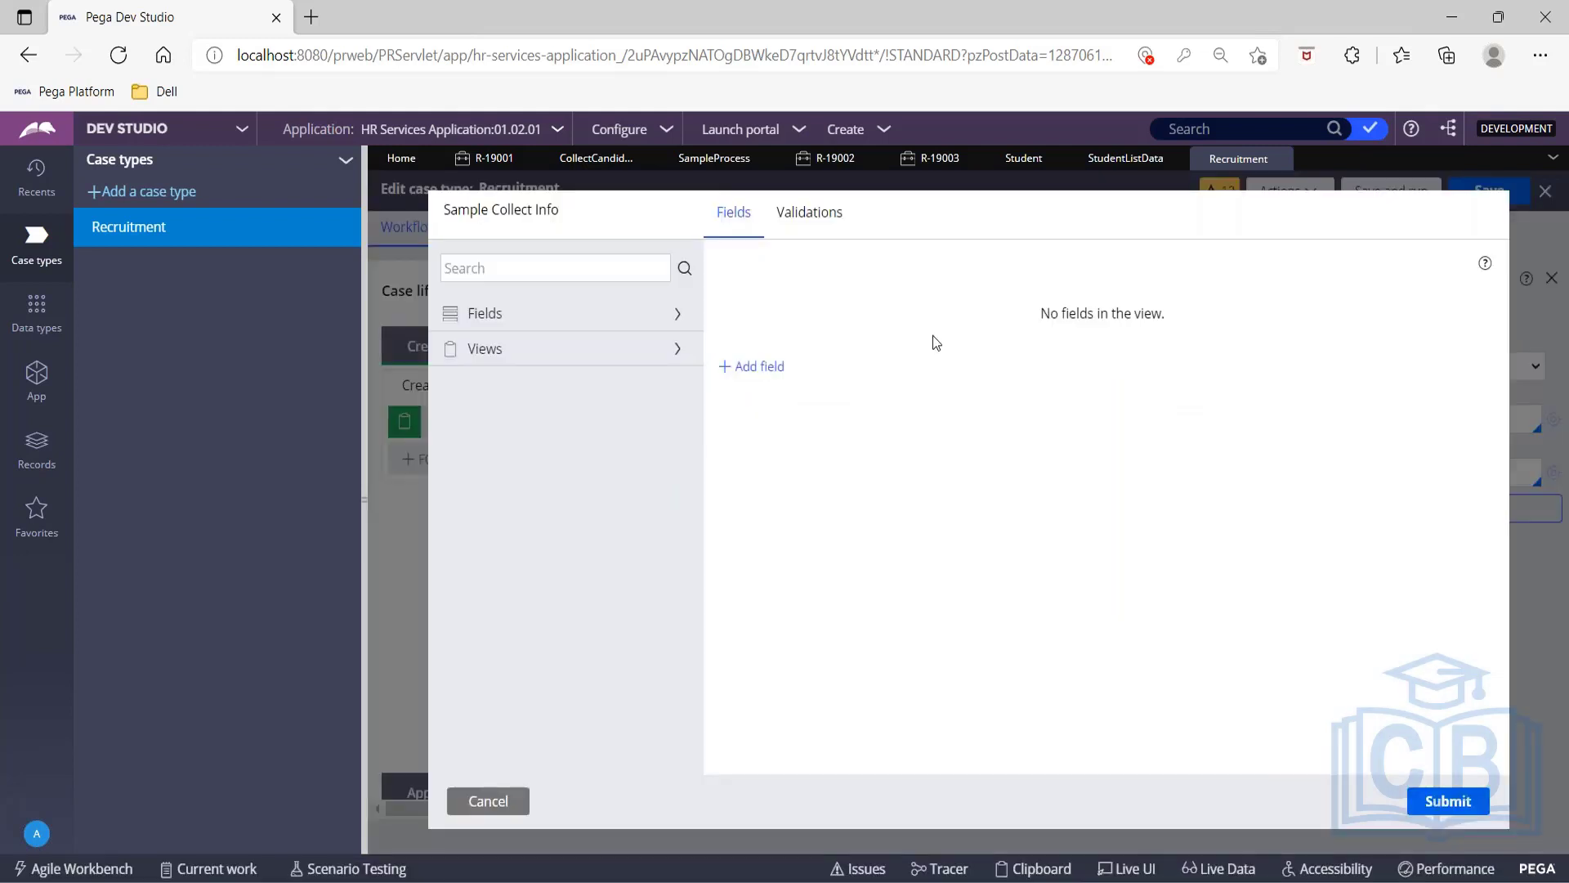
pyautogui.click(775, 369)
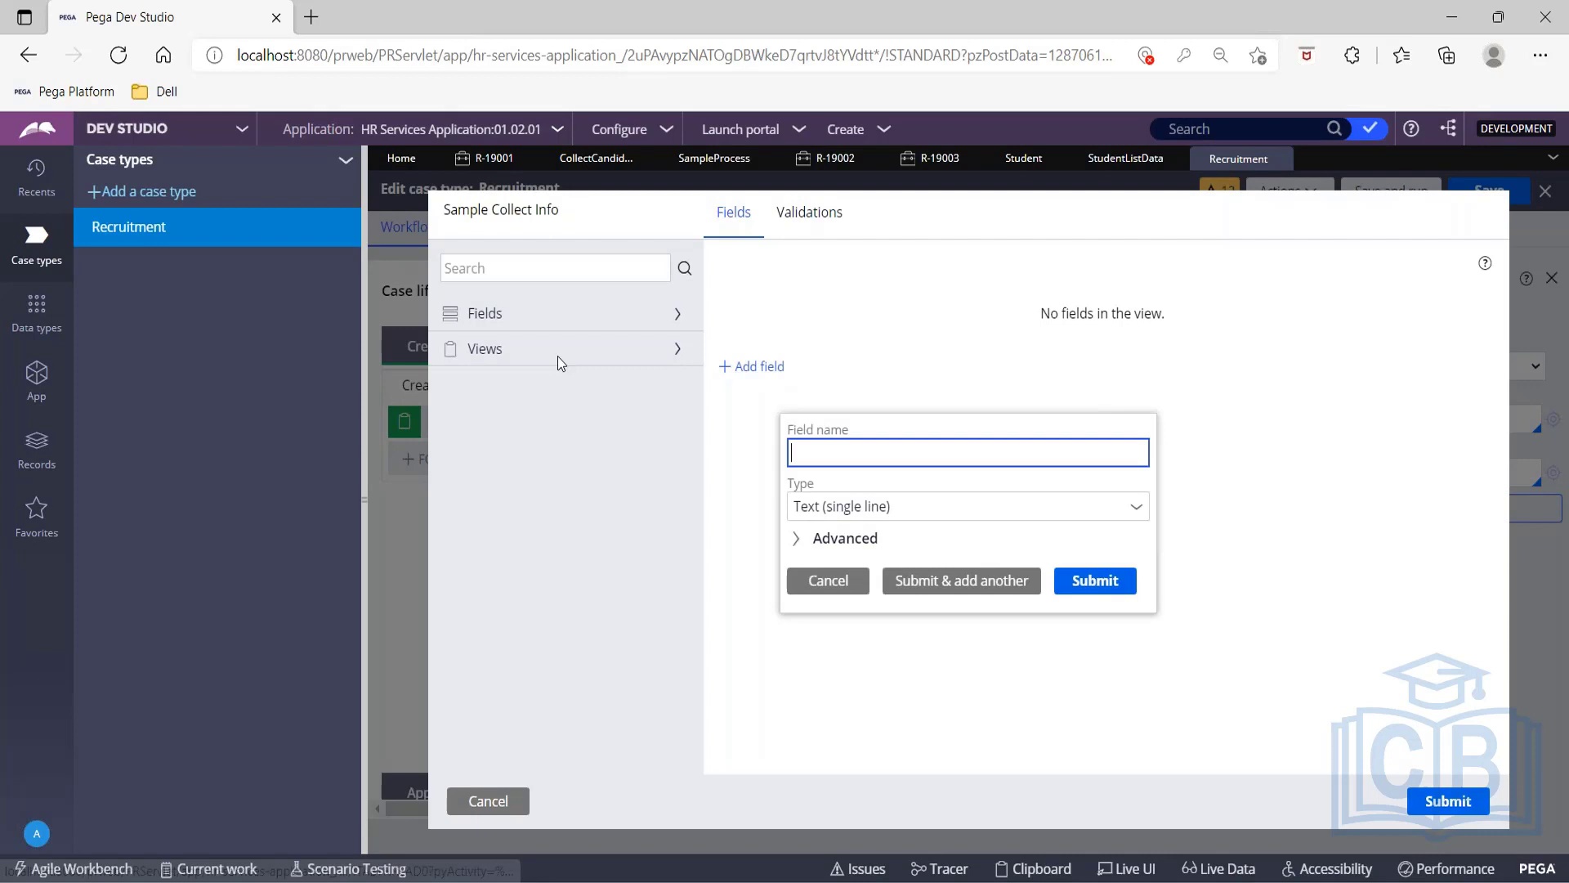
pyautogui.click(515, 320)
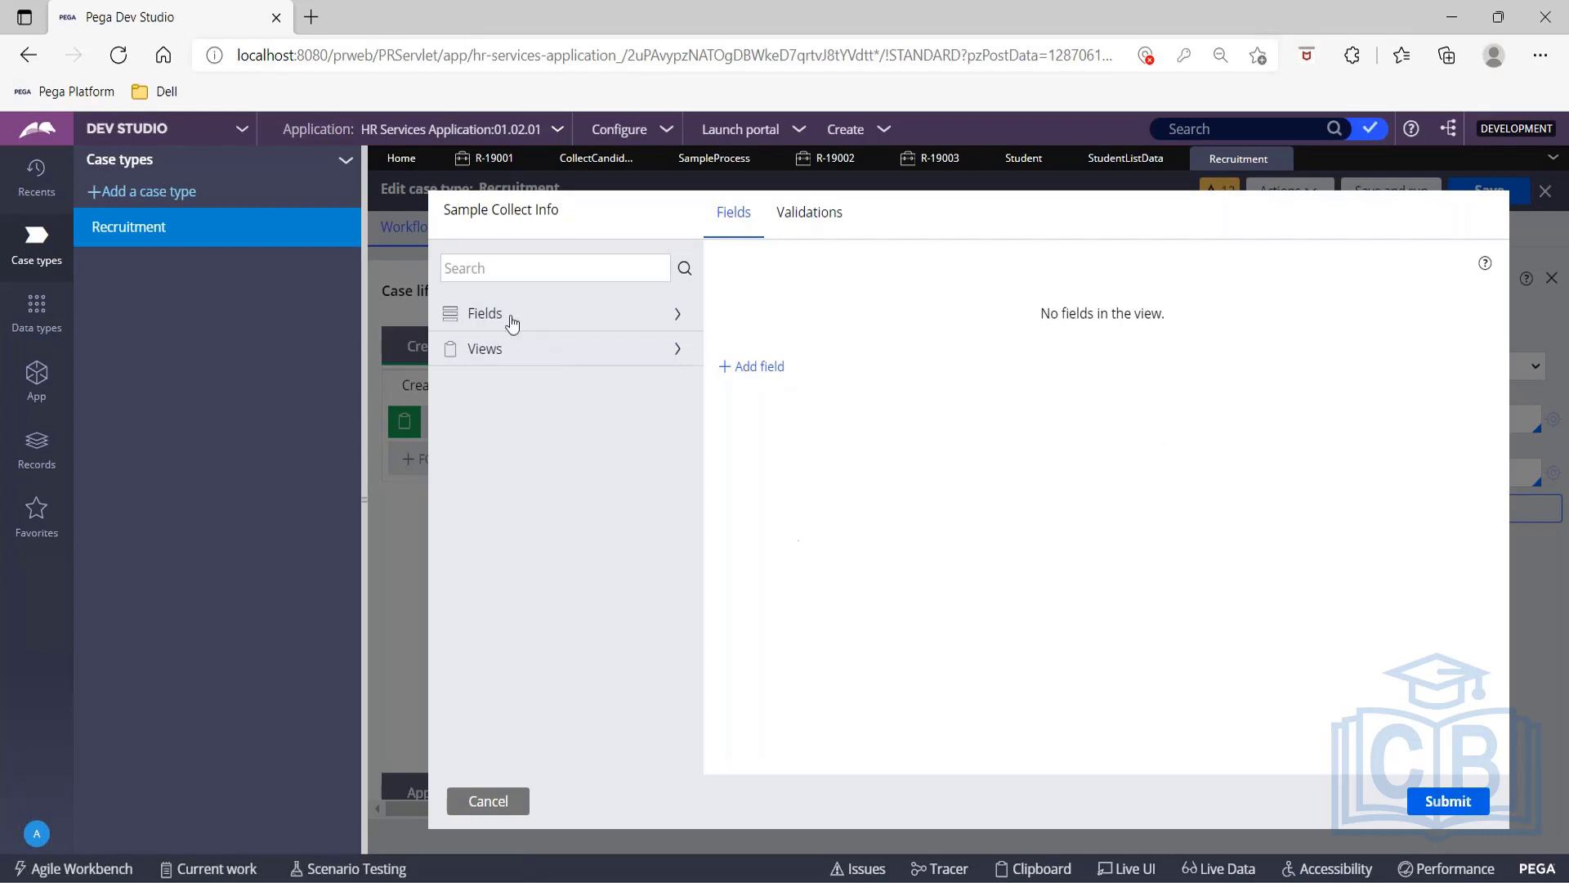
pyautogui.click(638, 316)
pyautogui.scroll(-5, 595, 554)
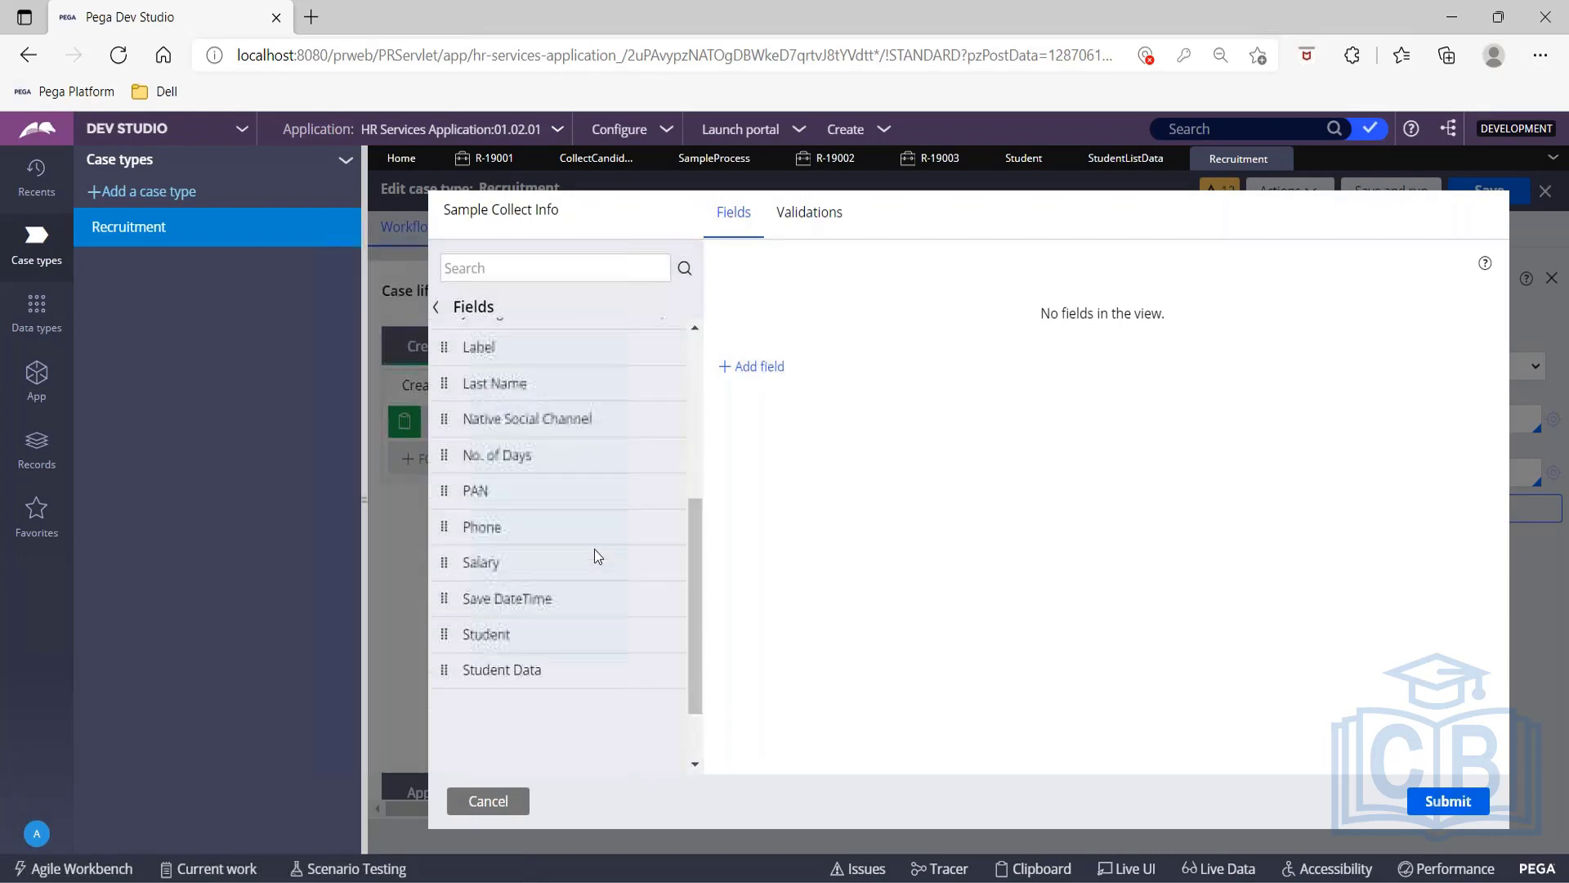
pyautogui.scroll(-1, 593, 598)
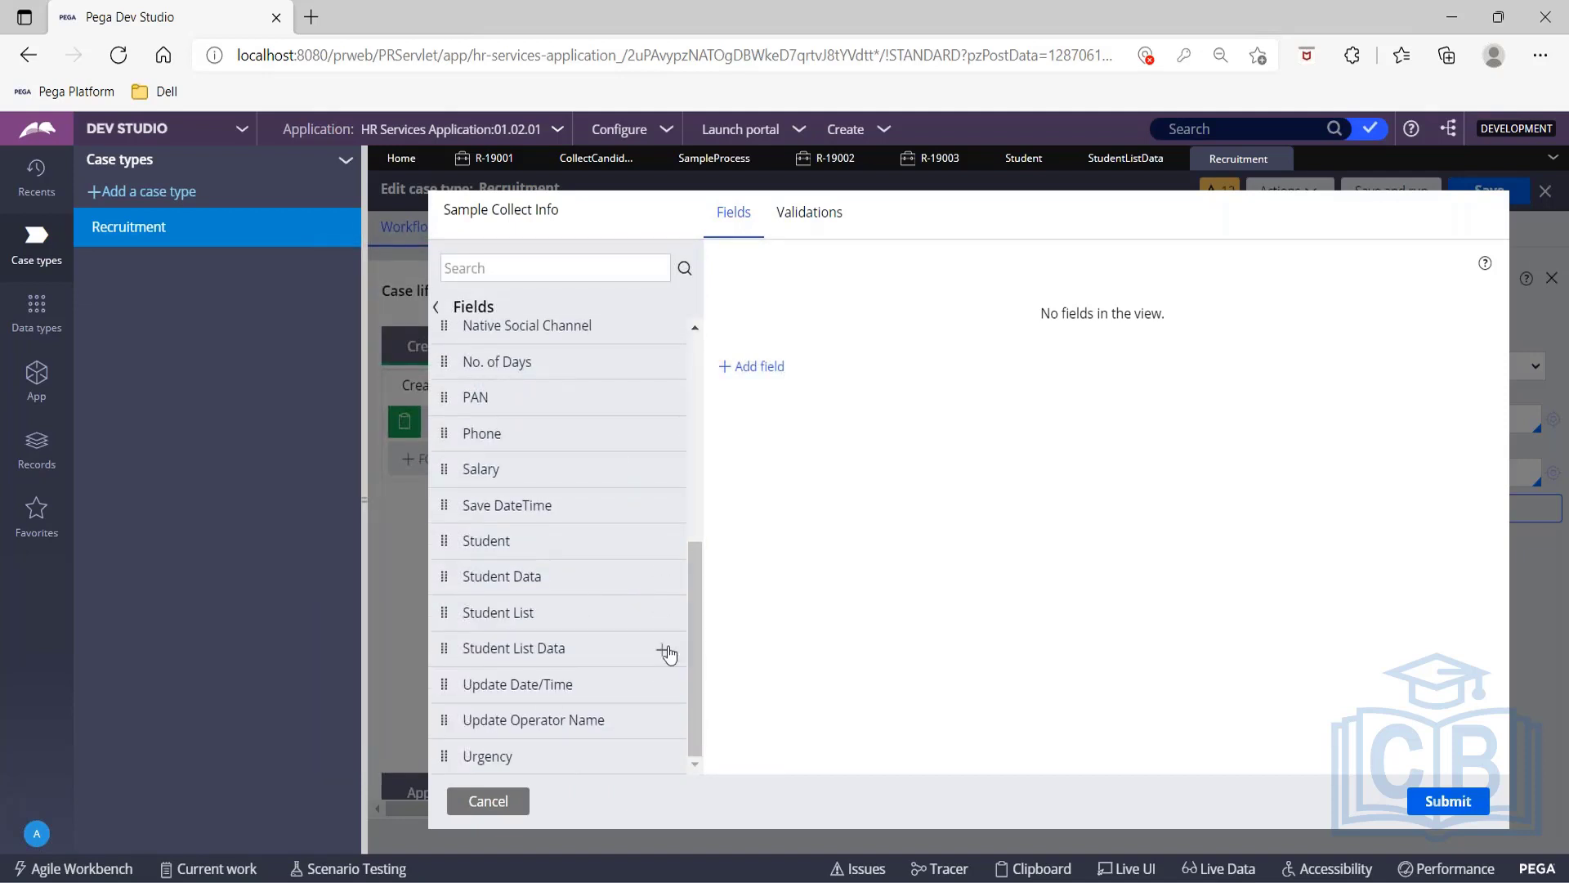
pyautogui.click(663, 649)
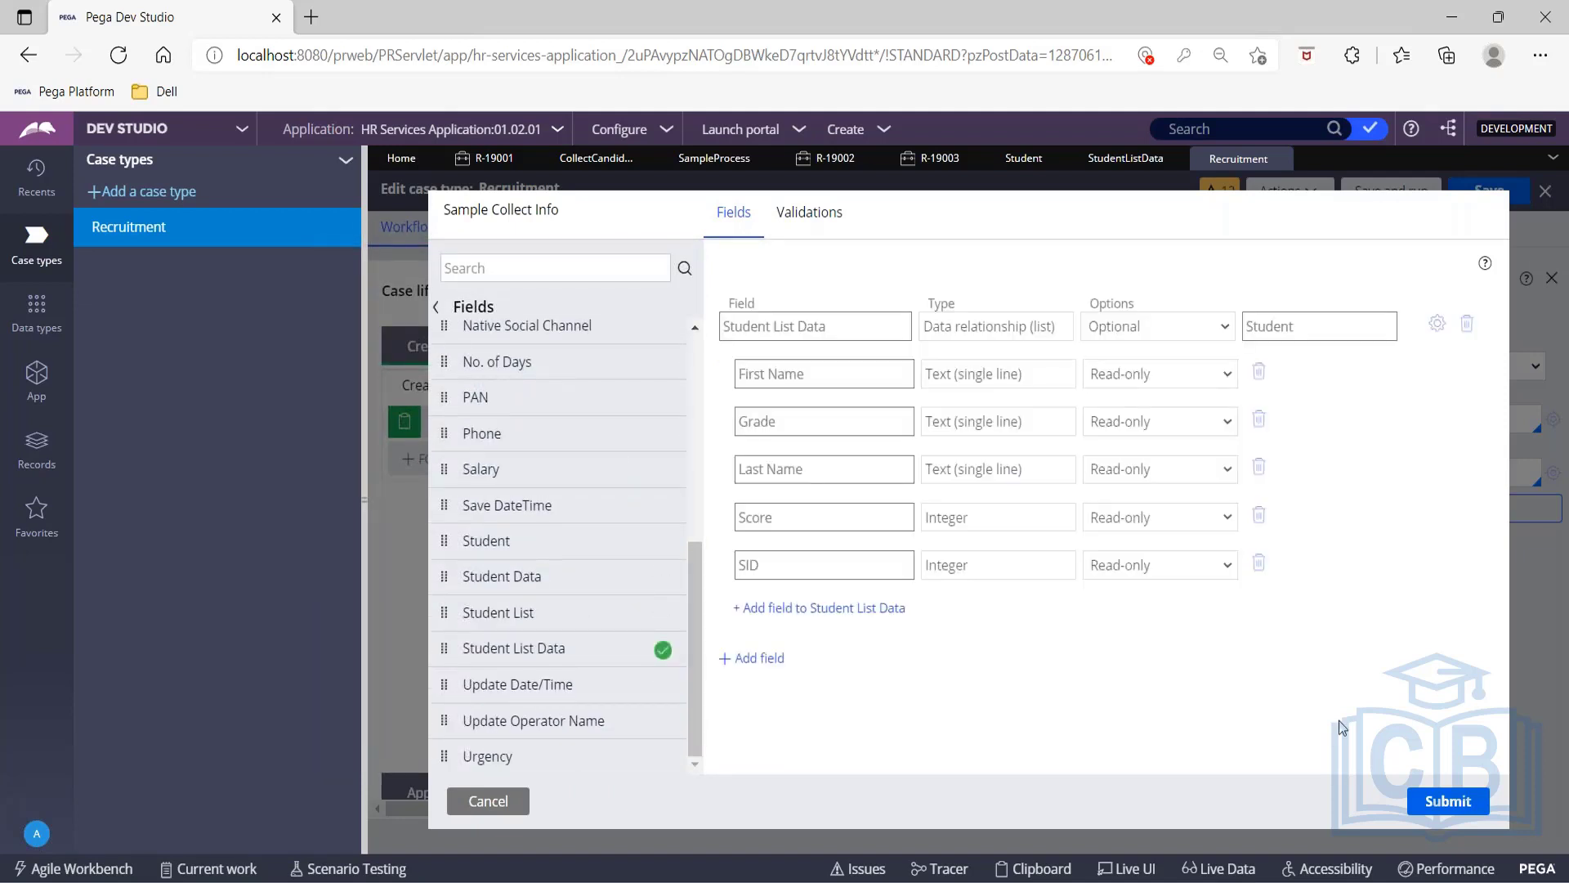
pyautogui.click(1448, 801)
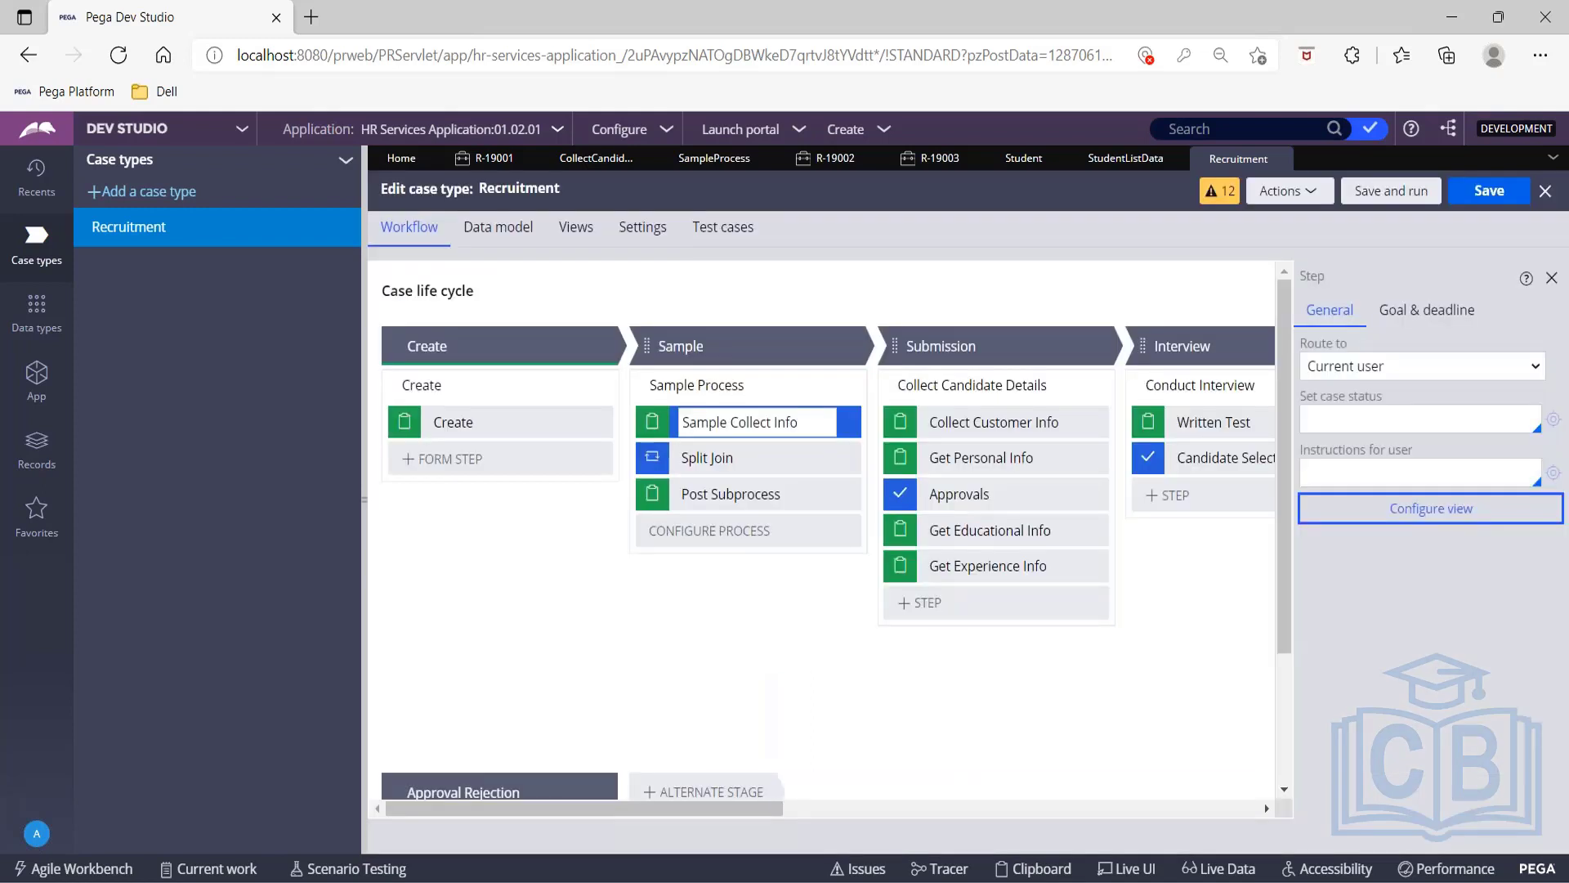
pyautogui.click(1494, 189)
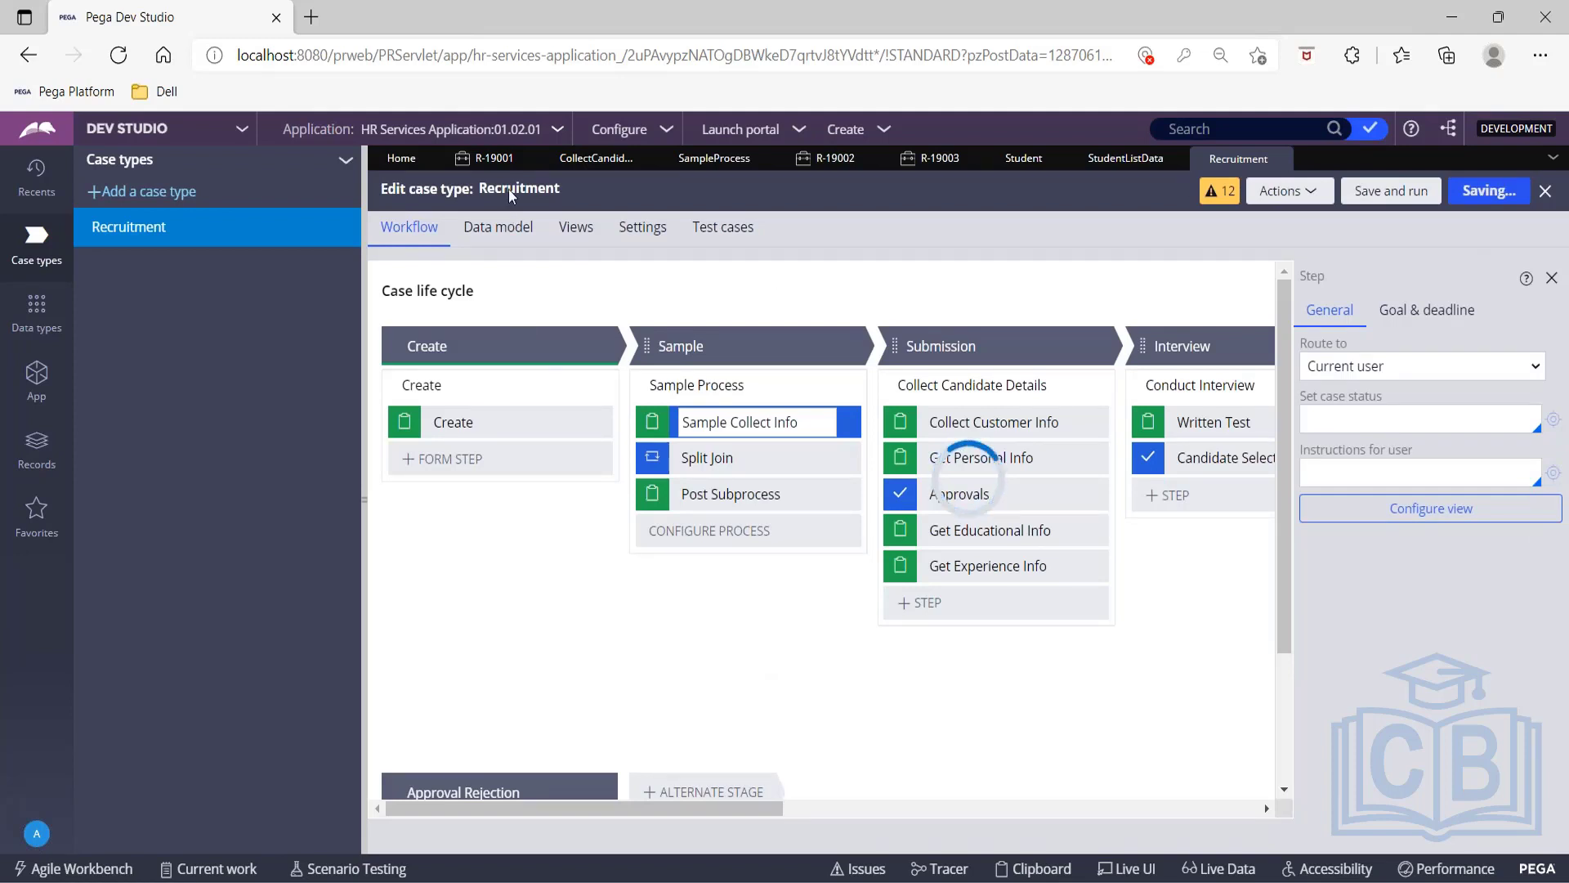
# Close the open R-19001, R-19002 and R-19003 cases, the Student record and the Collect Candidate Details flow.
pyautogui.click(528, 159)
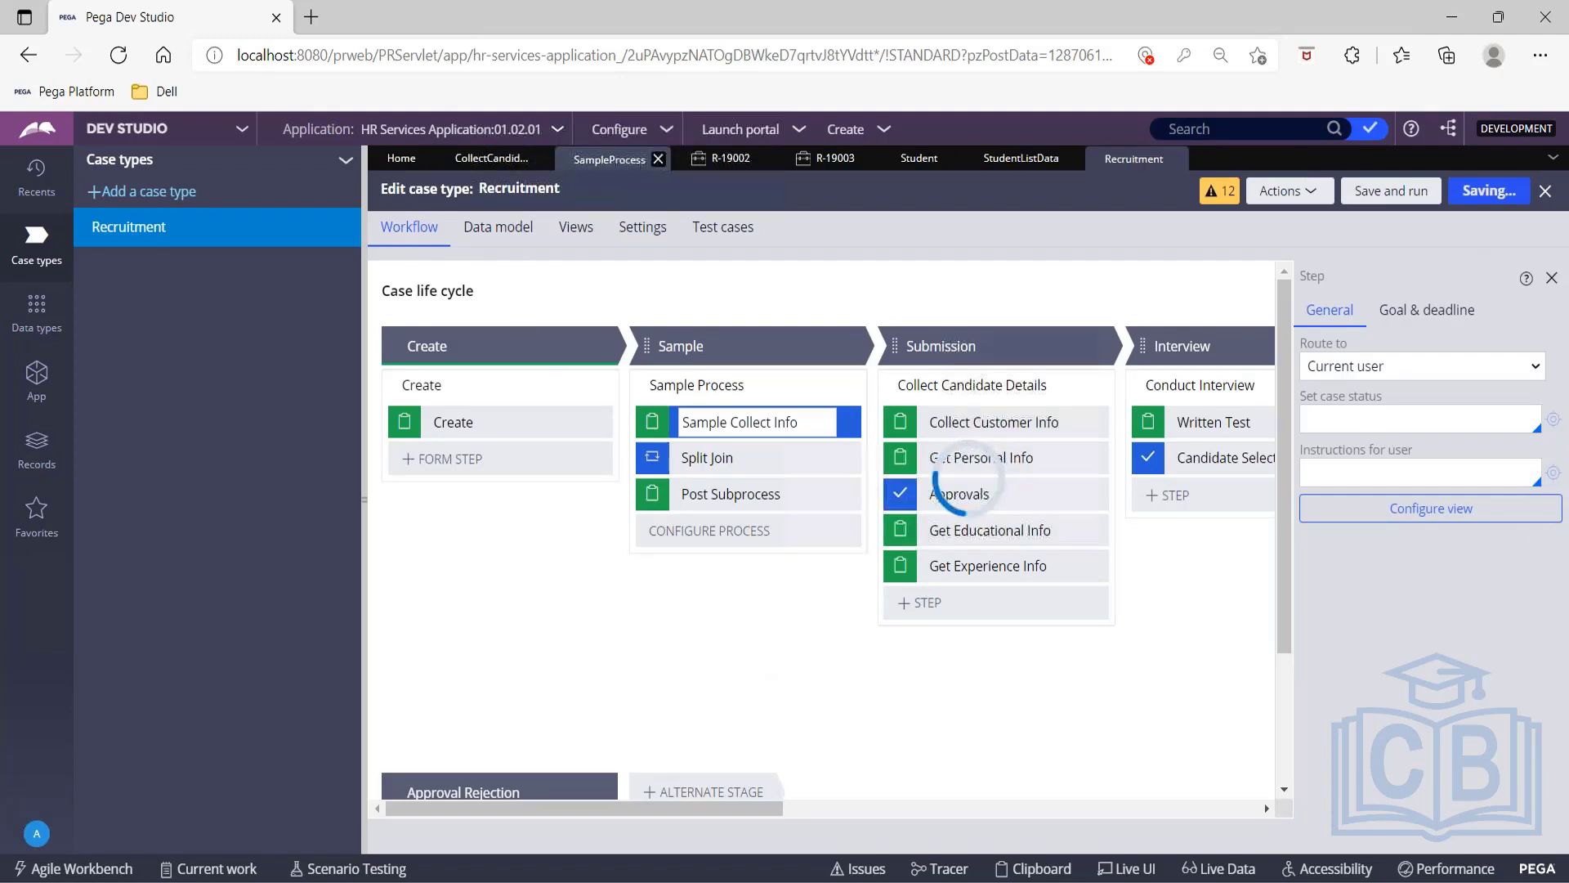
pyautogui.click(762, 158)
pyautogui.click(762, 158)
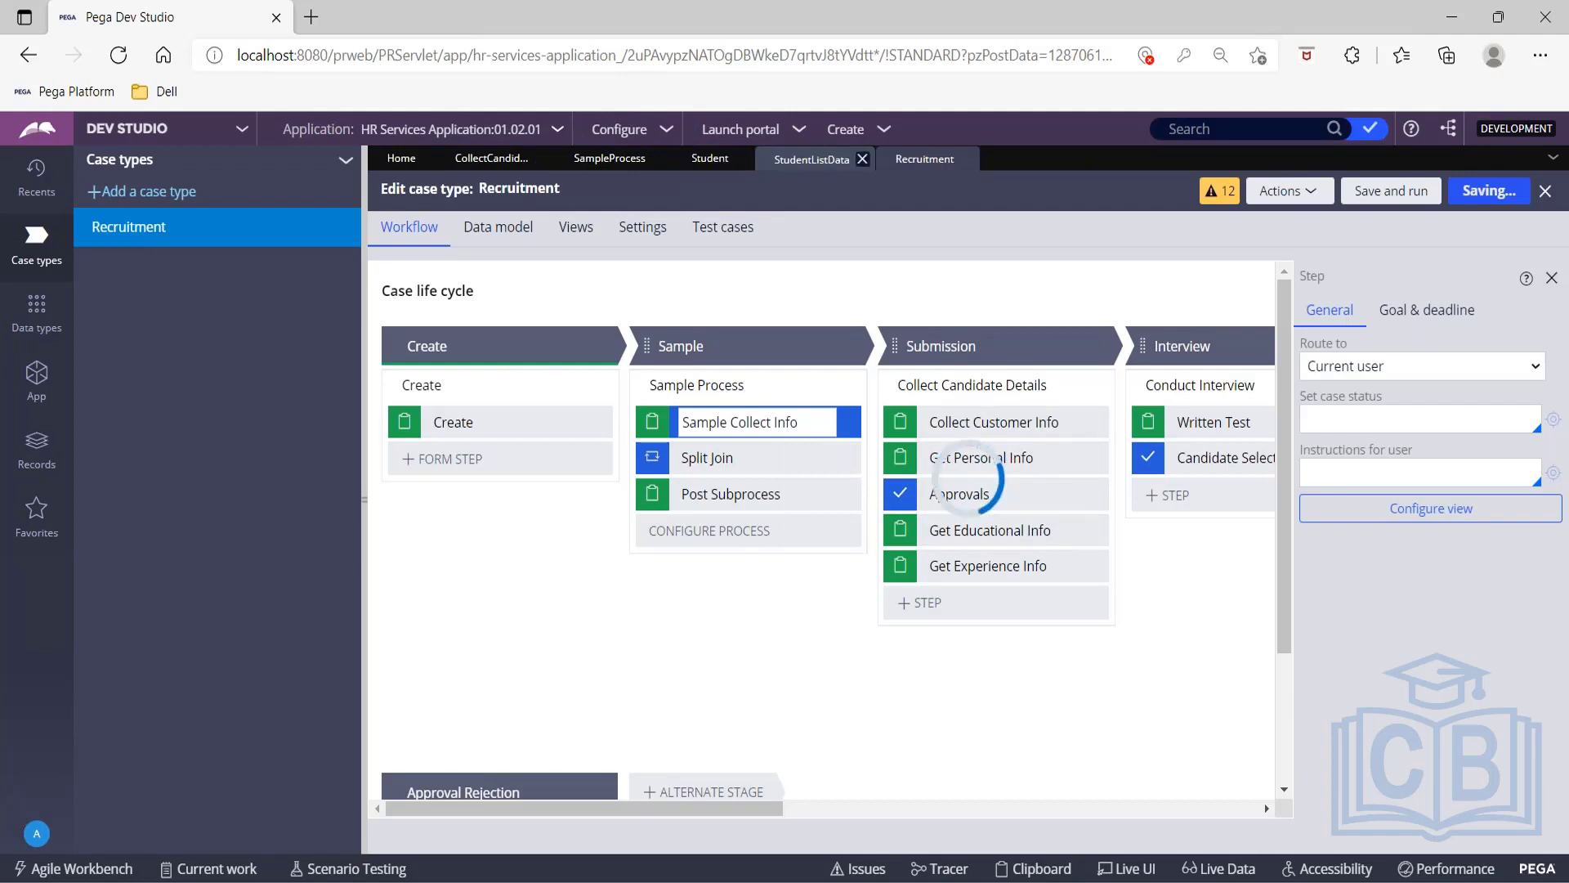
pyautogui.click(737, 159)
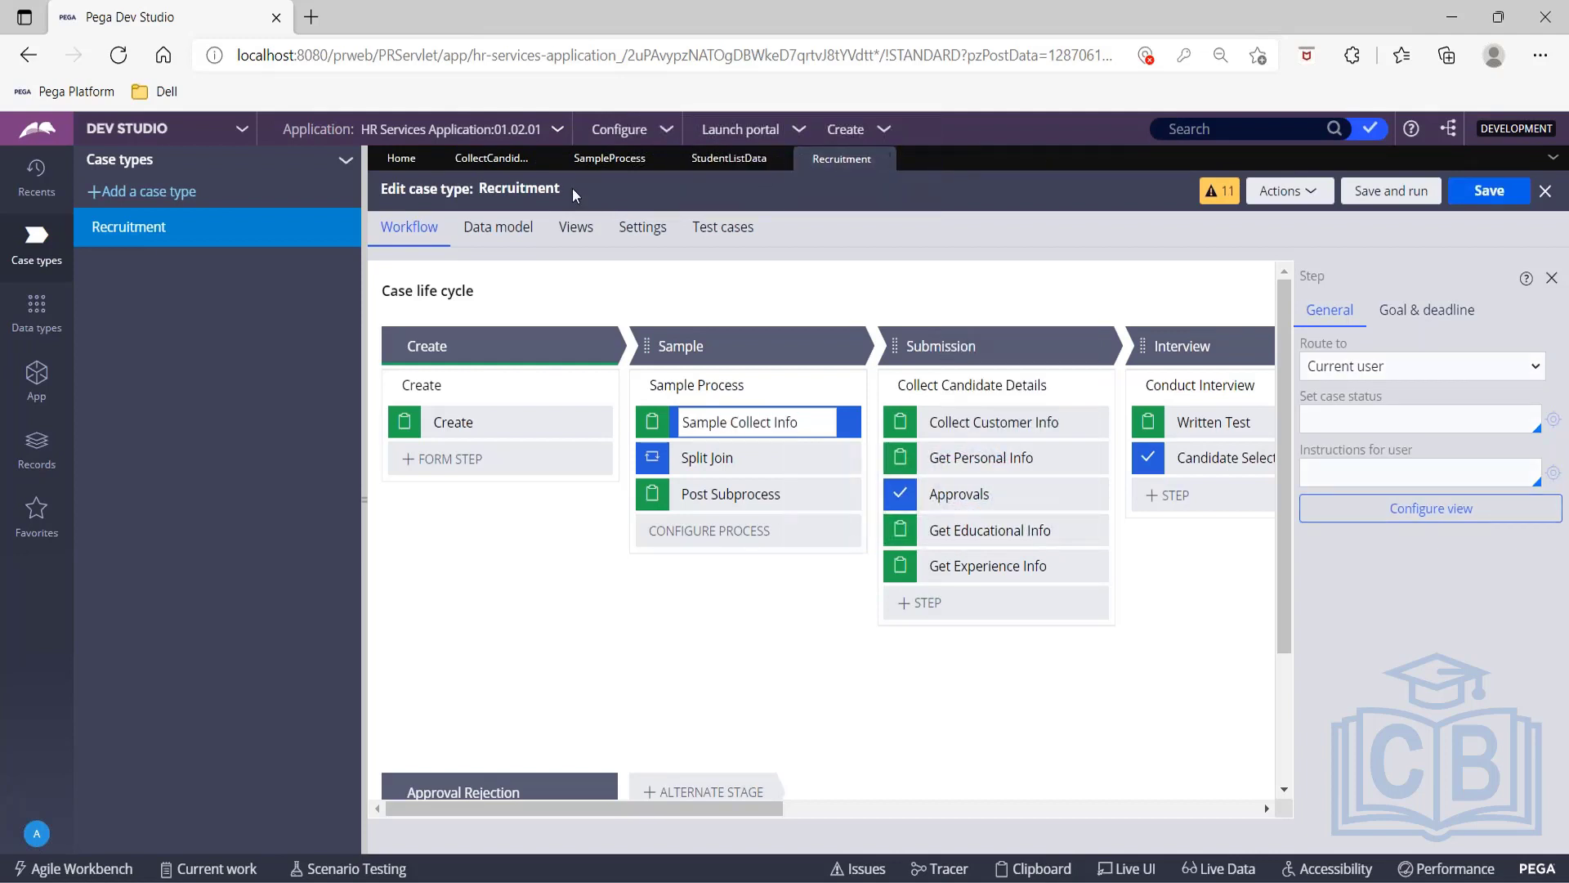
pyautogui.click(602, 161)
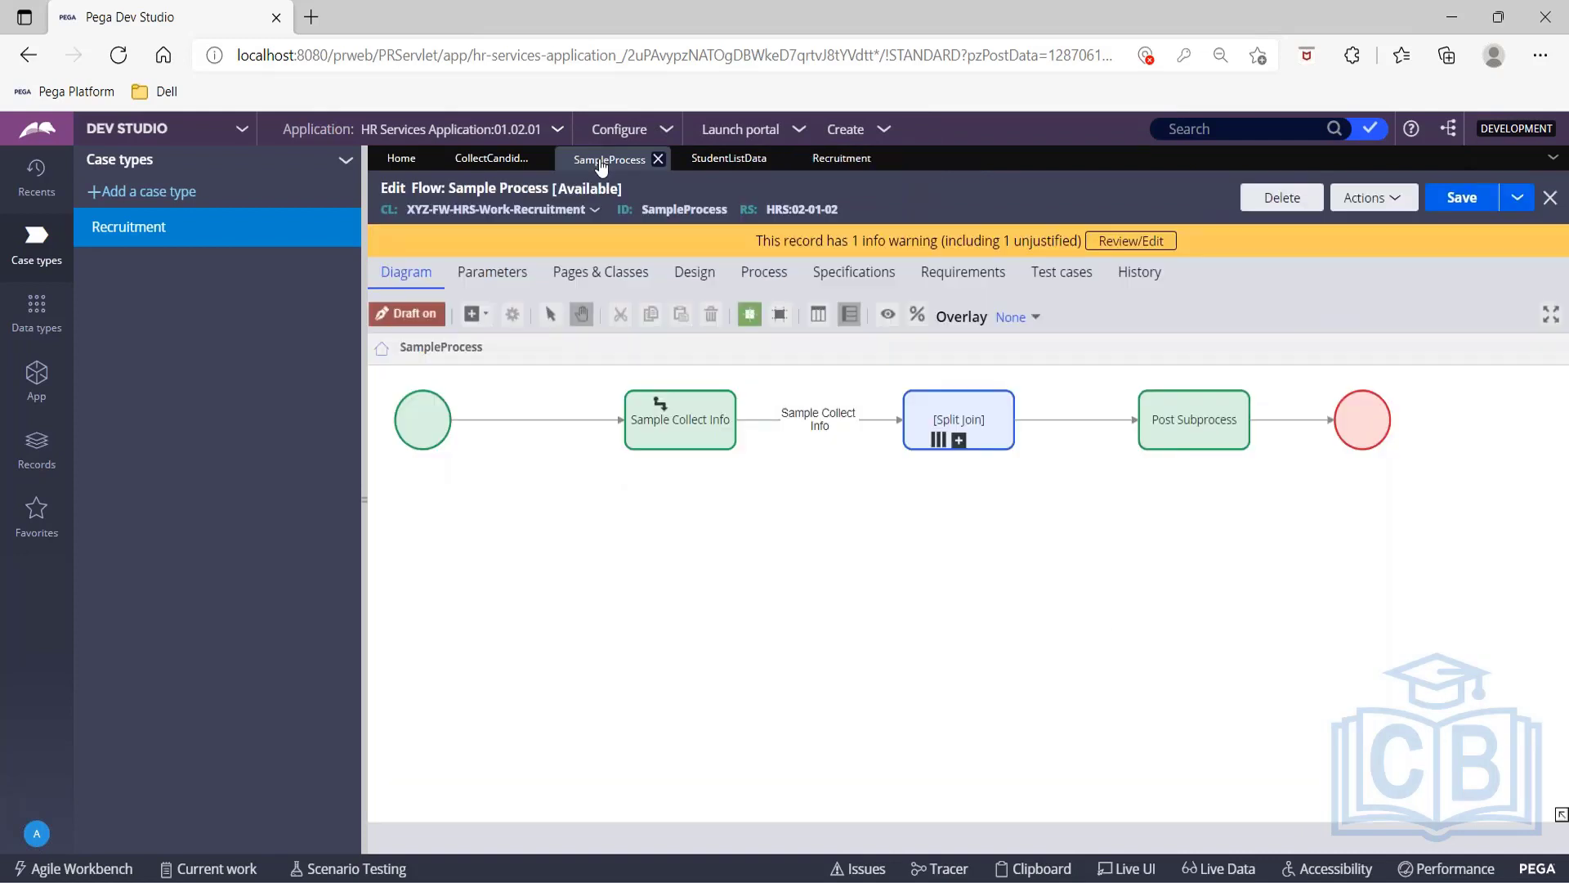
pyautogui.click(520, 160)
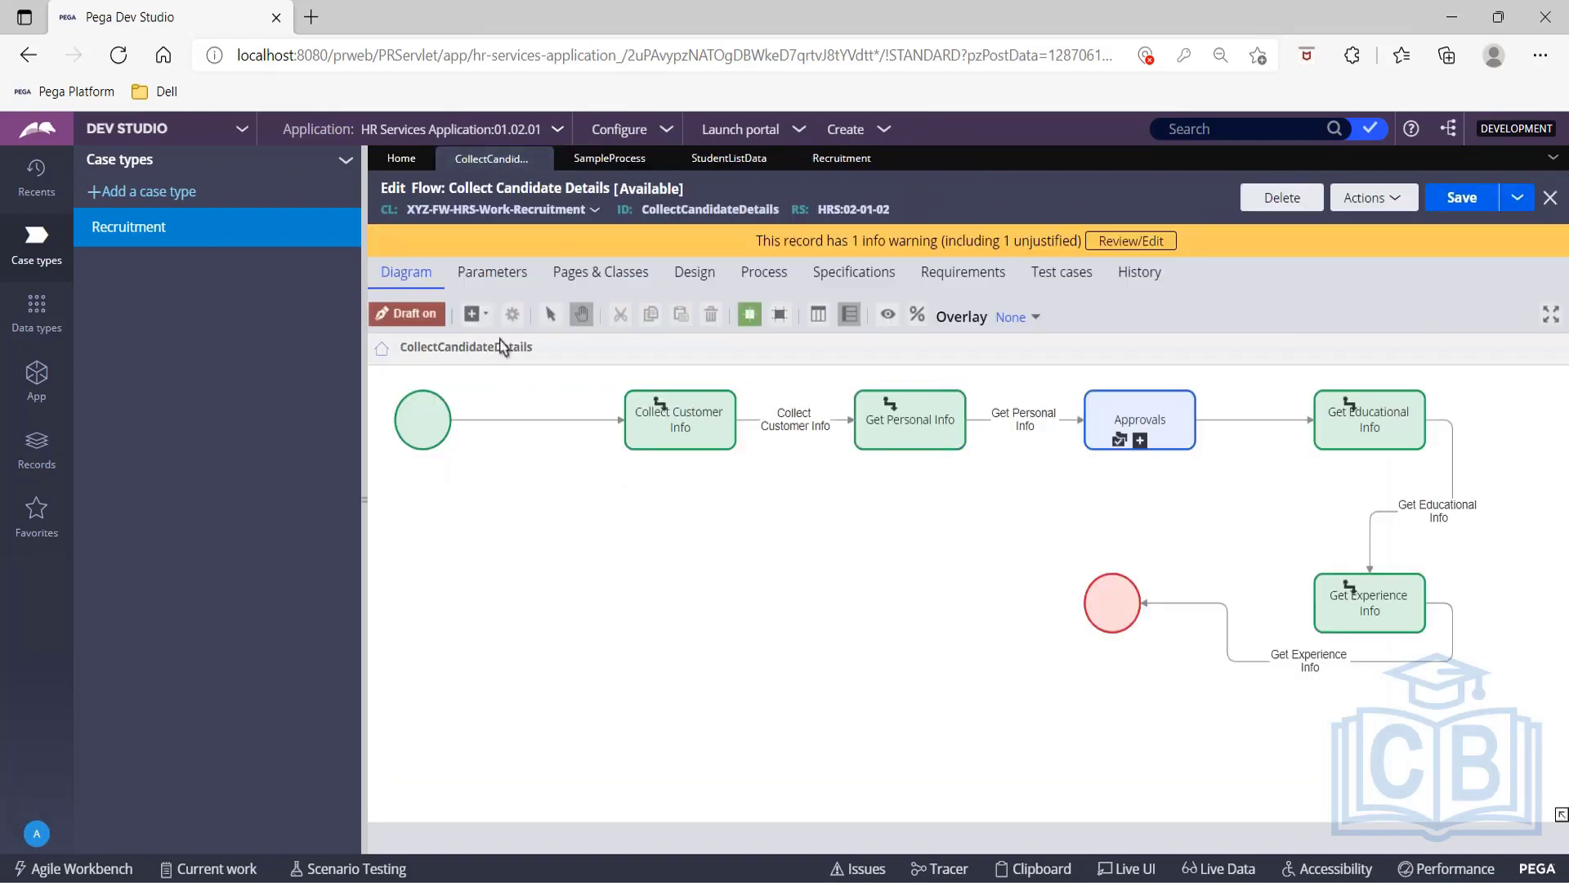
pyautogui.click(540, 159)
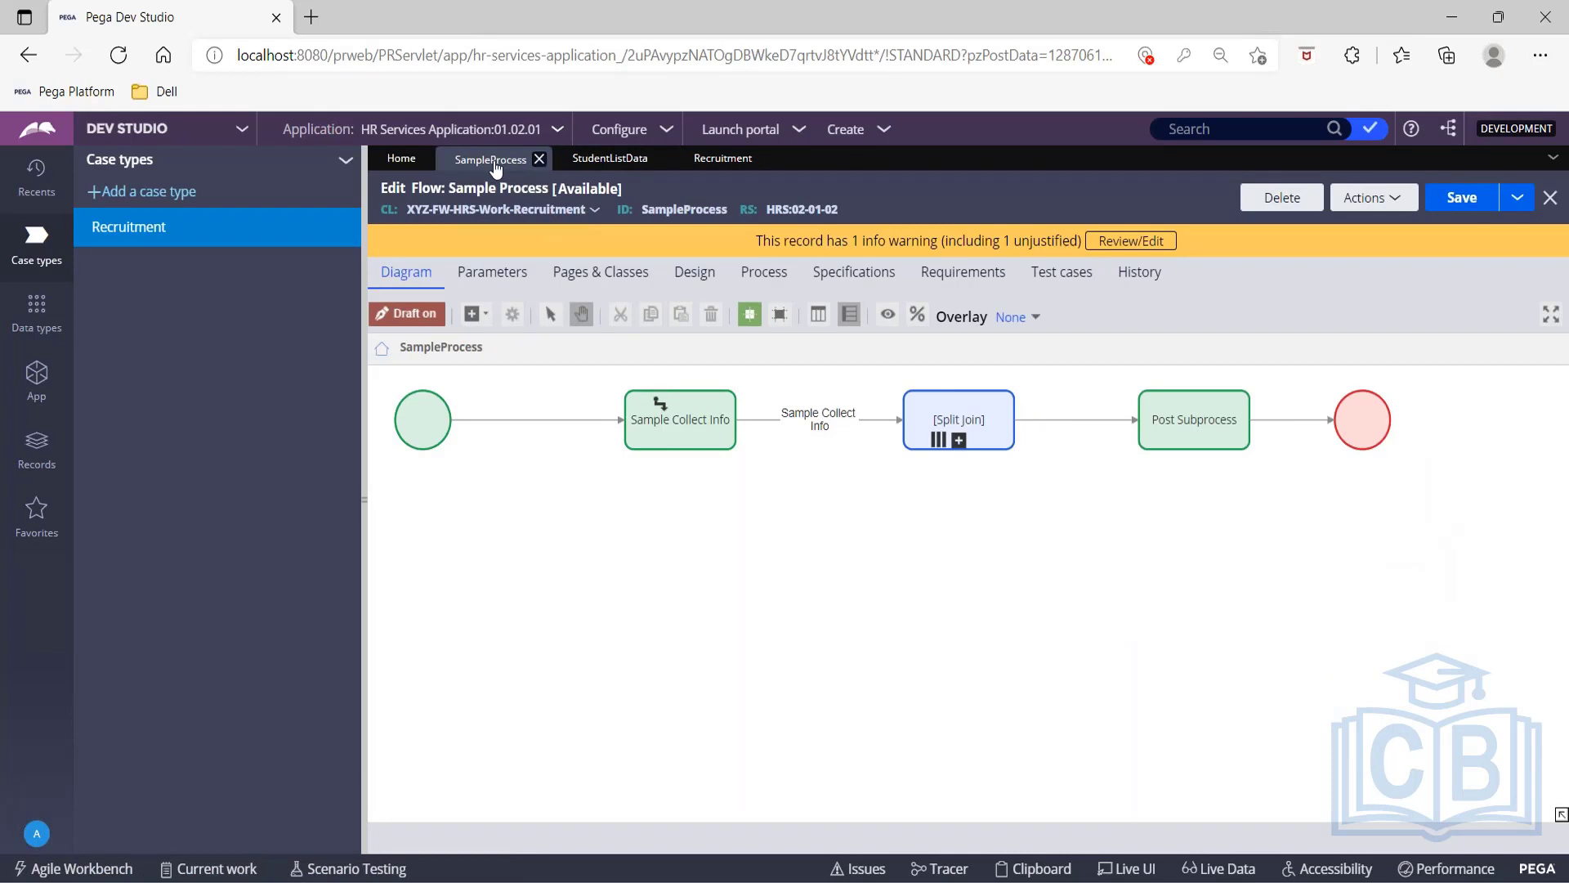
# Delete the Split Join shape from the Sample Process flow diagram.
pyautogui.click(616, 163)
pyautogui.click(720, 157)
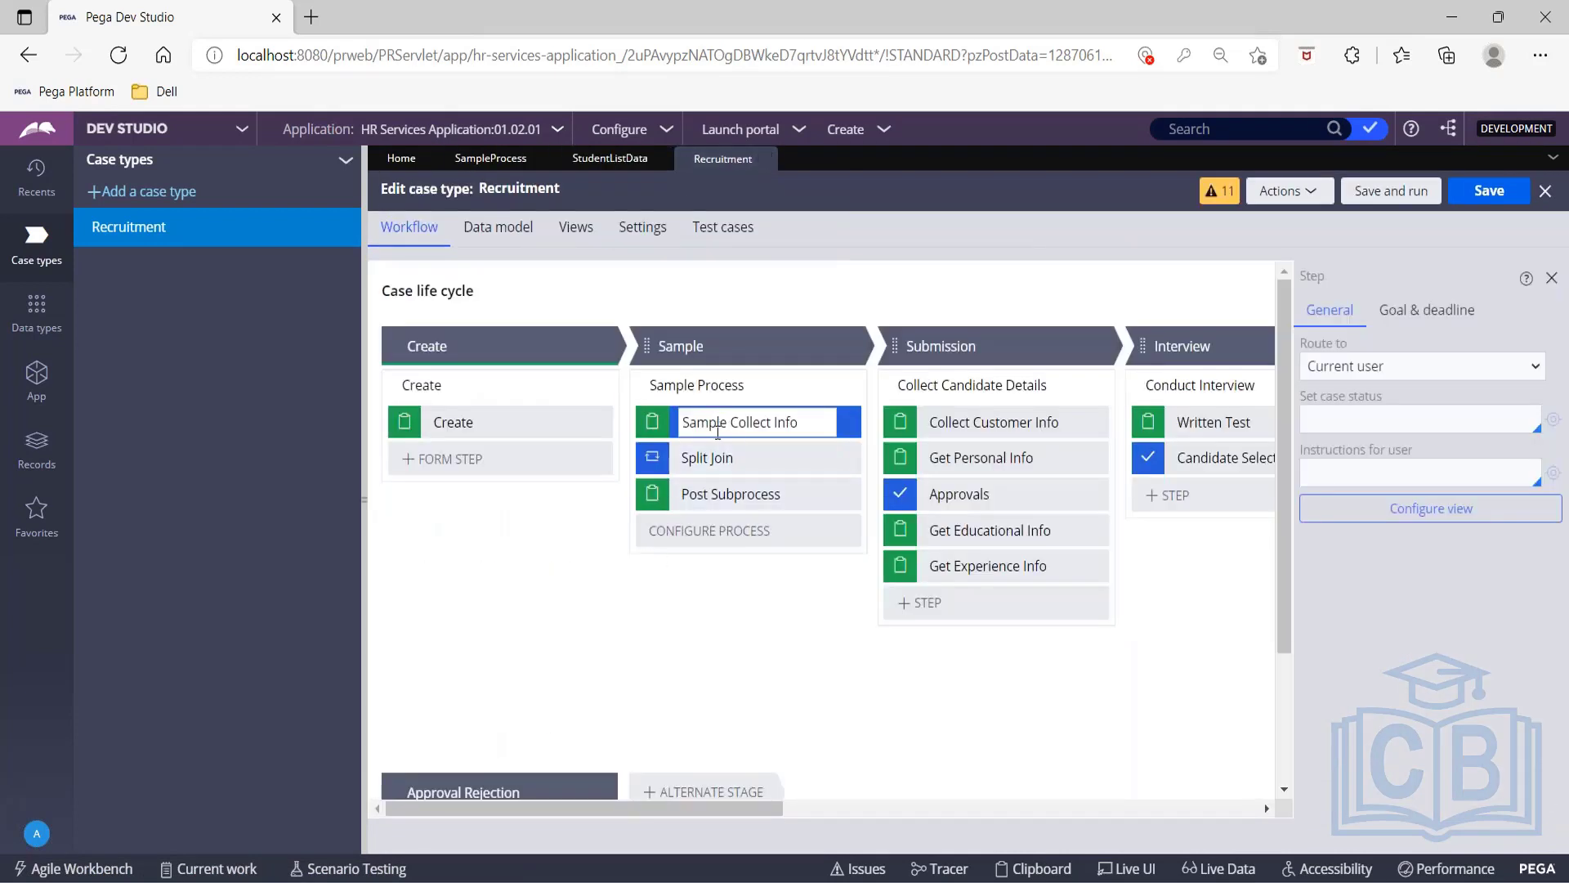
pyautogui.click(478, 159)
pyautogui.click(956, 420)
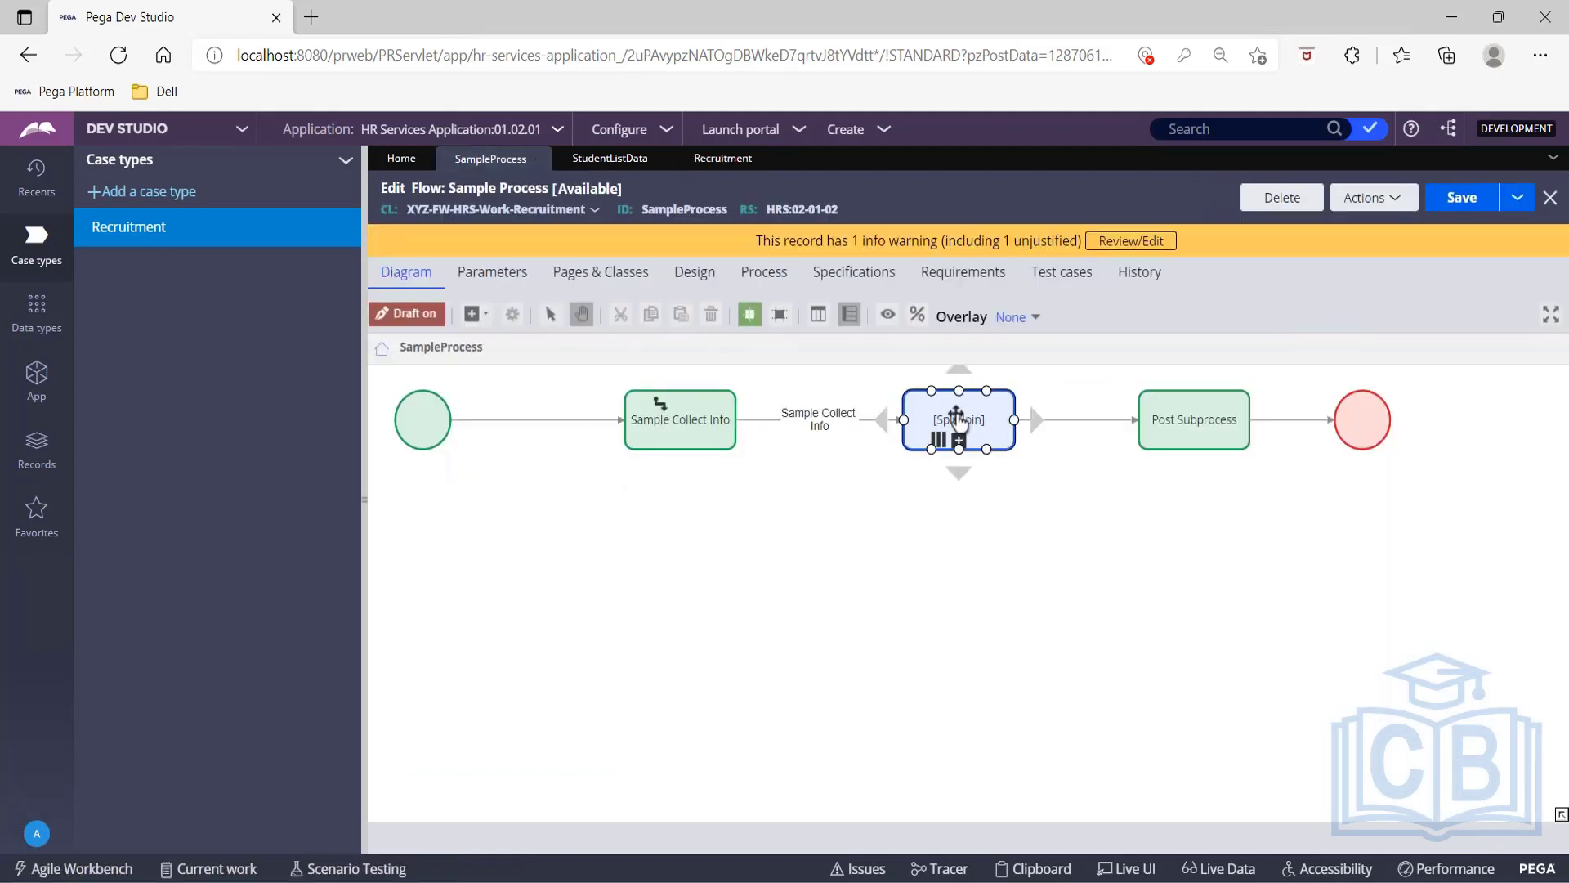
pyautogui.press('Delete')
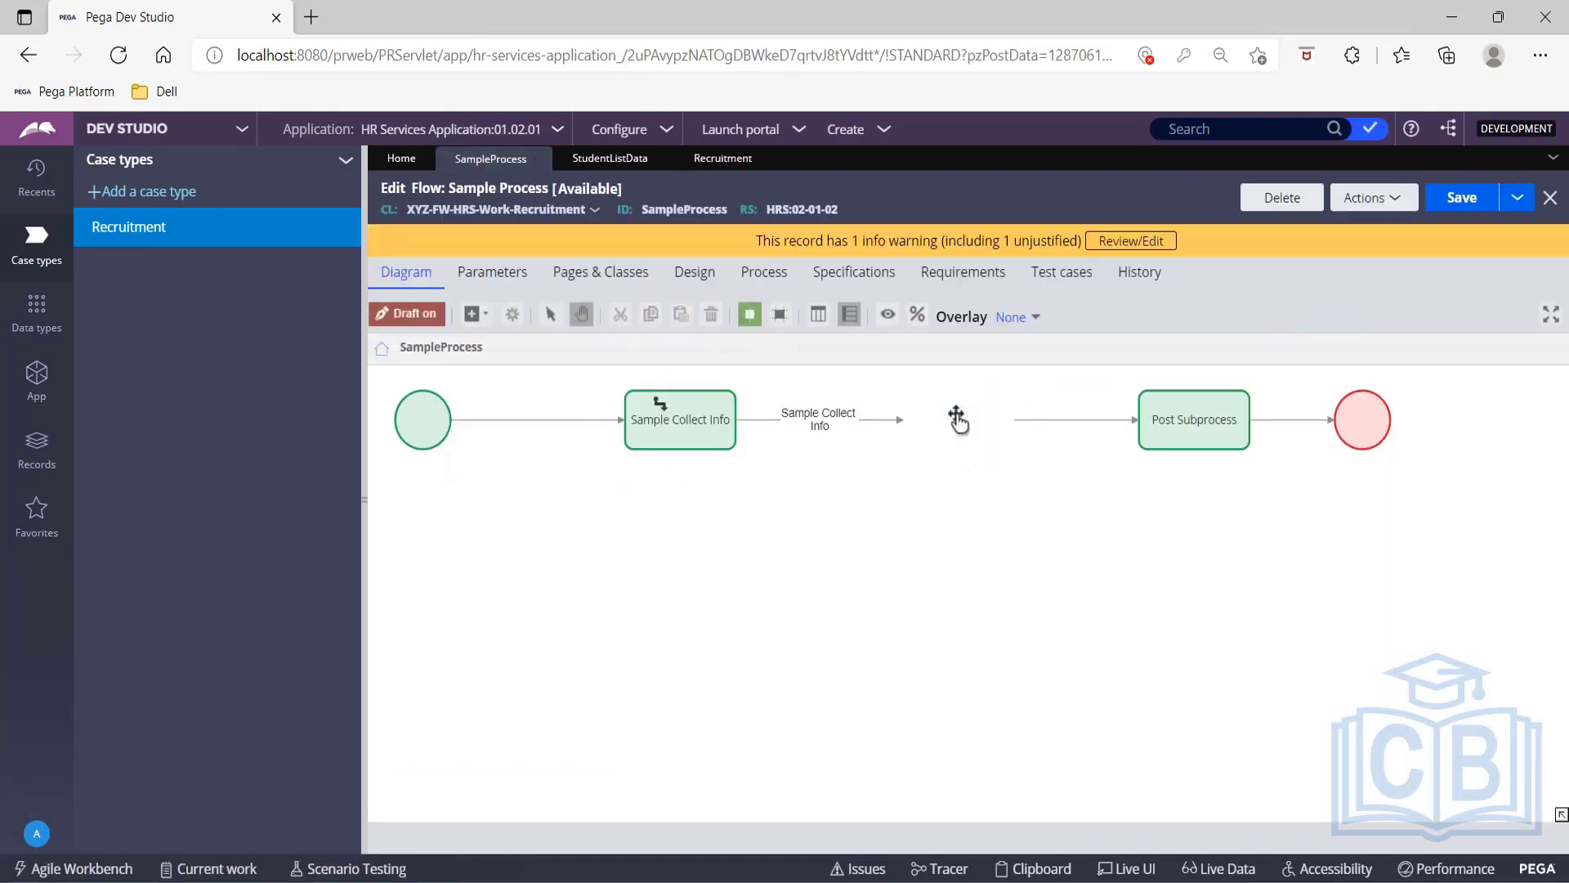
# Add a Split For Each advanced shape to the Sample Process flow below the existing shapes.
pyautogui.rightClick(844, 549)
pyautogui.moveTo(899, 558)
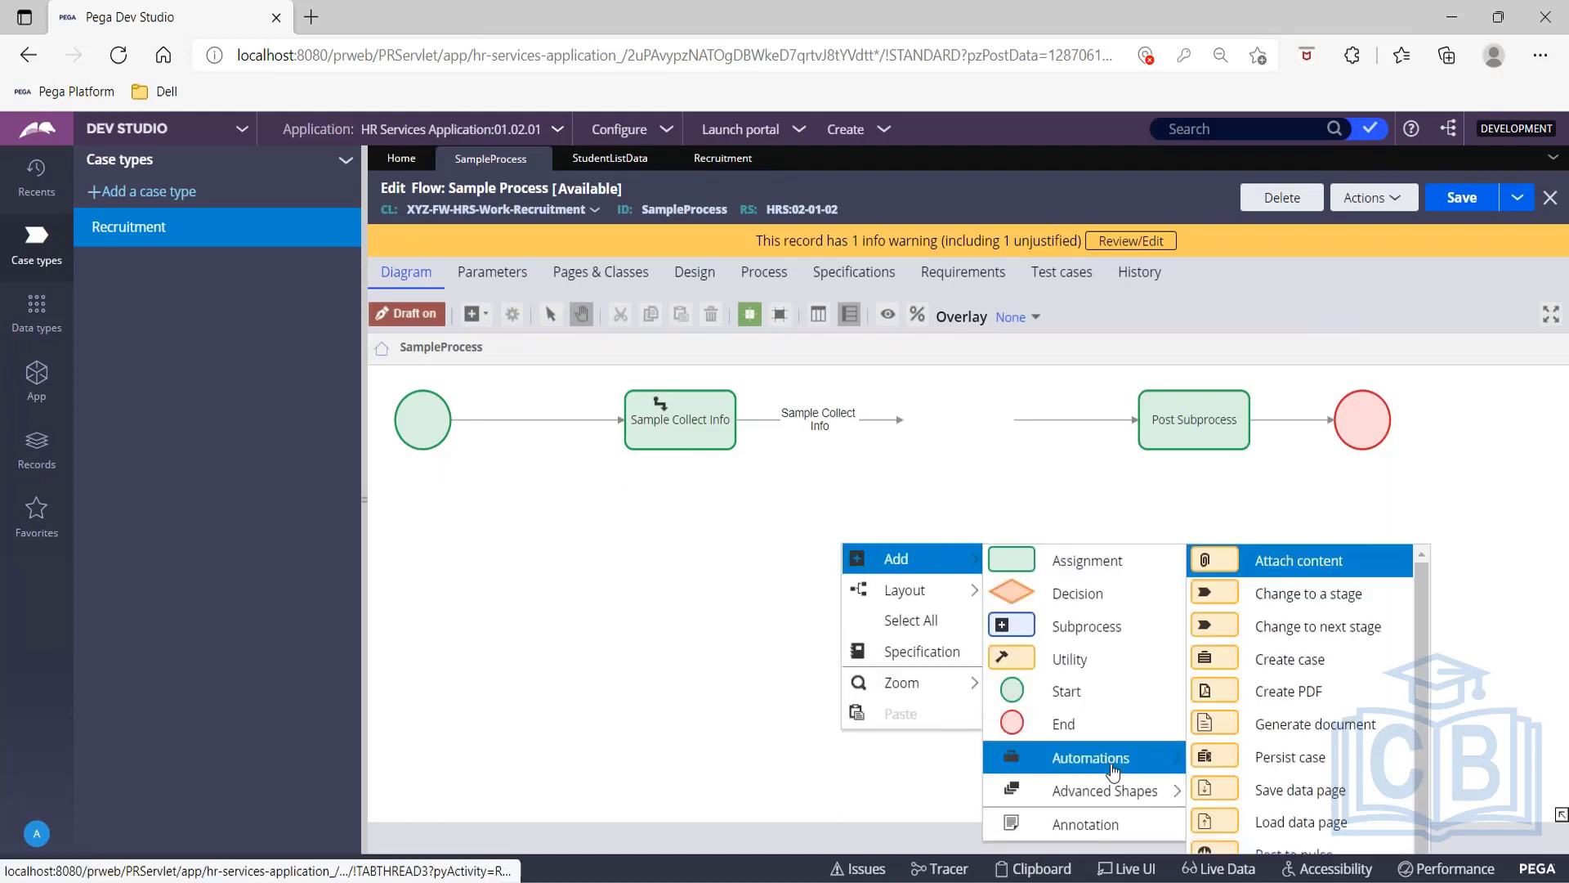
pyautogui.moveTo(1116, 807)
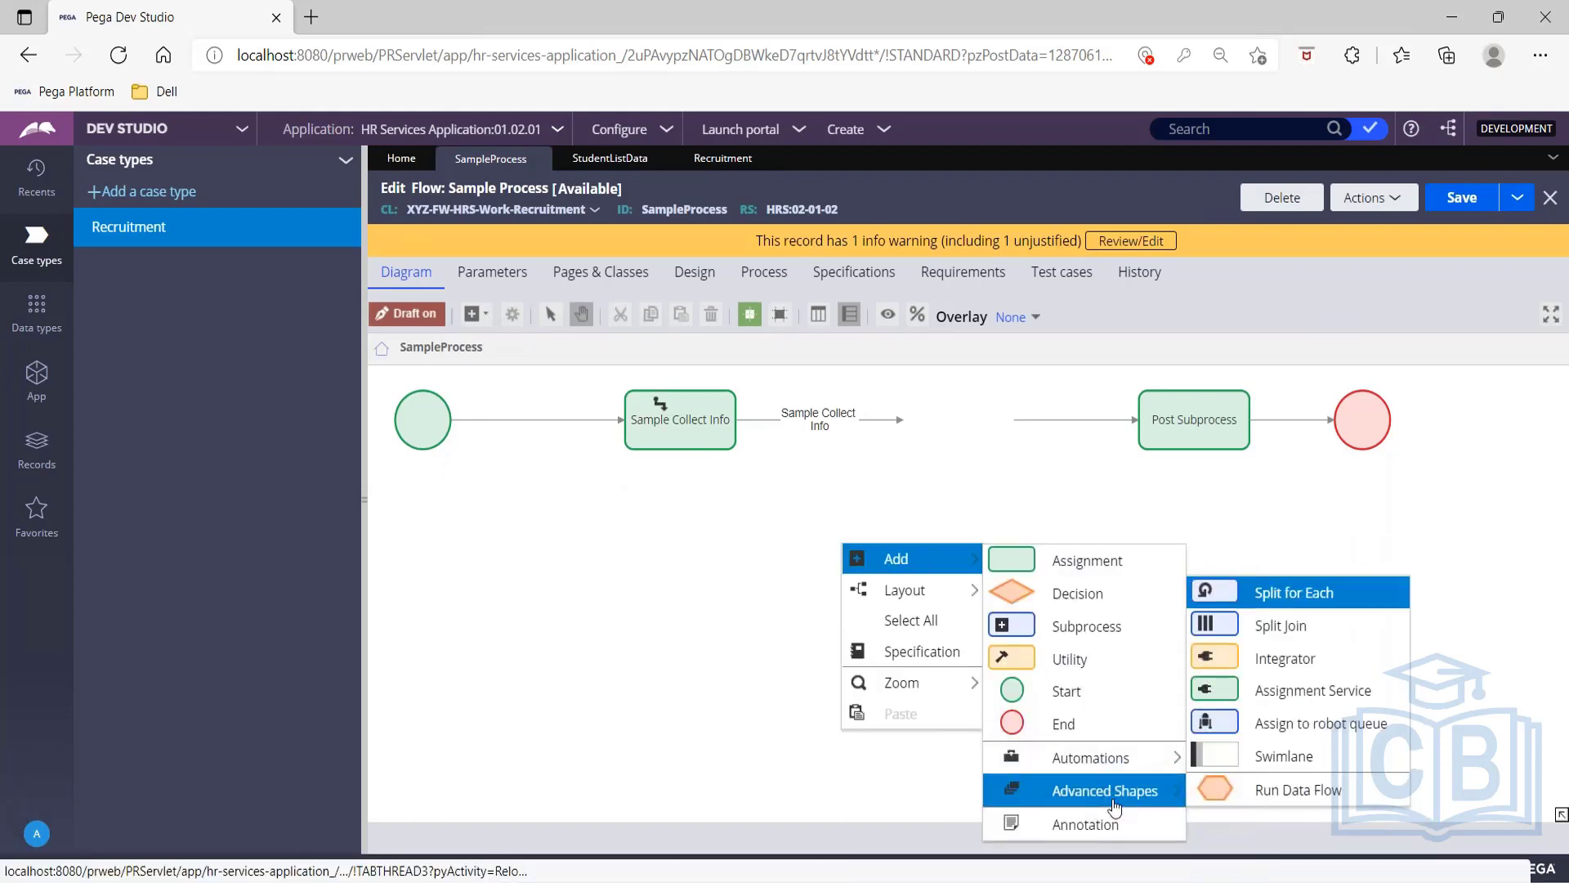
pyautogui.click(1265, 605)
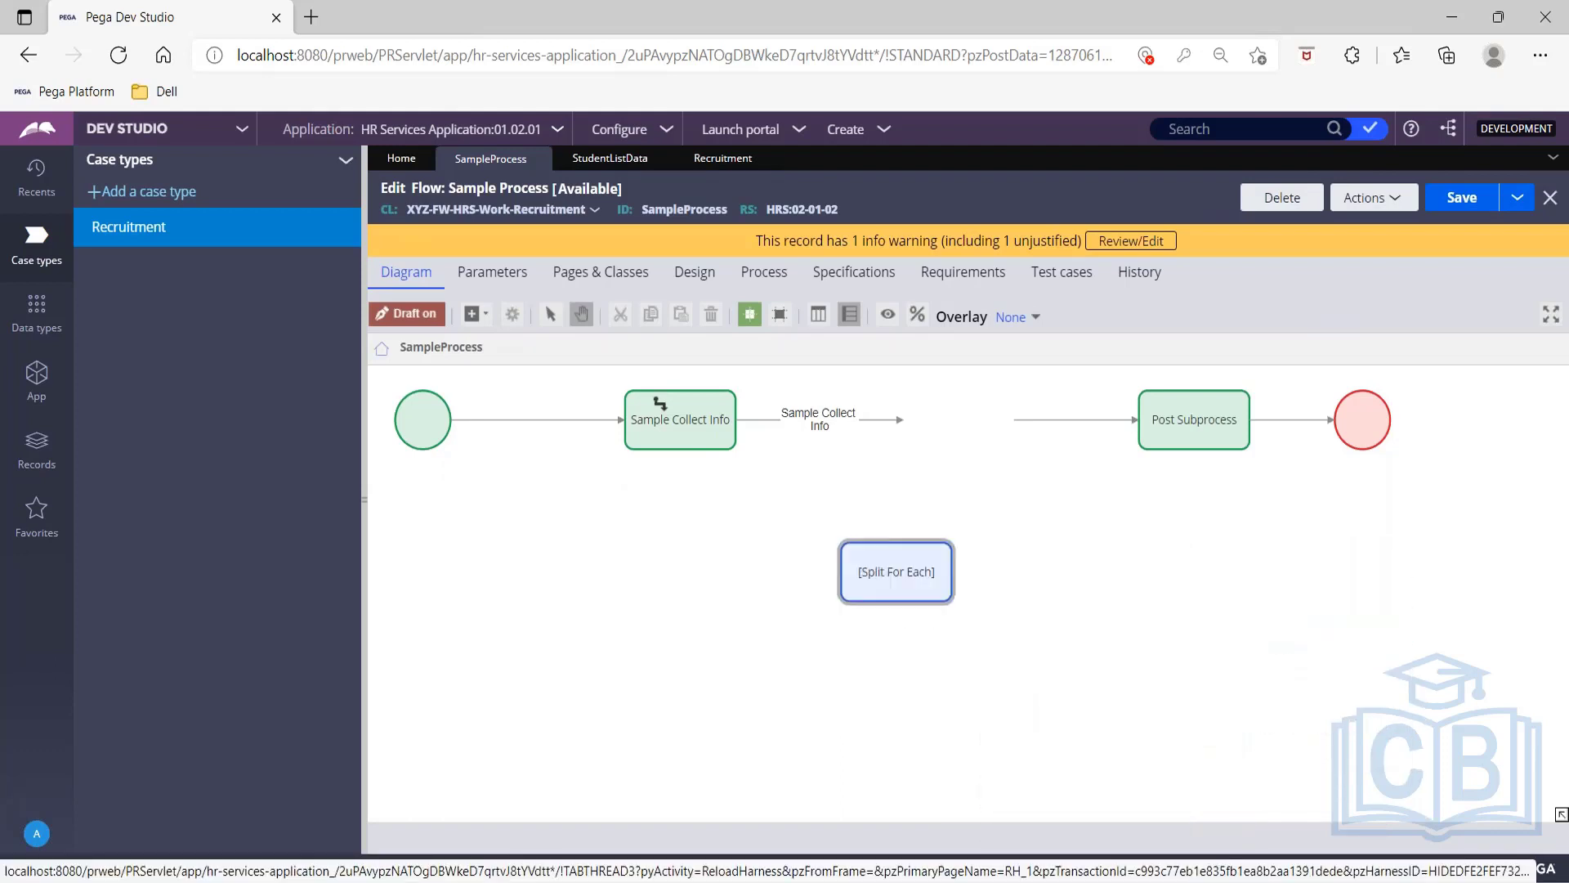
# Place the Split For Each shape between Sample Collect Info and Post Subprocess and attach both loose connectors to it.
pyautogui.click(886, 434)
pyautogui.click(901, 421)
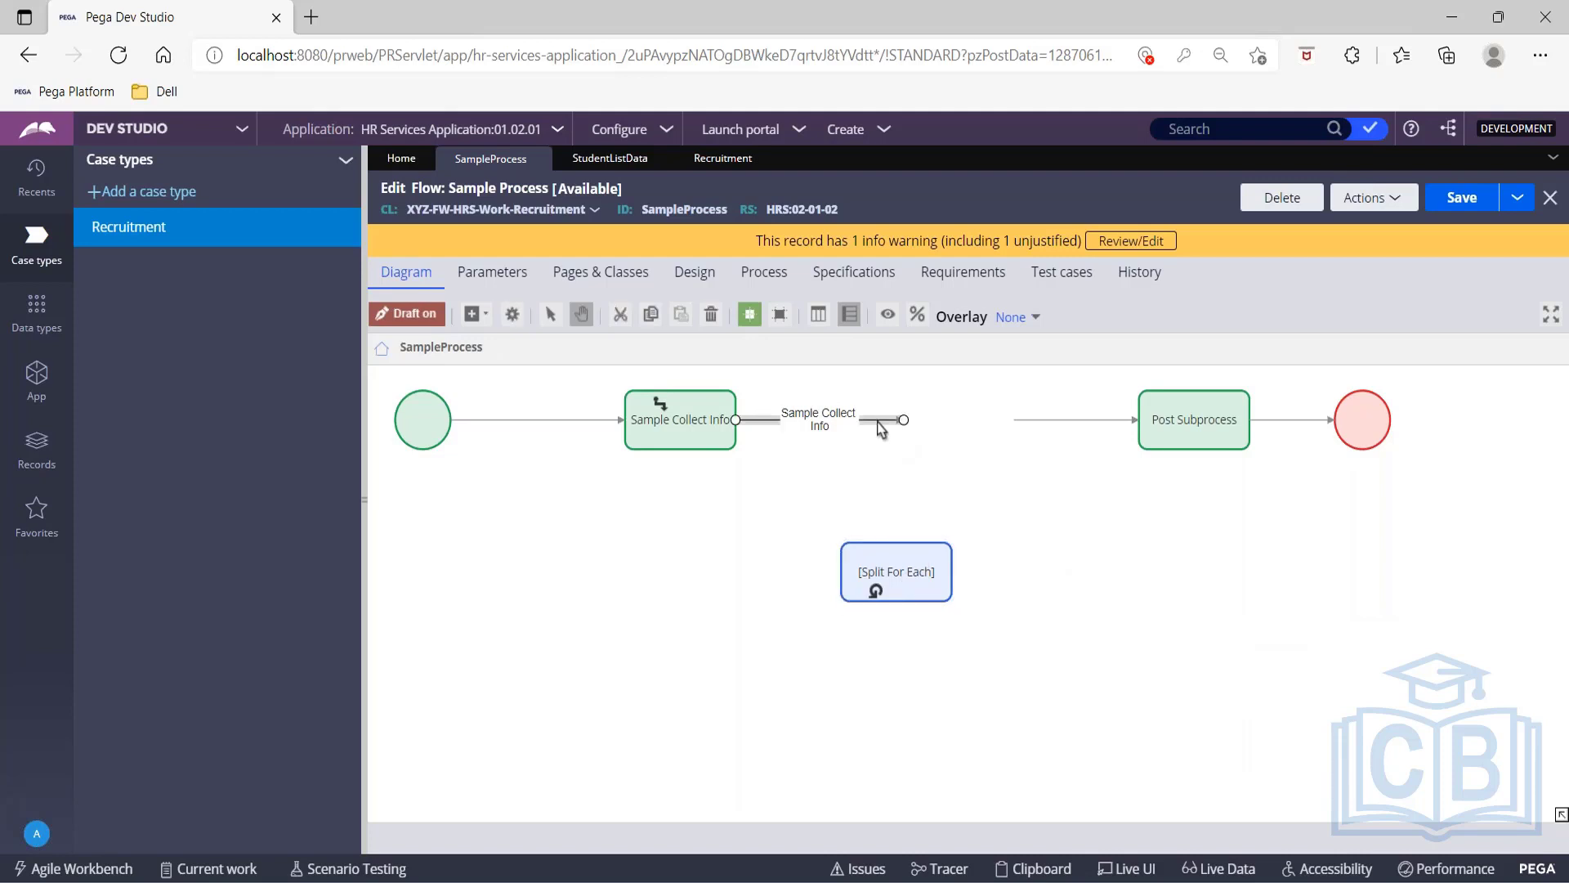
pyautogui.moveTo(903, 421)
pyautogui.mouseDown()
pyautogui.moveTo(894, 561)
pyautogui.moveTo(915, 572)
pyautogui.moveTo(918, 434)
pyautogui.mouseUp()
pyautogui.click(884, 584)
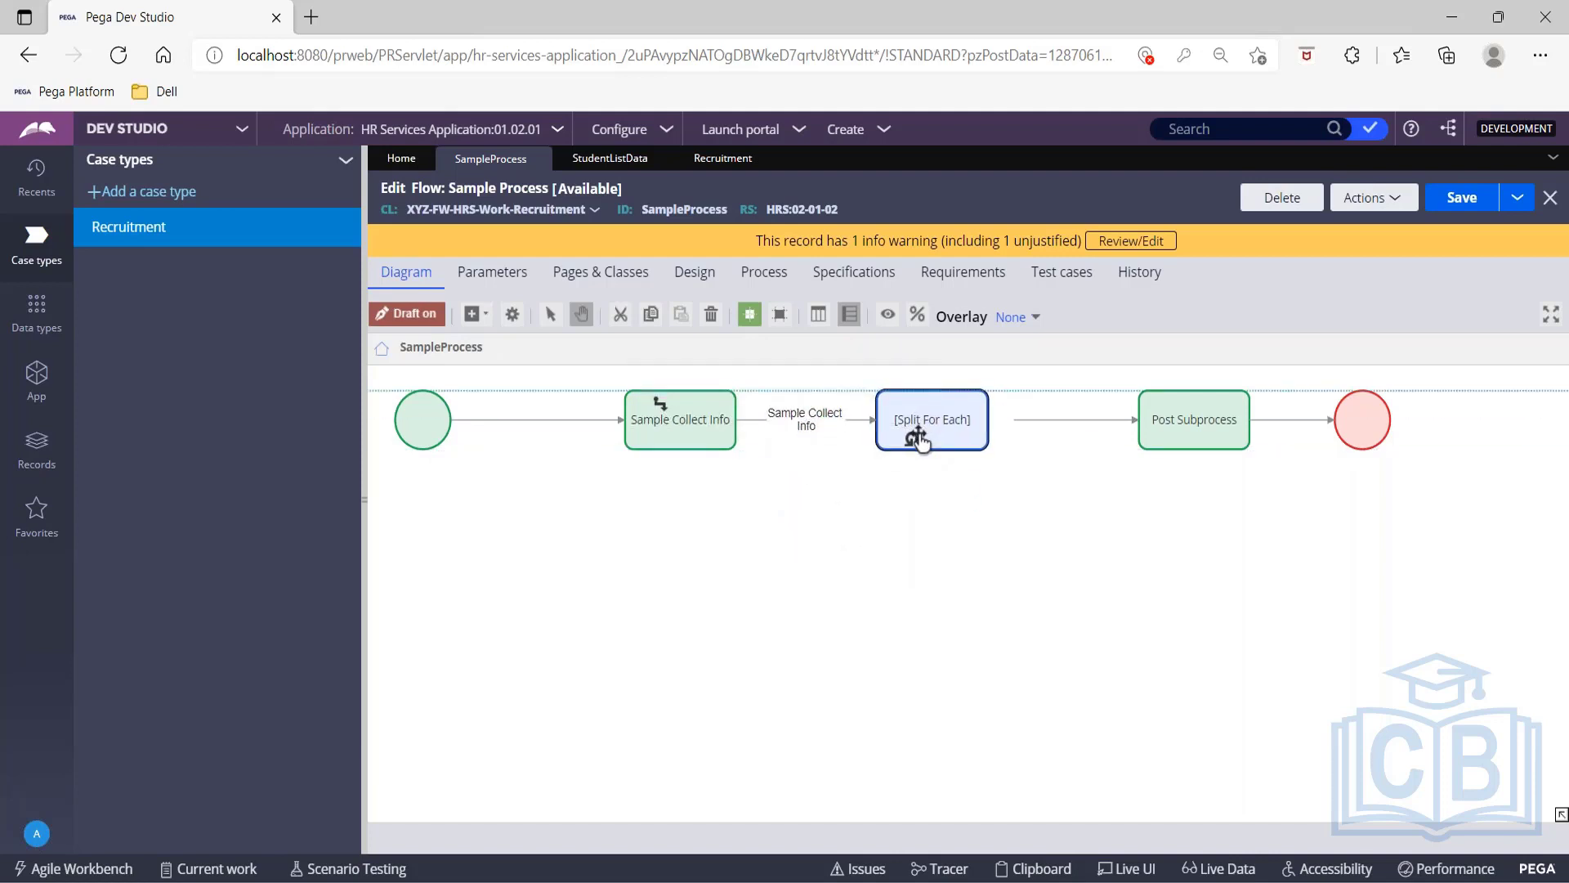
pyautogui.click(1053, 434)
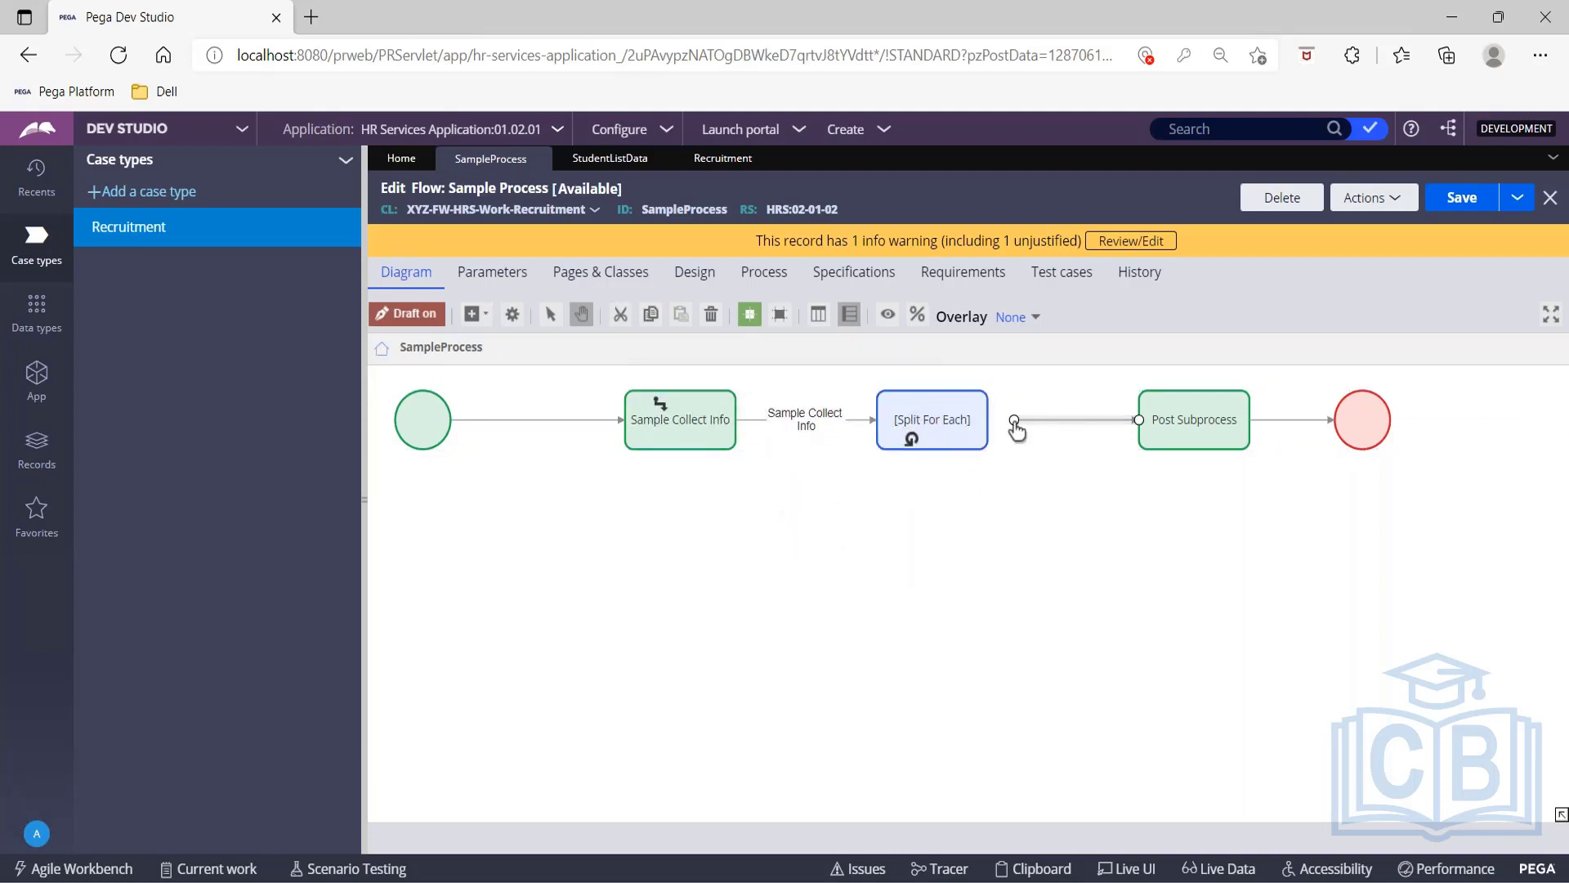
pyautogui.moveTo(1014, 420); pyautogui.dragTo(990, 425)
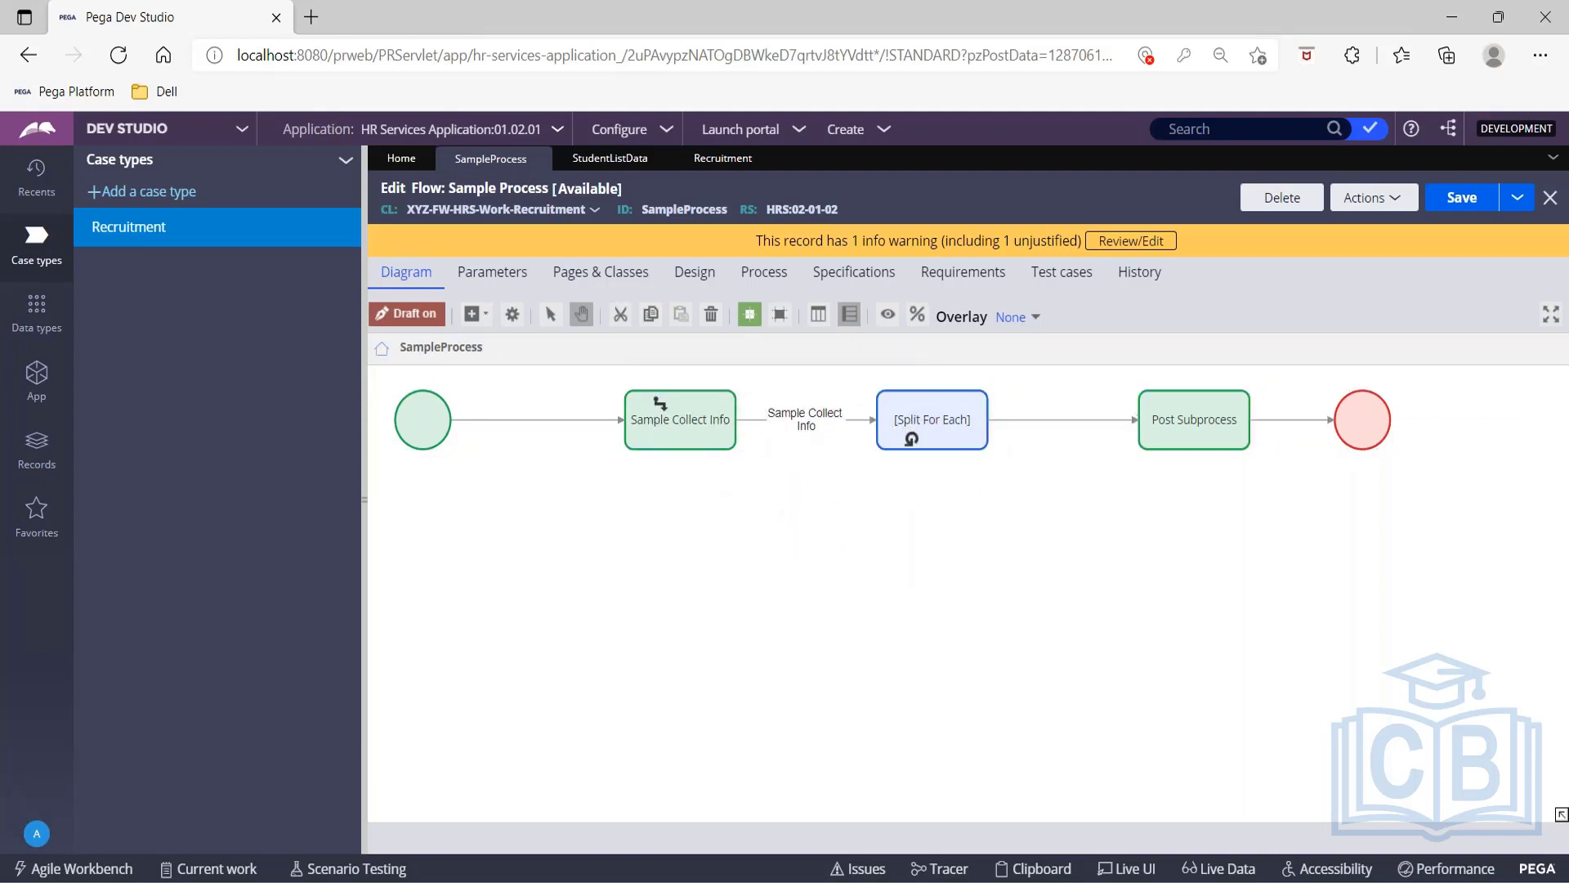
# Open the Split For Each shape's properties and set its page property to .StudentListData.
pyautogui.moveTo(707, 498); pyautogui.dragTo(761, 604)
pyautogui.doubleClick(967, 541)
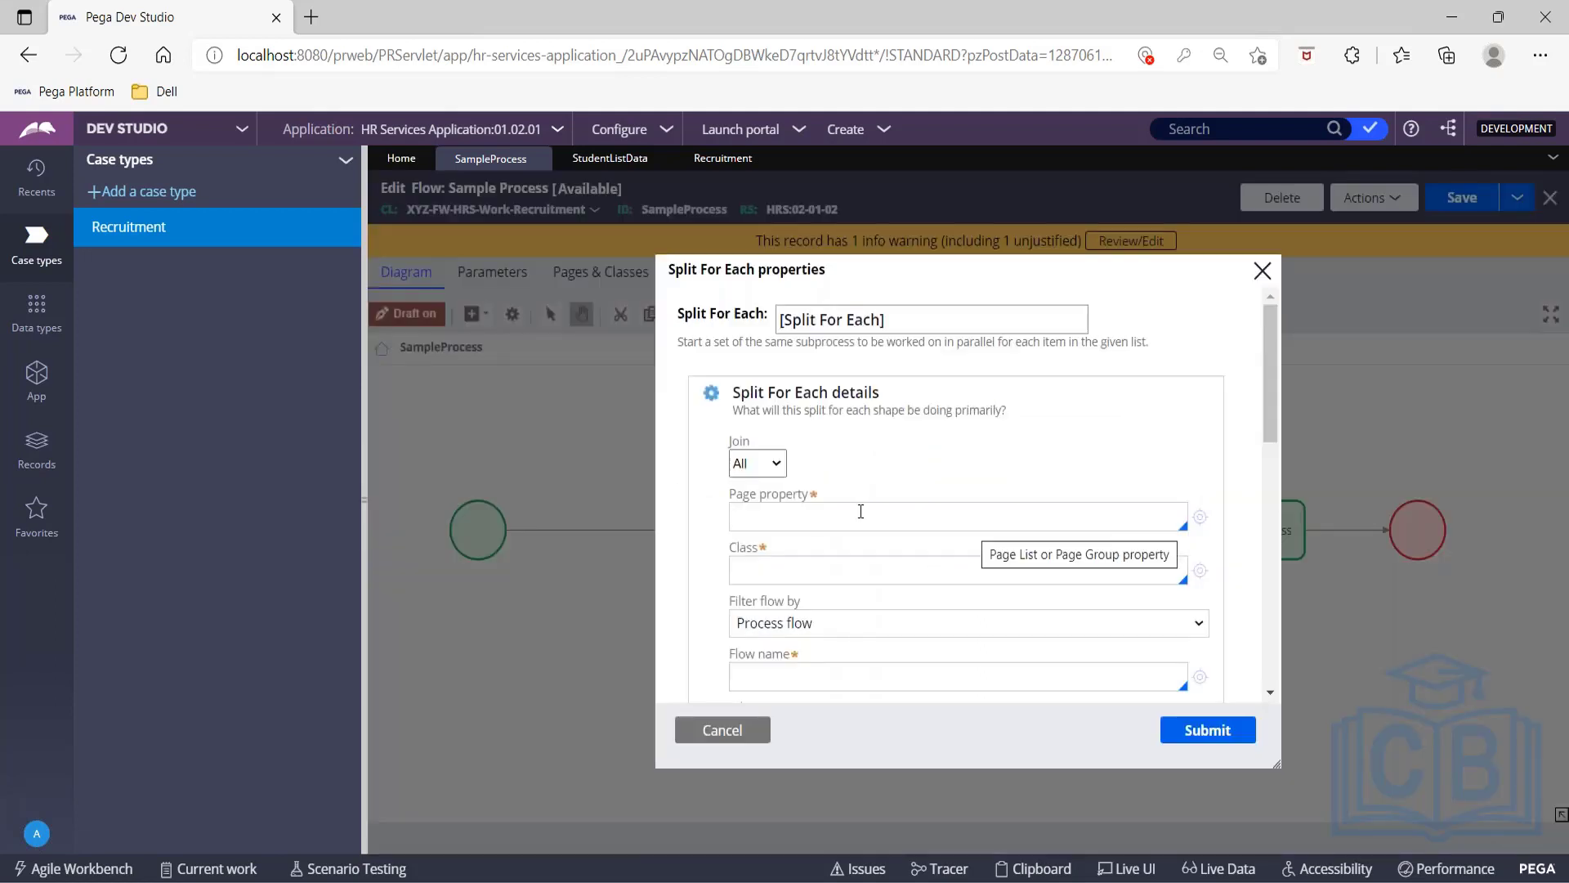
pyautogui.click(861, 512)
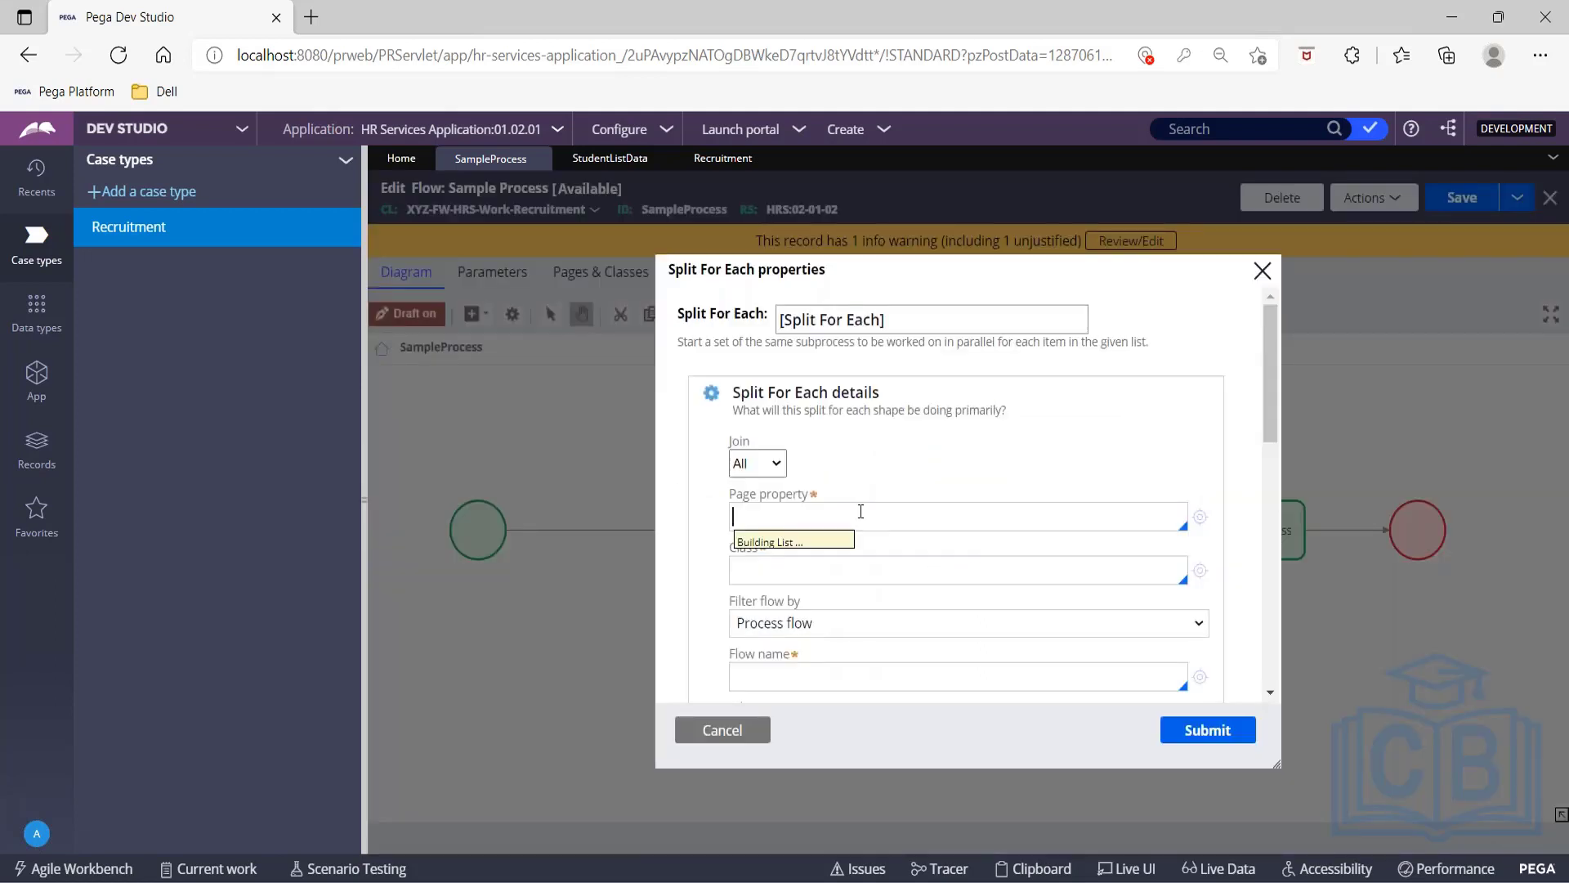
pyautogui.press('Down')
pyautogui.press('Down')
pyautogui.press('Down')
pyautogui.press('Down')
pyautogui.press('Down')
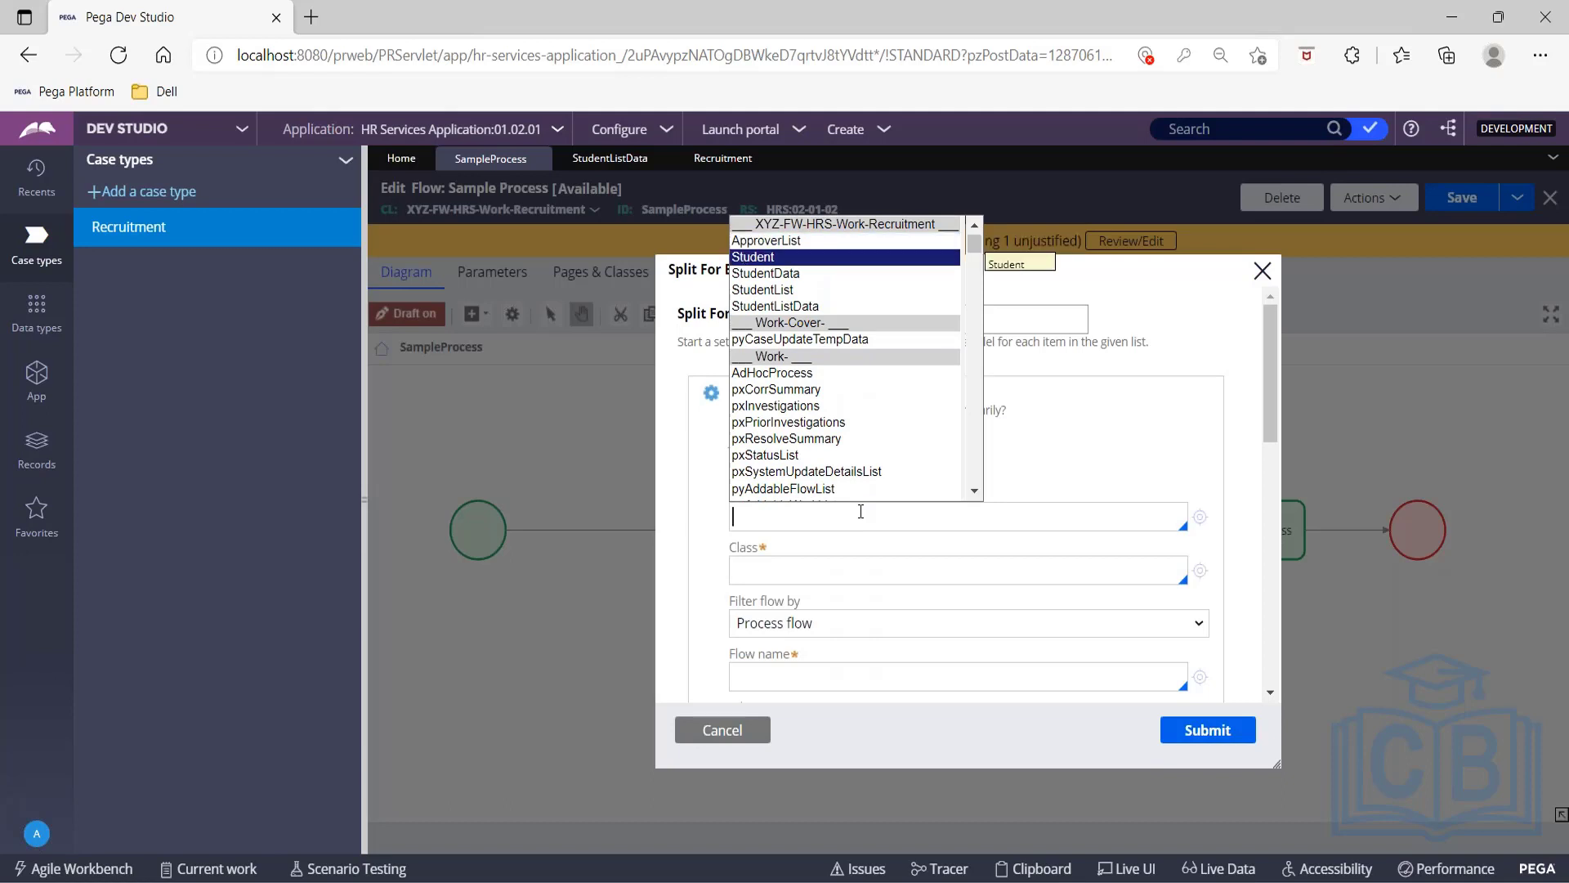
pyautogui.press('Return')
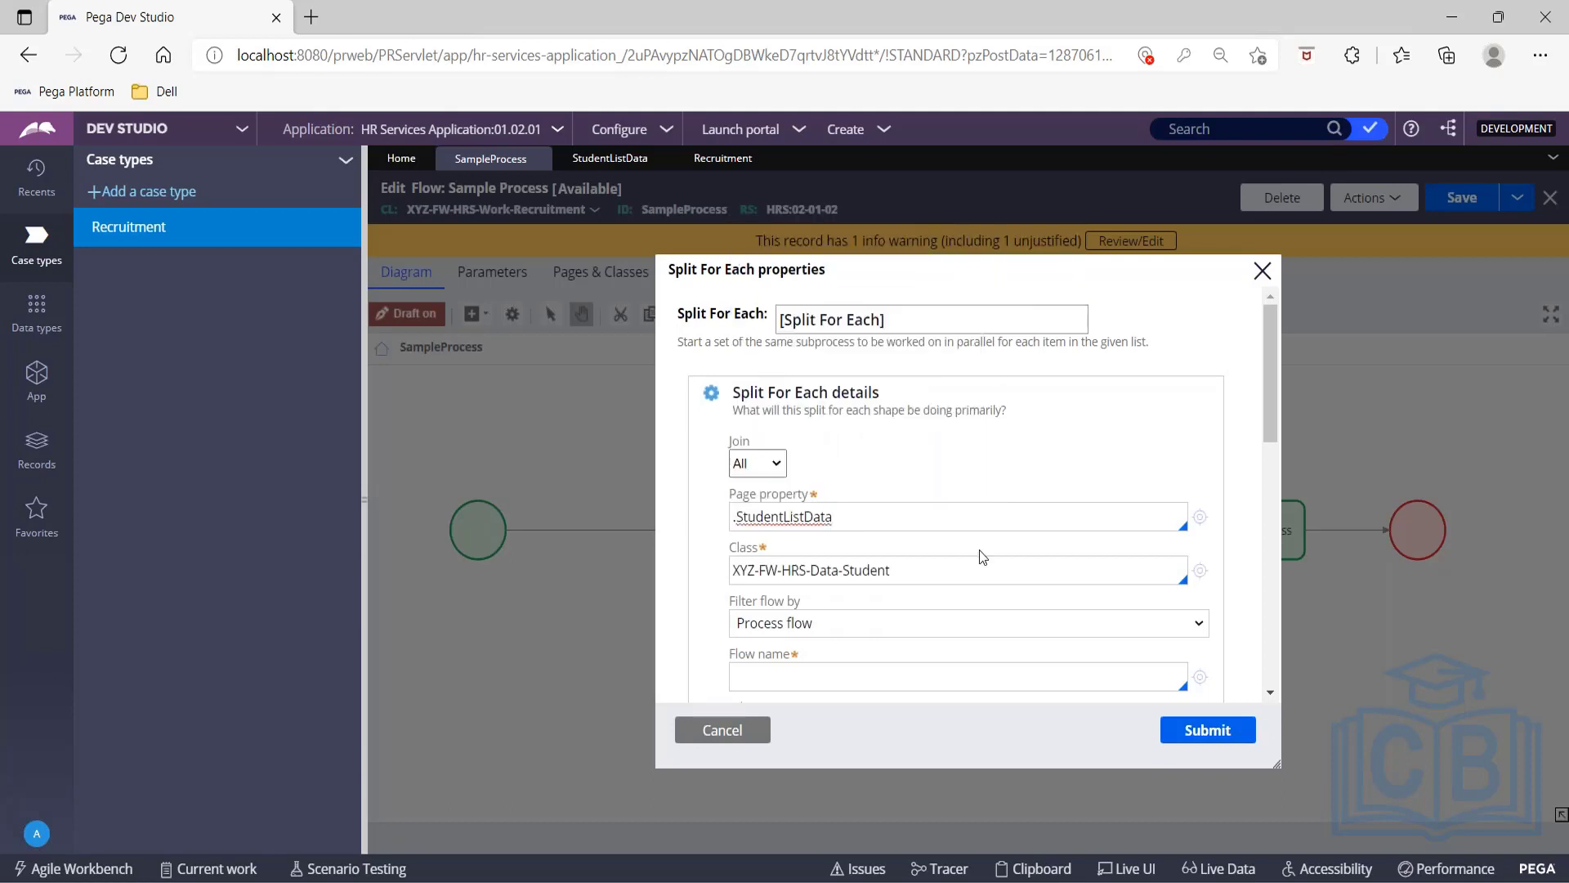
# Enter Sub Process as the Split For Each flow name and create that flow record in class XYZ-FW-HRS-Data-Student.
pyautogui.scroll(-3, 846, 576)
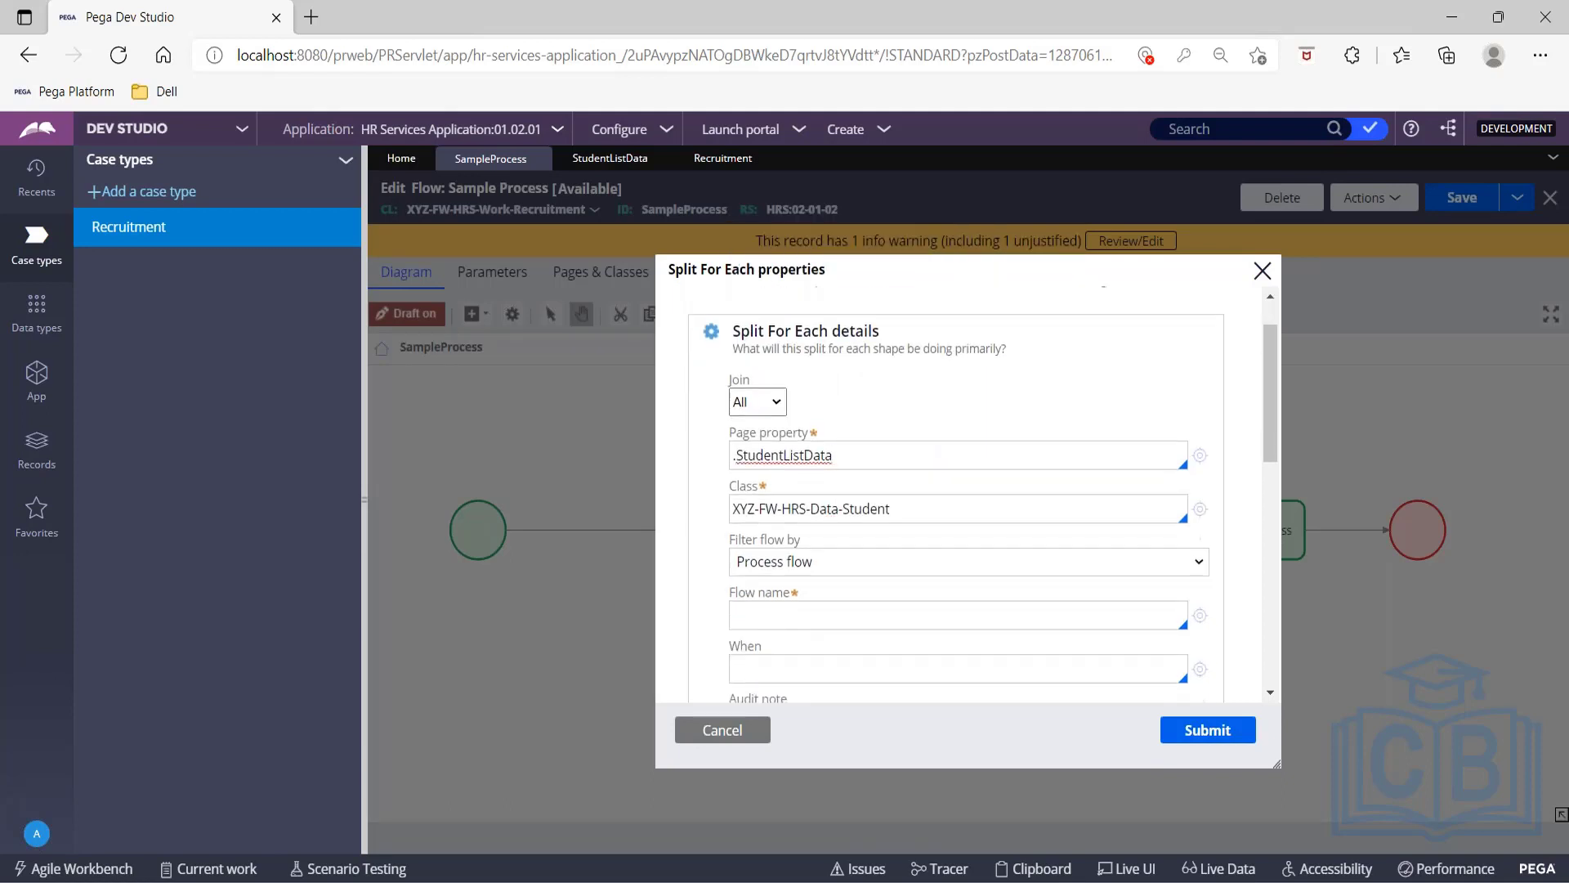
pyautogui.click(785, 556)
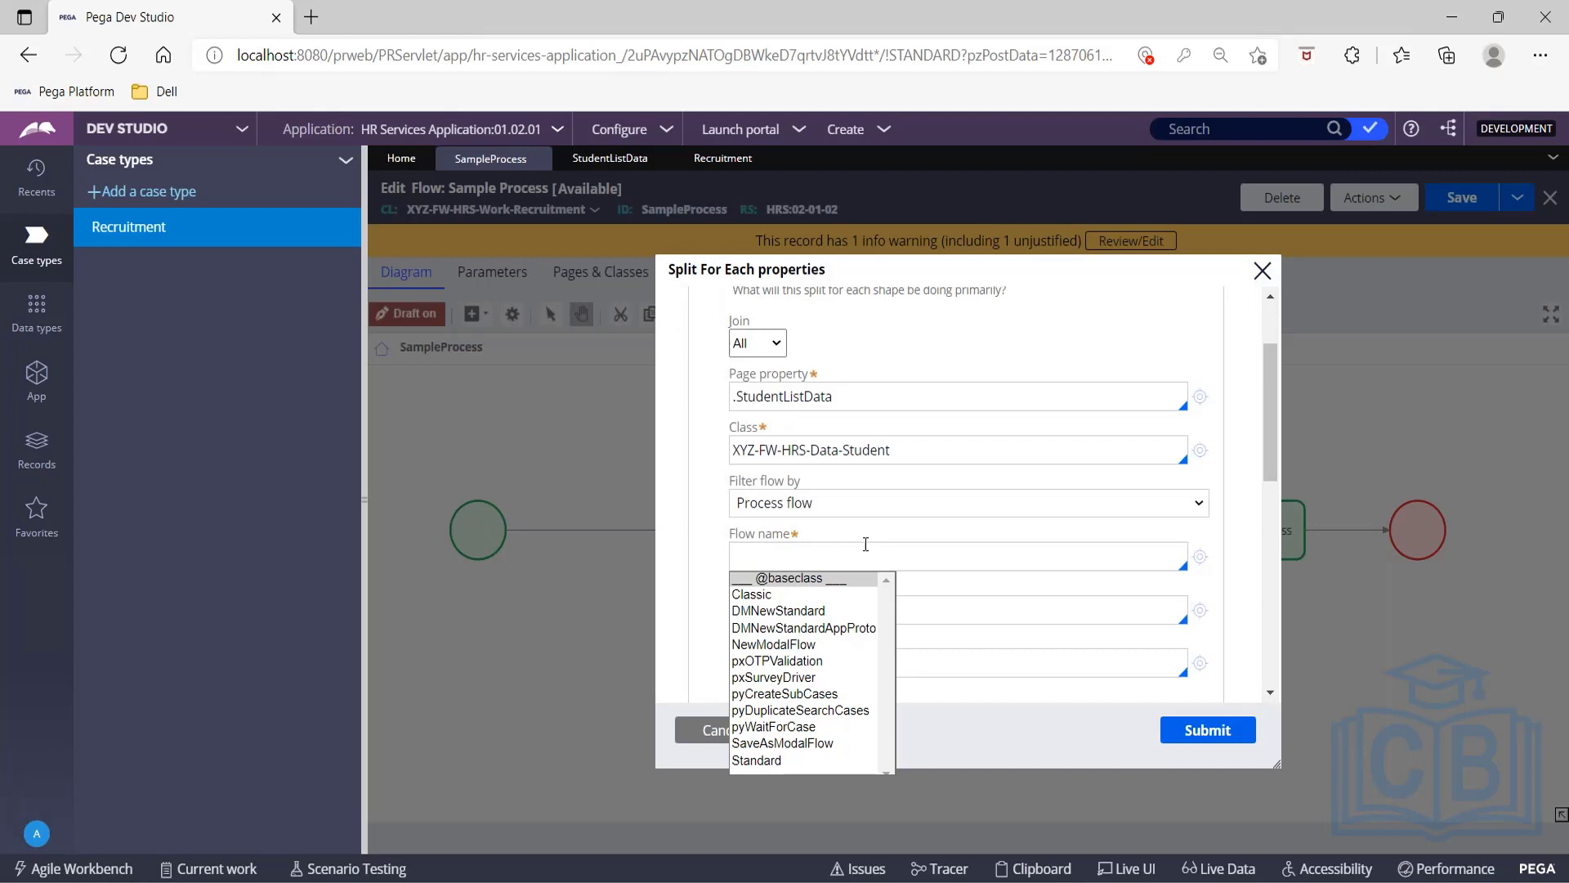
pyautogui.press('Escape')
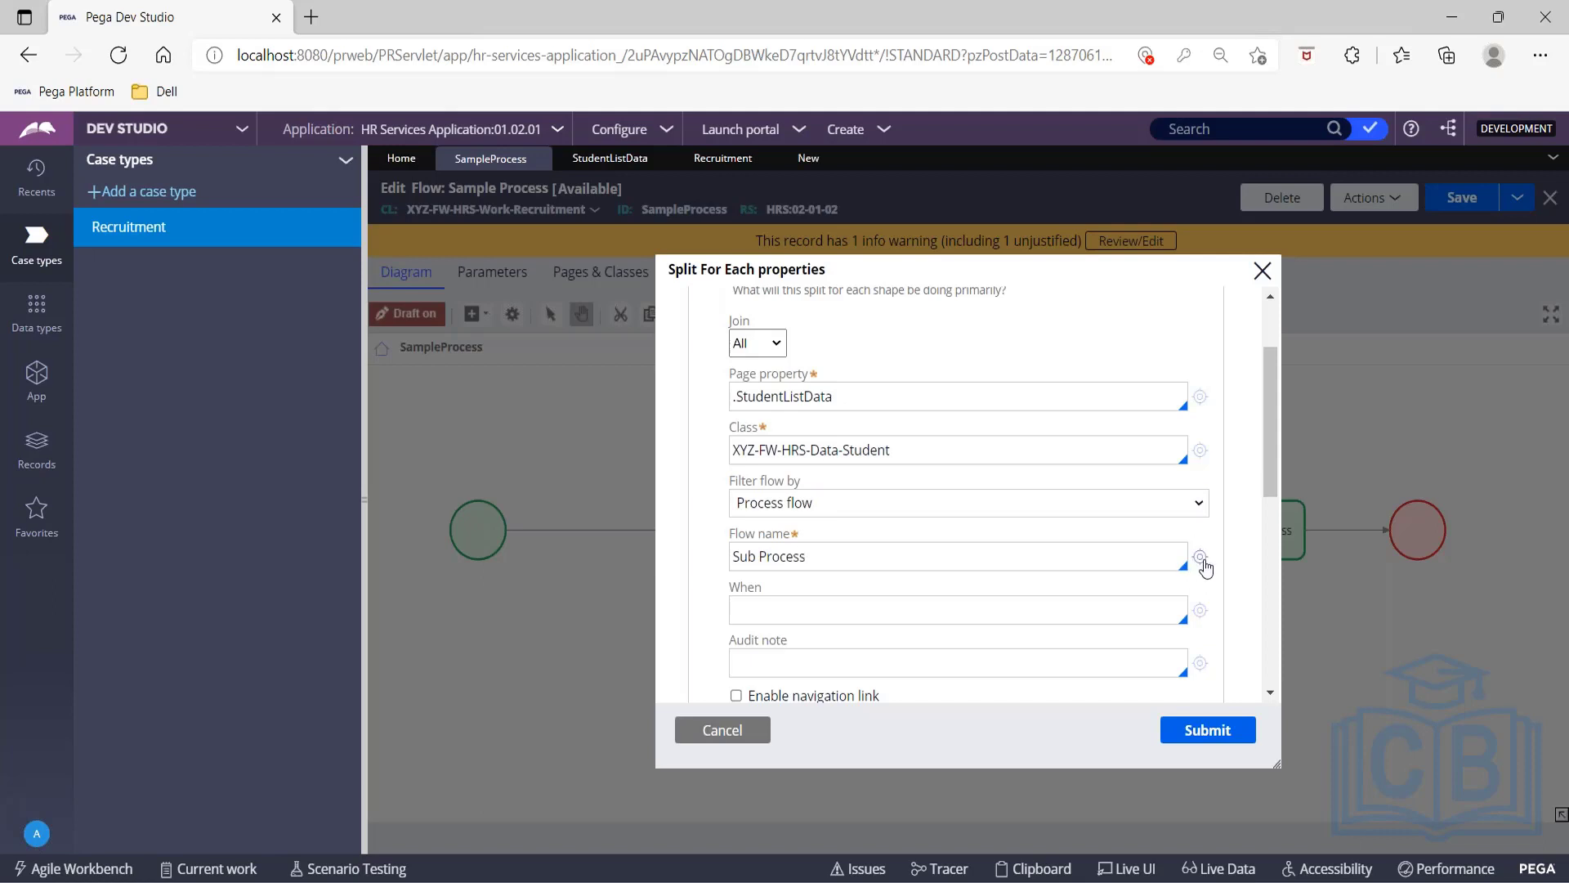
pyautogui.click(1202, 559)
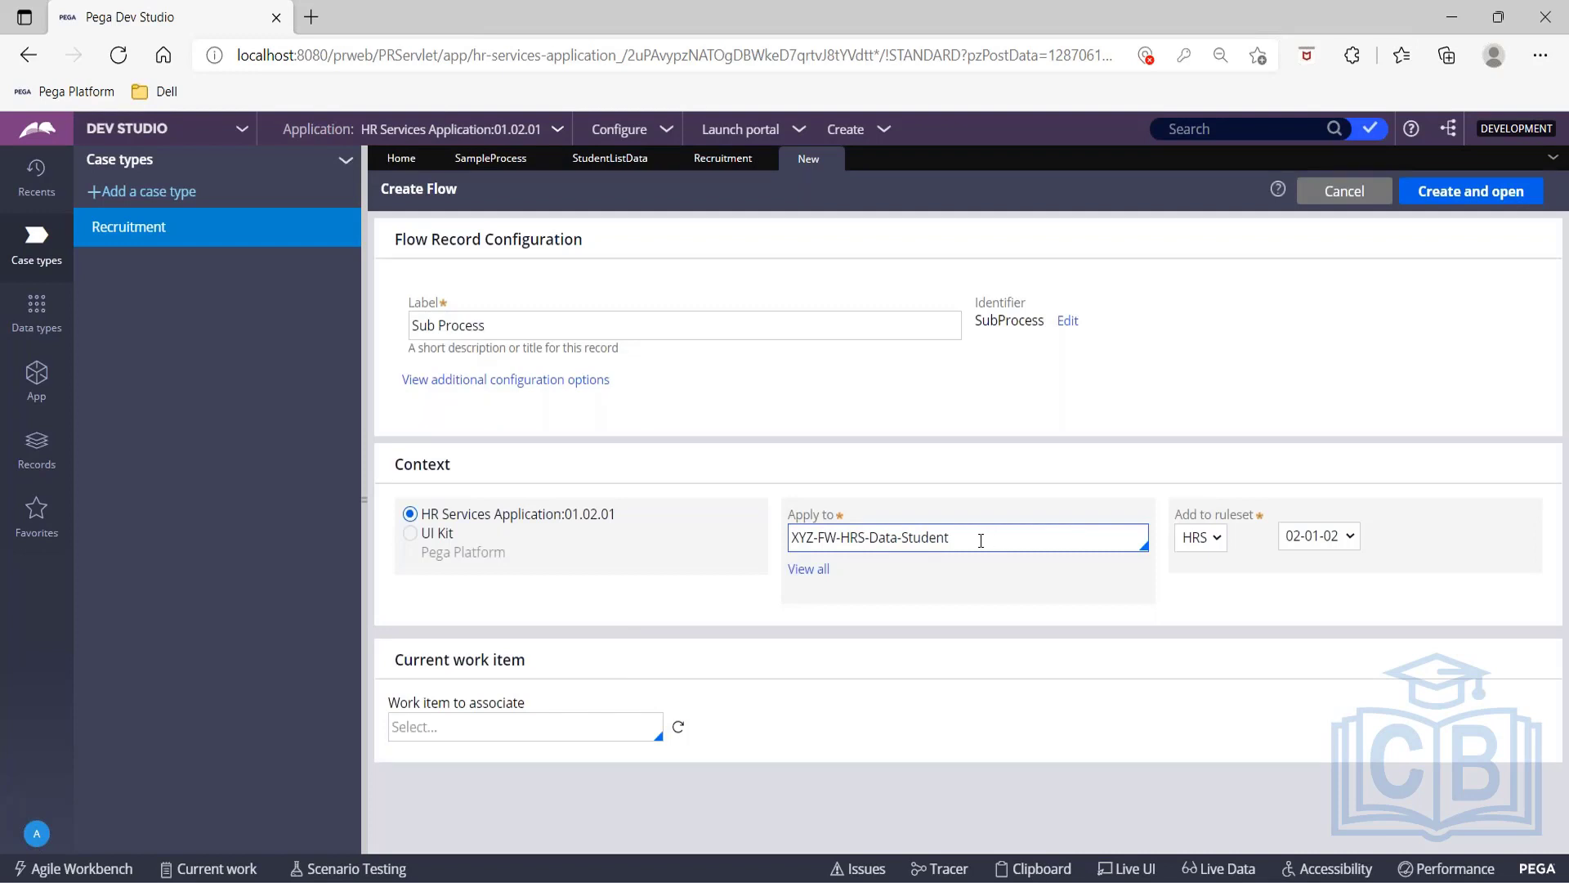
pyautogui.moveTo(981, 541); pyautogui.dragTo(744, 502)
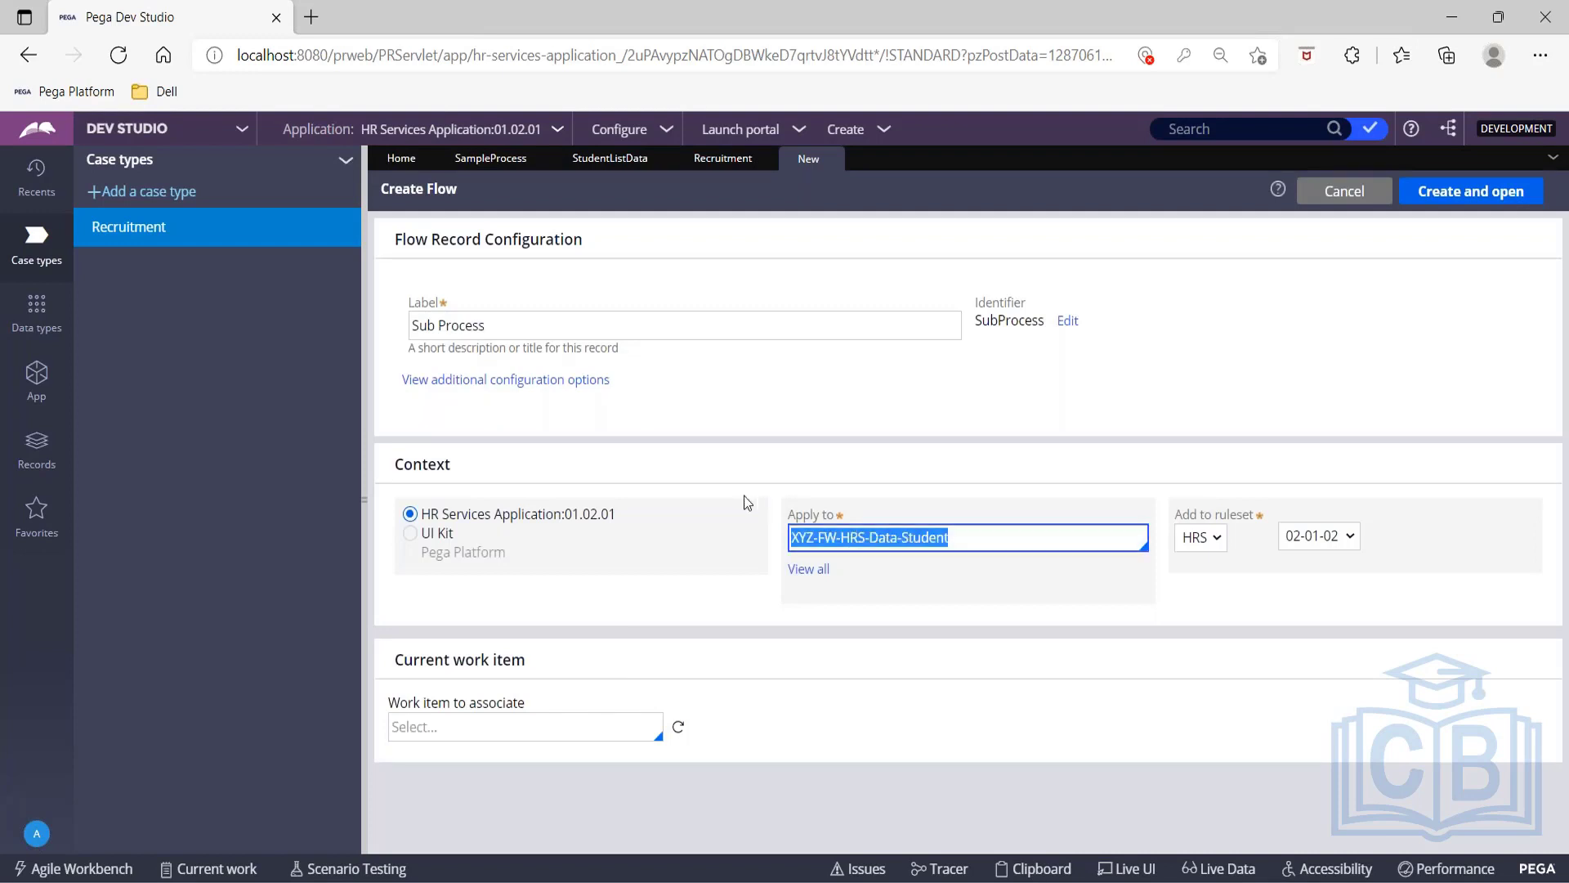
pyautogui.click(1452, 202)
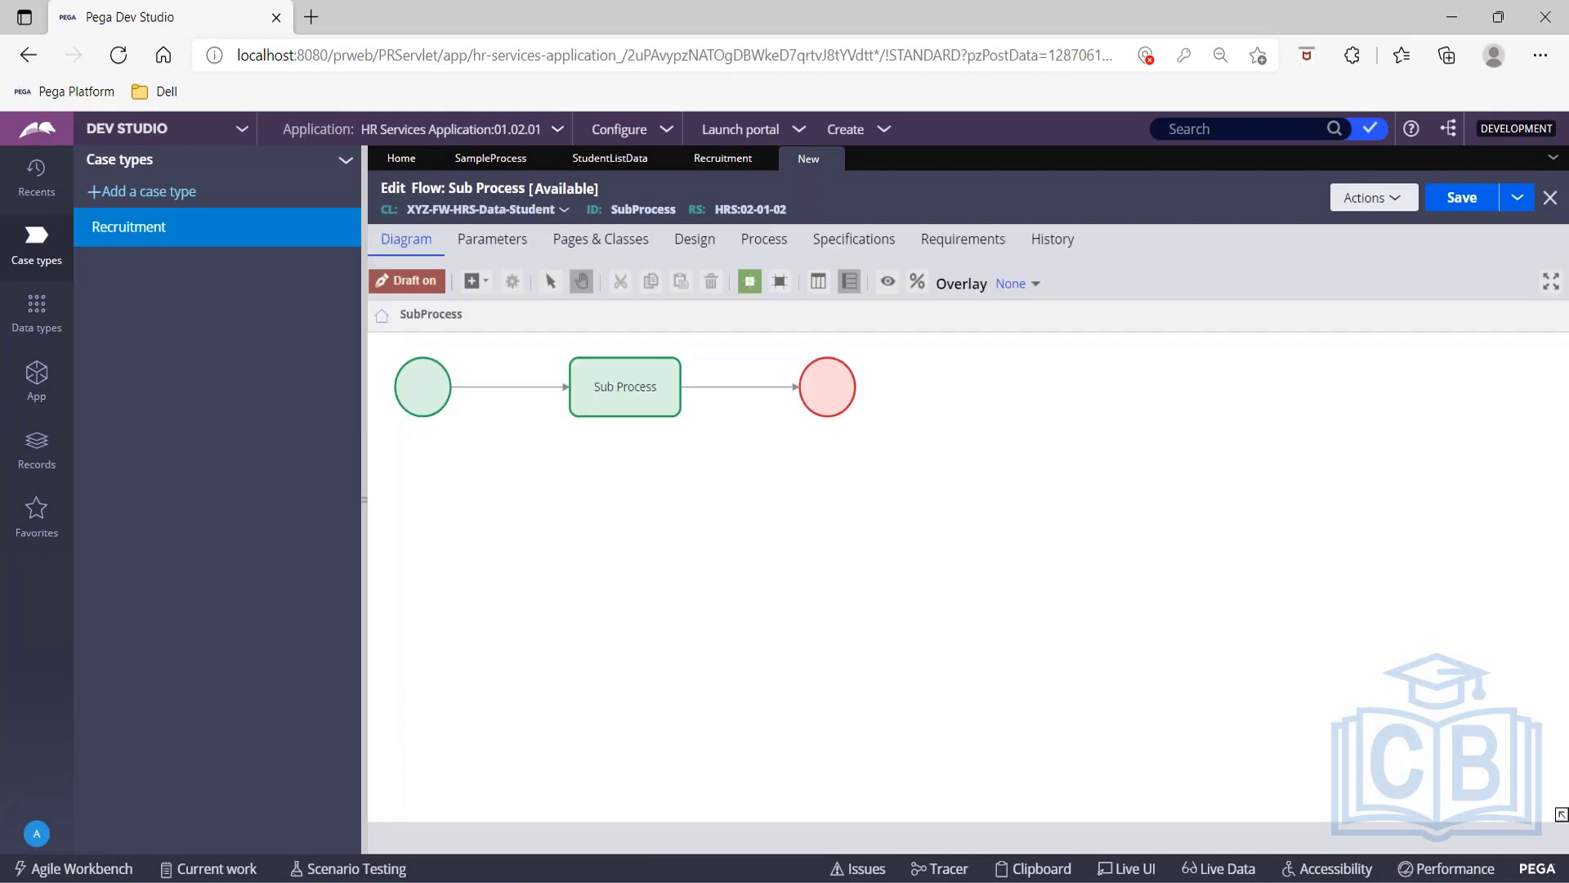
# Rename the assignment shape in the Sub Process flow to Sub Process Assignment and save the flow.
pyautogui.click(625, 376)
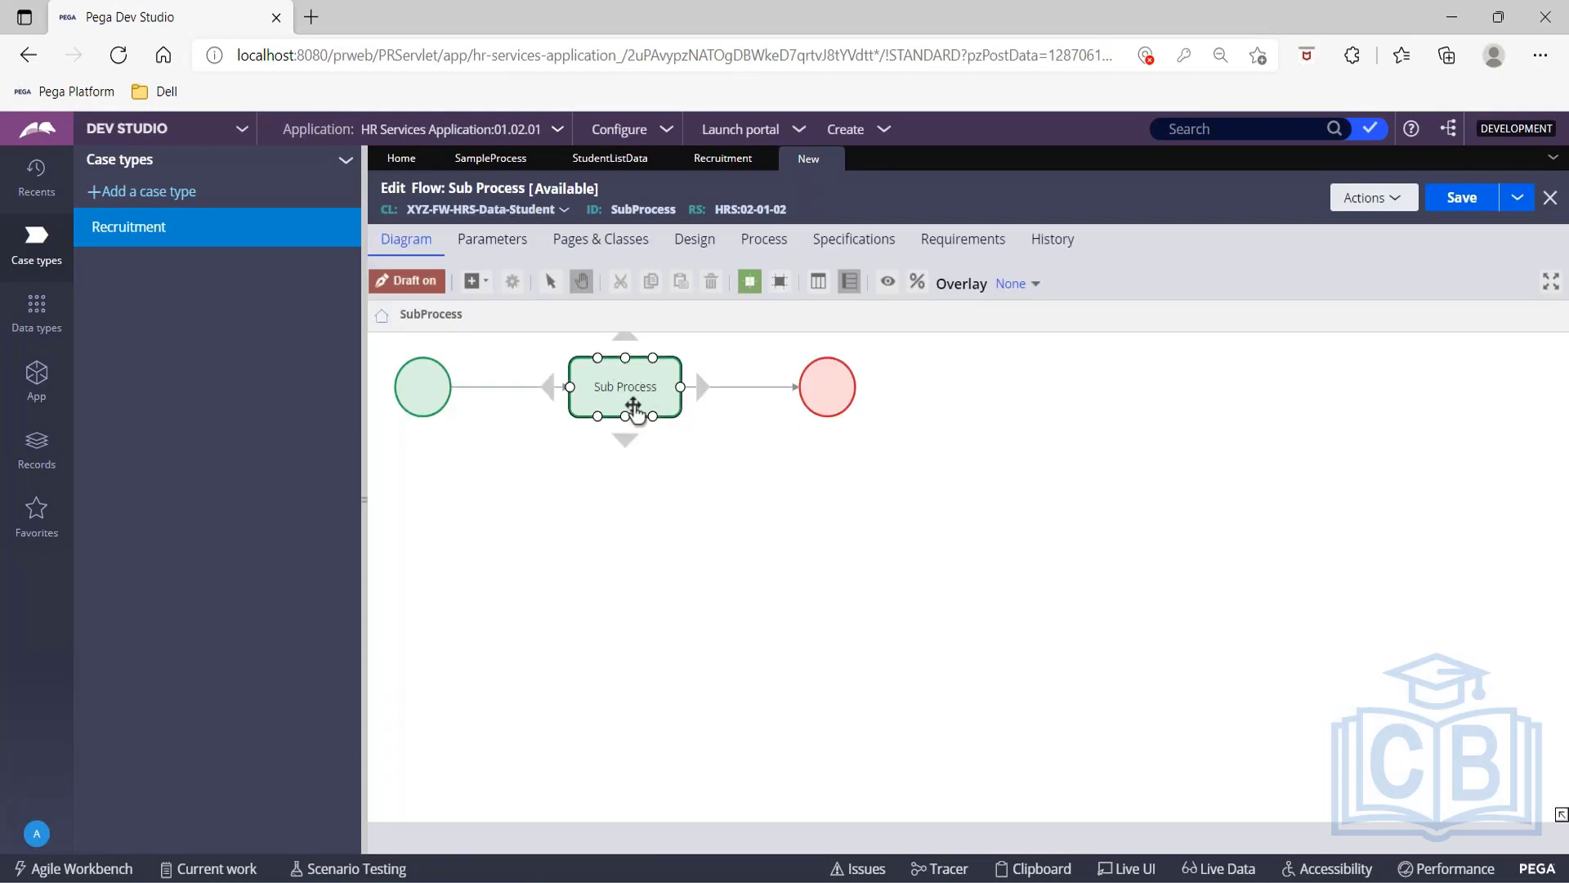
pyautogui.doubleClick(627, 393)
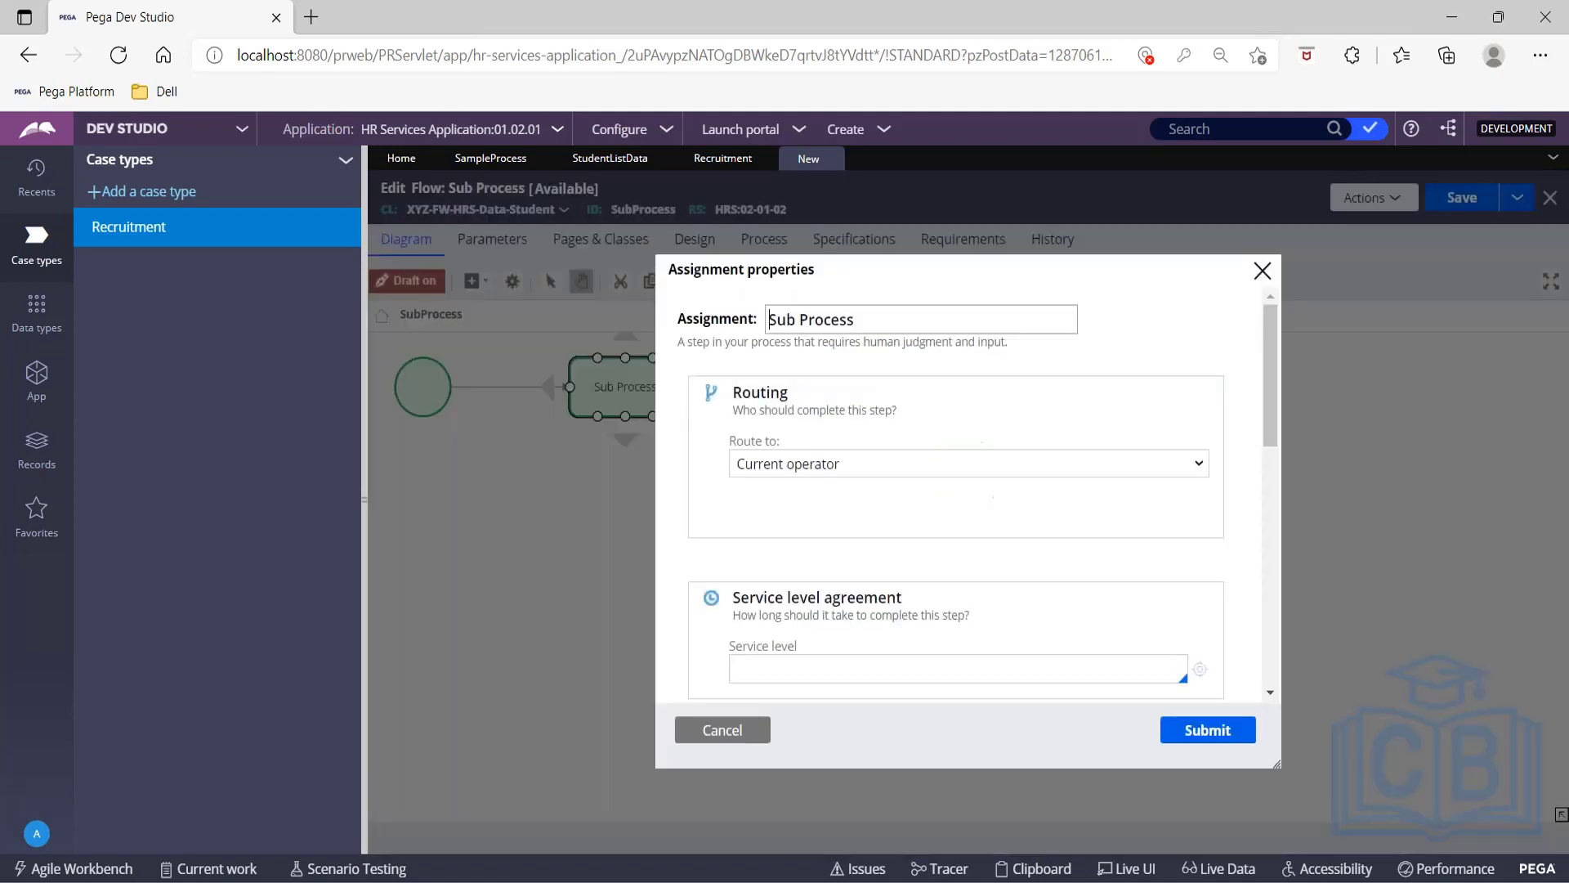
pyautogui.click(1263, 271)
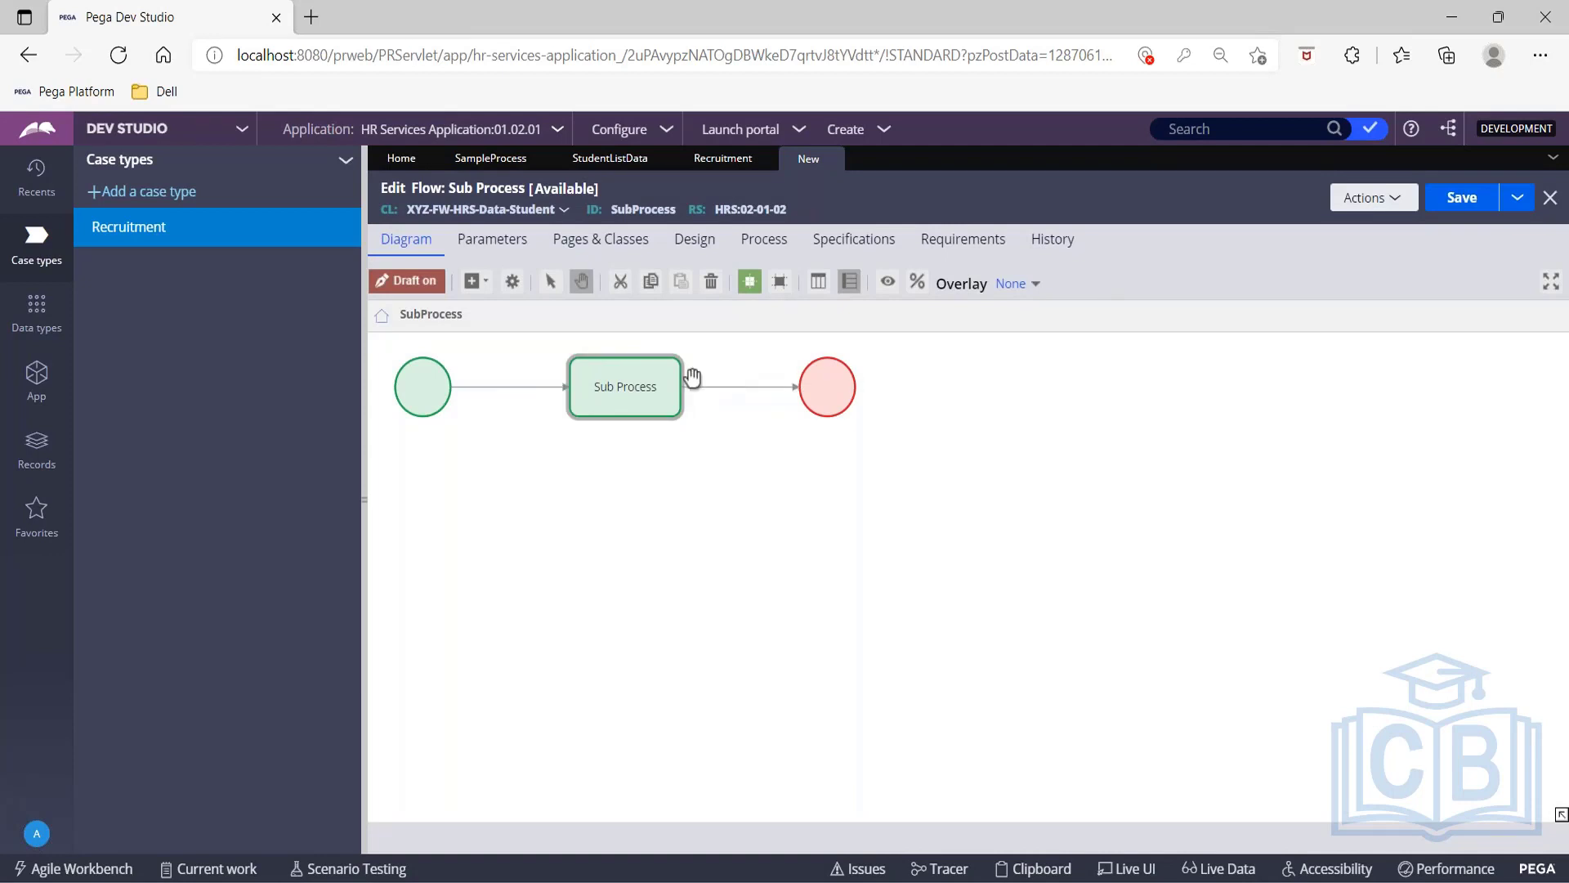
pyautogui.doubleClick(645, 395)
pyautogui.click(656, 388)
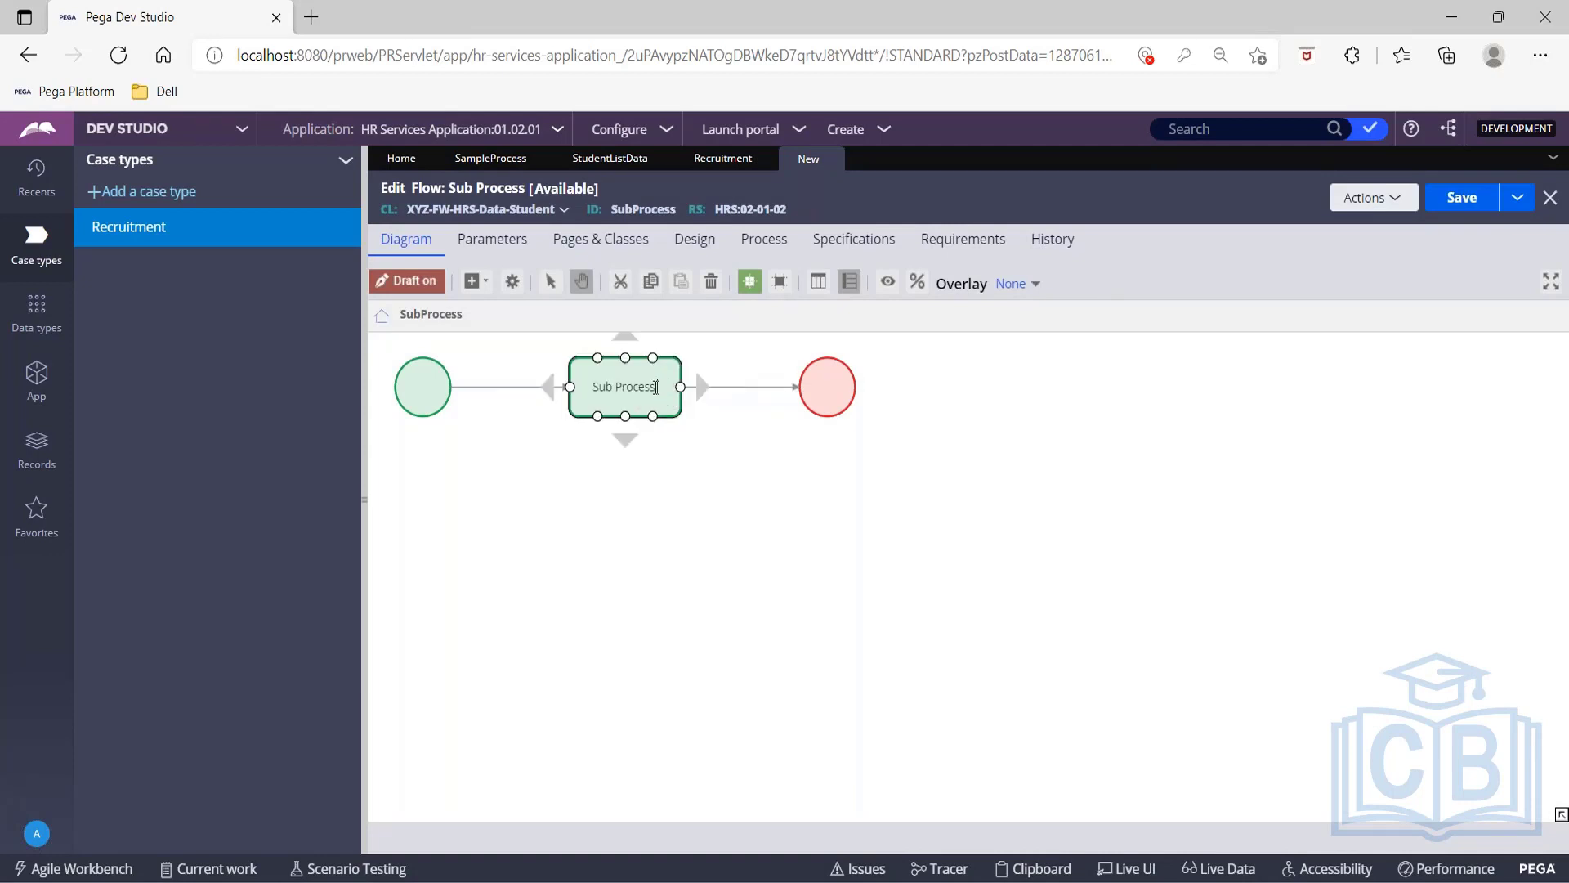
pyautogui.write('Assignment')
pyautogui.click(819, 592)
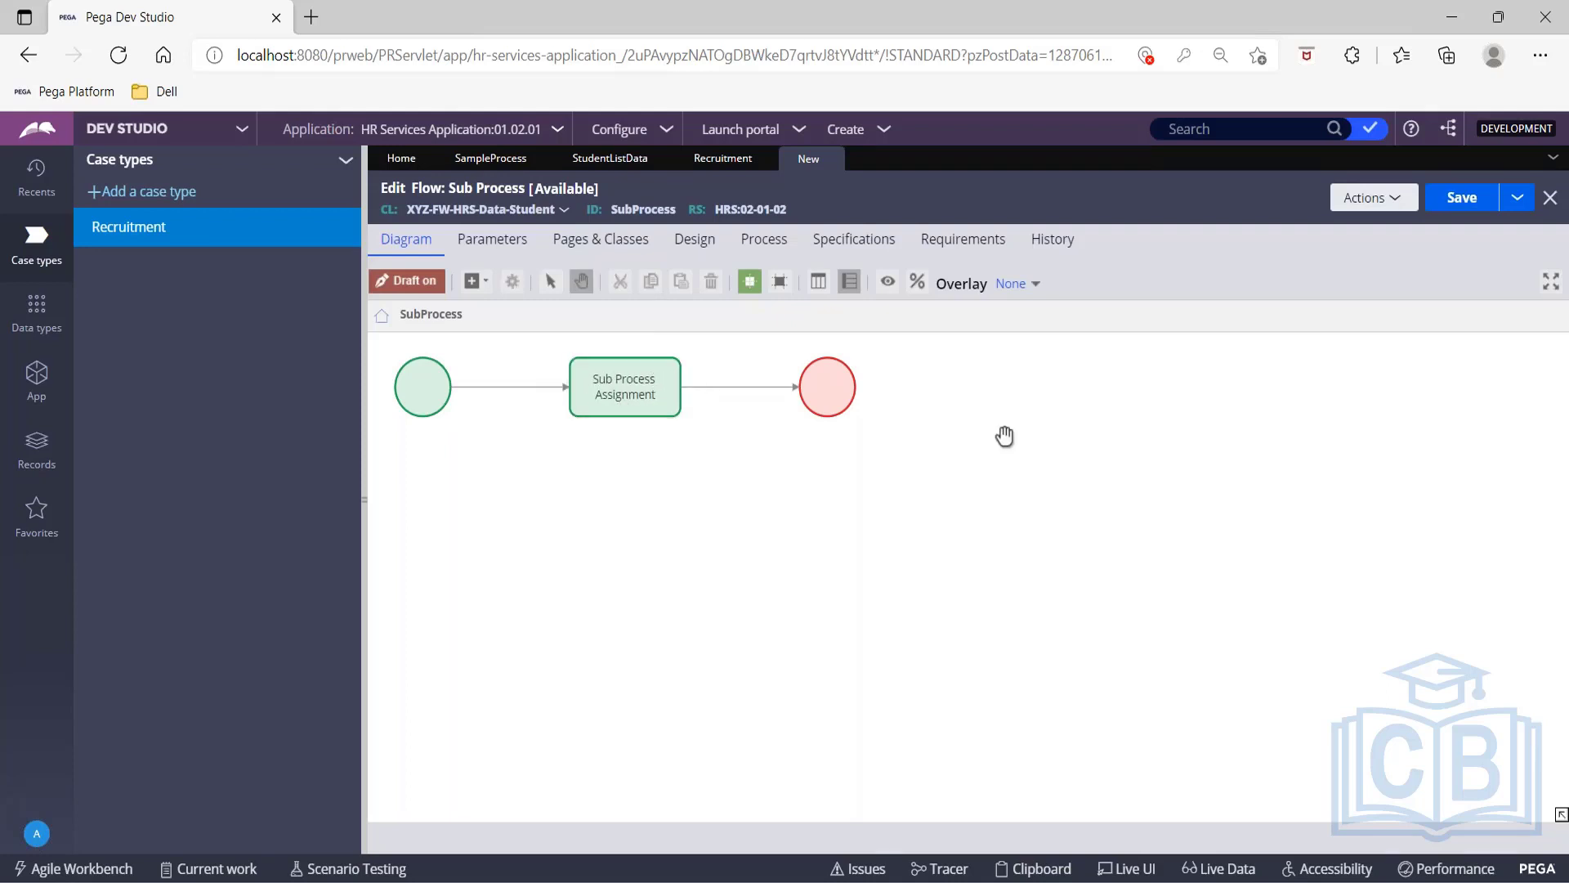
pyautogui.click(1452, 206)
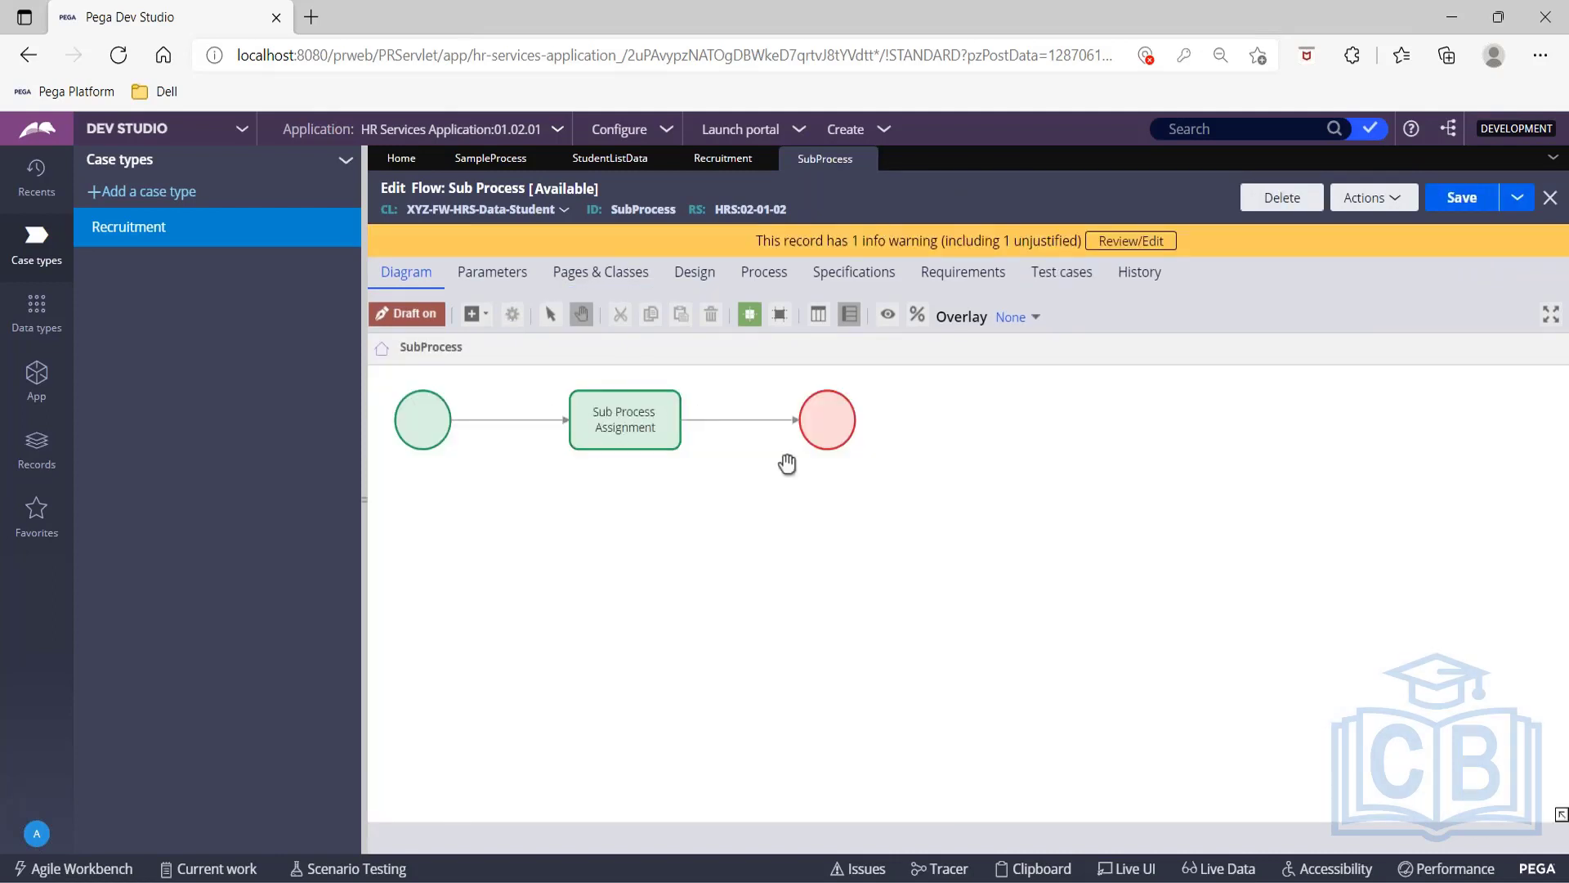
# Return to the Sample Process flow and select SubProcess as the flow name for the Split For Each shape.
pyautogui.click(500, 159)
pyautogui.moveTo(832, 396); pyautogui.dragTo(814, 396)
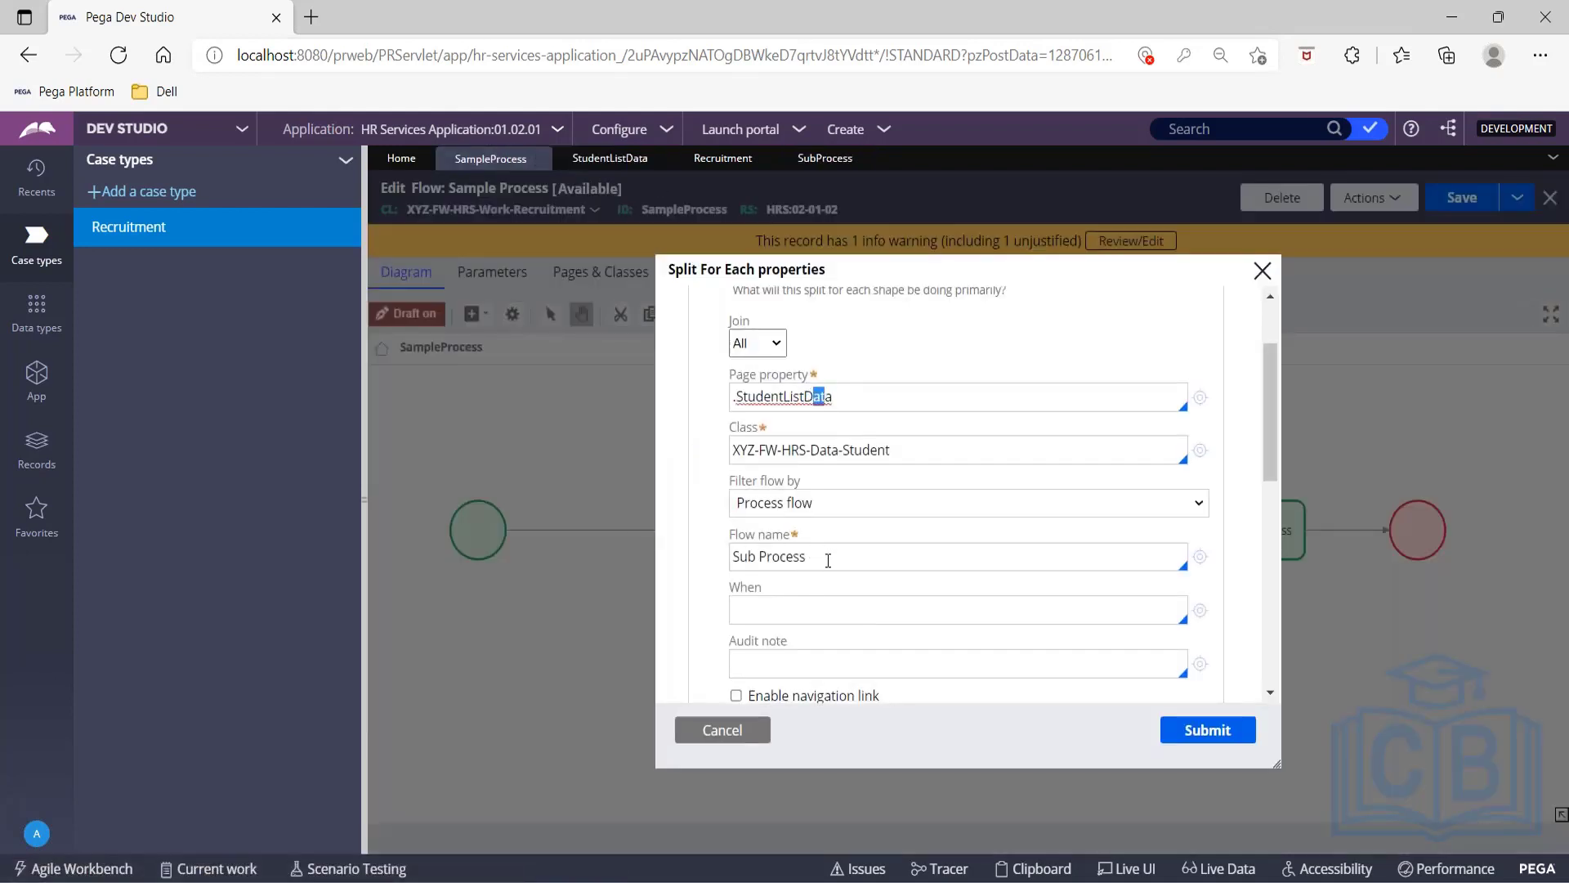
pyautogui.click(828, 560)
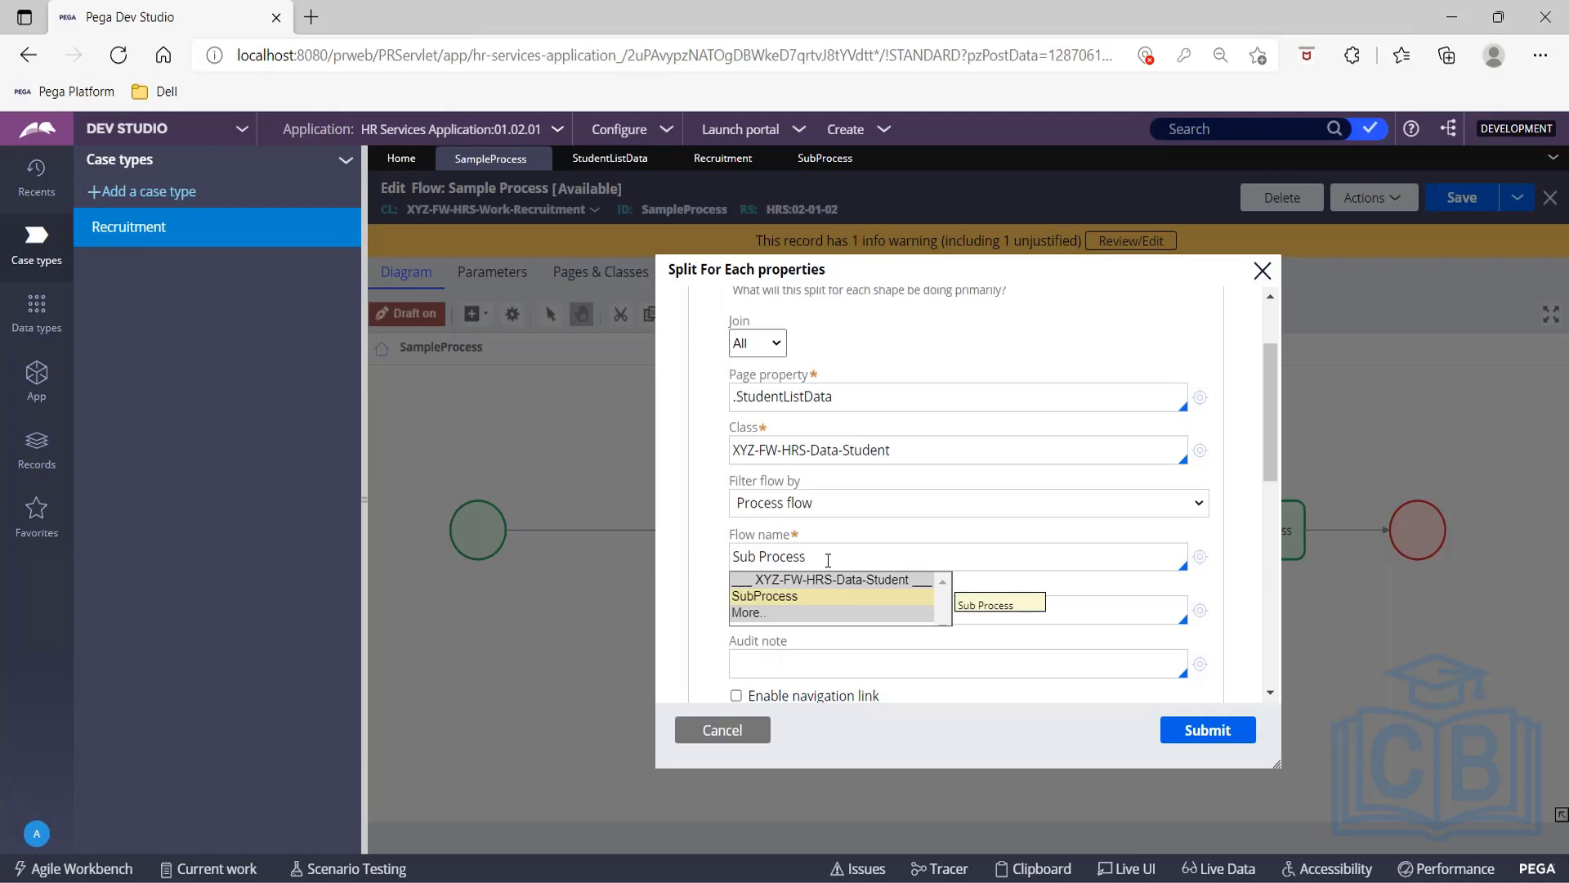
pyautogui.click(814, 596)
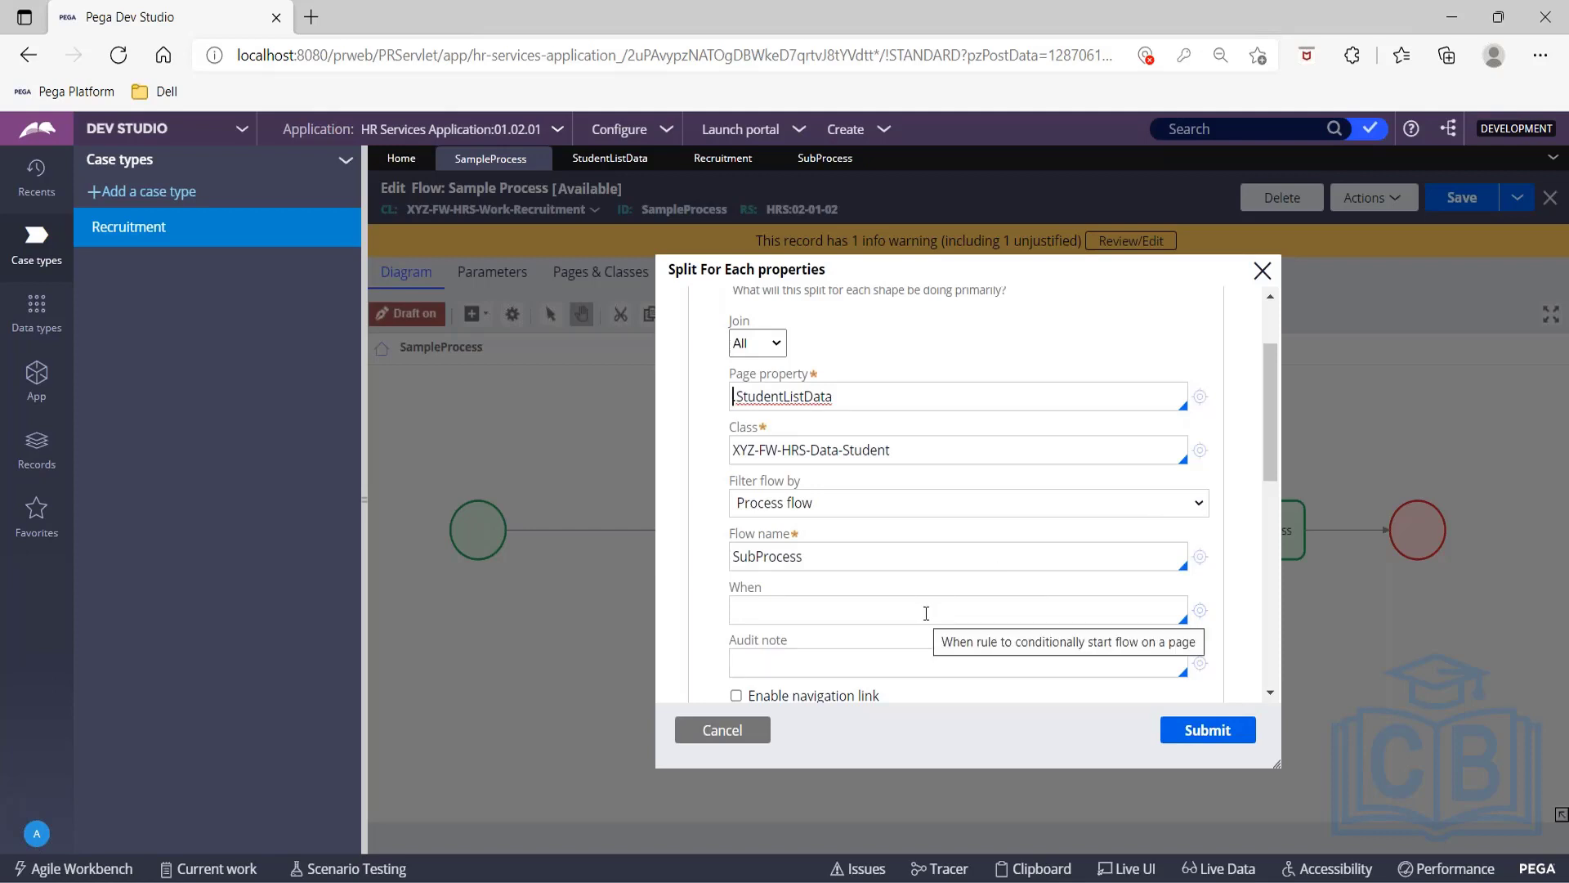
# Examine the join options of the Split For Each shape and set the join to Any.
pyautogui.scroll(2, 889, 425)
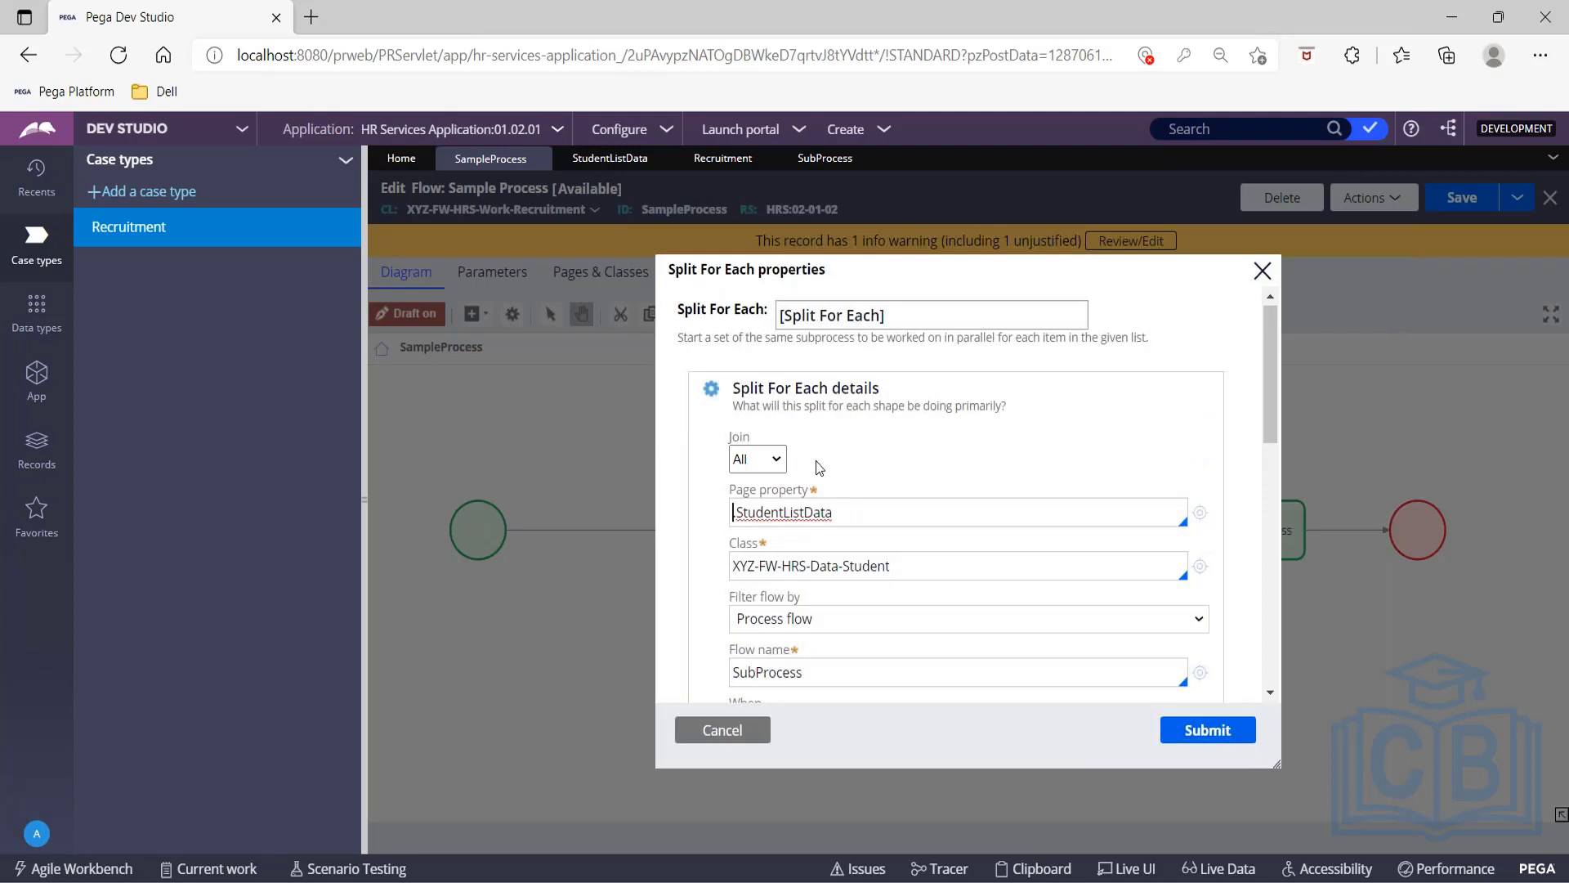
pyautogui.click(774, 462)
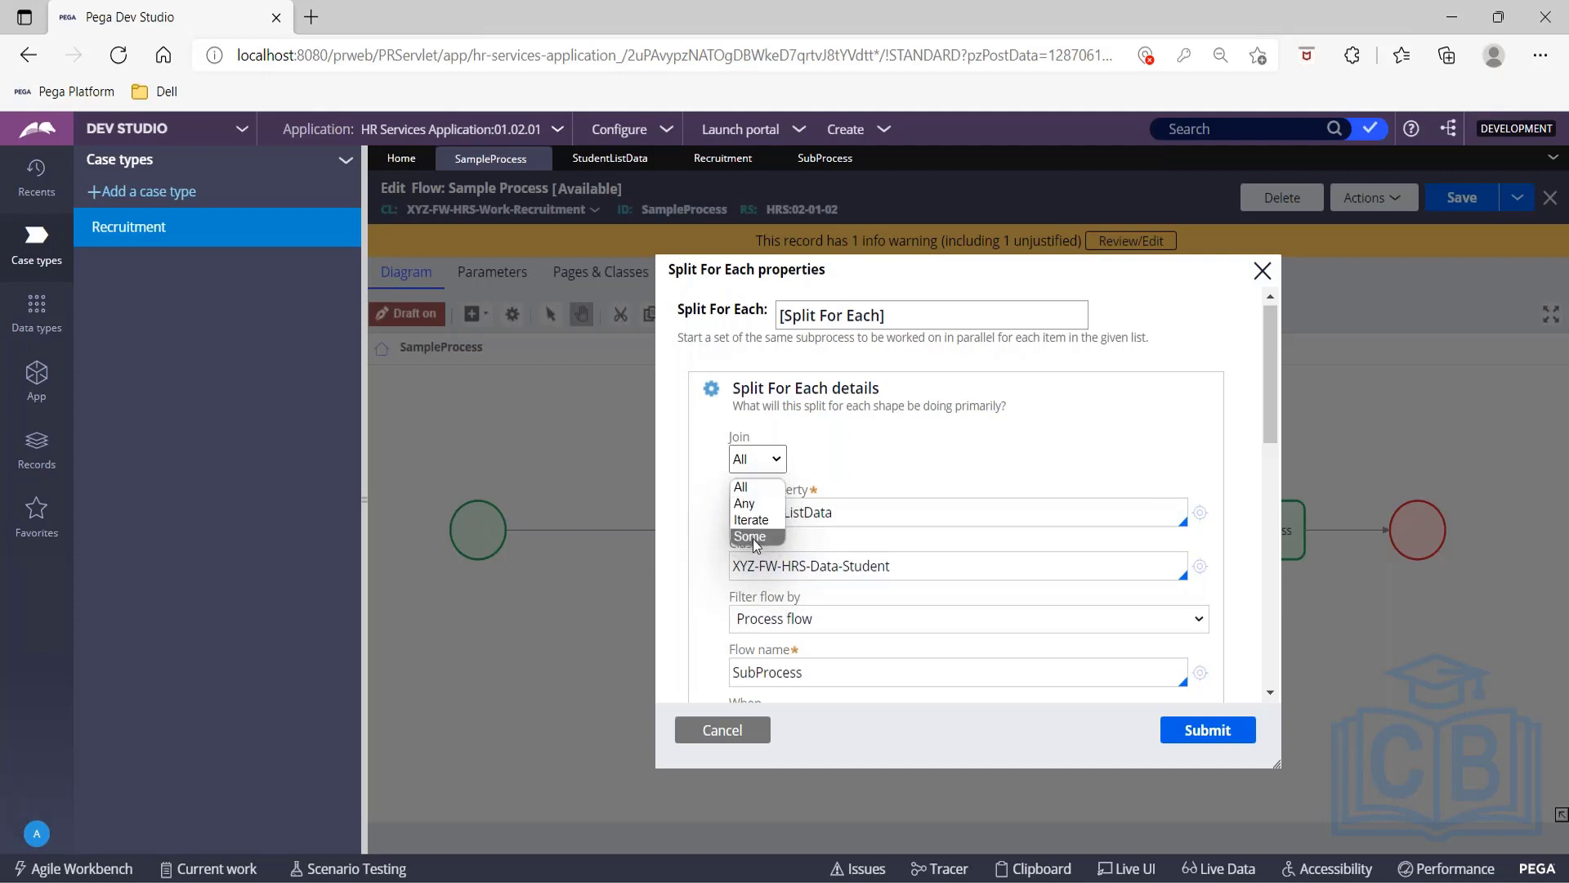
pyautogui.click(945, 452)
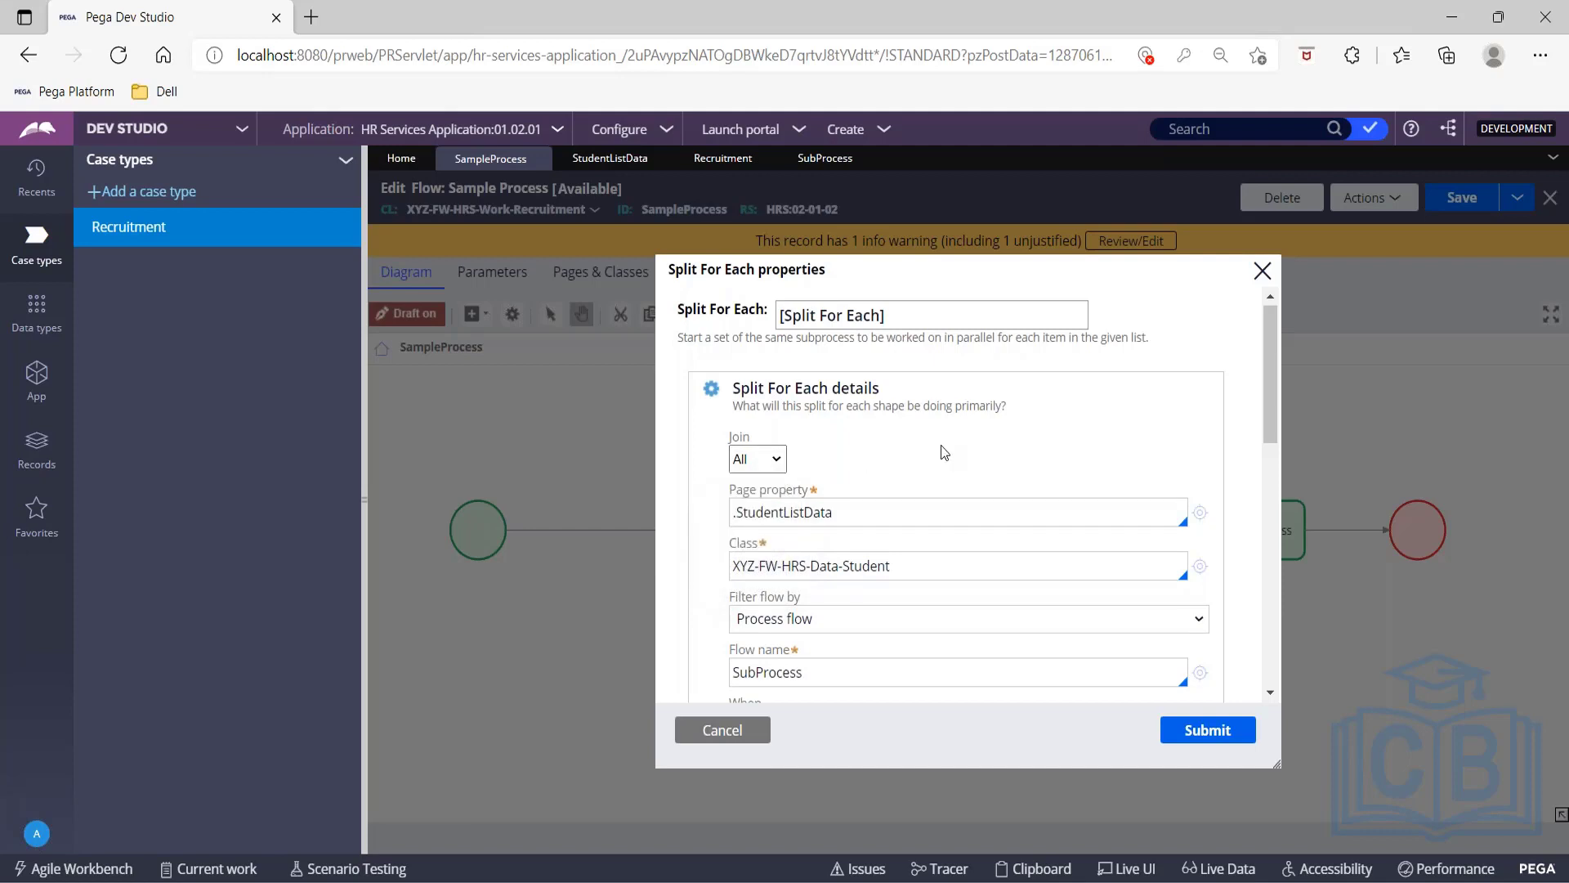
pyautogui.moveTo(850, 510); pyautogui.dragTo(684, 486)
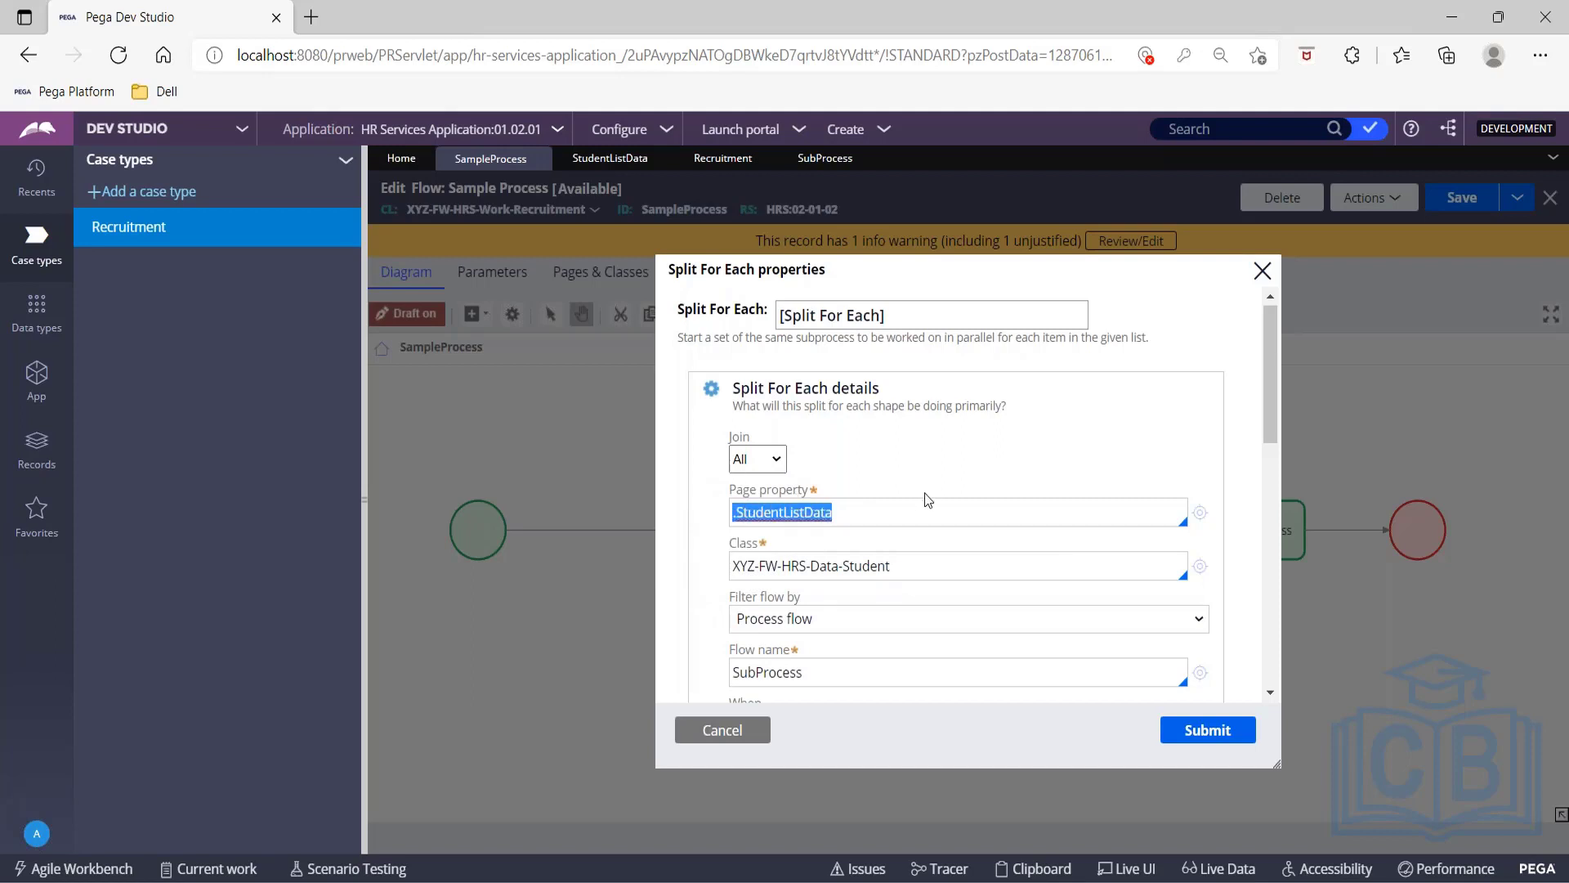
pyautogui.click(760, 459)
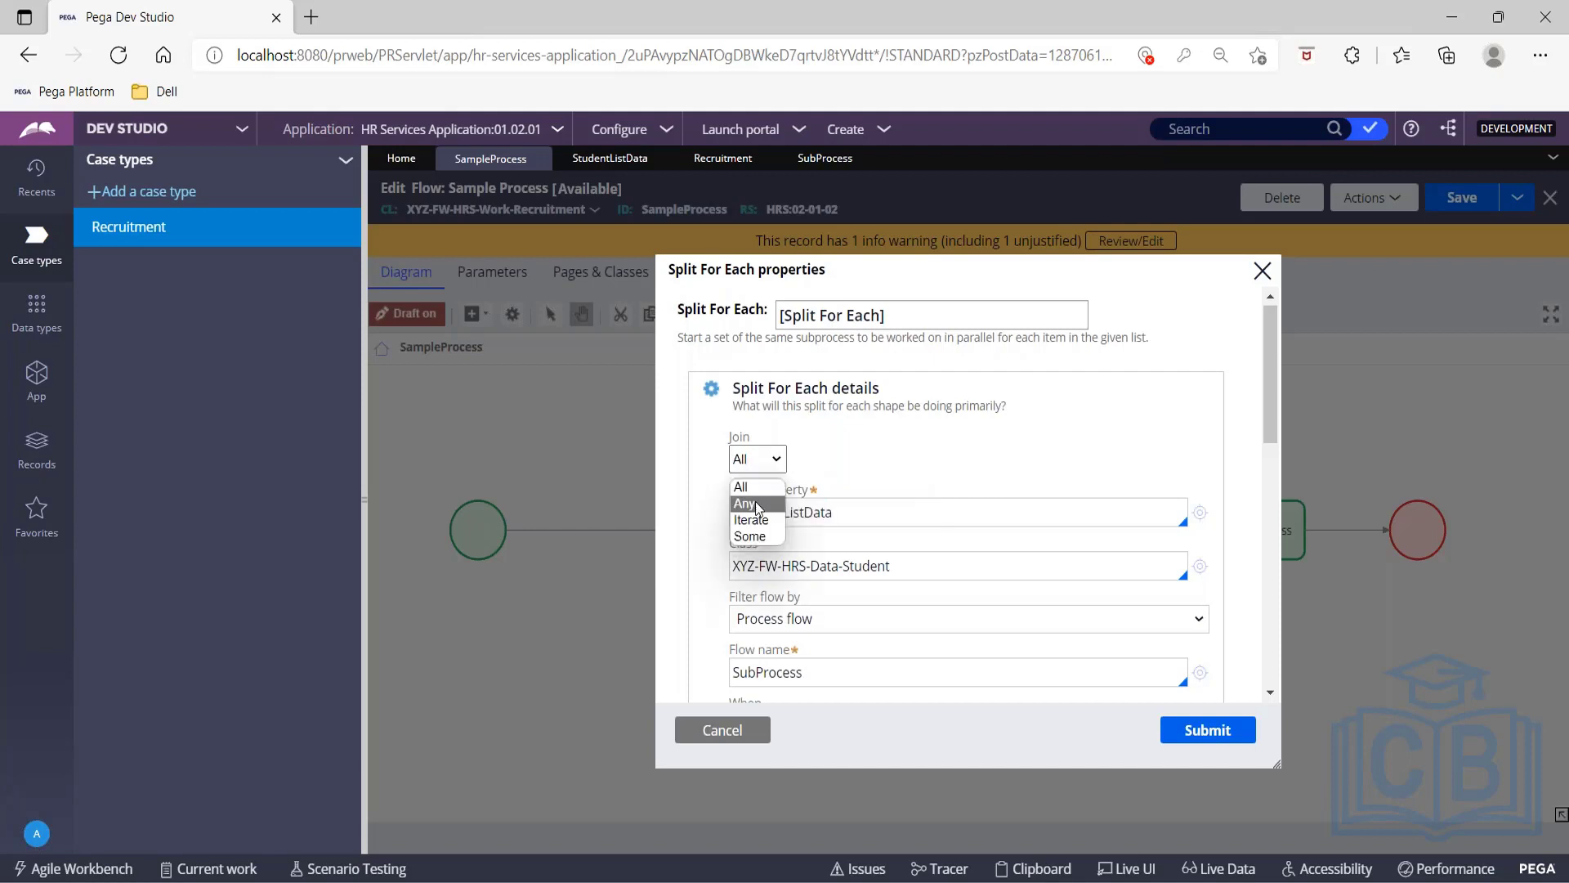
pyautogui.click(758, 506)
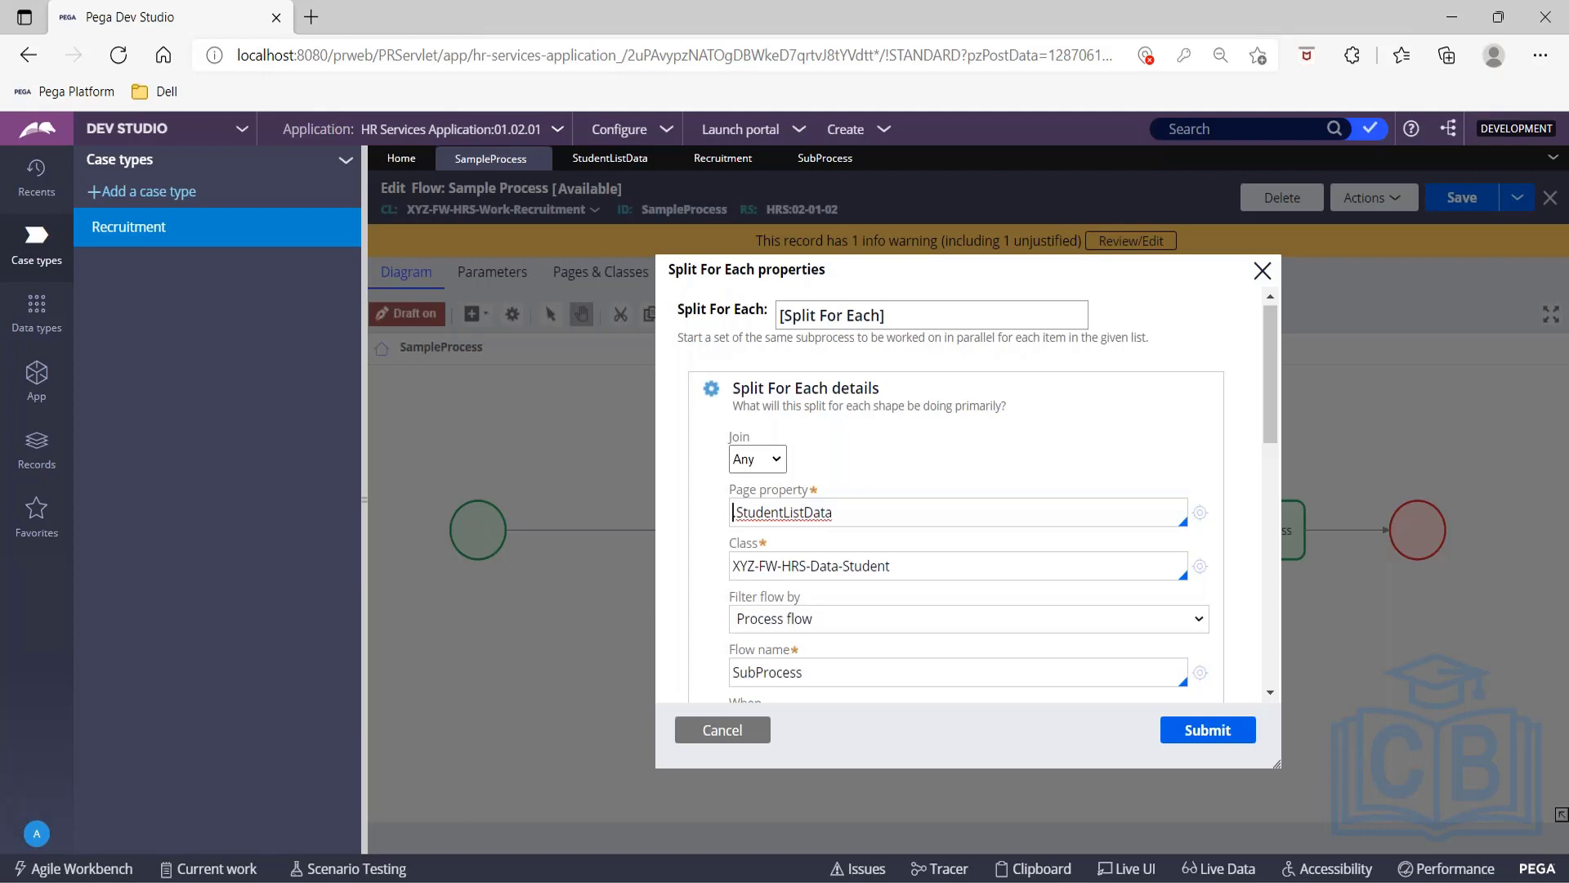
# Set the Split For Each join to Some and its exit iteration to On count.
pyautogui.click(768, 459)
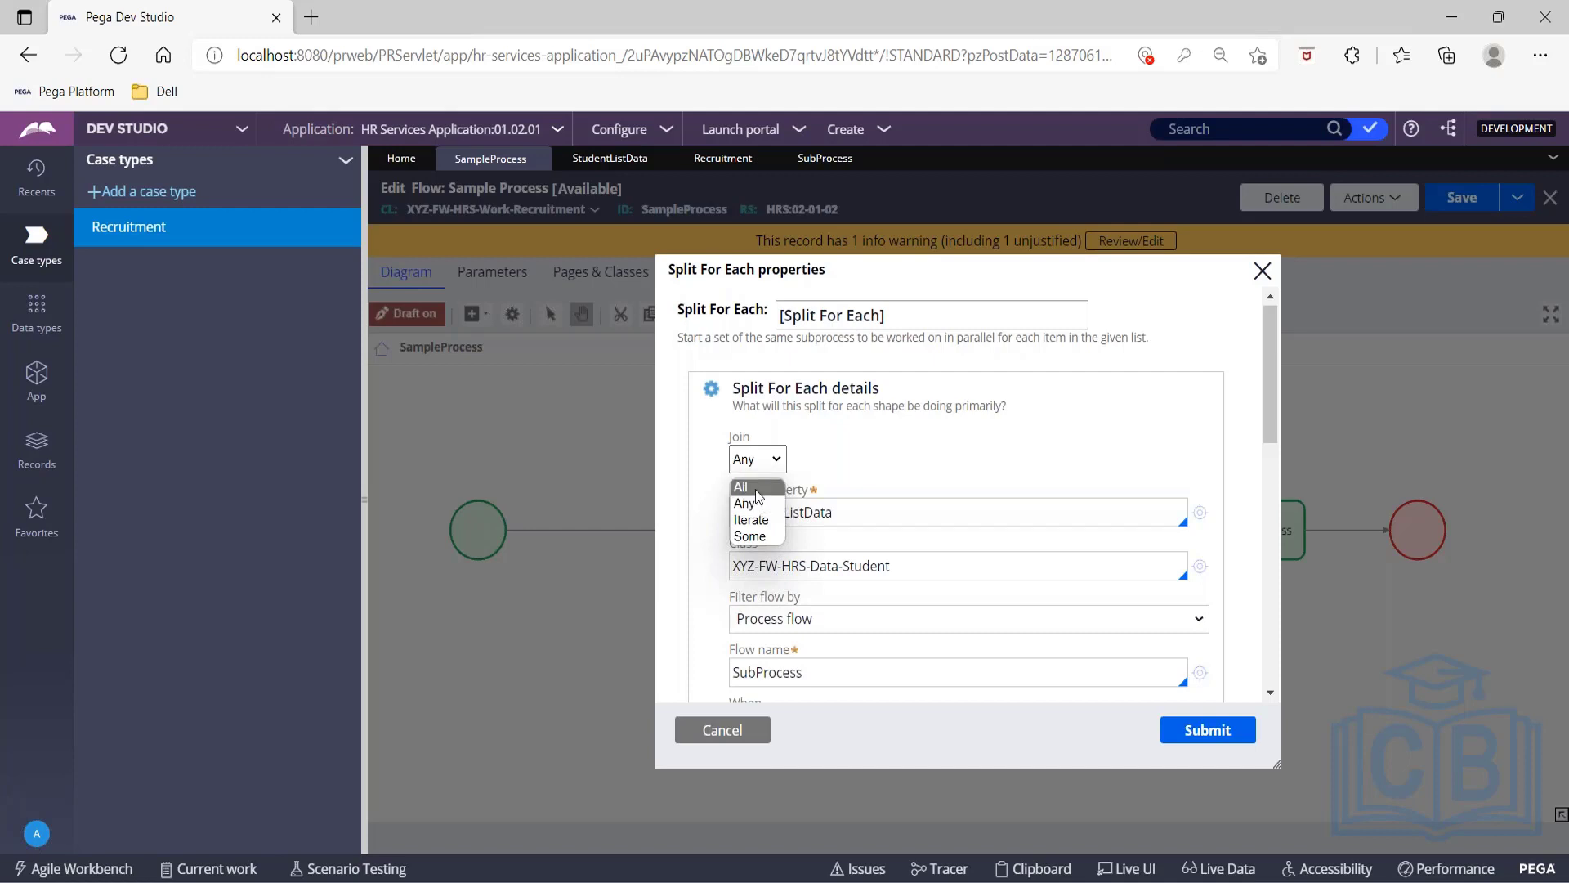
pyautogui.click(748, 535)
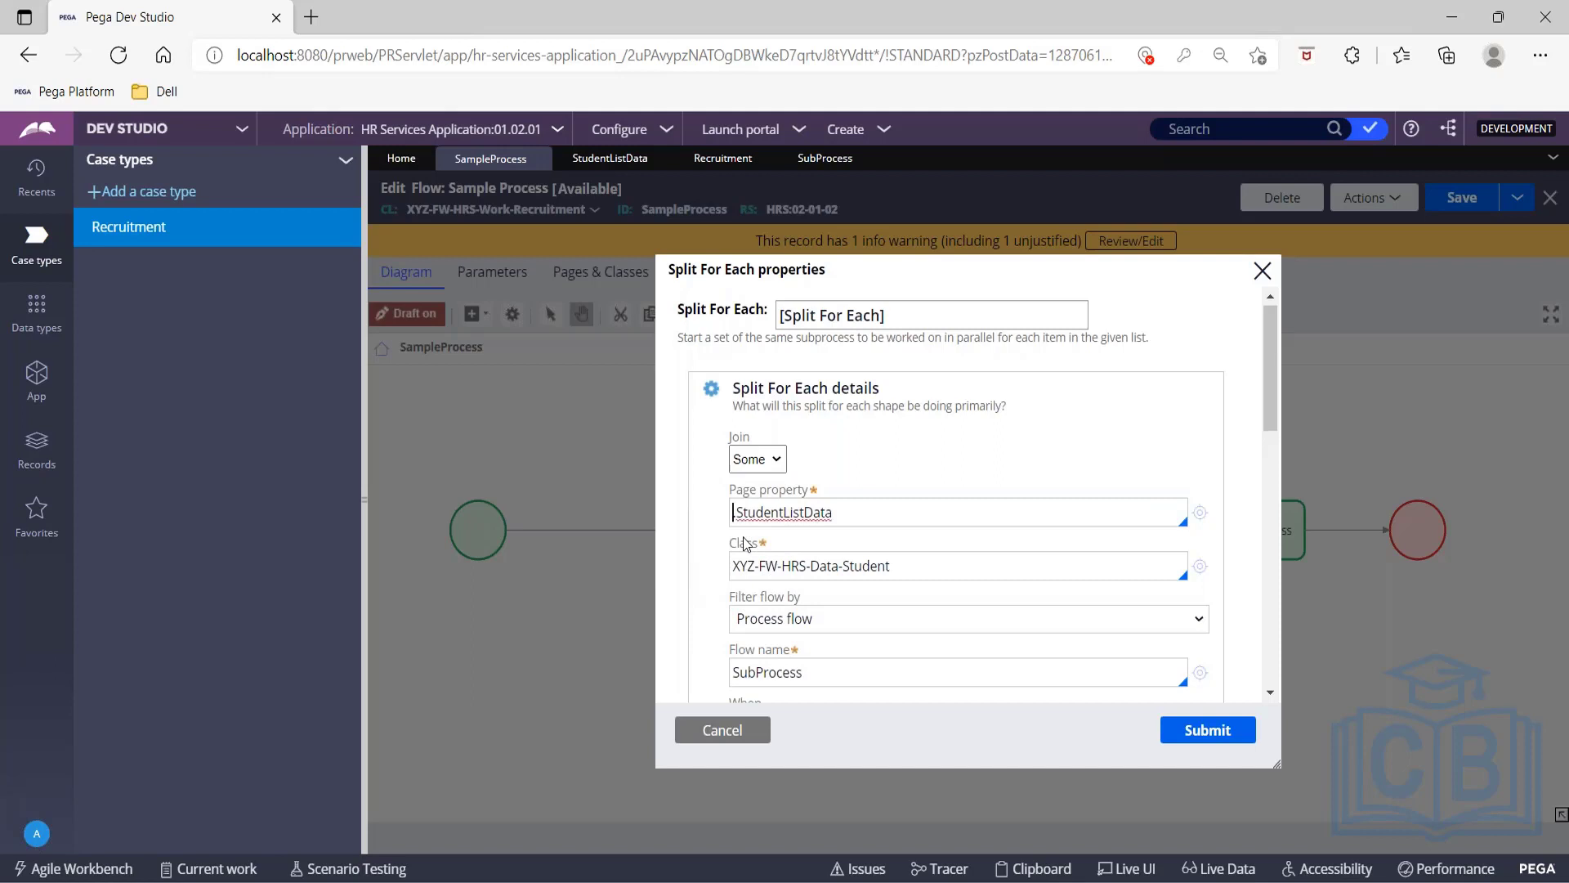
pyautogui.scroll(-2, 1035, 482)
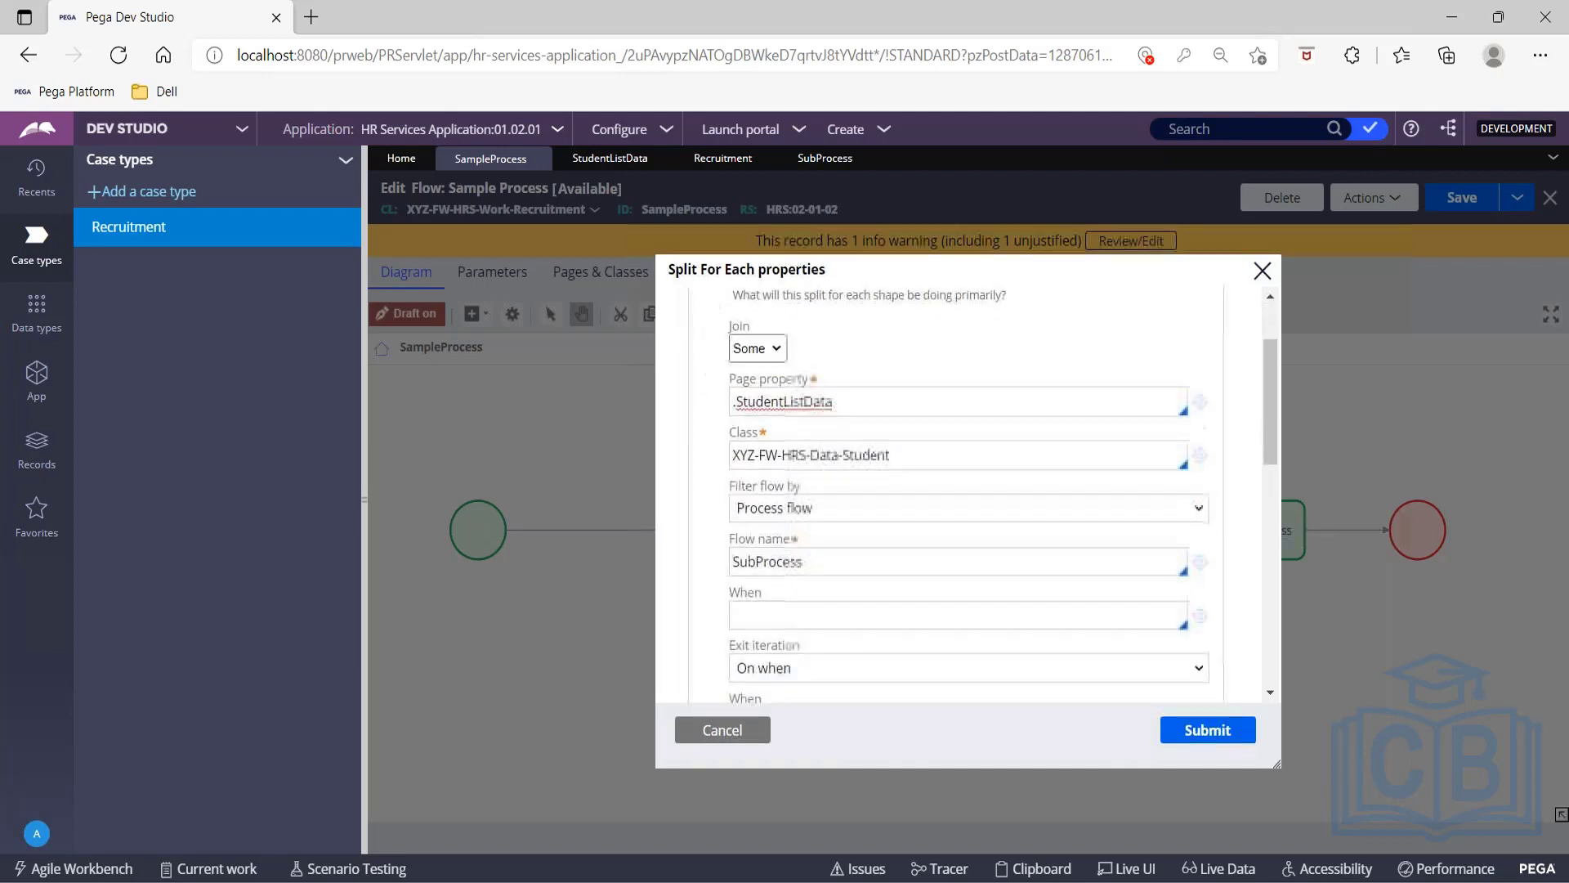
pyautogui.scroll(-5, 1035, 479)
pyautogui.click(748, 403)
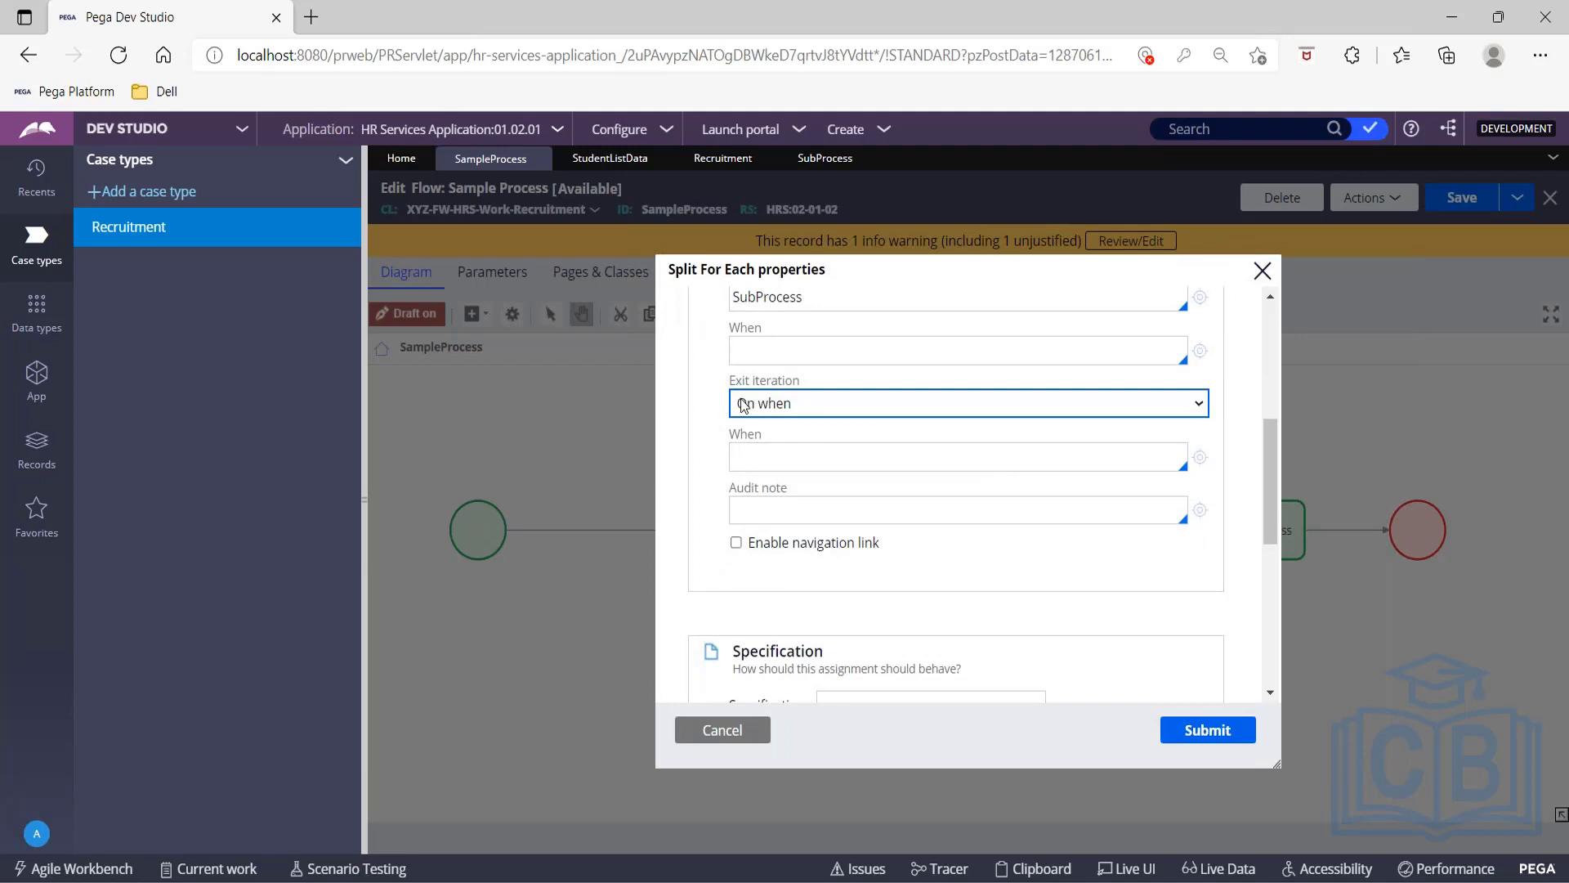
pyautogui.click(769, 451)
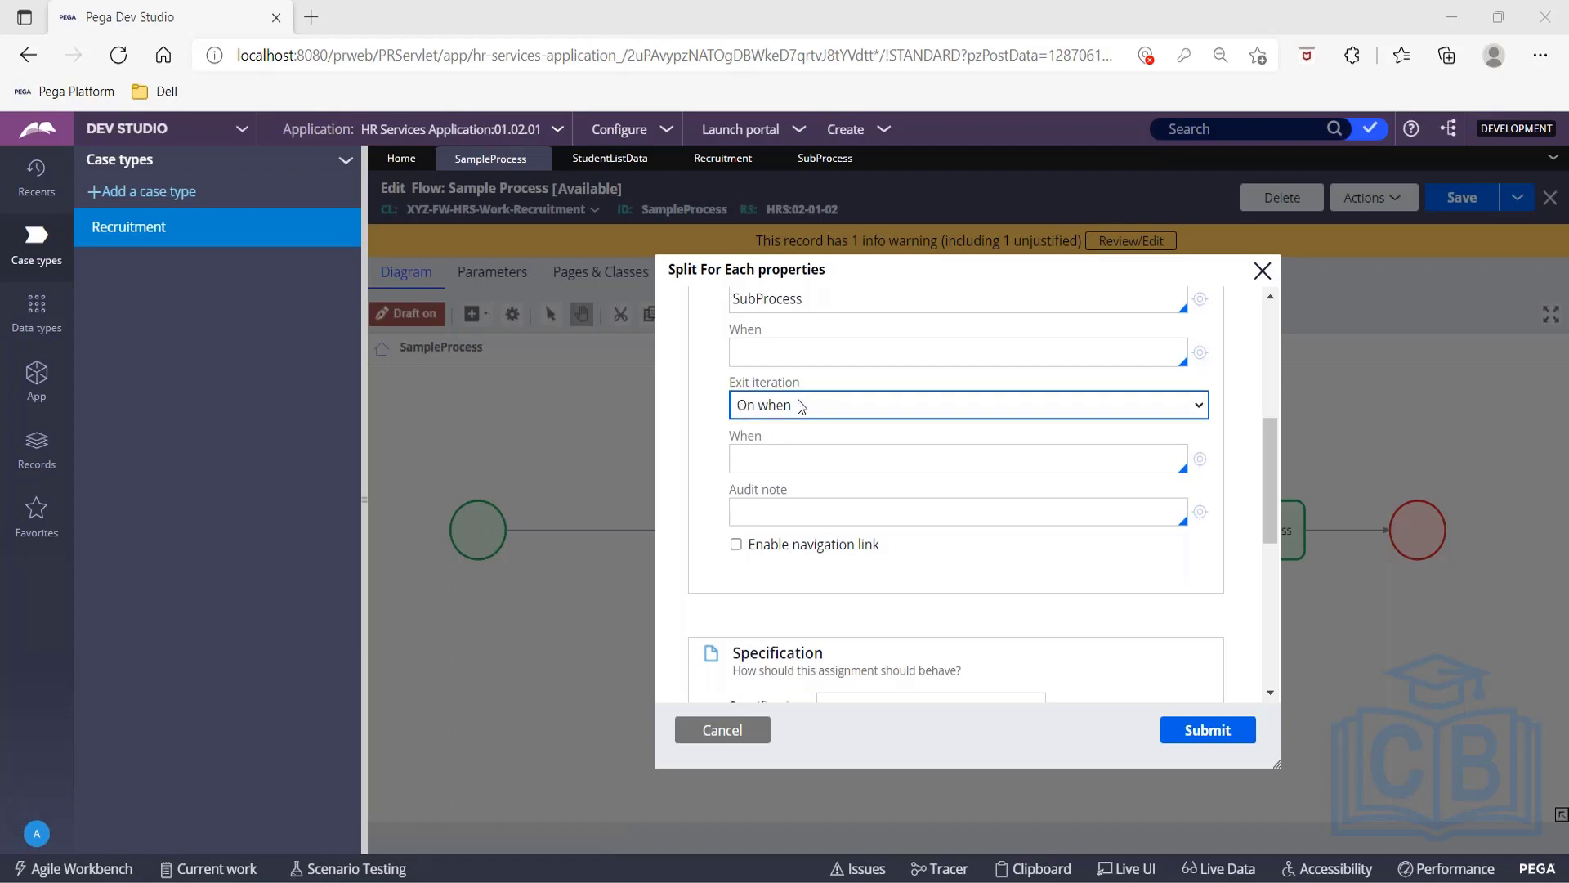
pyautogui.click(804, 407)
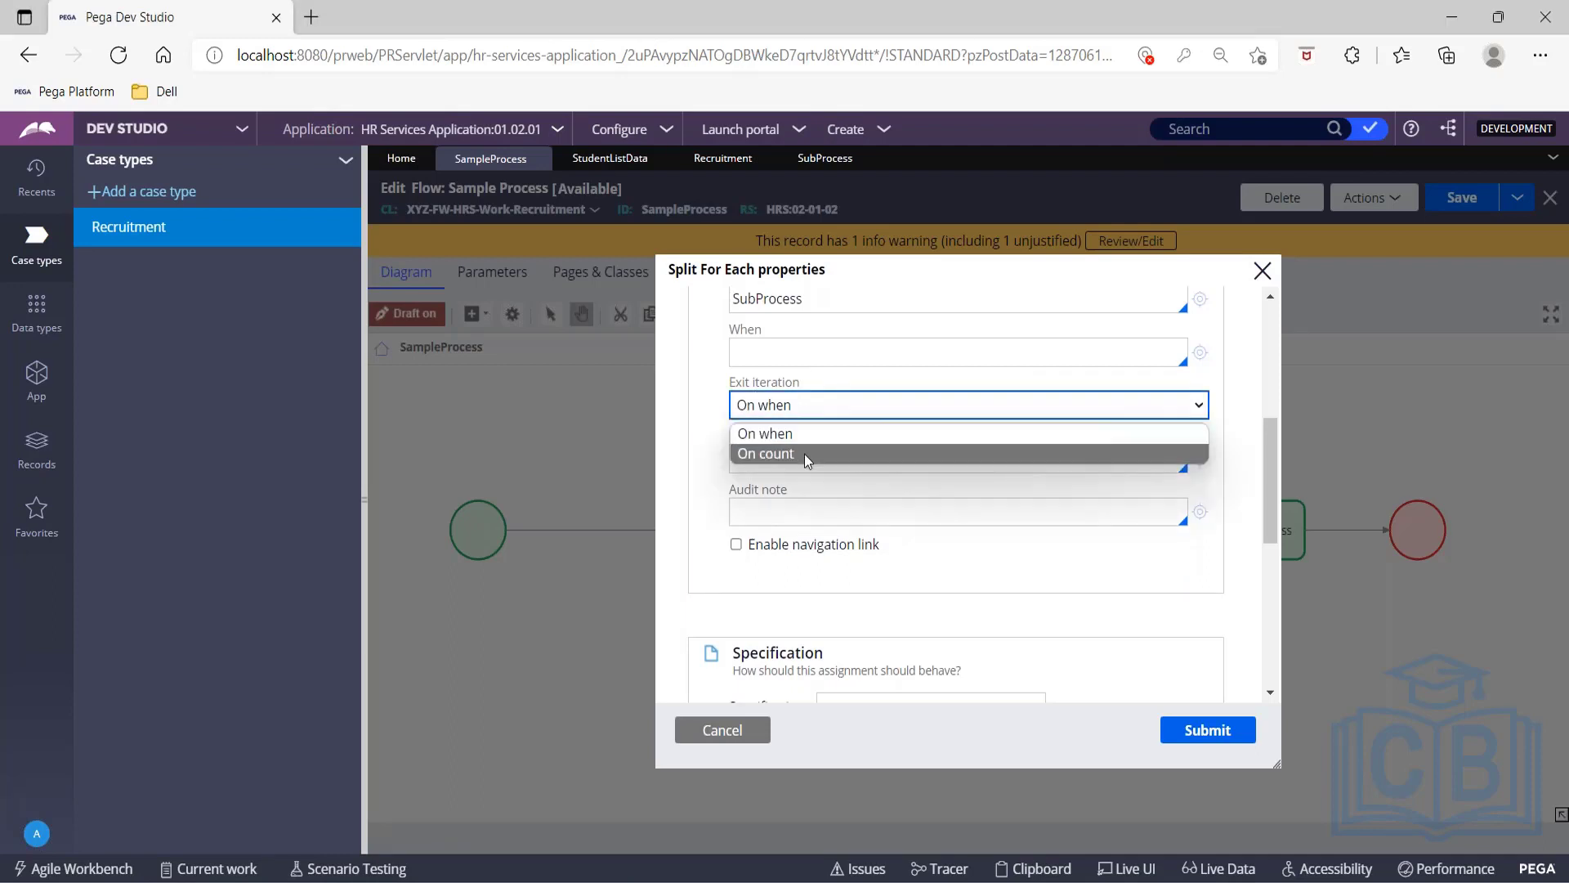
pyautogui.click(610, 23)
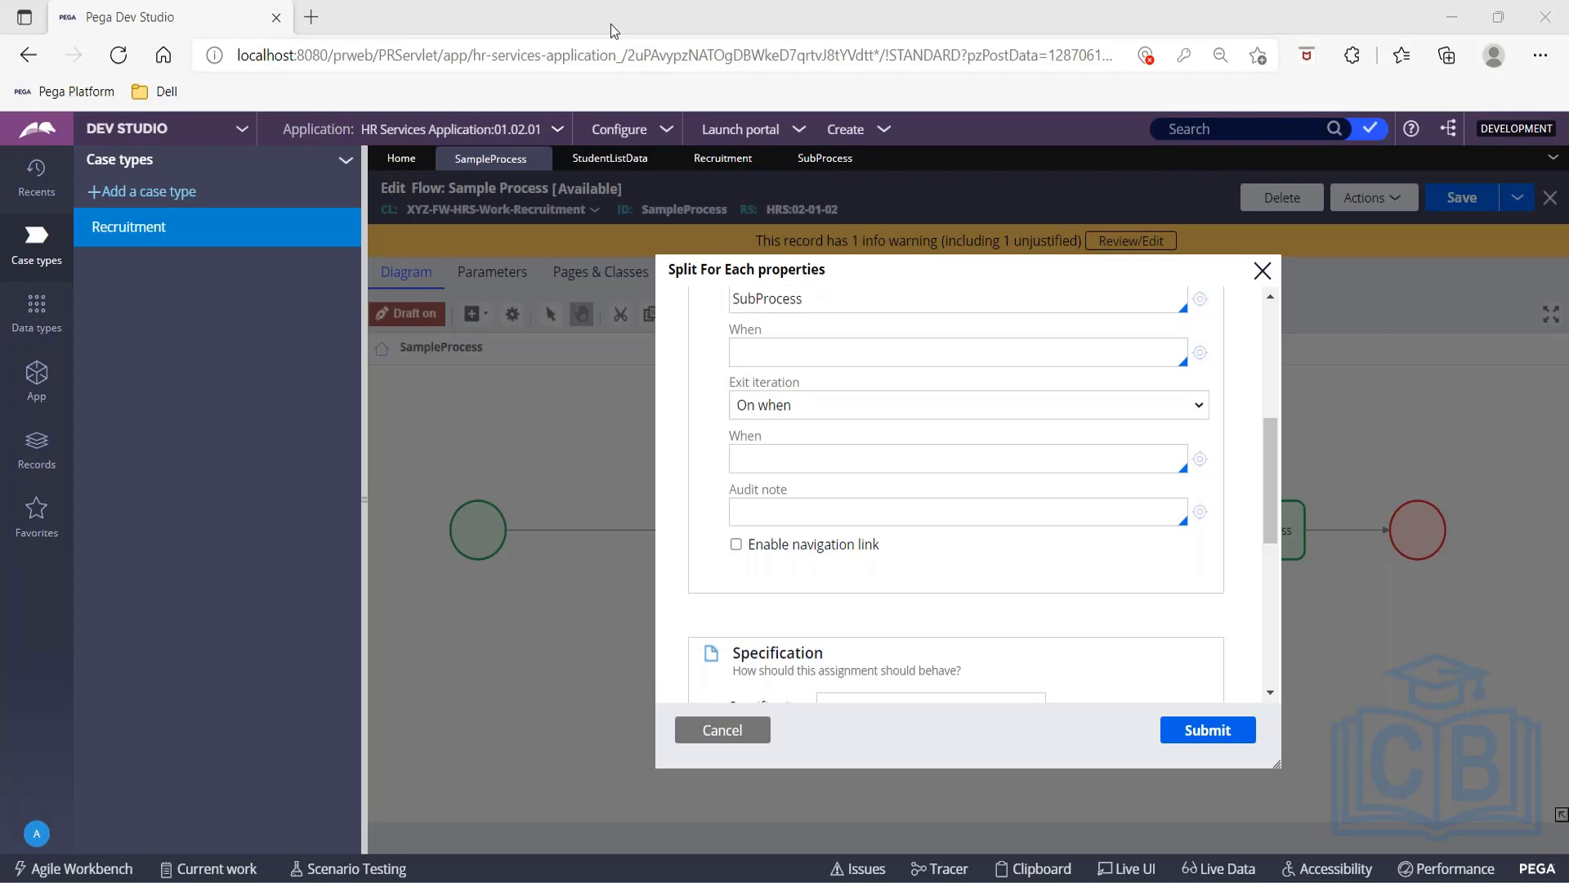
pyautogui.click(764, 458)
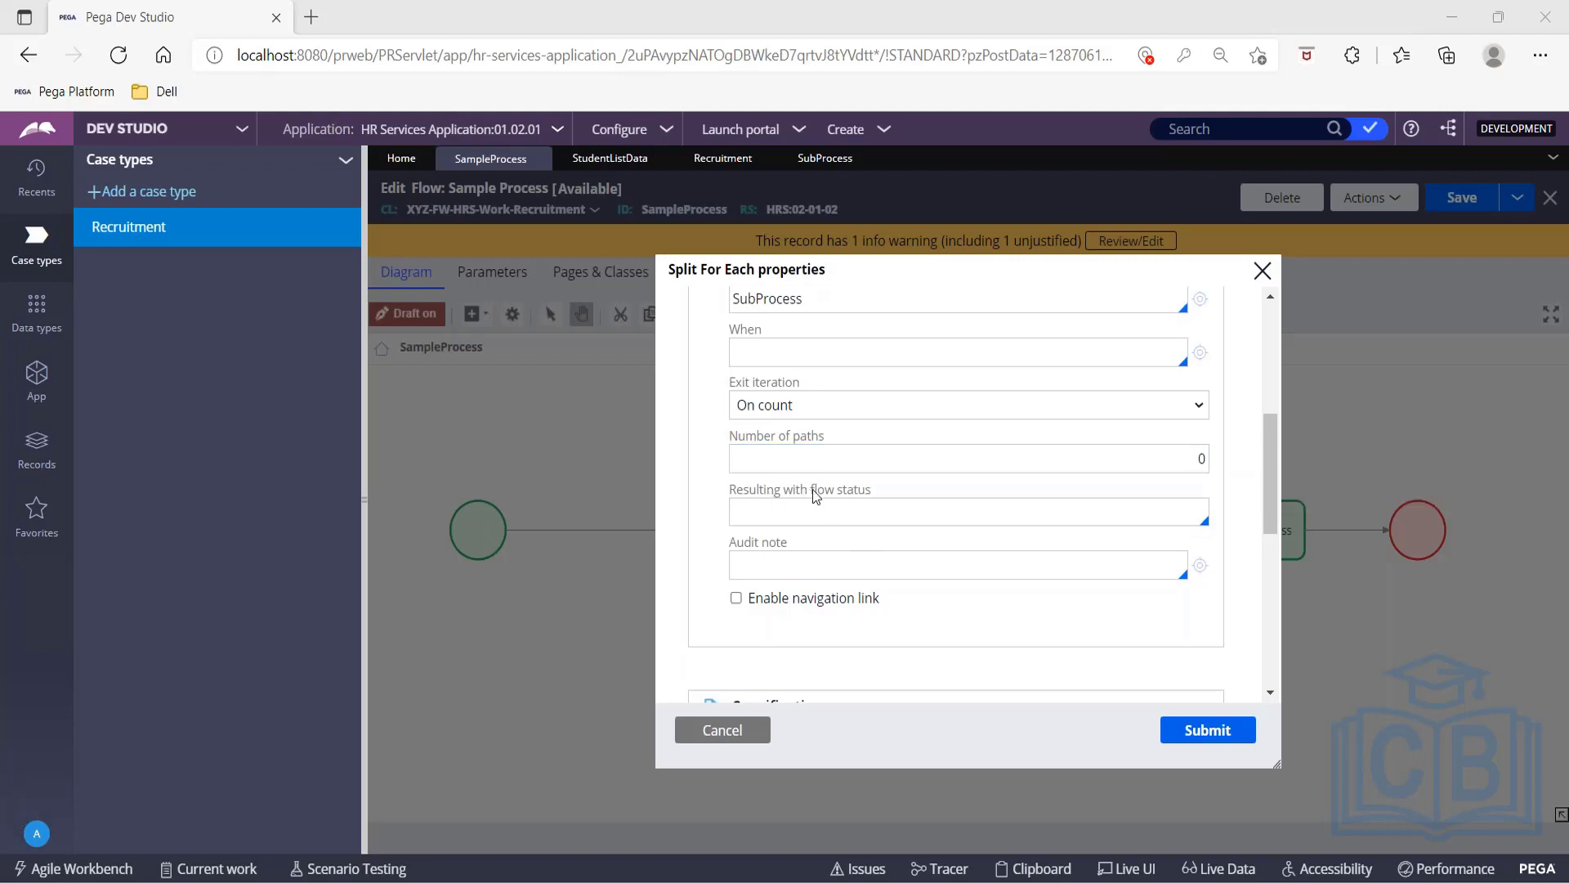
pyautogui.moveTo(814, 495); pyautogui.dragTo(880, 493)
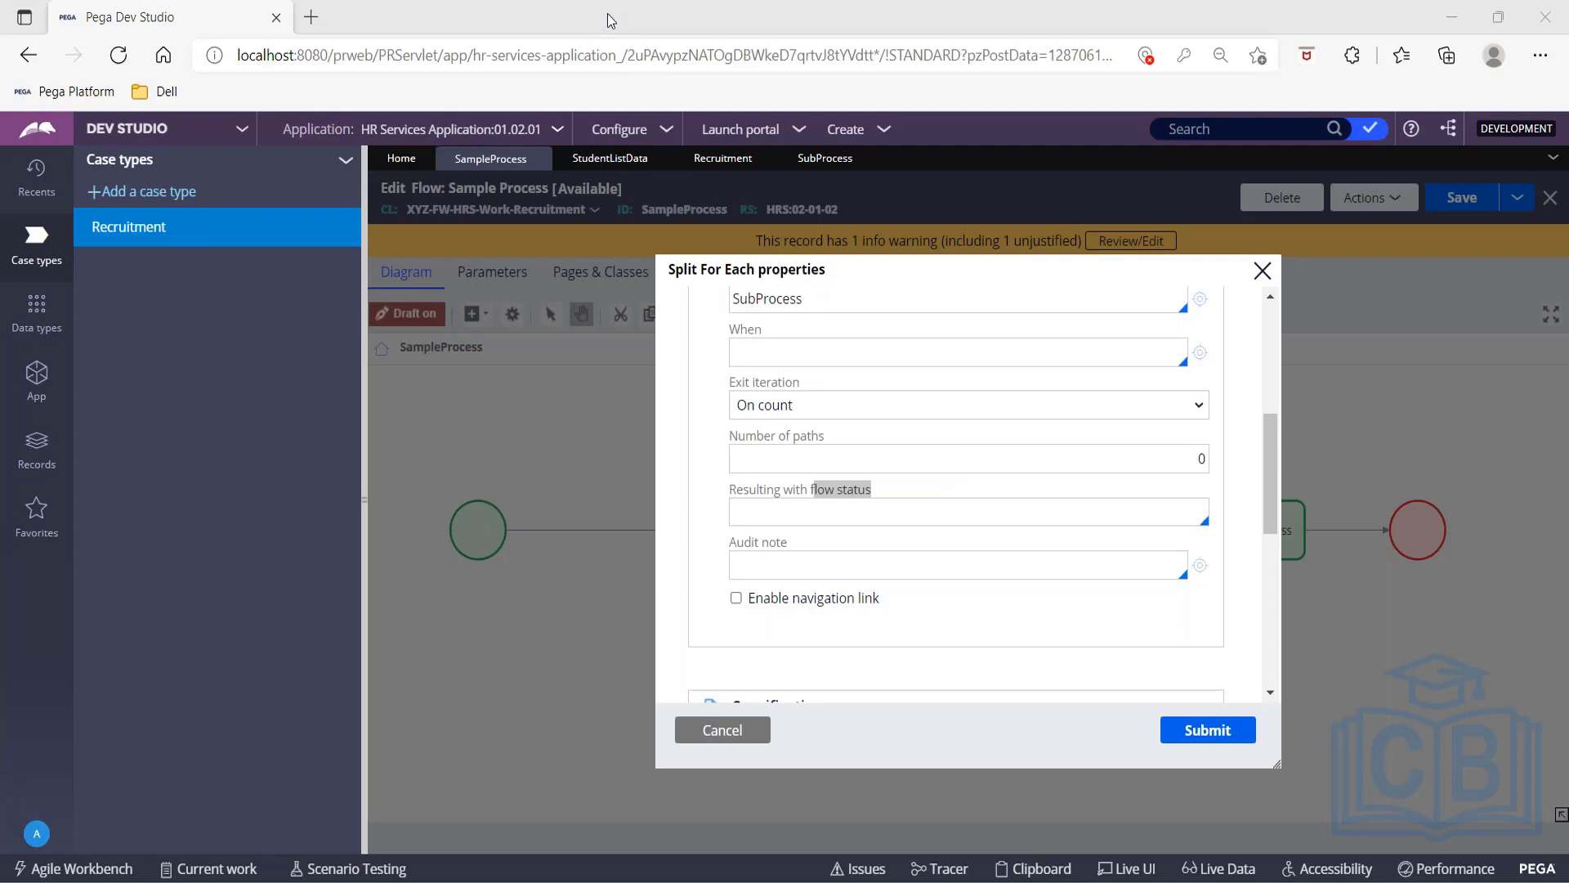
pyautogui.scroll(5, 793, 466)
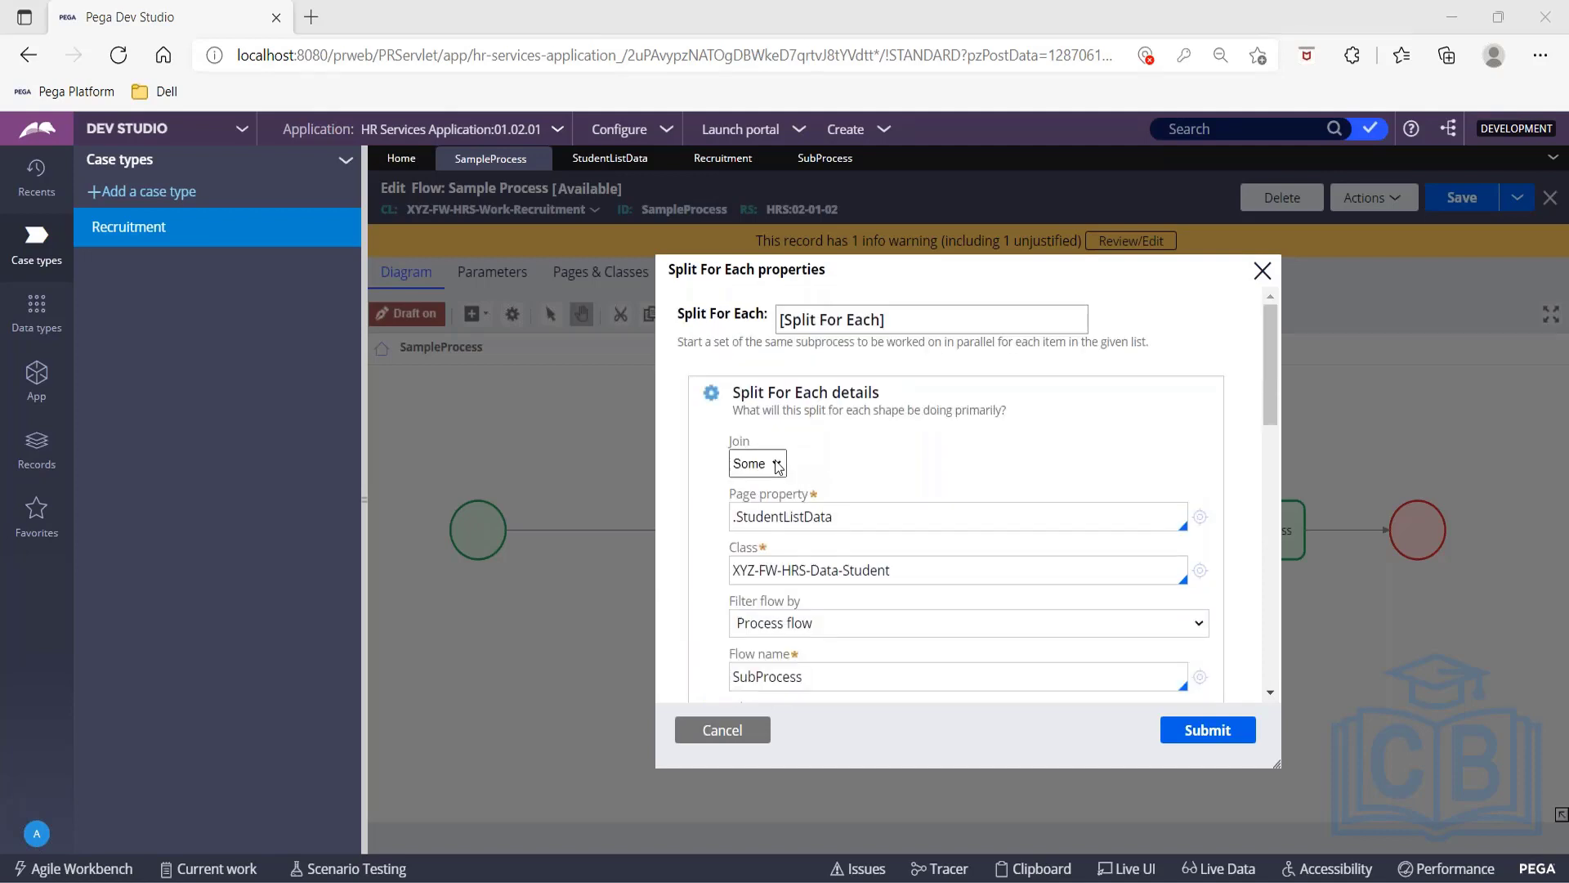
# Set the Split For Each join to Iterate and examine its When and Exit iteration when fields.
pyautogui.click(776, 464)
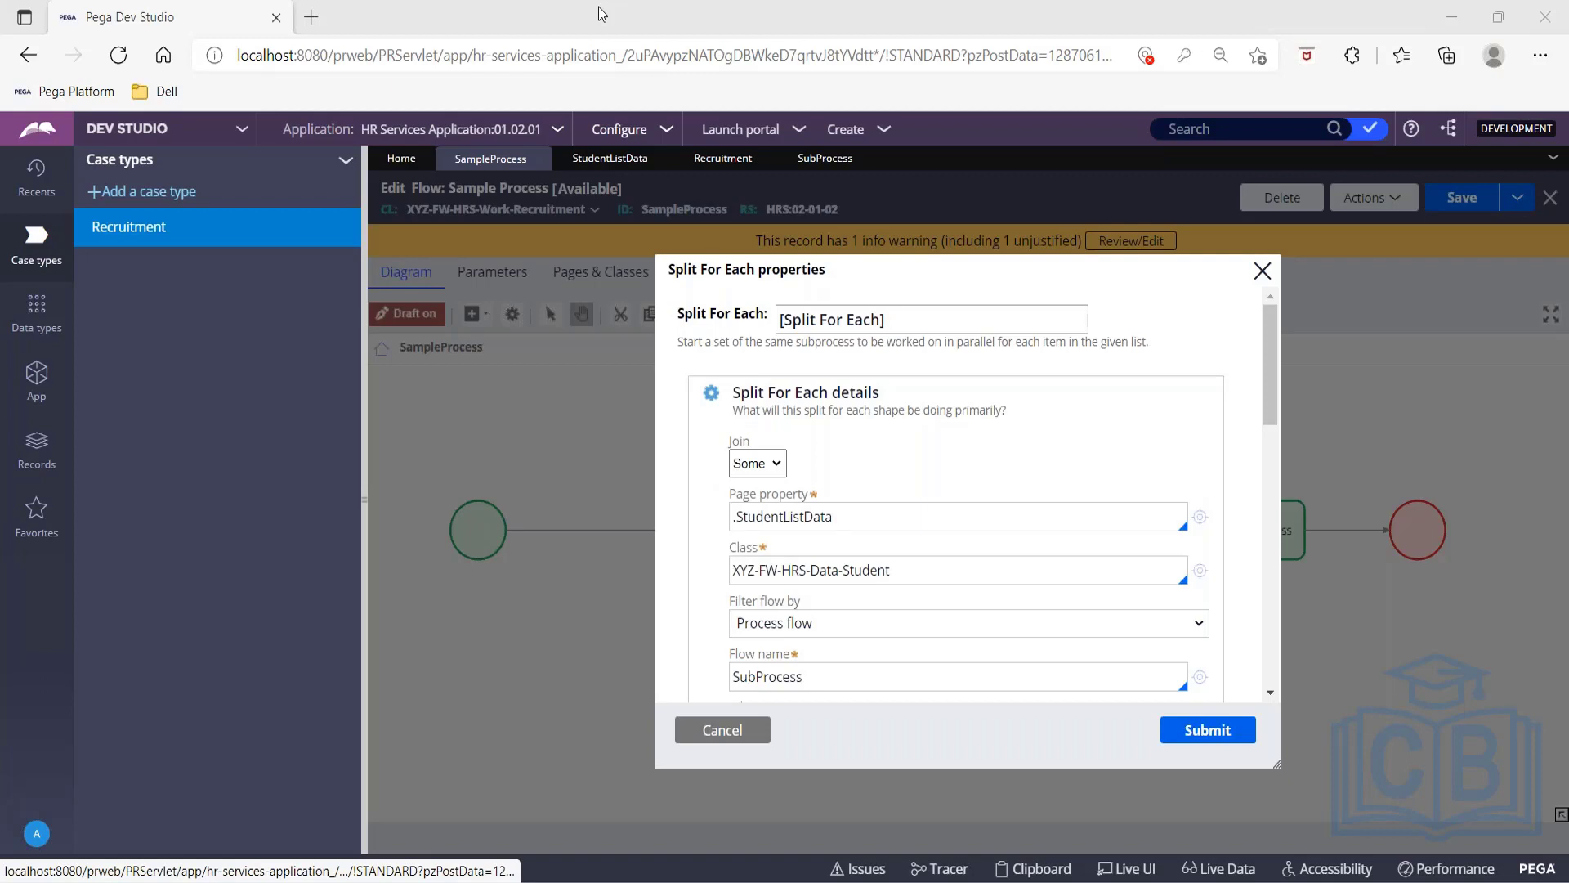
pyautogui.scroll(-3, 693, 379)
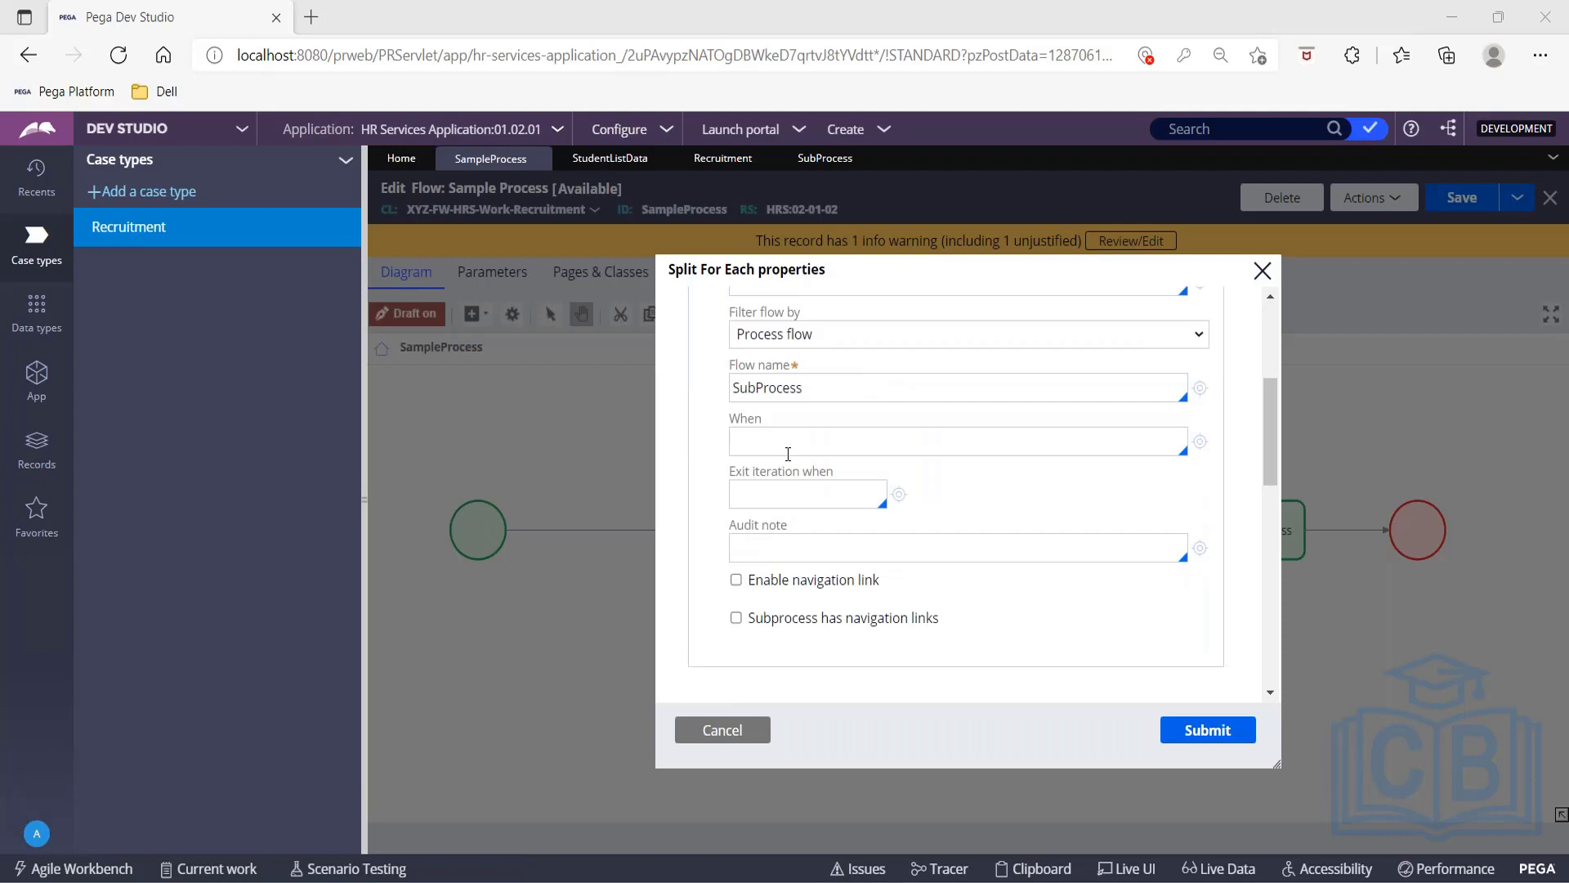
pyautogui.moveTo(733, 474); pyautogui.dragTo(866, 480)
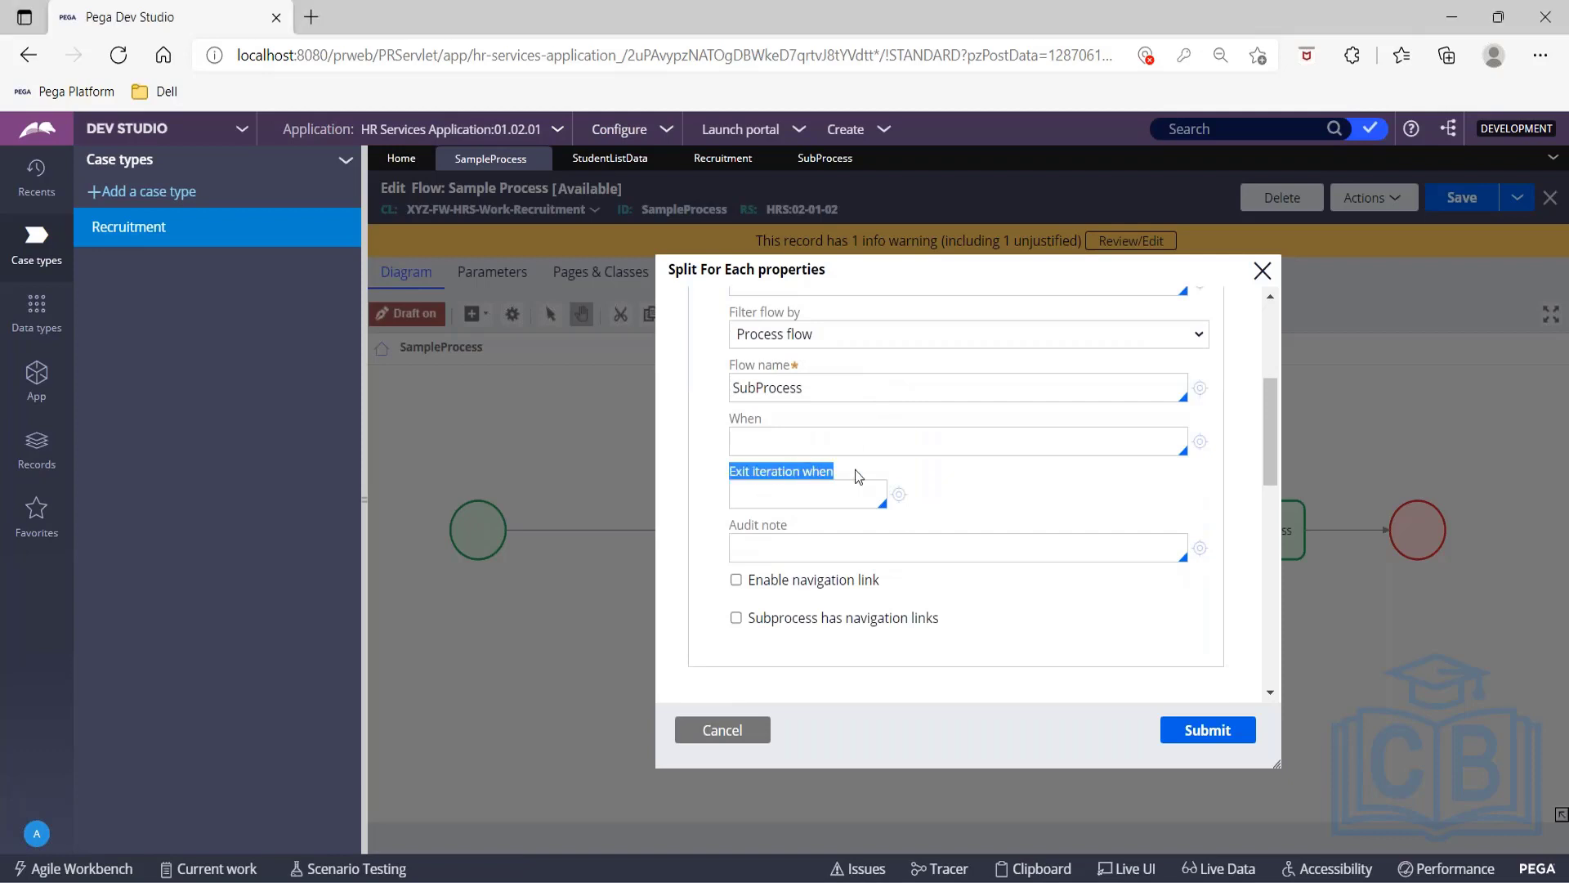
pyautogui.hotkey('ctrl', 'c')
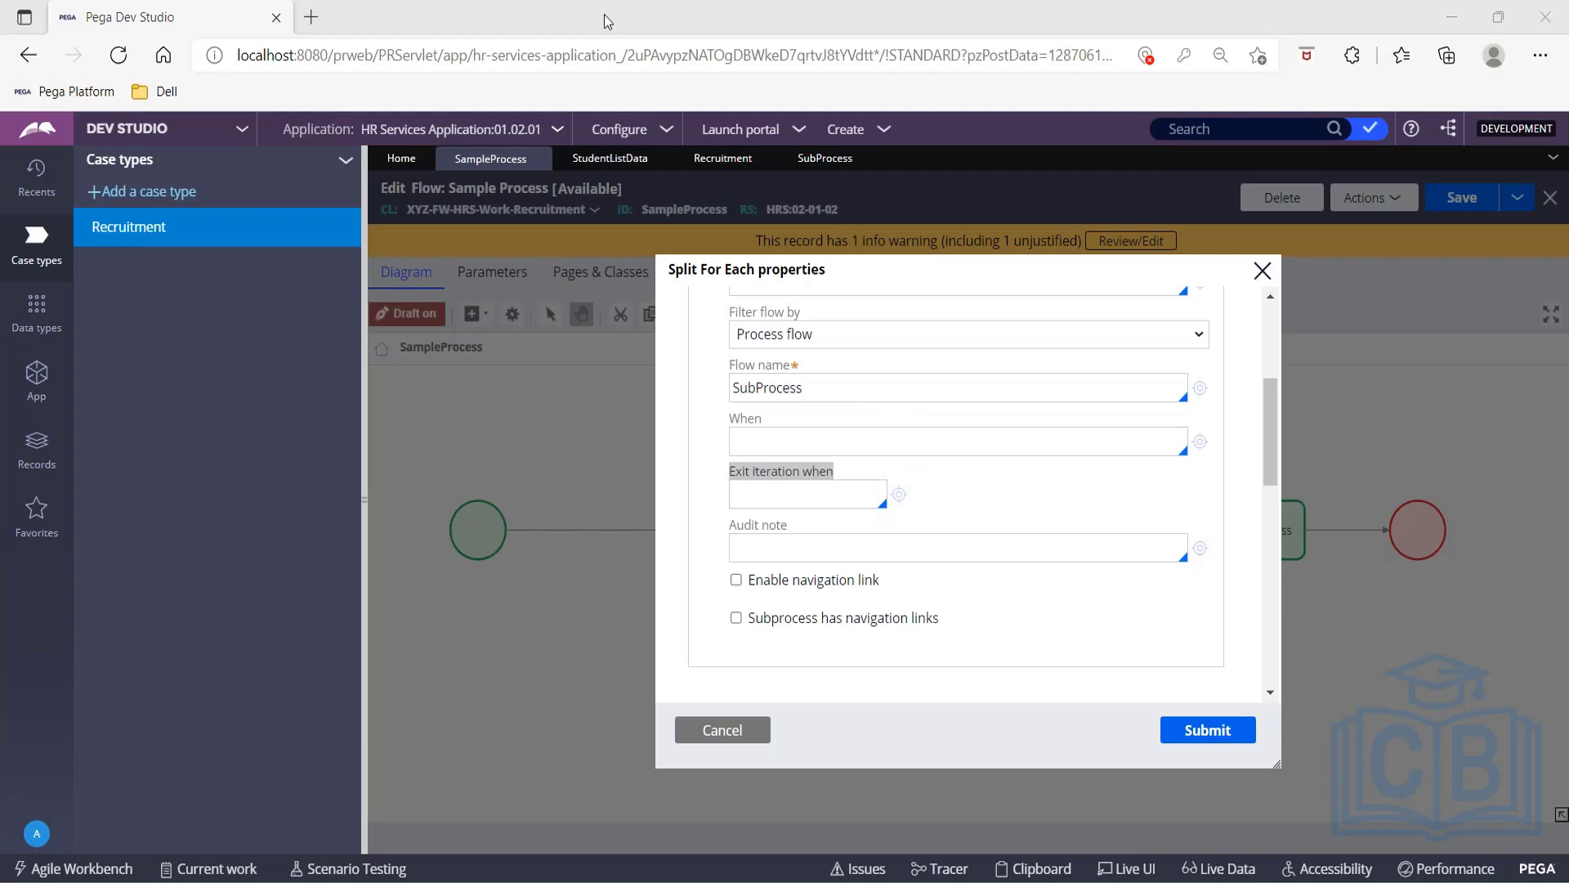
pyautogui.click(765, 502)
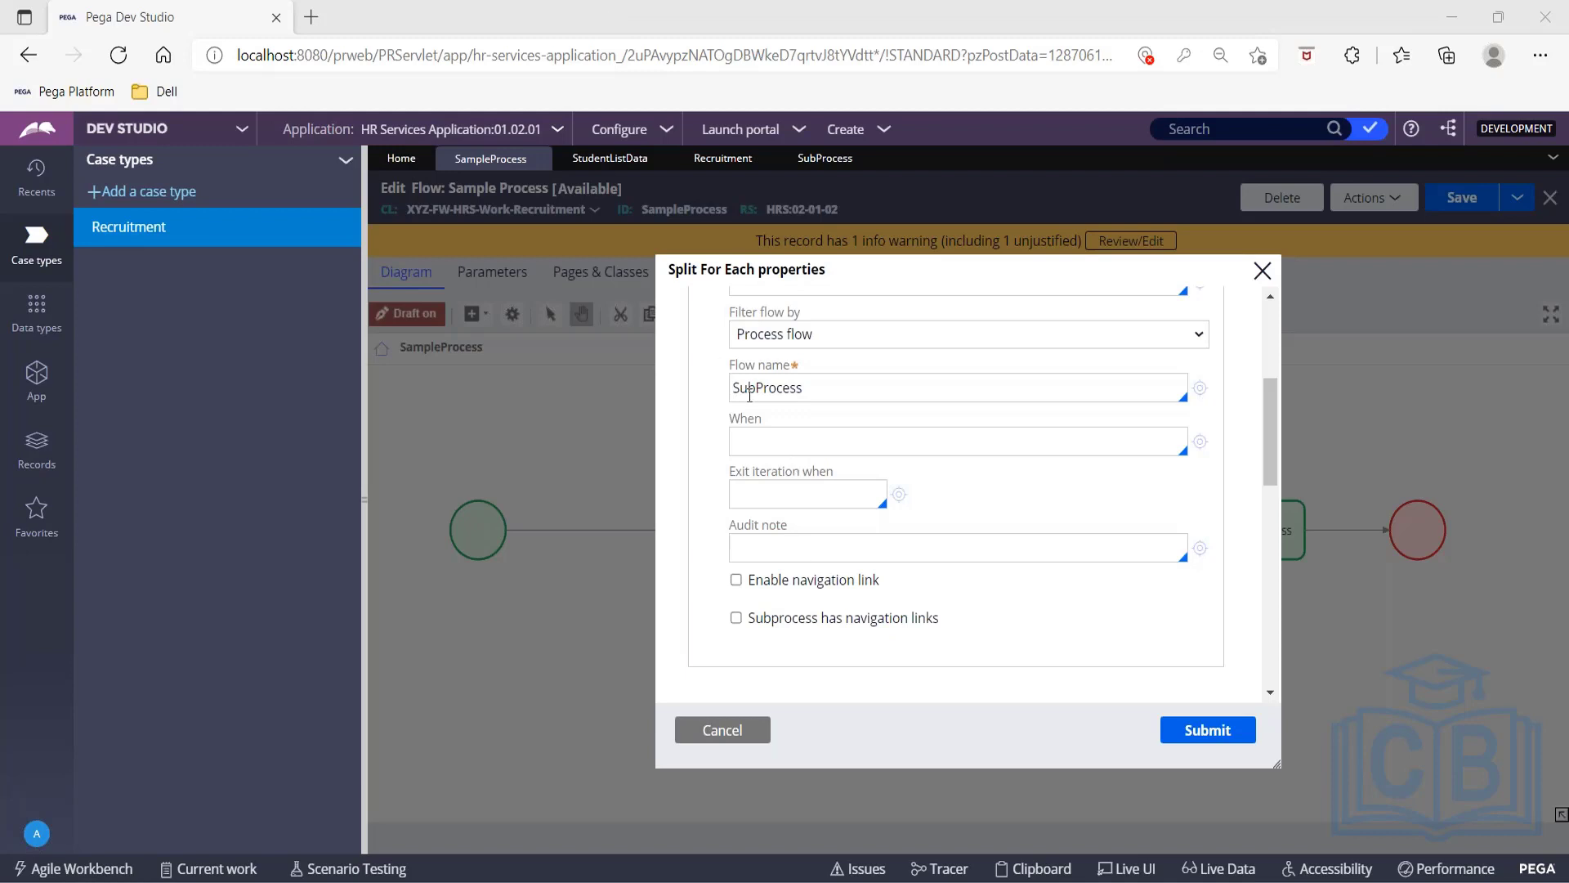
pyautogui.click(738, 494)
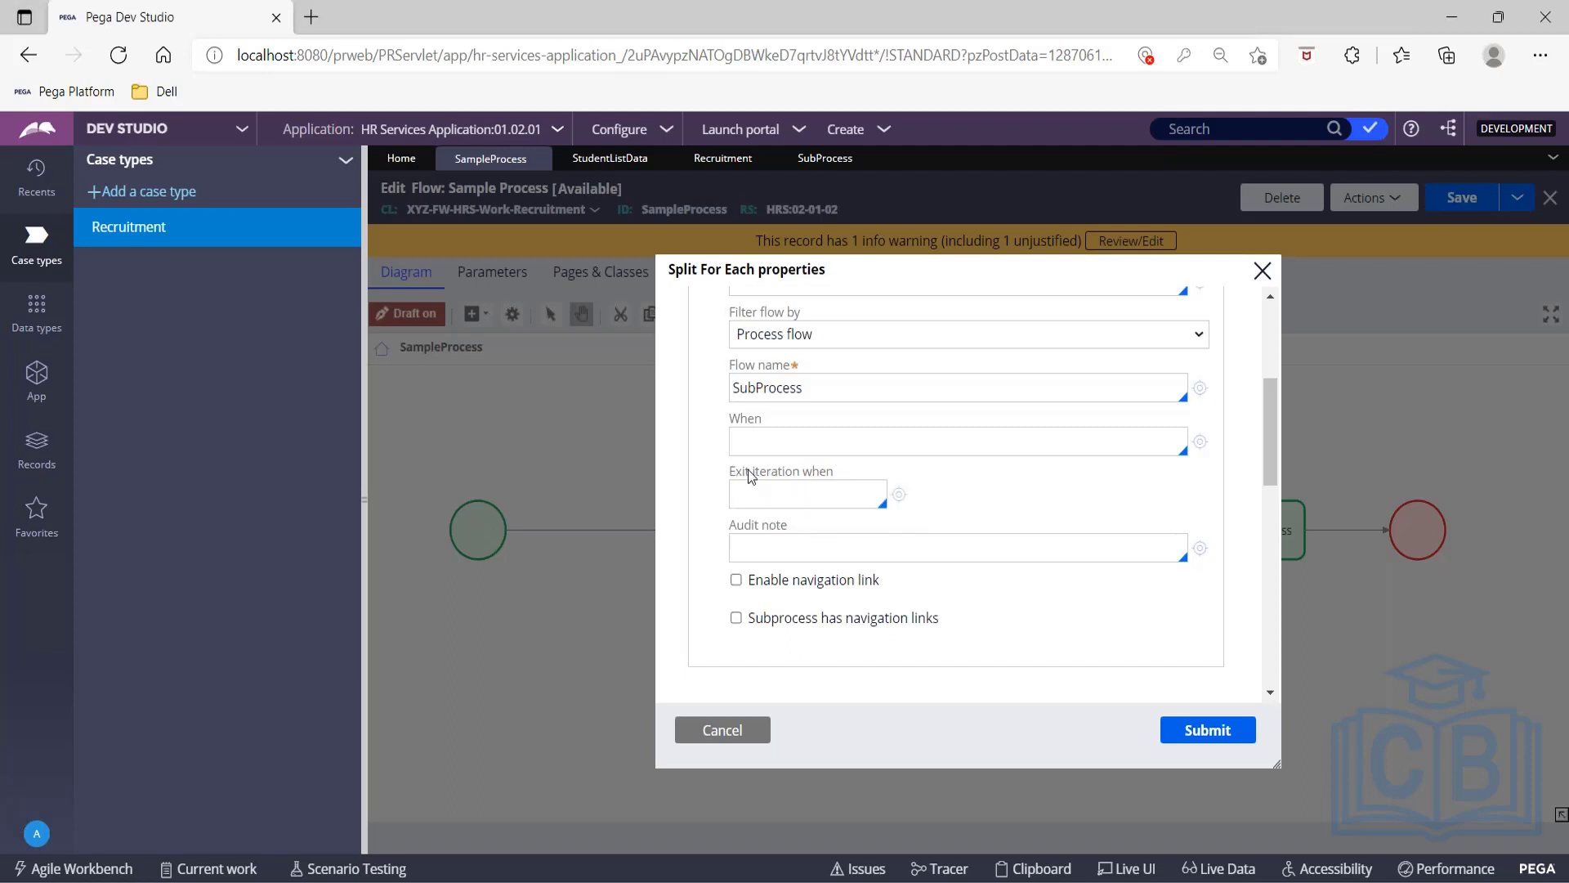
pyautogui.moveTo(728, 466); pyautogui.dragTo(865, 472)
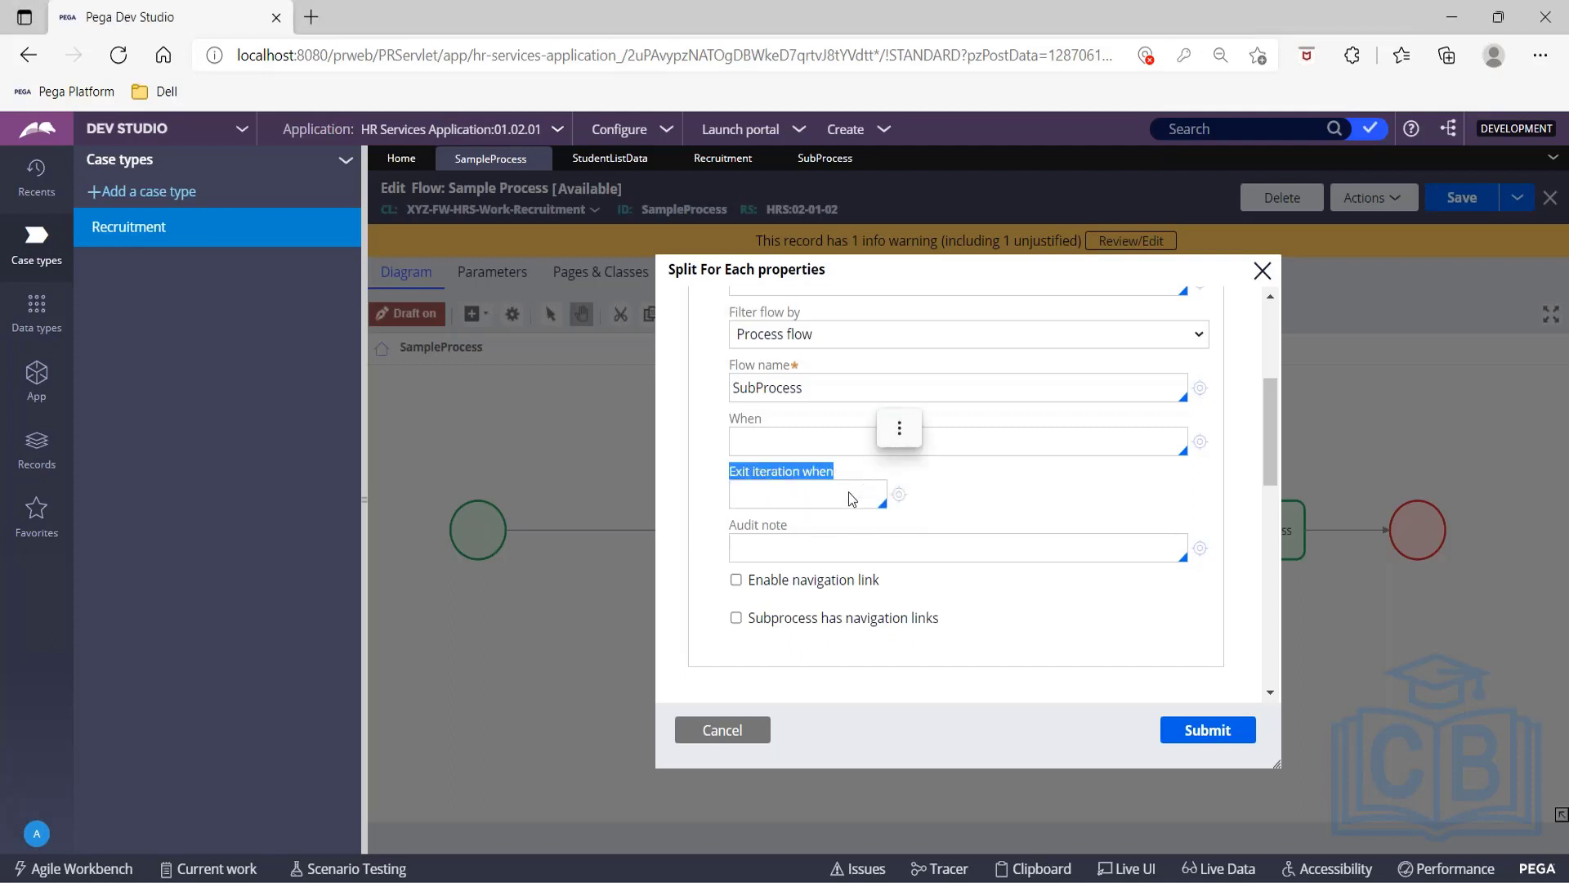
pyautogui.click(849, 497)
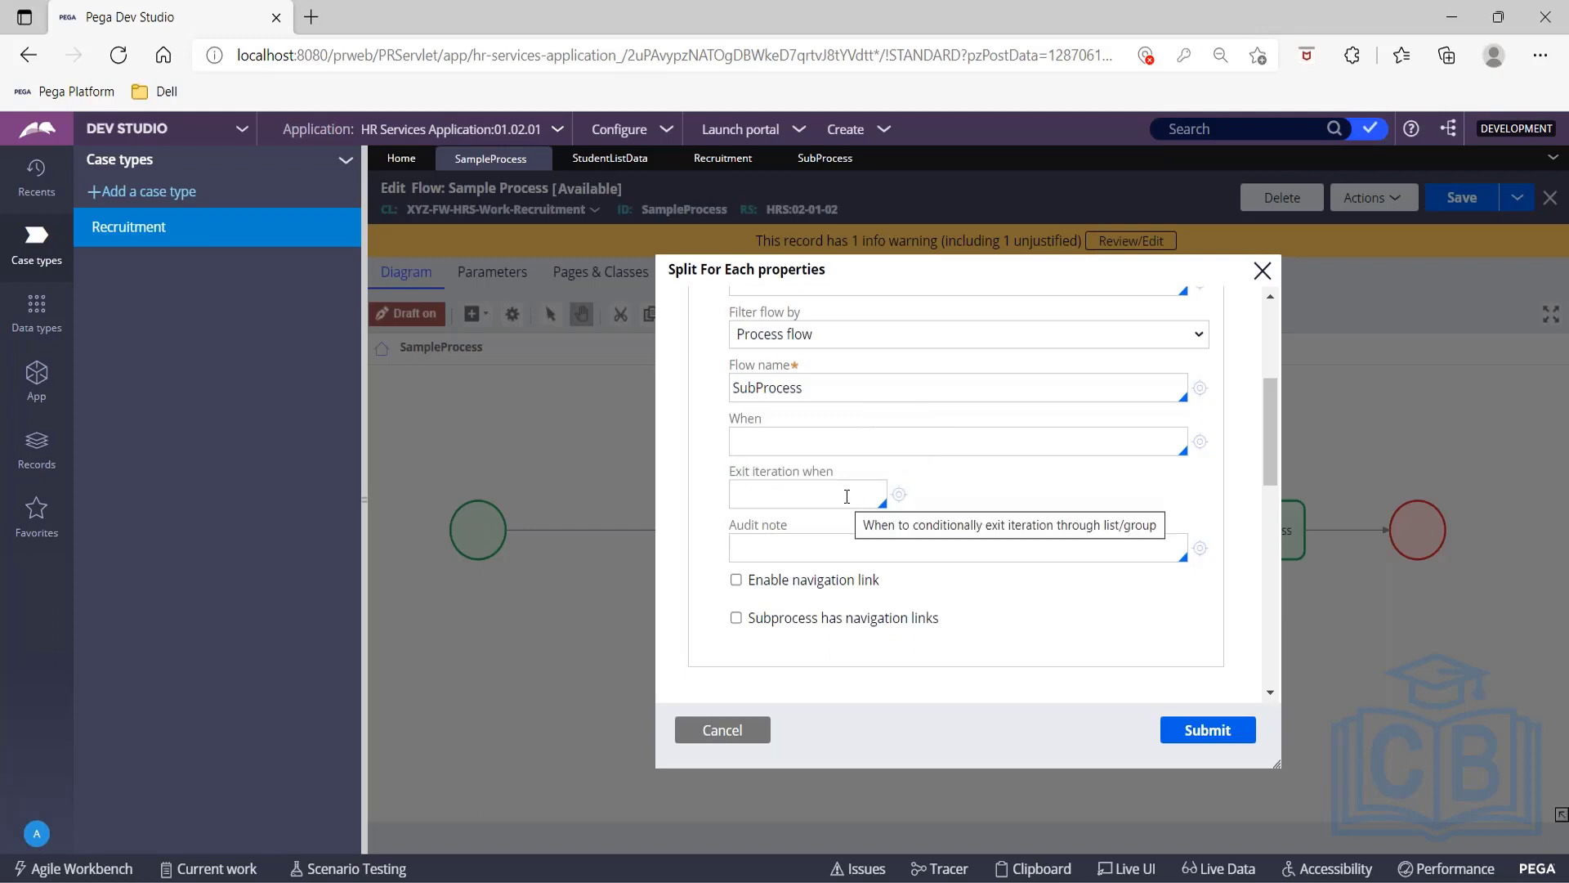
pyautogui.click(763, 443)
pyautogui.scroll(4, 756, 428)
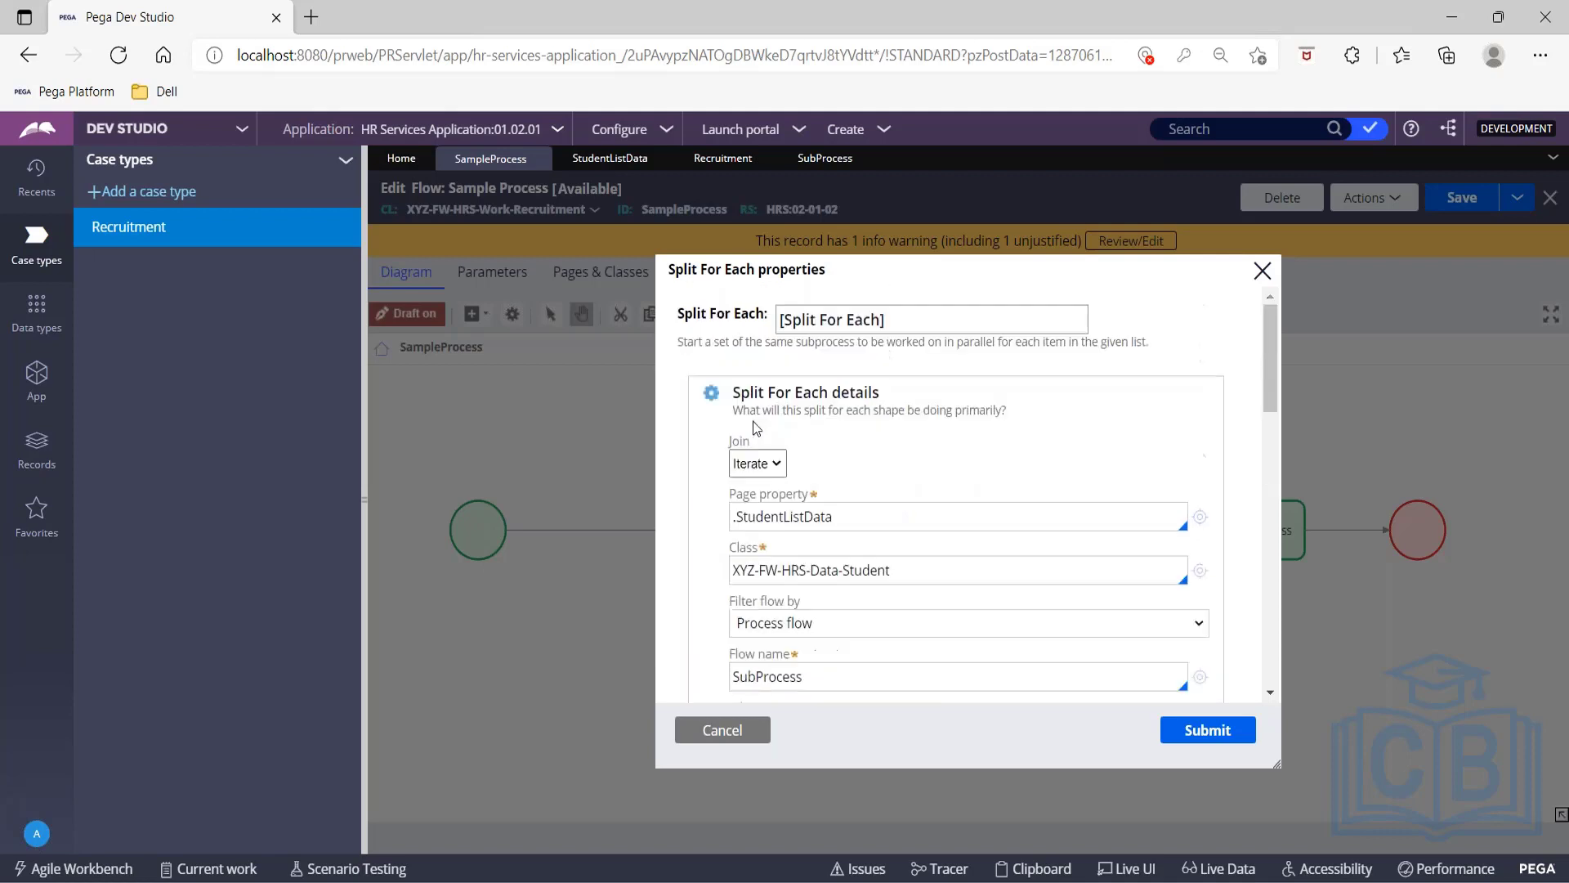
# Switch the Split For Each join to All and review the fields offered for that join type.
pyautogui.click(767, 464)
pyautogui.click(768, 501)
pyautogui.scroll(-3, 902, 499)
pyautogui.scroll(-1, 902, 500)
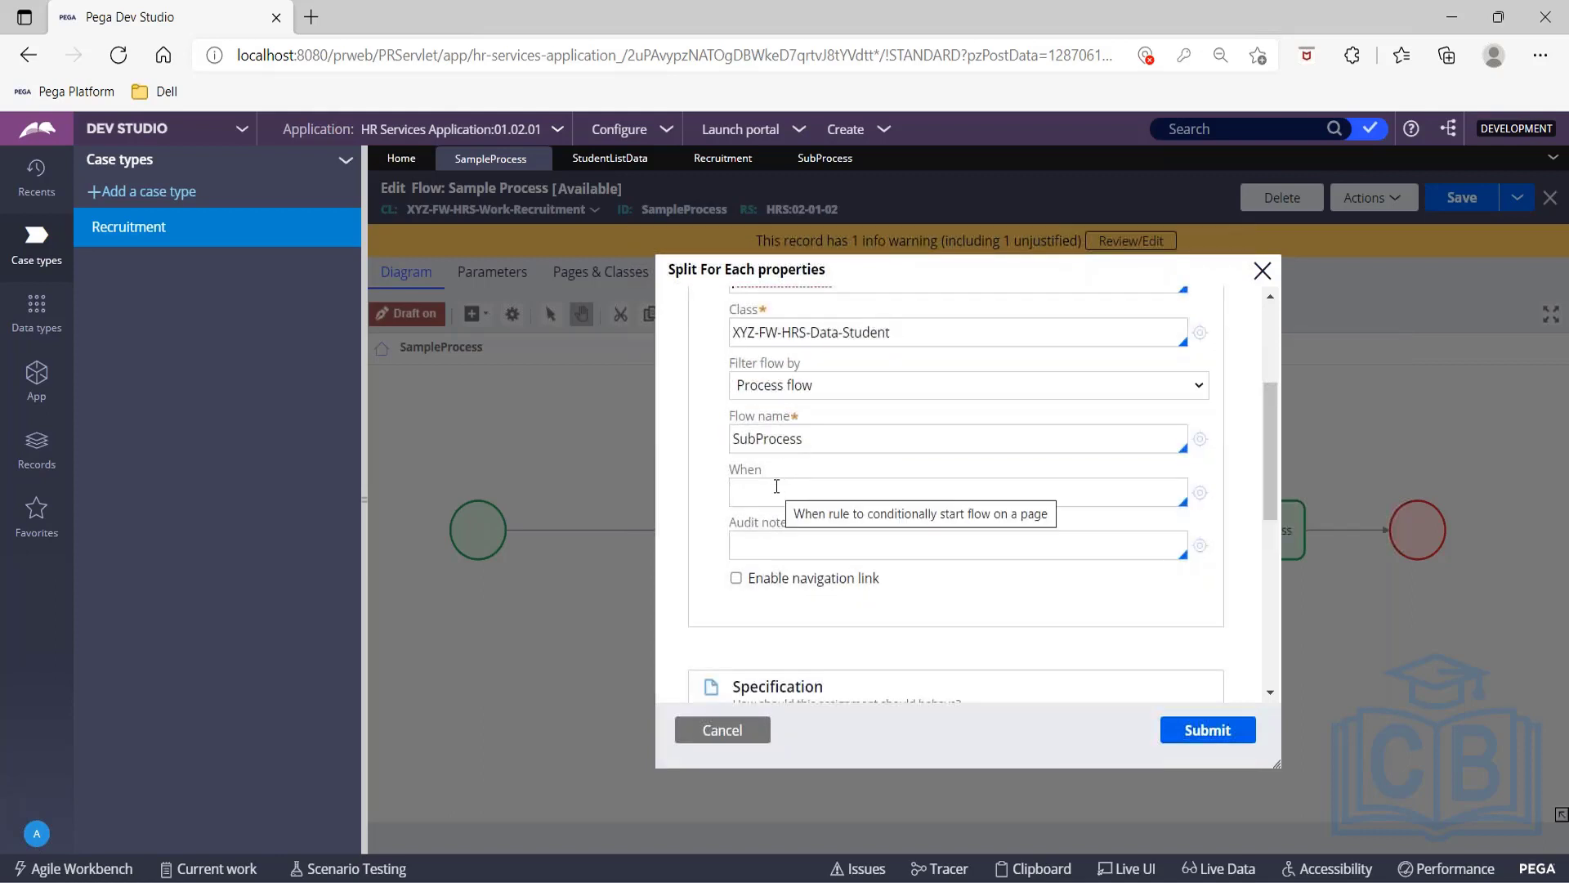
pyautogui.scroll(4, 777, 487)
# Change the Split For Each join to Any and review its remaining fields and the available join options.
pyautogui.click(766, 464)
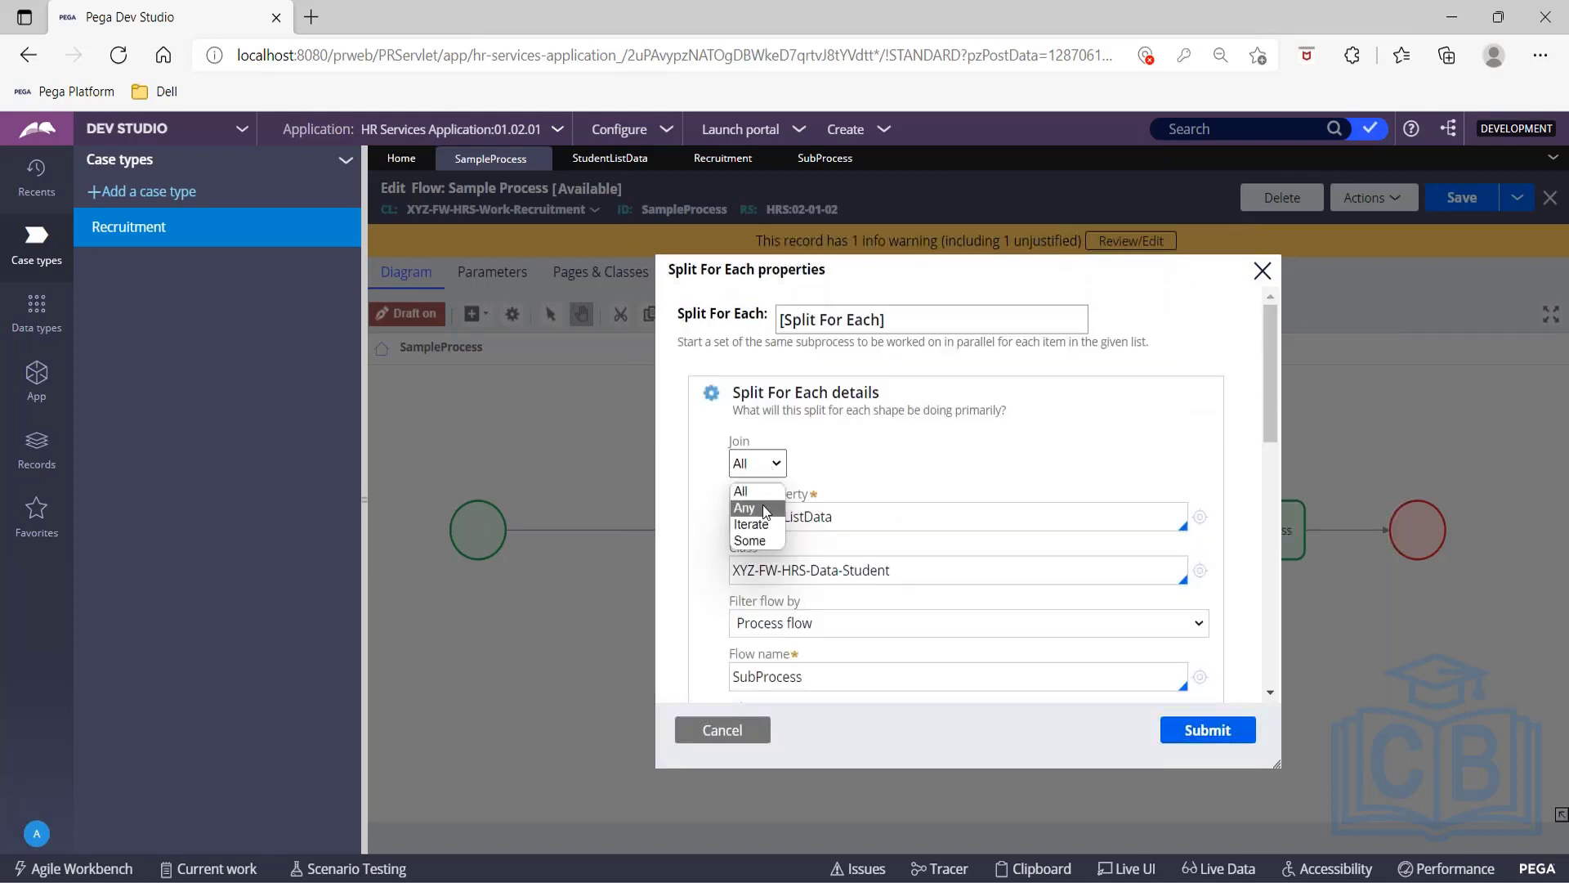
pyautogui.click(765, 508)
pyautogui.scroll(-4, 836, 541)
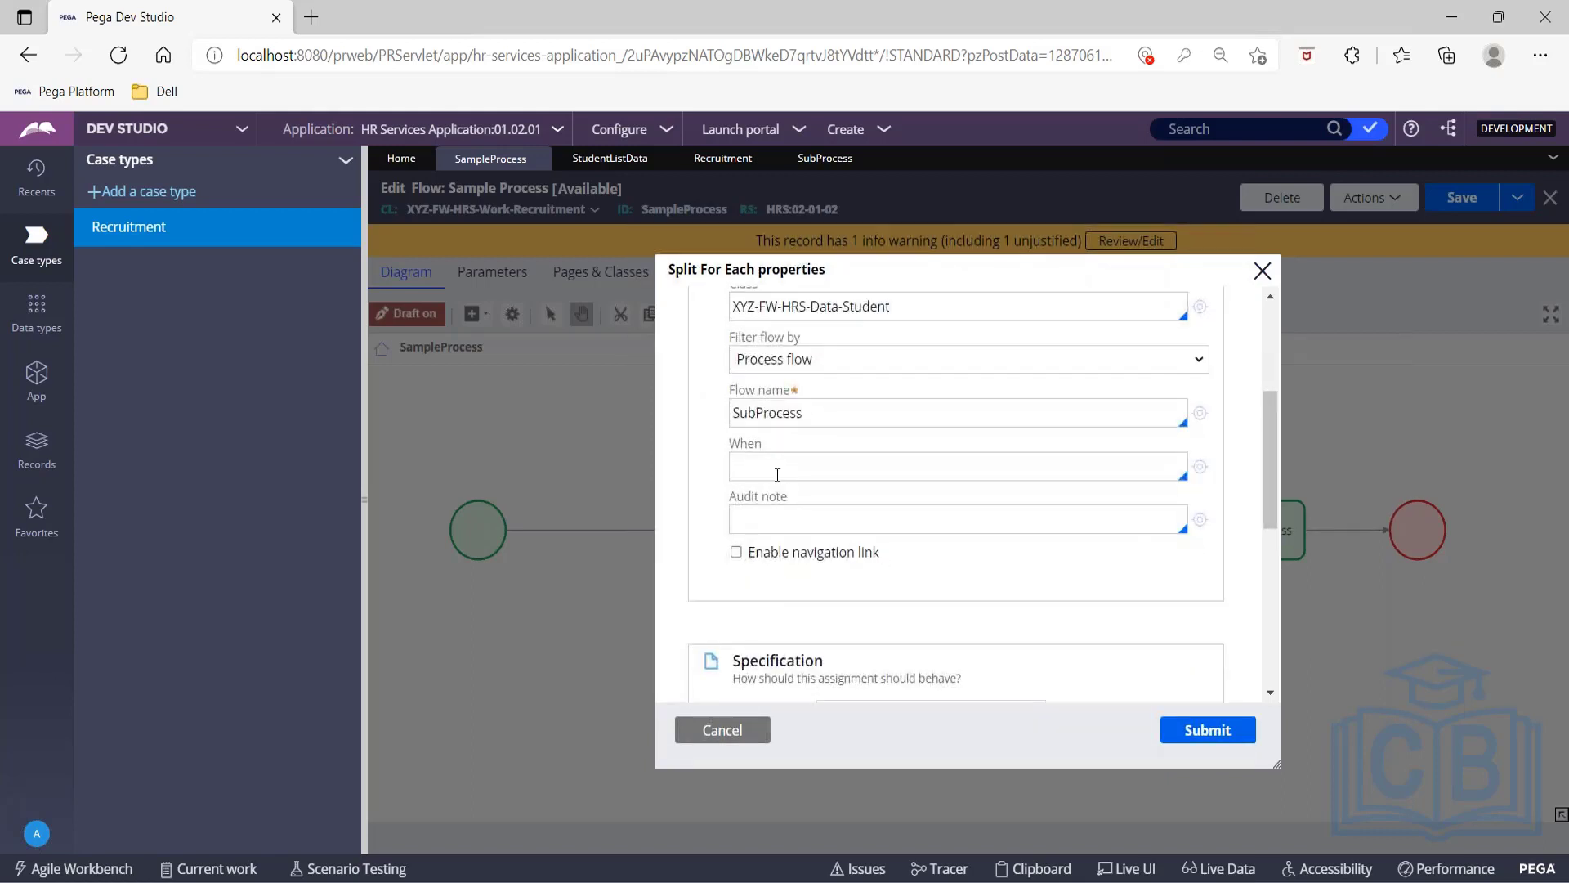
pyautogui.scroll(4, 777, 471)
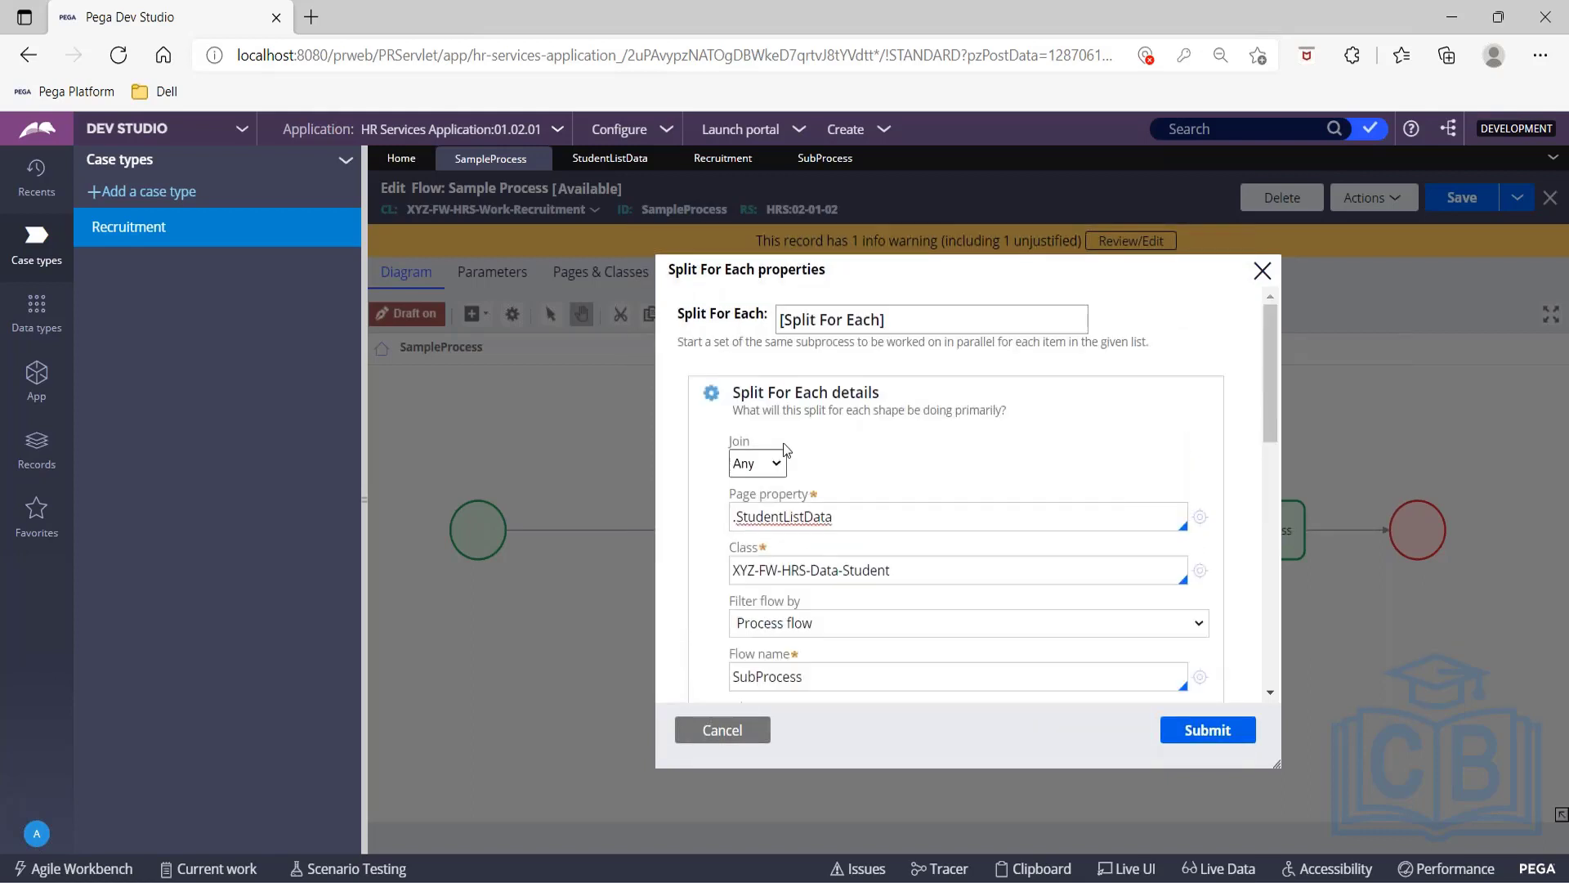
pyautogui.click(780, 468)
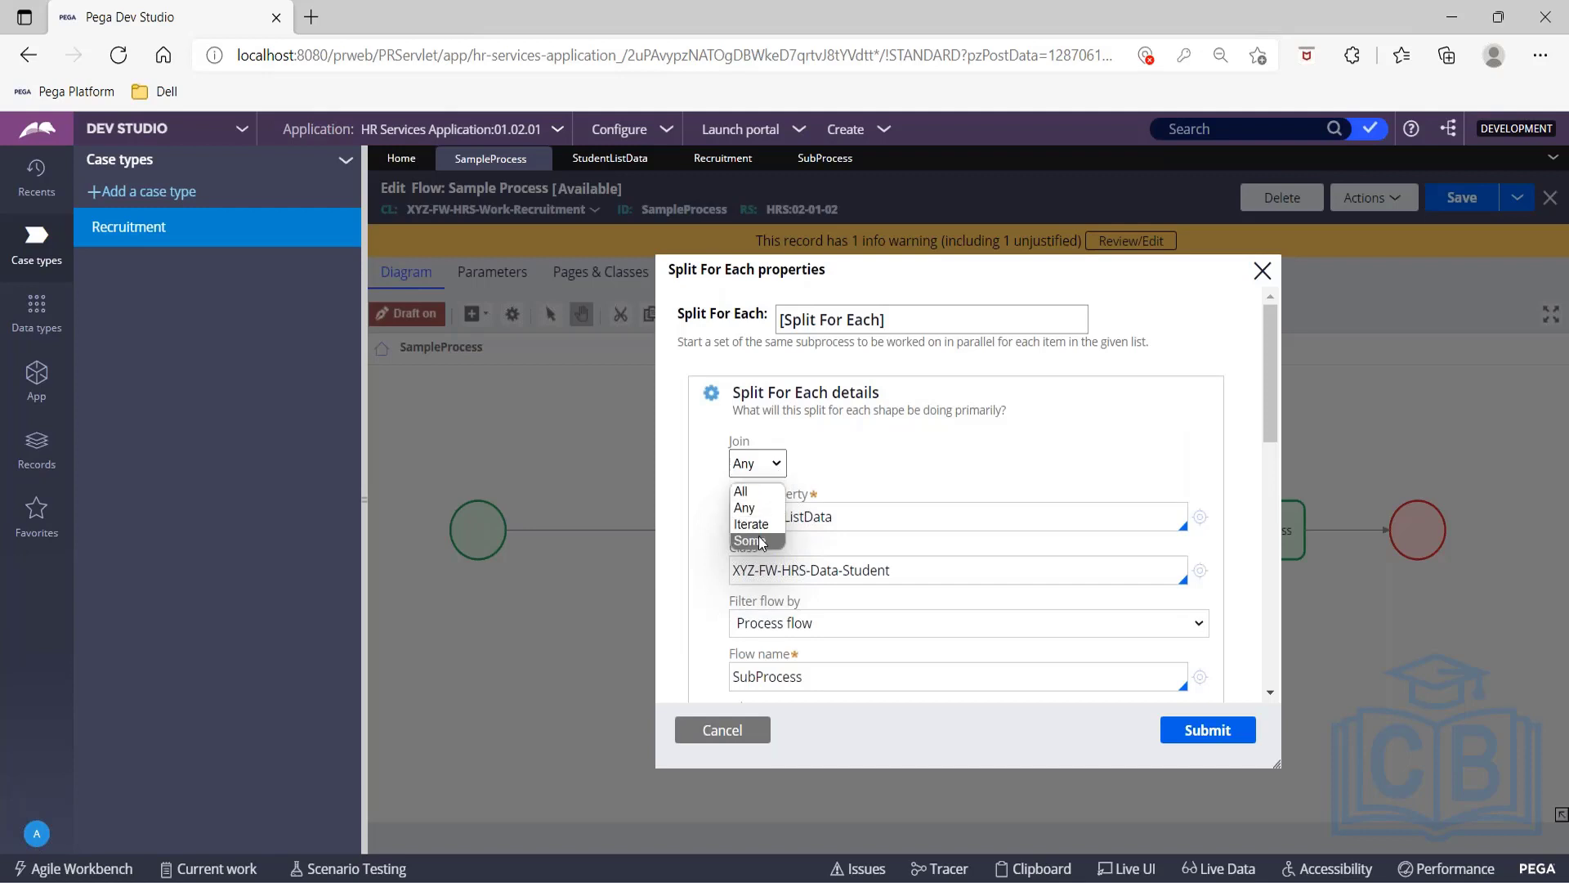
pyautogui.click(895, 439)
pyautogui.scroll(-5, 895, 444)
pyautogui.scroll(5, 799, 465)
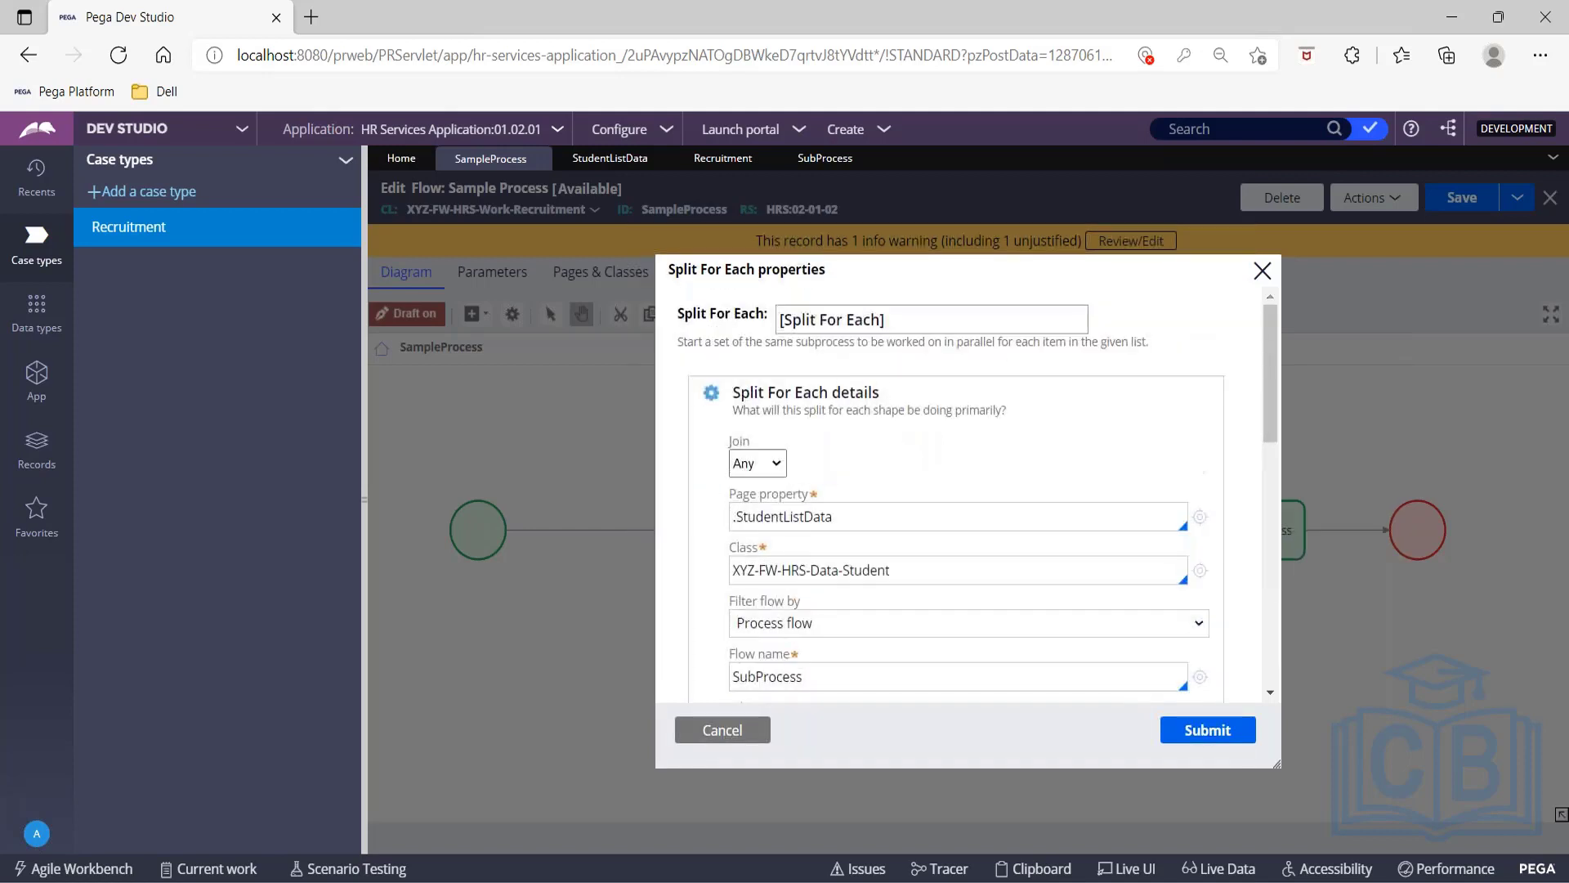
# Set the Split For Each join back to All, check the referenced SubProcess flow, and save the Sample Process flow with these properties.
pyautogui.click(768, 463)
pyautogui.click(752, 516)
pyautogui.scroll(-3, 1091, 448)
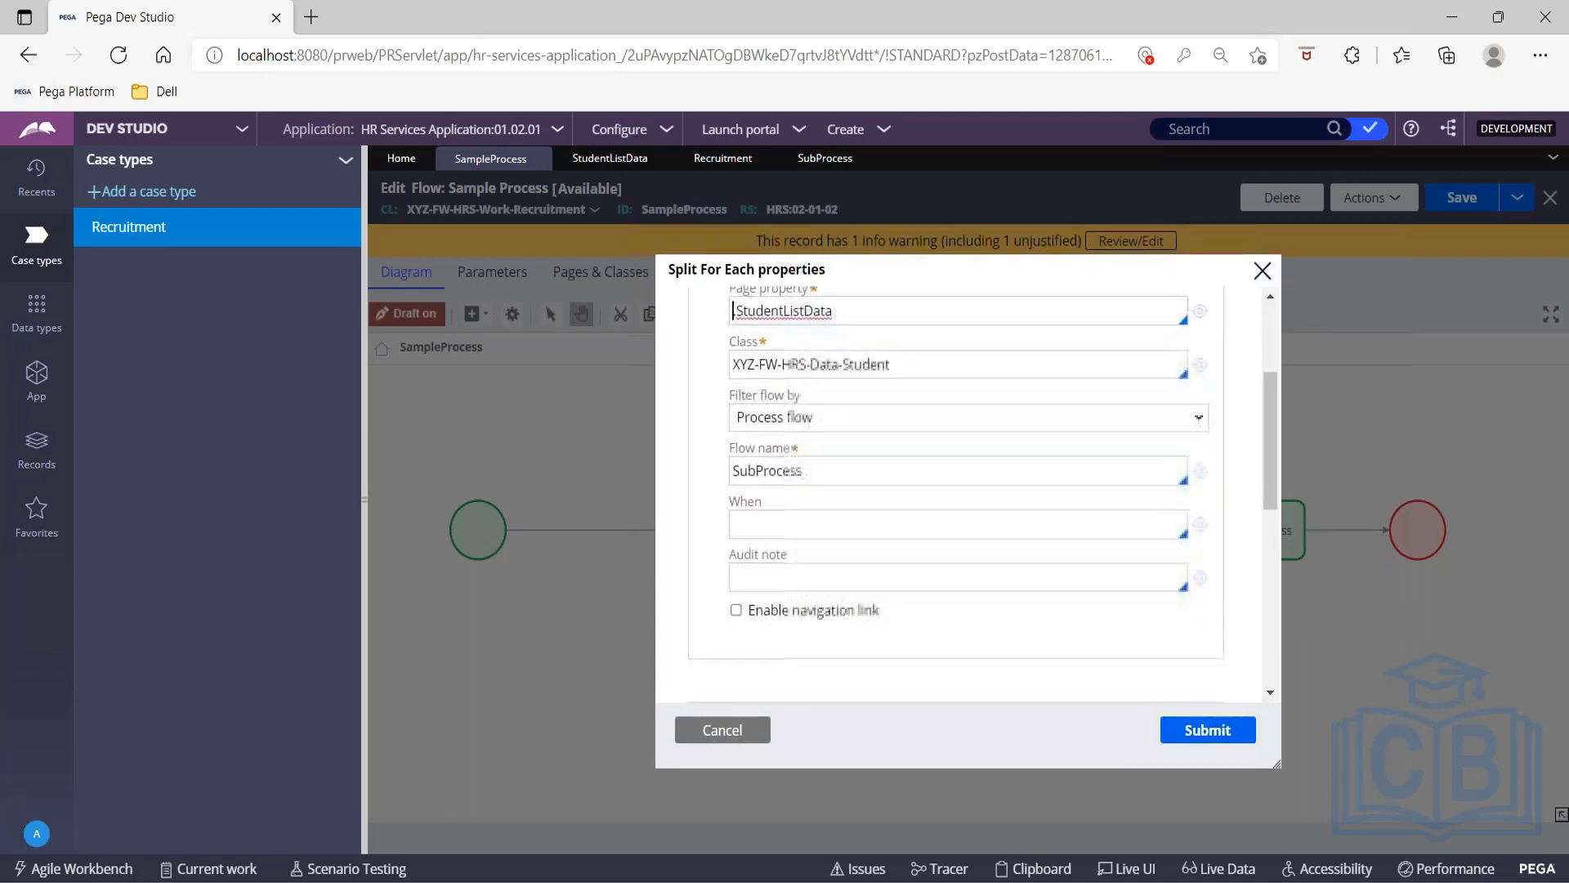
pyautogui.click(1200, 471)
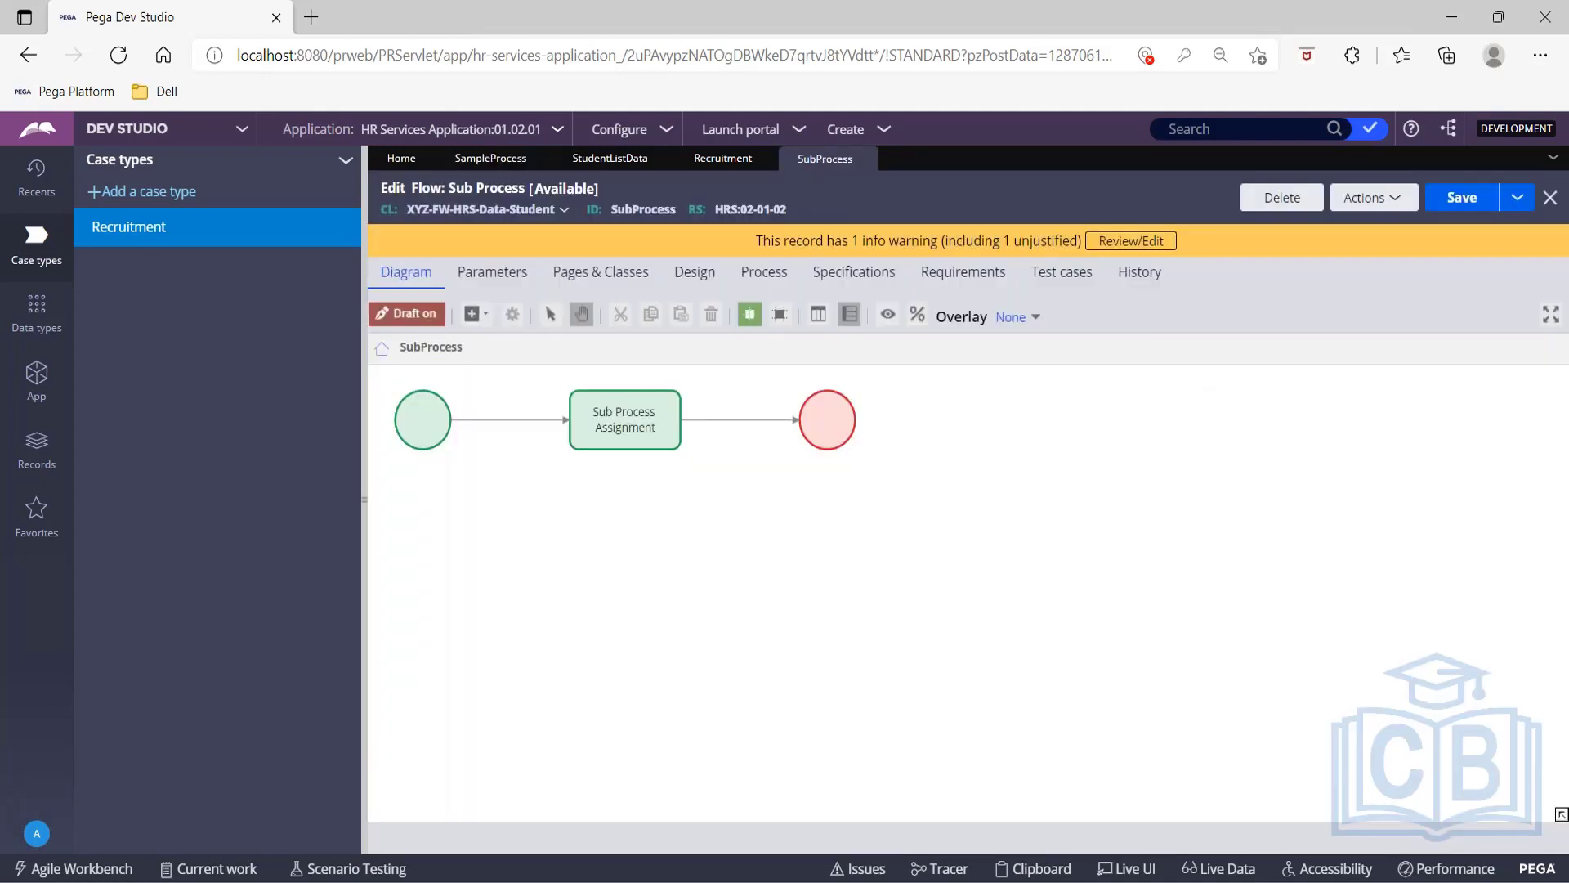
pyautogui.click(490, 158)
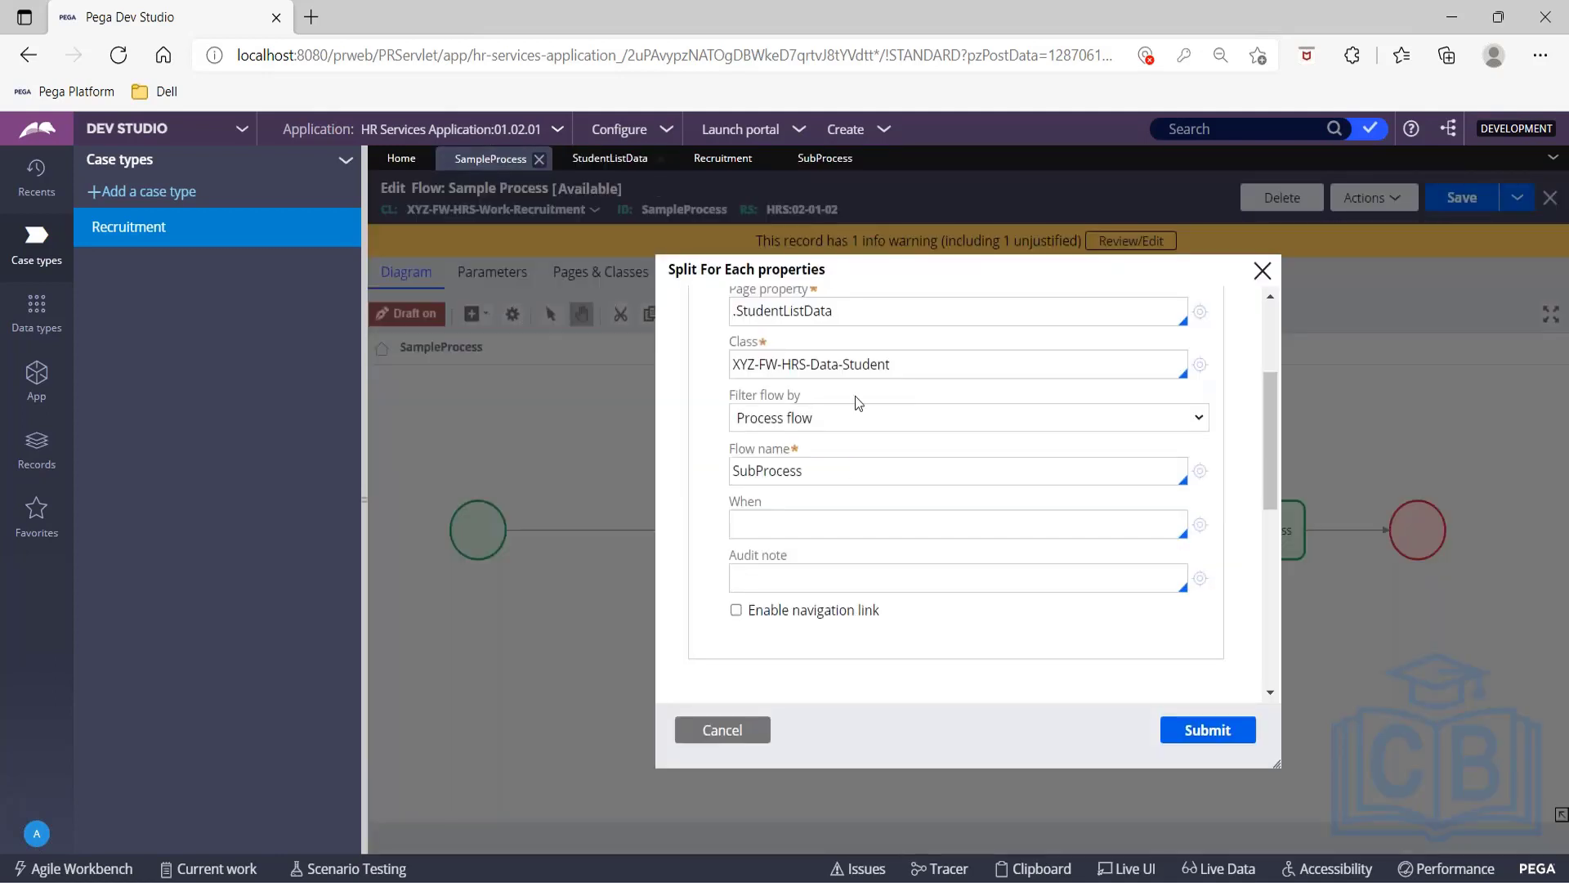
pyautogui.scroll(2, 830, 427)
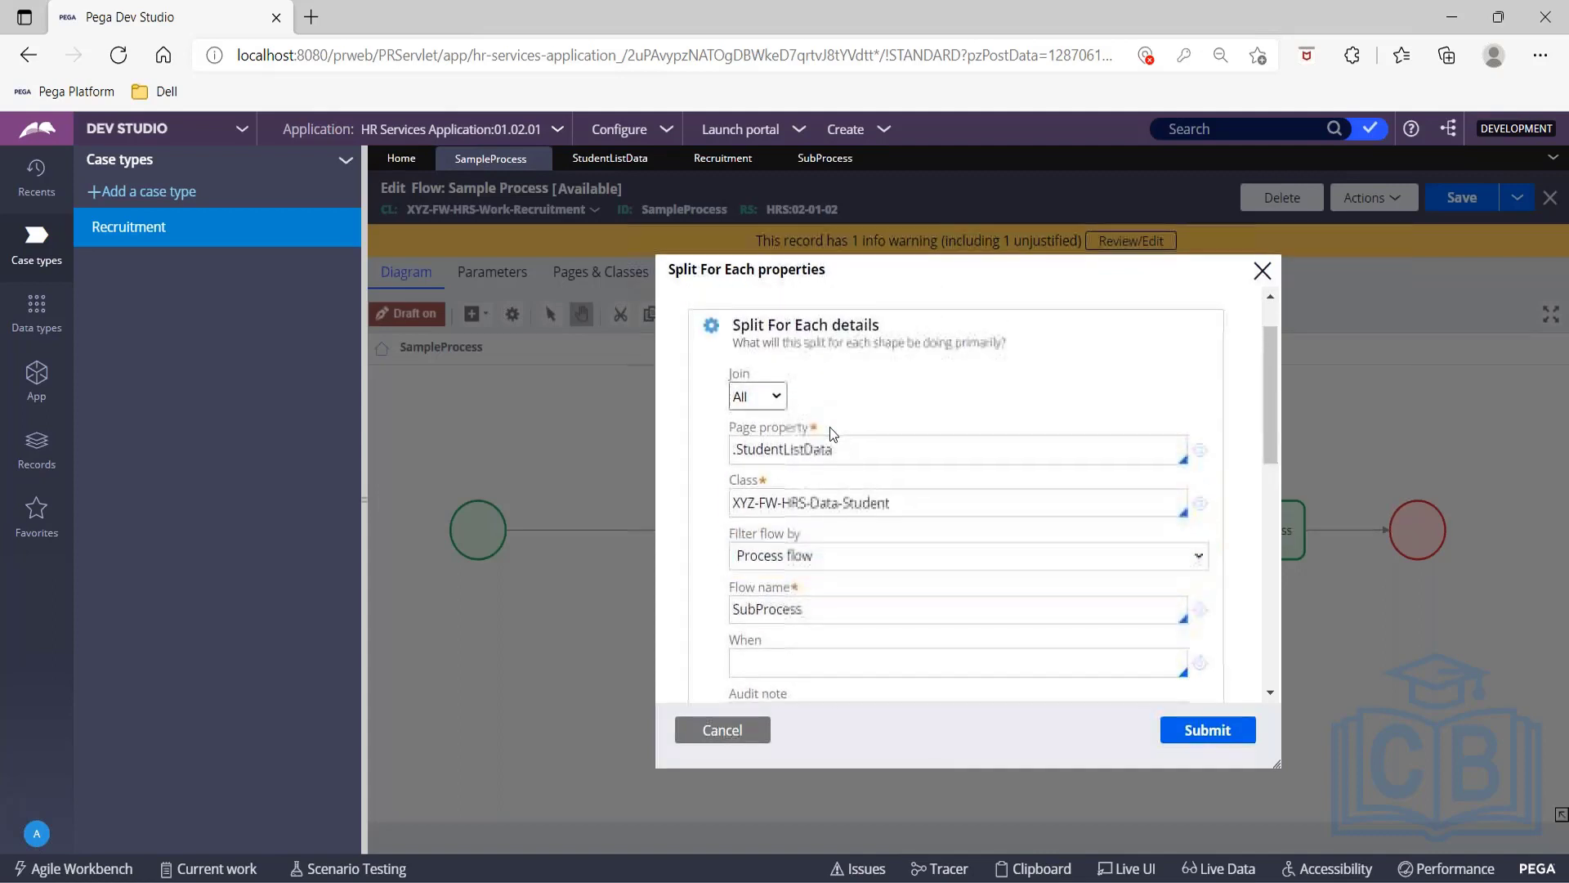
pyautogui.scroll(-6, 924, 539)
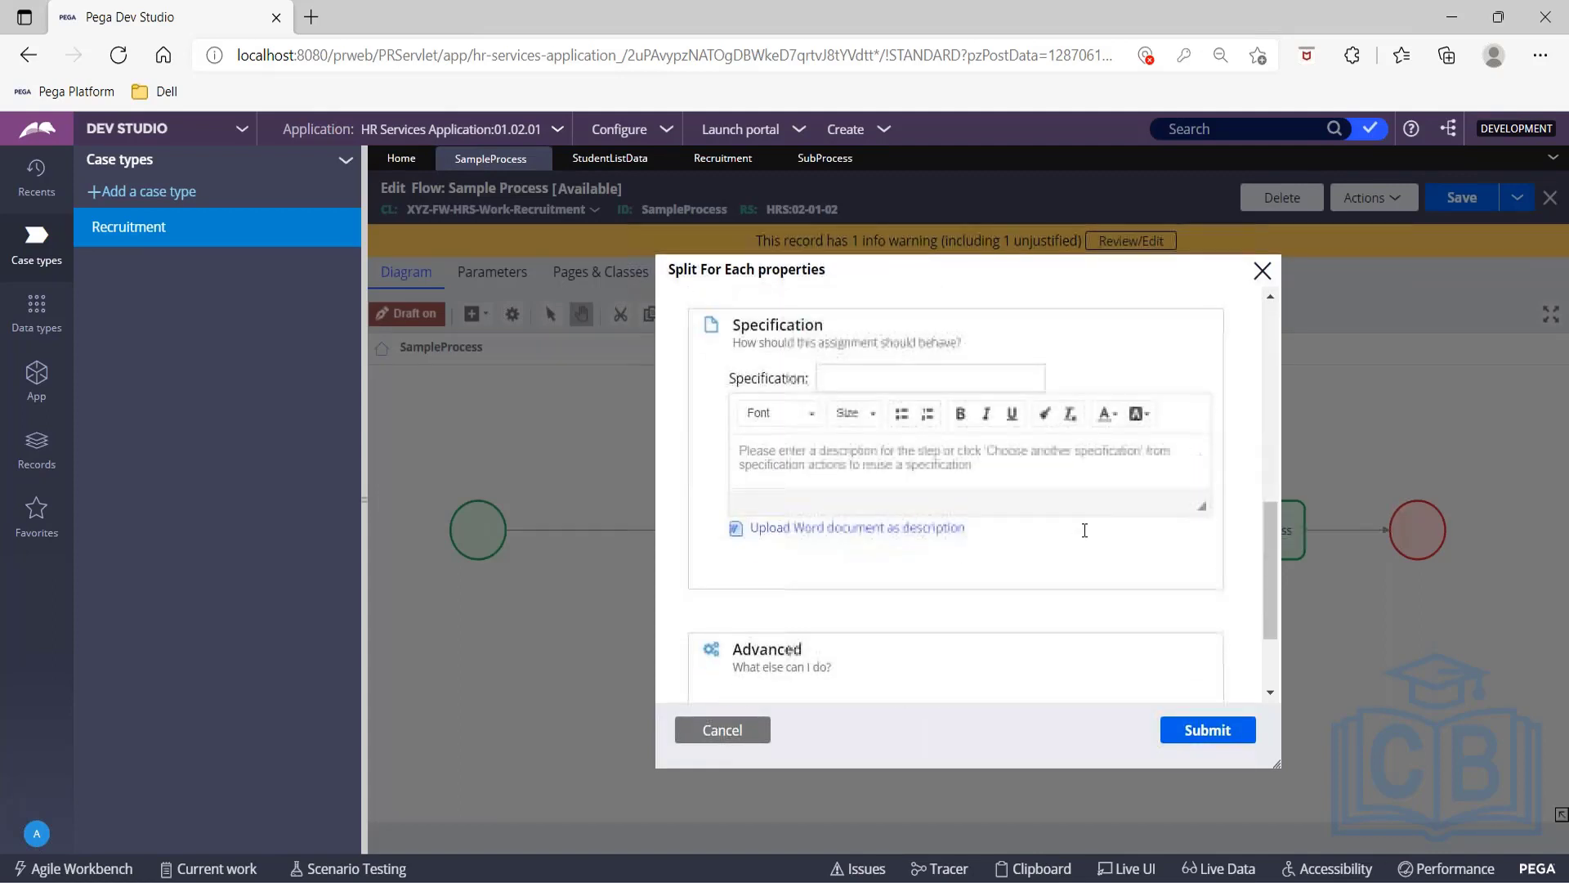
pyautogui.click(1216, 733)
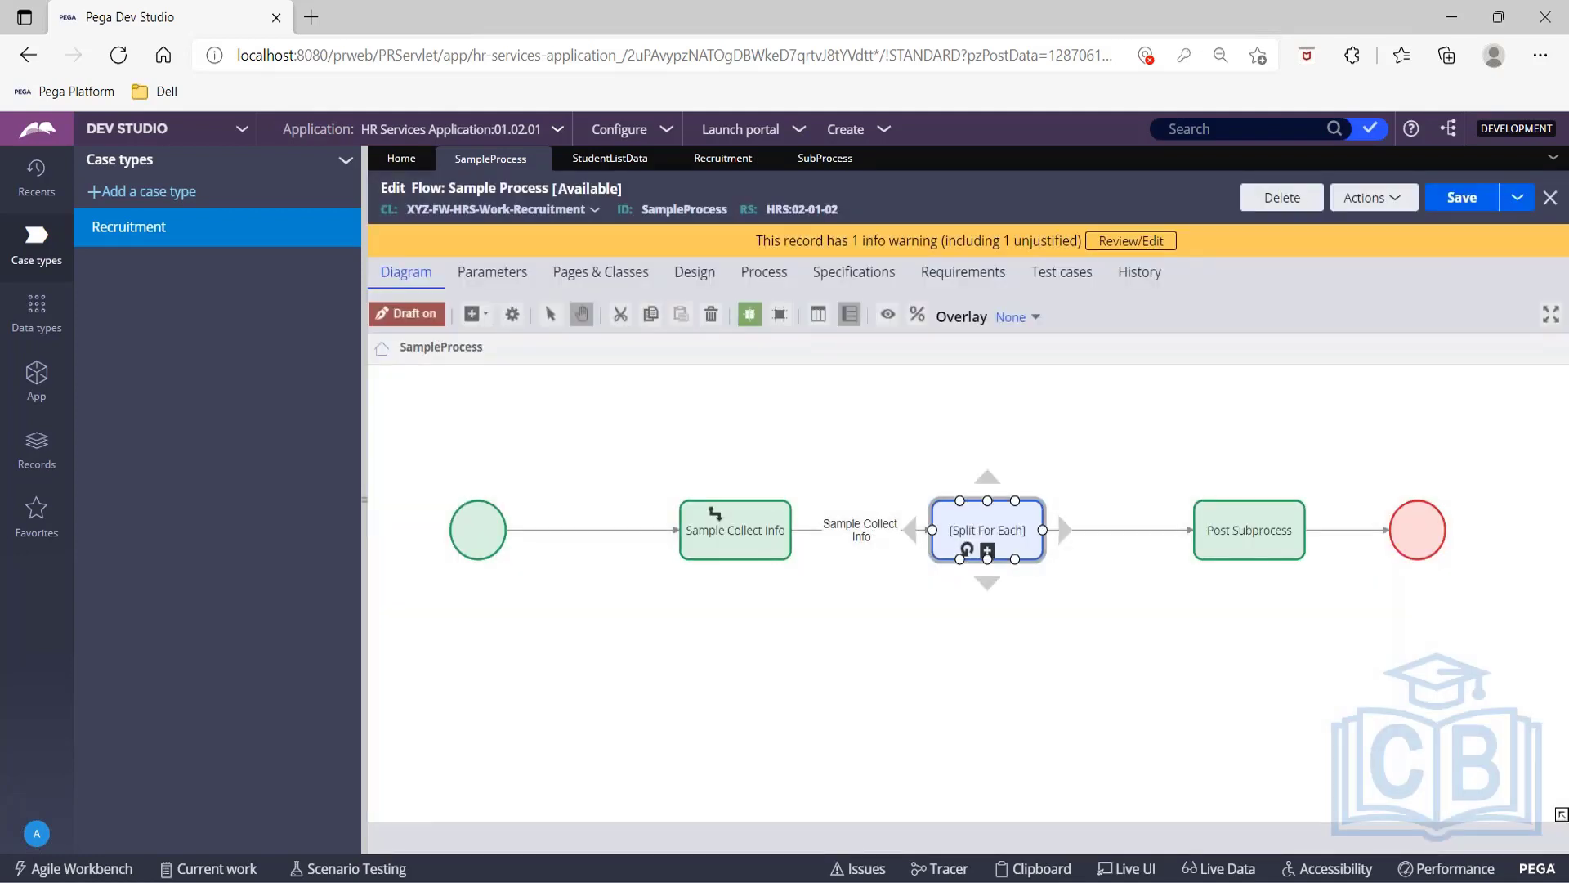
pyautogui.click(1463, 200)
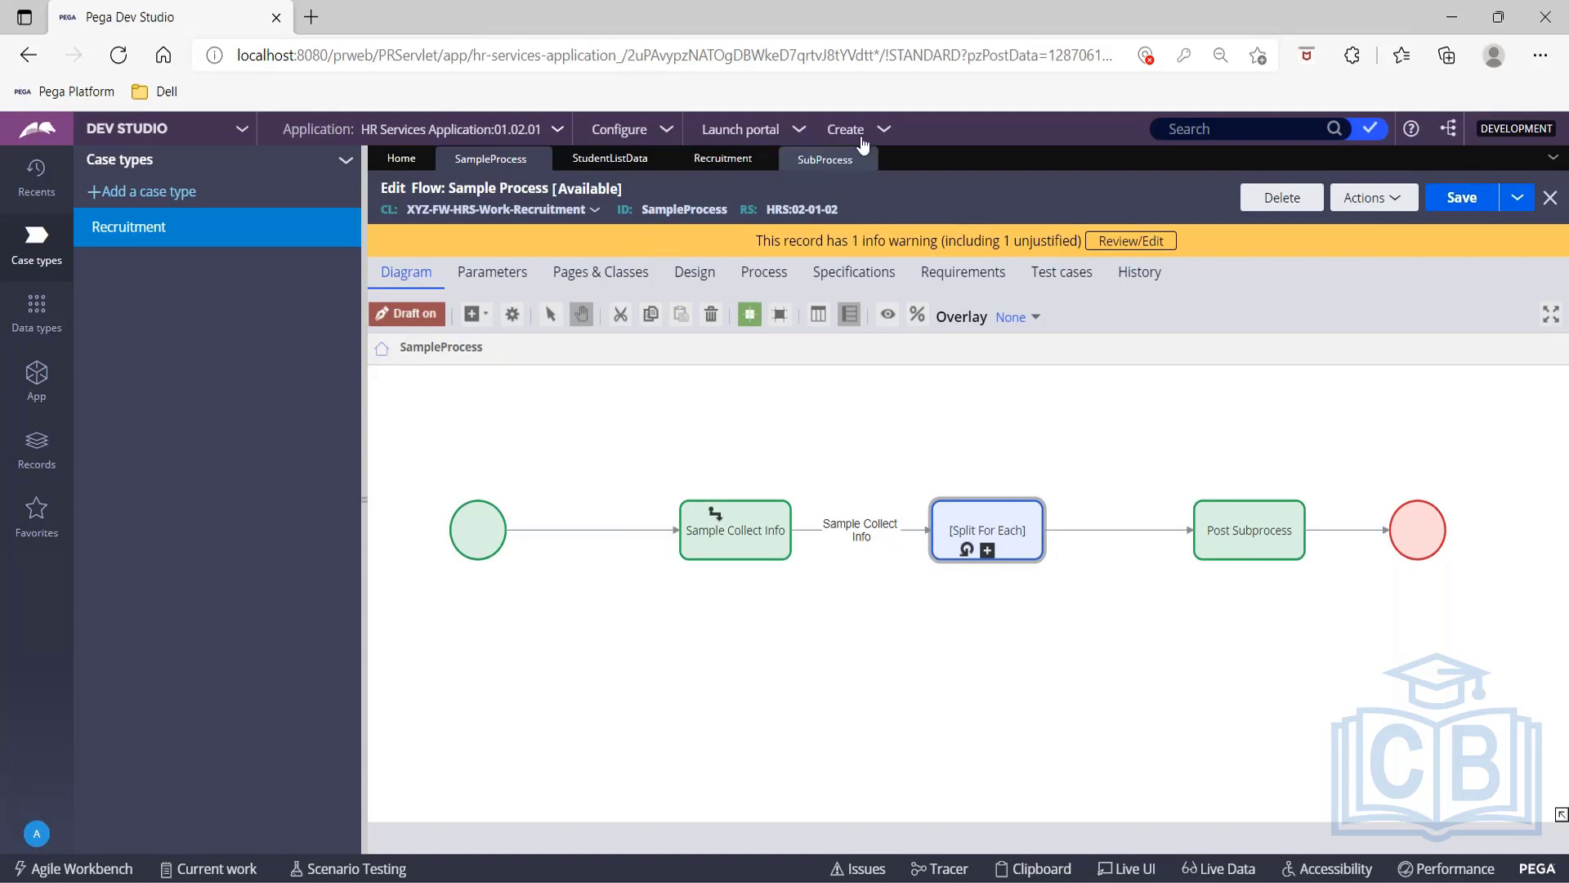
# Return to the Recruitment case type, refresh it, and save and run it to start a new case.
pyautogui.click(730, 162)
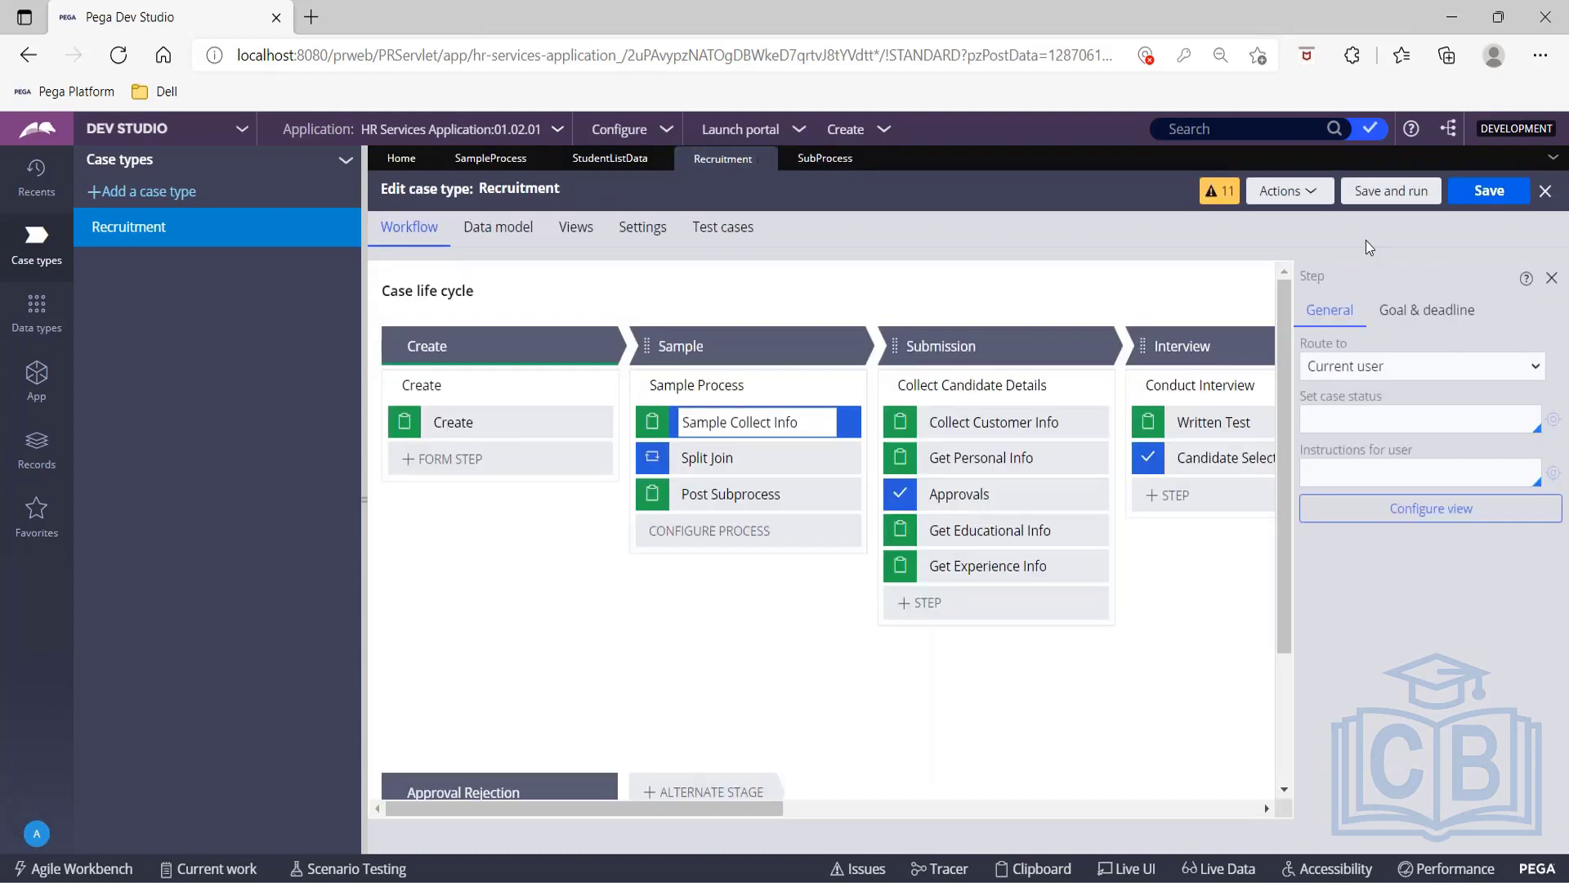
pyautogui.click(1414, 203)
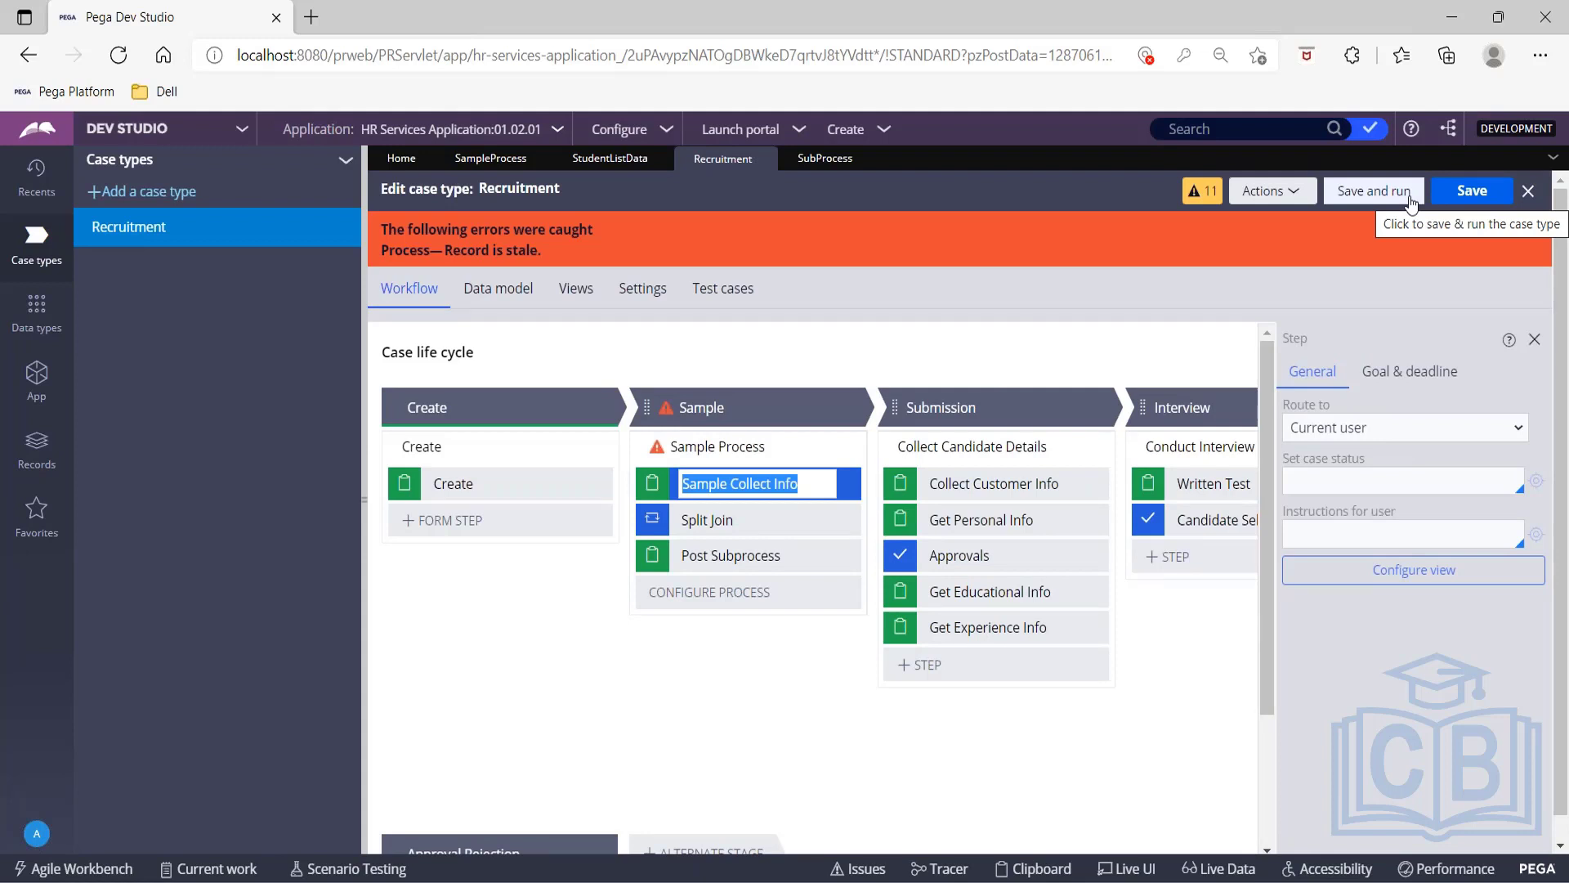
pyautogui.click(1287, 192)
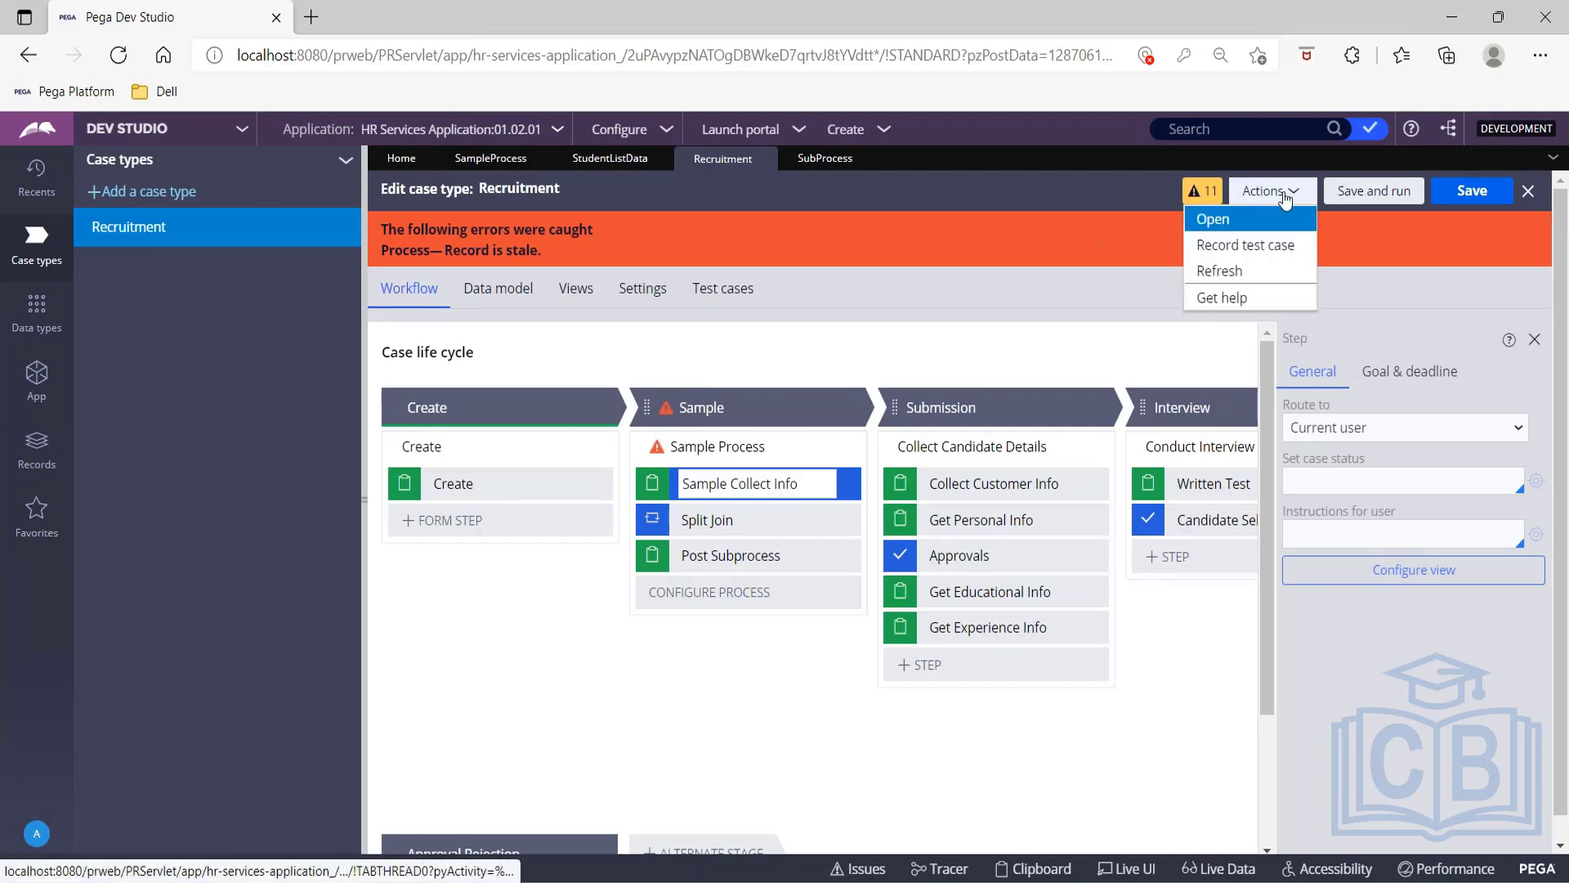
pyautogui.click(1246, 272)
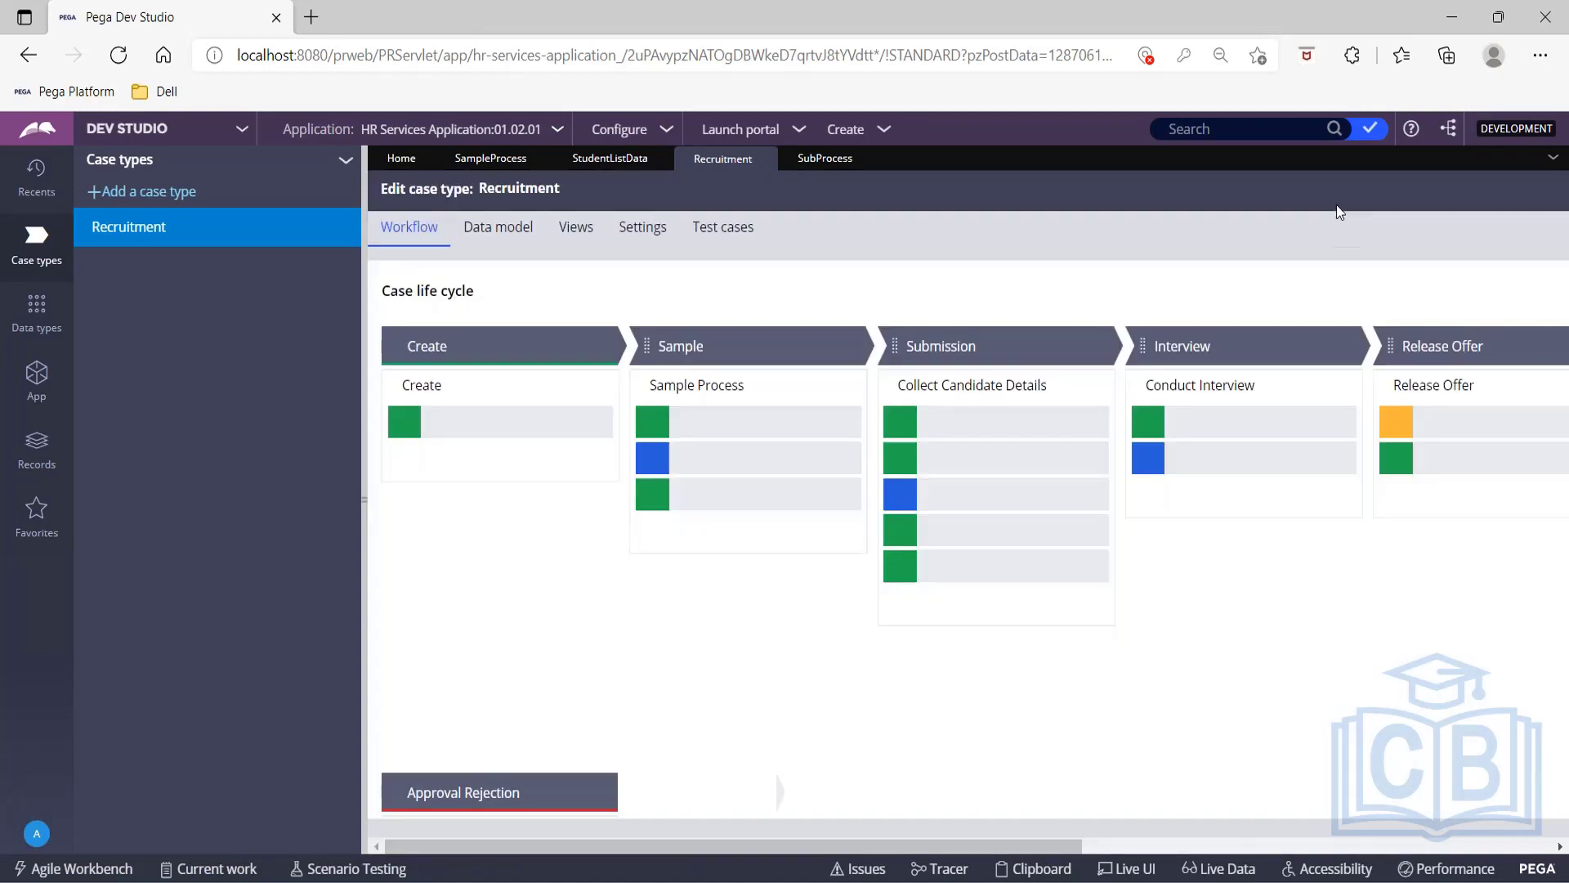
pyautogui.click(1367, 200)
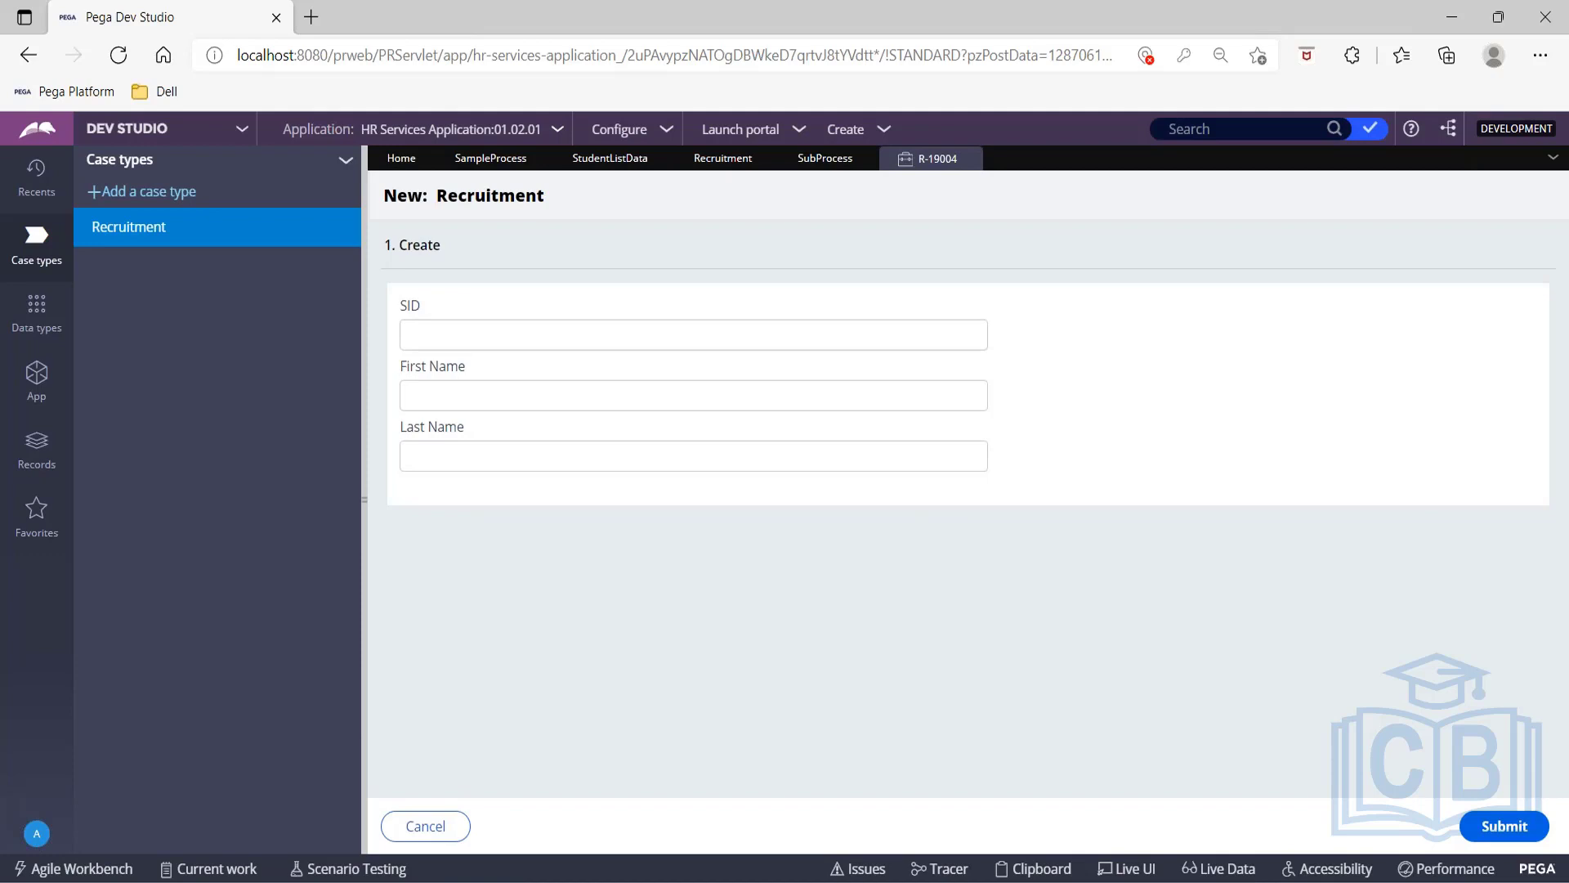
# Submit the blank Create form, the Sample Collect Info step and the first Sub Process Assignment of the new case.
pyautogui.click(1507, 827)
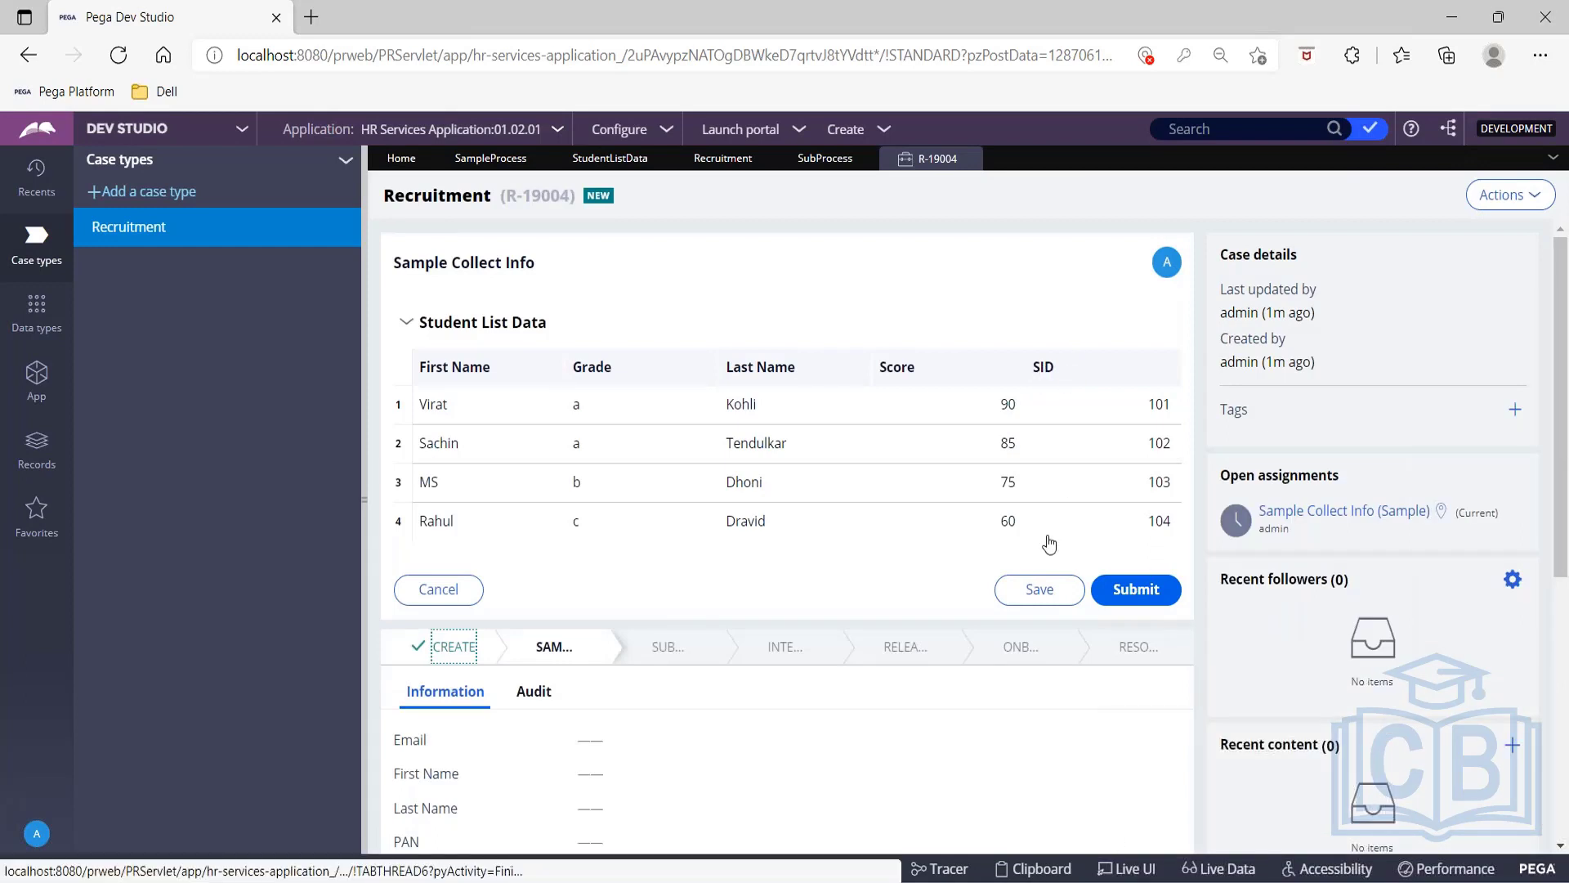
pyautogui.click(1128, 590)
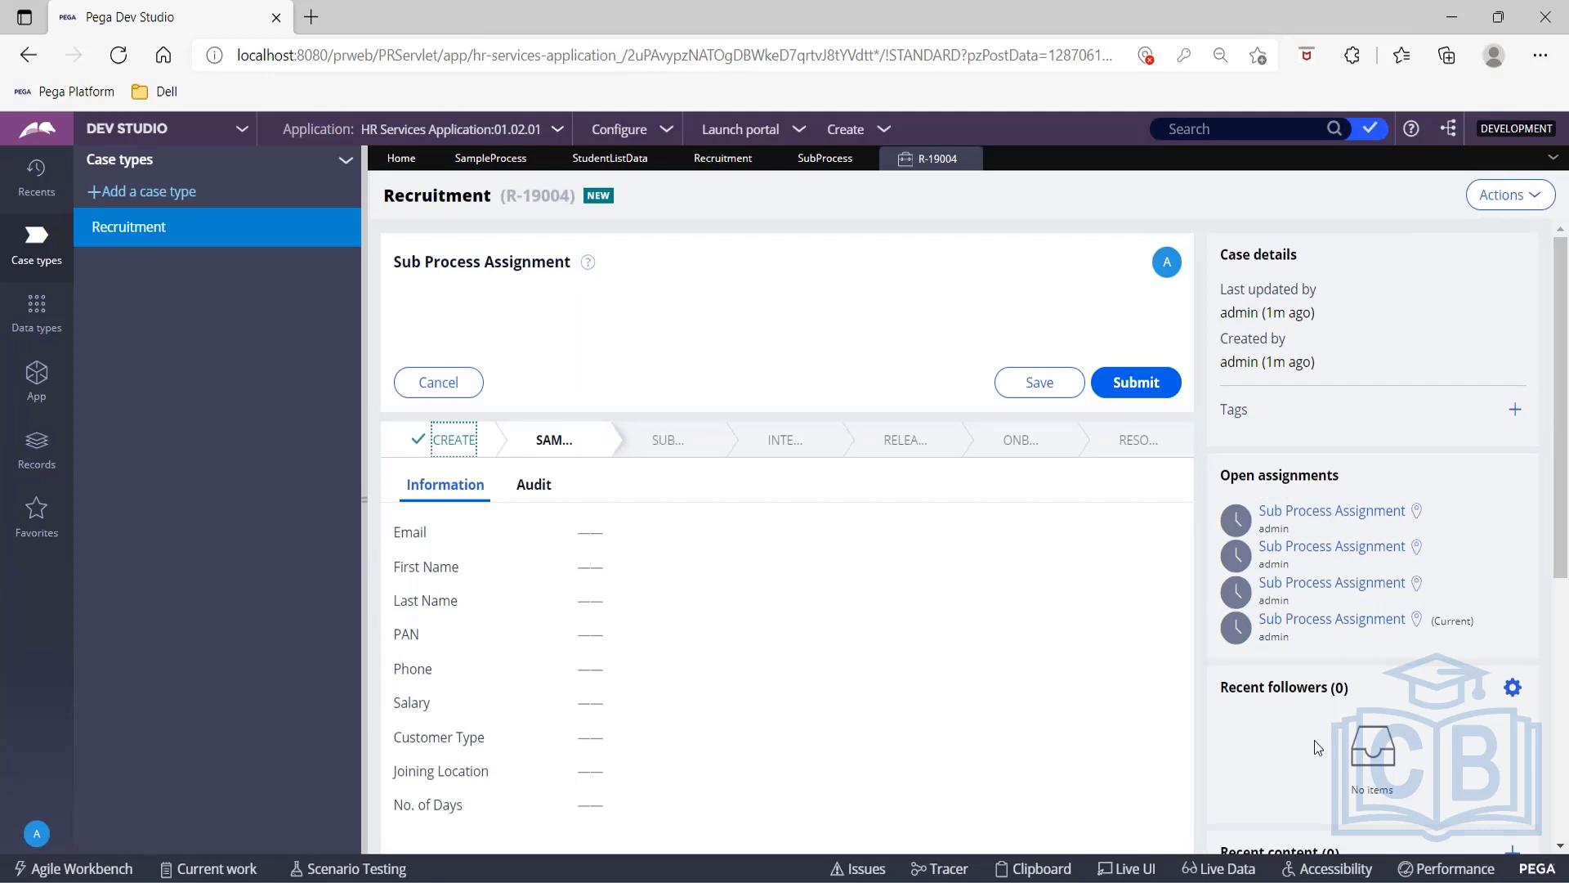
pyautogui.click(1140, 382)
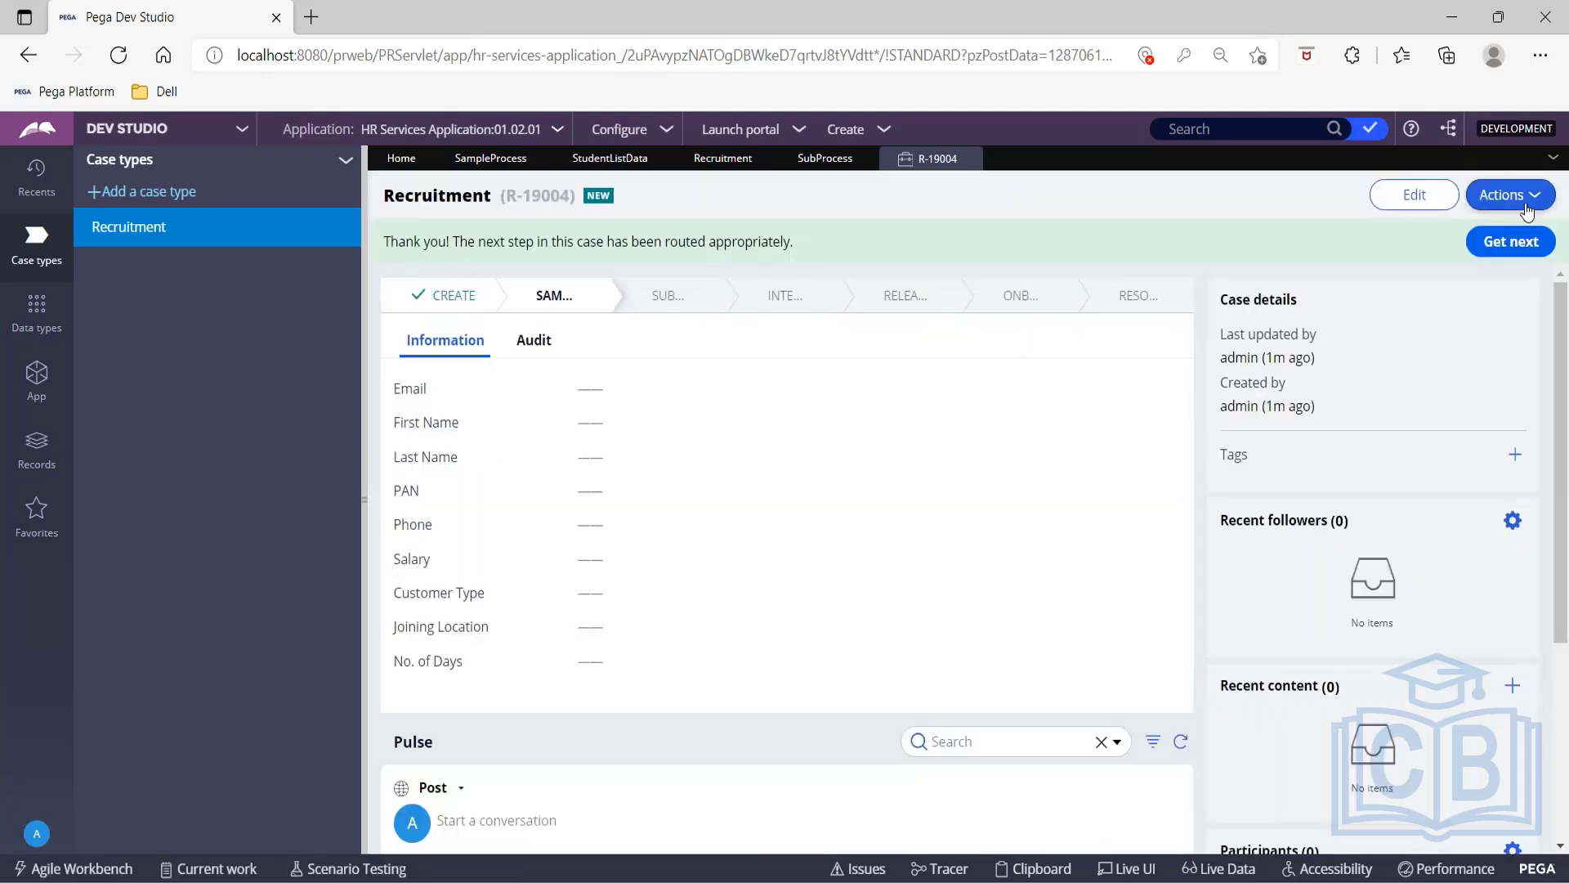
# Open the first of the remaining Sub Process Assignments in the Recruitment case.
pyautogui.click(1525, 205)
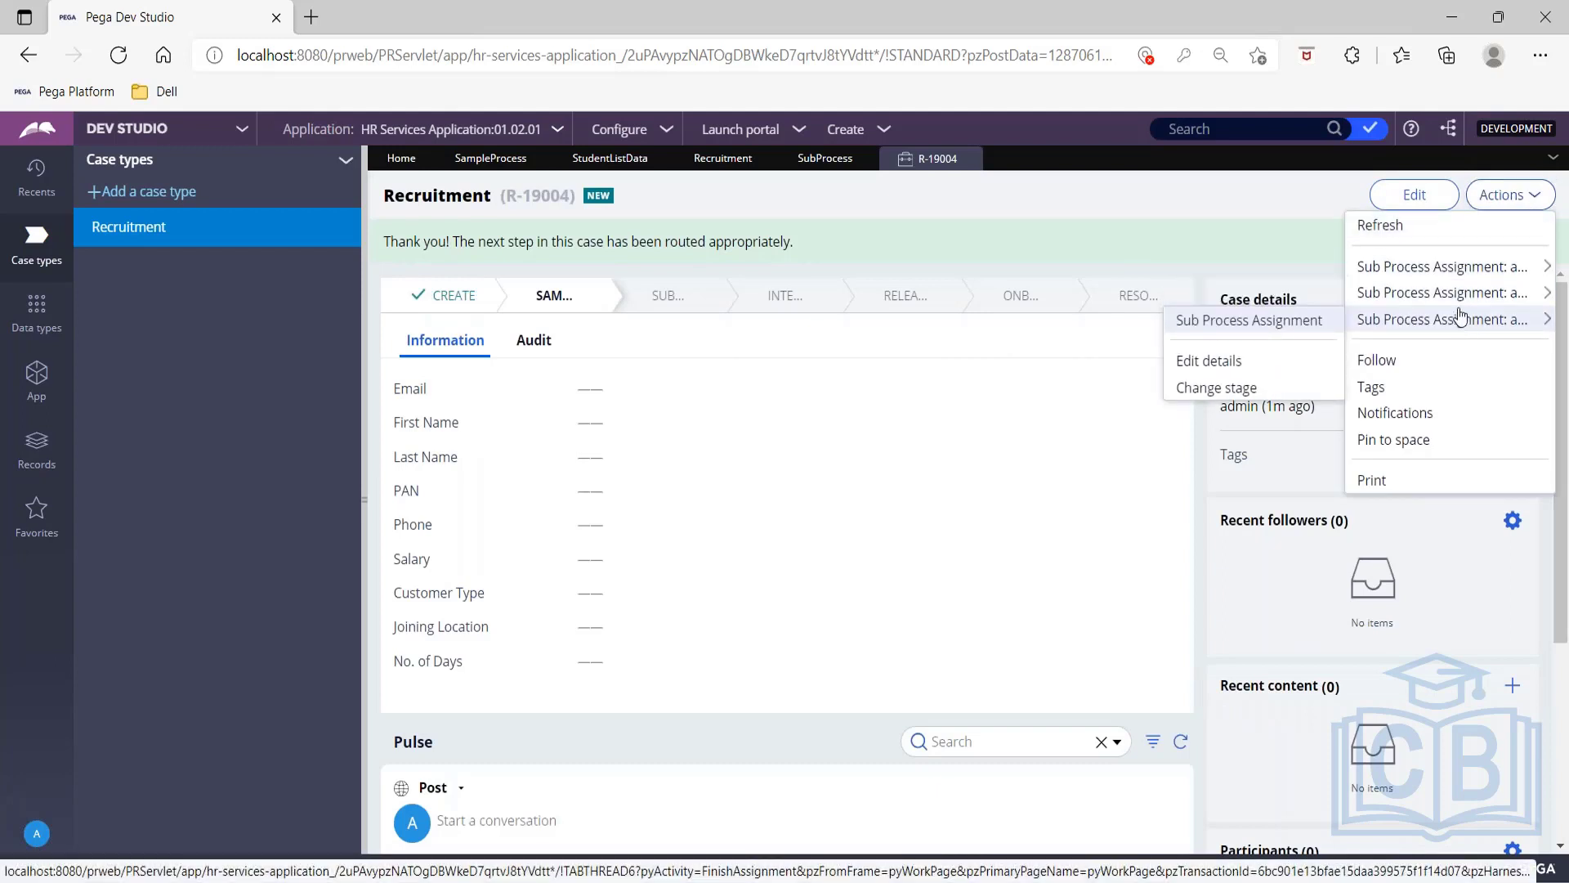
pyautogui.moveTo(1448, 275)
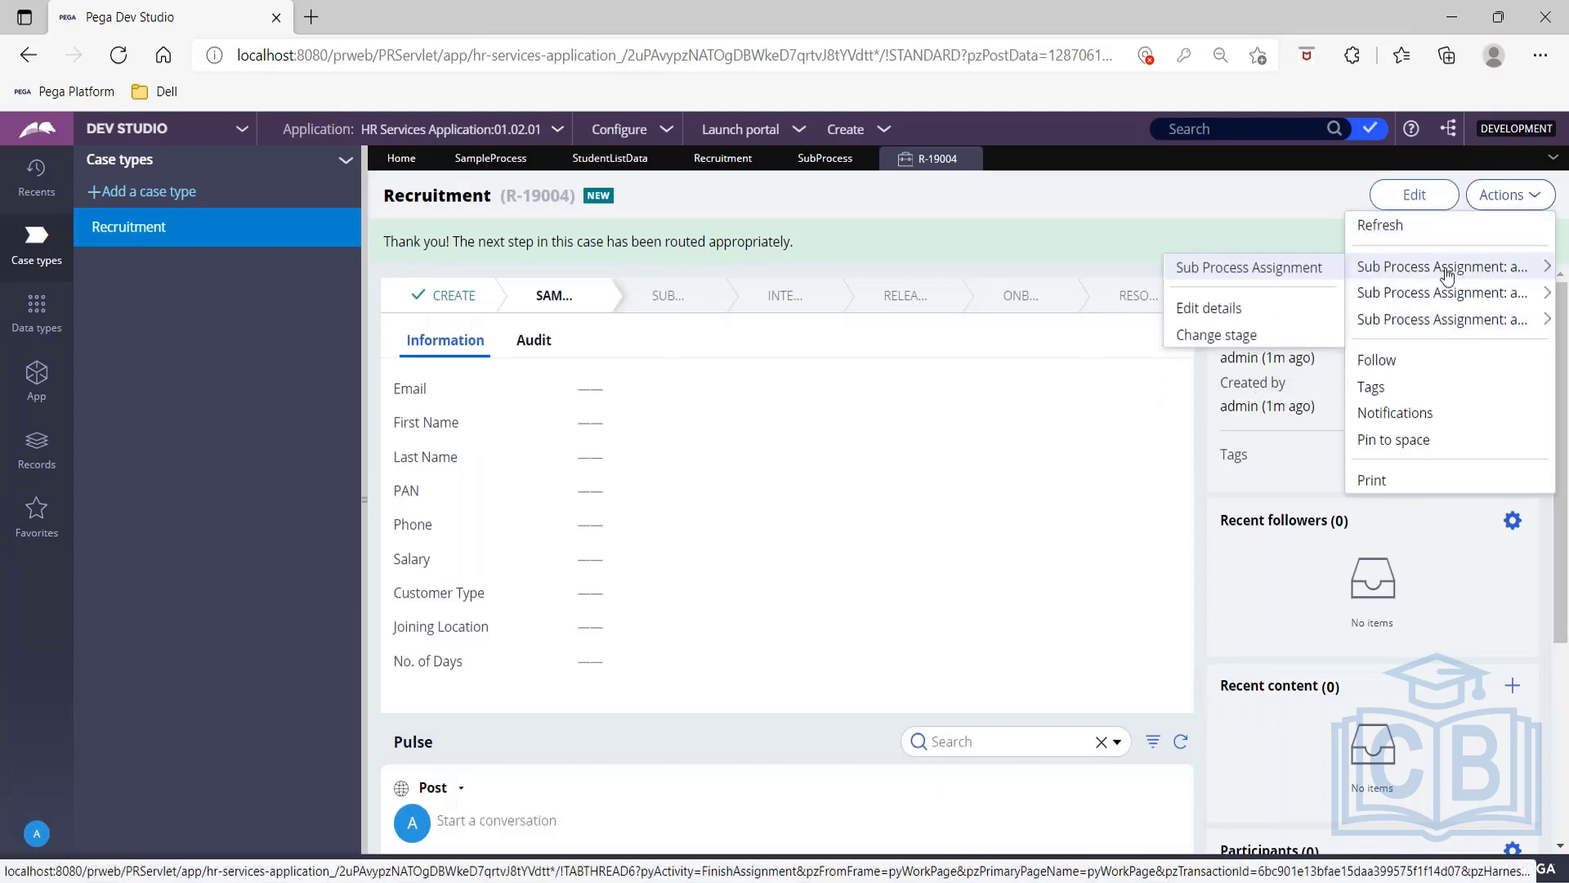
pyautogui.click(1308, 271)
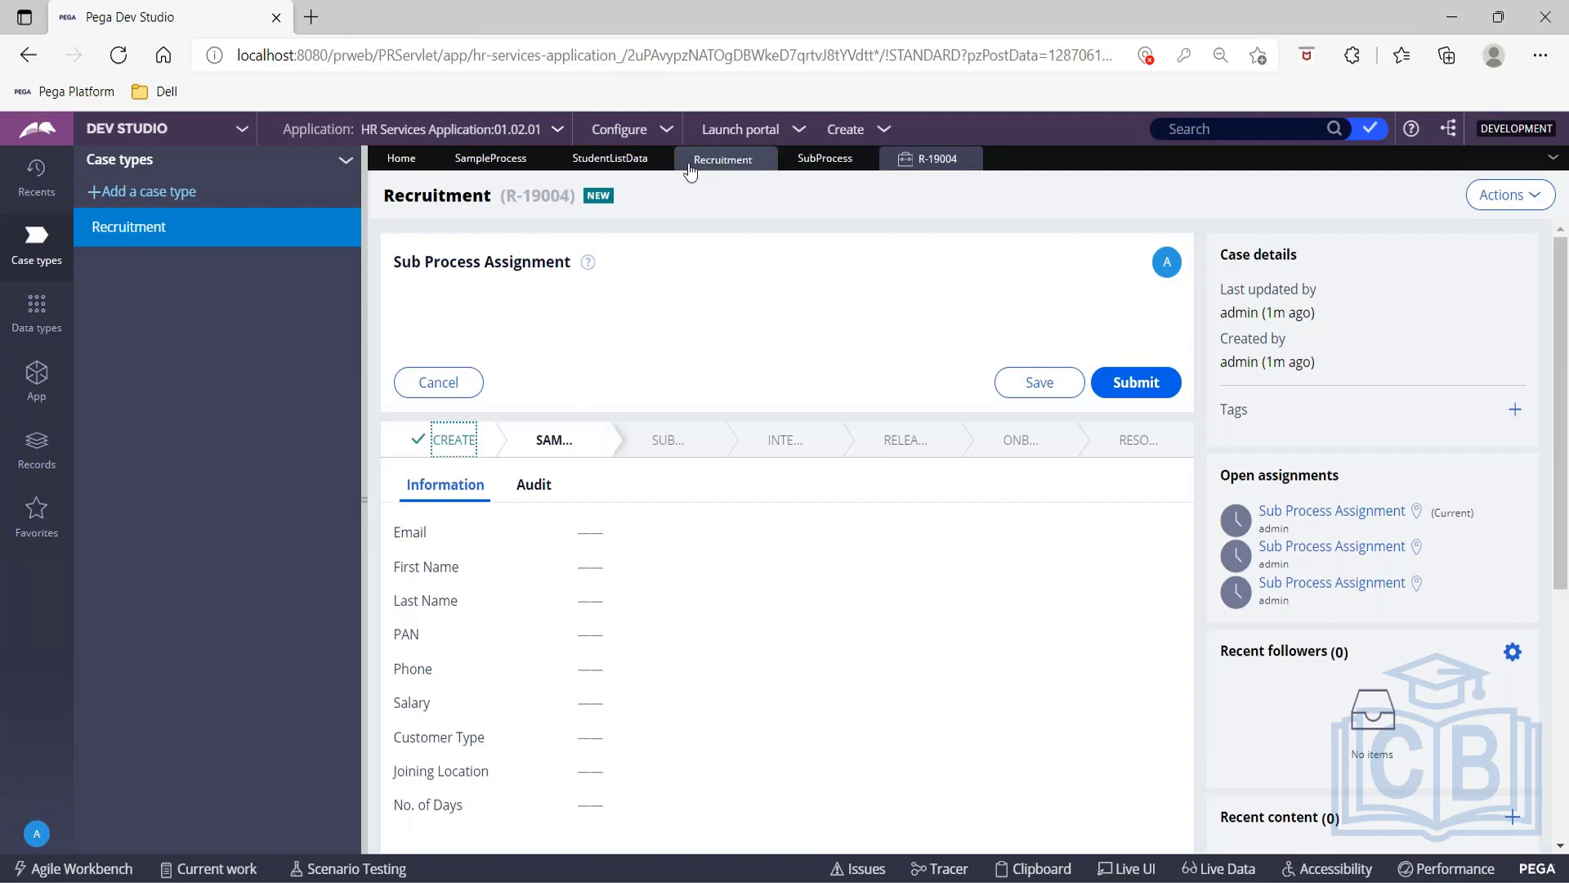
# In the Sample Process flow, change the Split For Each join so one completed subprocess lets the flow continue, and save the flow.
pyautogui.click(503, 163)
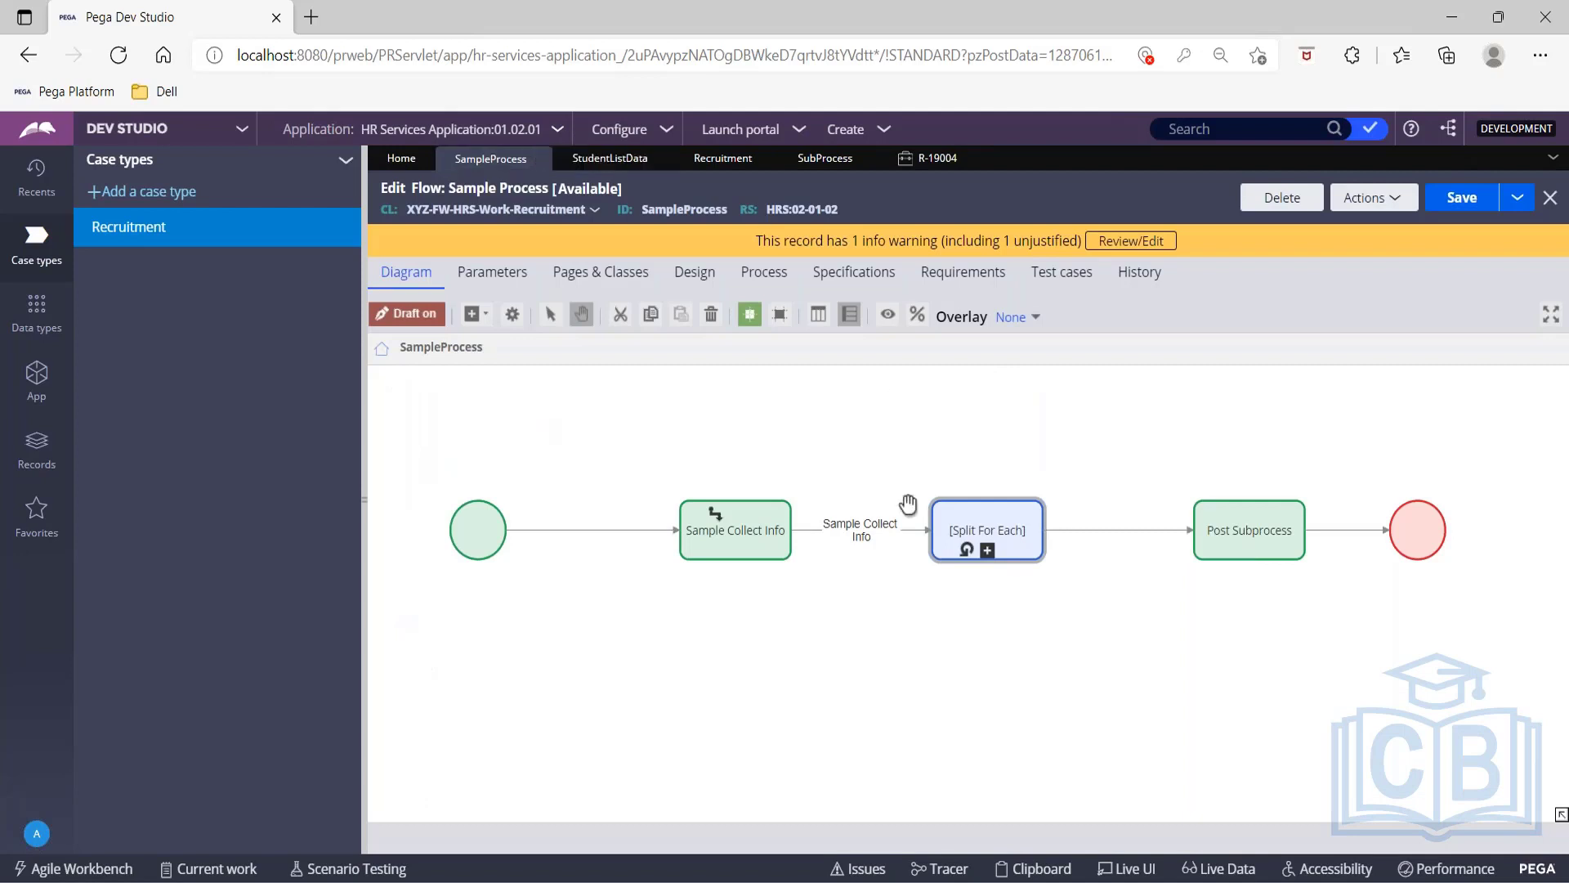
pyautogui.click(1020, 531)
pyautogui.doubleClick(1020, 531)
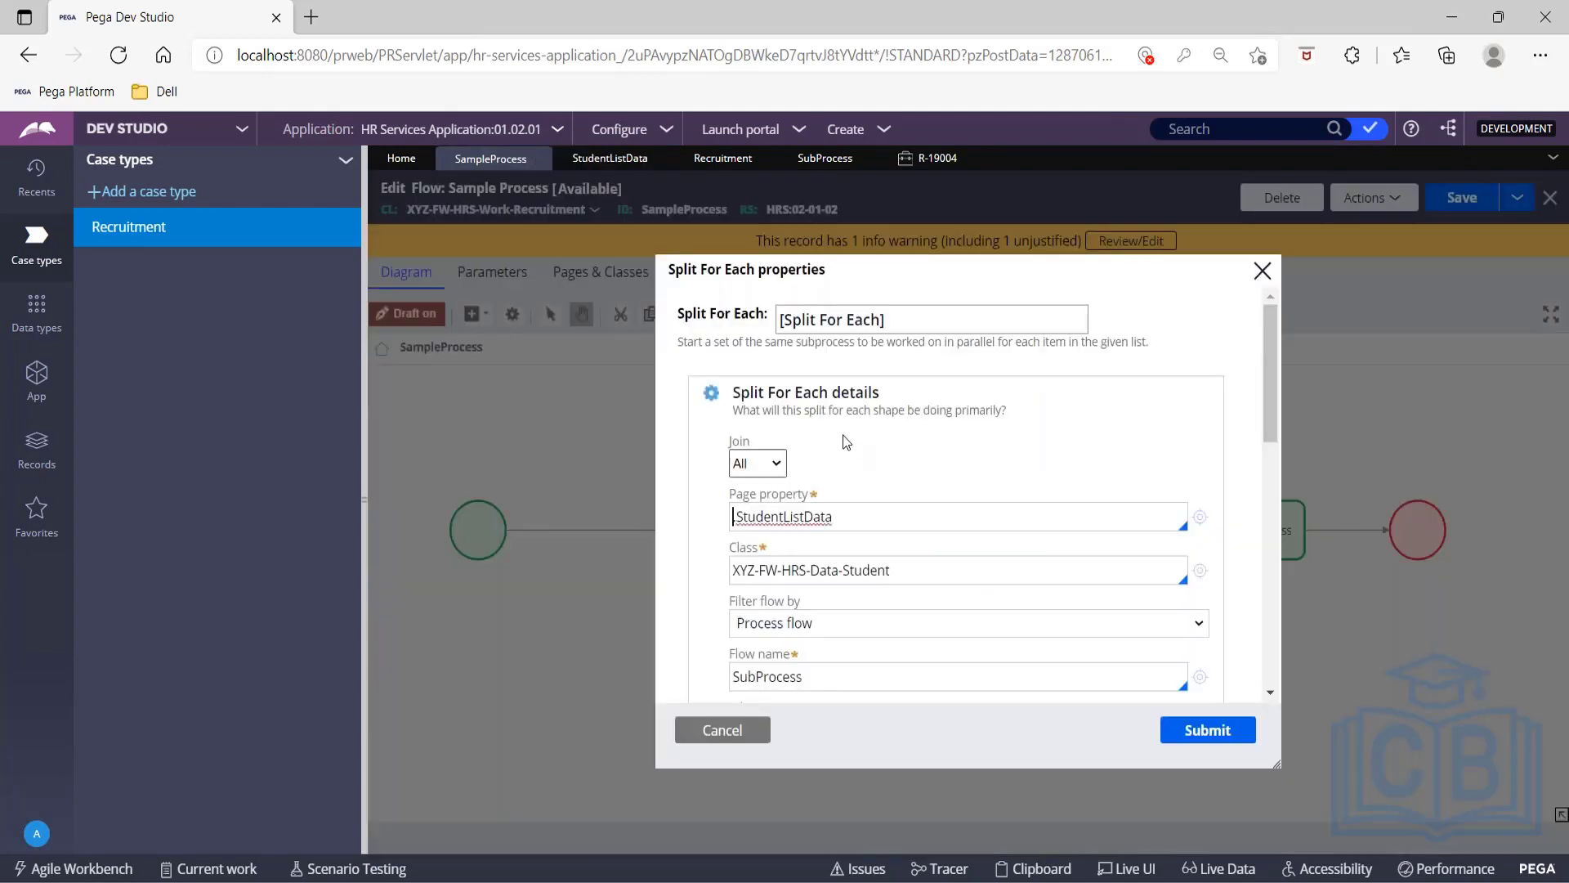
pyautogui.click(757, 463)
pyautogui.click(760, 506)
pyautogui.click(1203, 732)
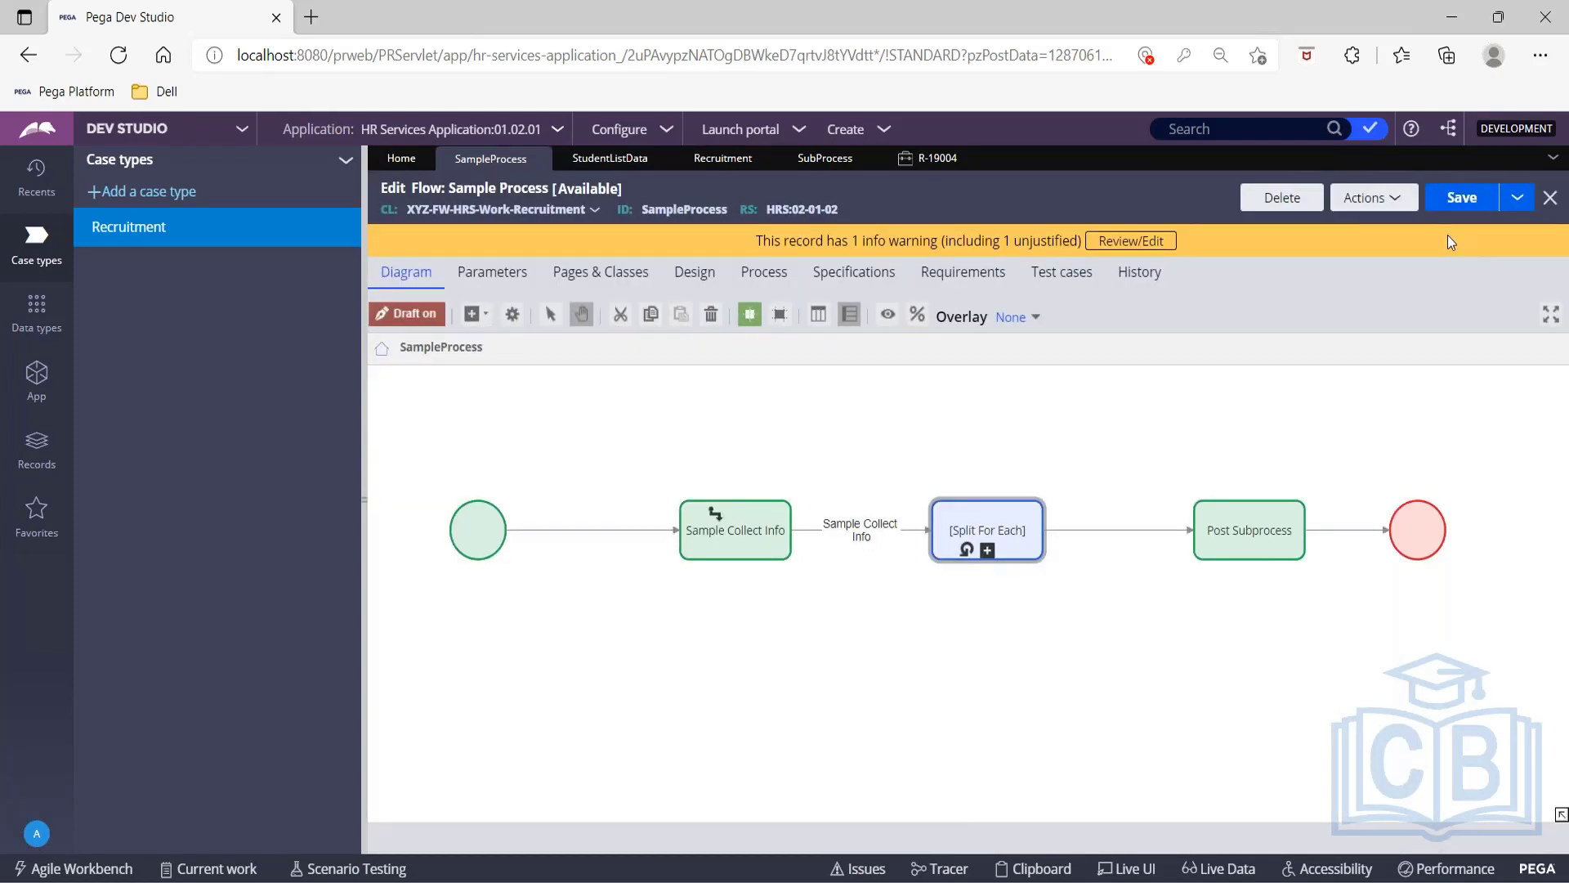
pyautogui.click(1448, 203)
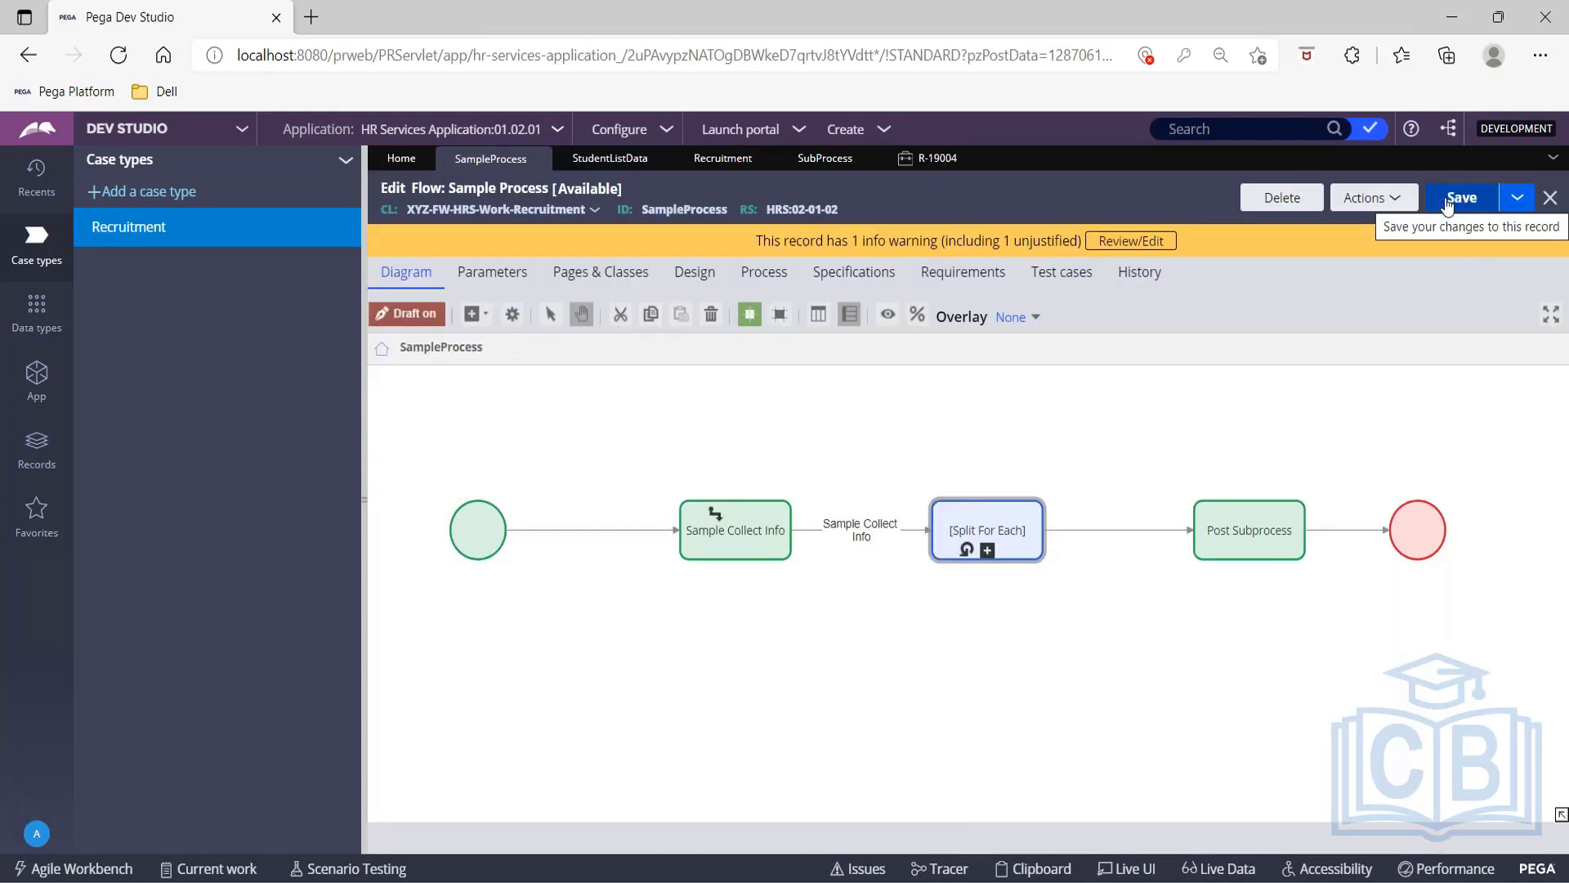
pyautogui.click(1449, 203)
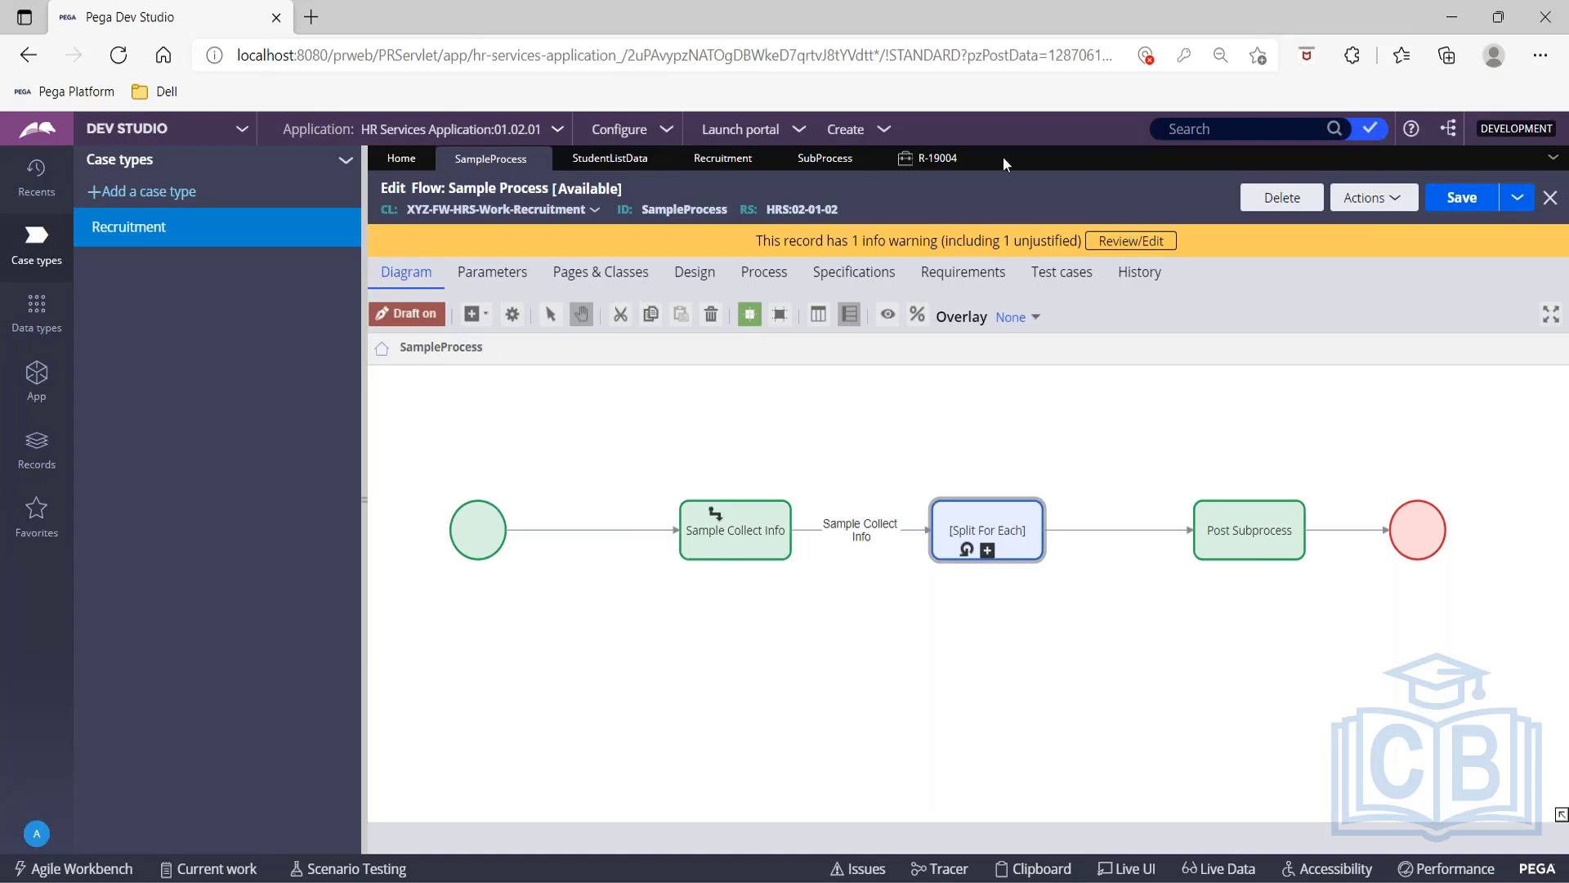
# Create a new Recruitment case and submit its Create form, the Sample Collect Info step and one Sub Process Assignment.
pyautogui.click(885, 131)
pyautogui.click(1087, 144)
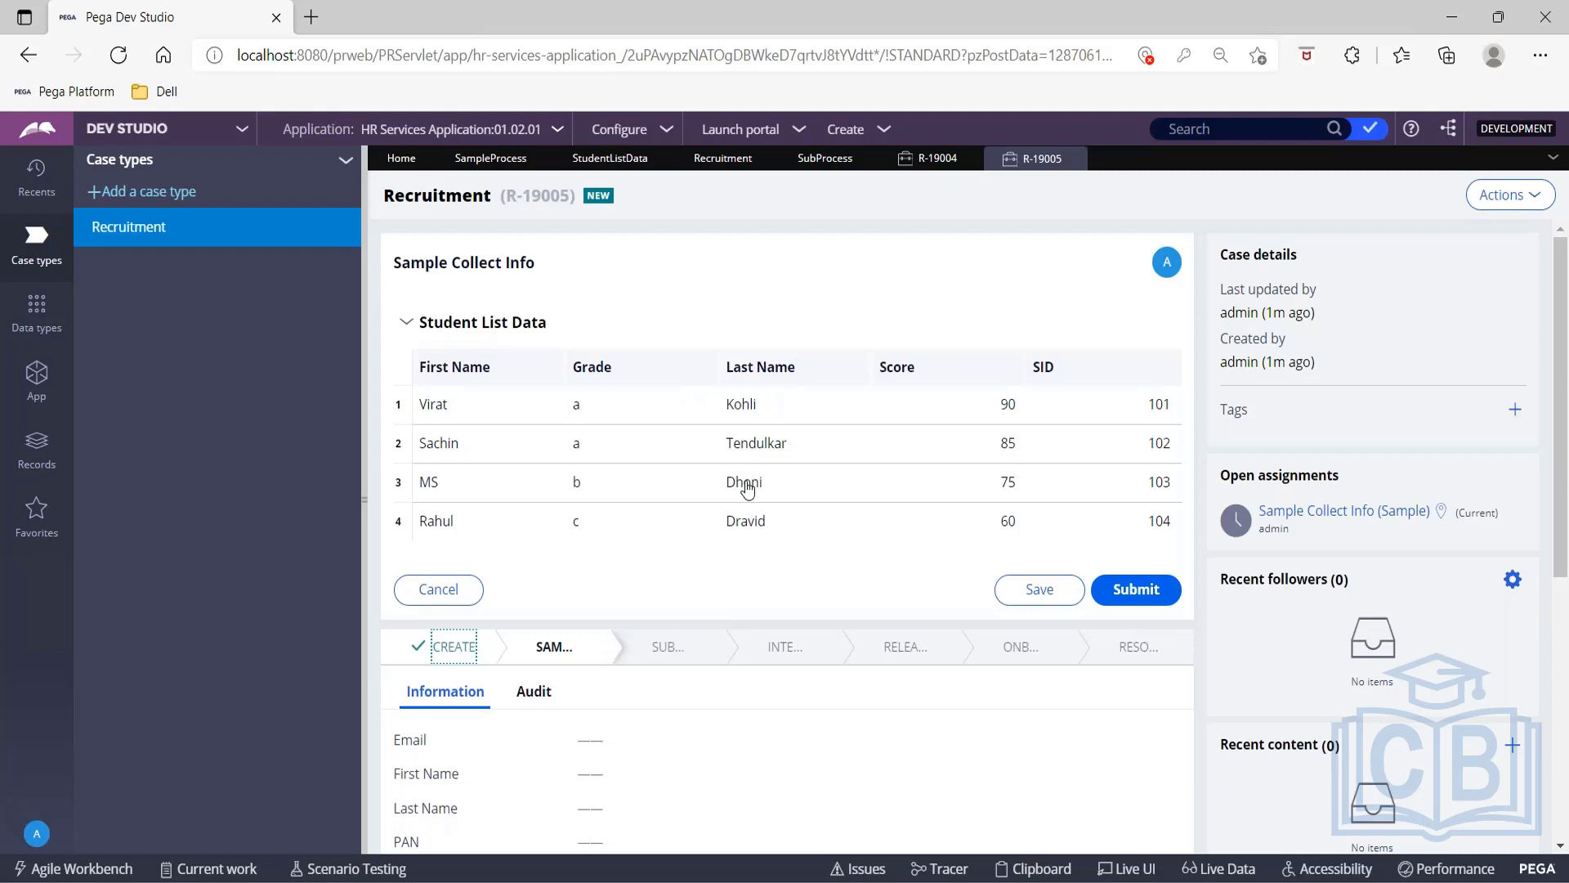
pyautogui.click(1135, 588)
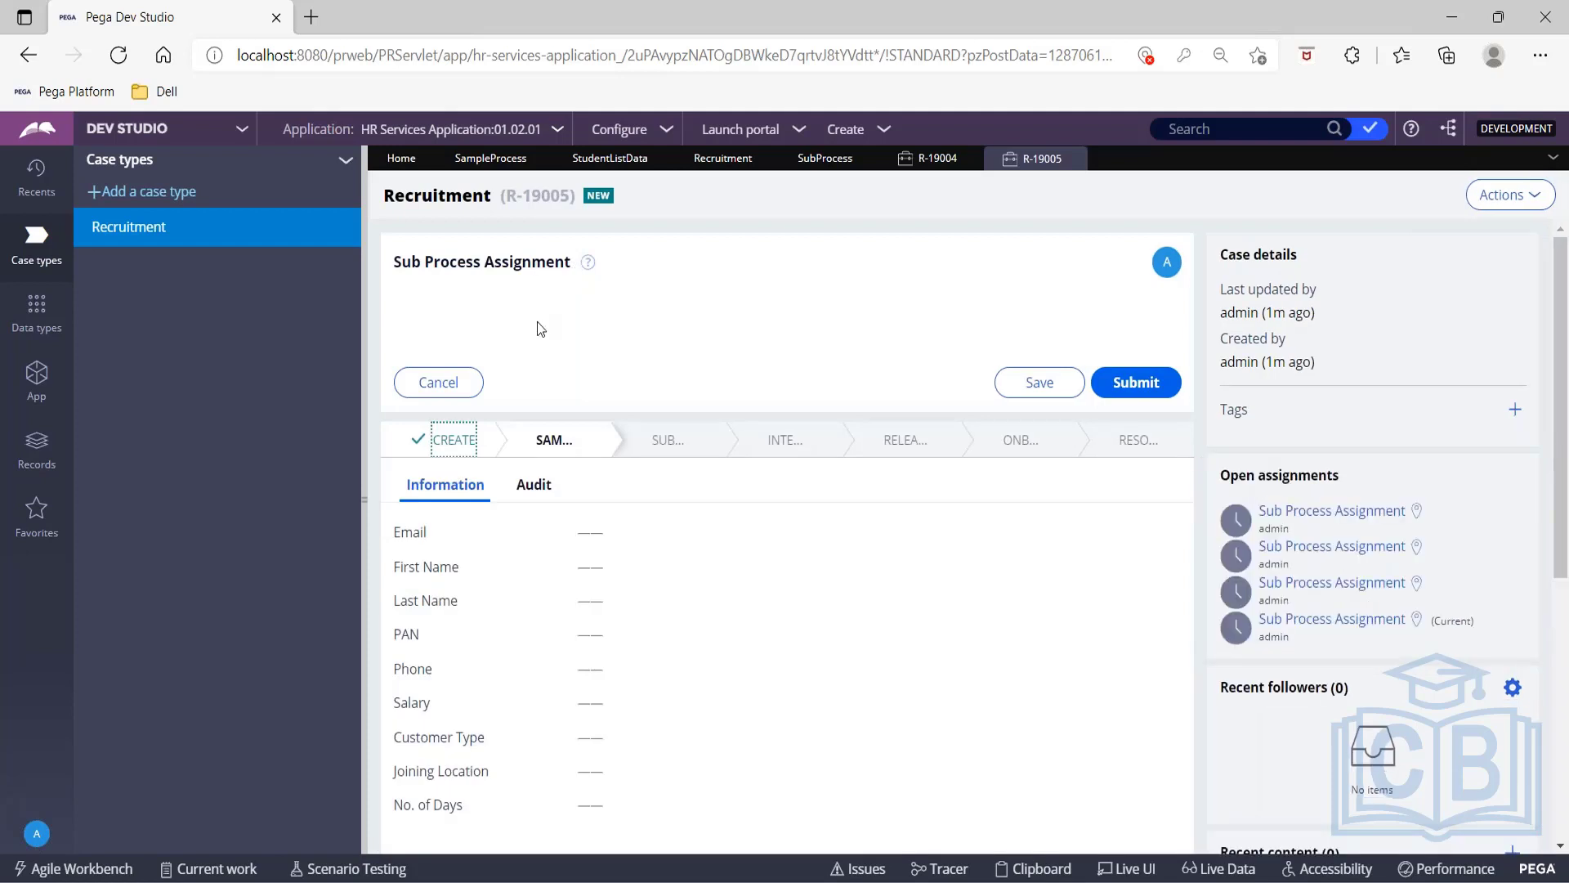
pyautogui.click(1144, 386)
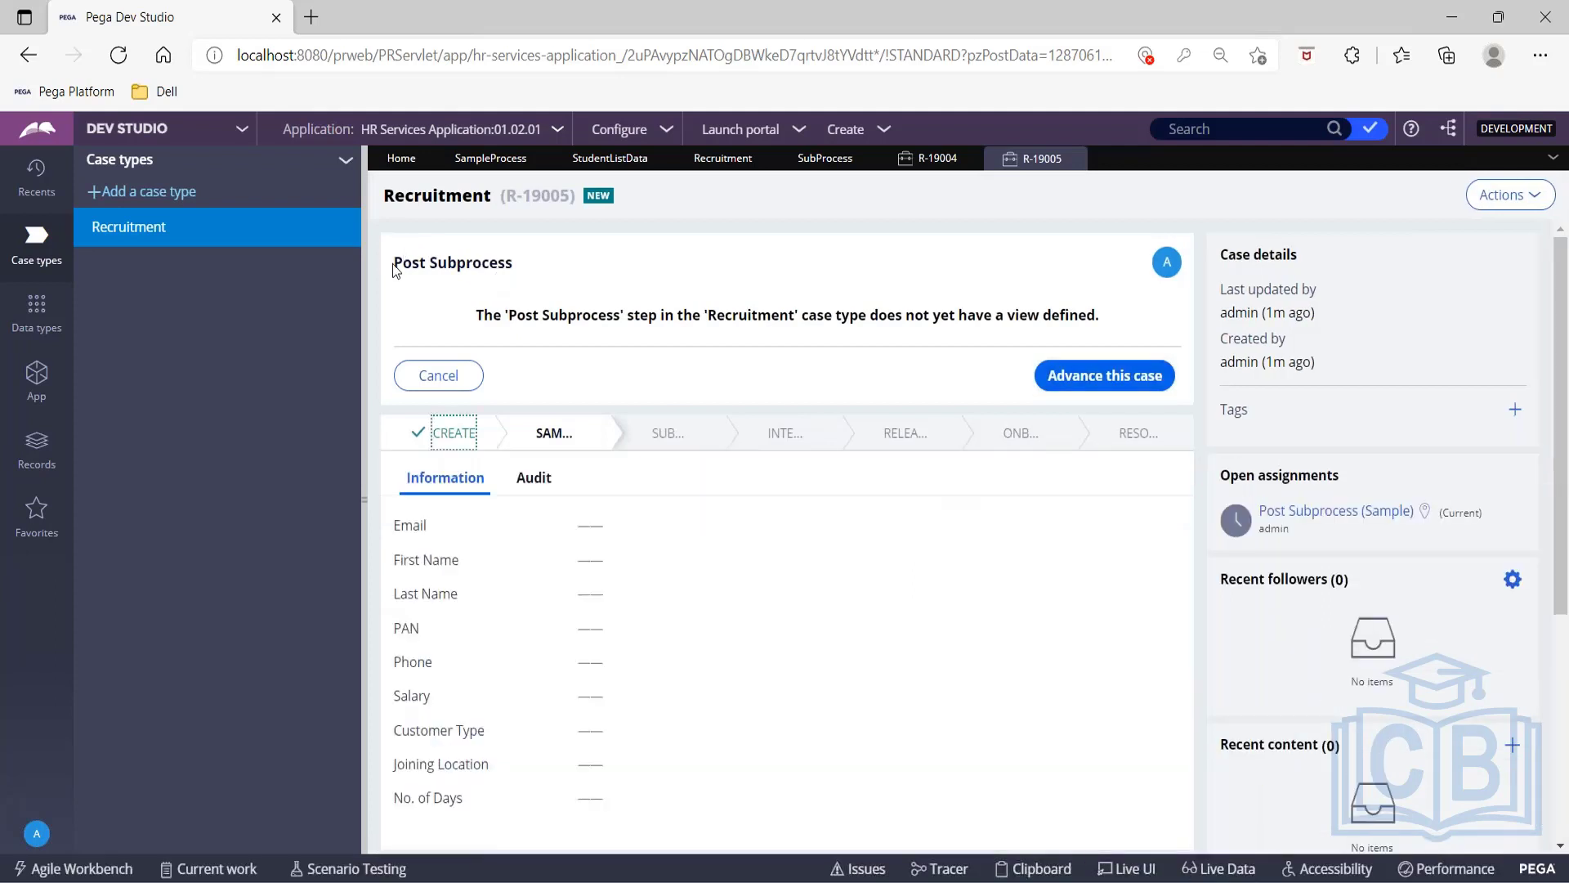
pyautogui.moveTo(391, 262); pyautogui.dragTo(552, 275)
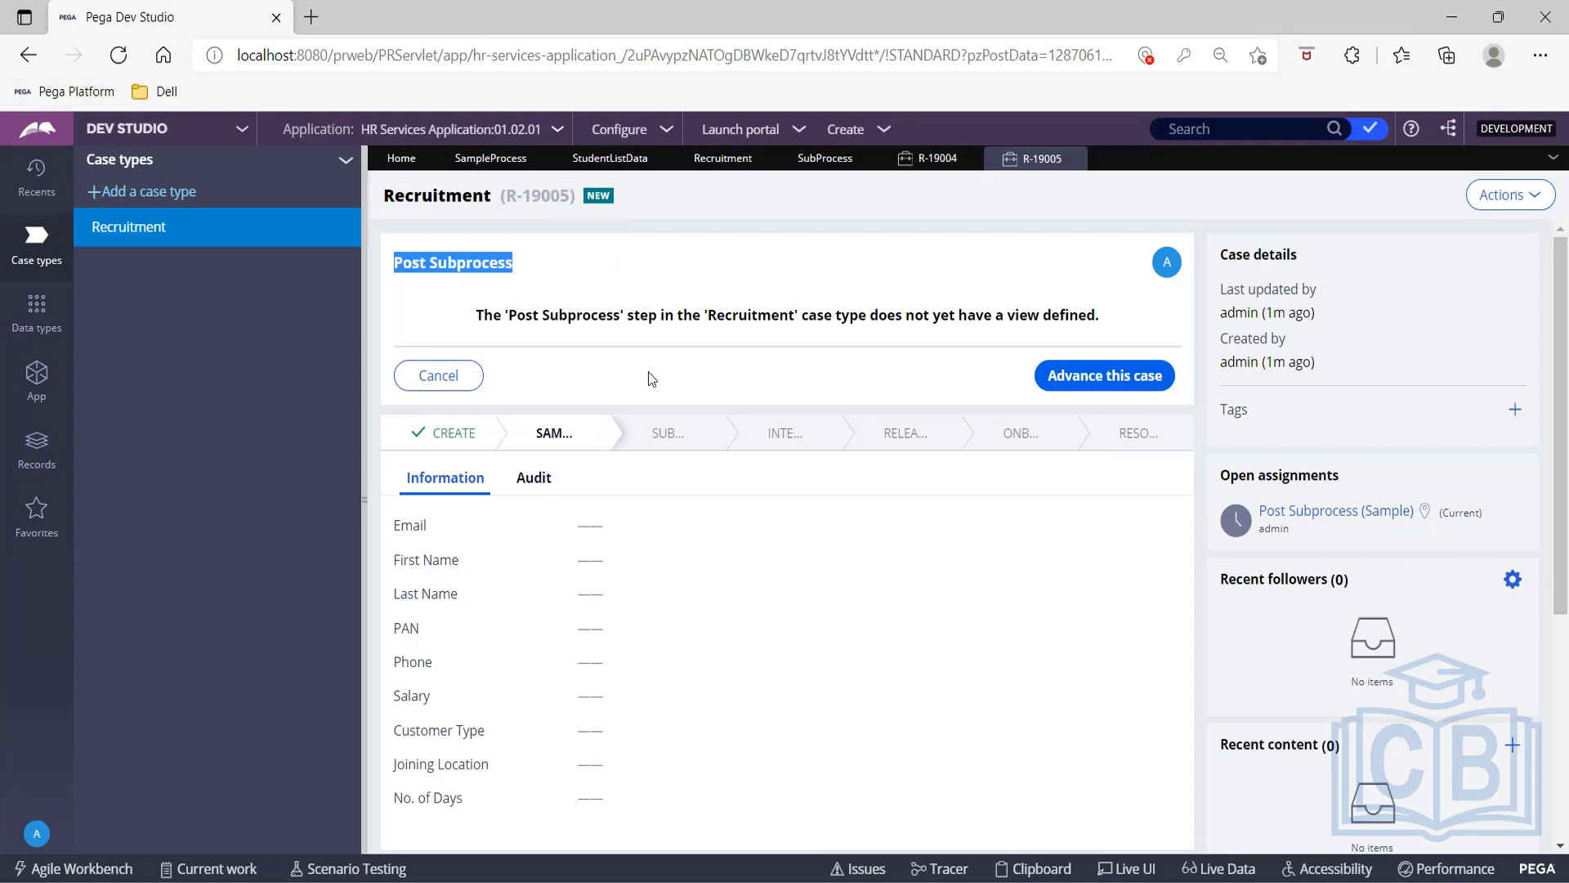
pyautogui.click(1509, 195)
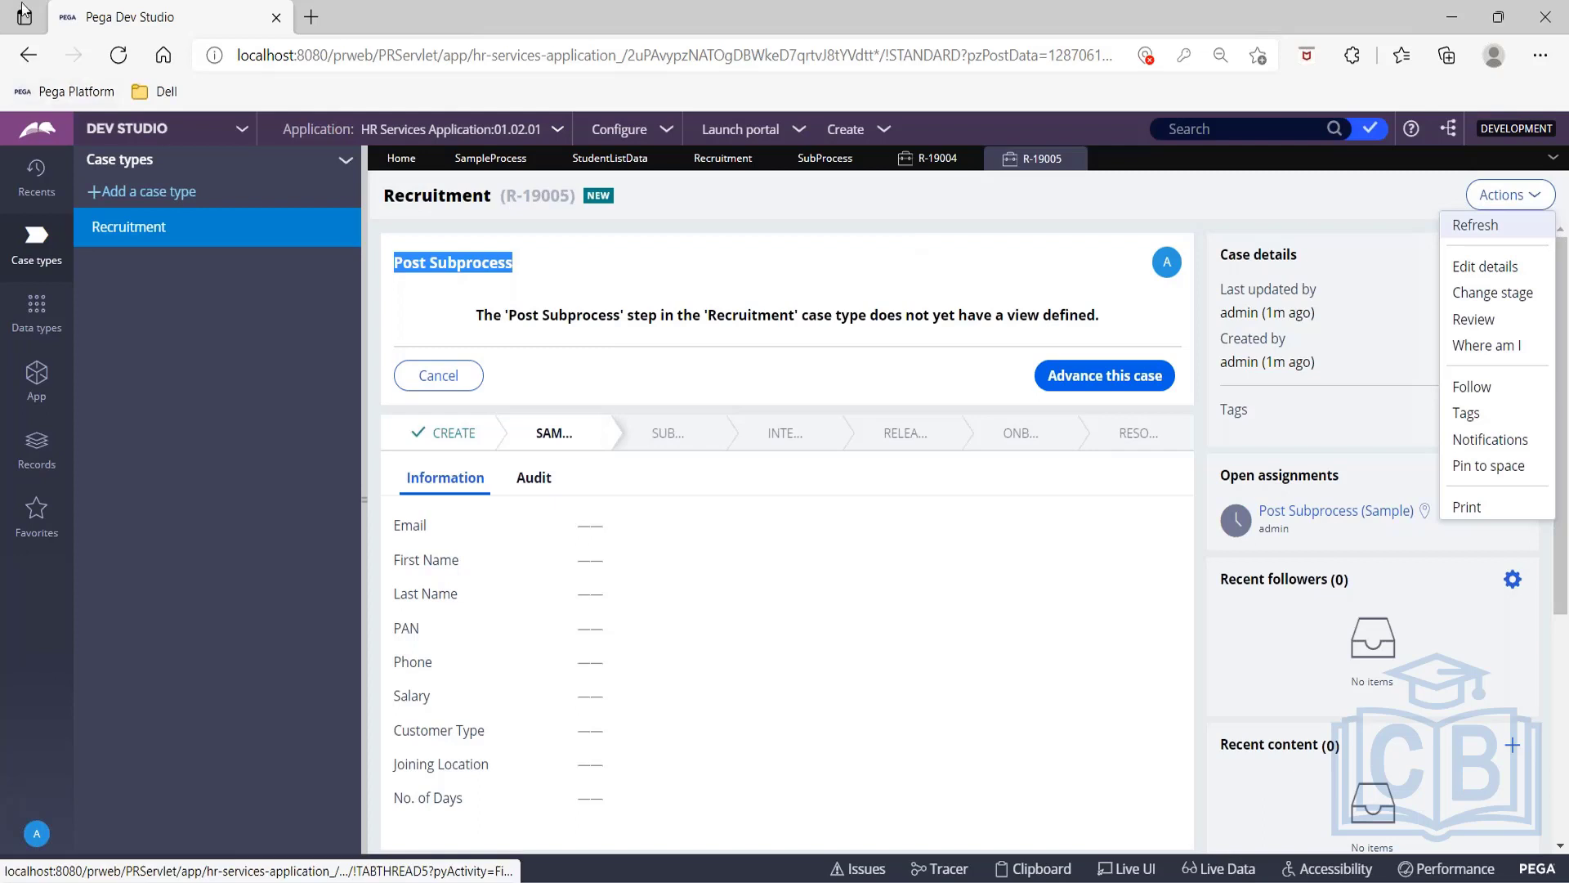
# Return to the Sample Process flow diagram.
pyautogui.click(476, 162)
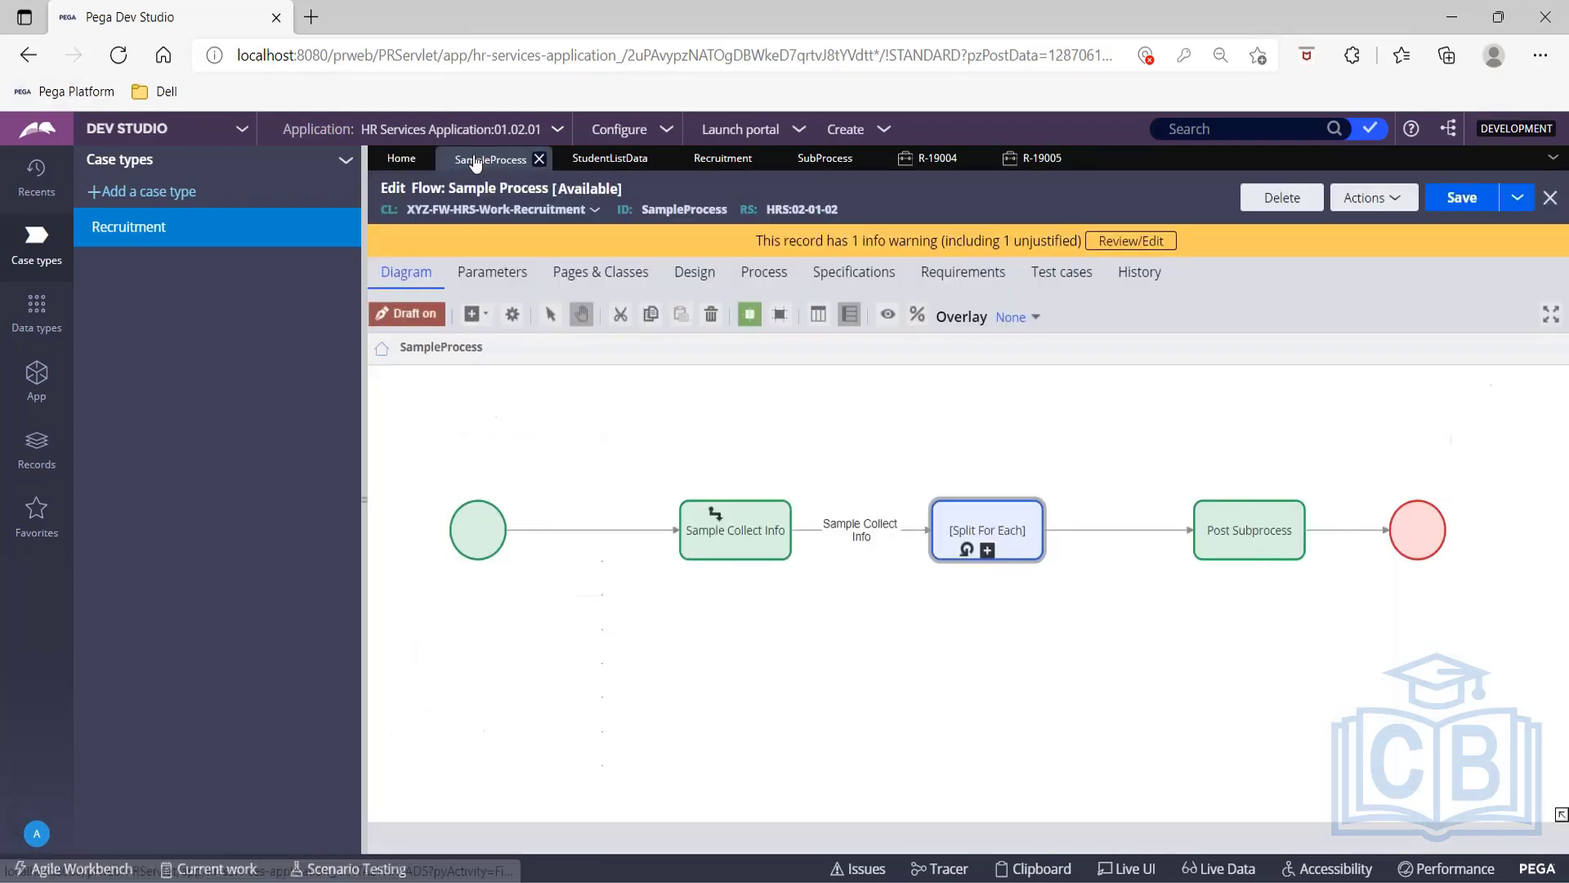
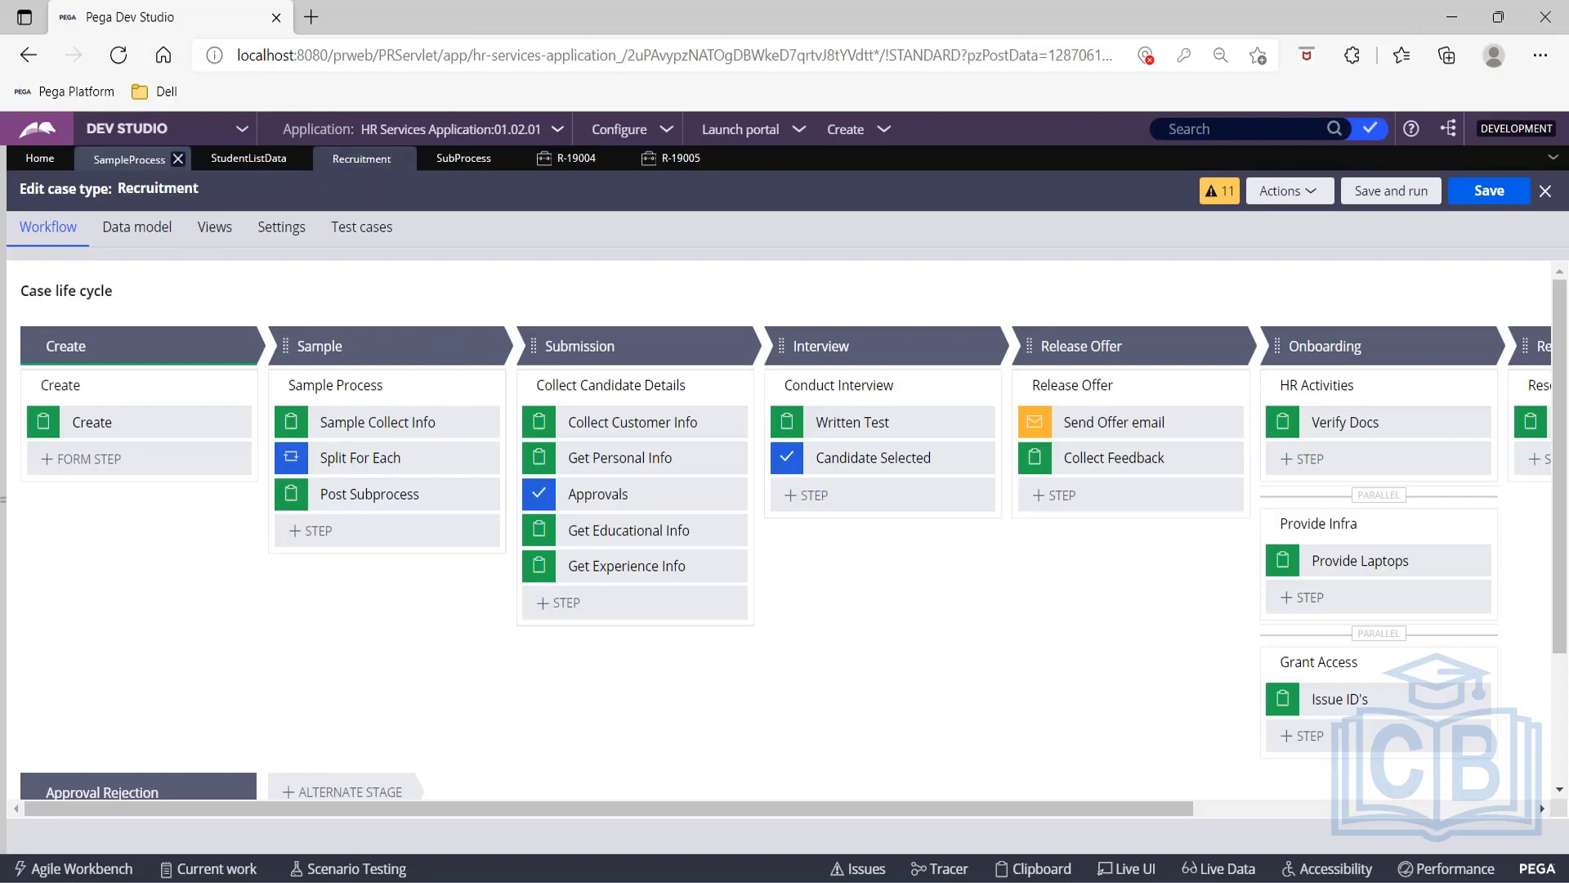
pyautogui.click(130, 159)
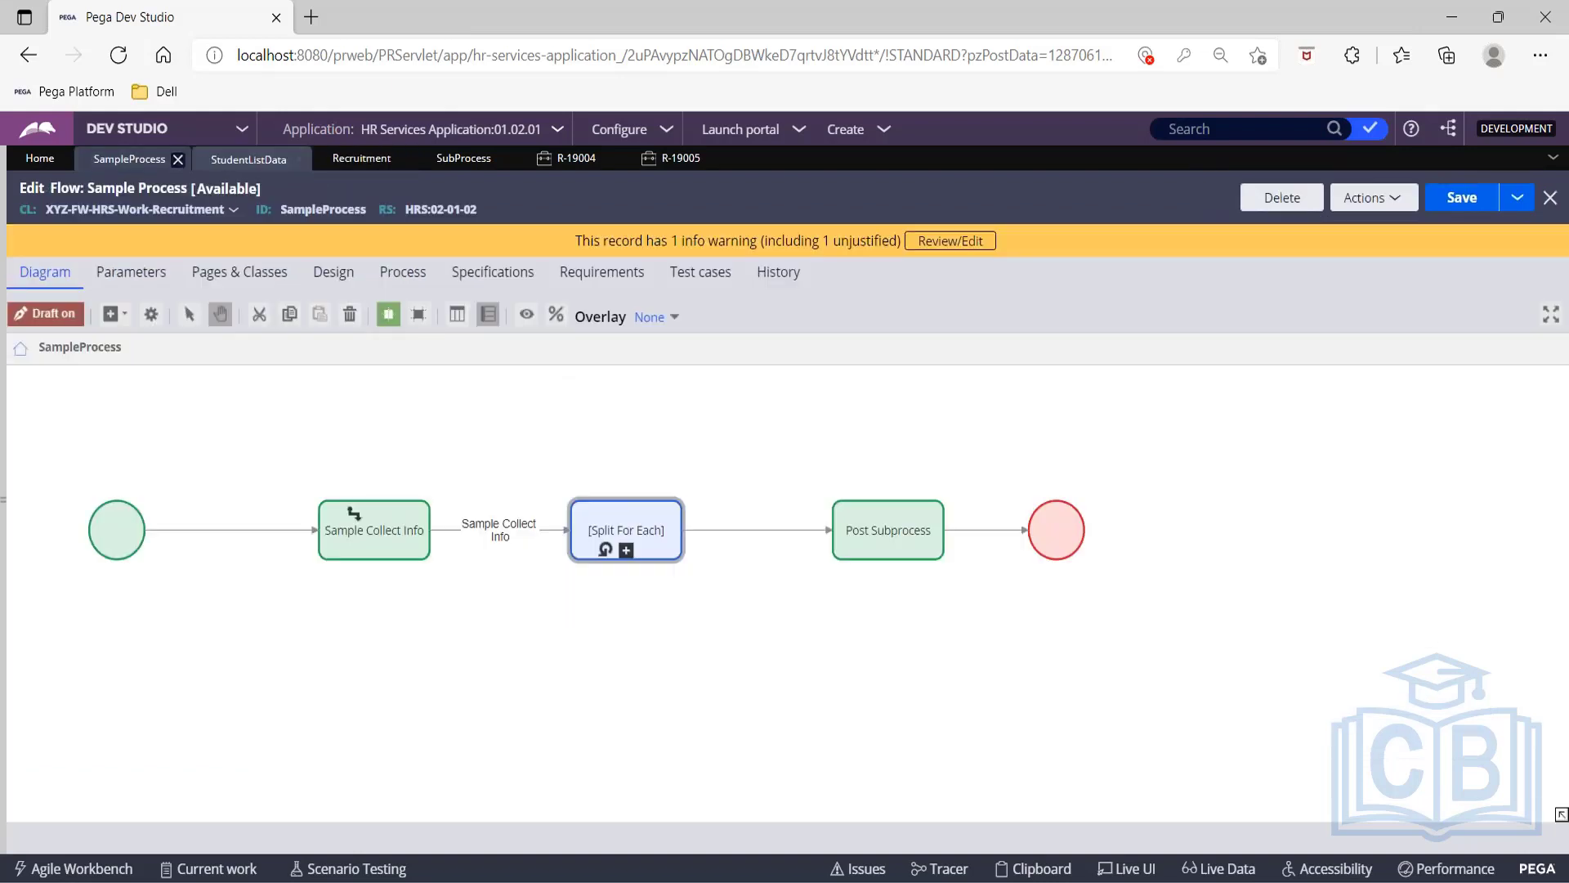
pyautogui.rightClick(374, 659)
pyautogui.moveTo(455, 672)
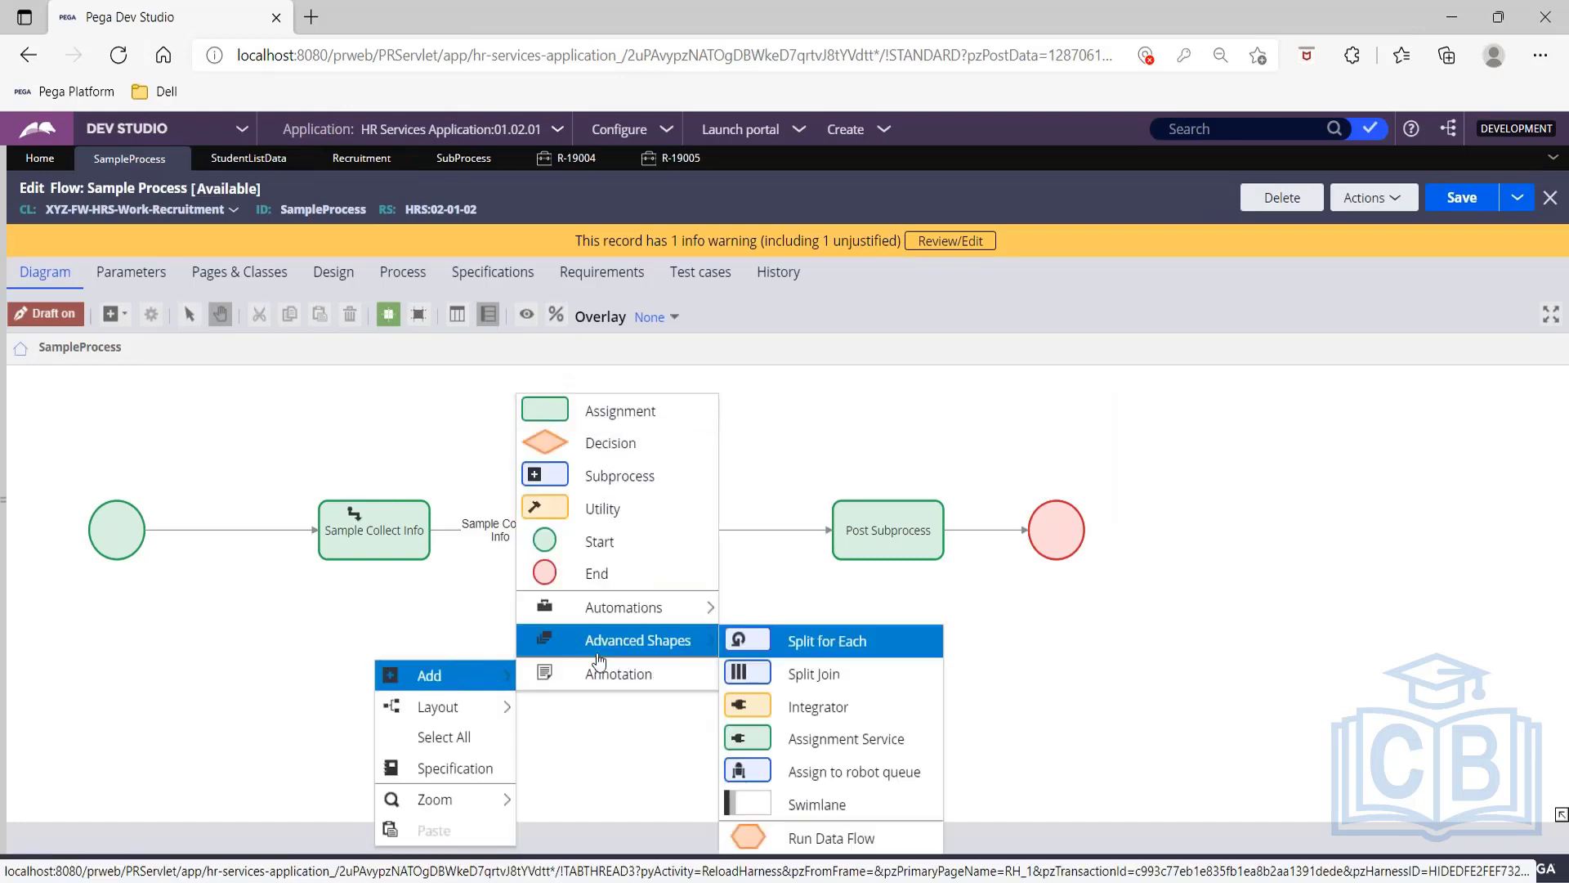
pyautogui.moveTo(607, 620)
pyautogui.click(828, 641)
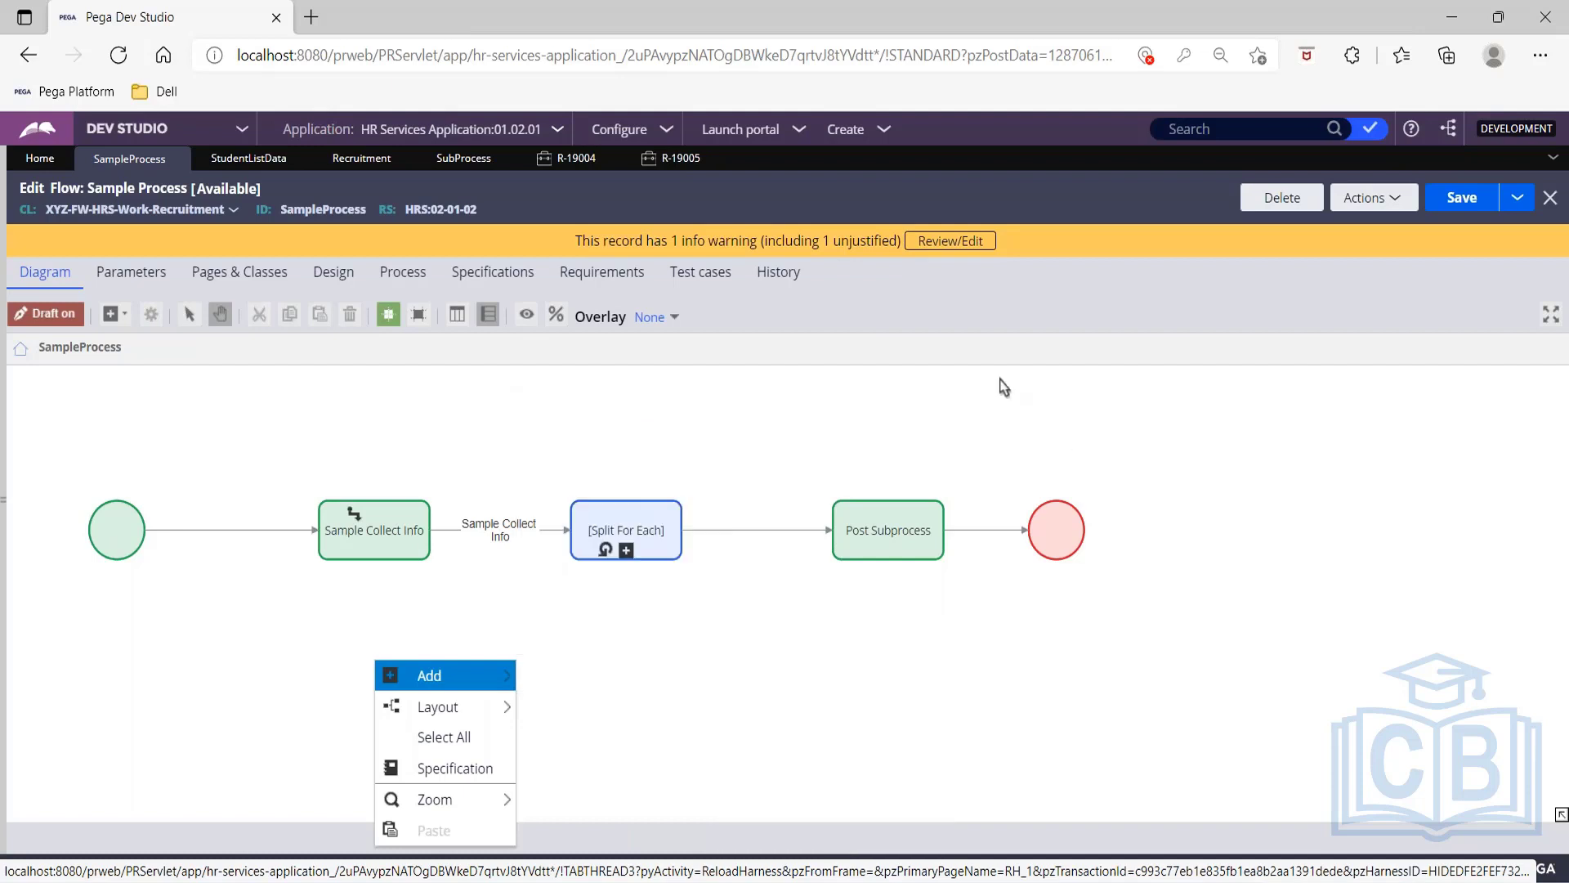
# Replace the Split For Each shape with a new Subprocess shape connected between Sample Collect Info and Post Subprocess.
pyautogui.rightClick(582, 654)
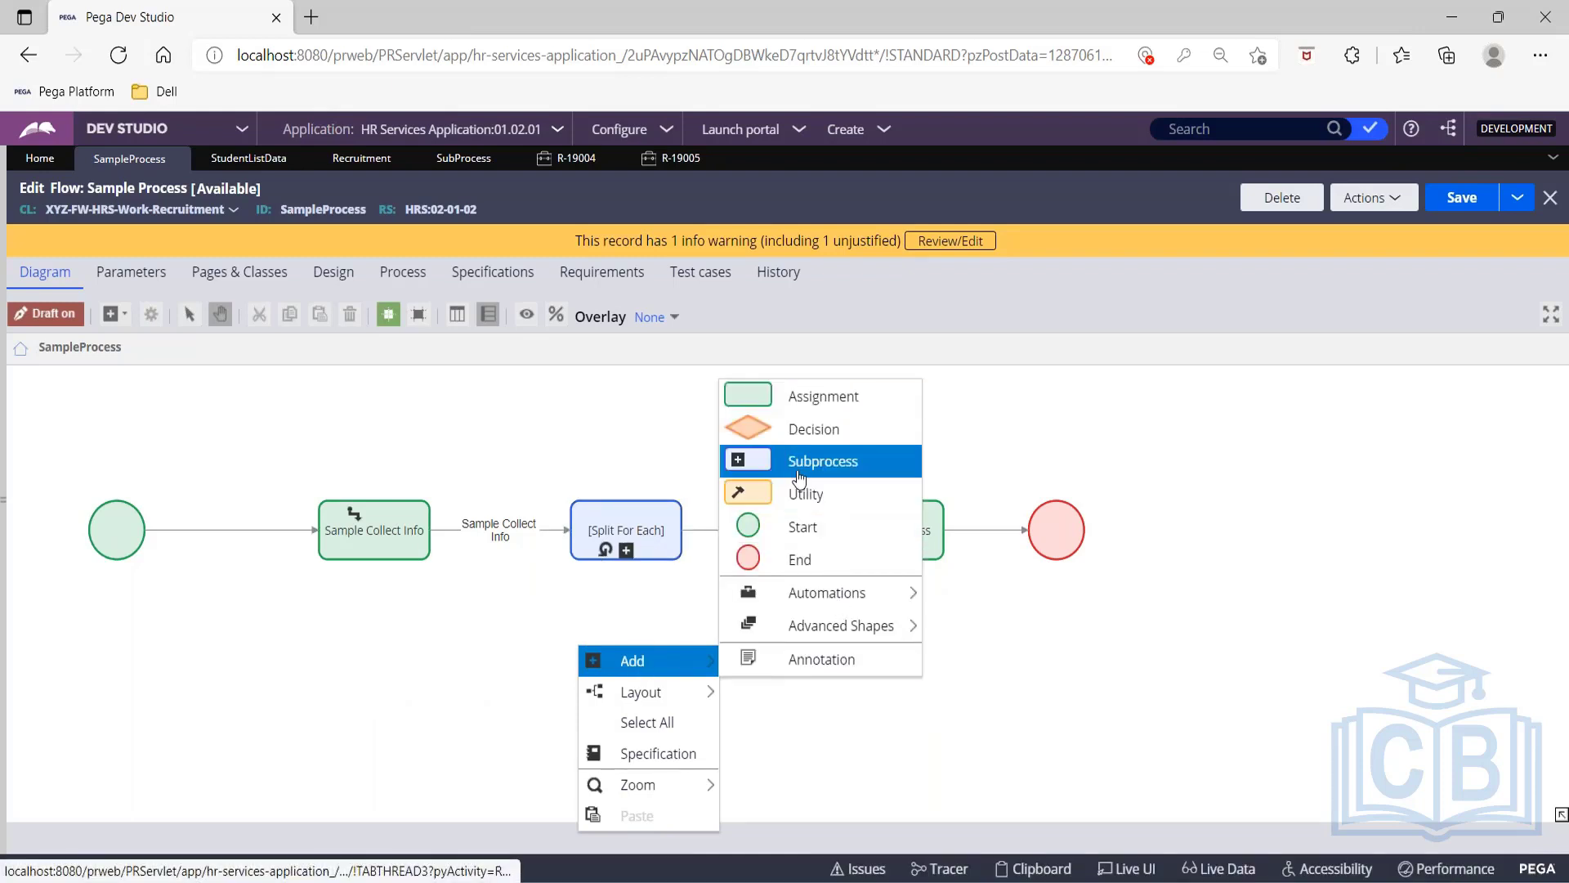
pyautogui.click(799, 462)
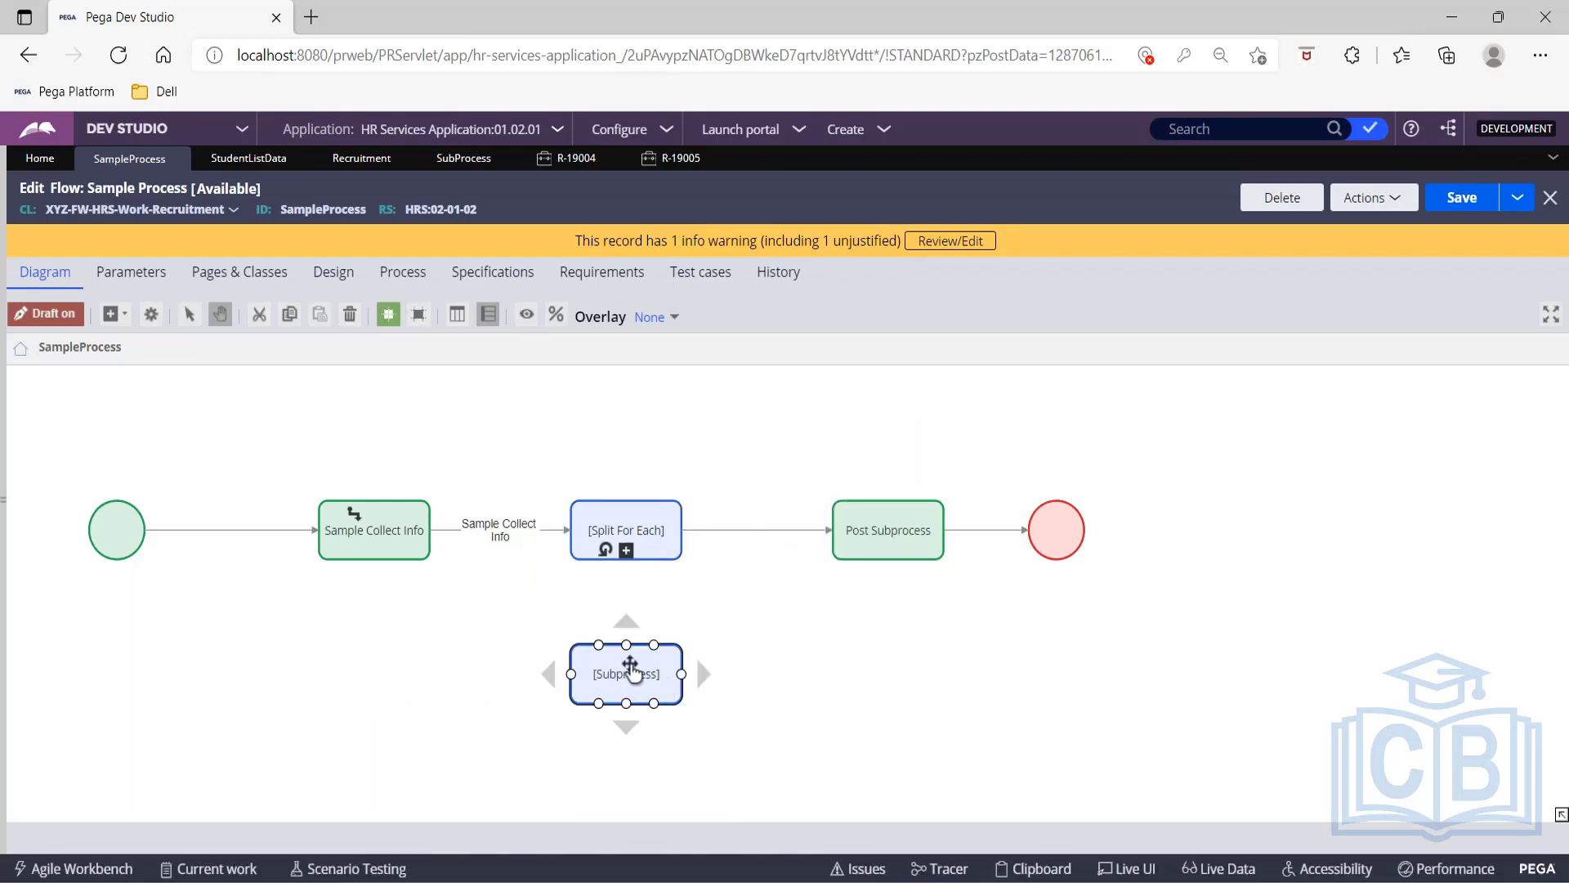
pyautogui.click(652, 564)
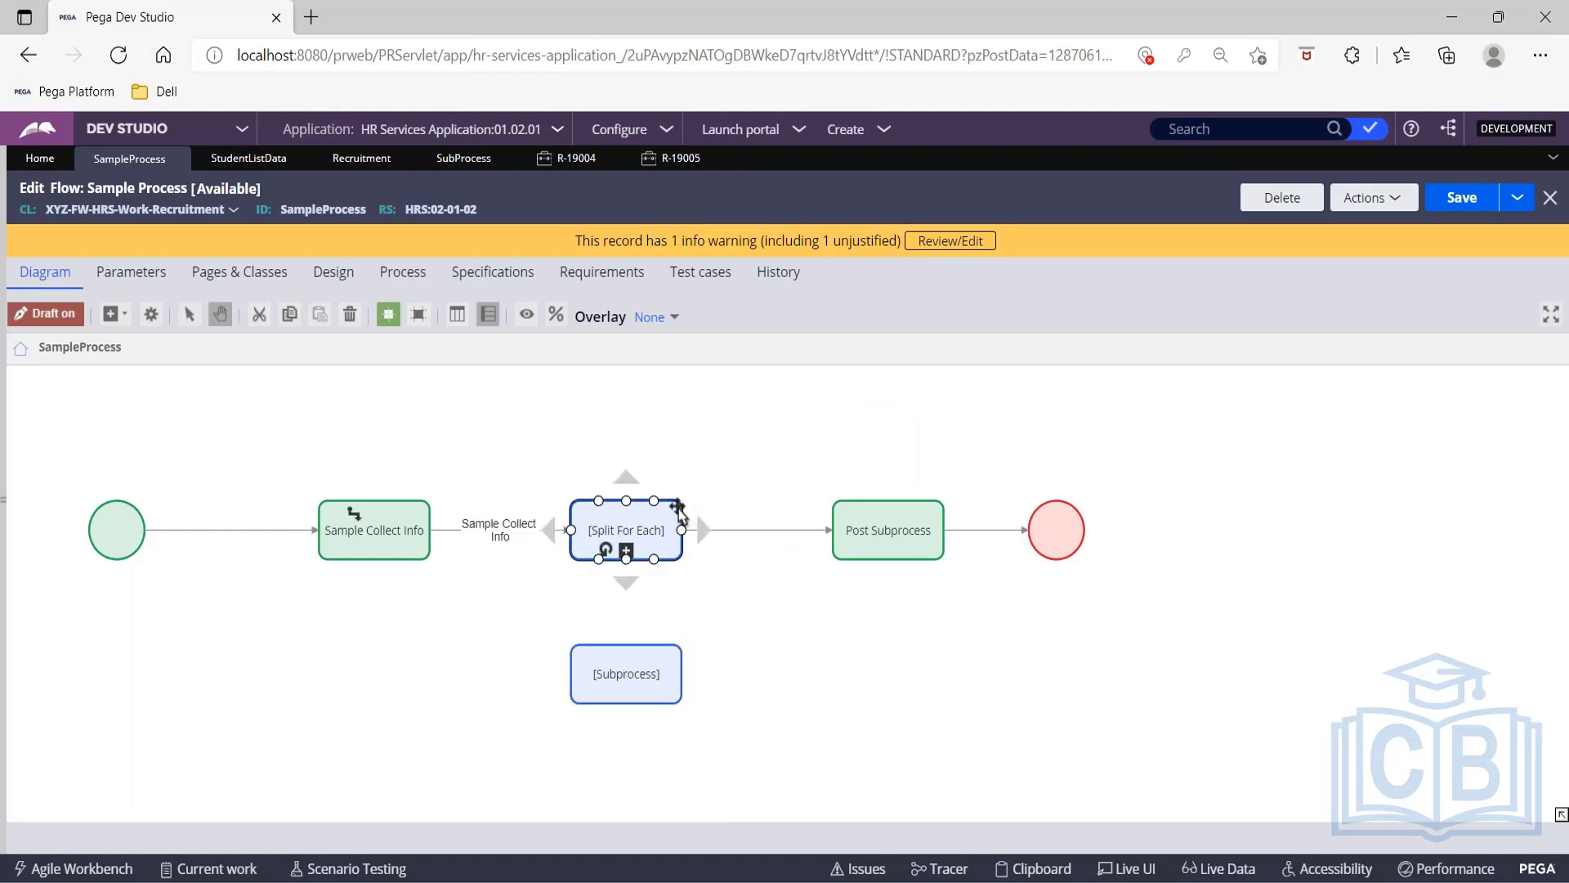
pyautogui.press('Delete')
pyautogui.moveTo(638, 654); pyautogui.dragTo(572, 540)
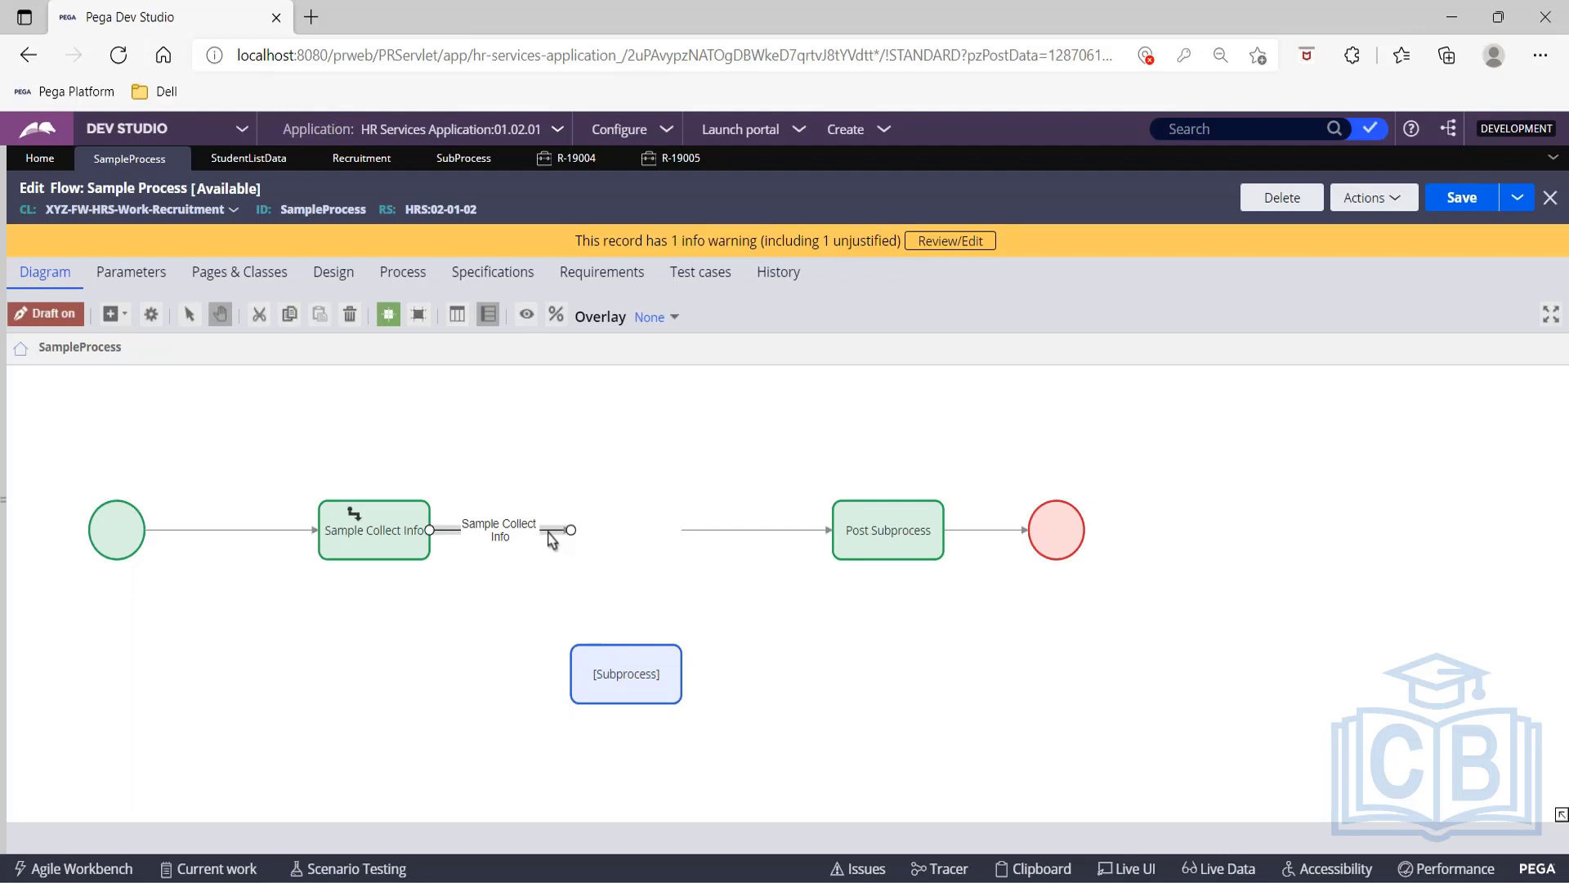
pyautogui.moveTo(570, 531); pyautogui.dragTo(683, 533)
pyautogui.click(750, 530)
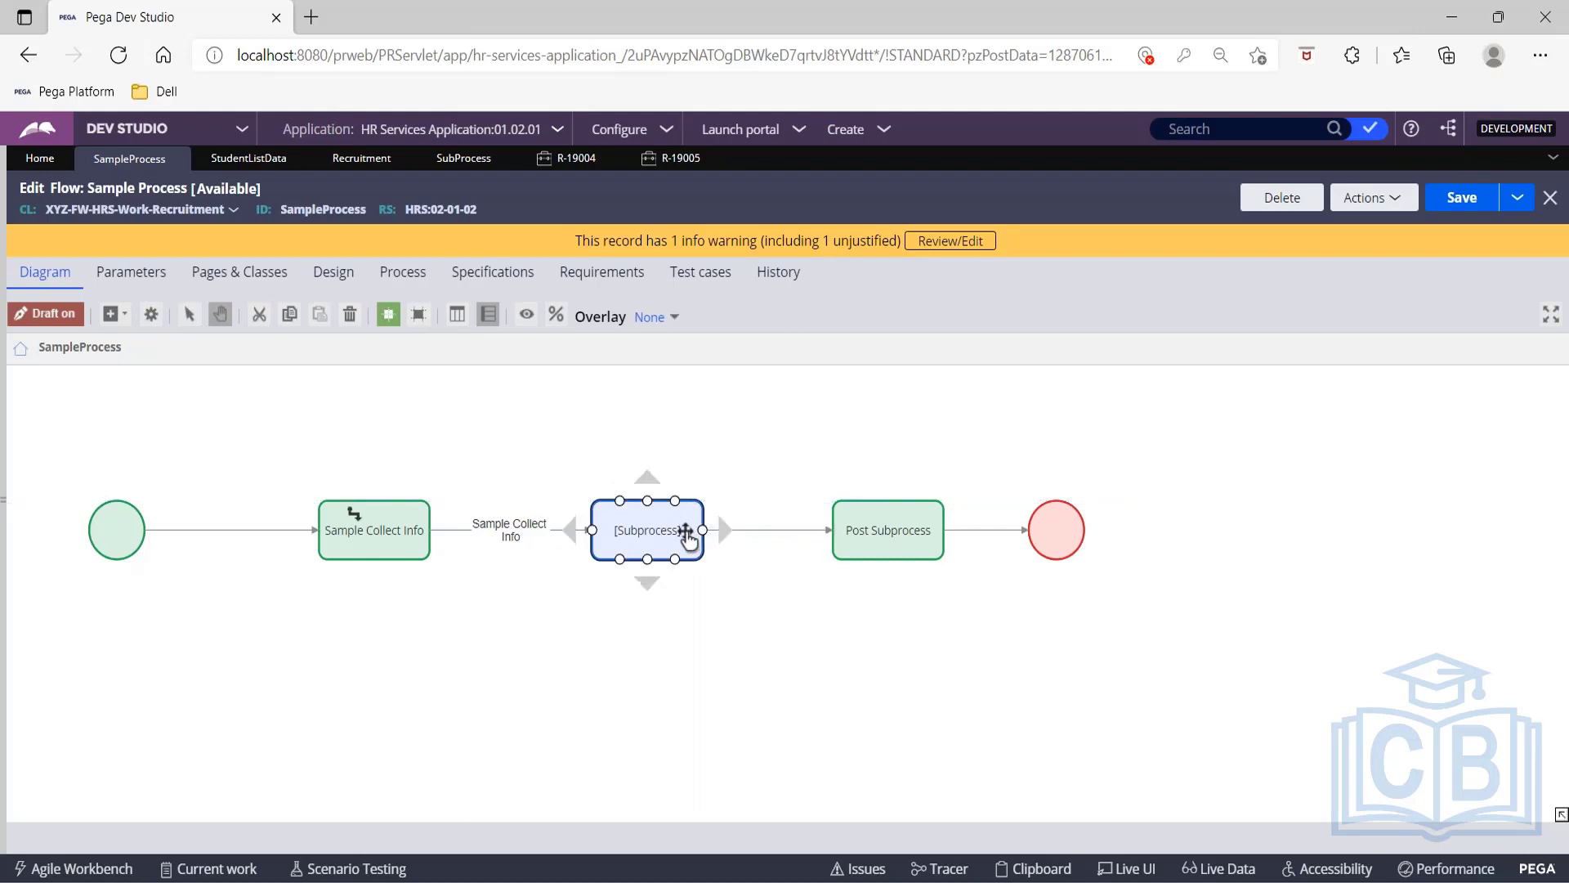
# Set the new Subprocess shape's flow name to ProvideInfra, submit its properties and save the Sample Process flow.
pyautogui.doubleClick(646, 529)
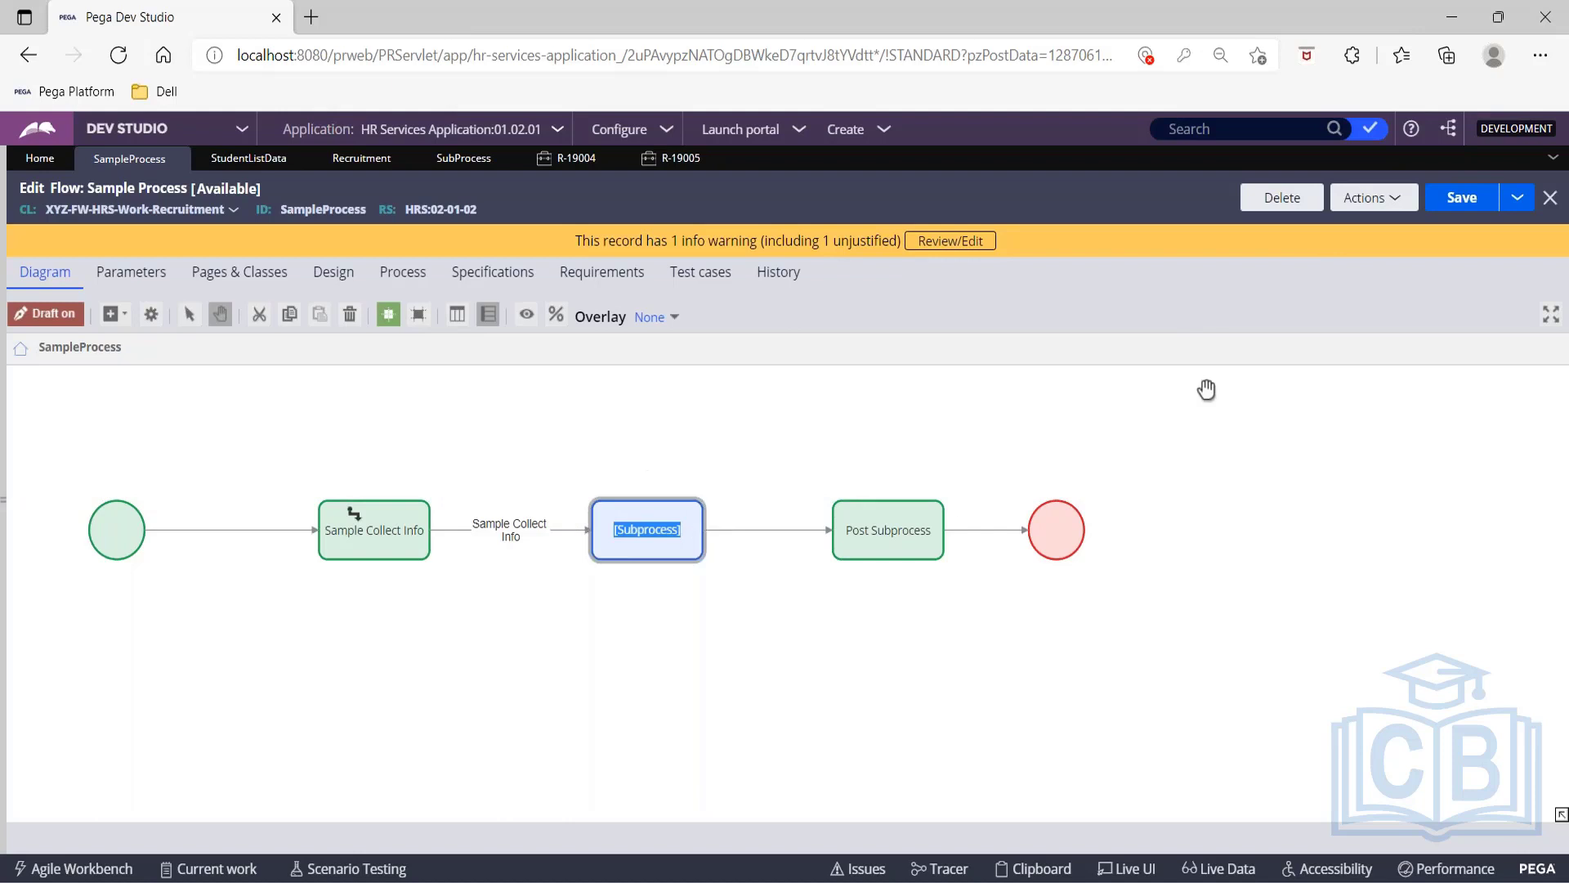
pyautogui.click(712, 538)
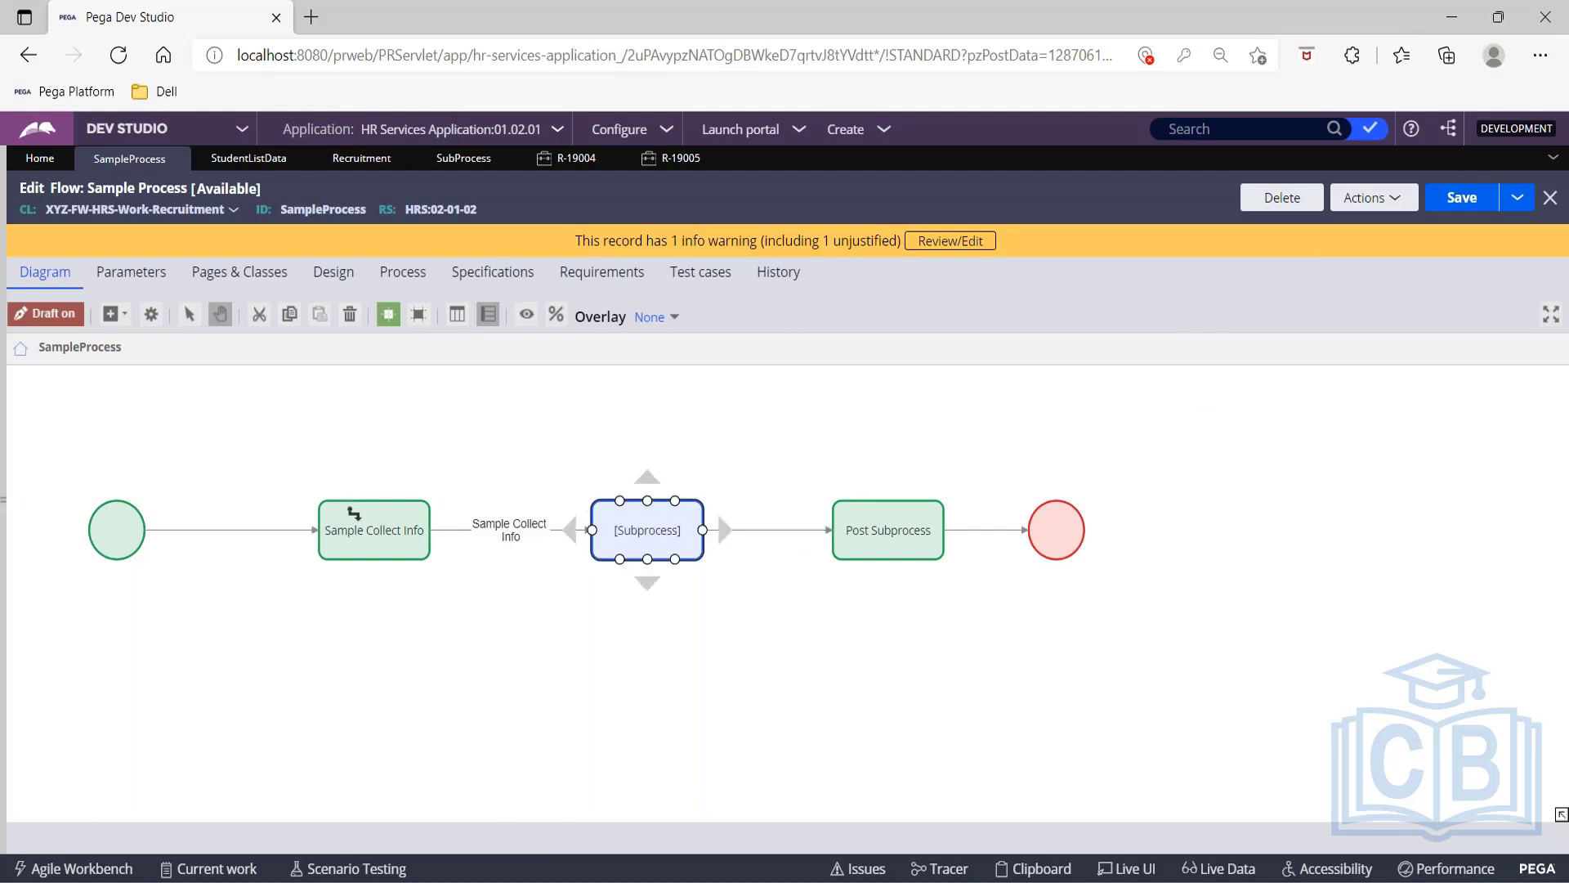
pyautogui.doubleClick(664, 535)
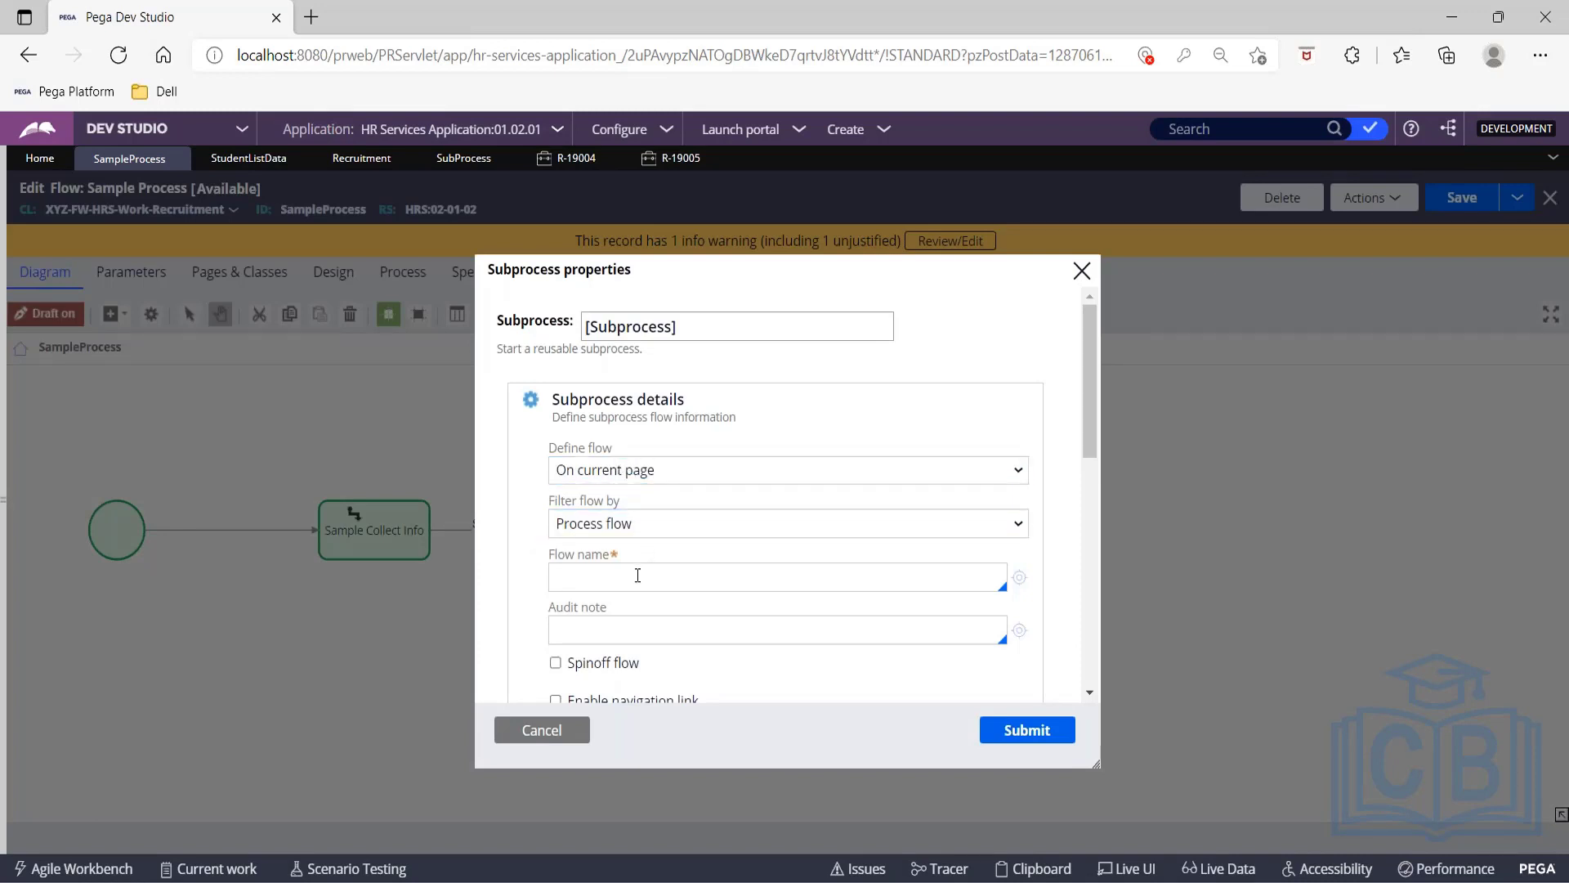
pyautogui.click(638, 575)
pyautogui.press('Down')
pyautogui.press('Down')
pyautogui.press('Down')
pyautogui.press('Down')
pyautogui.press('Down')
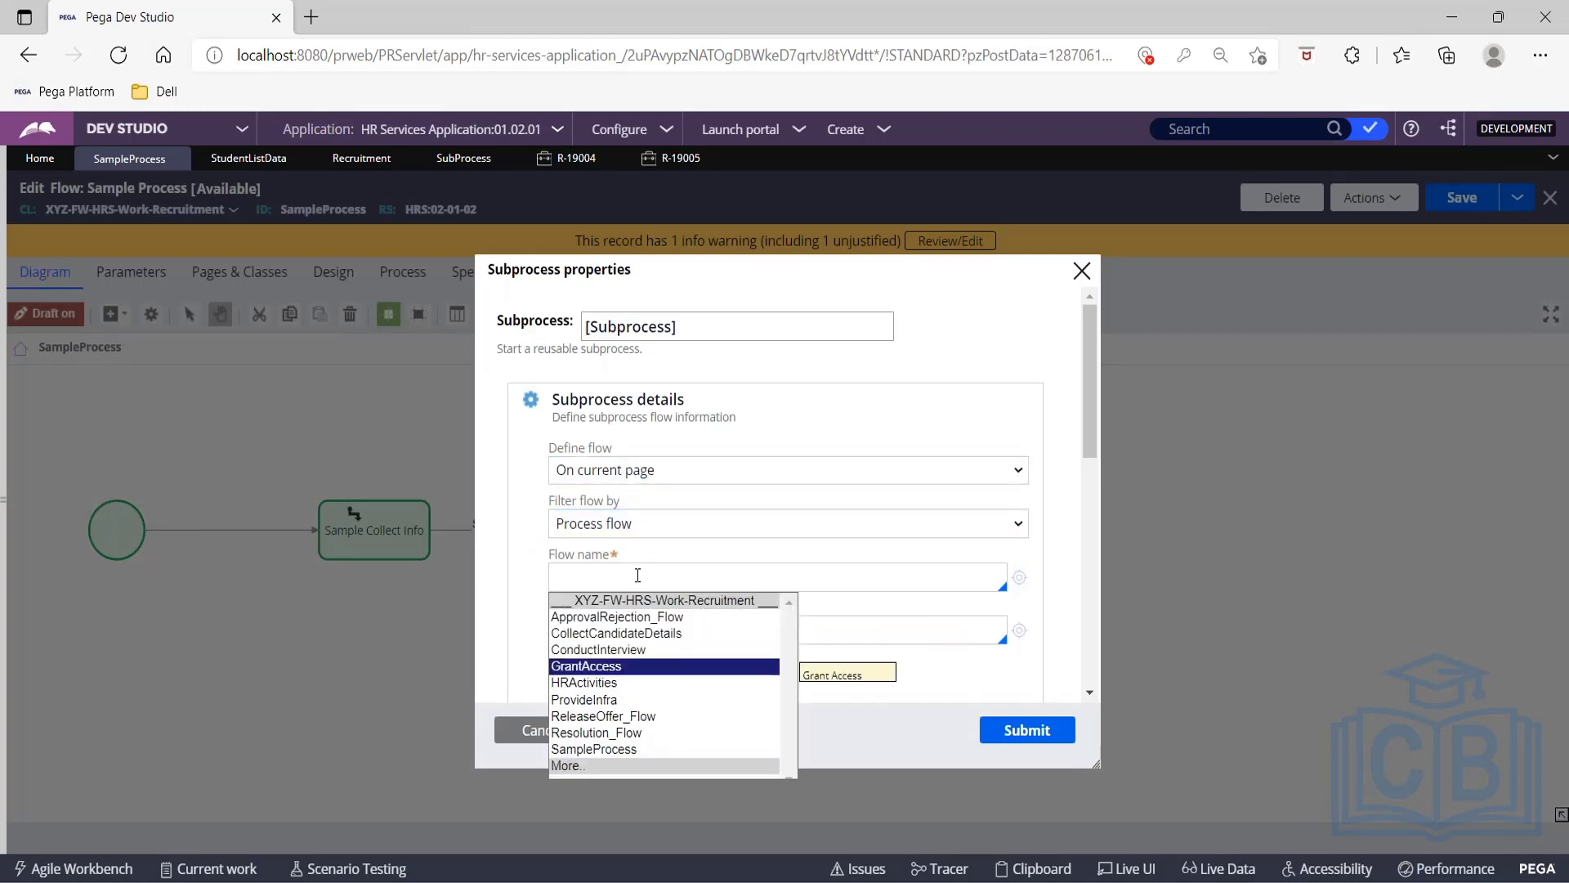
pyautogui.press('Down')
pyautogui.press('Return')
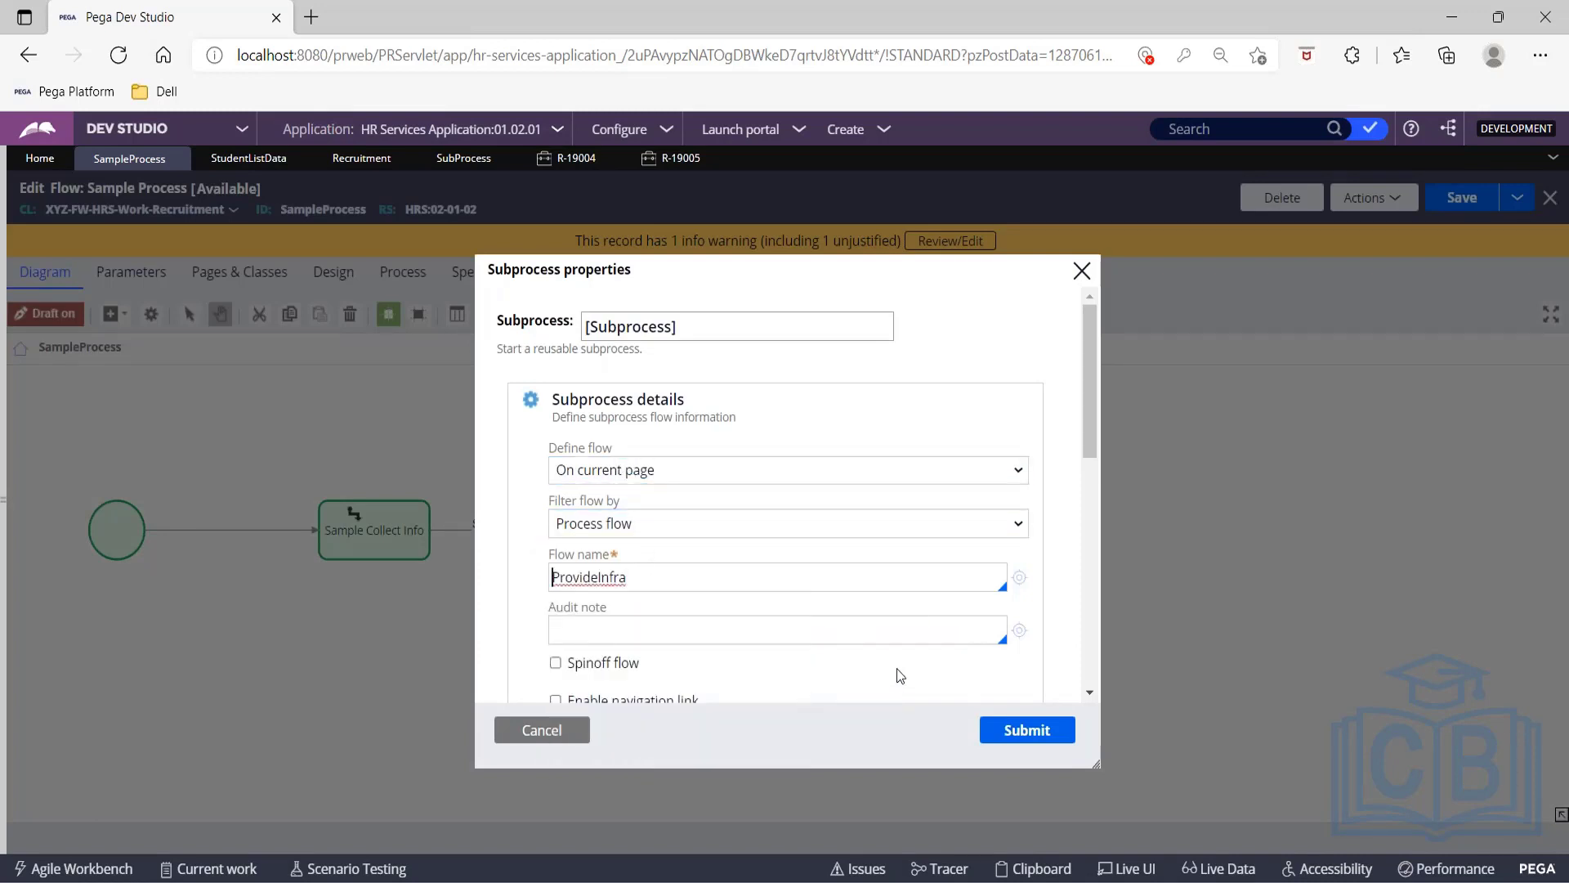
pyautogui.click(1024, 735)
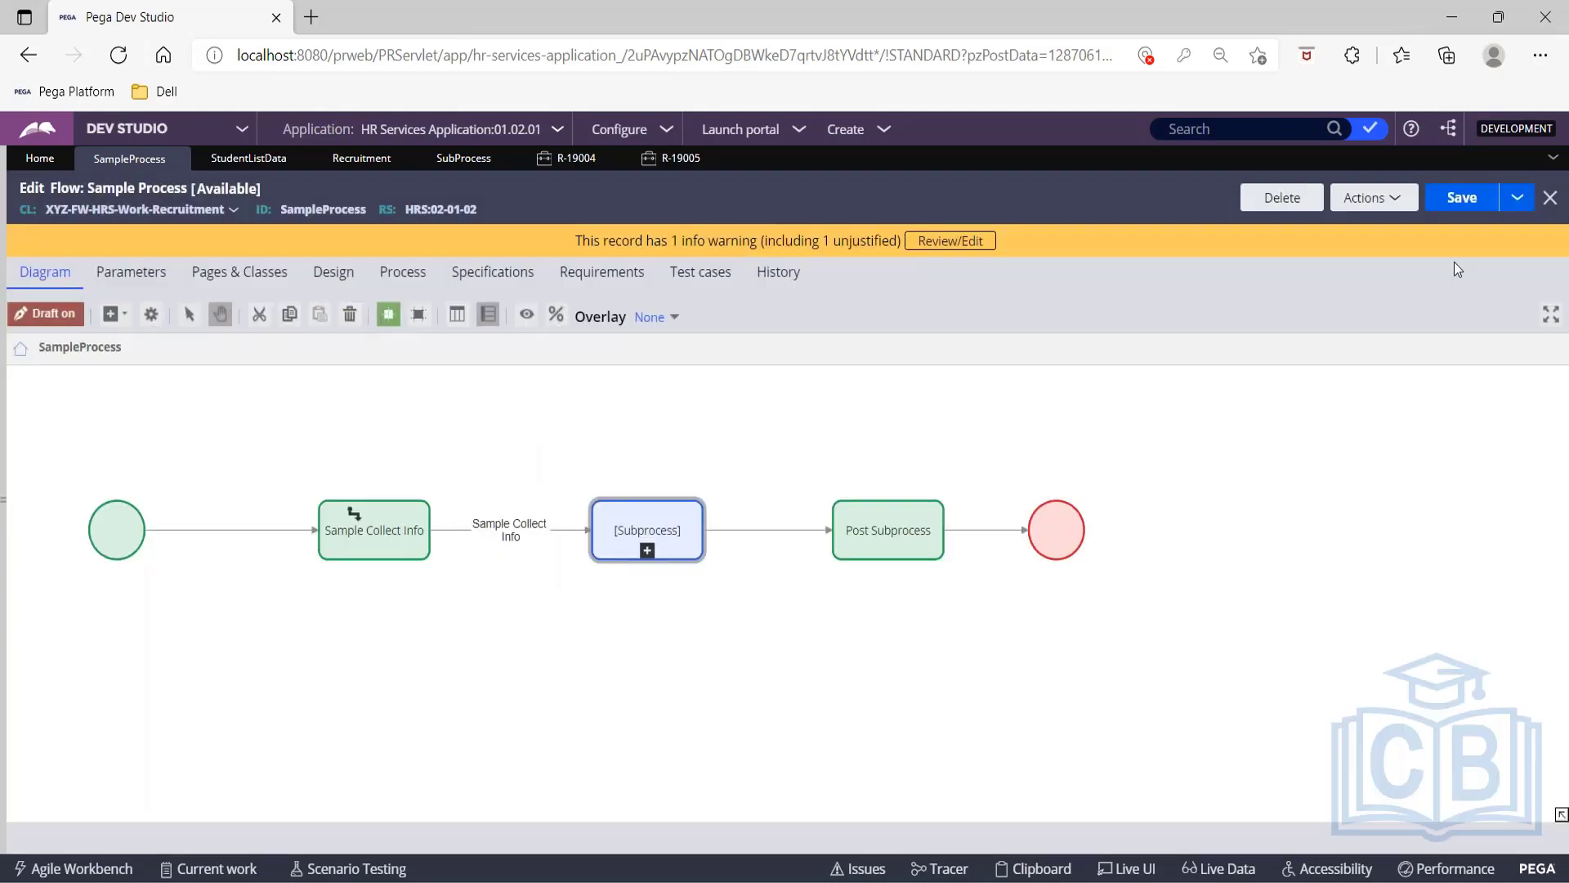
pyautogui.click(1455, 196)
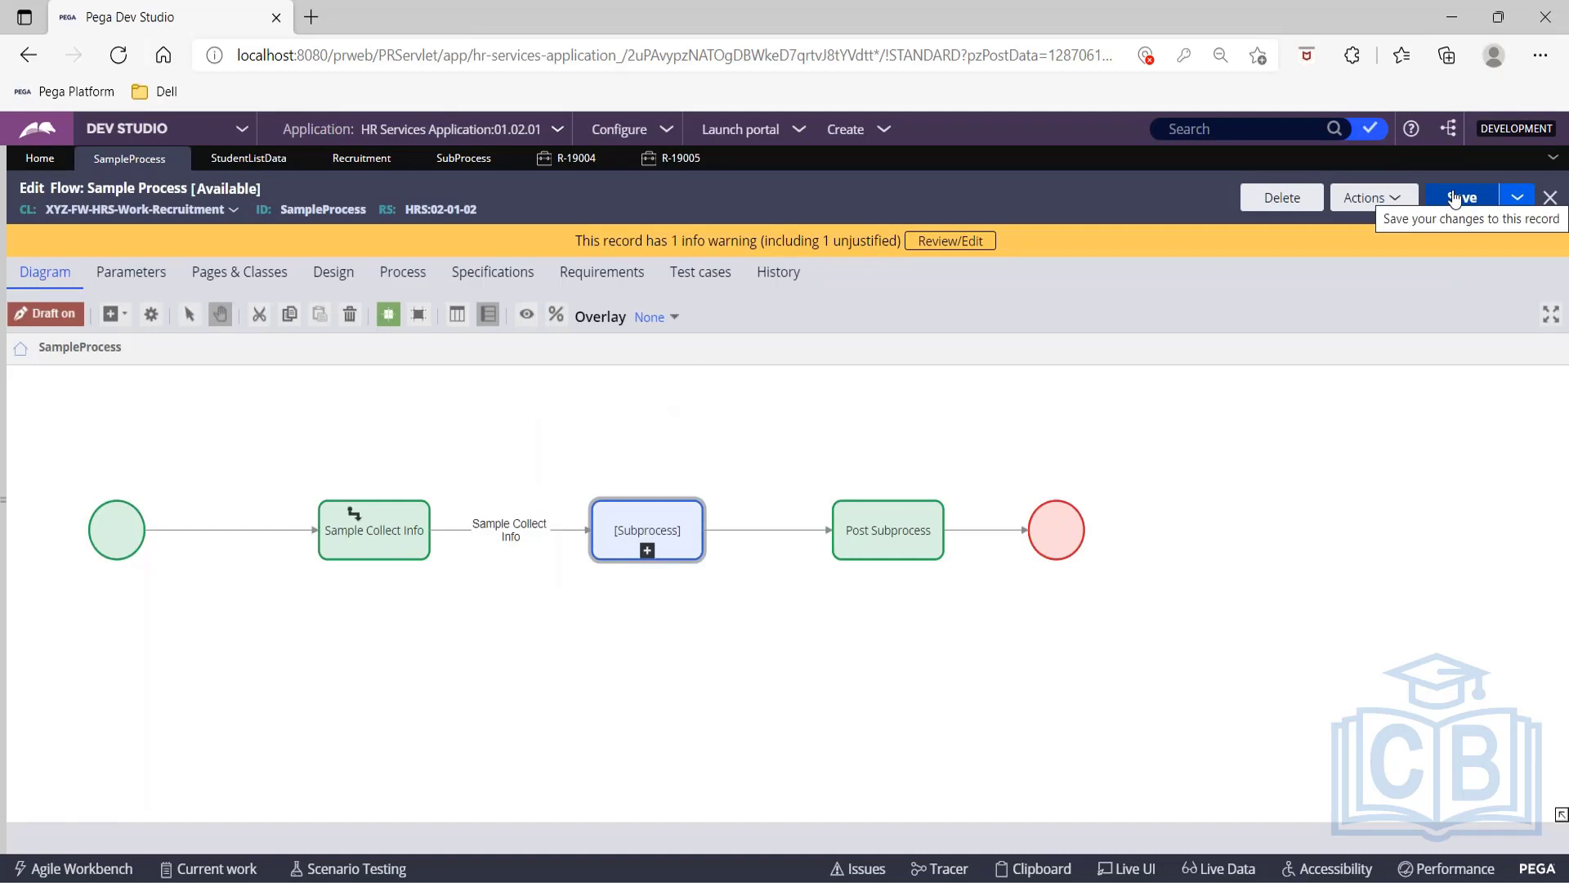
pyautogui.click(1455, 198)
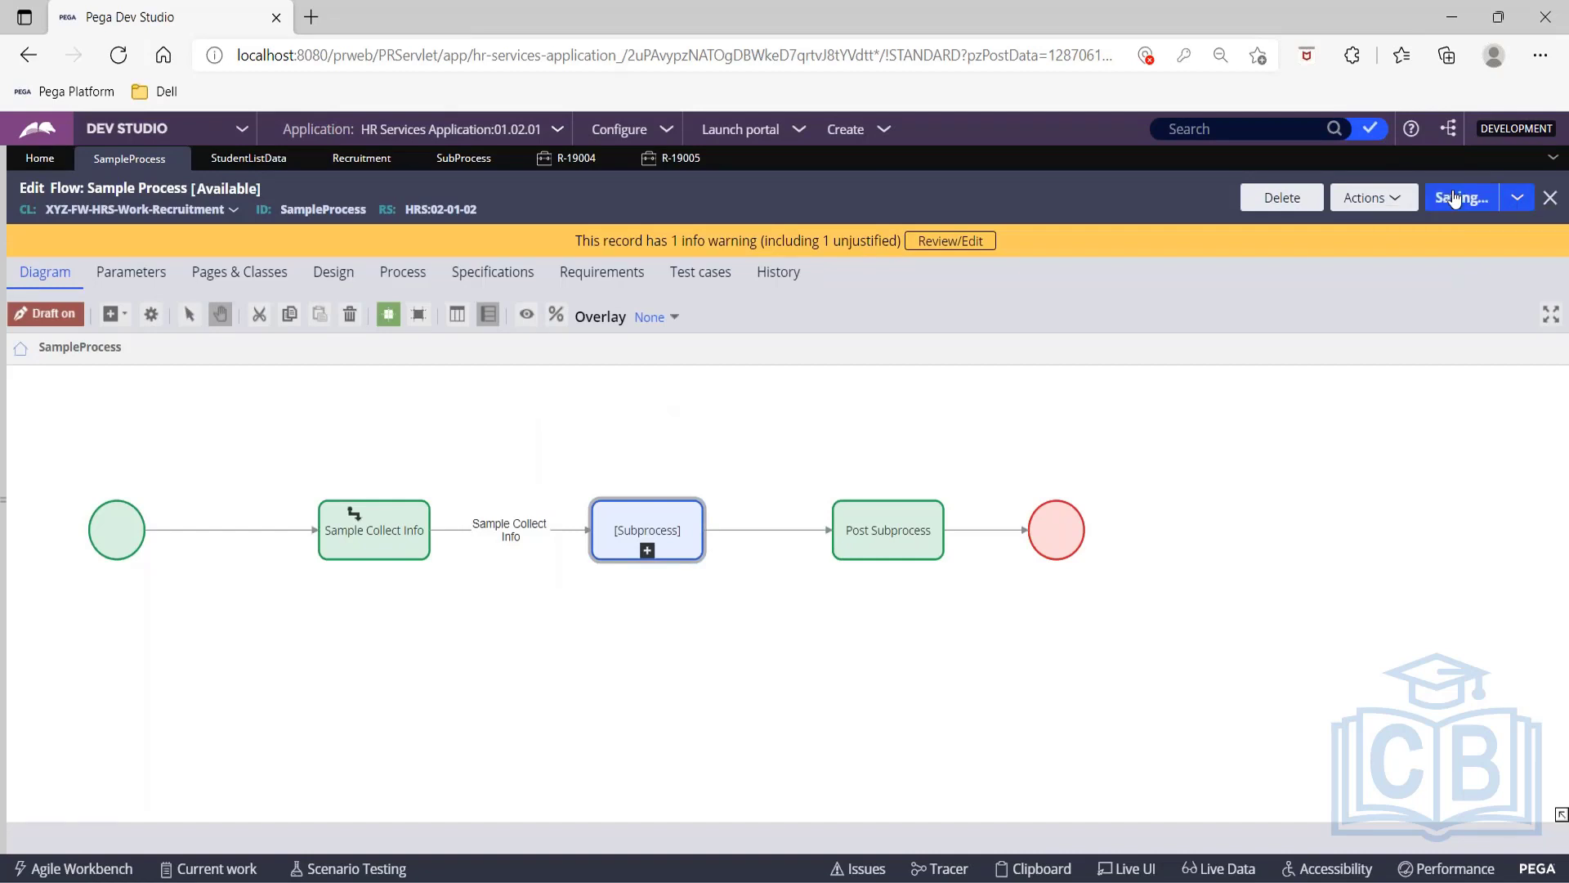
# Run the Recruitment case type as a new case and submit its blank Create form and the Sample Collect Info step.
pyautogui.click(357, 159)
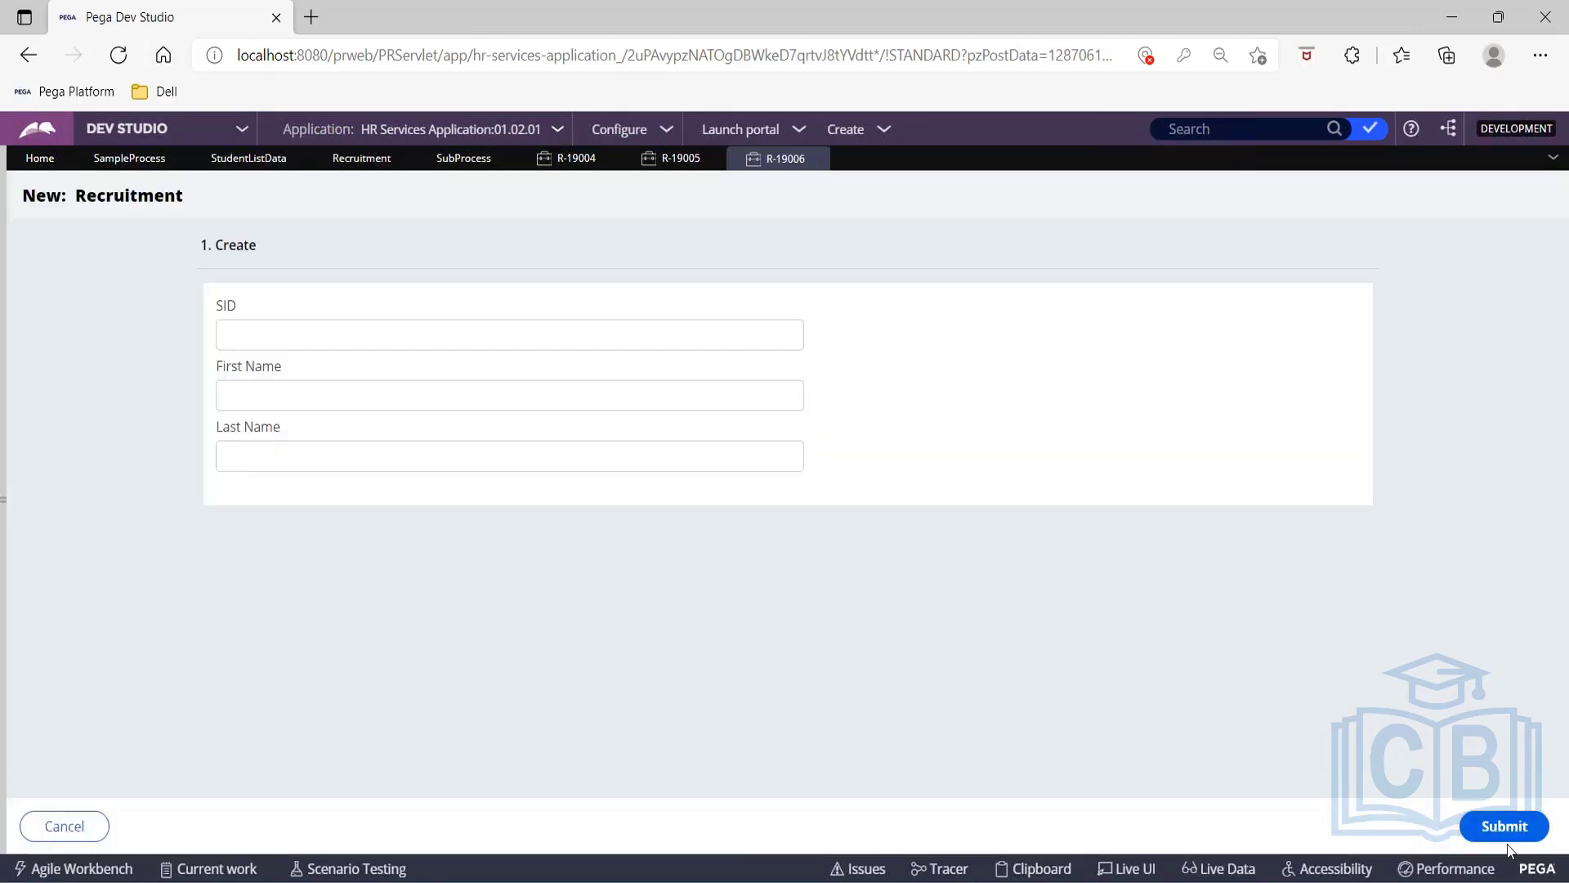
pyautogui.click(1531, 838)
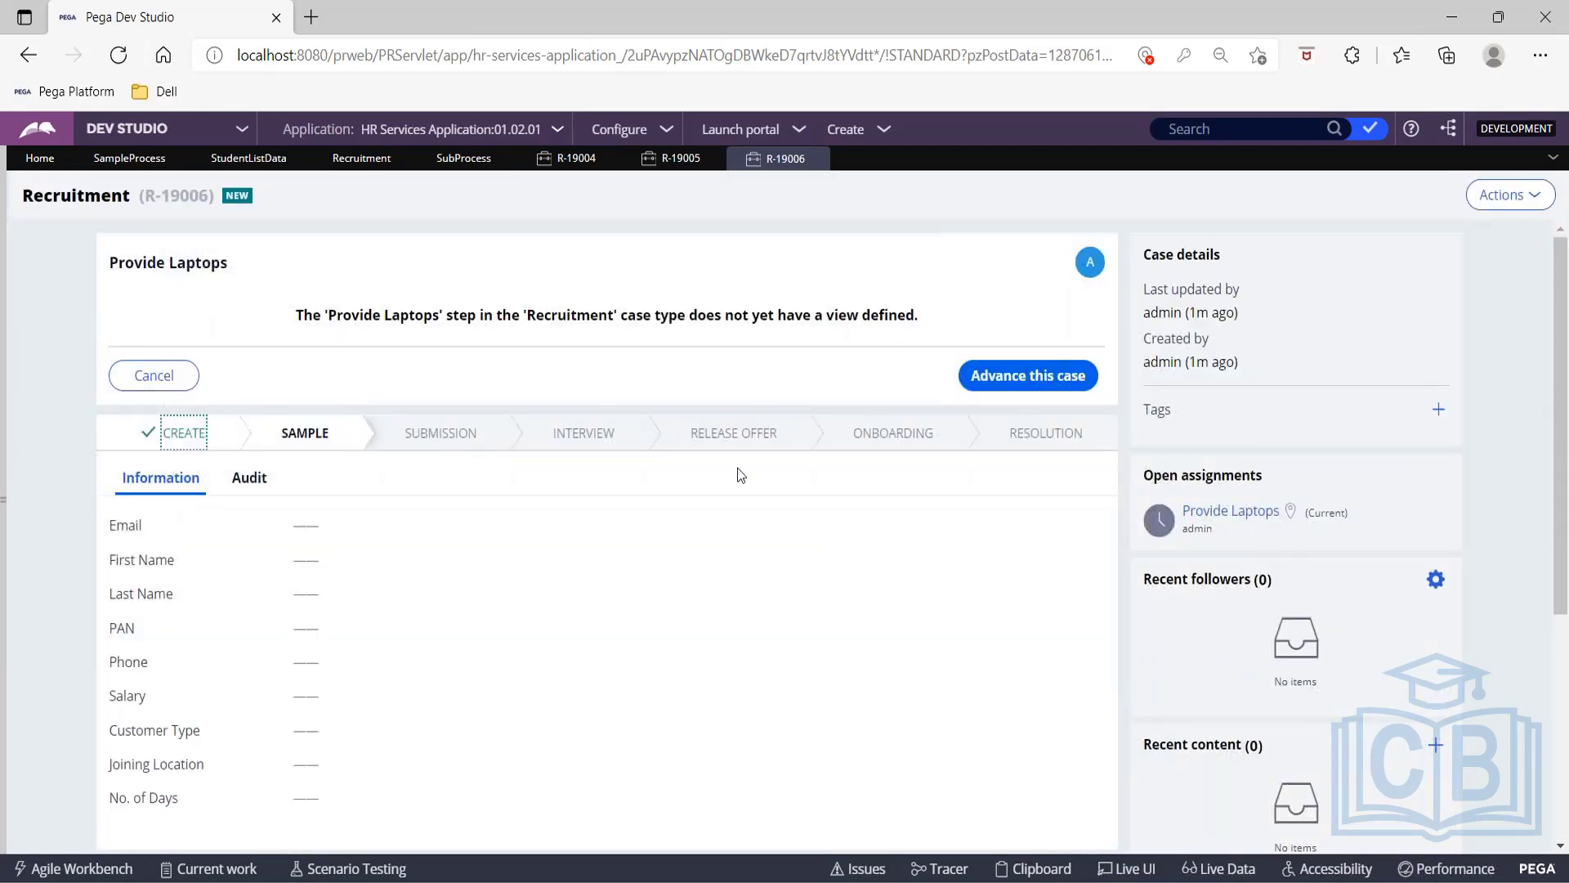
pyautogui.click(1516, 194)
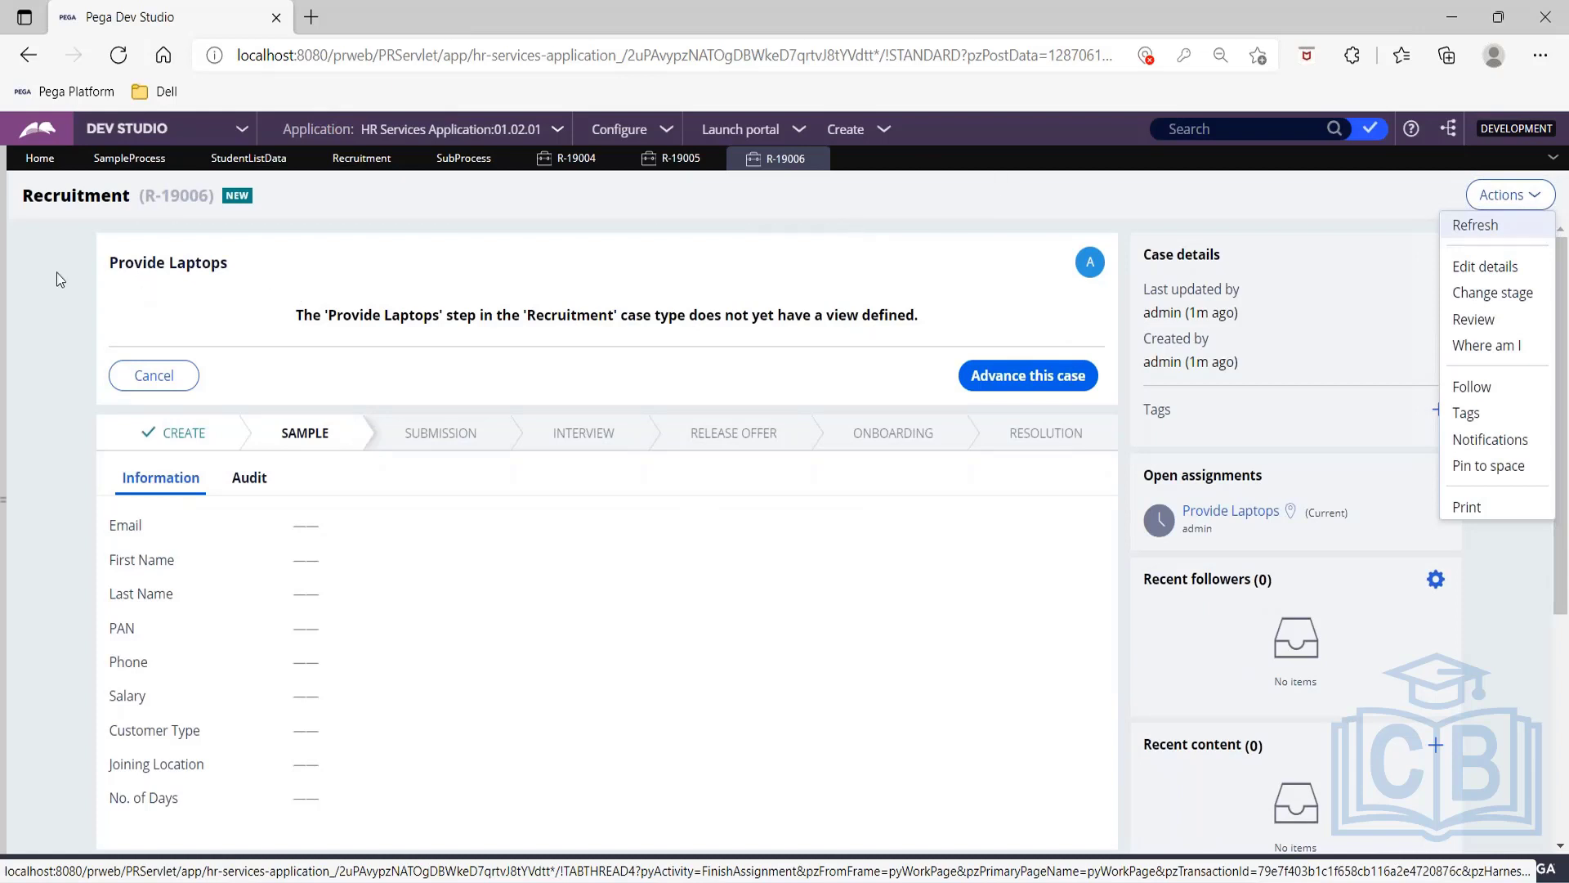
# Examine the ProvideInfra flow behind the Subprocess shape in Sample Process and go back to the parent flow.
pyautogui.click(119, 163)
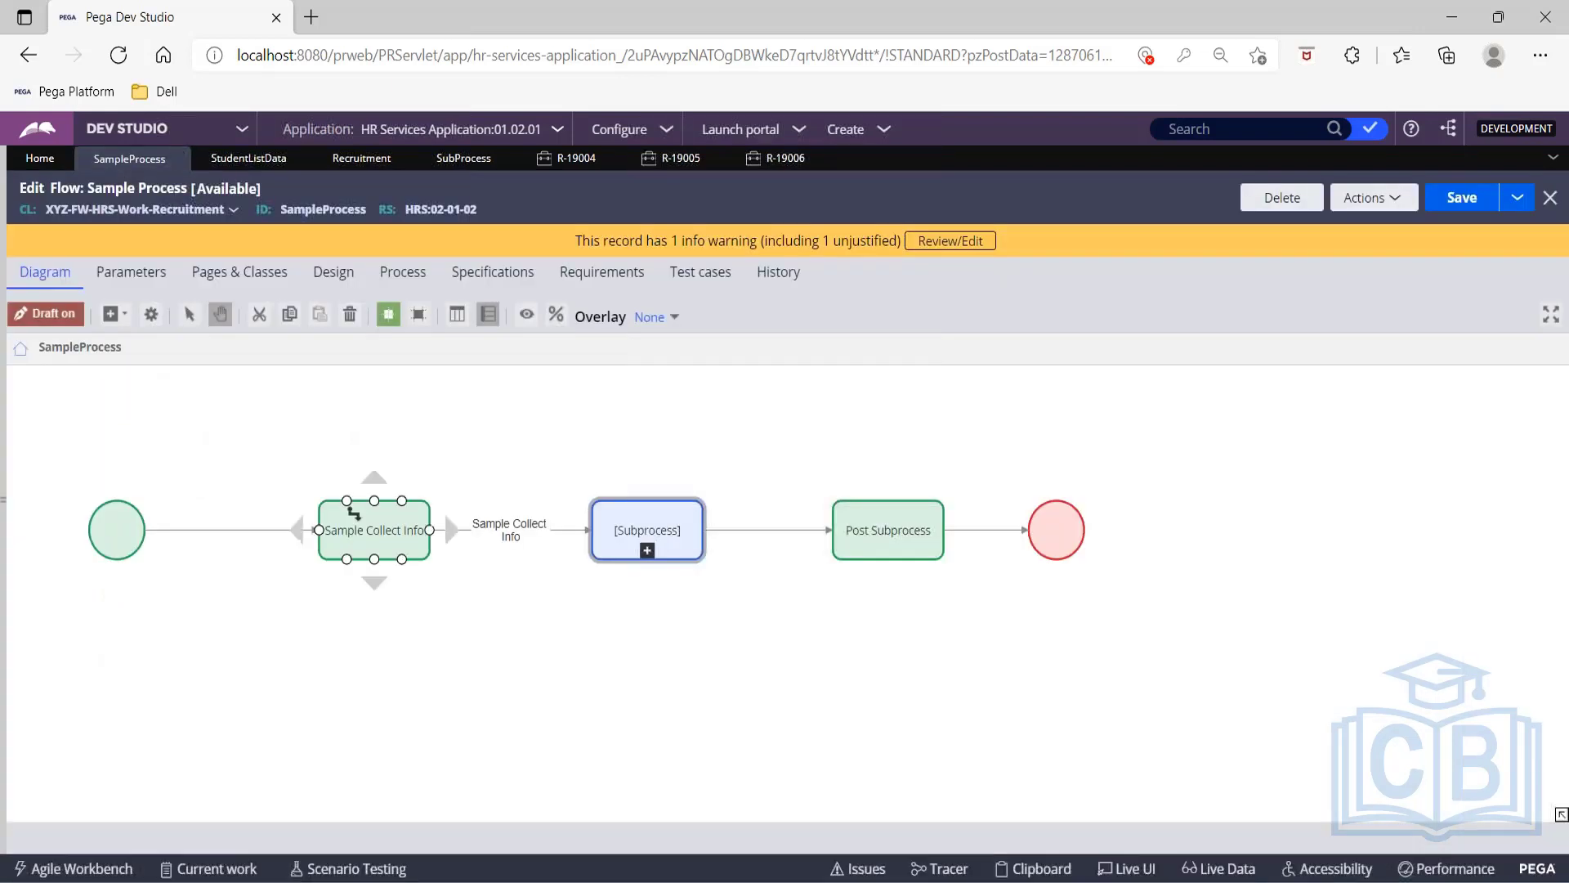
pyautogui.click(648, 543)
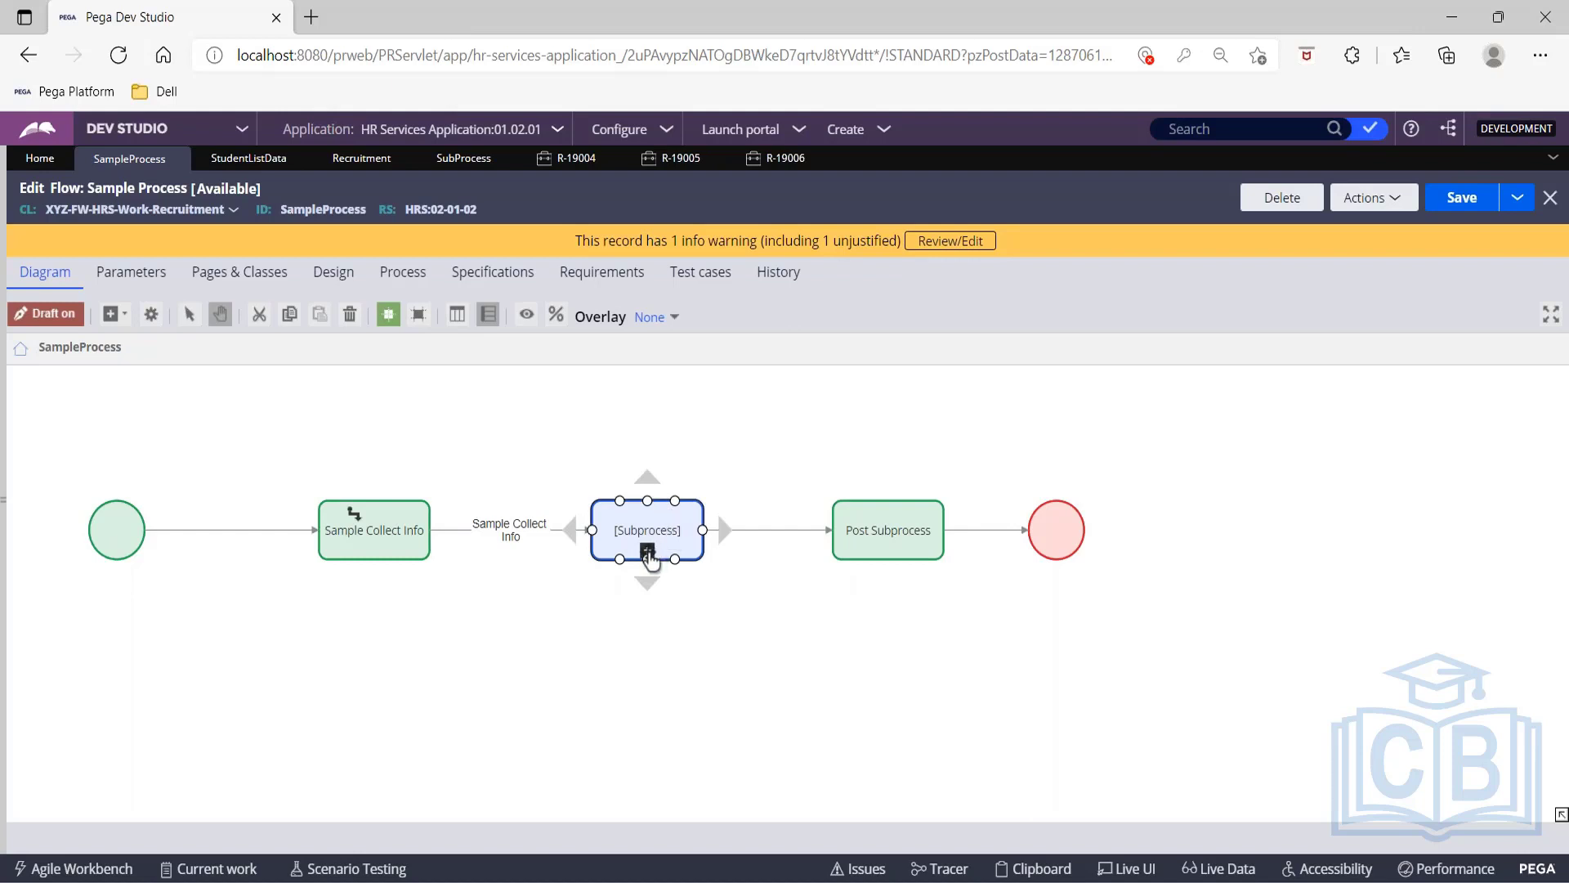
pyautogui.click(648, 553)
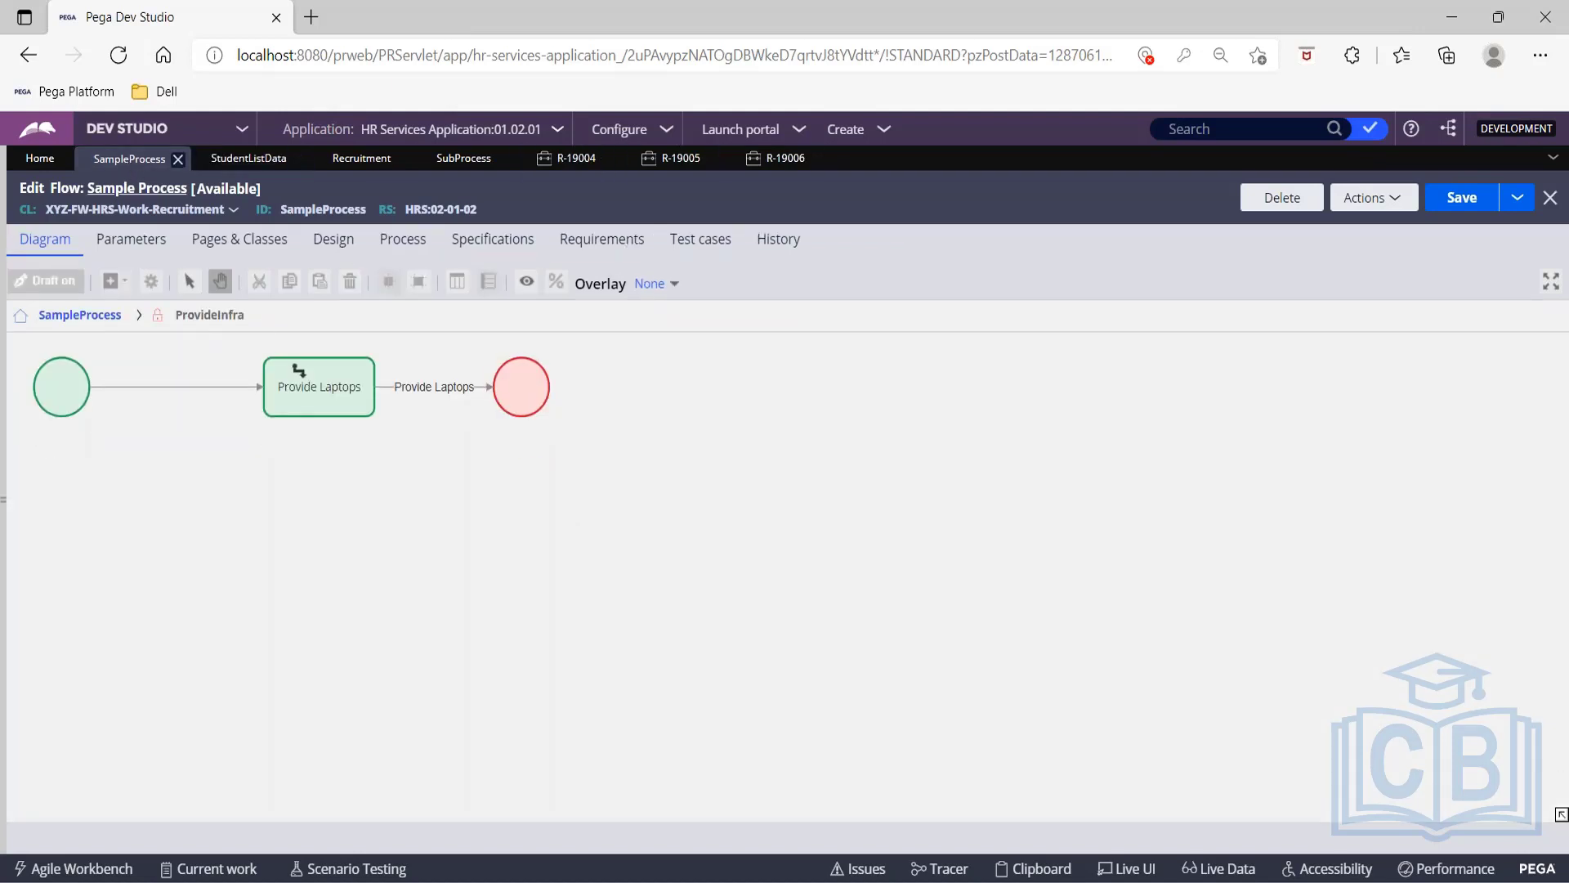
pyautogui.click(57, 316)
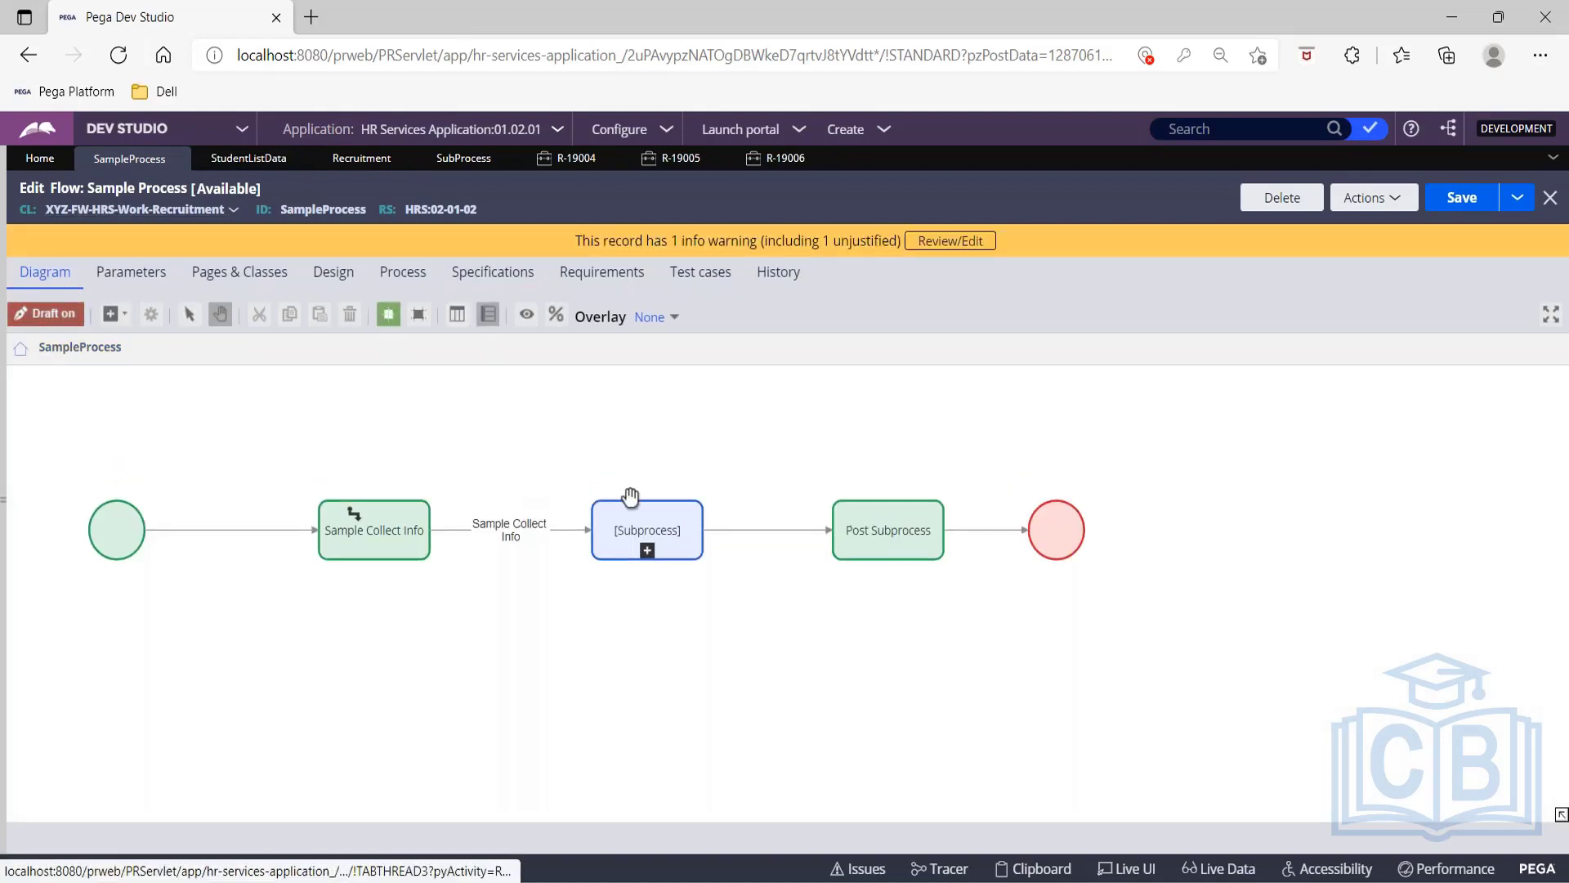
# Enable Spinoff flow in the Subprocess shape's properties and submit them.
pyautogui.doubleClick(681, 523)
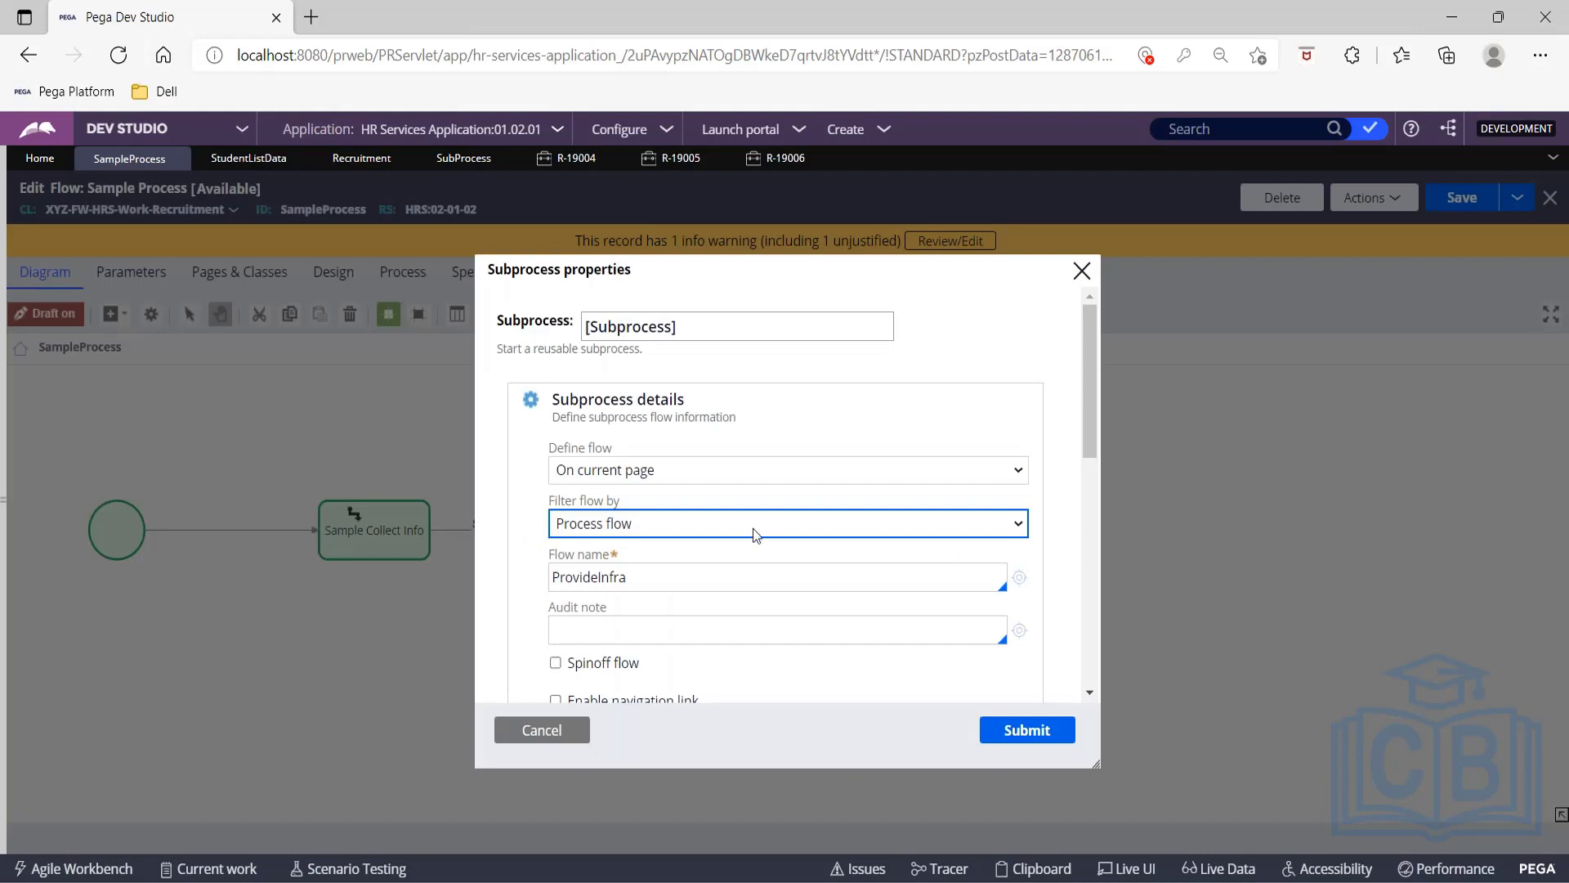
pyautogui.scroll(-2, 753, 527)
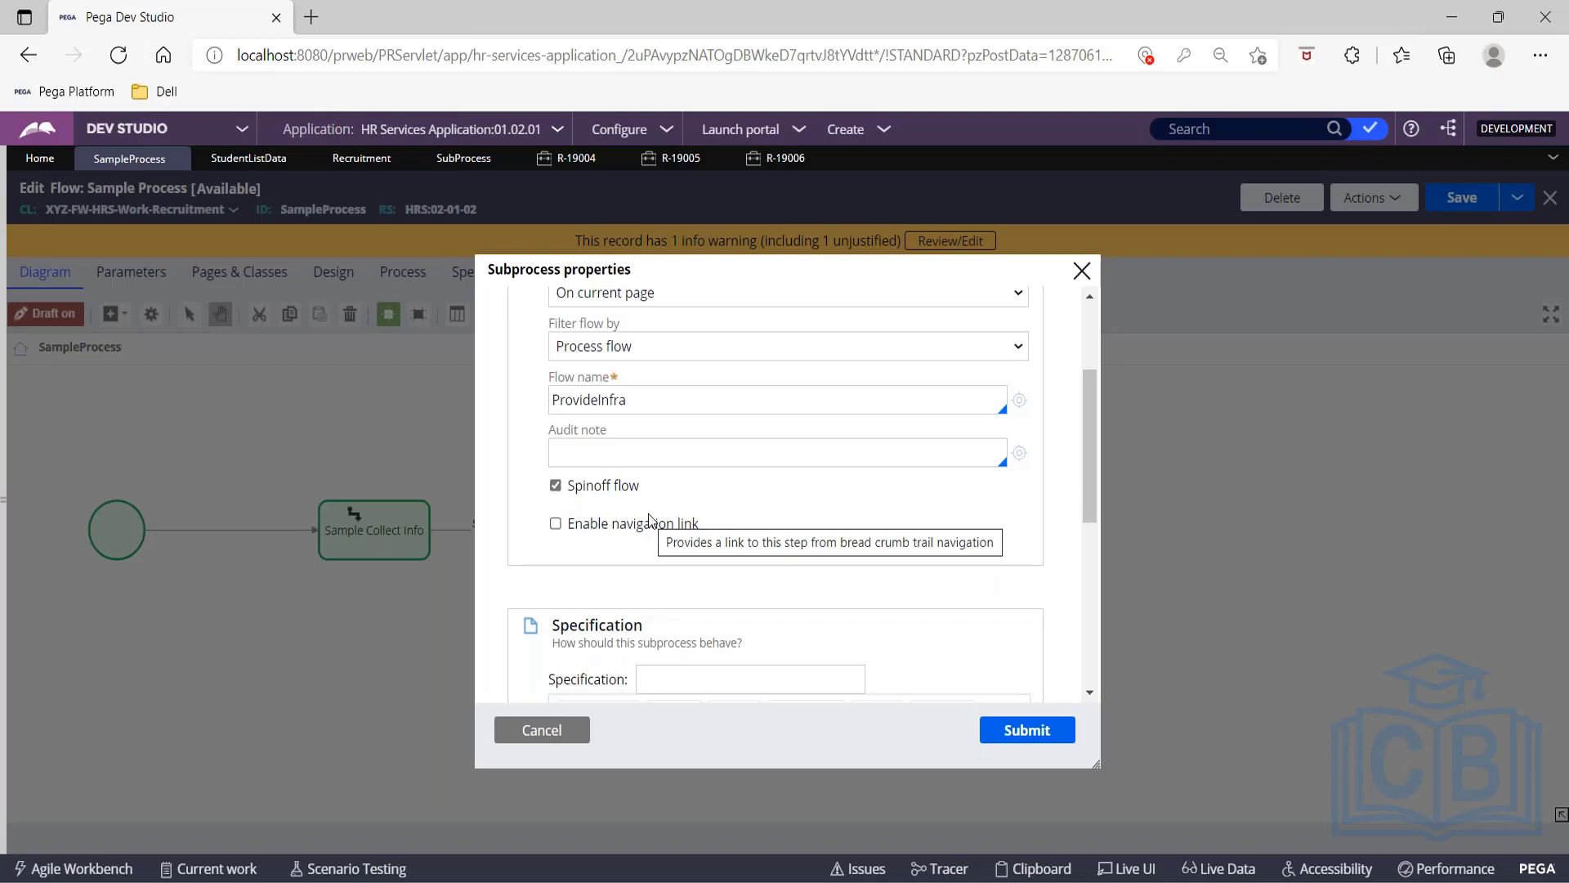
pyautogui.click(1007, 742)
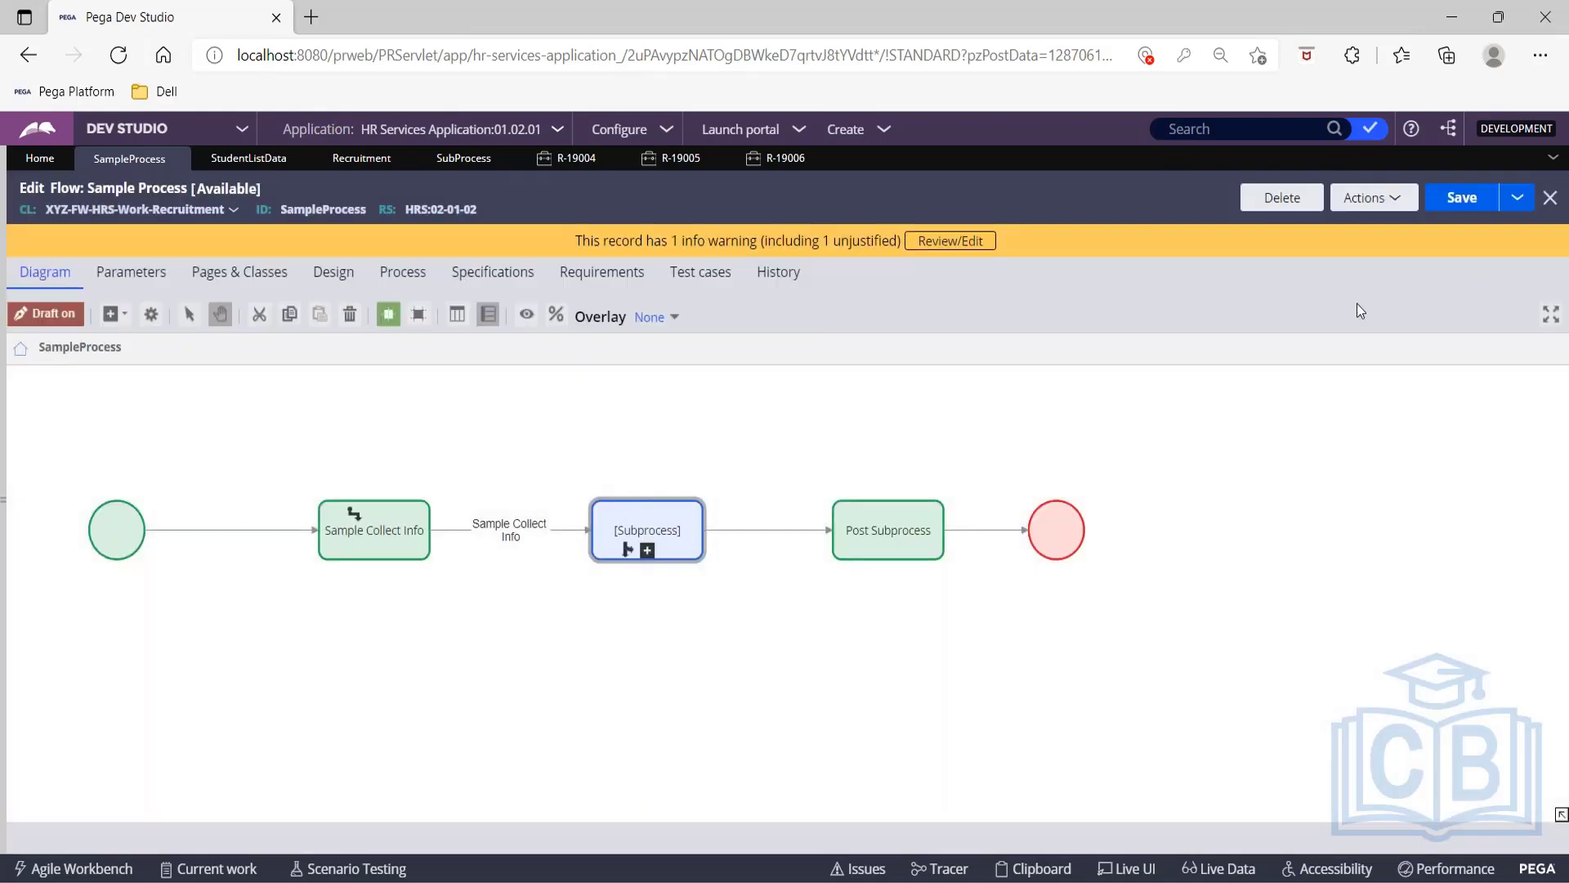
pyautogui.click(638, 562)
pyautogui.moveTo(643, 563)
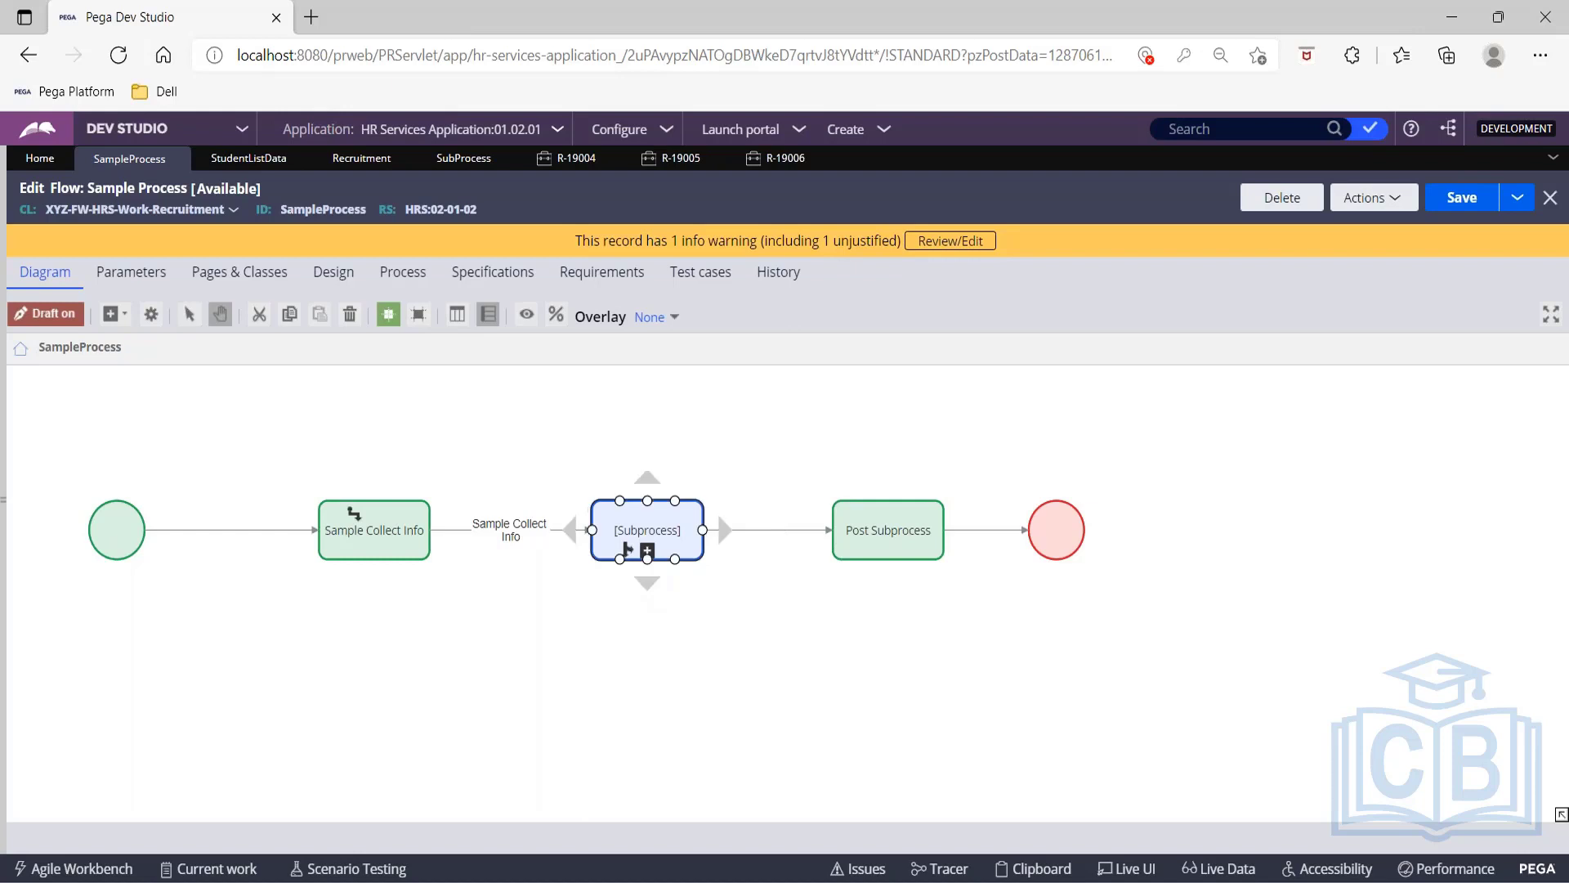
# Turn off Spinoff flow for the Subprocess shape and submit its properties.
pyautogui.doubleClick(664, 533)
pyautogui.click(687, 541)
pyautogui.click(690, 508)
pyautogui.doubleClick(690, 508)
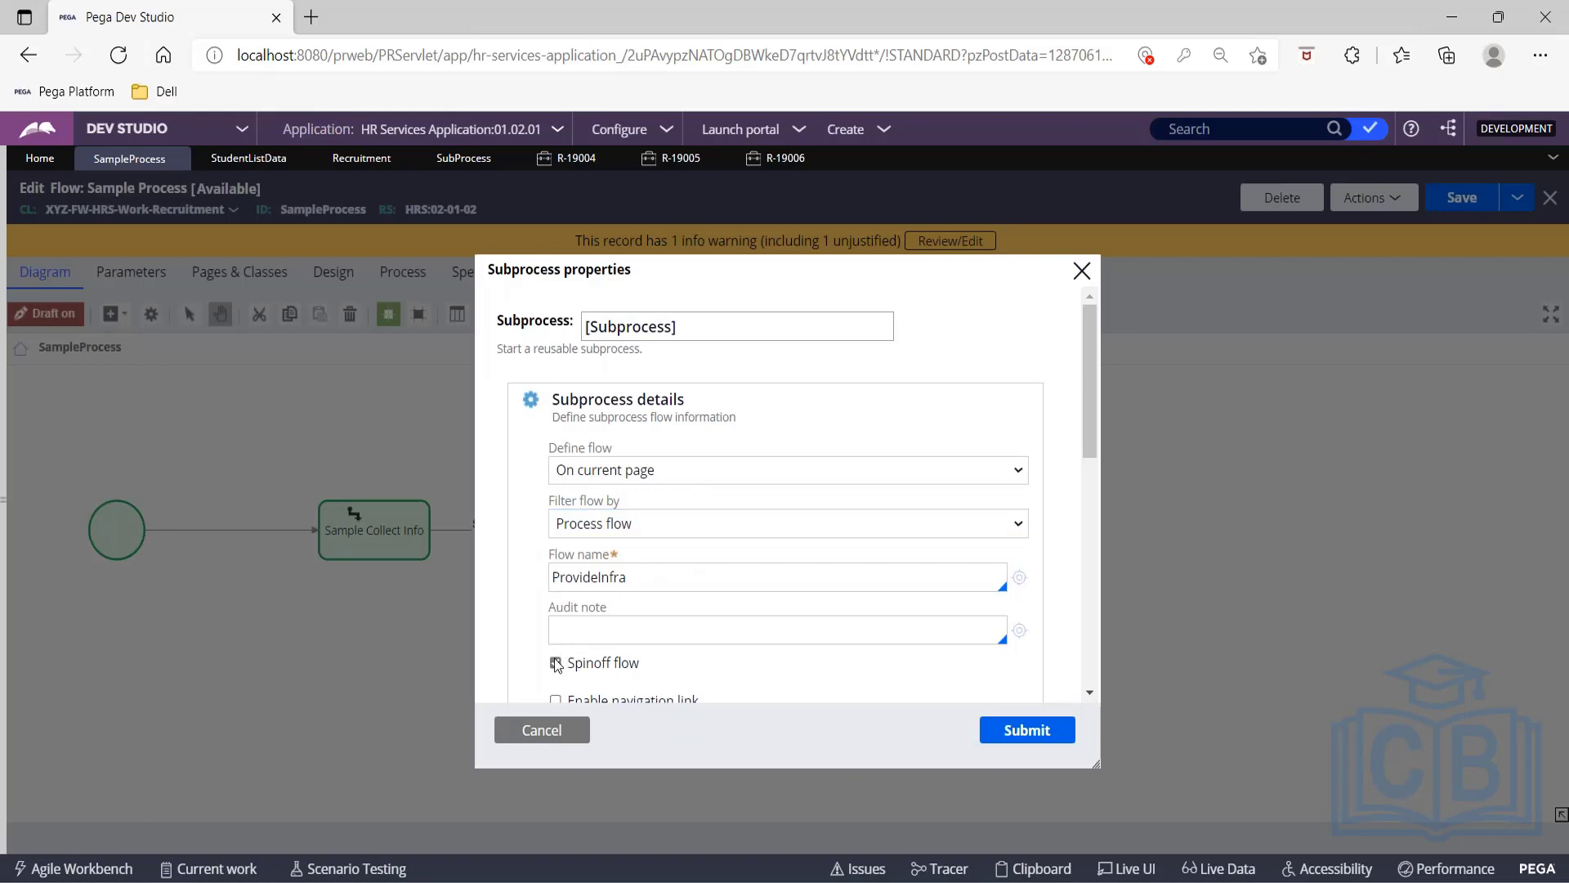
pyautogui.click(997, 738)
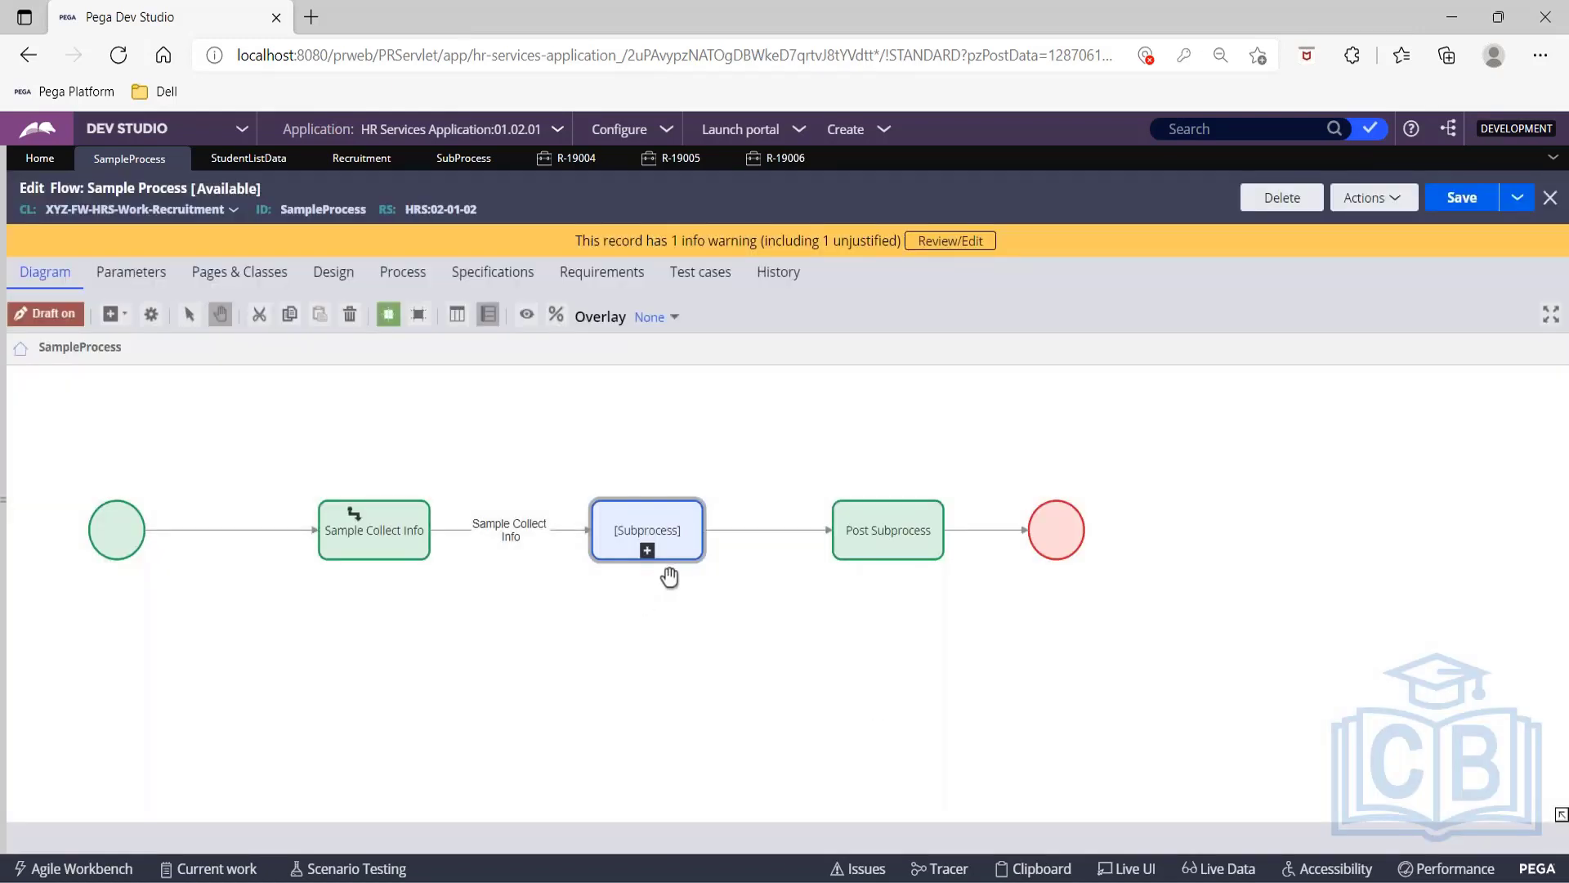
# Turn Spinoff flow back on for the Subprocess shape, submit its properties and save the Sample Process flow.
pyautogui.doubleClick(689, 515)
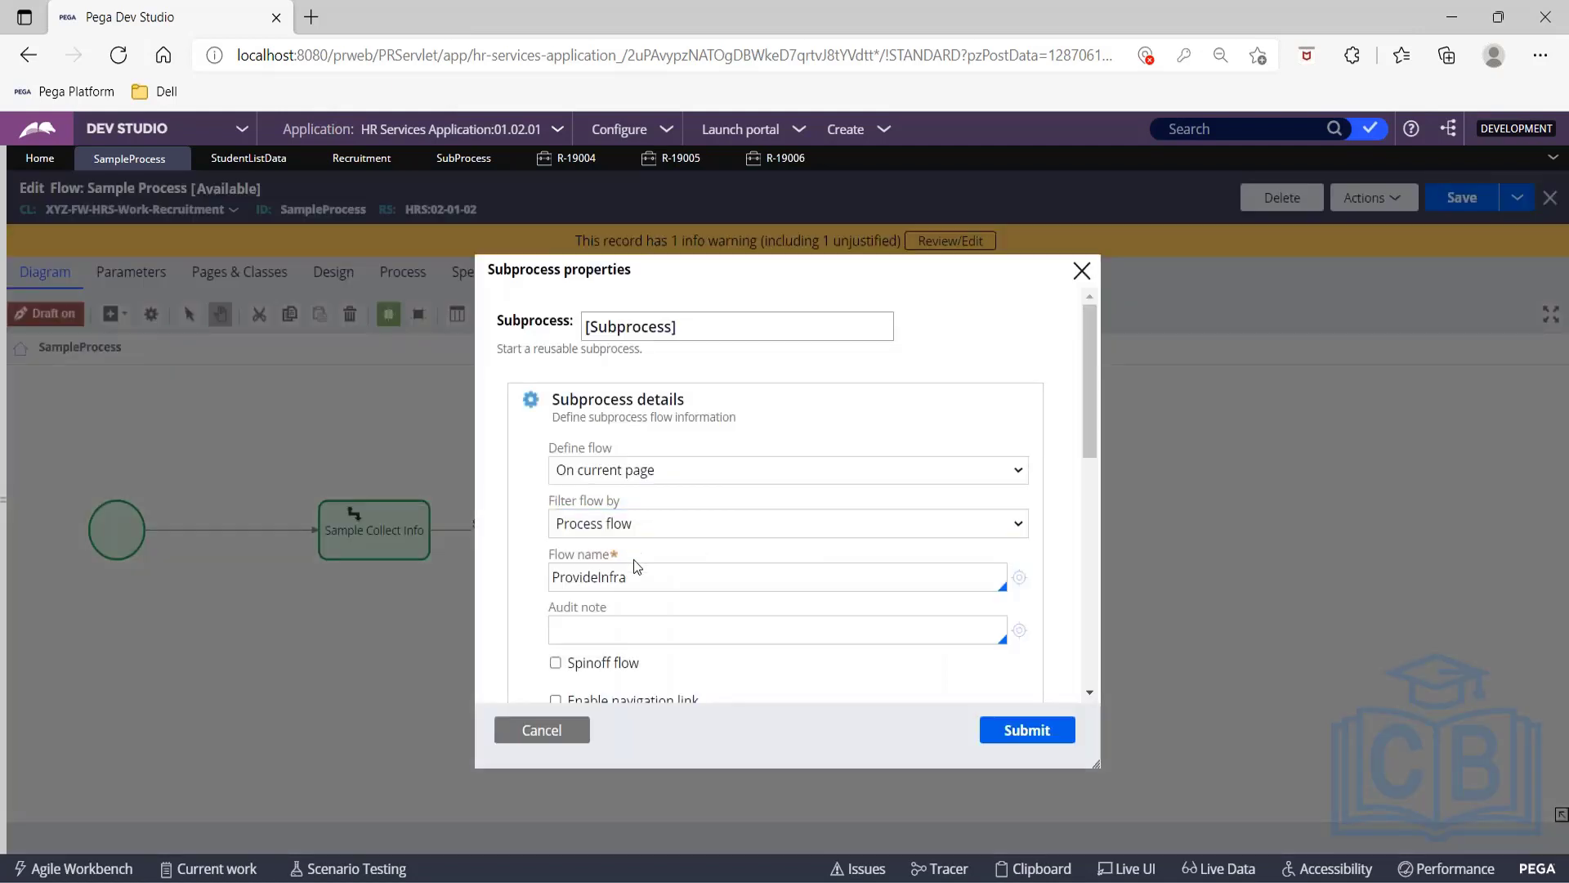
pyautogui.scroll(-1, 536, 602)
pyautogui.click(555, 586)
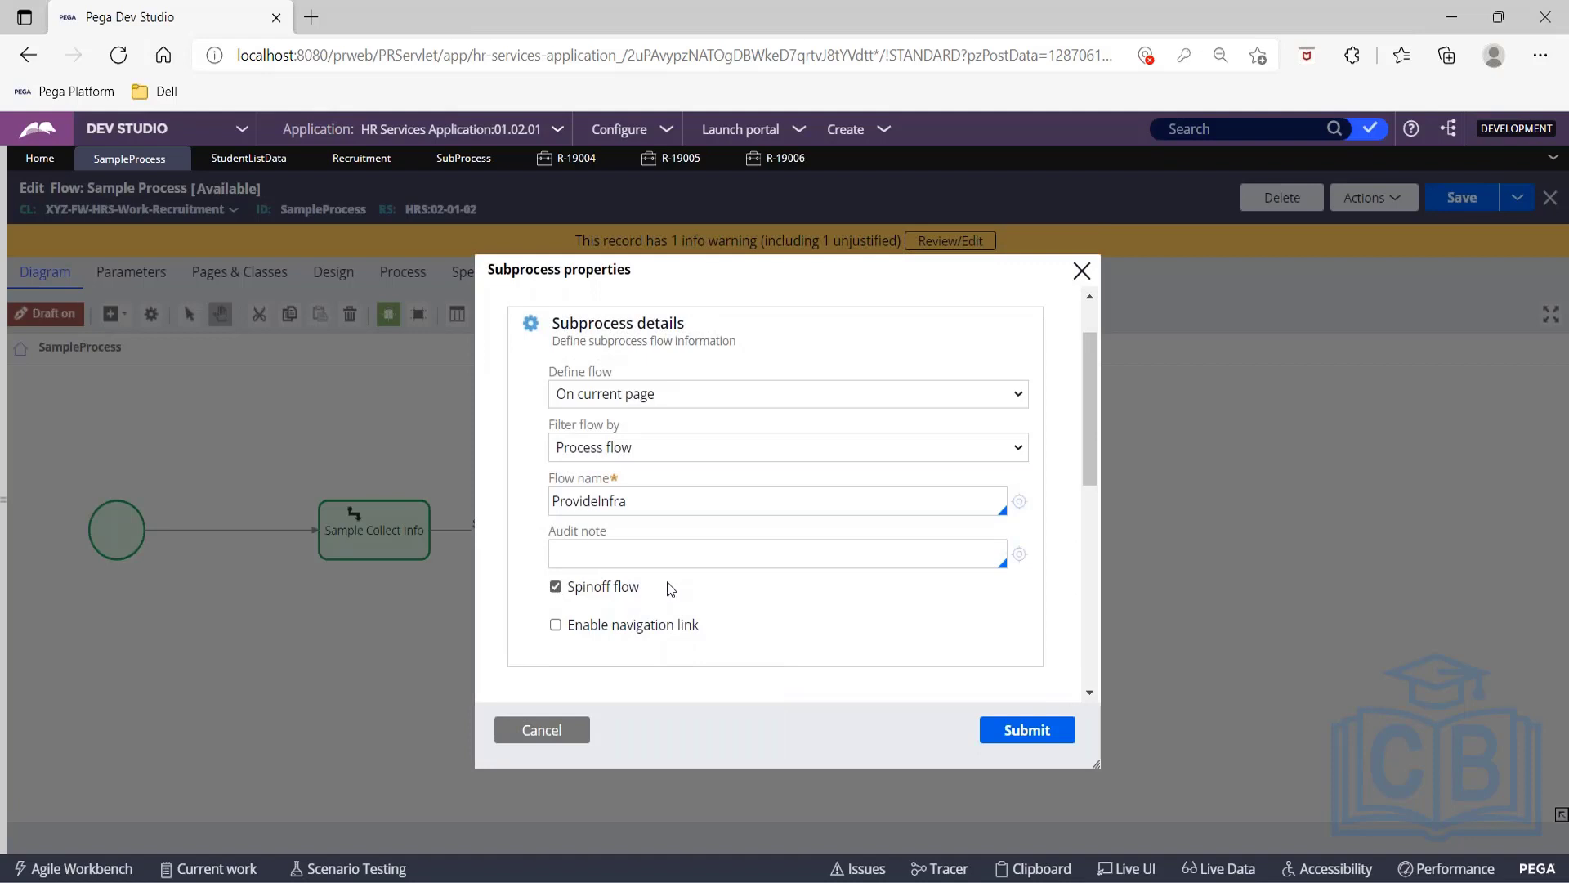
pyautogui.click(1010, 730)
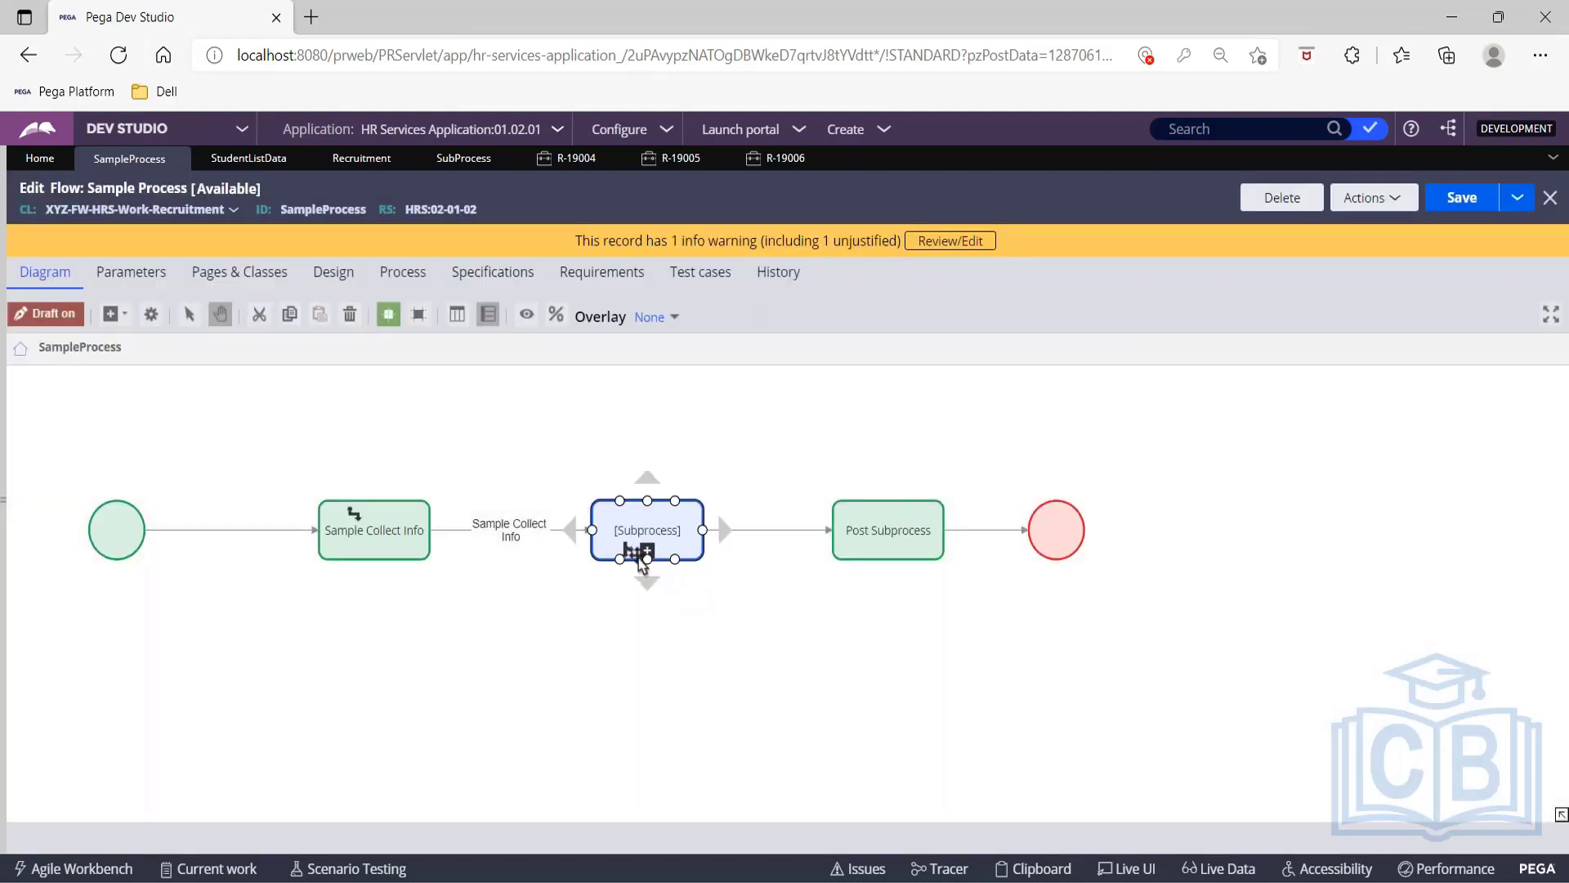
pyautogui.click(1463, 200)
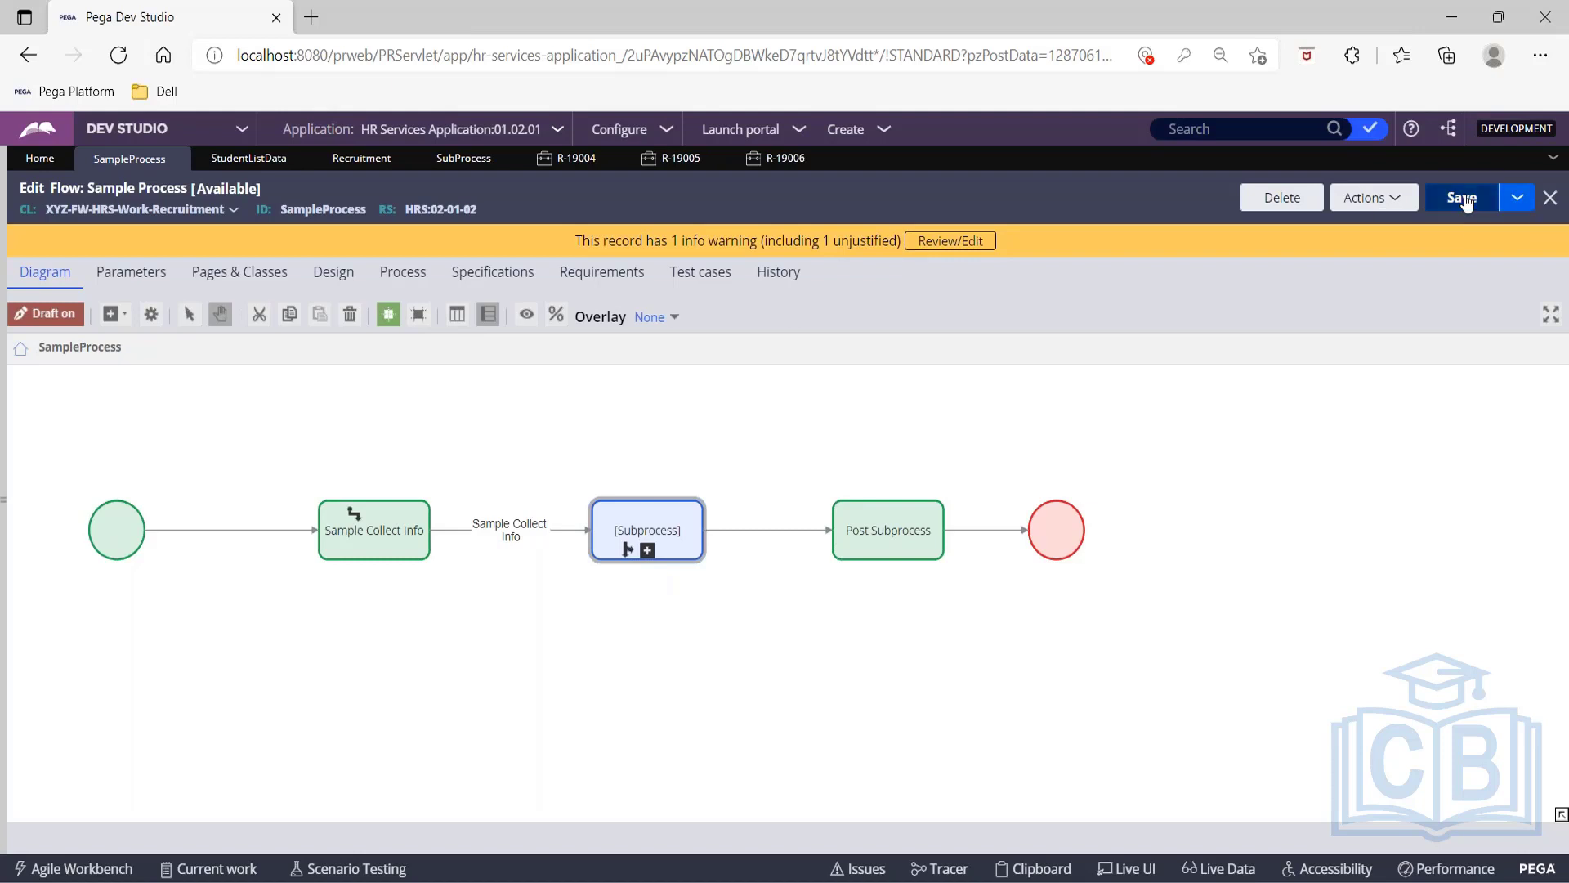
pyautogui.rightClick(1463, 202)
pyautogui.click(309, 397)
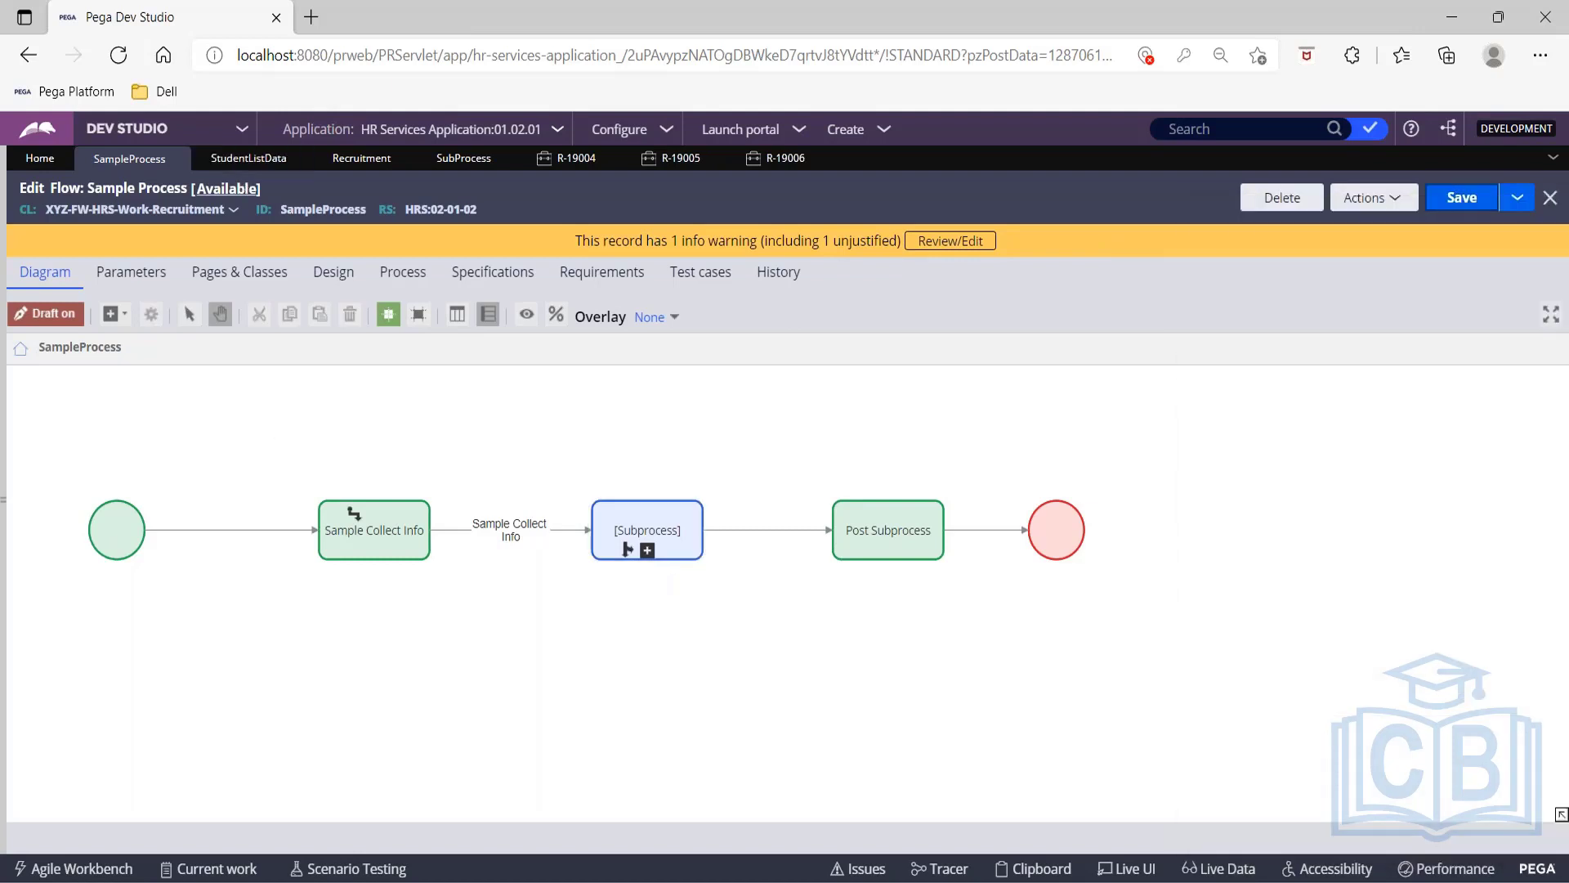
# Inspect the ProvideInfra flow called by the Subprocess shape and return to the SampleProcess diagram.
pyautogui.click(638, 536)
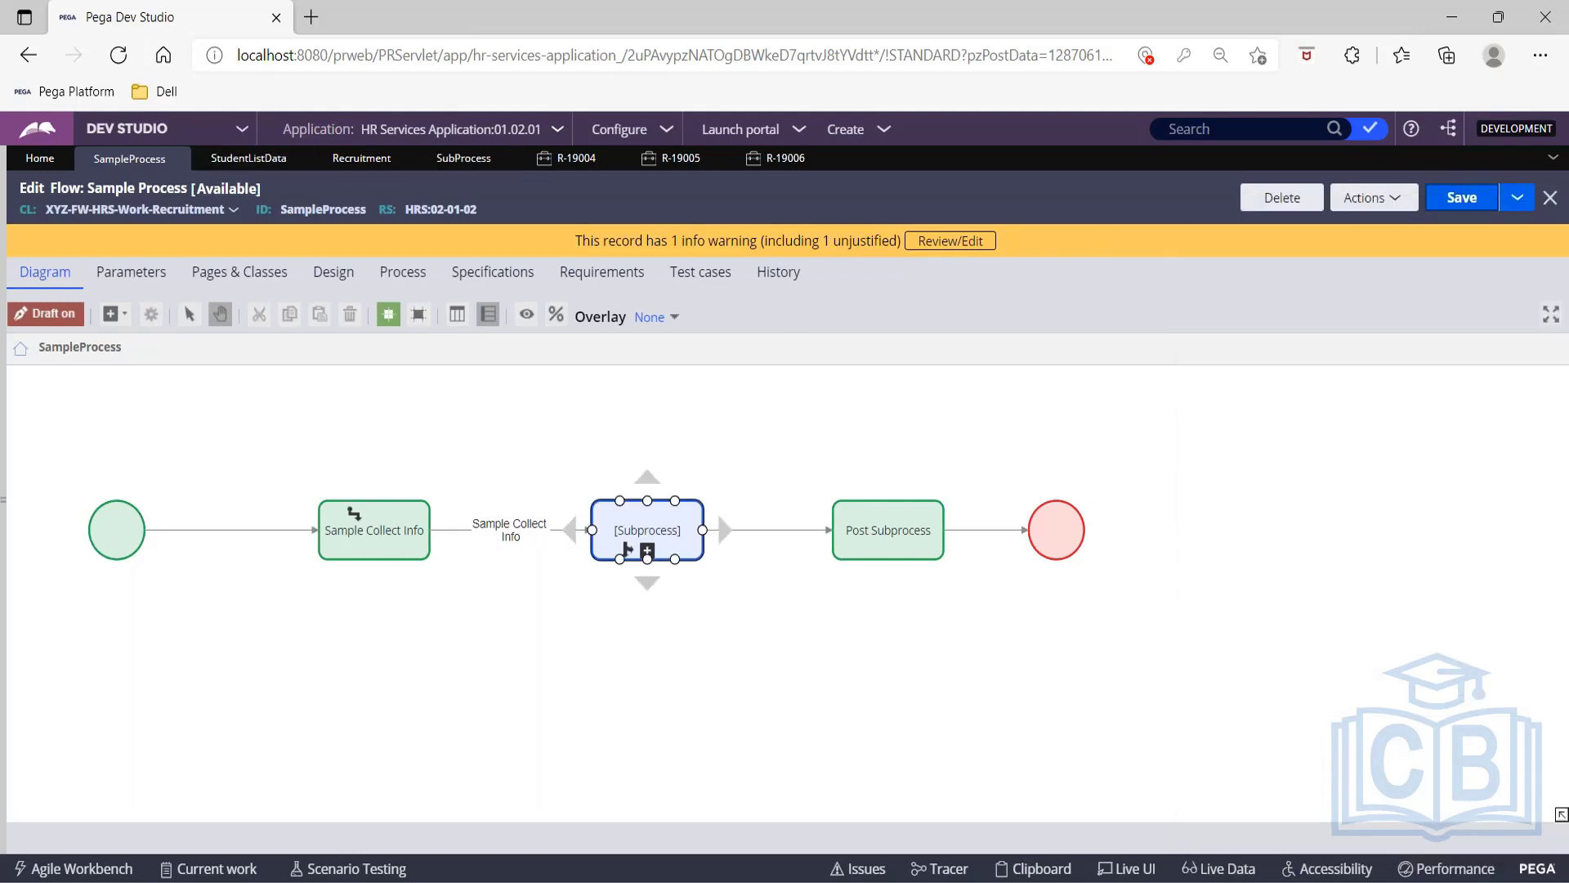
pyautogui.doubleClick(639, 537)
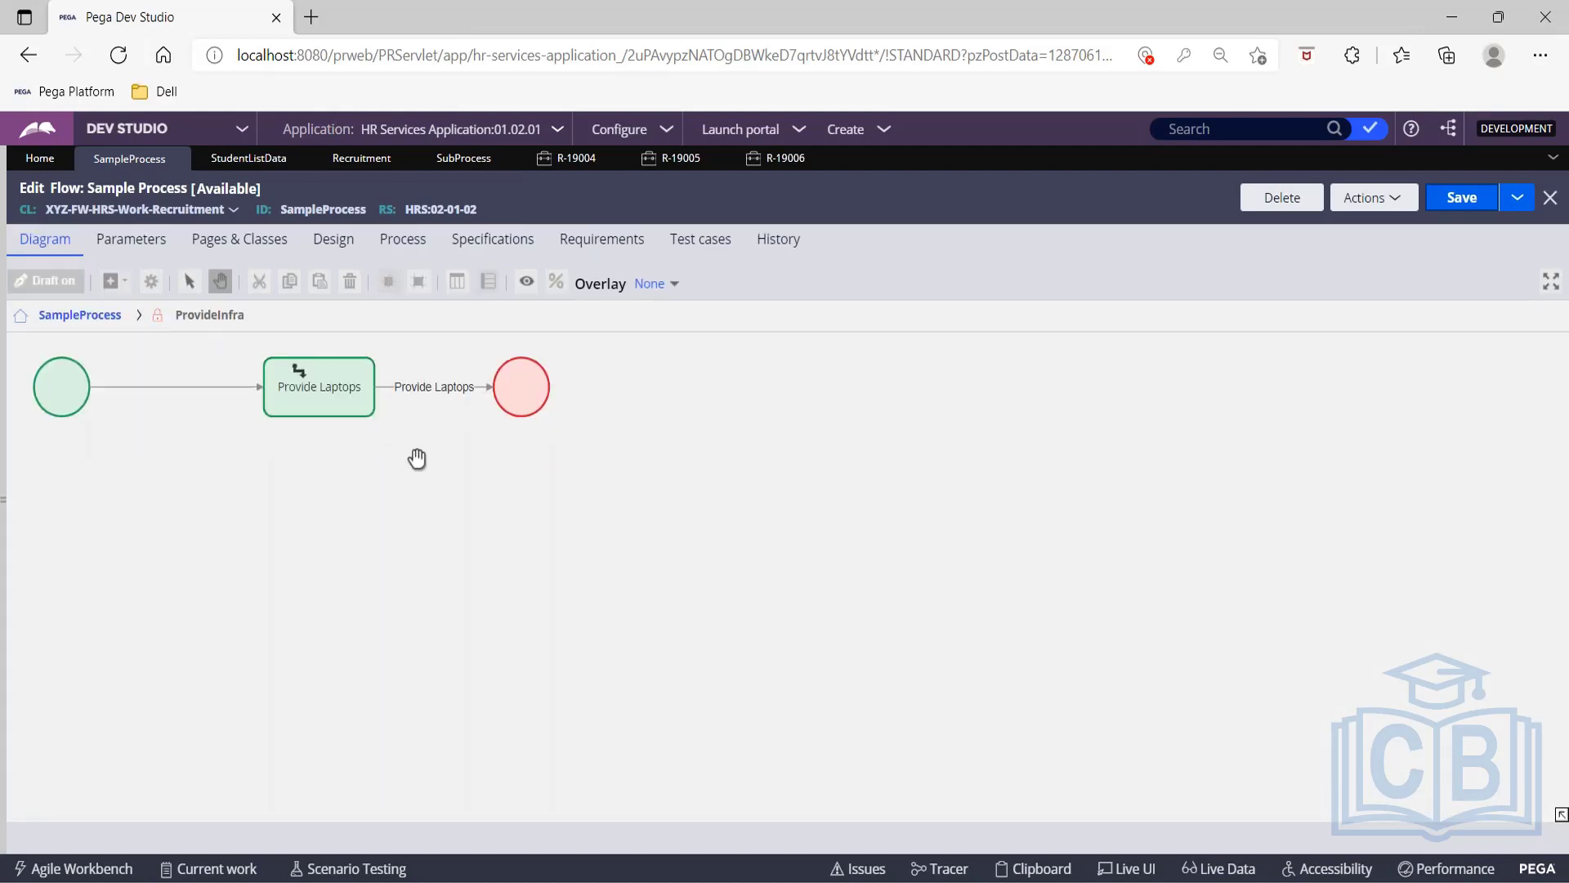
pyautogui.rightClick(528, 555)
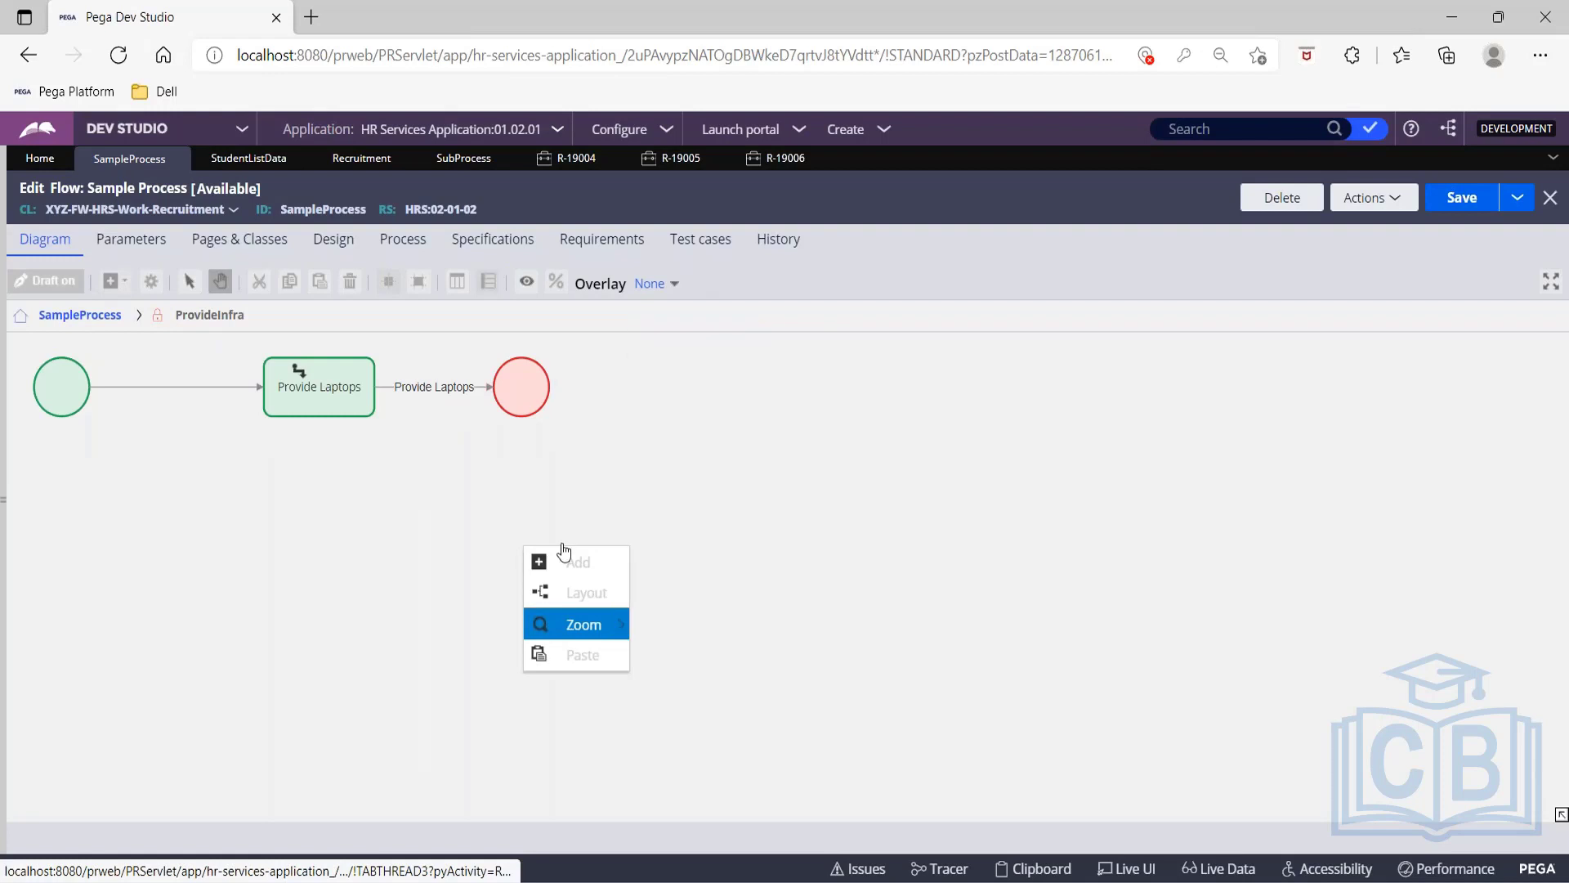
pyautogui.click(542, 532)
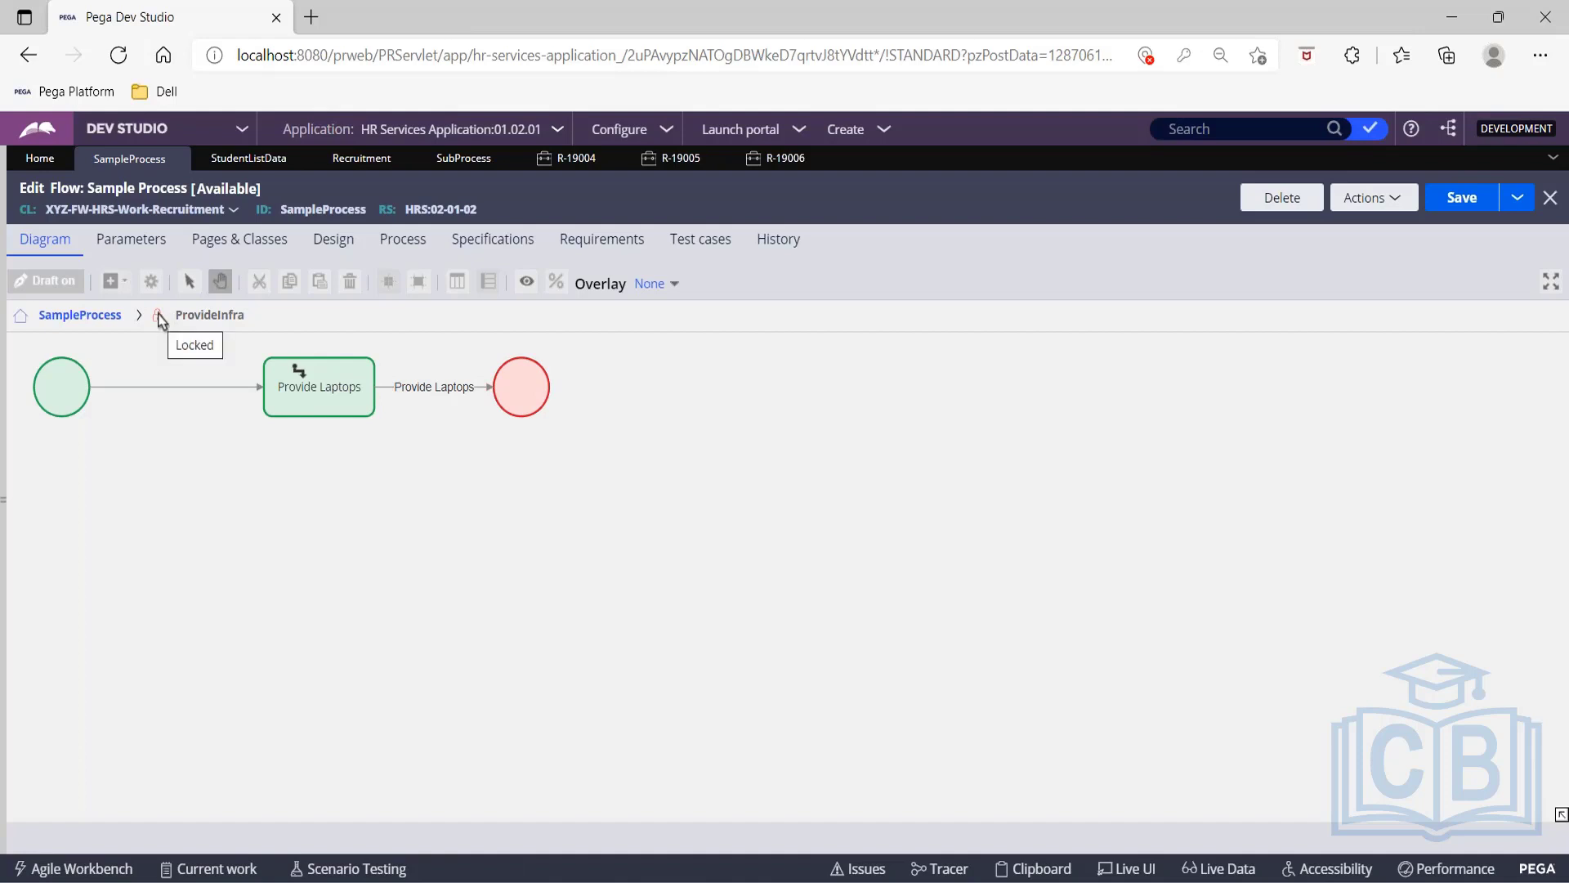
pyautogui.click(84, 311)
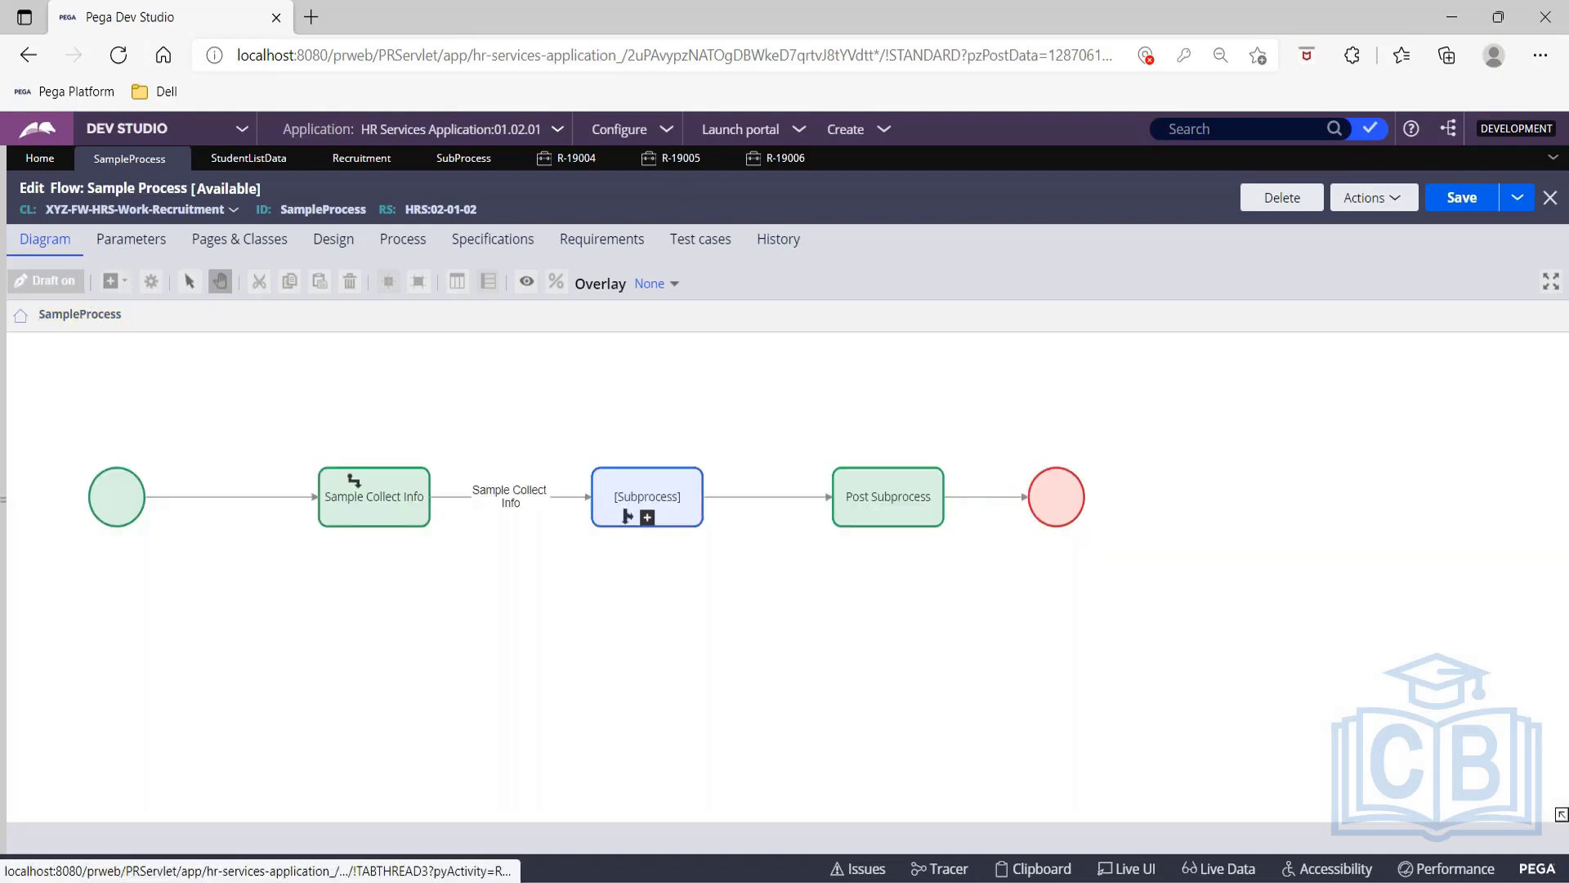
# Add a Collect Information step named Provide Software to the Provide Infra process in Recruitment's Onboarding stage and save the case type.
pyautogui.click(337, 162)
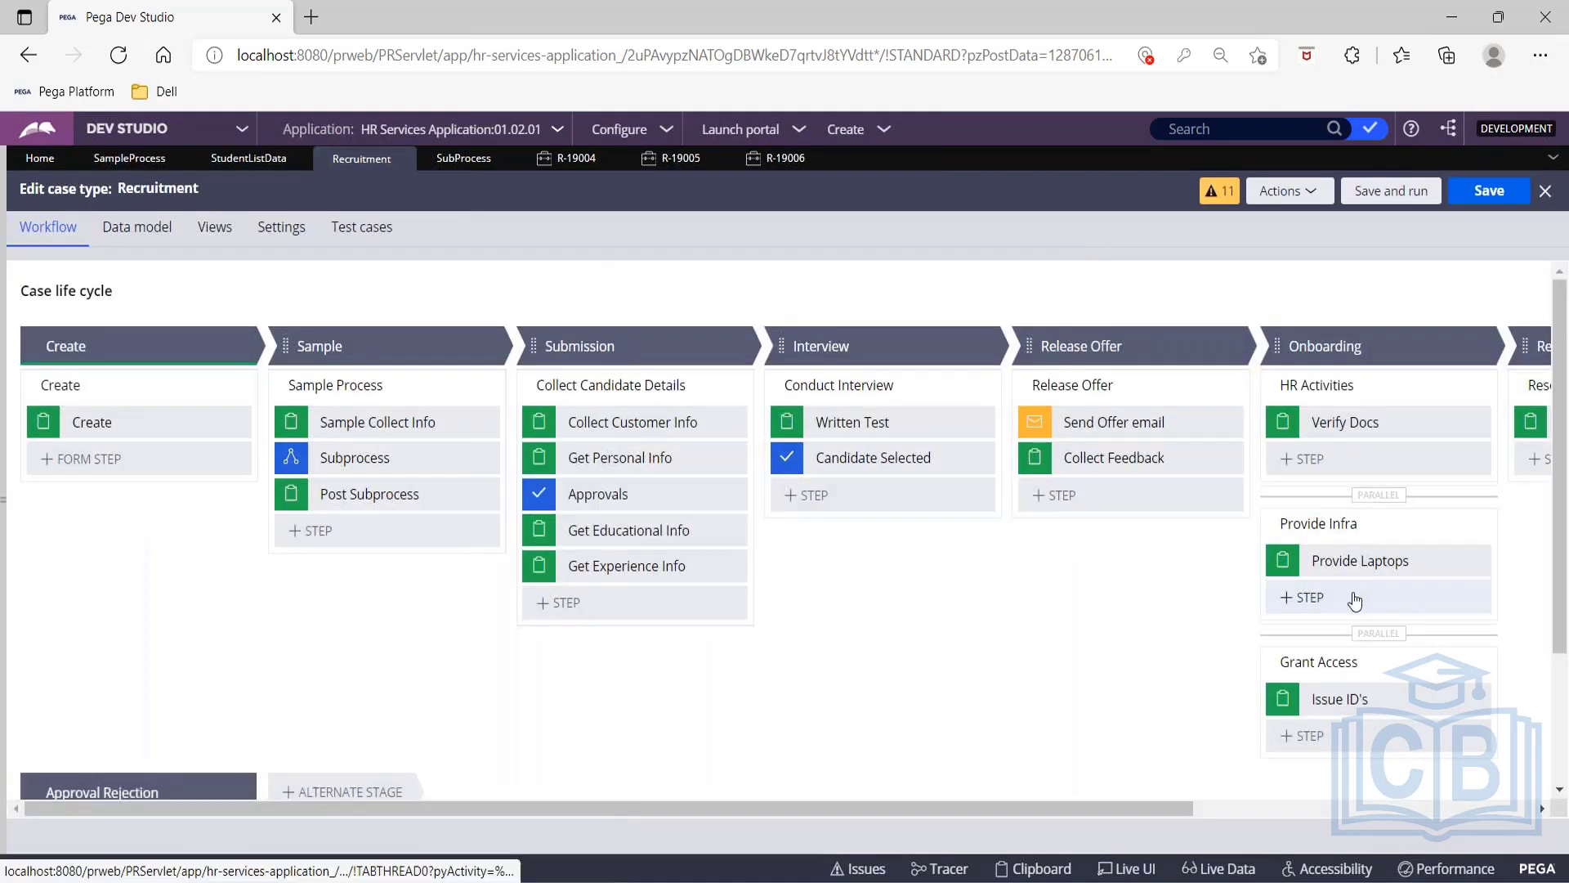
pyautogui.click(1353, 598)
pyautogui.click(1334, 644)
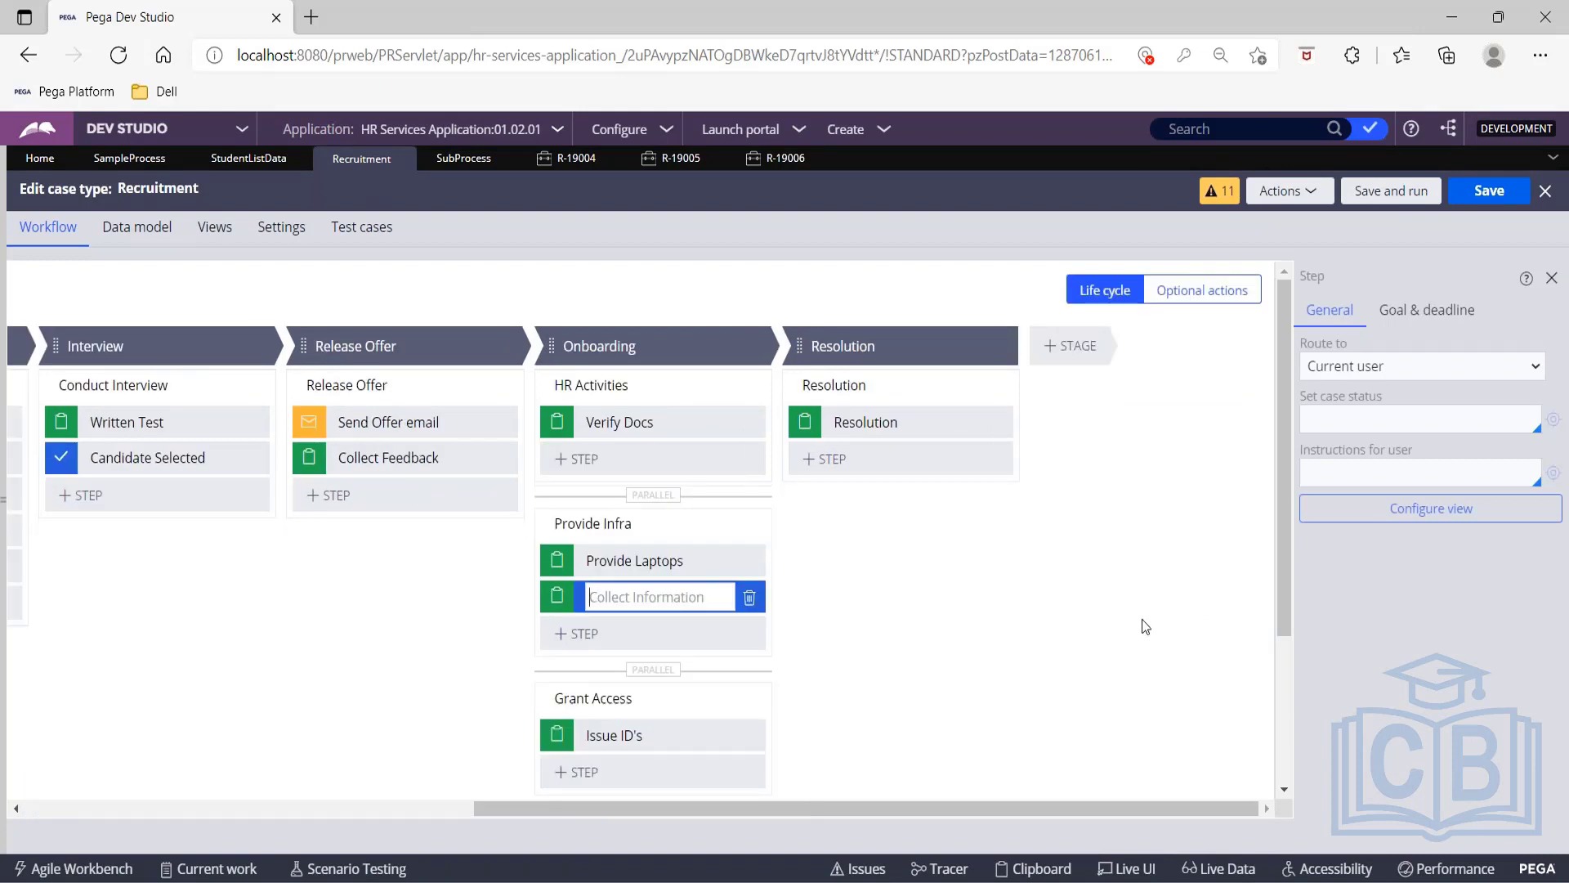
pyautogui.write('Provide Software')
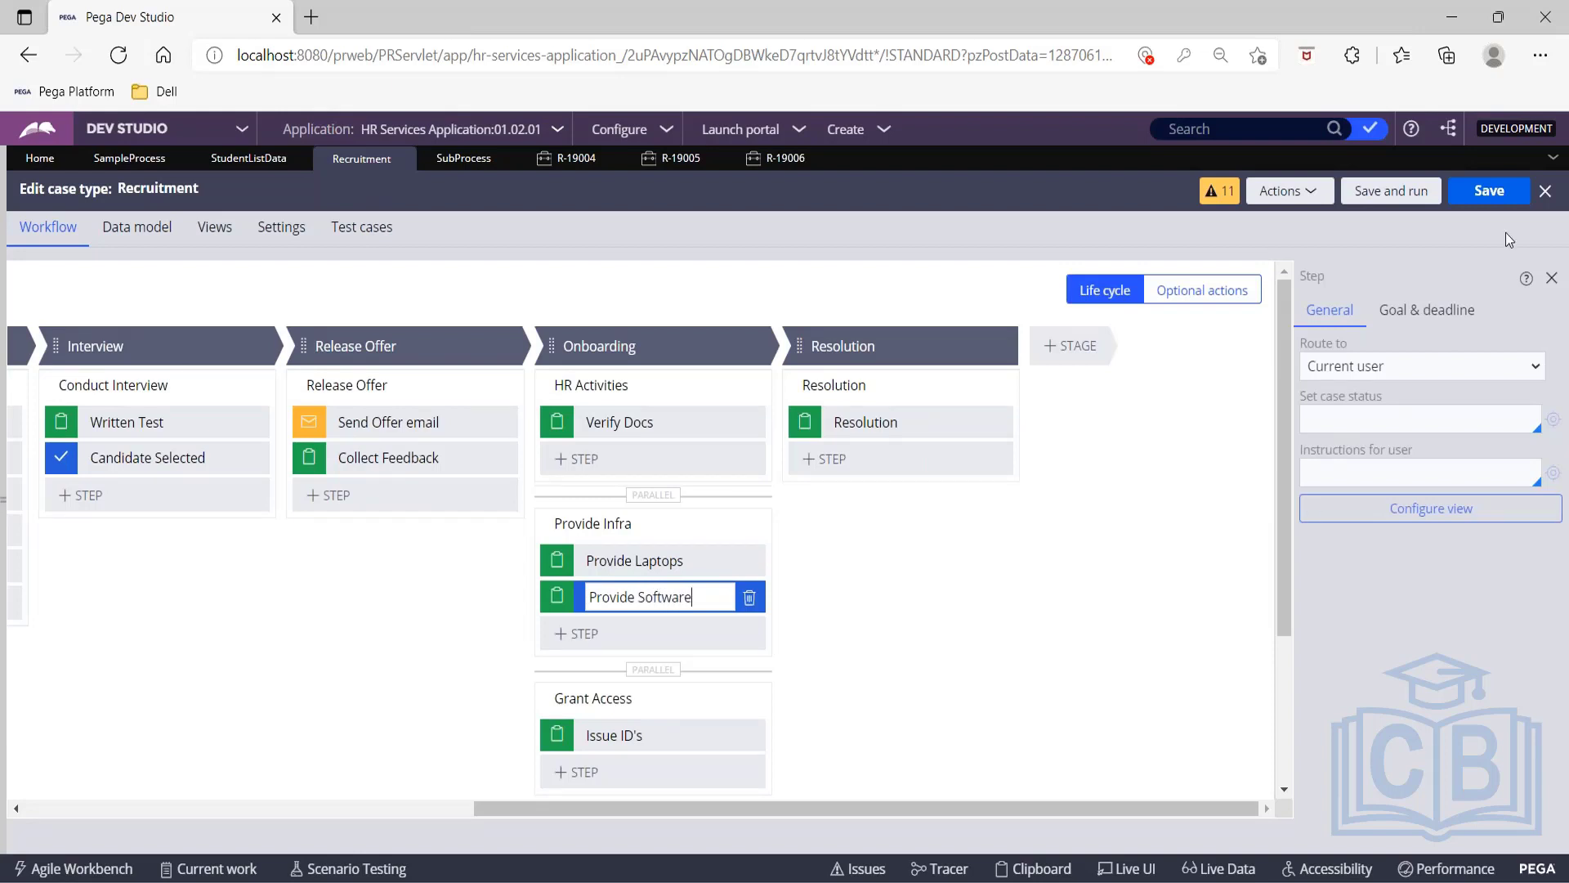
pyautogui.click(1476, 193)
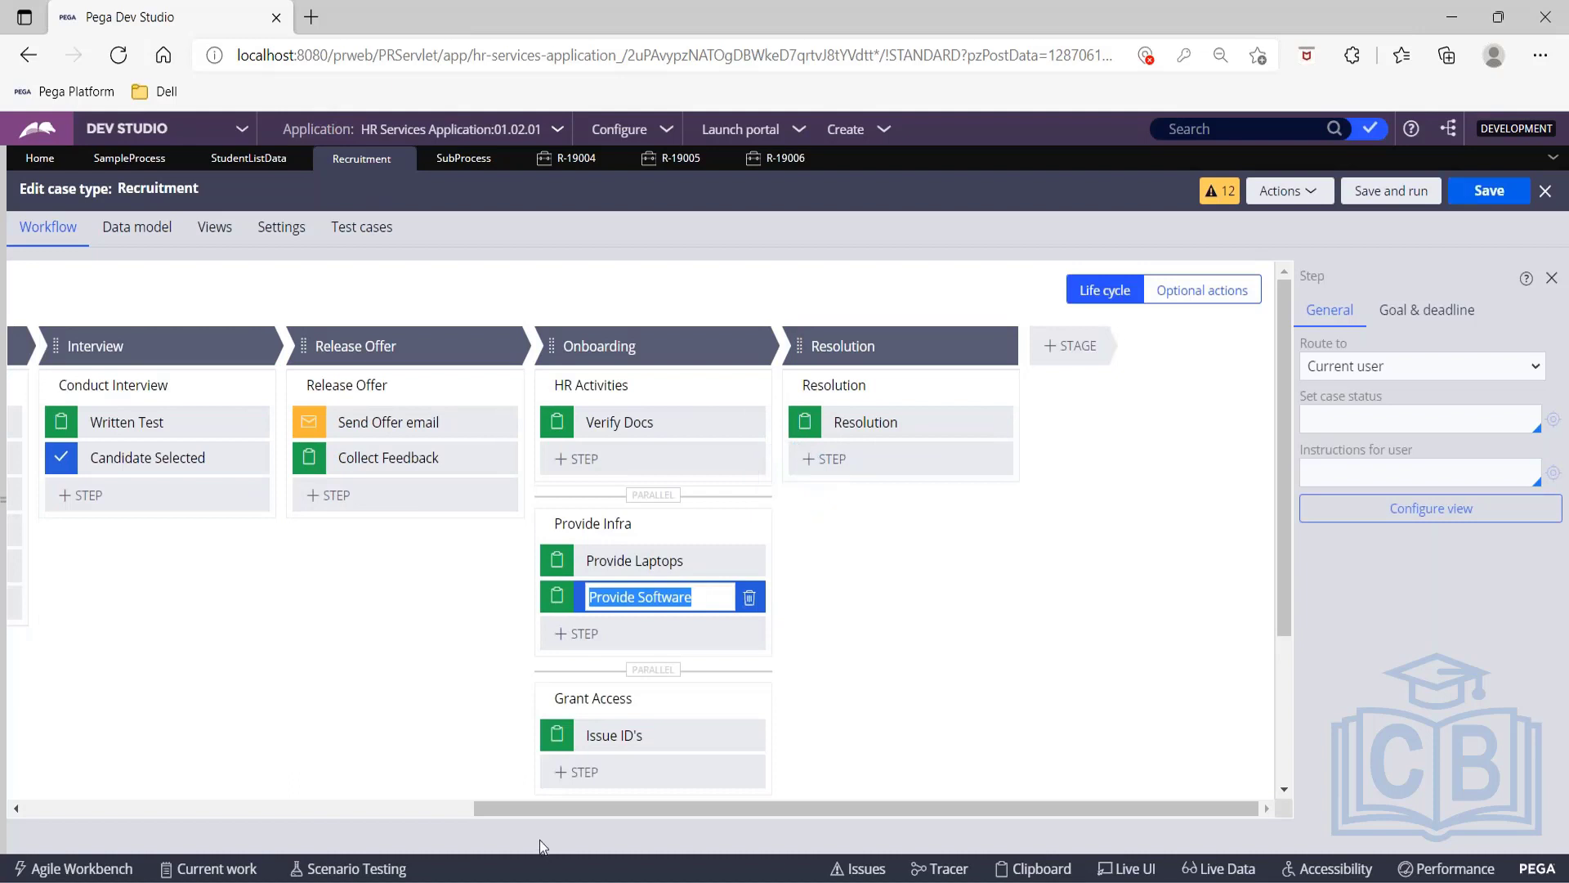
# Review the Sample Process flow diagram from the Recruitment case life cycle and return to the stages and steps.
pyautogui.moveTo(536, 804); pyautogui.dragTo(227, 770)
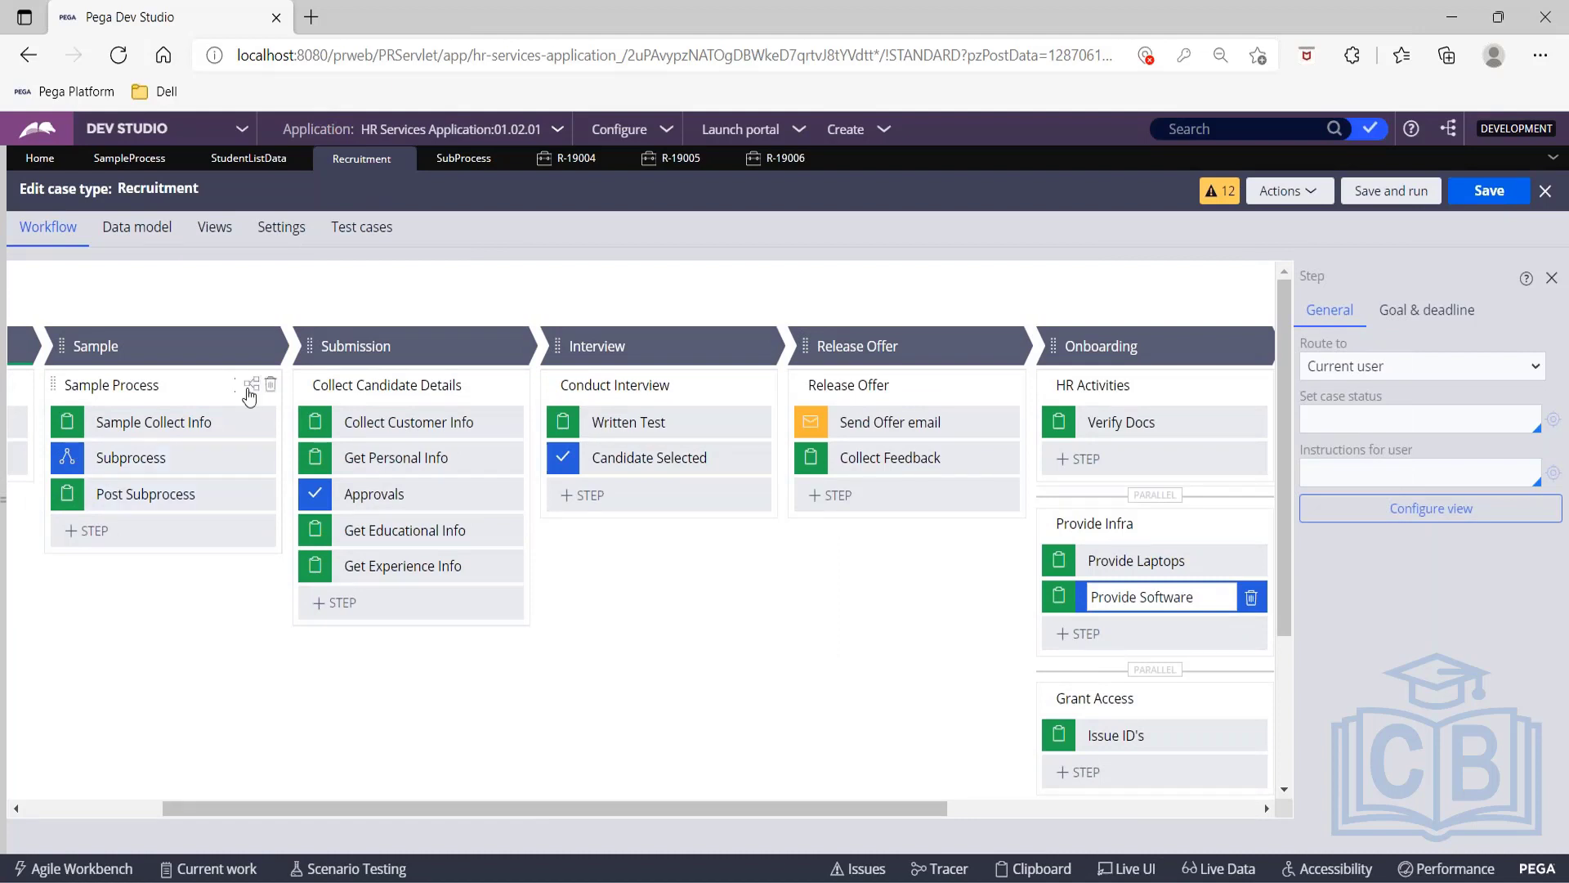
pyautogui.click(255, 392)
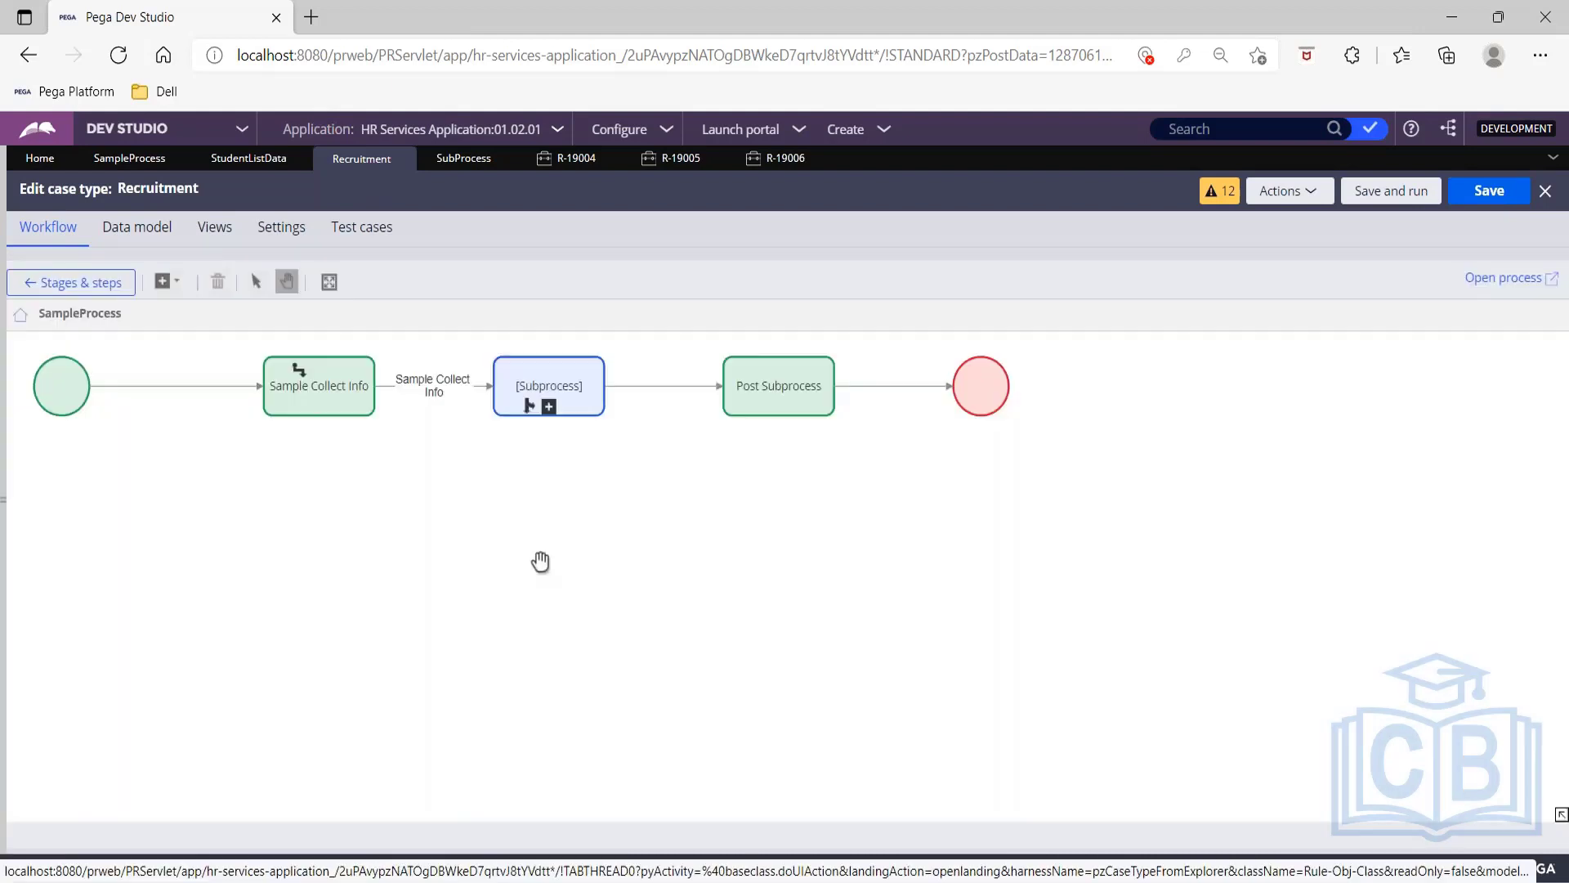
pyautogui.click(552, 414)
pyautogui.click(552, 413)
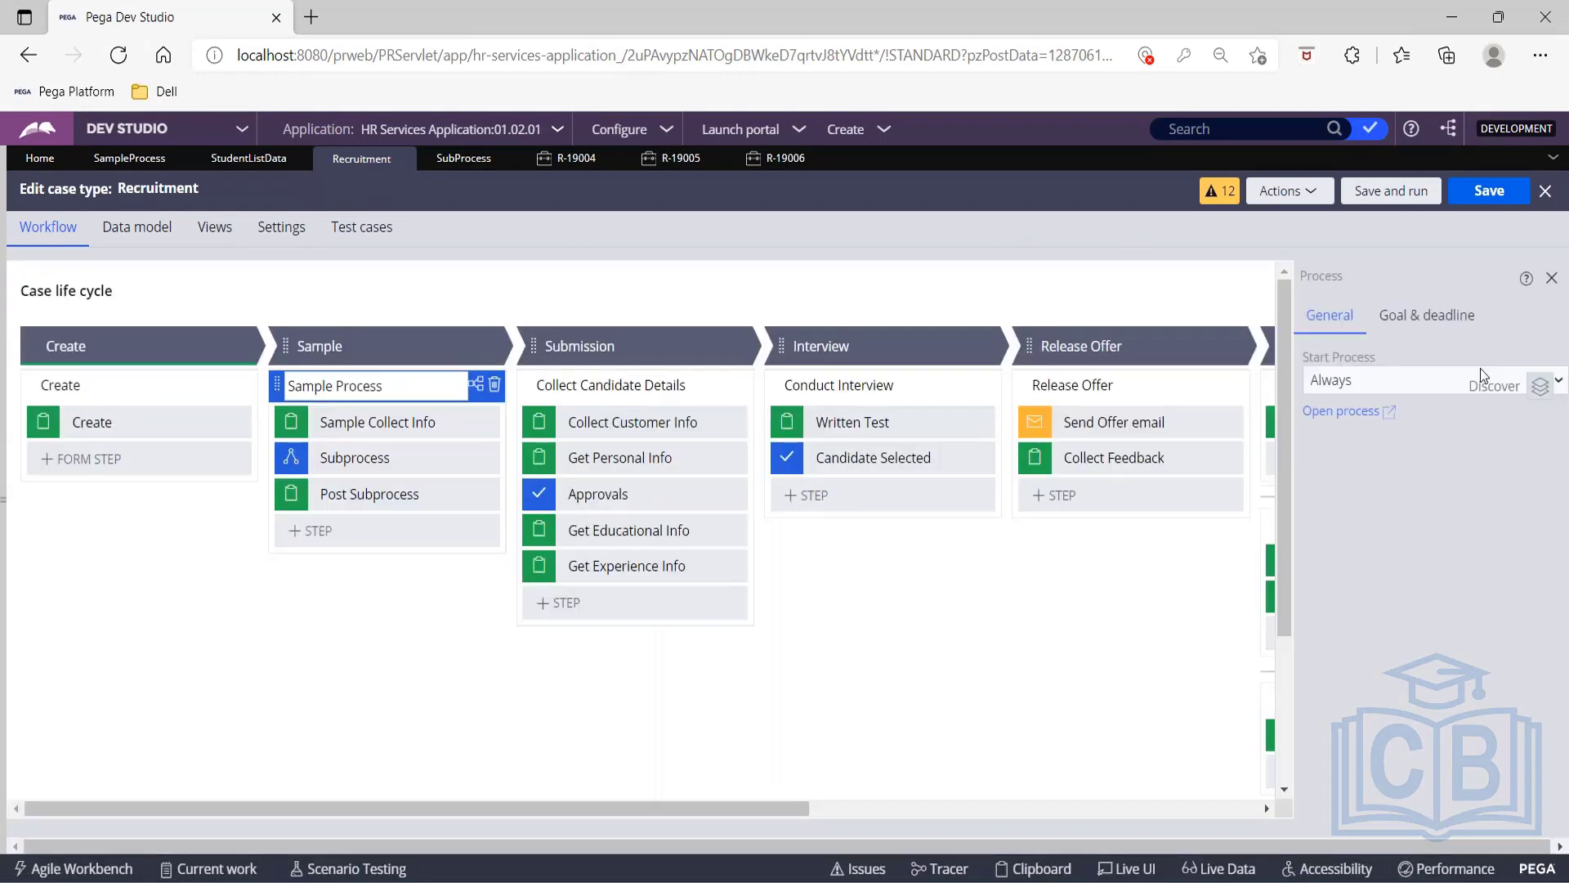
# Save and run the Recruitment case type as a new case, submitting the blank Create form and the Sample Collect Info step.
pyautogui.click(1396, 203)
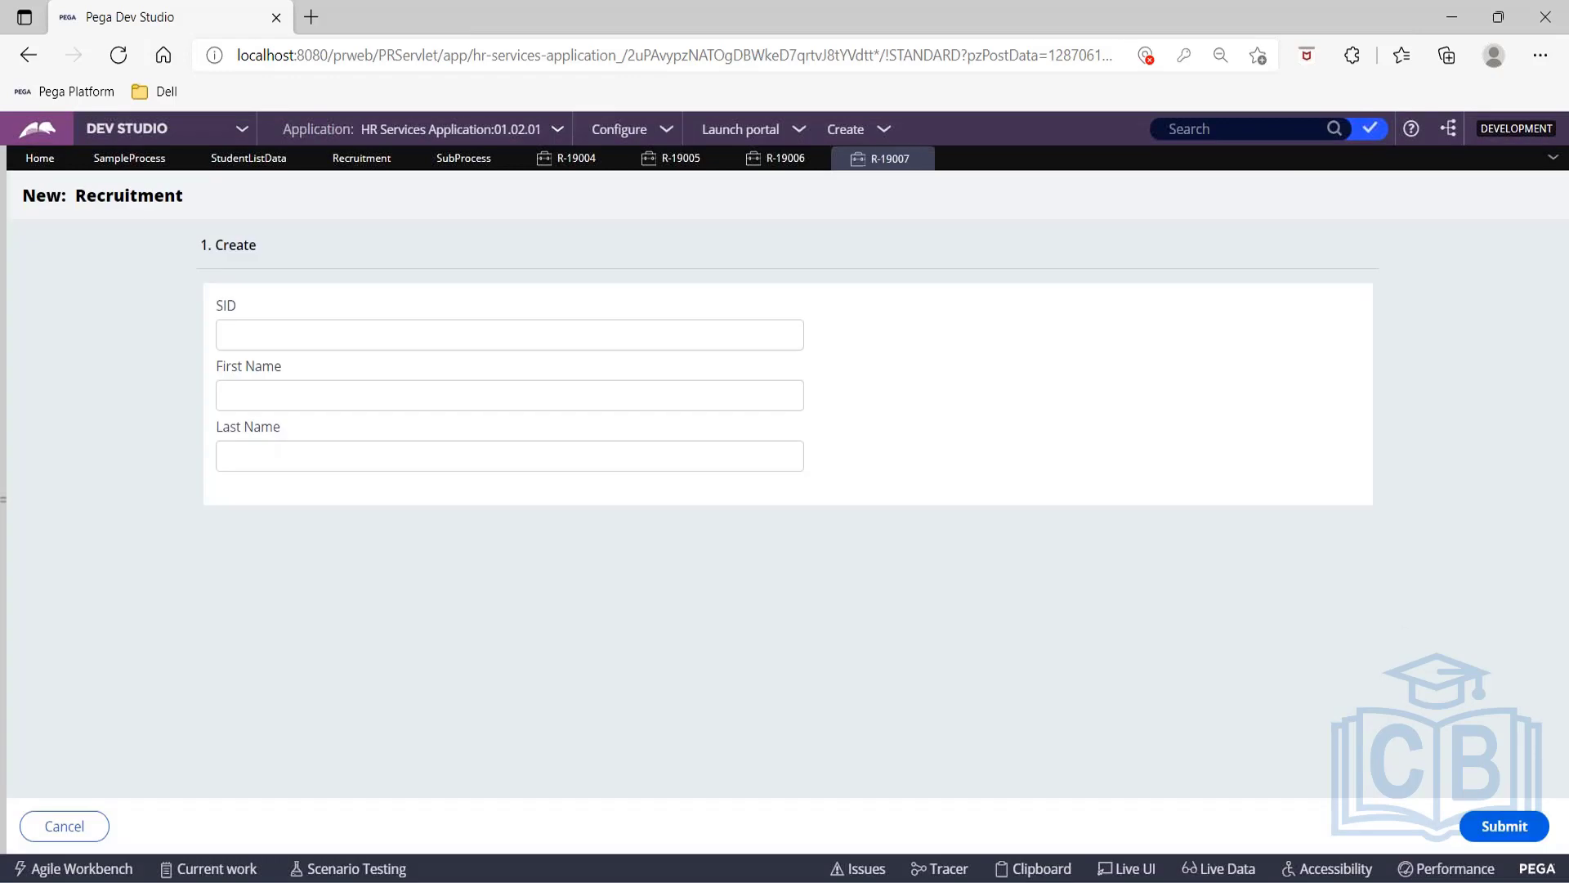
pyautogui.click(1504, 825)
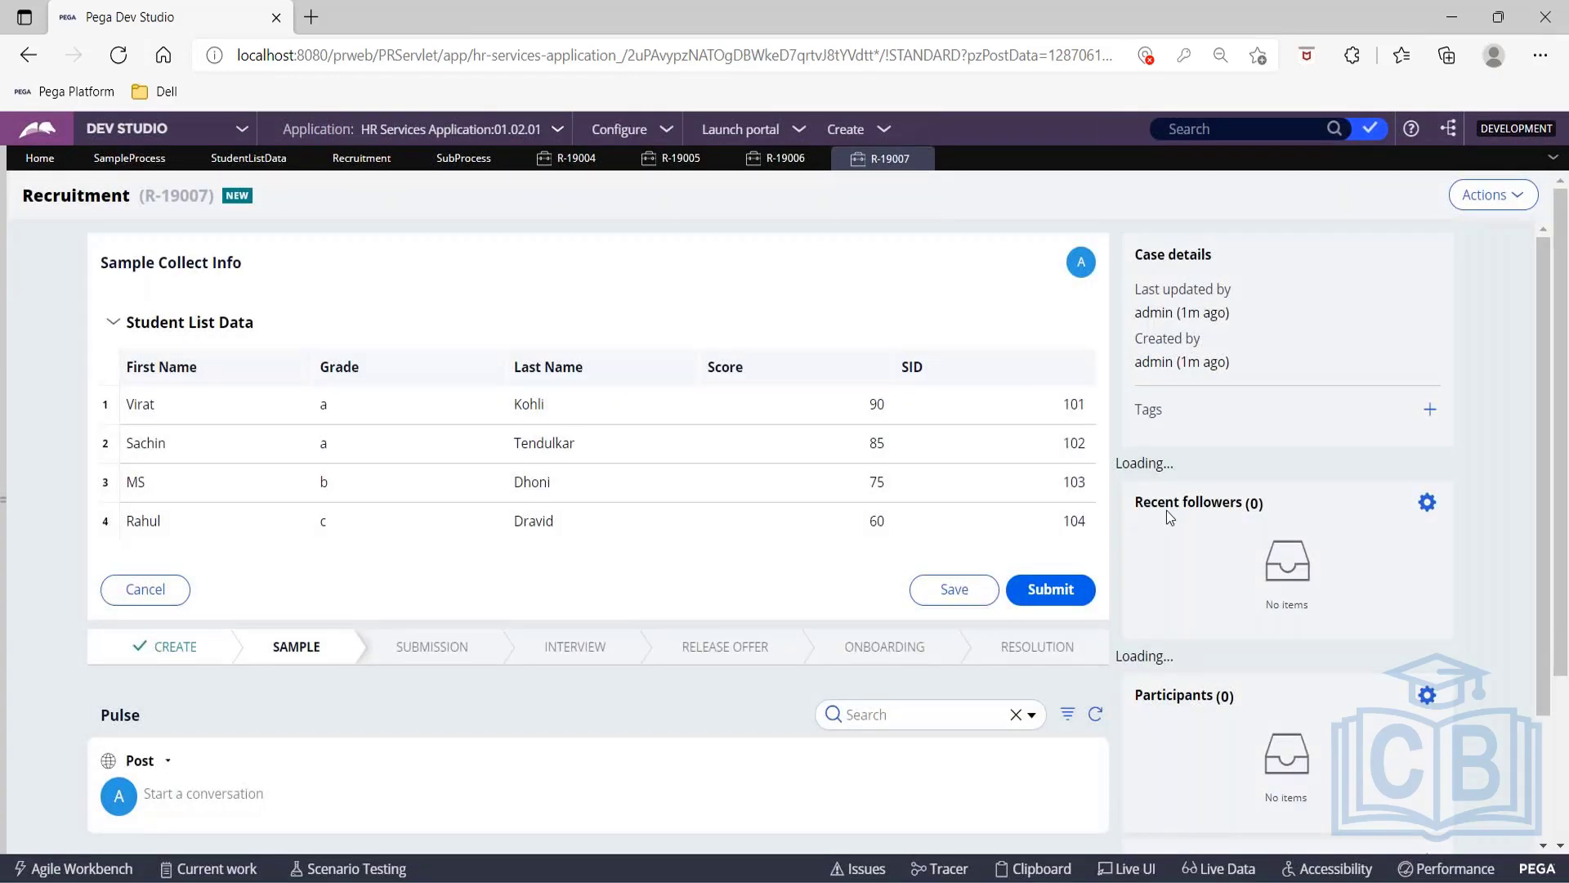
pyautogui.click(1062, 591)
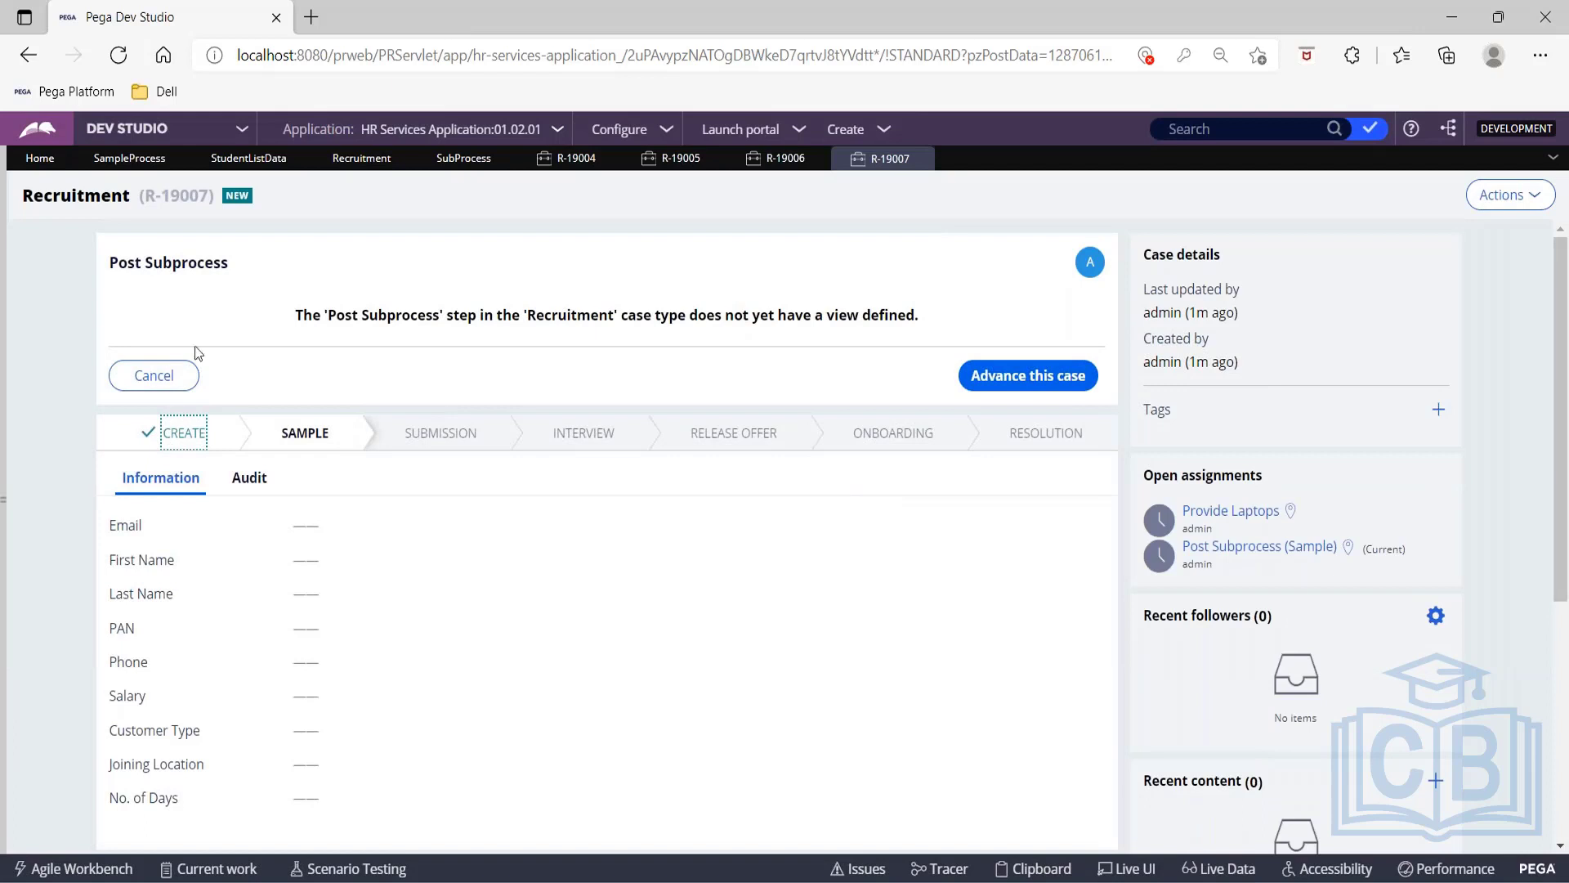
# Advance the case through Post Subprocess, Collect Customer Info, Get Personal Info and Get Educational Info, leaving the forms blank.
pyautogui.moveTo(112, 260); pyautogui.dragTo(277, 249)
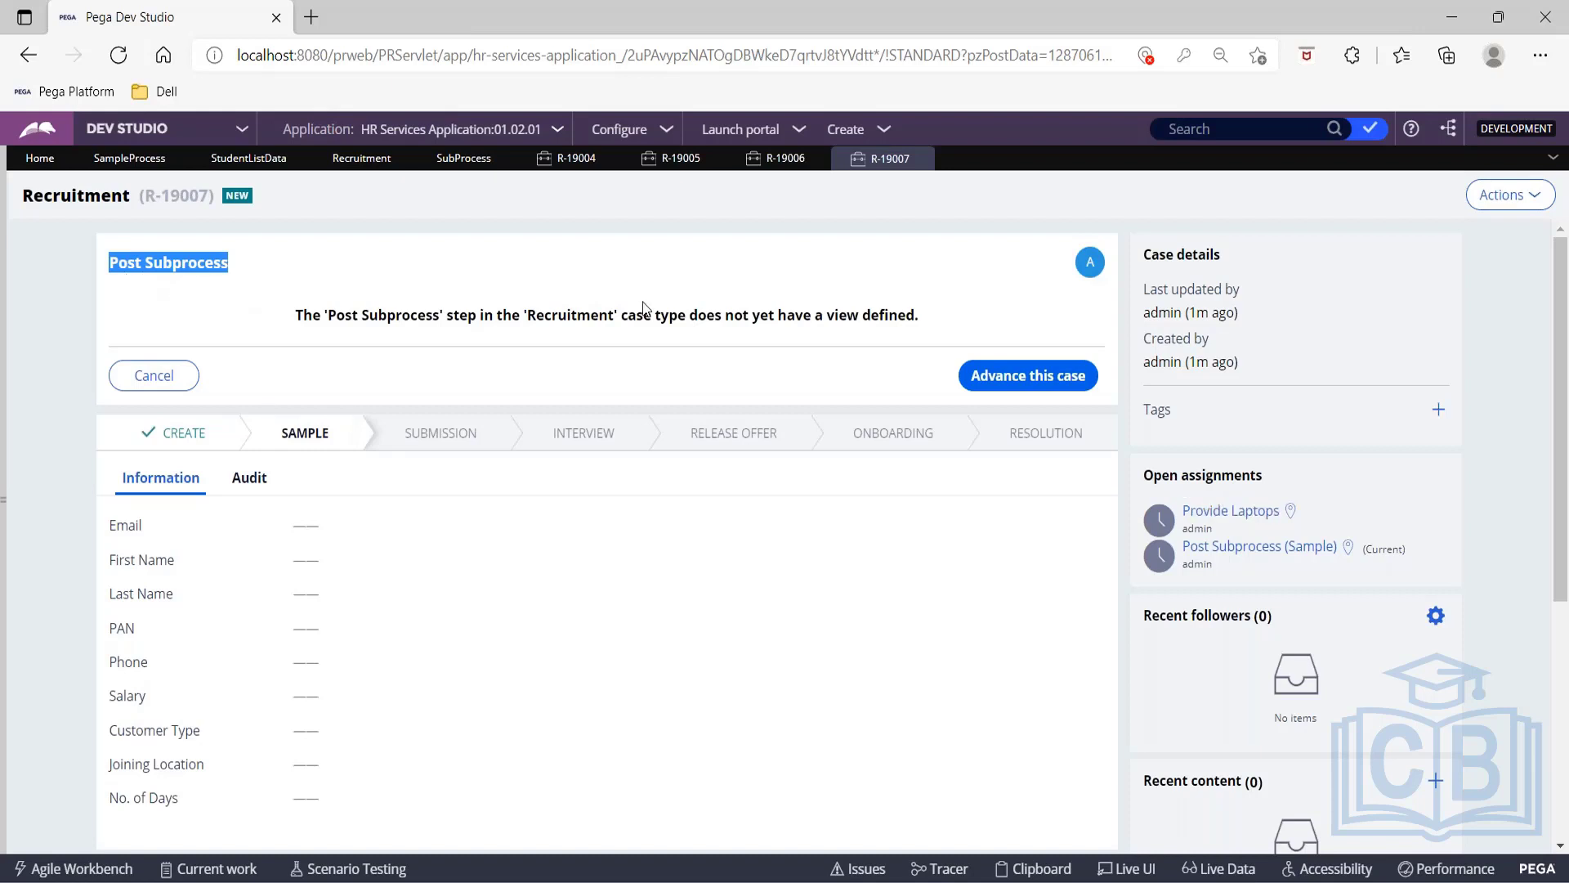
pyautogui.click(1053, 386)
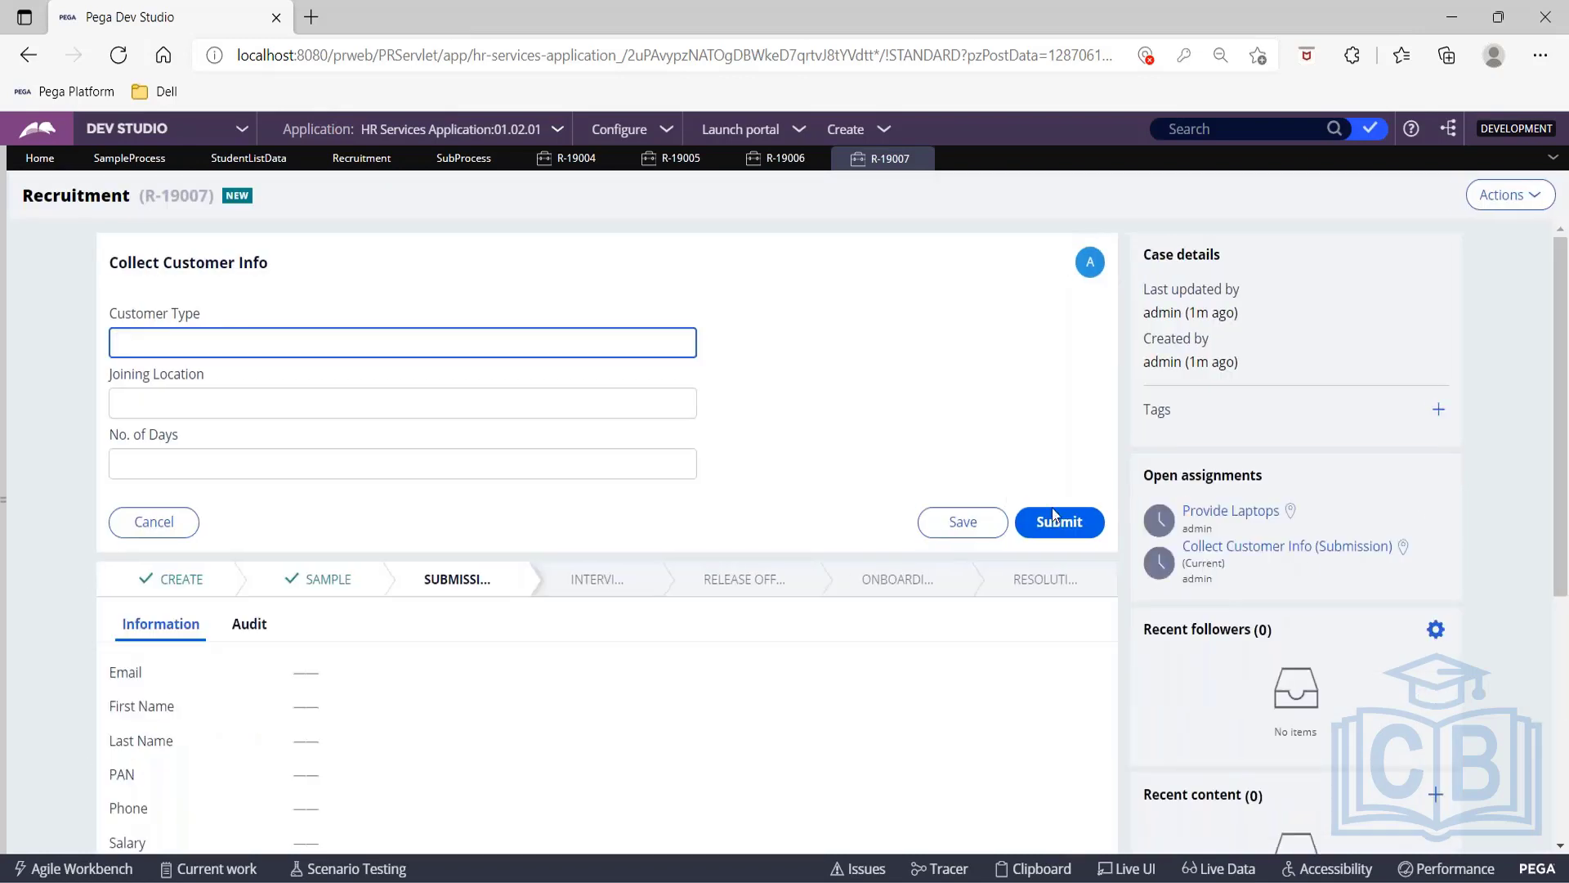
pyautogui.click(1057, 520)
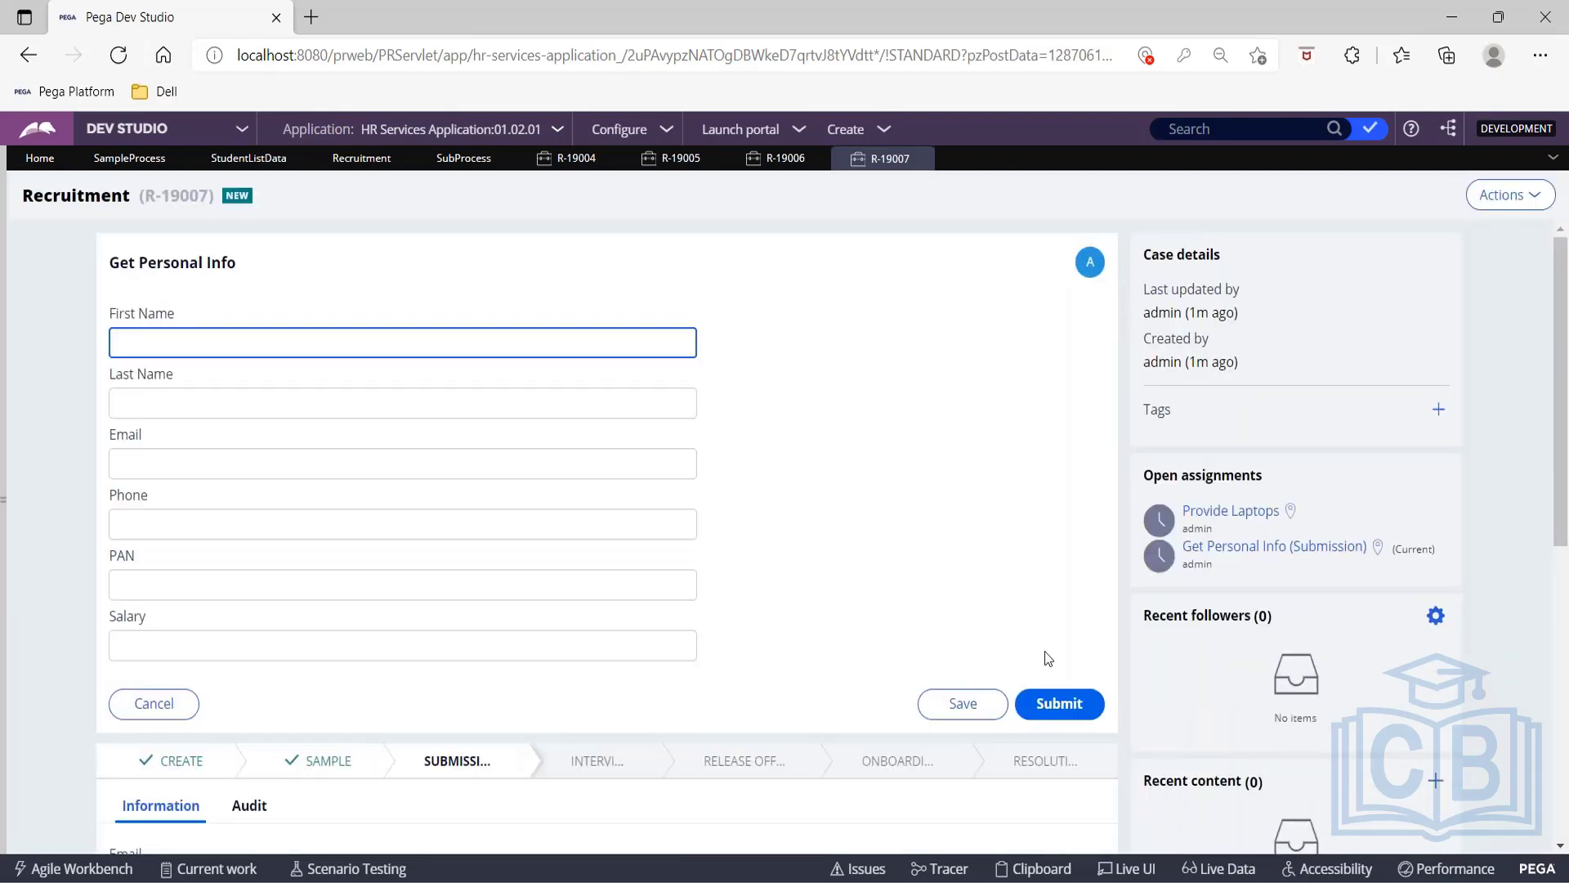
pyautogui.click(1054, 701)
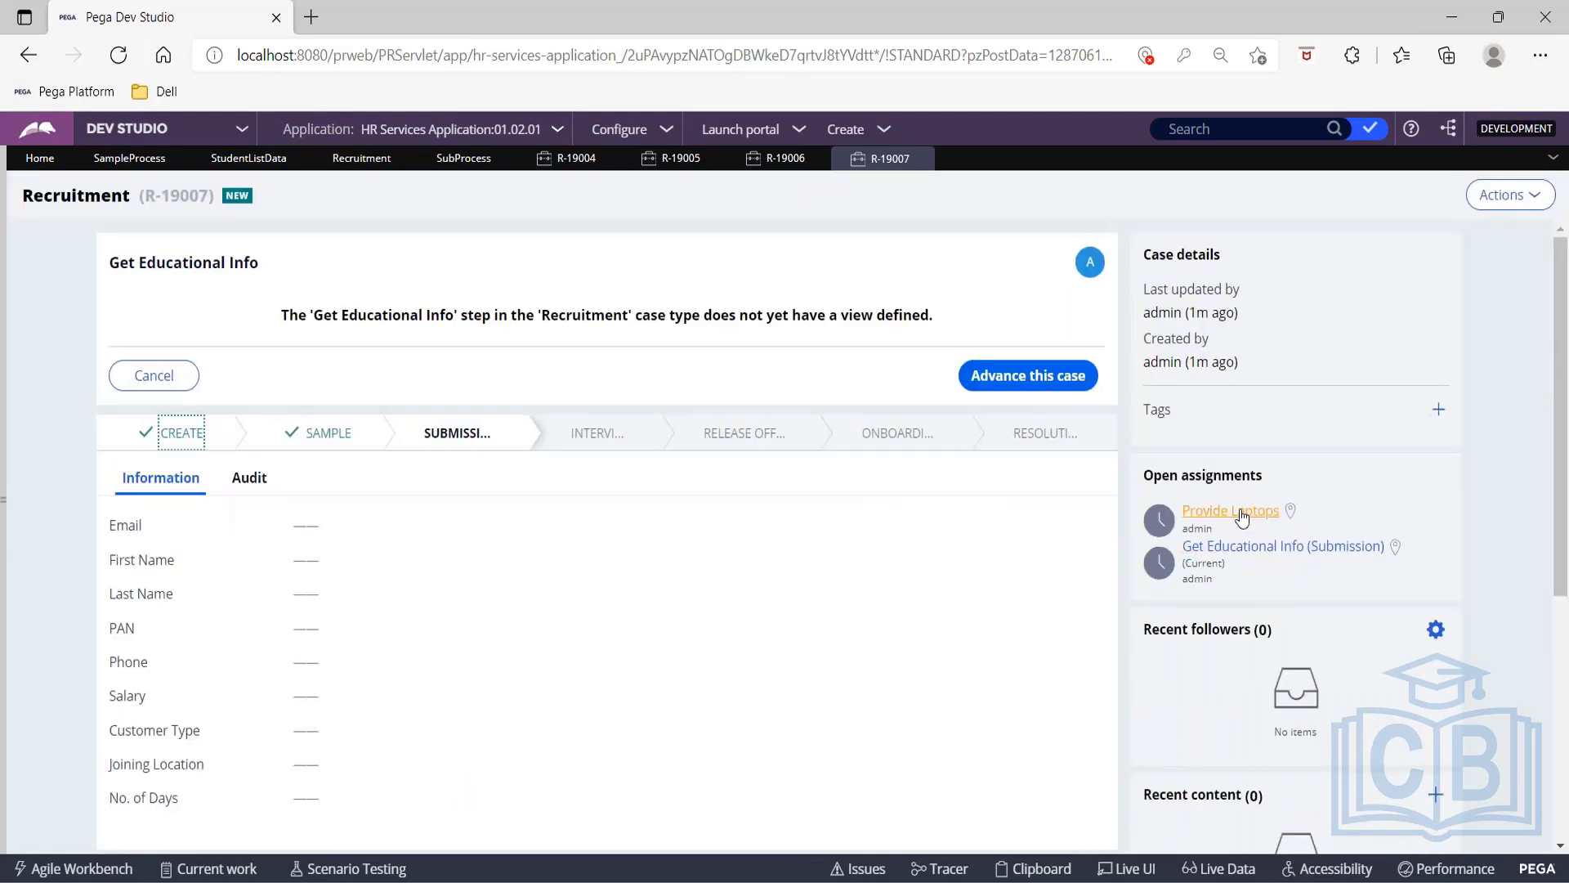
pyautogui.click(1055, 376)
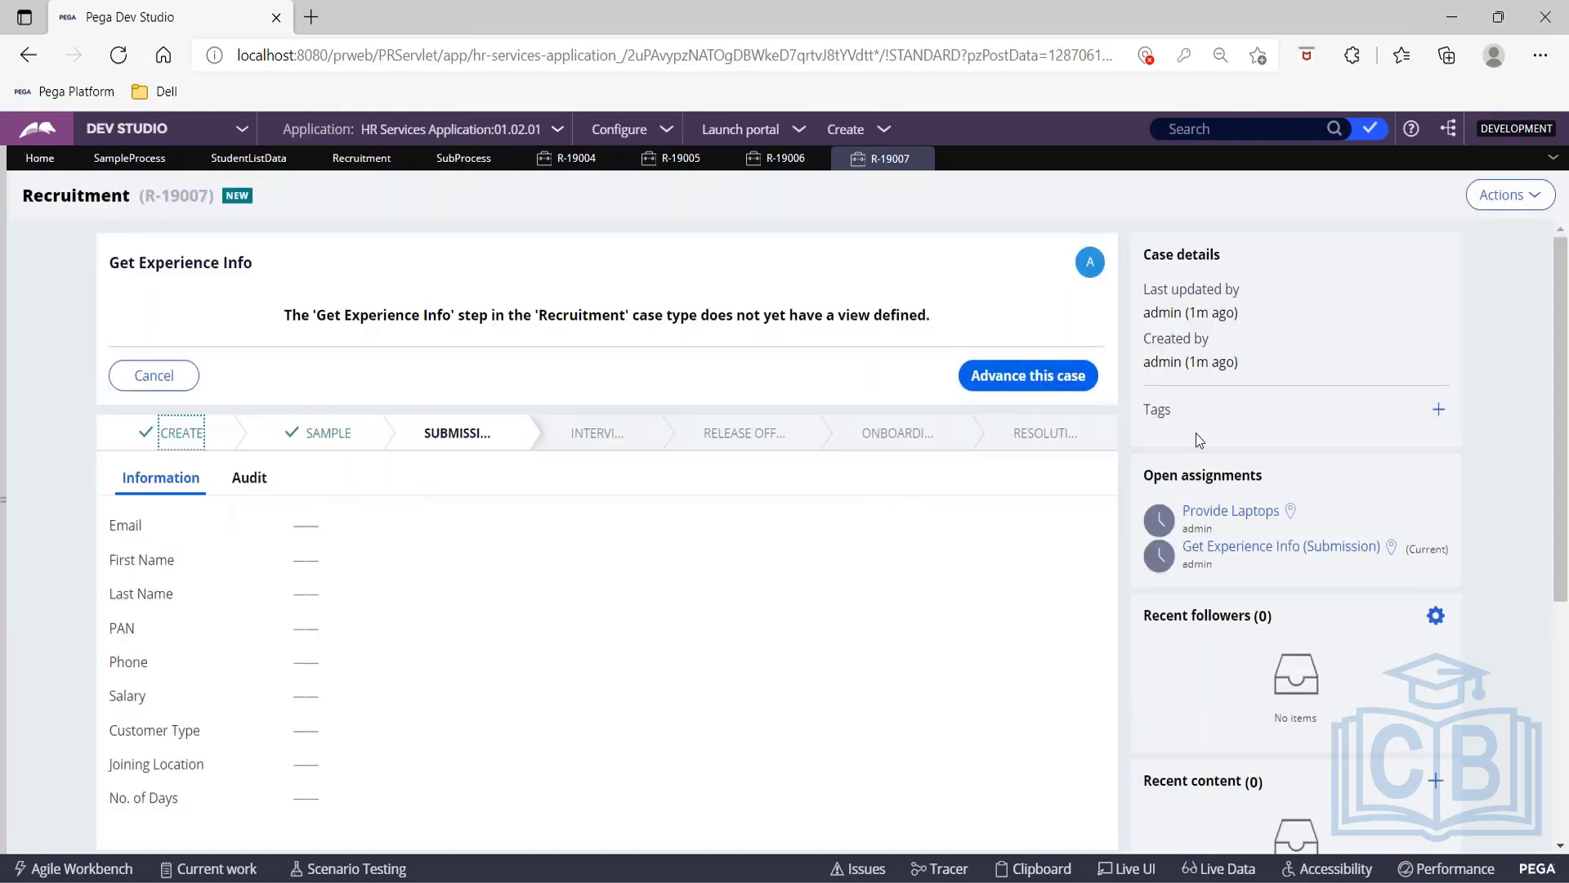
# Open and advance the case's Provide Laptops assignment, followed by its Get Experience Info assignment.
pyautogui.click(1223, 512)
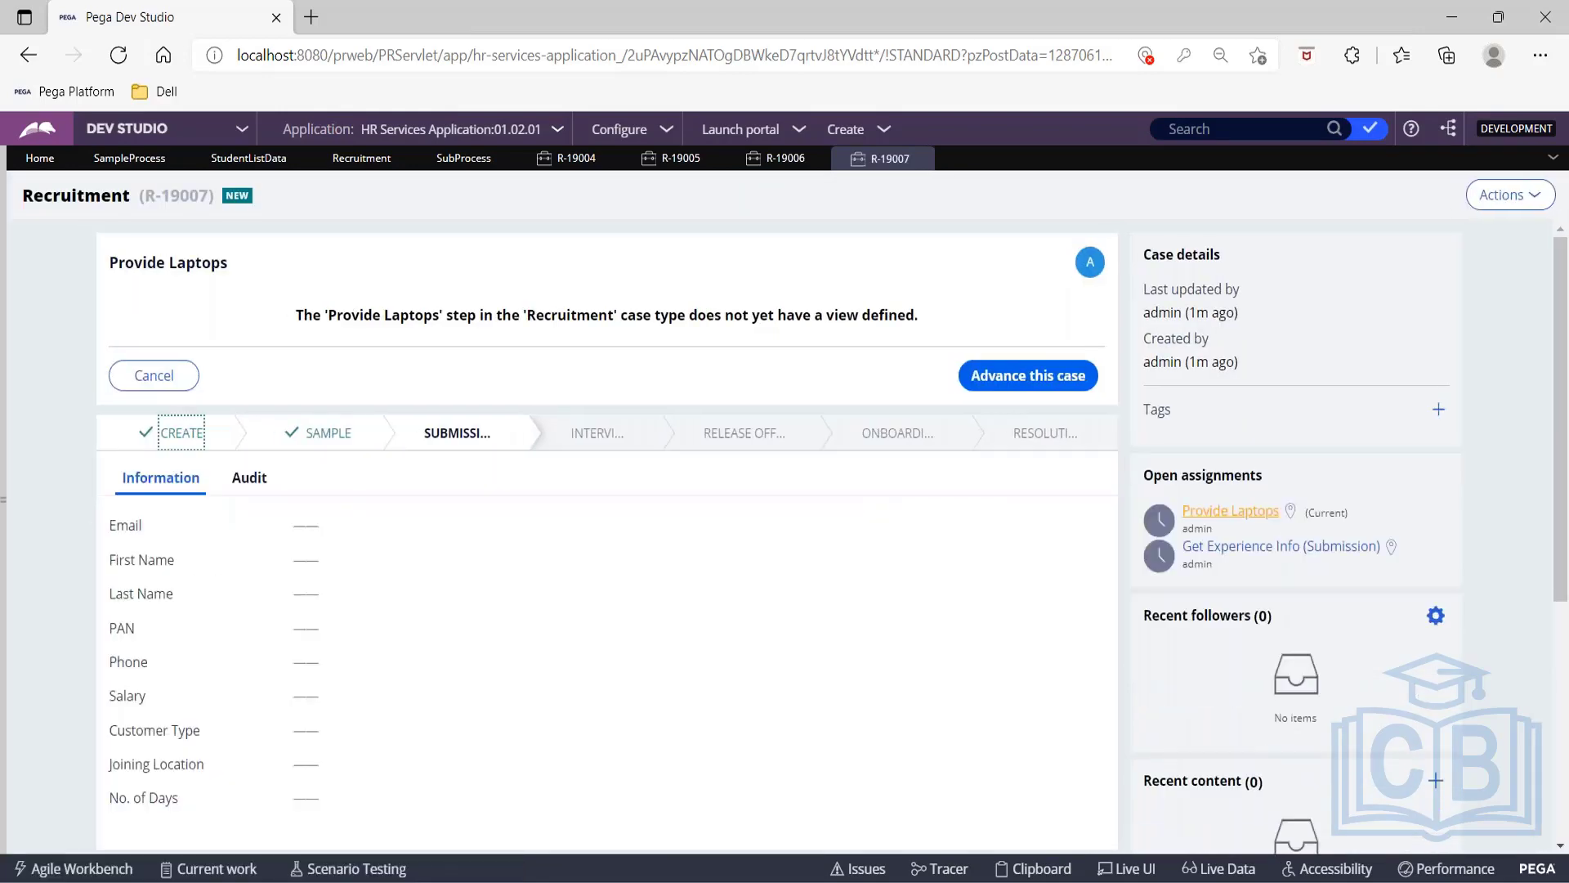
pyautogui.click(1018, 380)
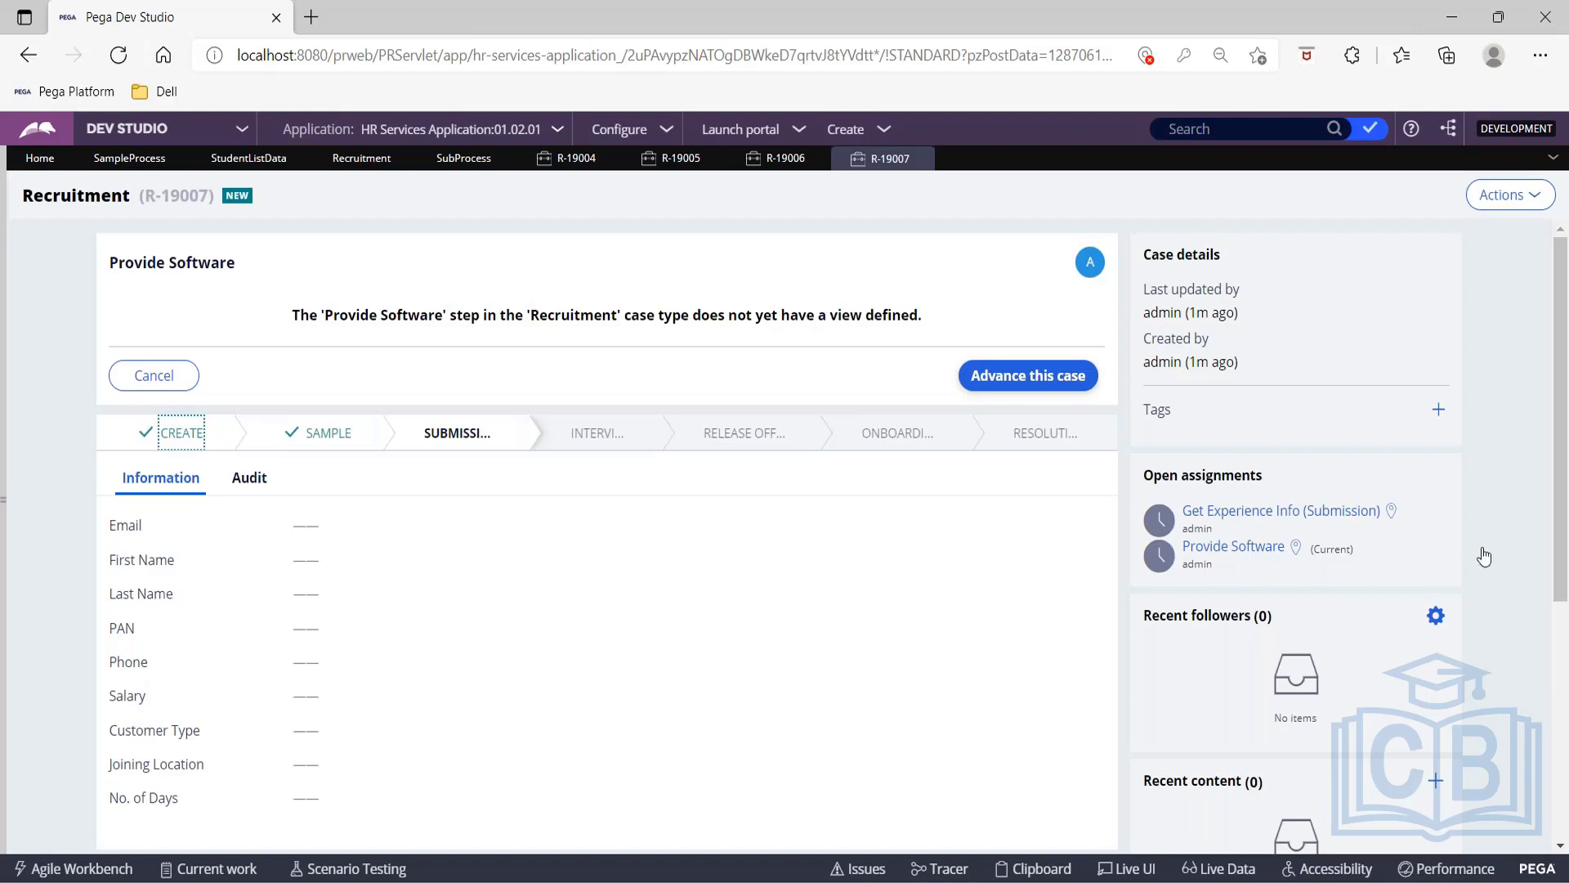
pyautogui.click(1300, 514)
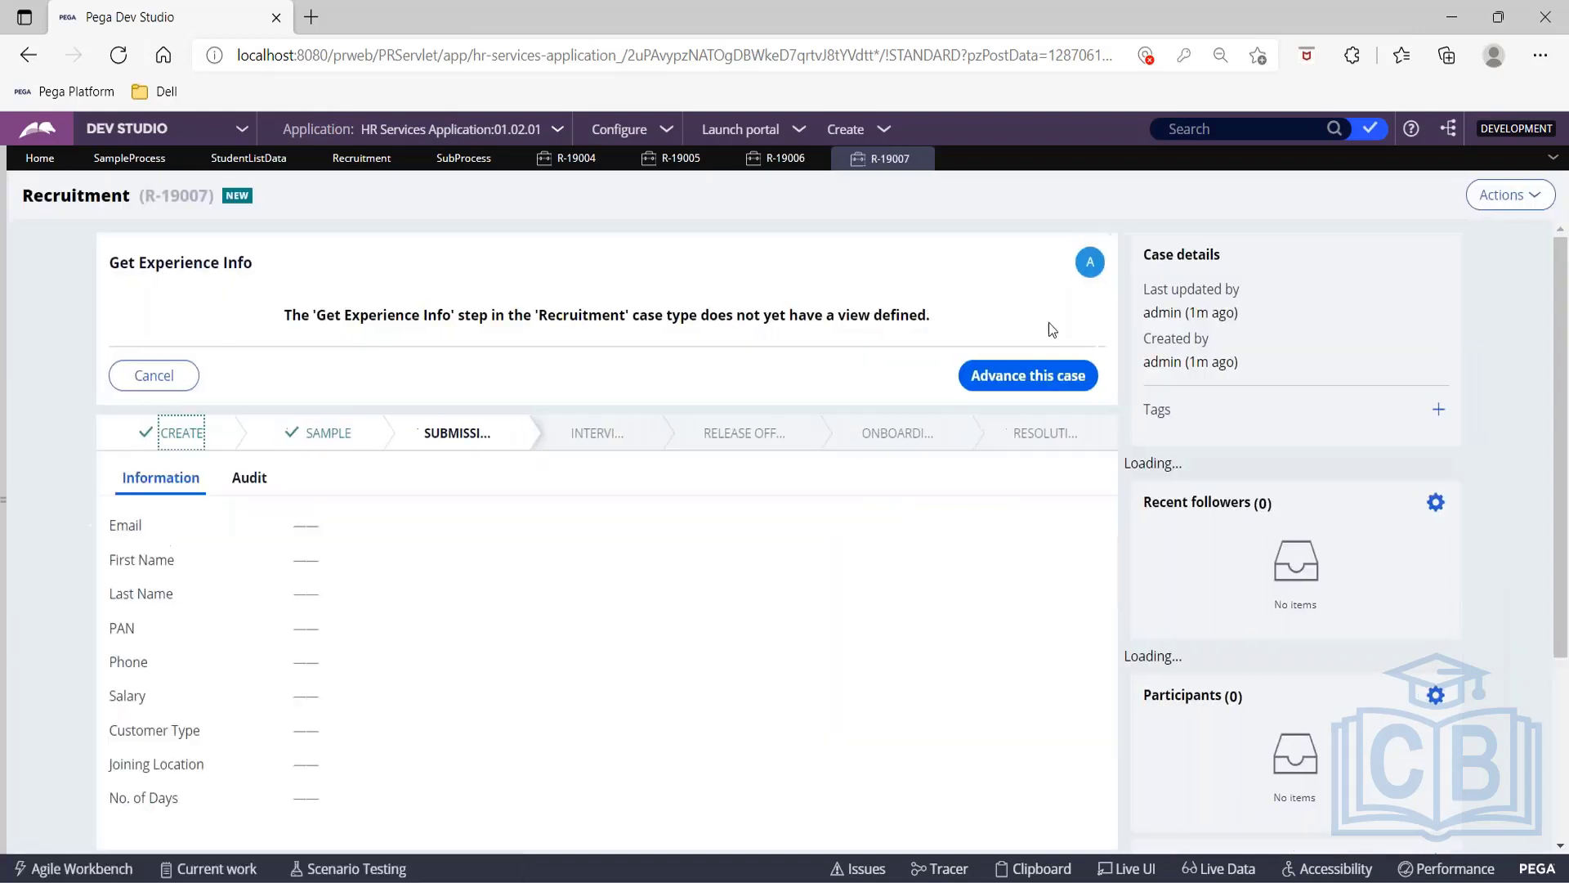
pyautogui.click(1033, 377)
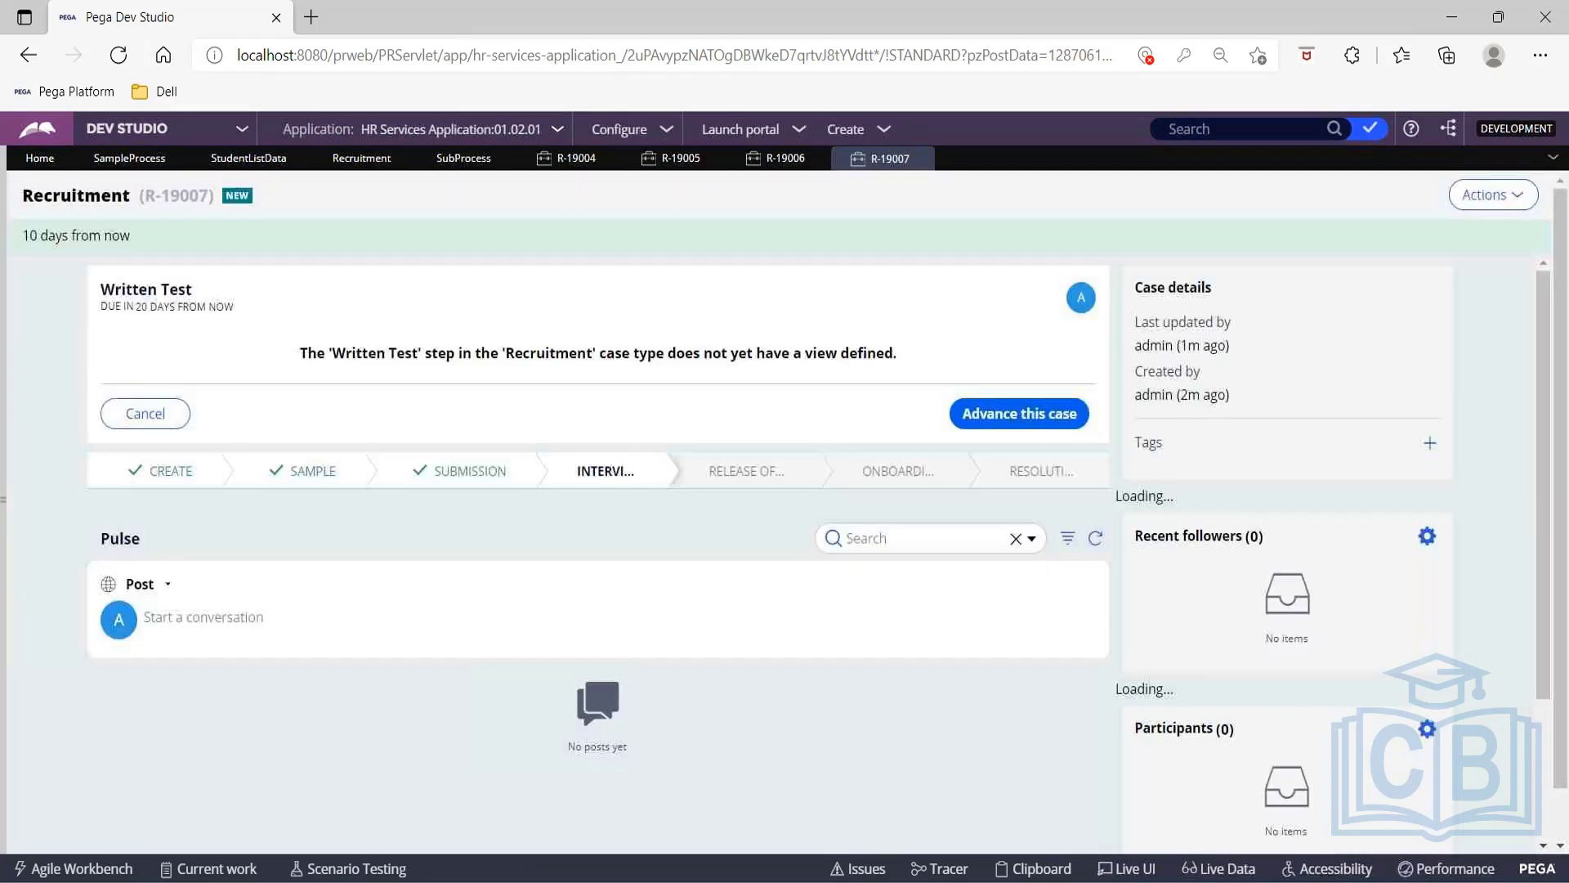
# Advance the Written Test, approve the Recruitment case and advance the Collect Feedback step in Release Offer.
pyautogui.click(1031, 415)
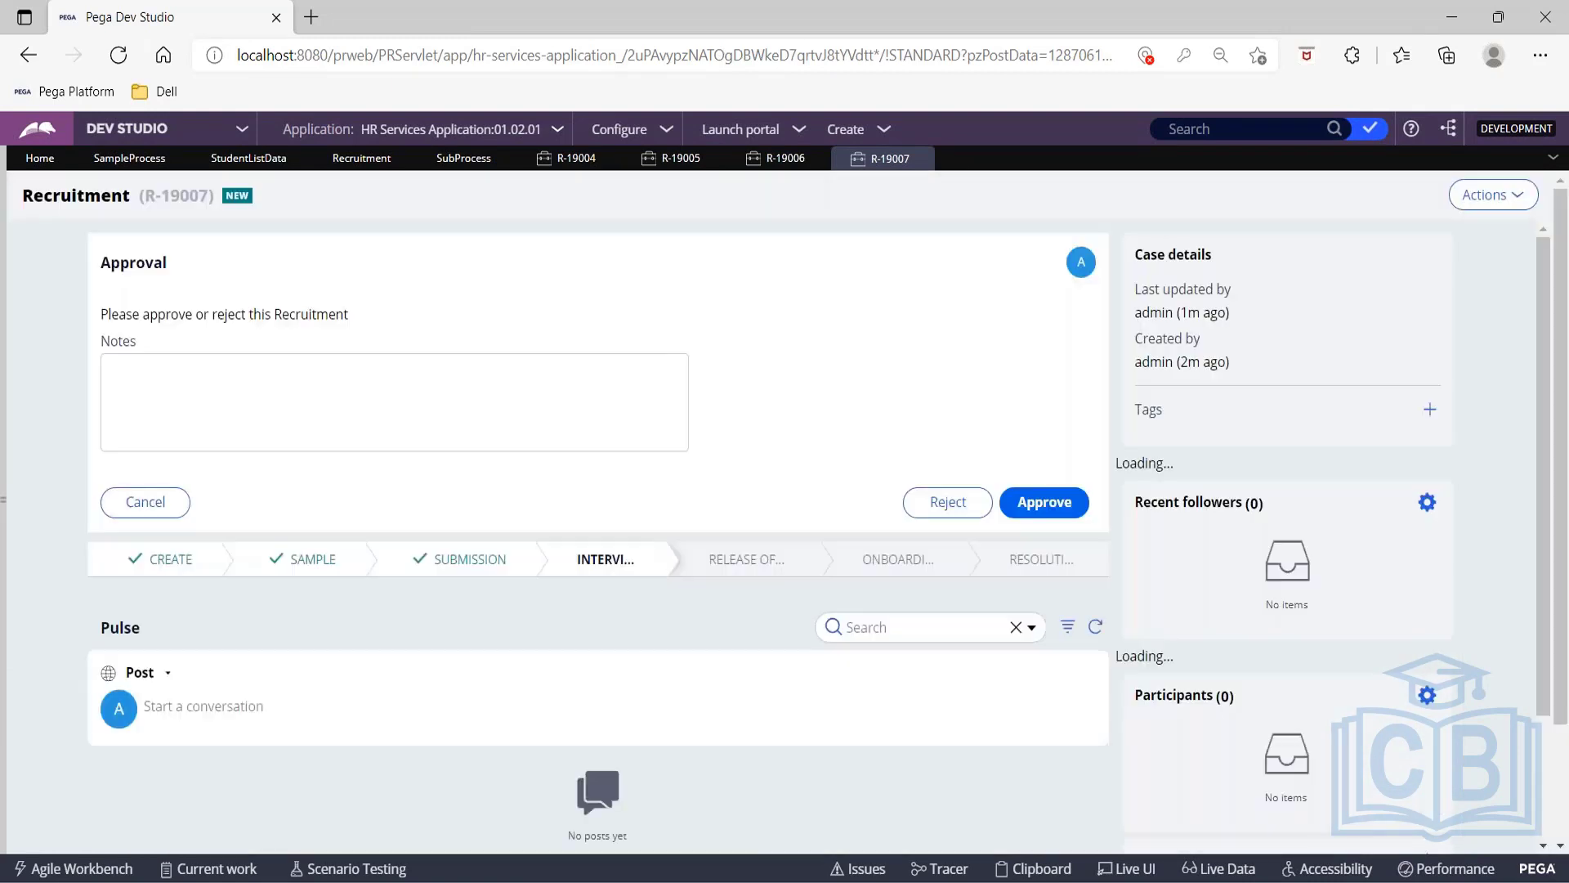
pyautogui.click(1053, 502)
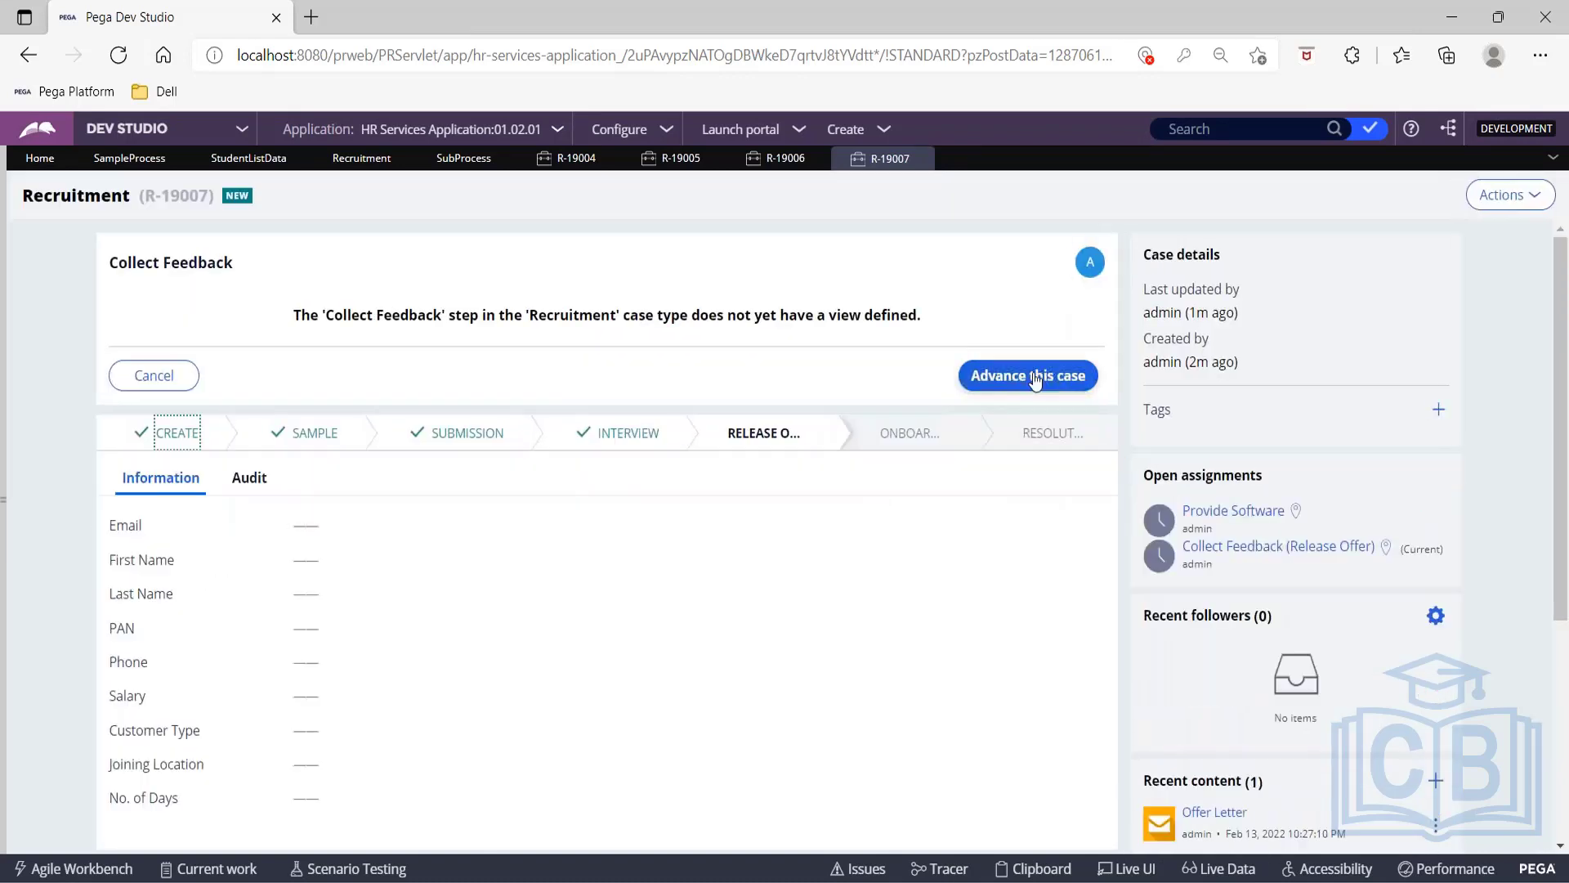
pyautogui.click(1027, 377)
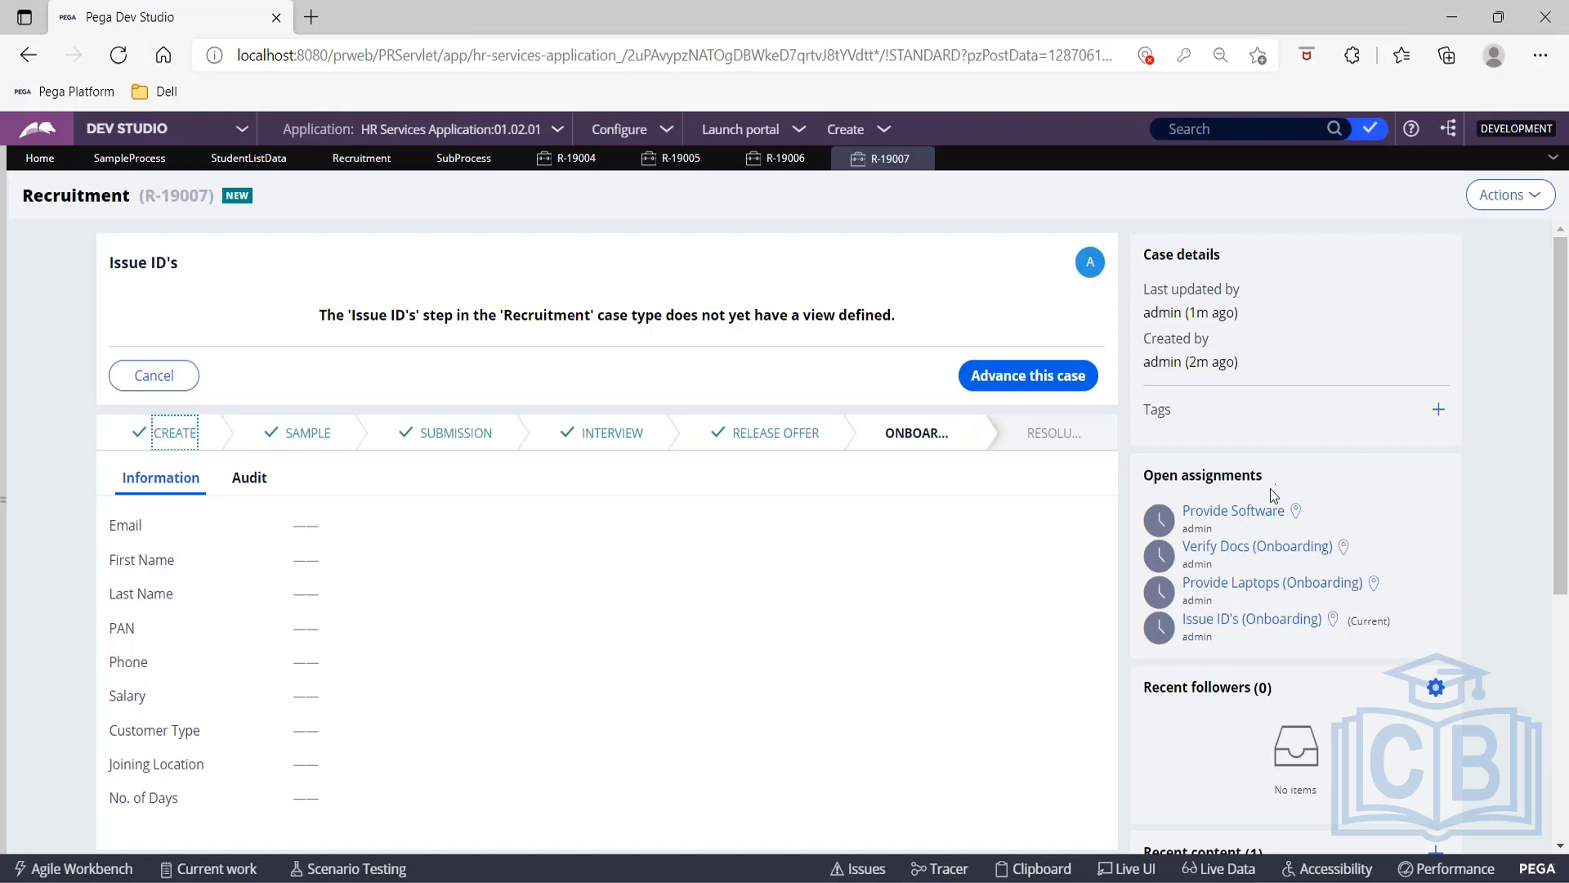
# Open the case's Provide Software assignment from the open assignments and advance it.
pyautogui.click(1272, 582)
pyautogui.click(1232, 513)
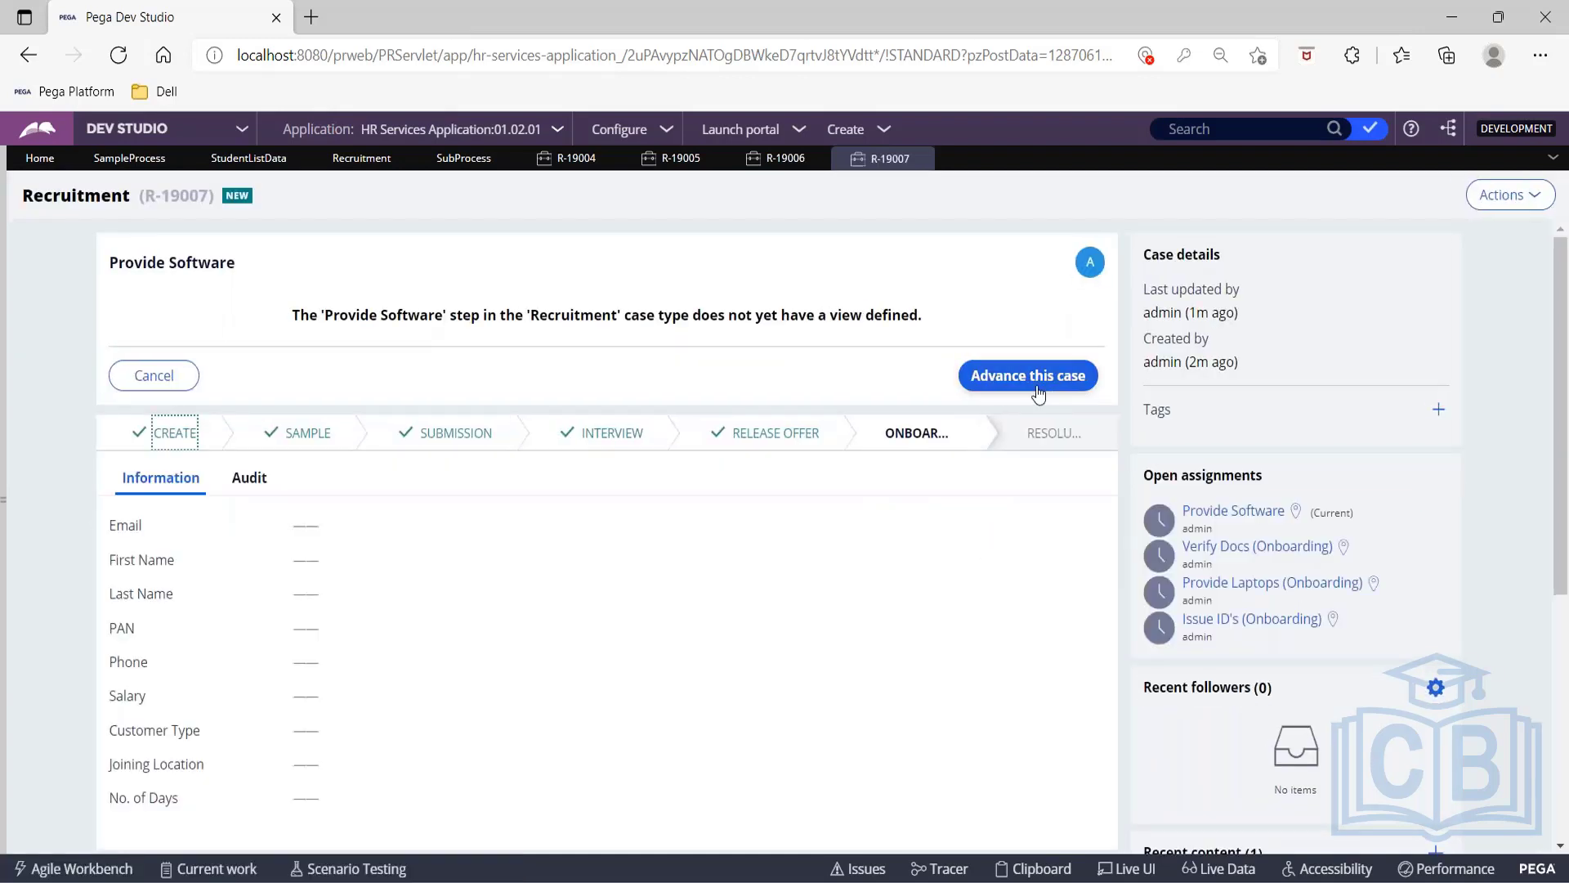
pyautogui.click(1028, 375)
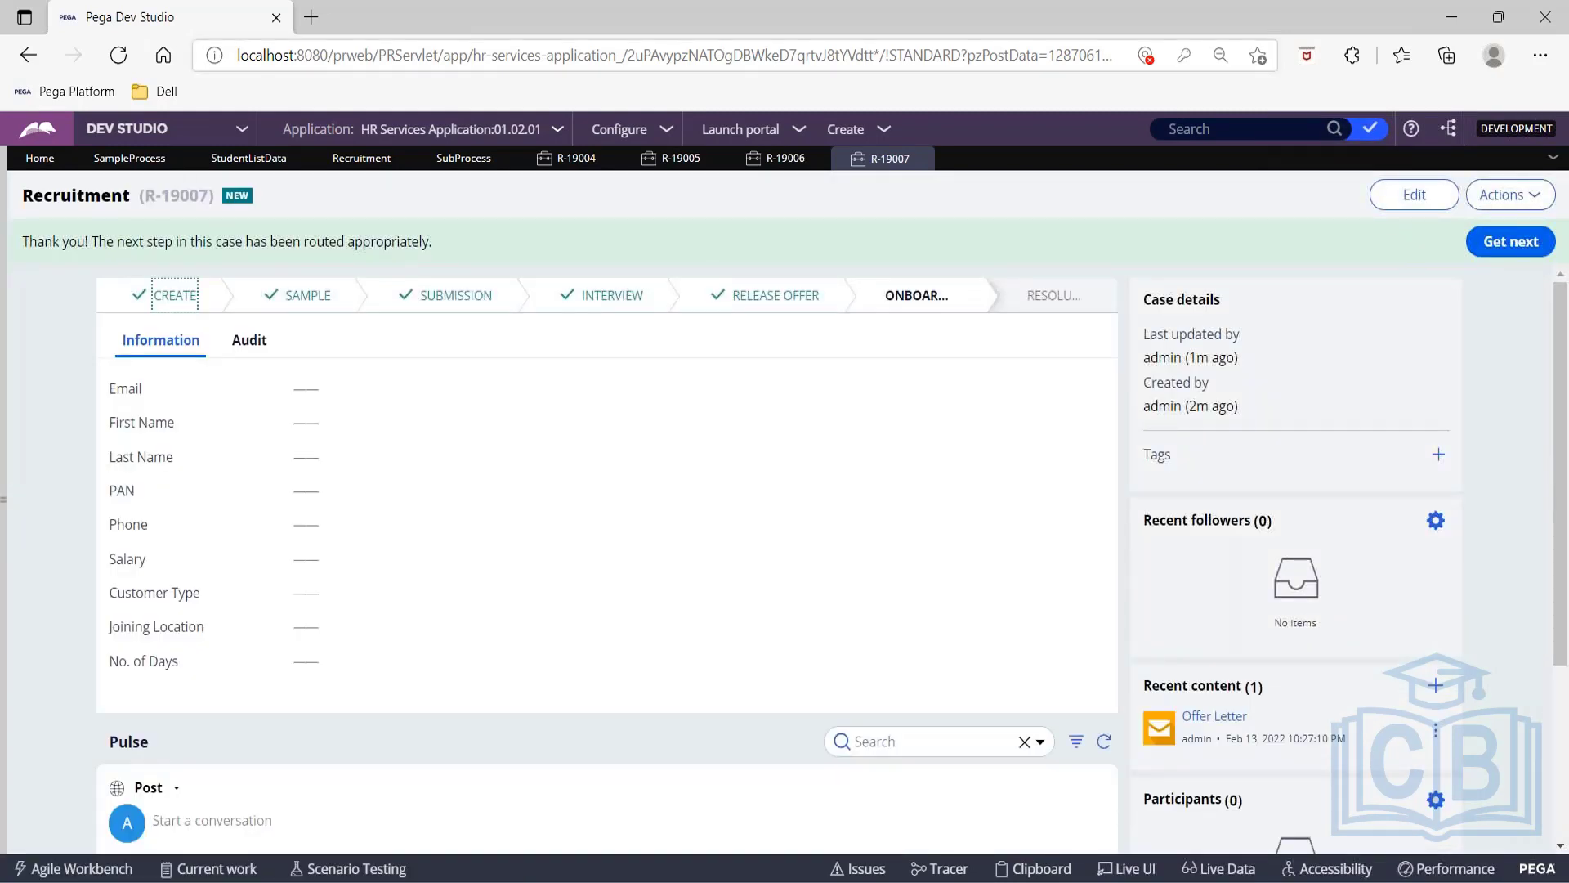
# Review the Sample Process flow diagram and the Subprocess step's settings in the Recruitment case life cycle.
pyautogui.click(123, 160)
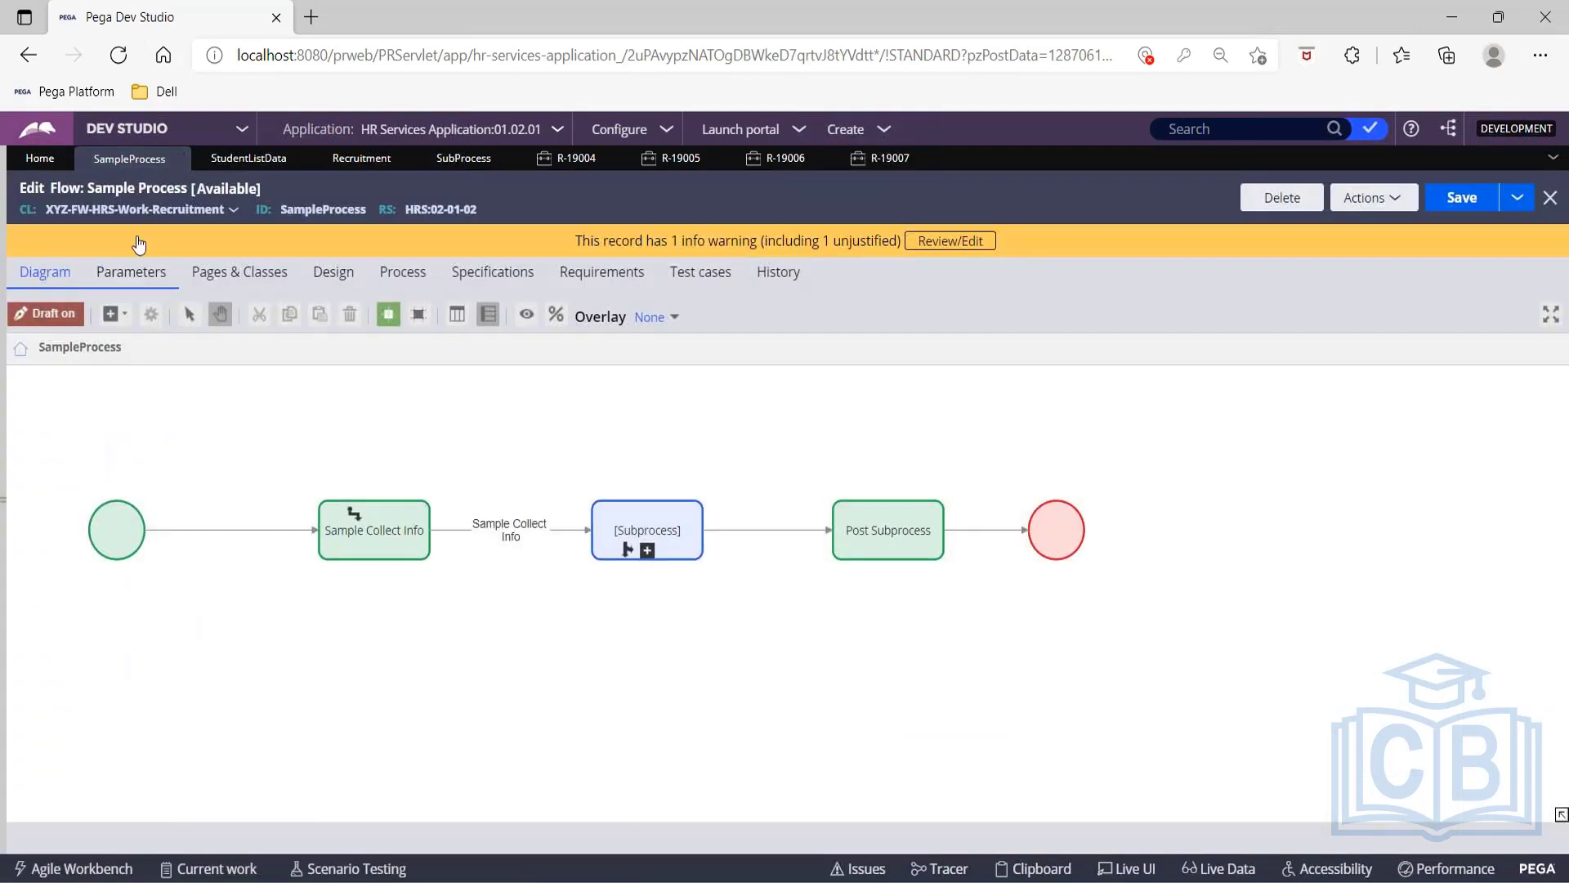
pyautogui.click(341, 175)
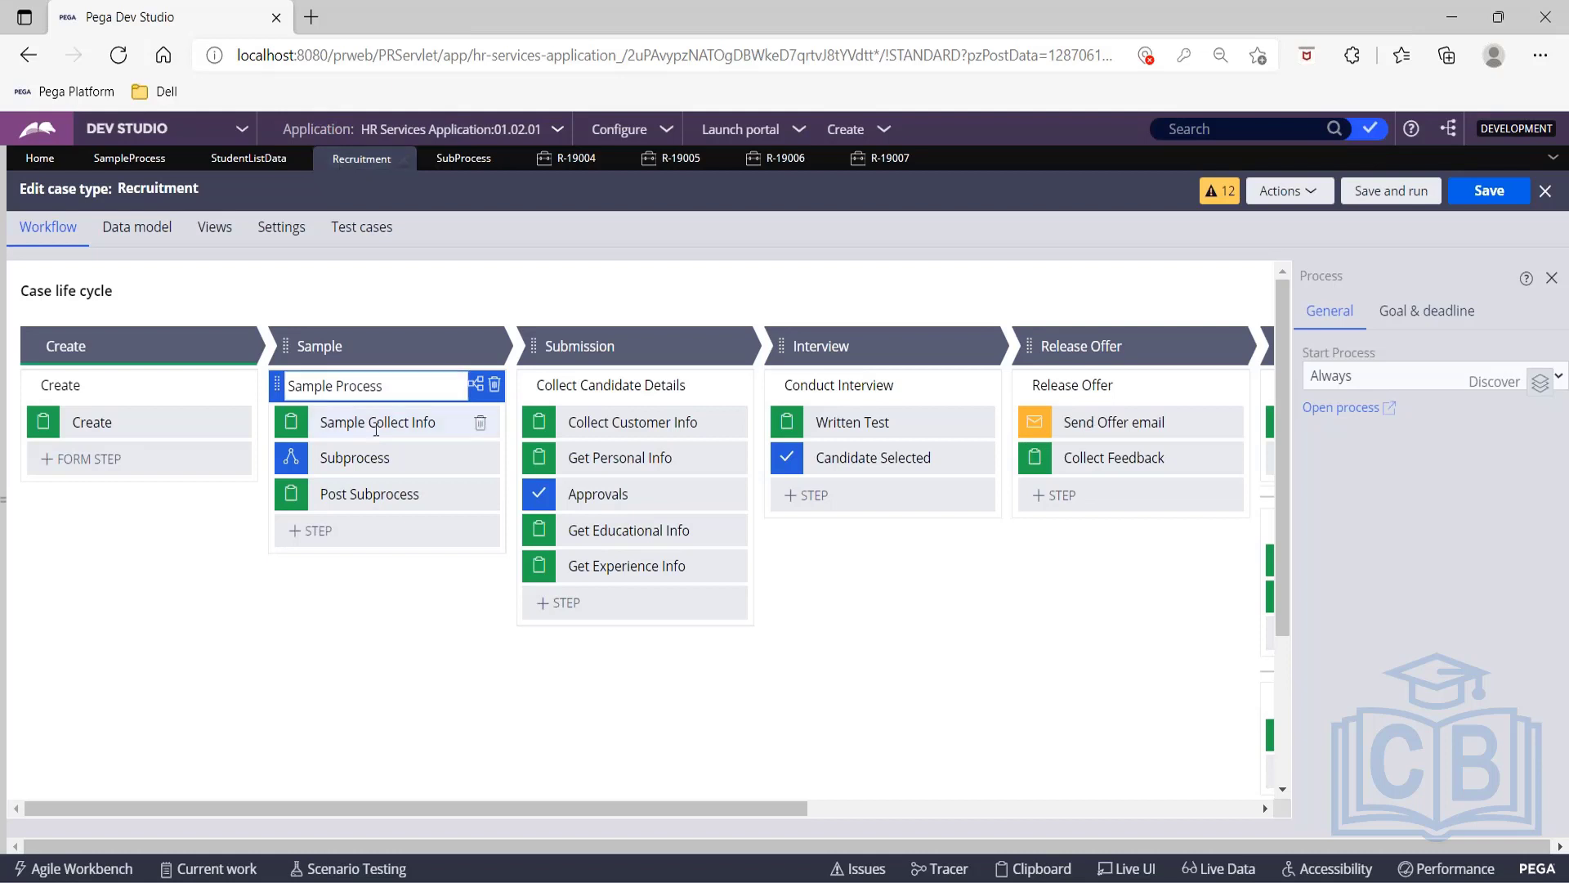
pyautogui.click(386, 471)
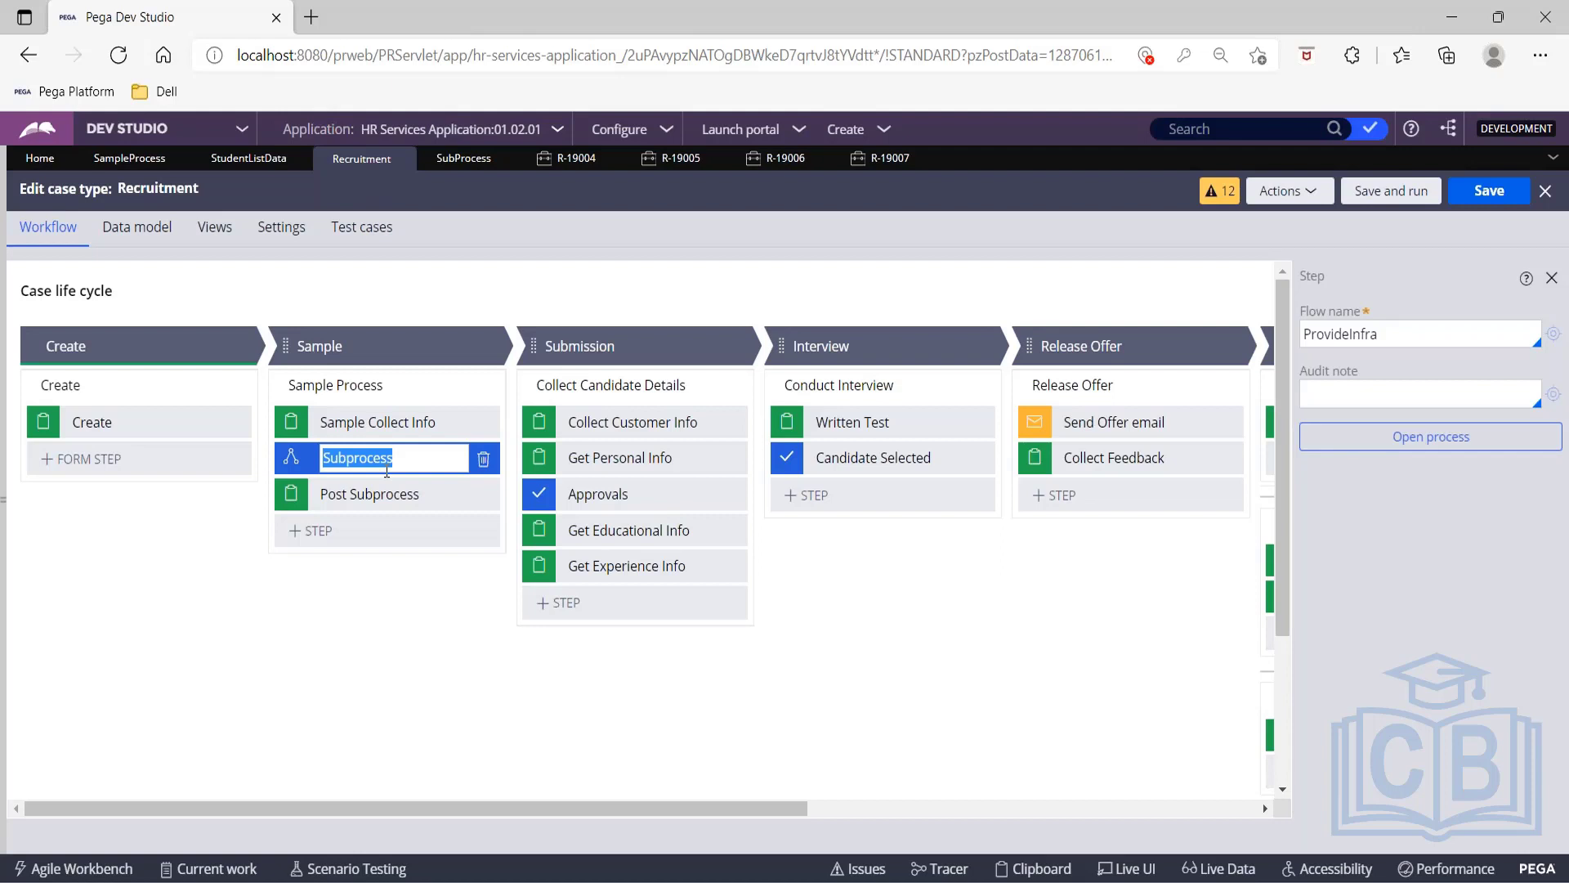
# Create a new Recruitment case, submitting the blank Create form and proceeding to the Post Subprocess assignment.
pyautogui.click(886, 128)
pyautogui.moveTo(1038, 149)
pyautogui.click(1091, 151)
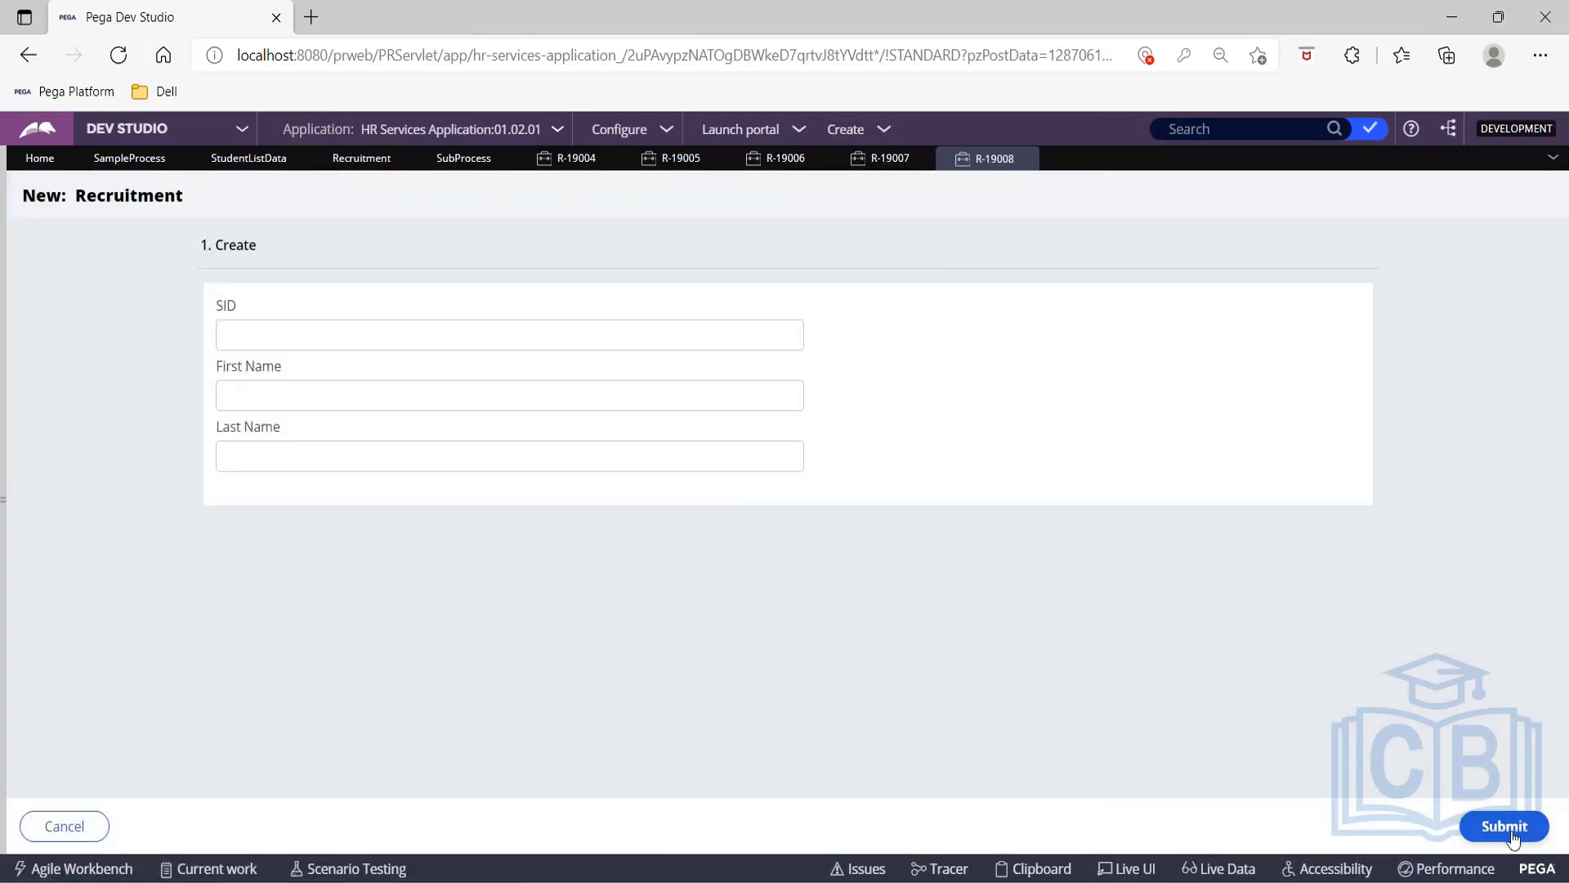
pyautogui.click(1507, 827)
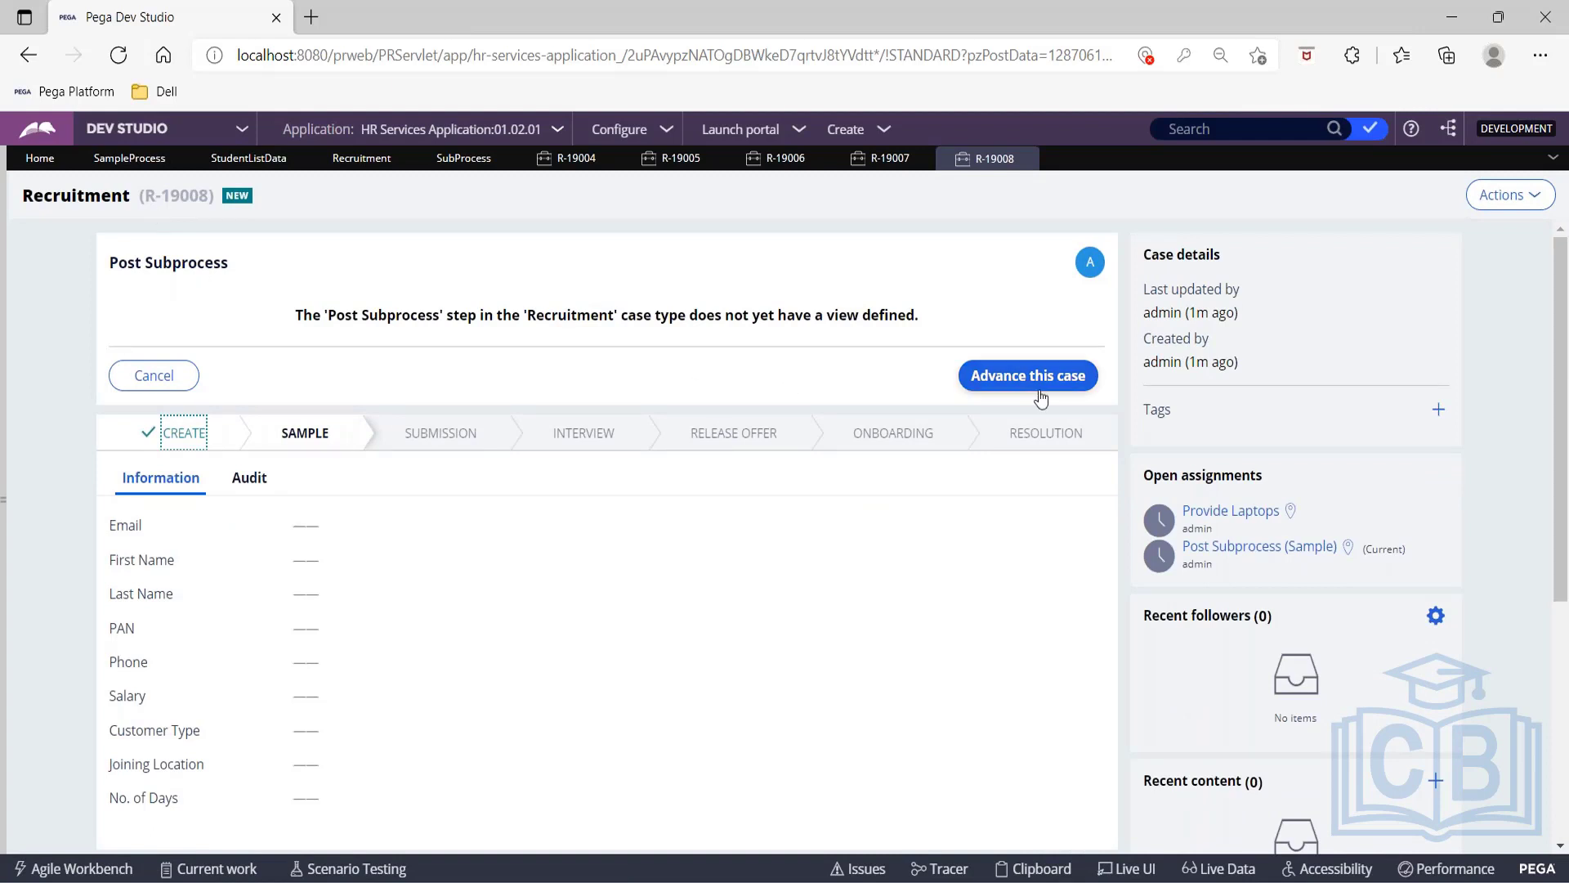
# Delete the Provide Infra process from the Onboarding stage of the Recruitment case type and save the case type.
pyautogui.click(131, 160)
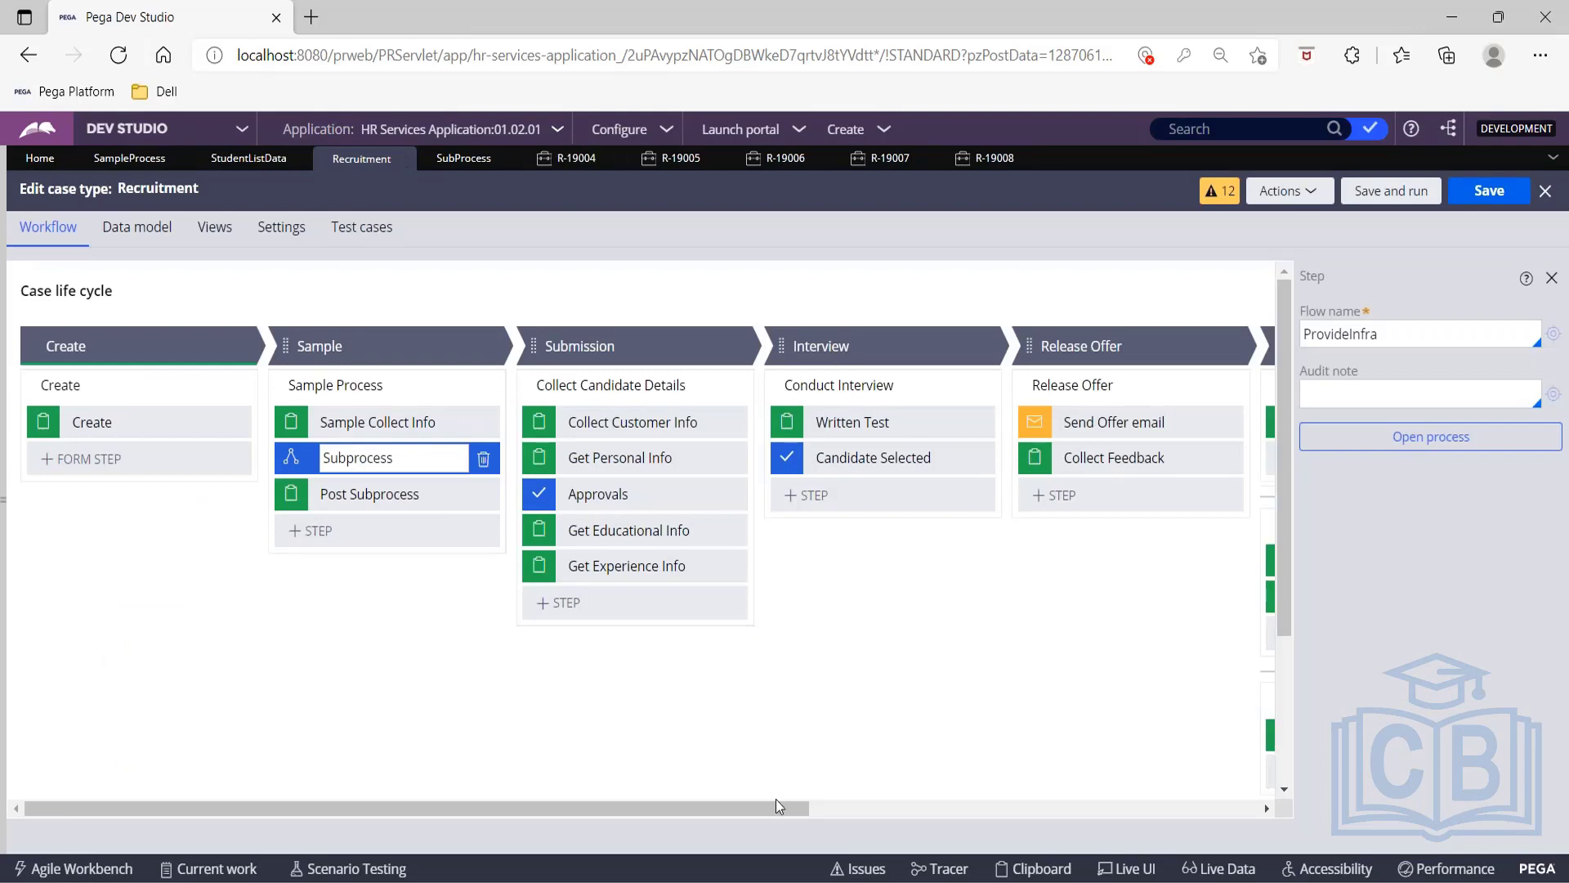
pyautogui.moveTo(807, 807); pyautogui.dragTo(1204, 768)
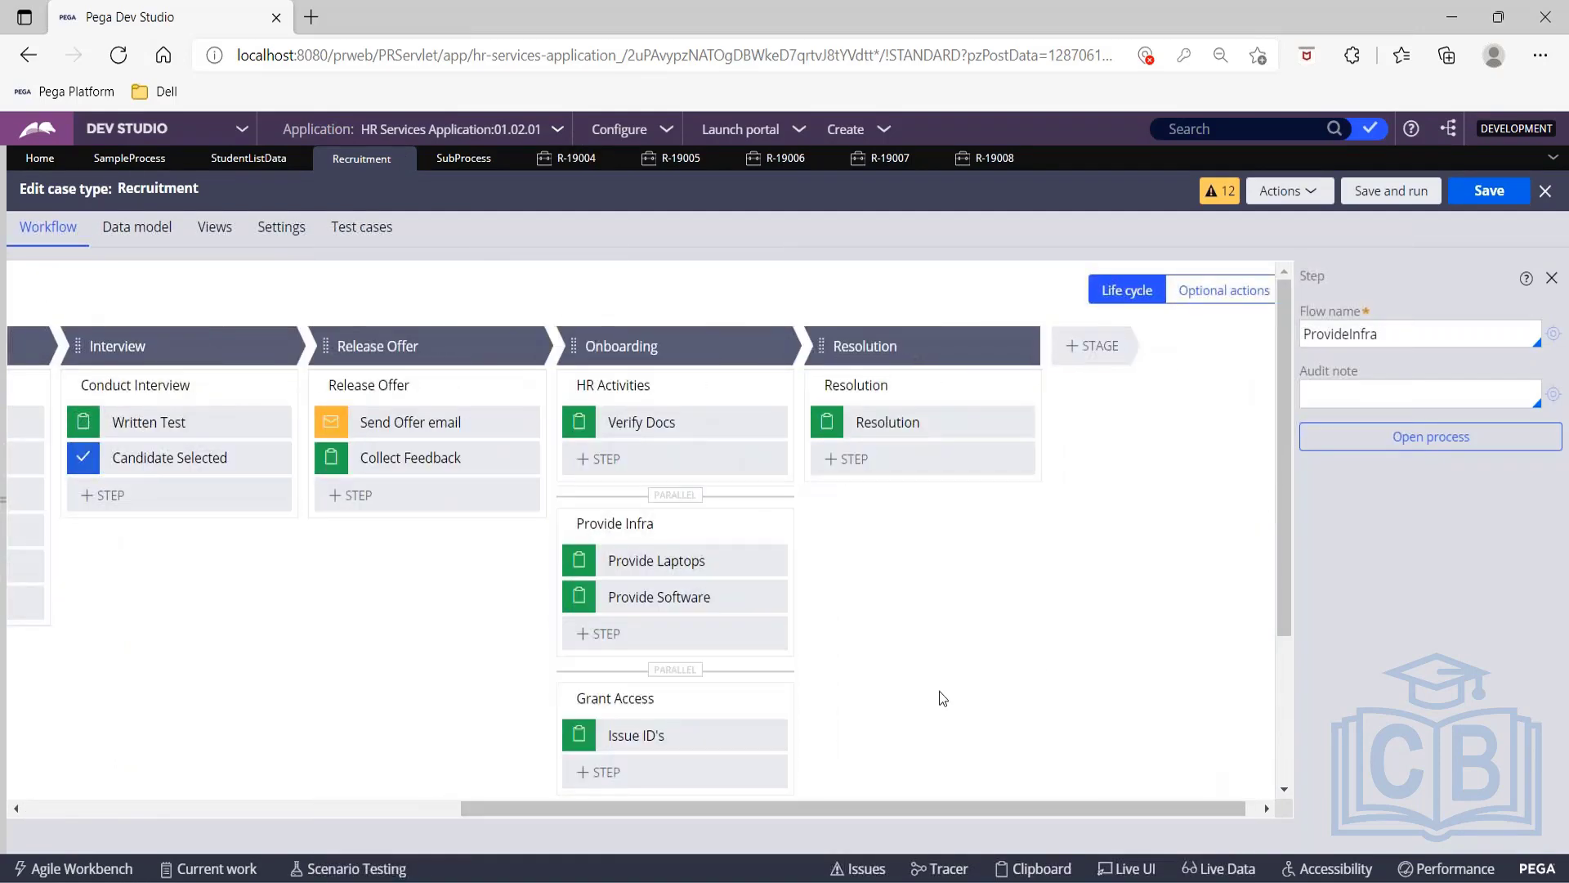
pyautogui.moveTo(780, 525)
pyautogui.click(783, 525)
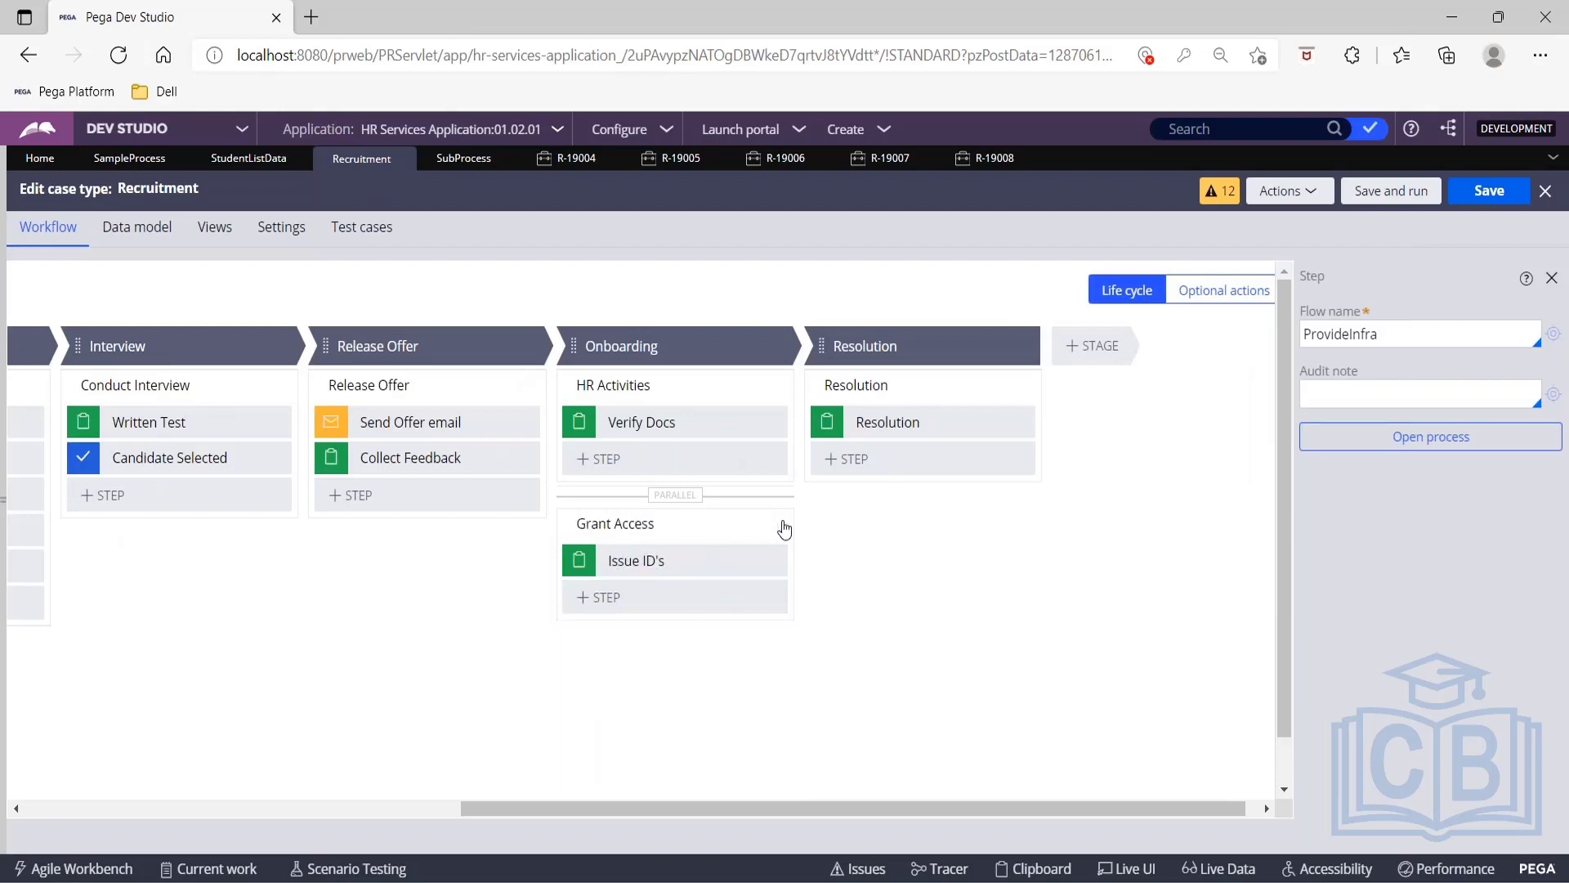
pyautogui.click(1479, 197)
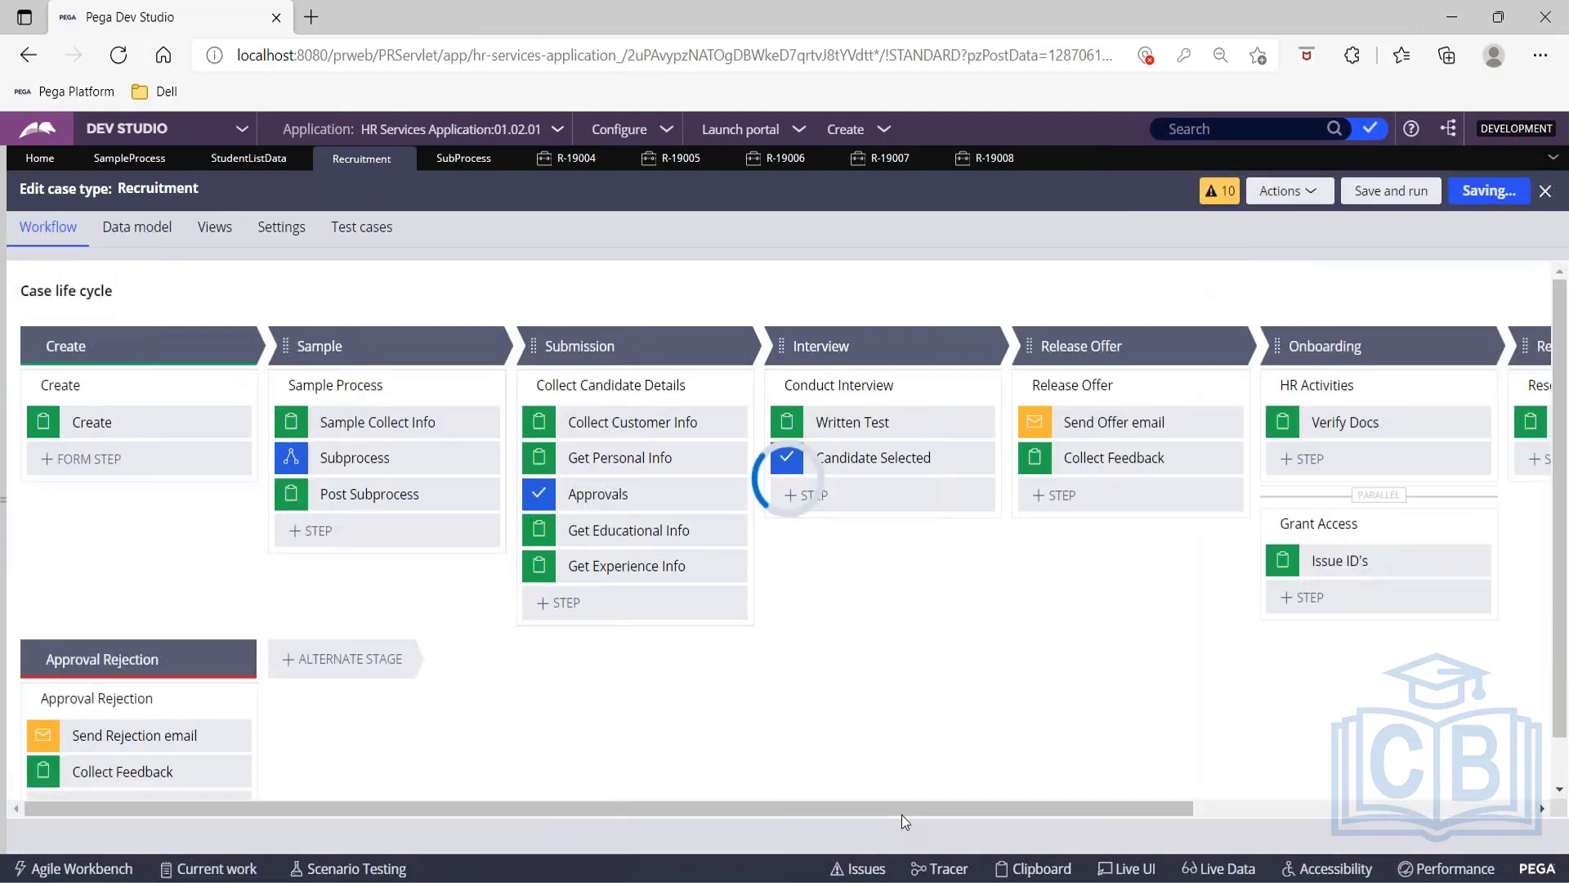
# Inspect the ProvideInfra flow inside Sample Process's Subprocess shape and return to the parent SampleProcess diagram.
pyautogui.click(127, 158)
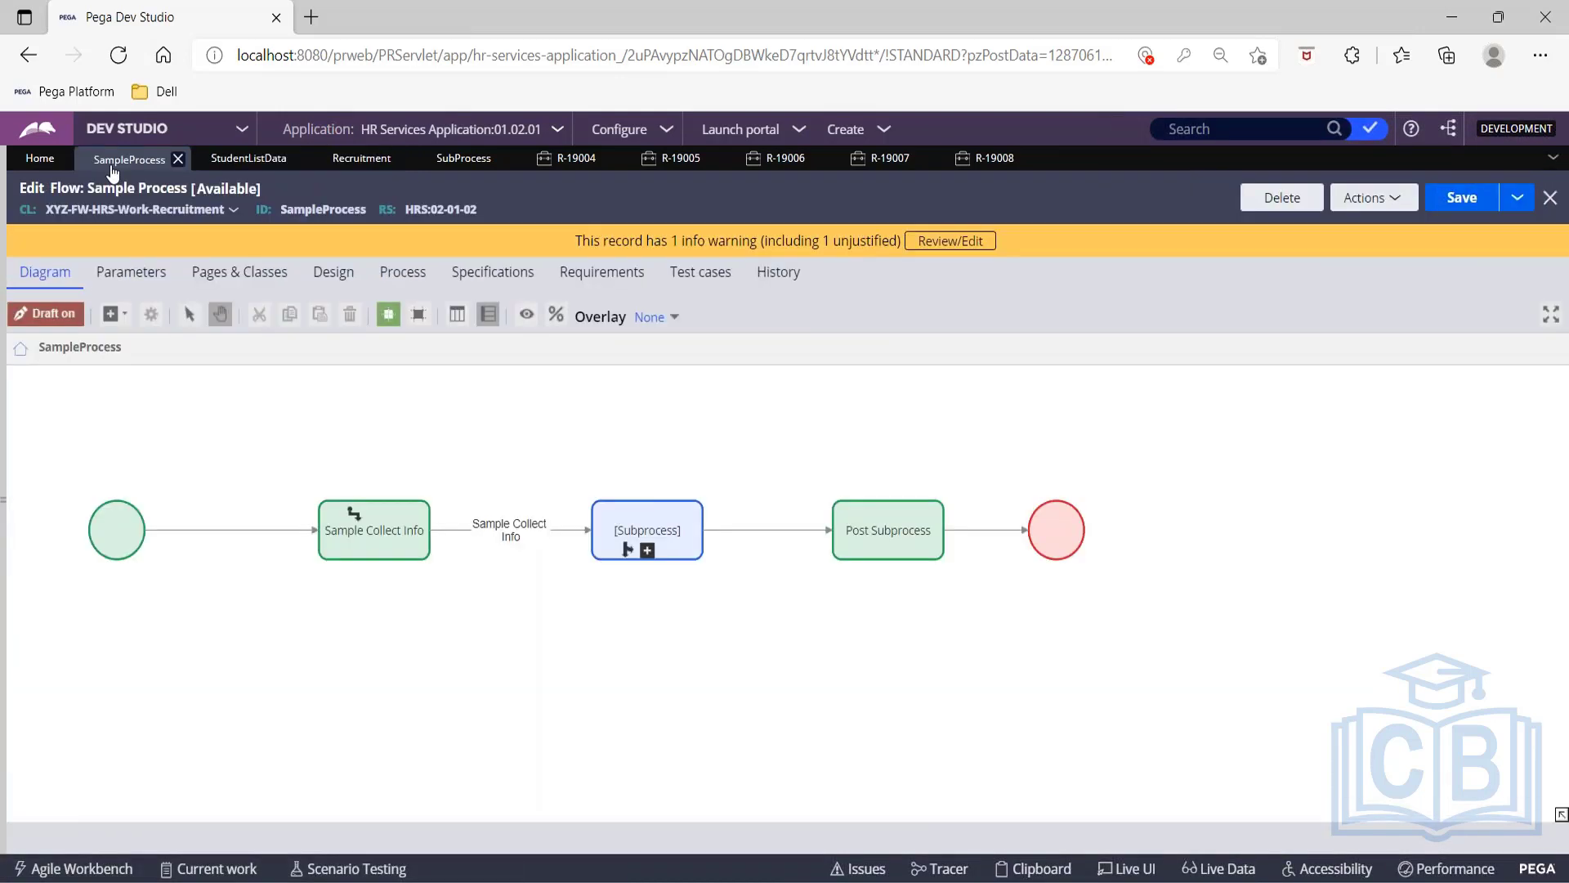
pyautogui.click(646, 550)
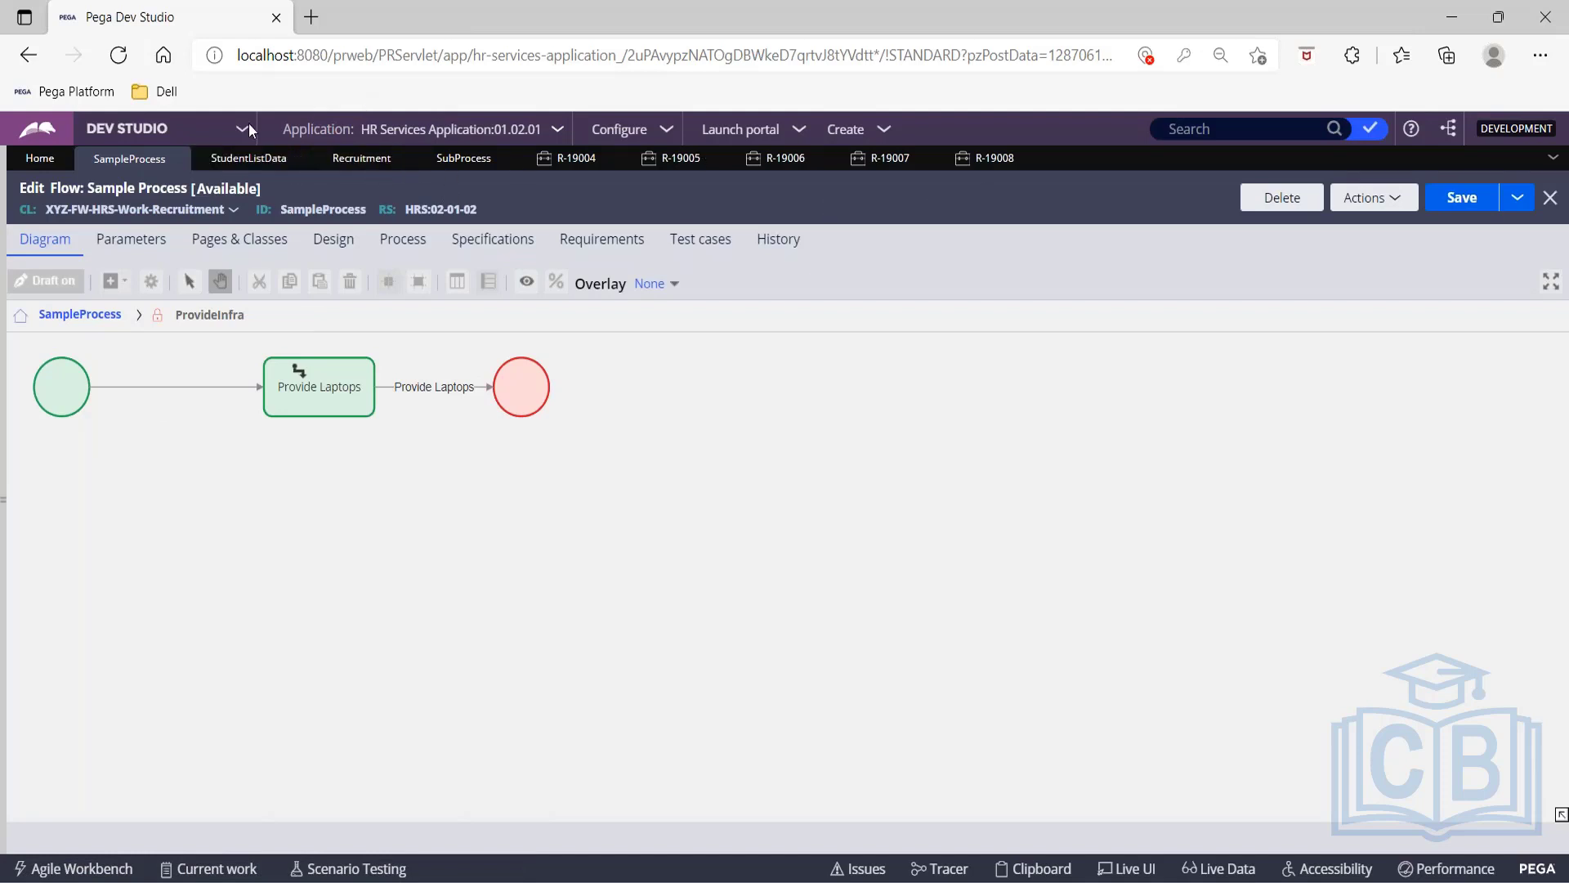
pyautogui.click(208, 167)
pyautogui.click(131, 161)
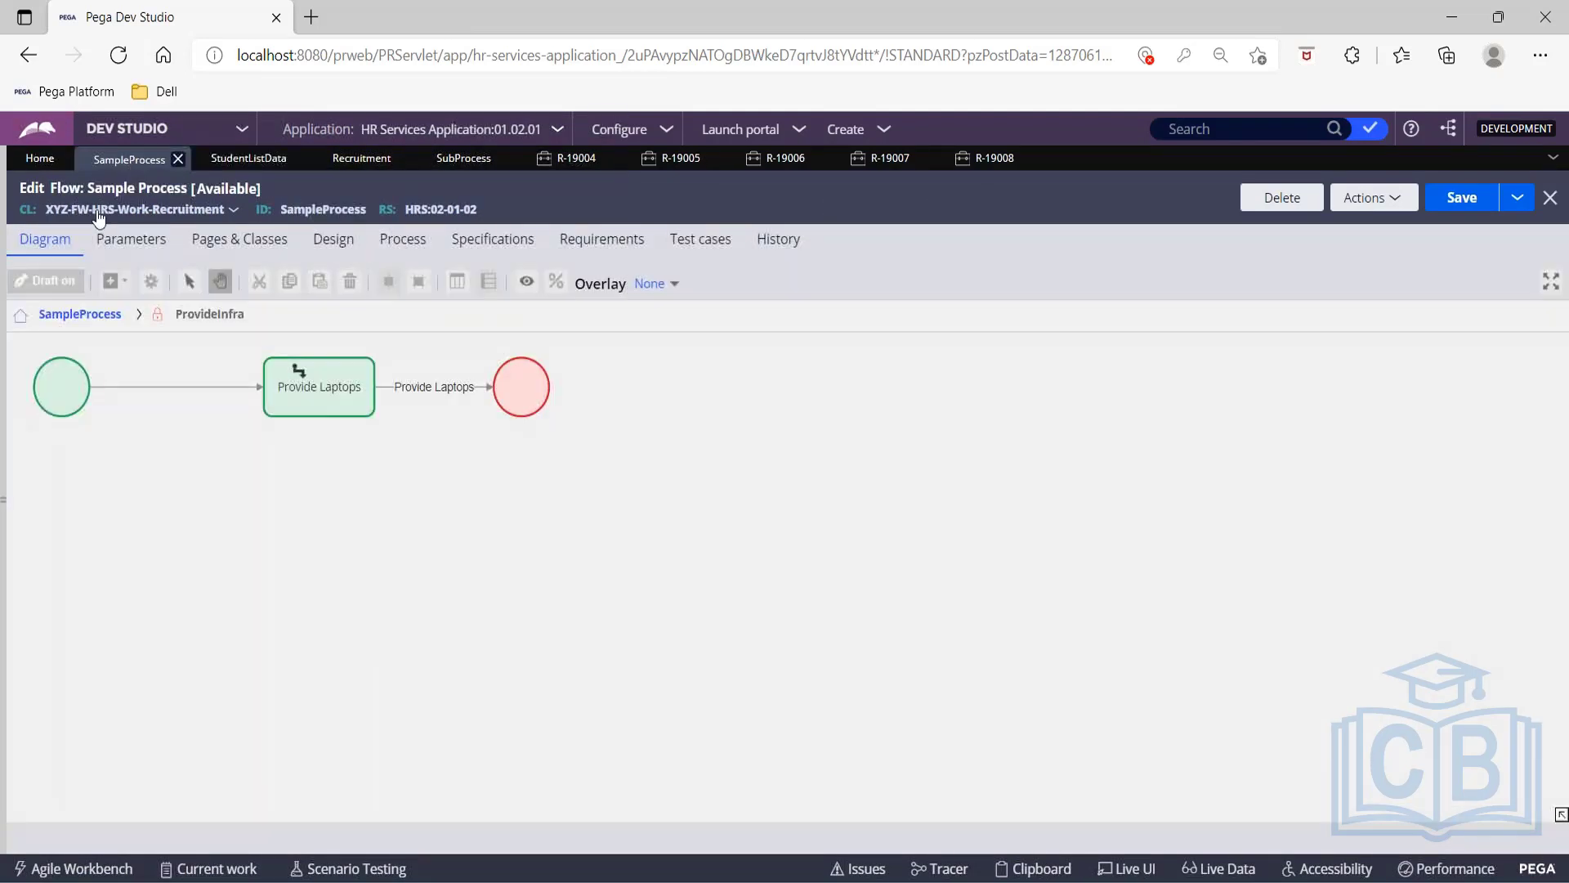
pyautogui.click(81, 318)
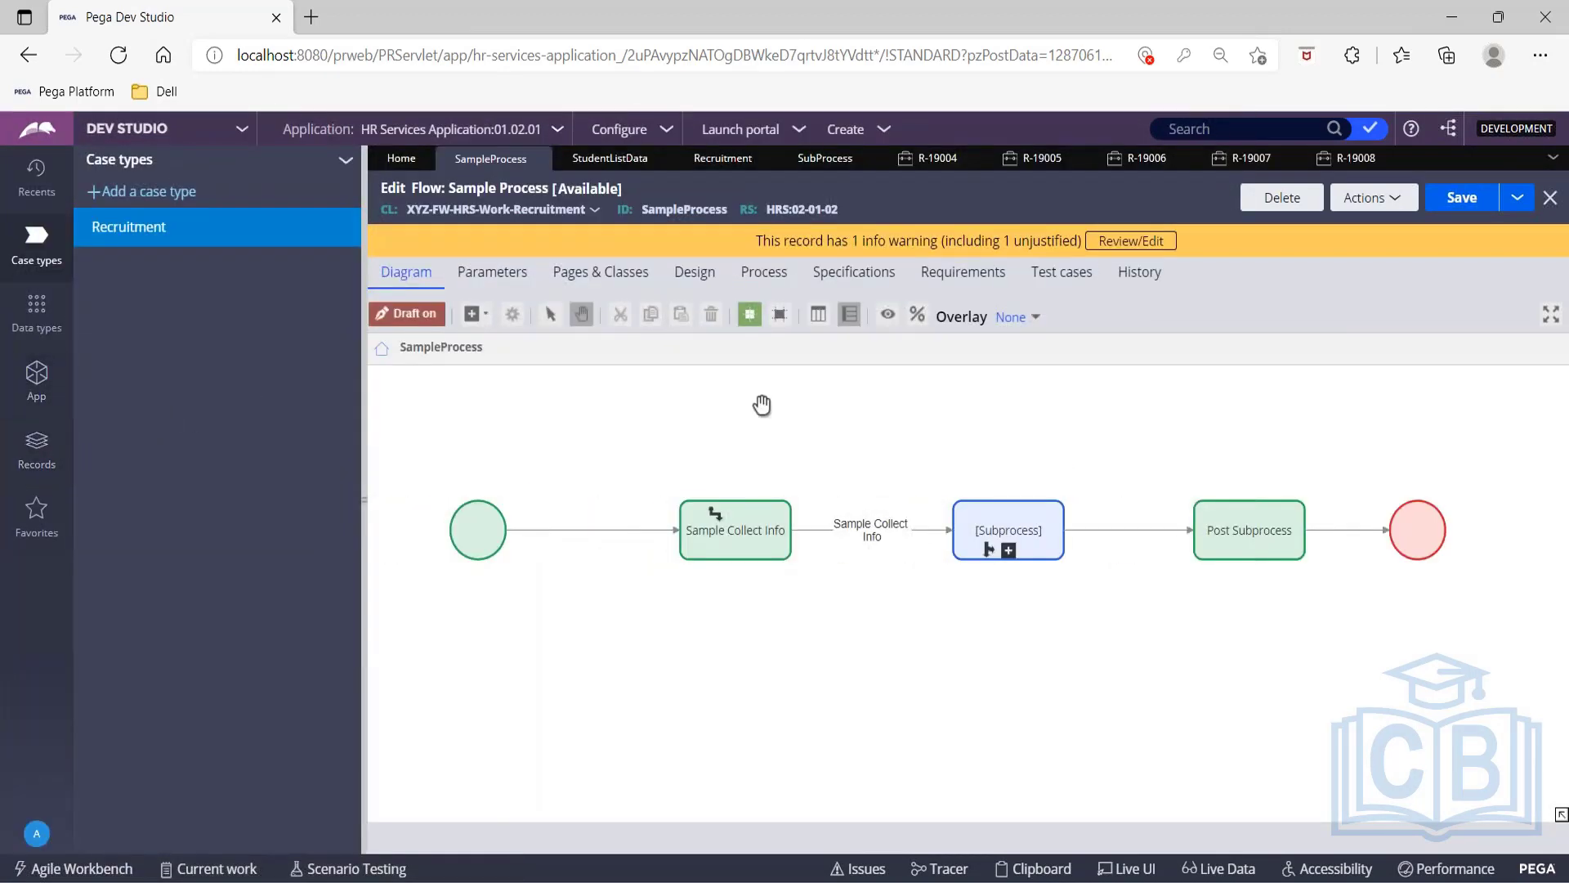
# Refresh the App Explorer and open the ProvideInfra flow from Recruitment's Process rules to examine its Provide Software step.
pyautogui.click(27, 390)
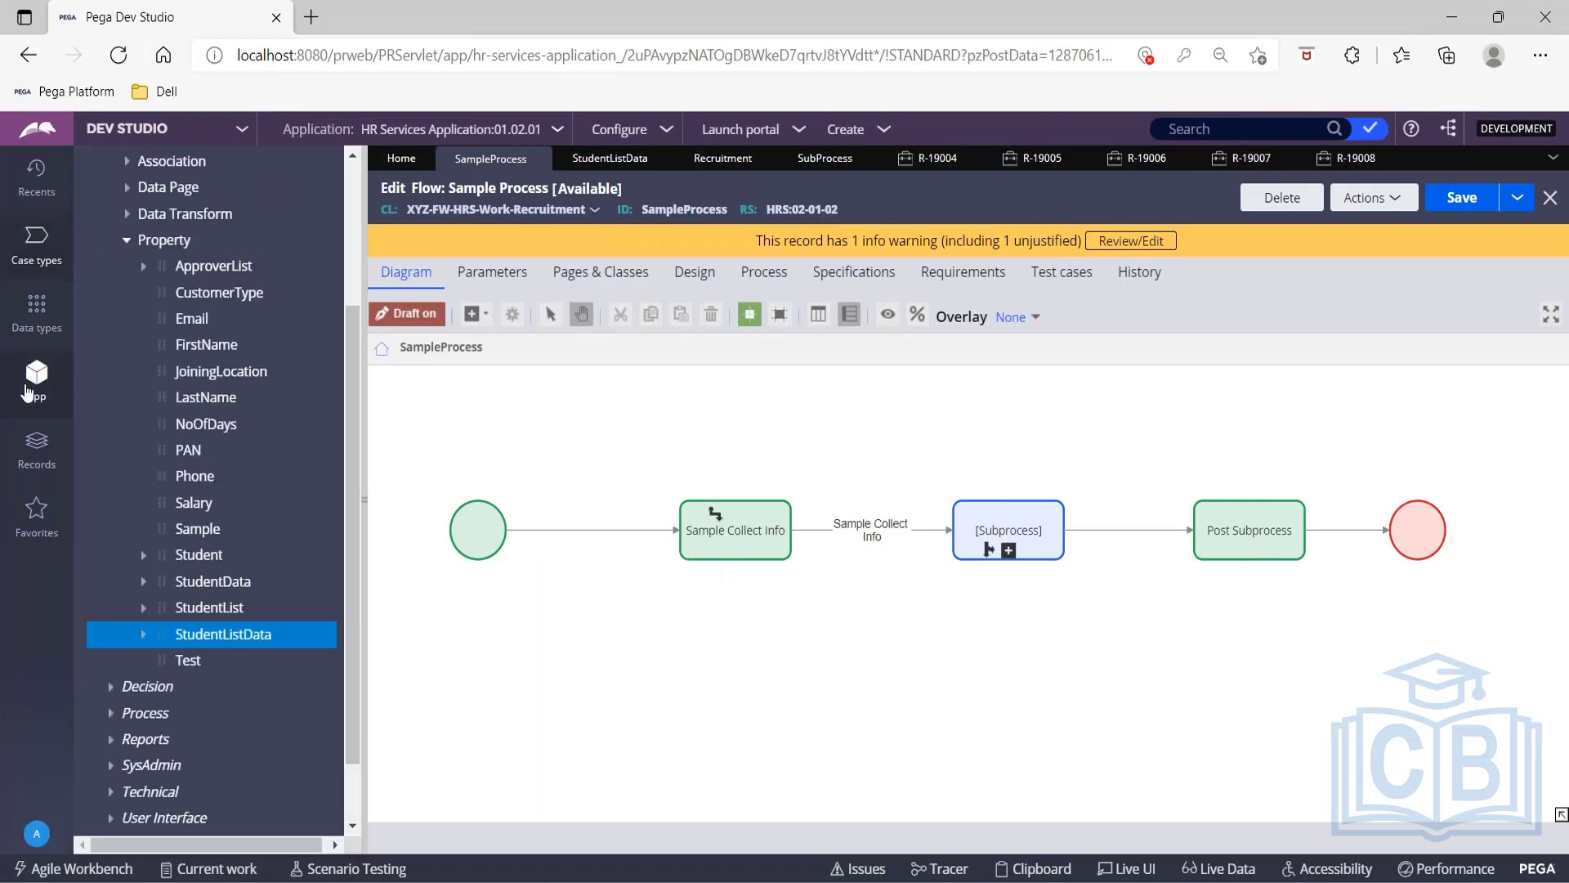
pyautogui.scroll(3, 316, 232)
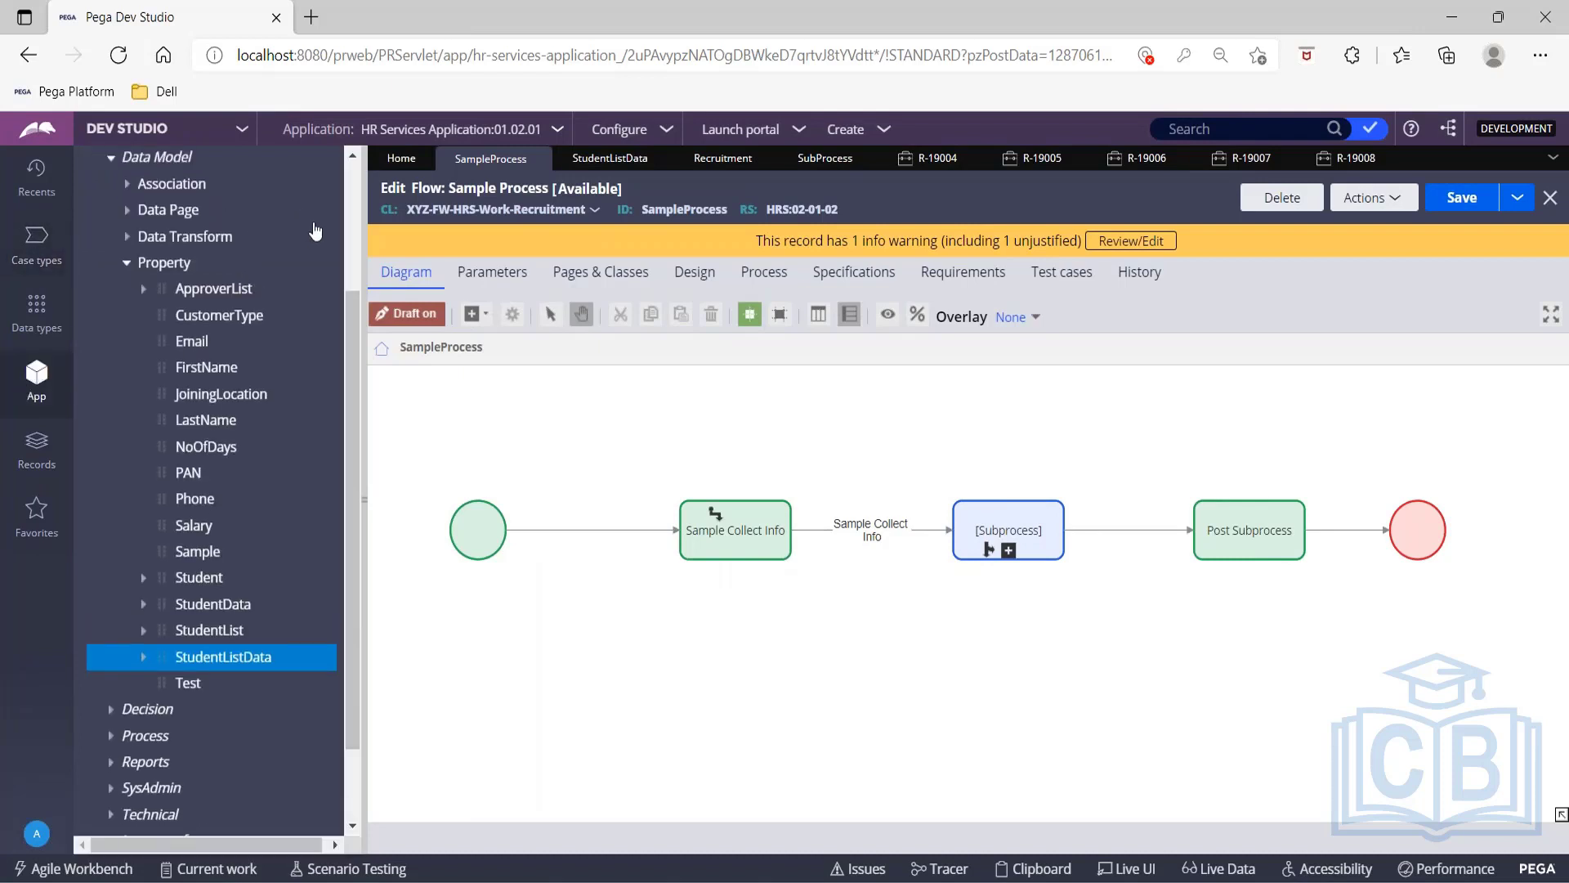
pyautogui.click(322, 168)
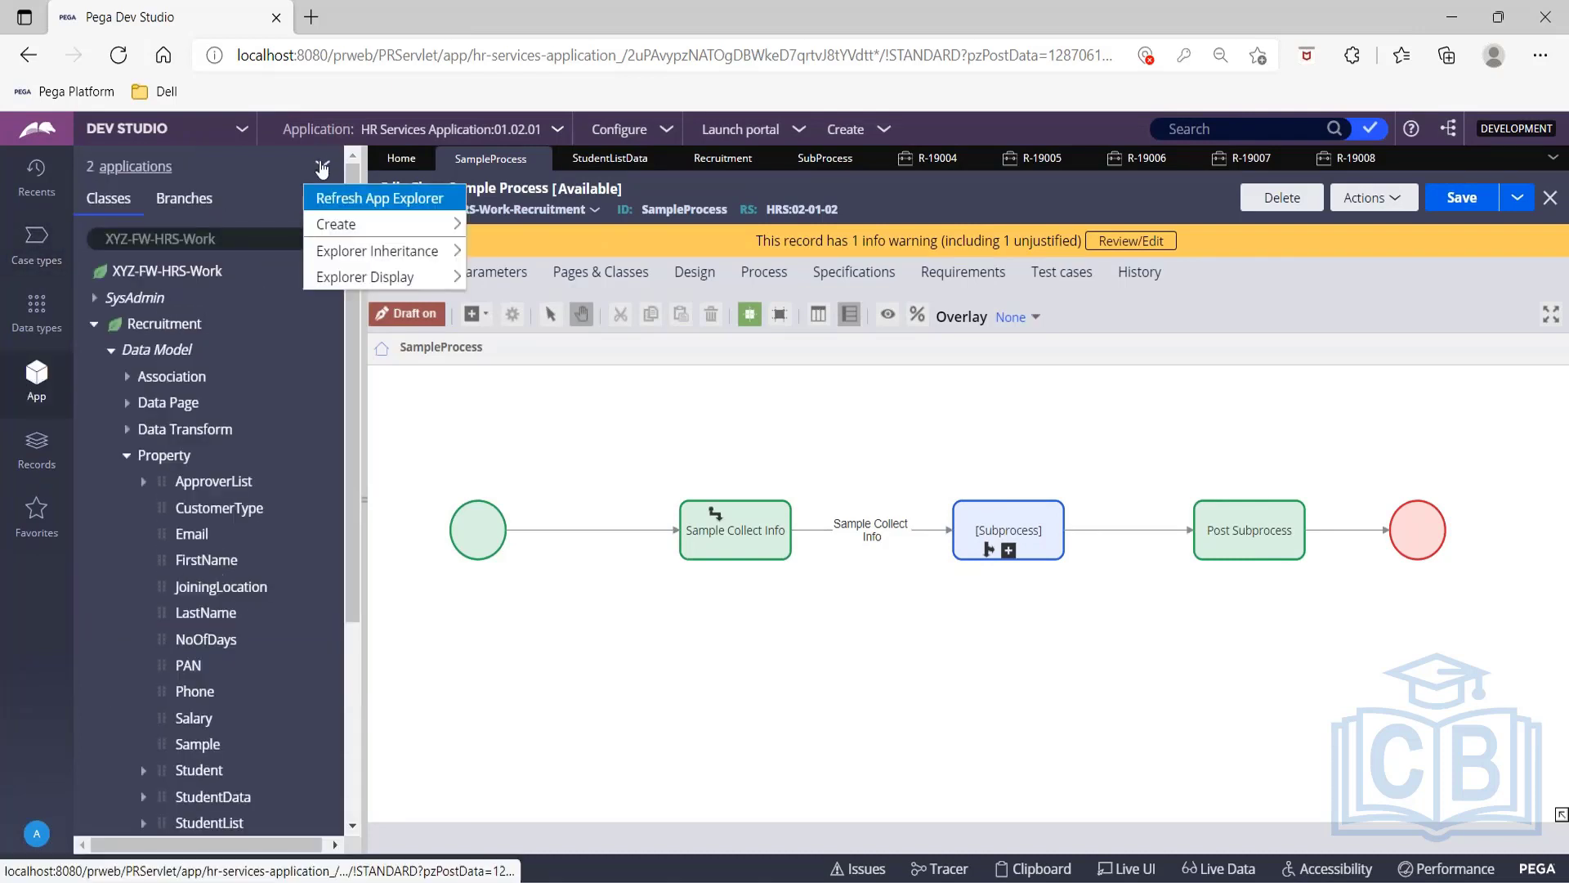
pyautogui.click(325, 206)
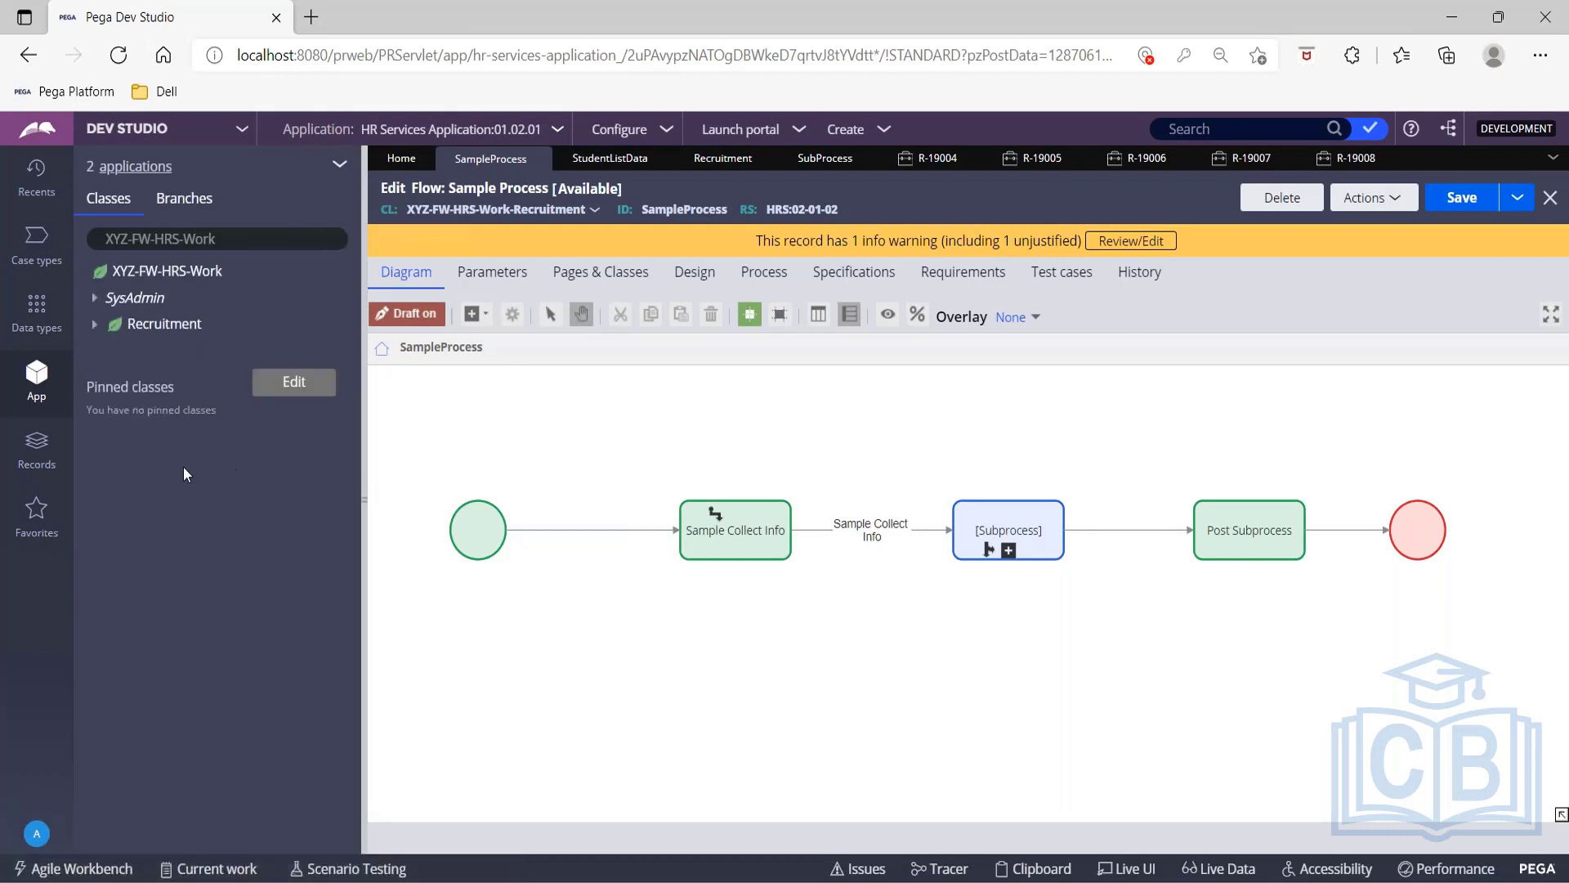
pyautogui.click(95, 327)
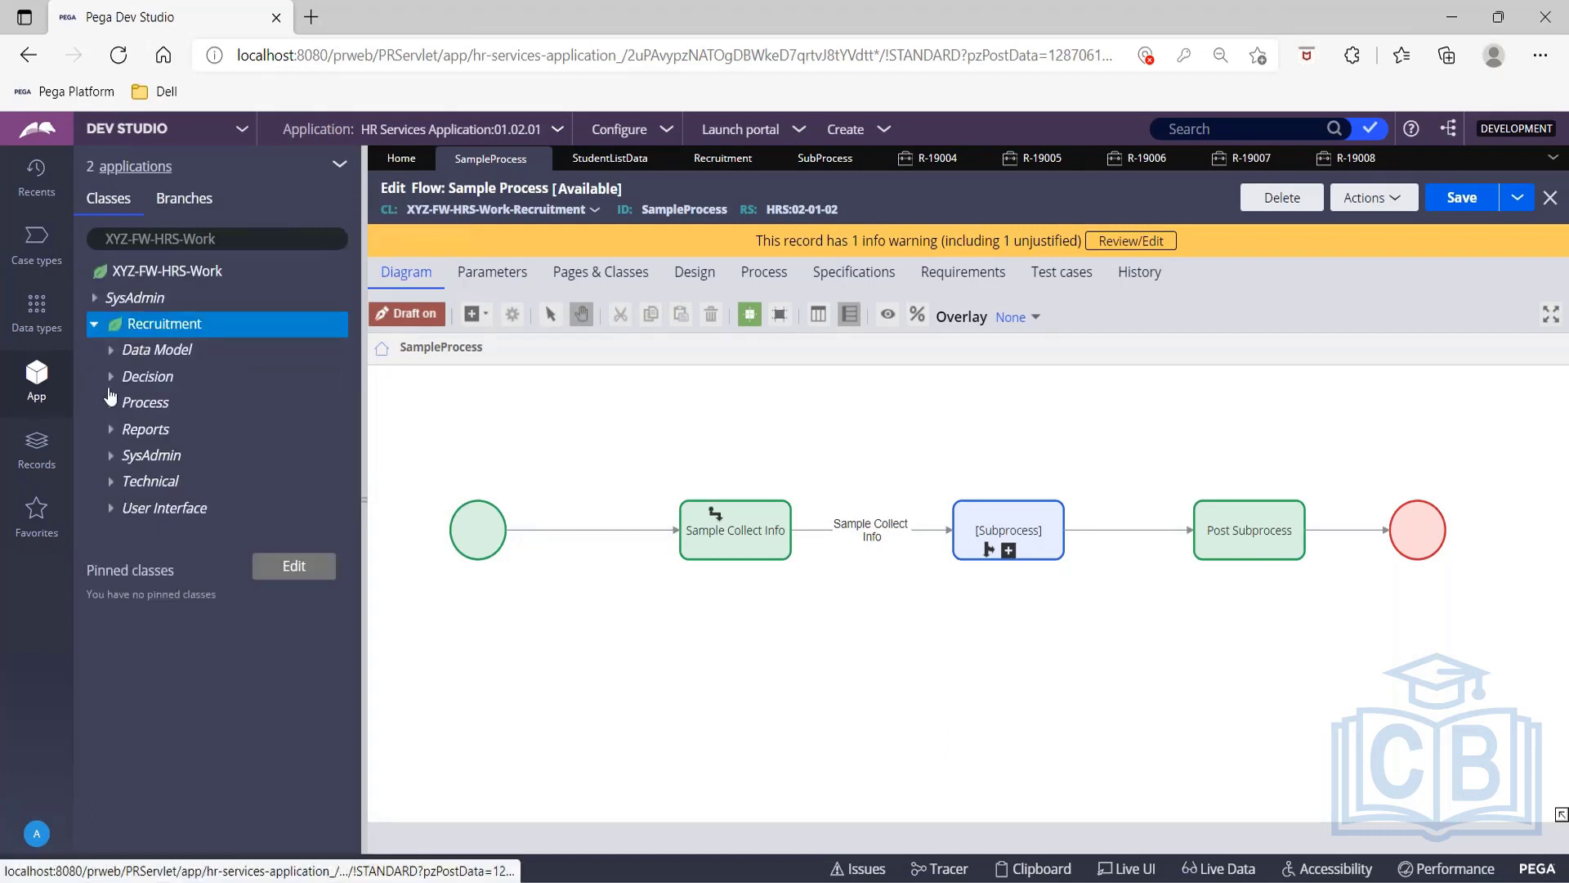
pyautogui.click(111, 404)
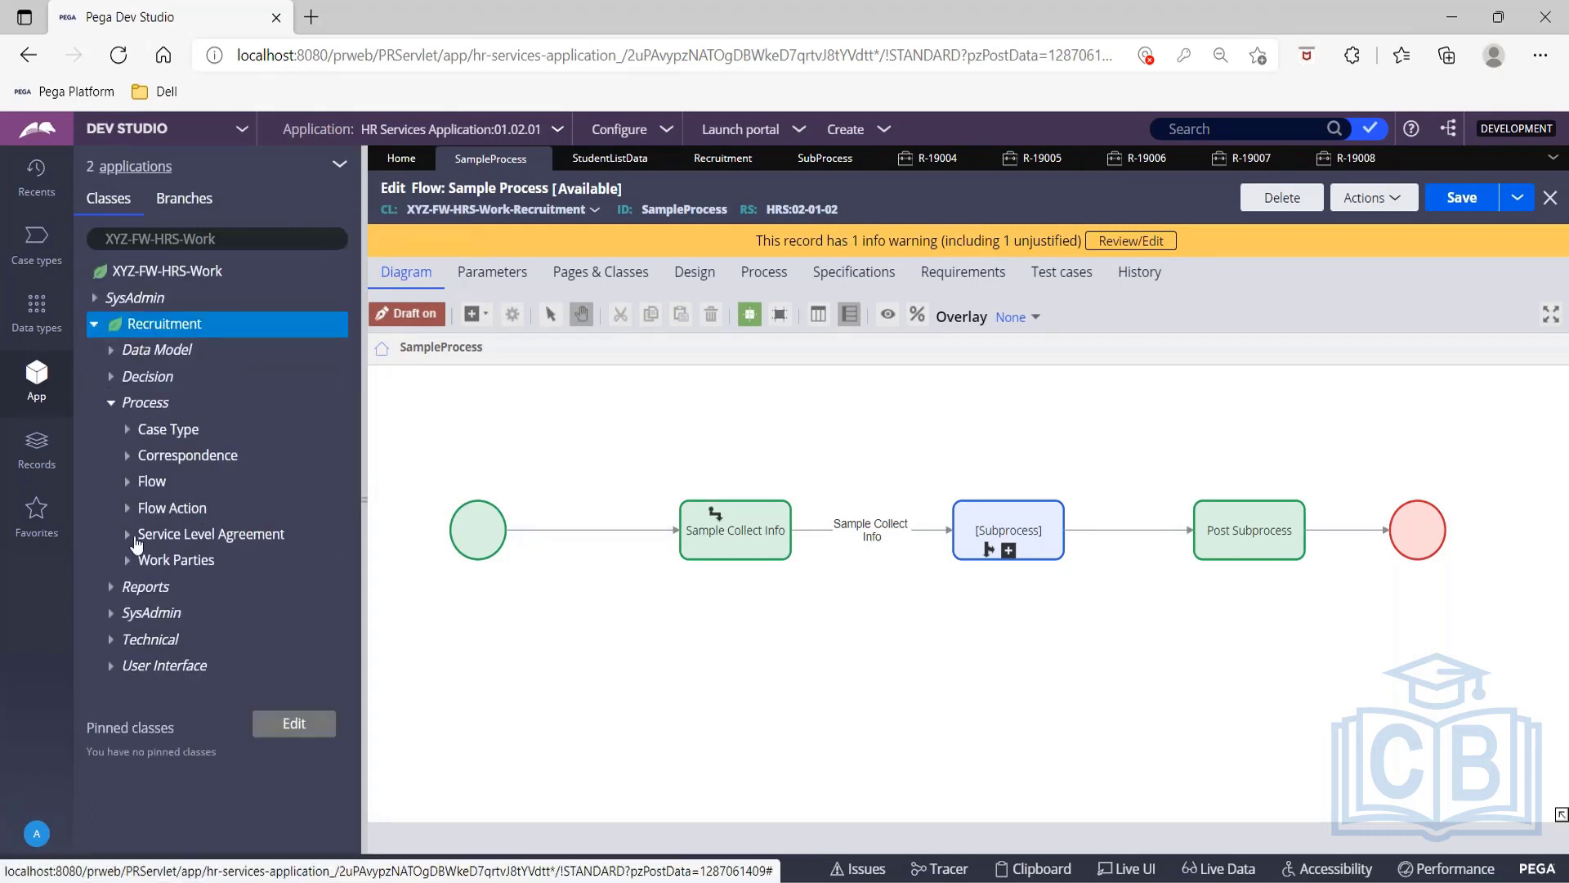
pyautogui.click(127, 481)
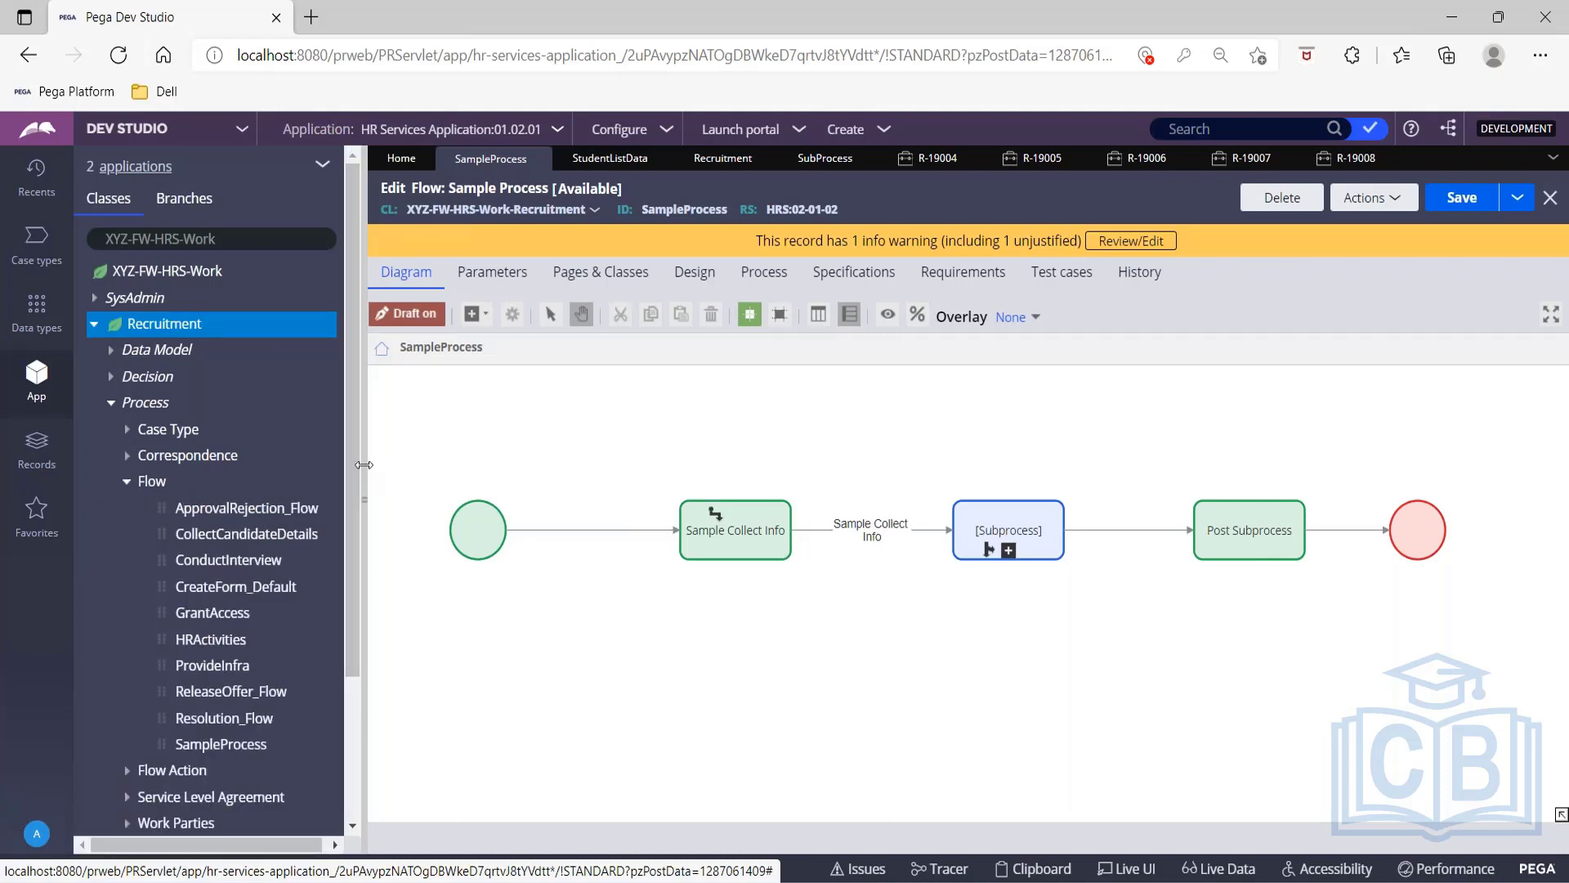
pyautogui.moveTo(365, 645); pyautogui.dragTo(420, 650)
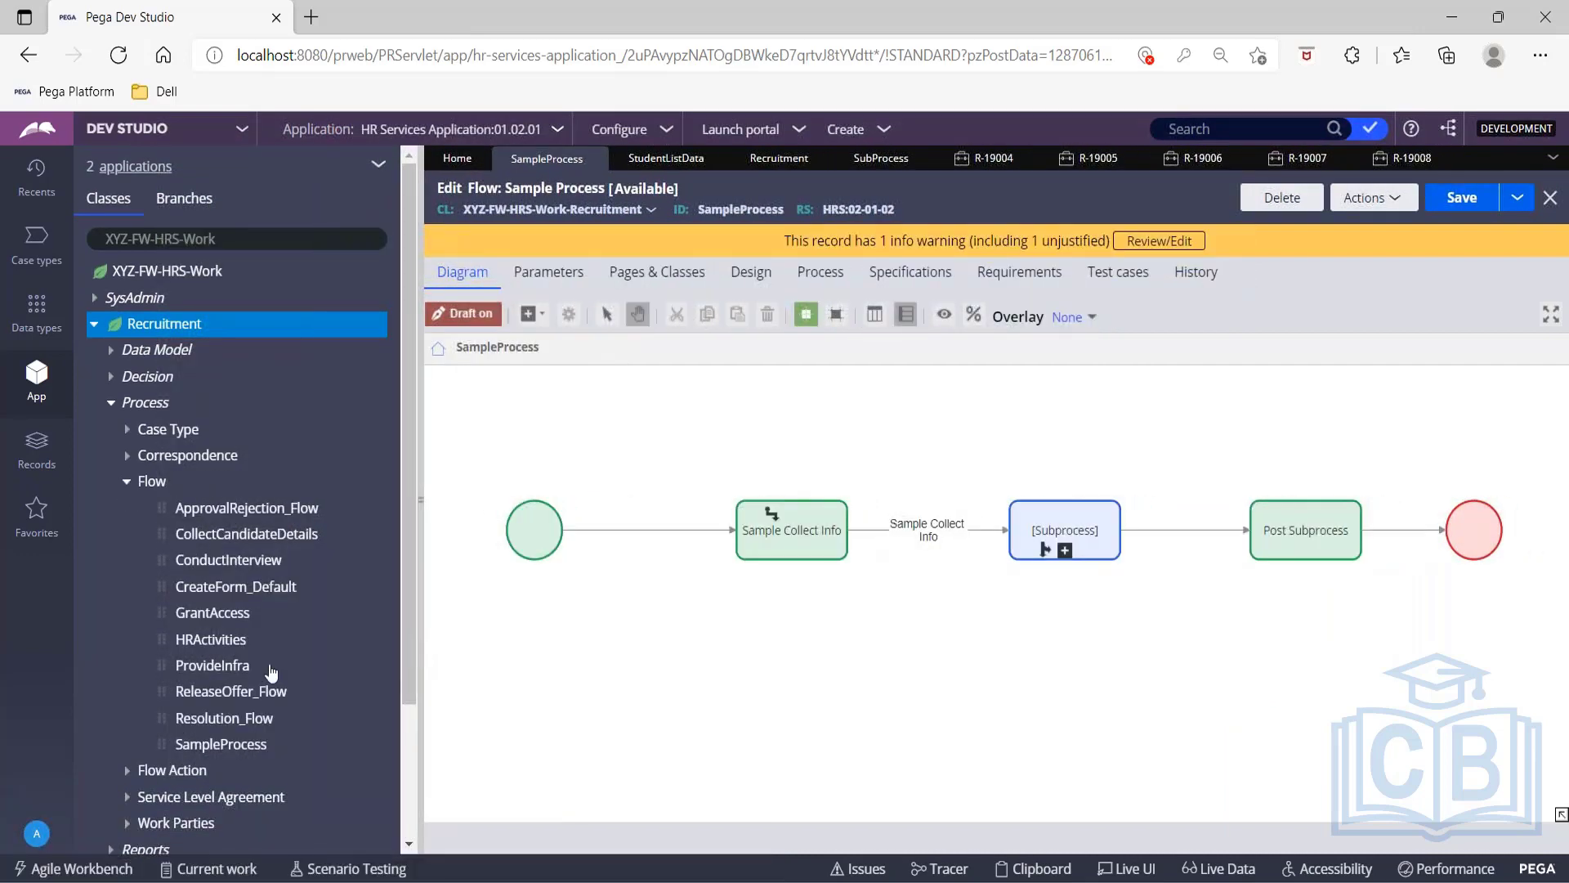
pyautogui.click(229, 669)
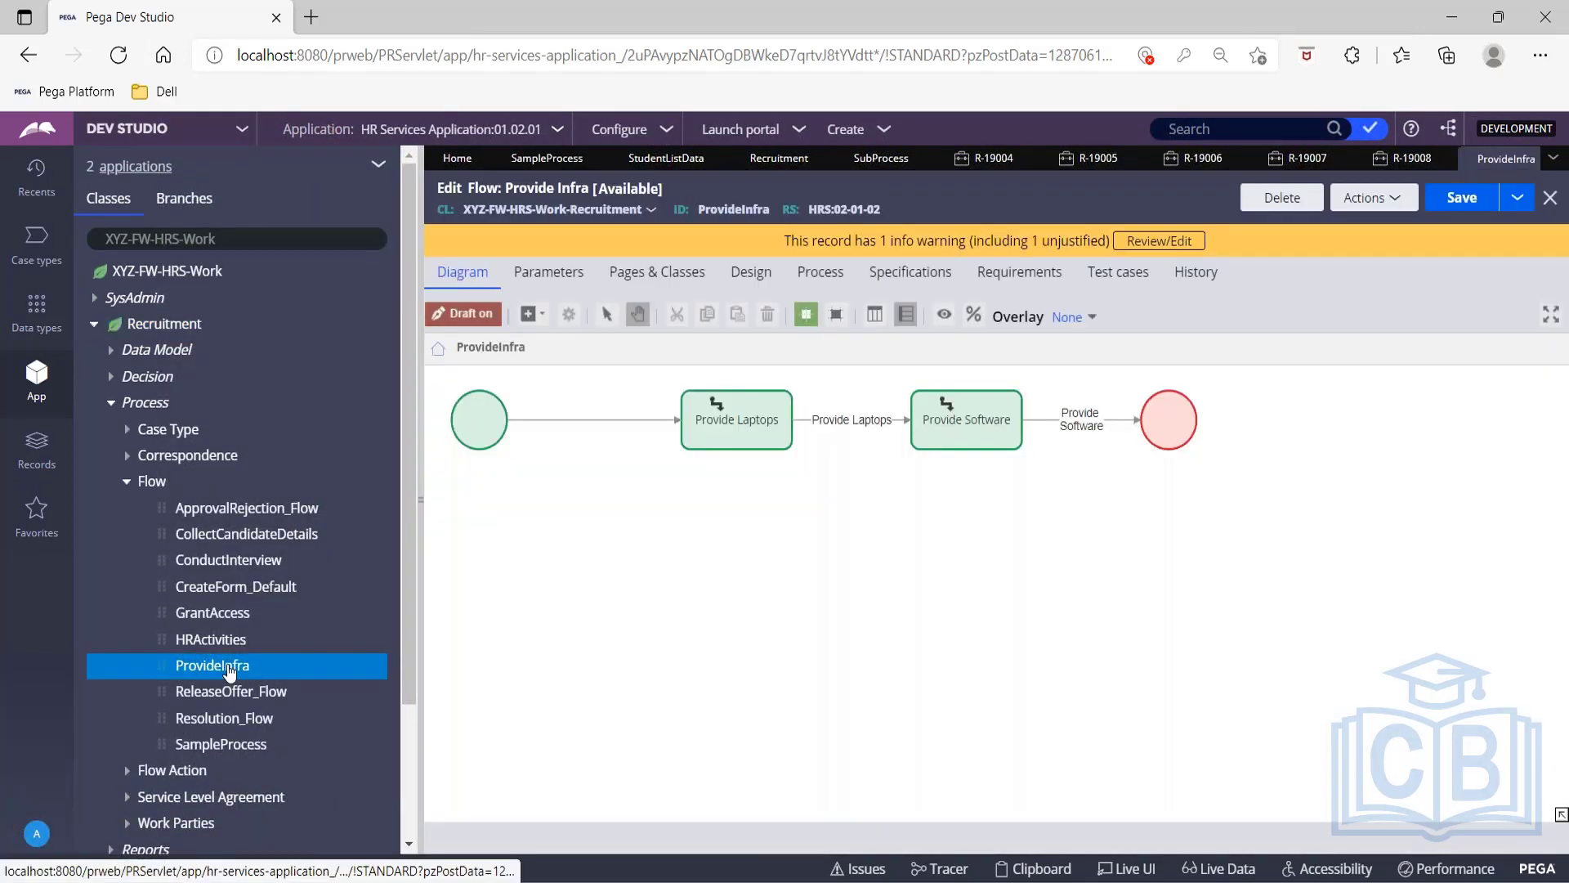
pyautogui.click(954, 409)
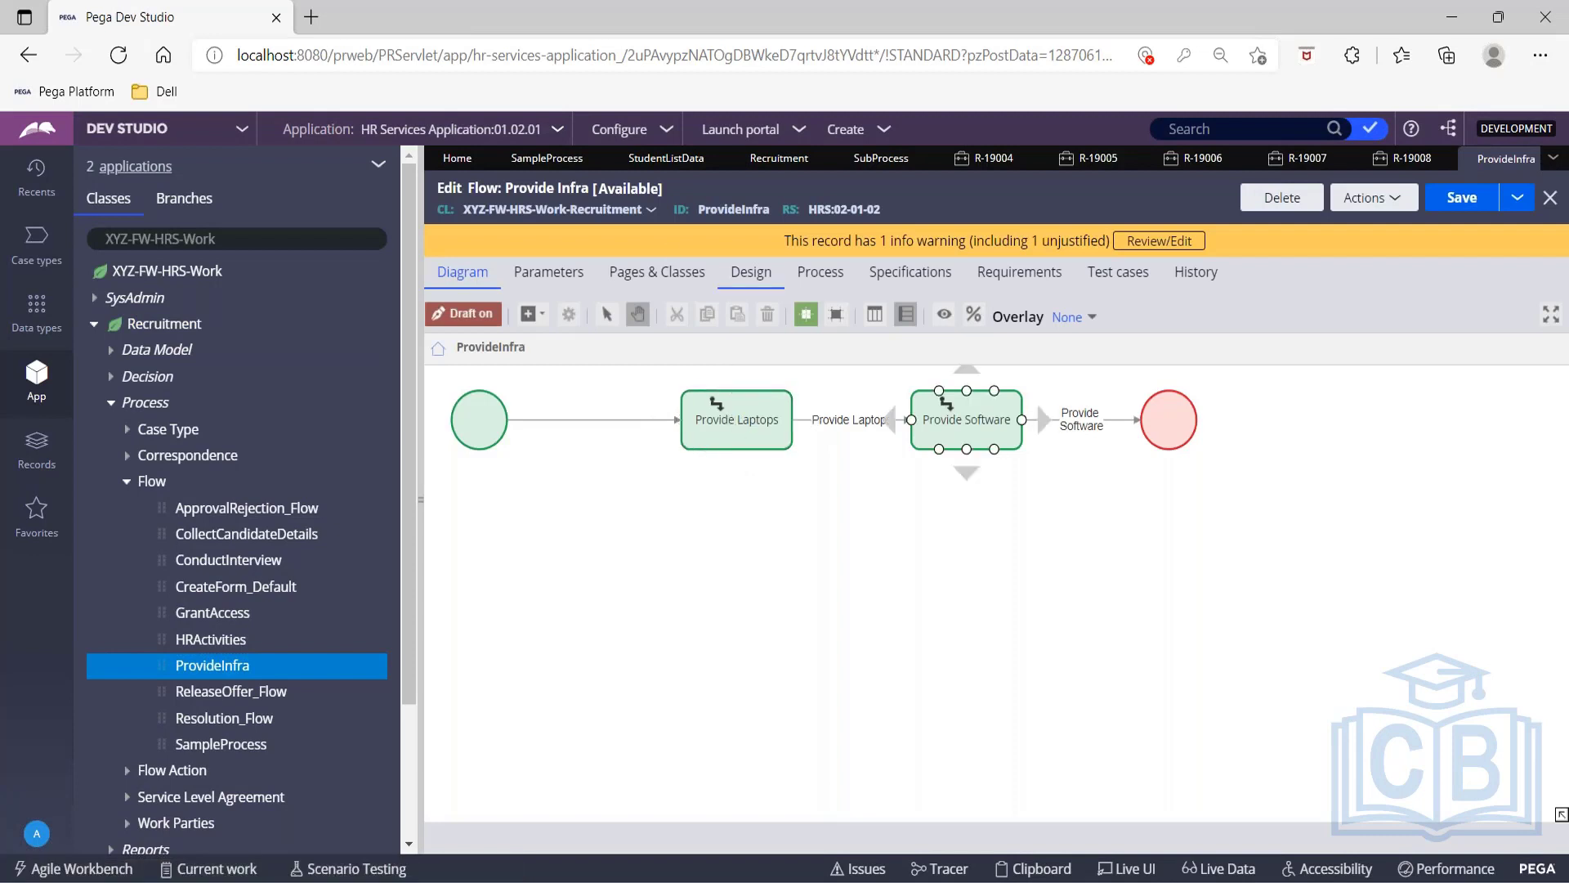
# Expand the Subprocess shape in the Sample Process rule again to compare its embedded ProvideInfra flow.
pyautogui.click(530, 159)
pyautogui.click(1062, 552)
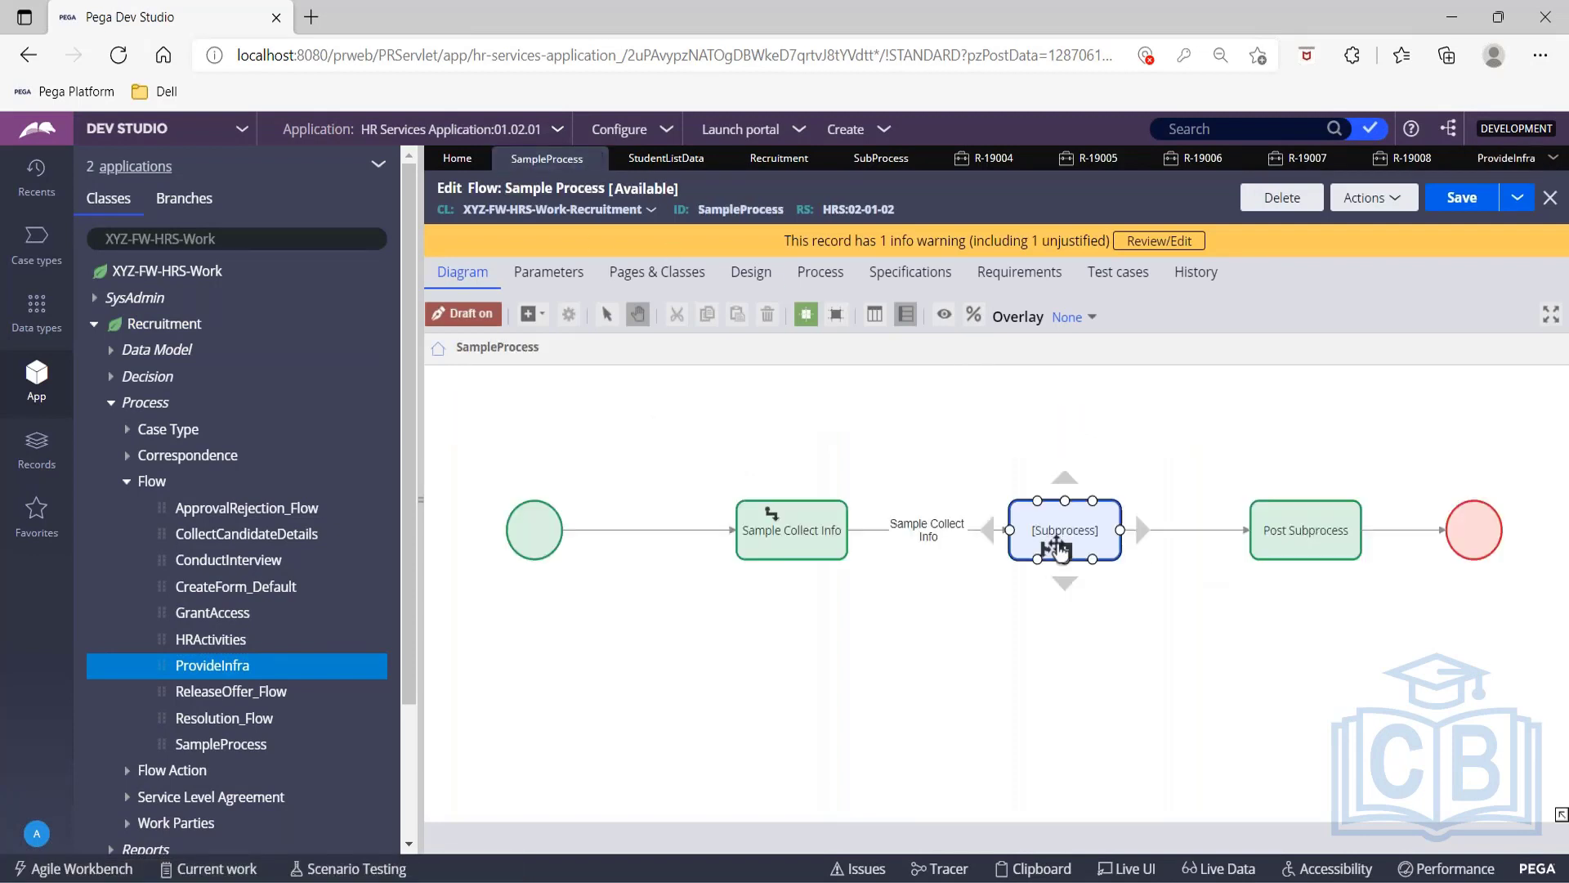
pyautogui.click(1064, 552)
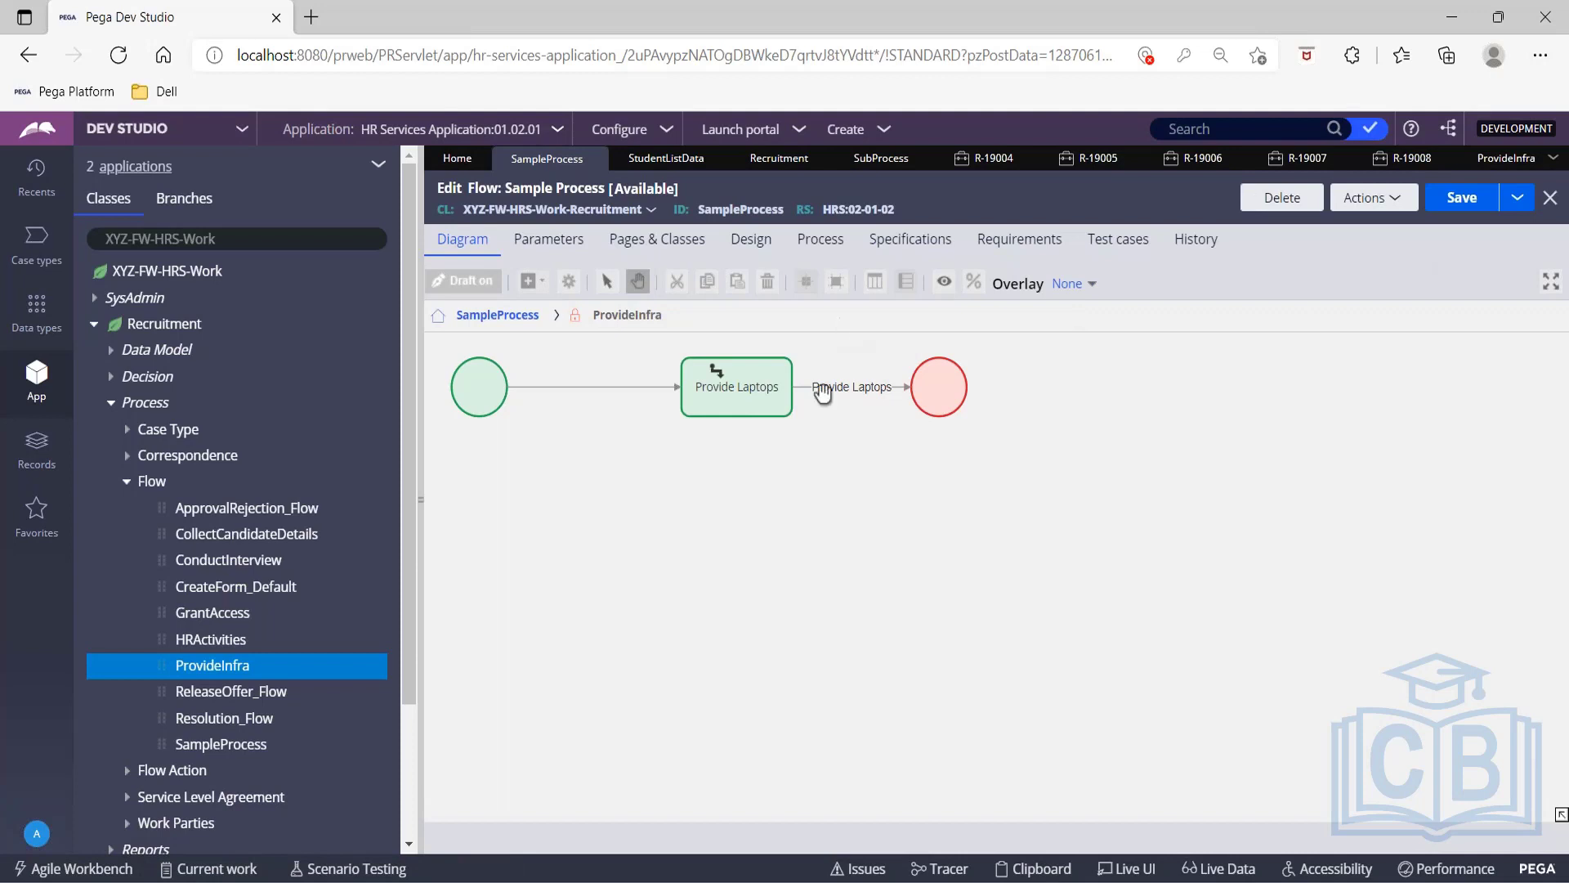
# Close the SampleProcess, ProvideInfra and StudentListData rules and open Sample Process's flow diagram from the Recruitment life cycle.
pyautogui.click(1550, 197)
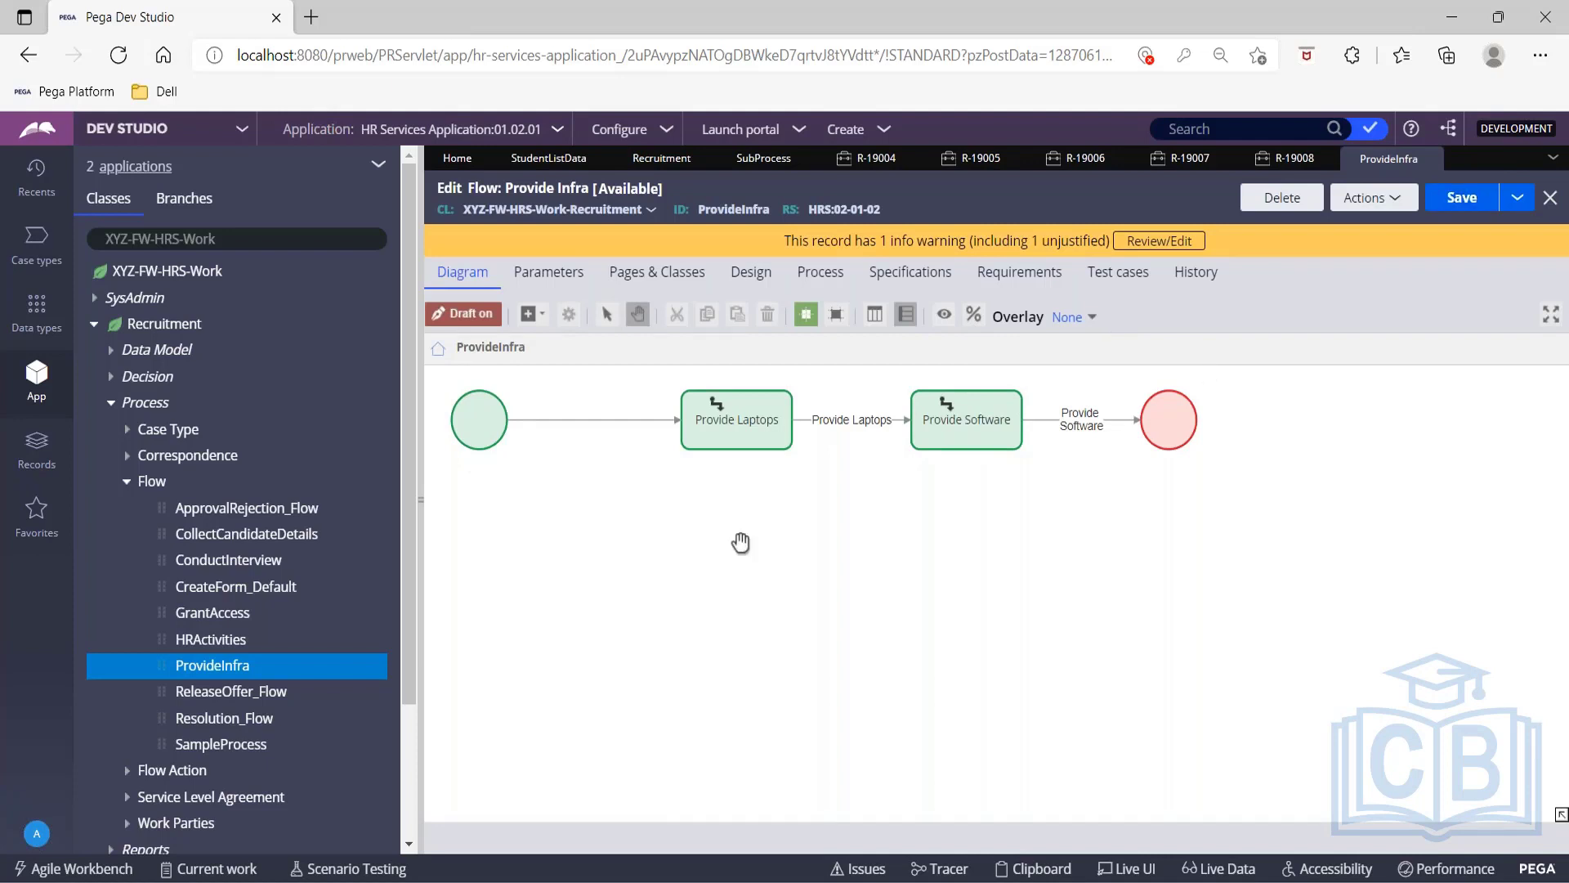
pyautogui.click(966, 419)
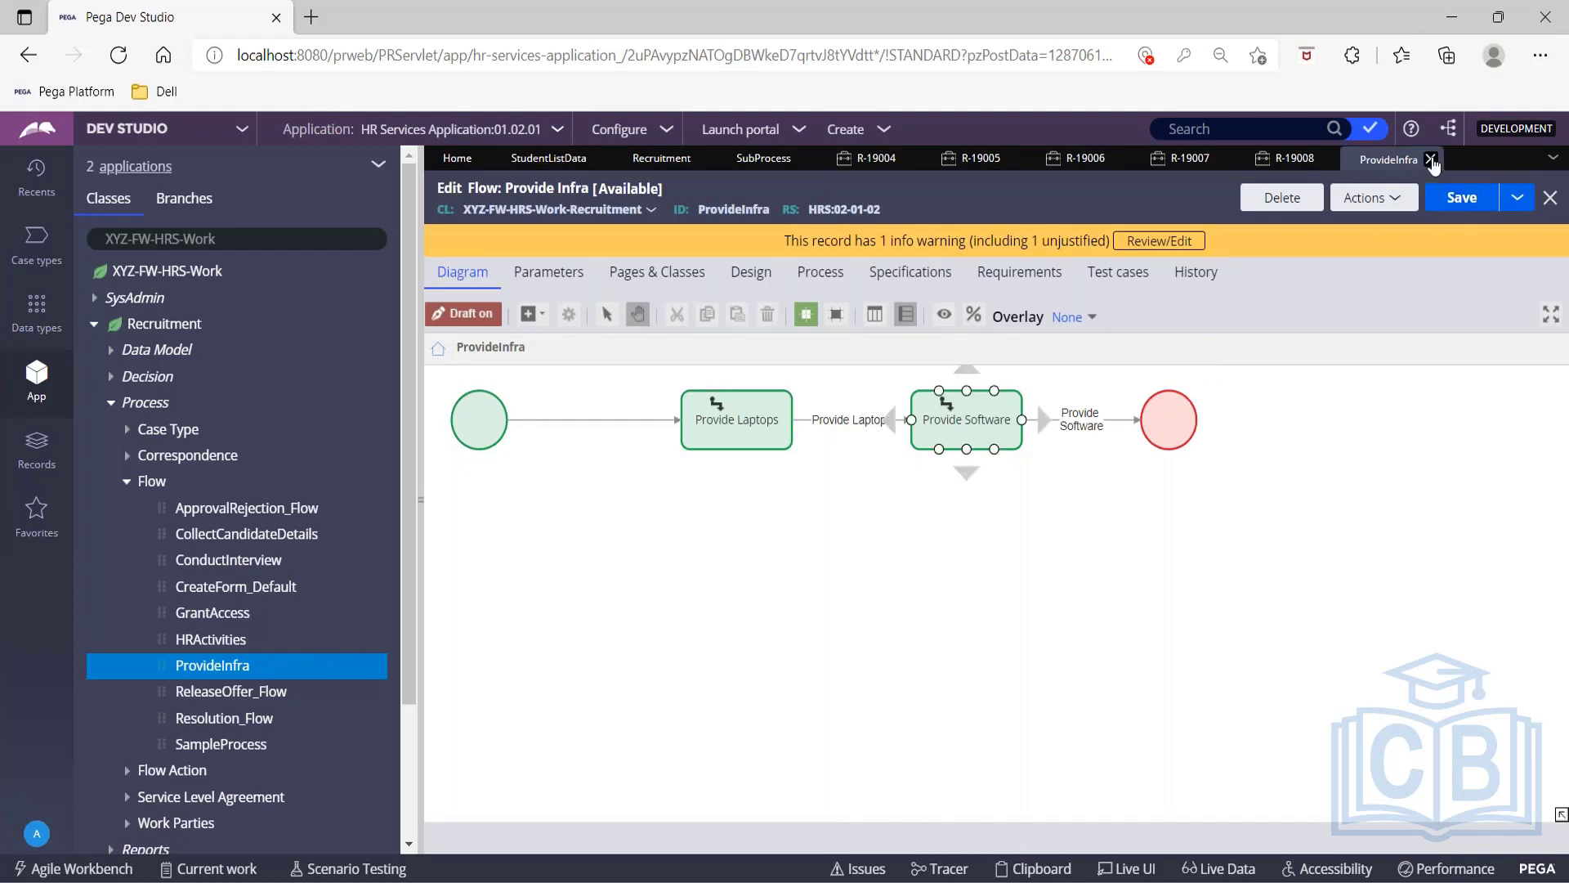
pyautogui.click(1431, 160)
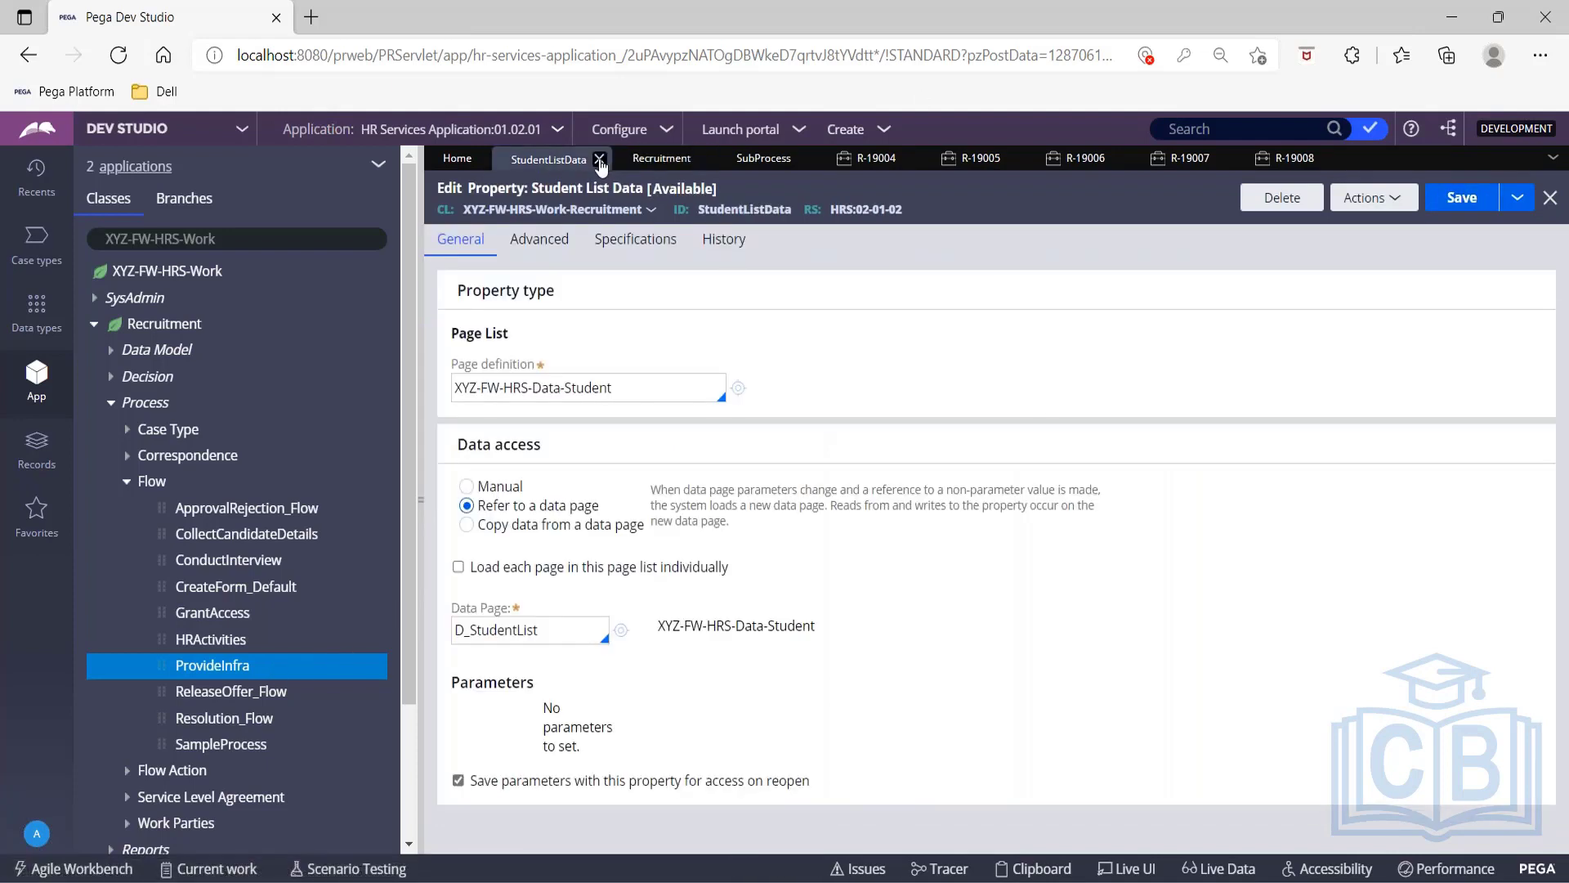
pyautogui.click(600, 159)
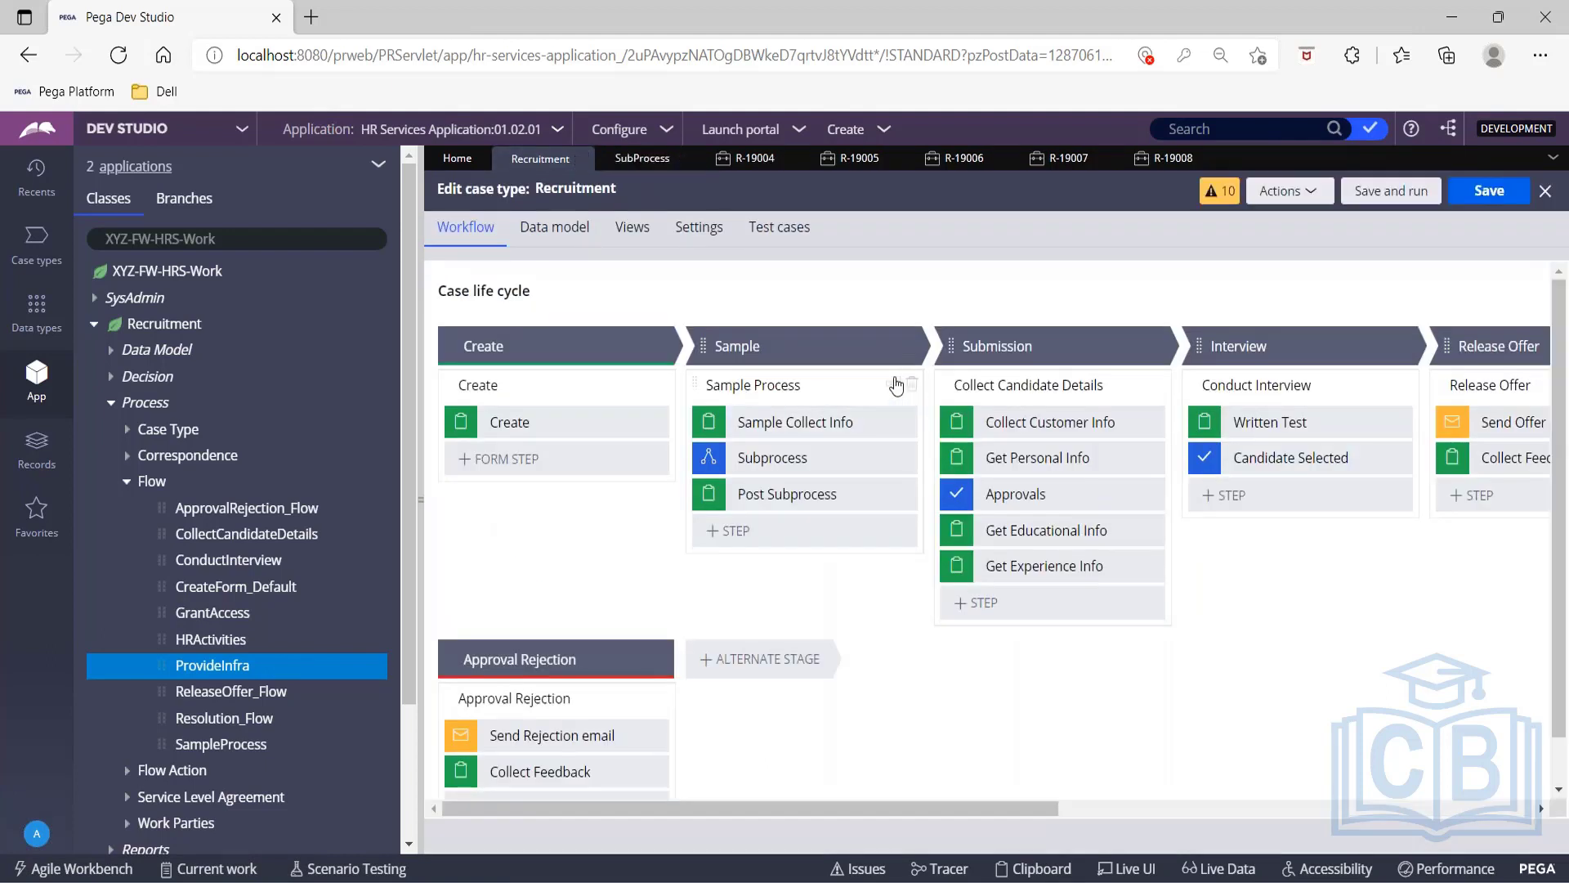
pyautogui.click(894, 385)
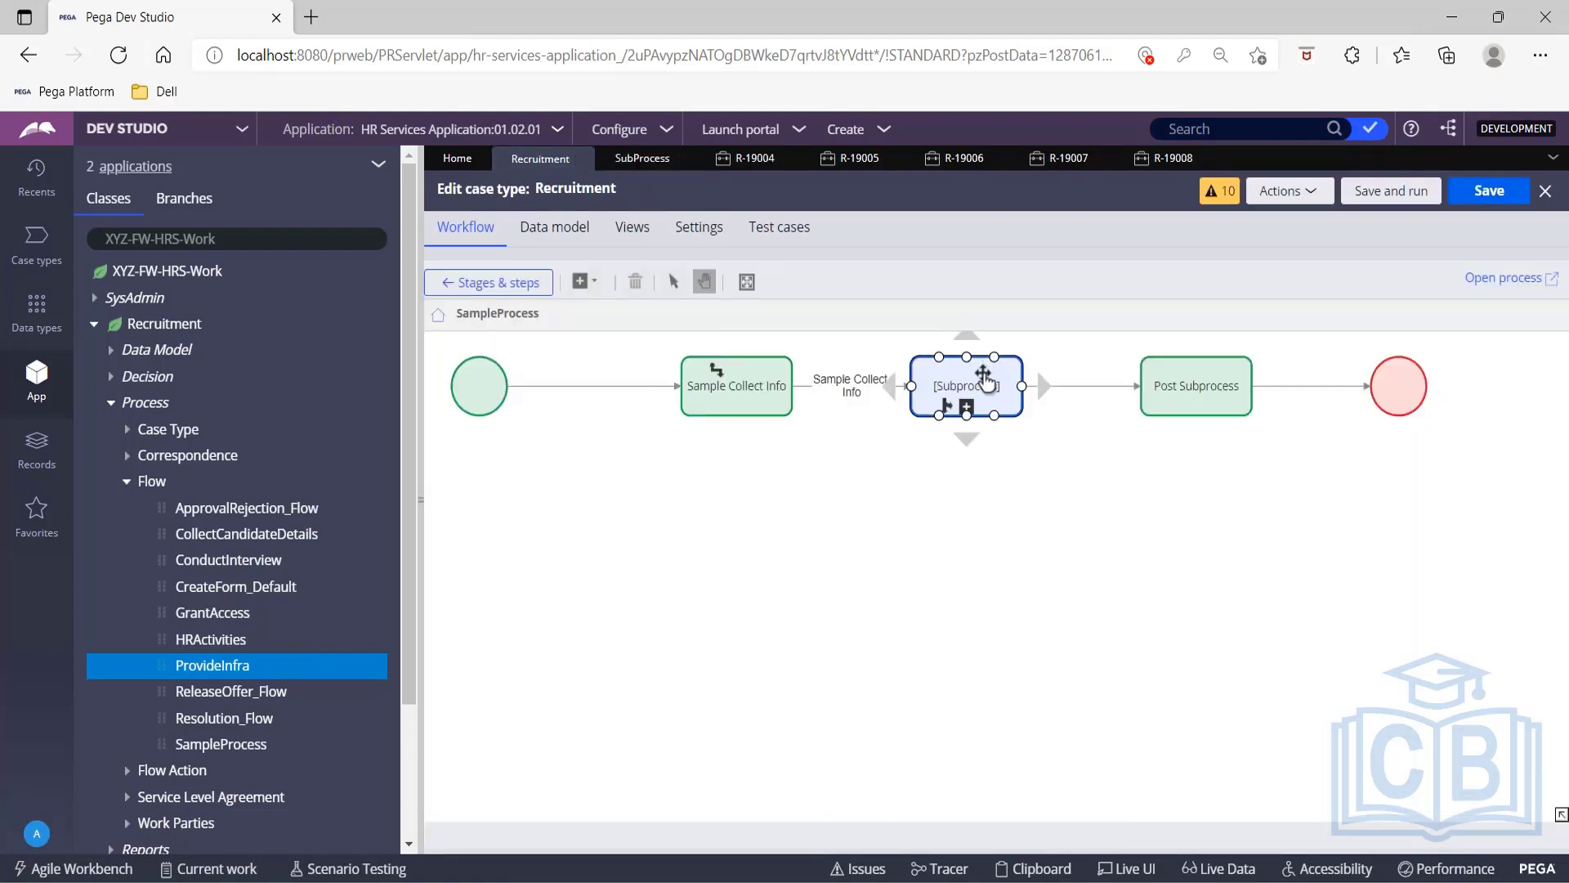
# Open the Sample Process rule, set its Subprocess shape to call the ConductInterview flow, and inspect the embedded flow.
pyautogui.click(1506, 275)
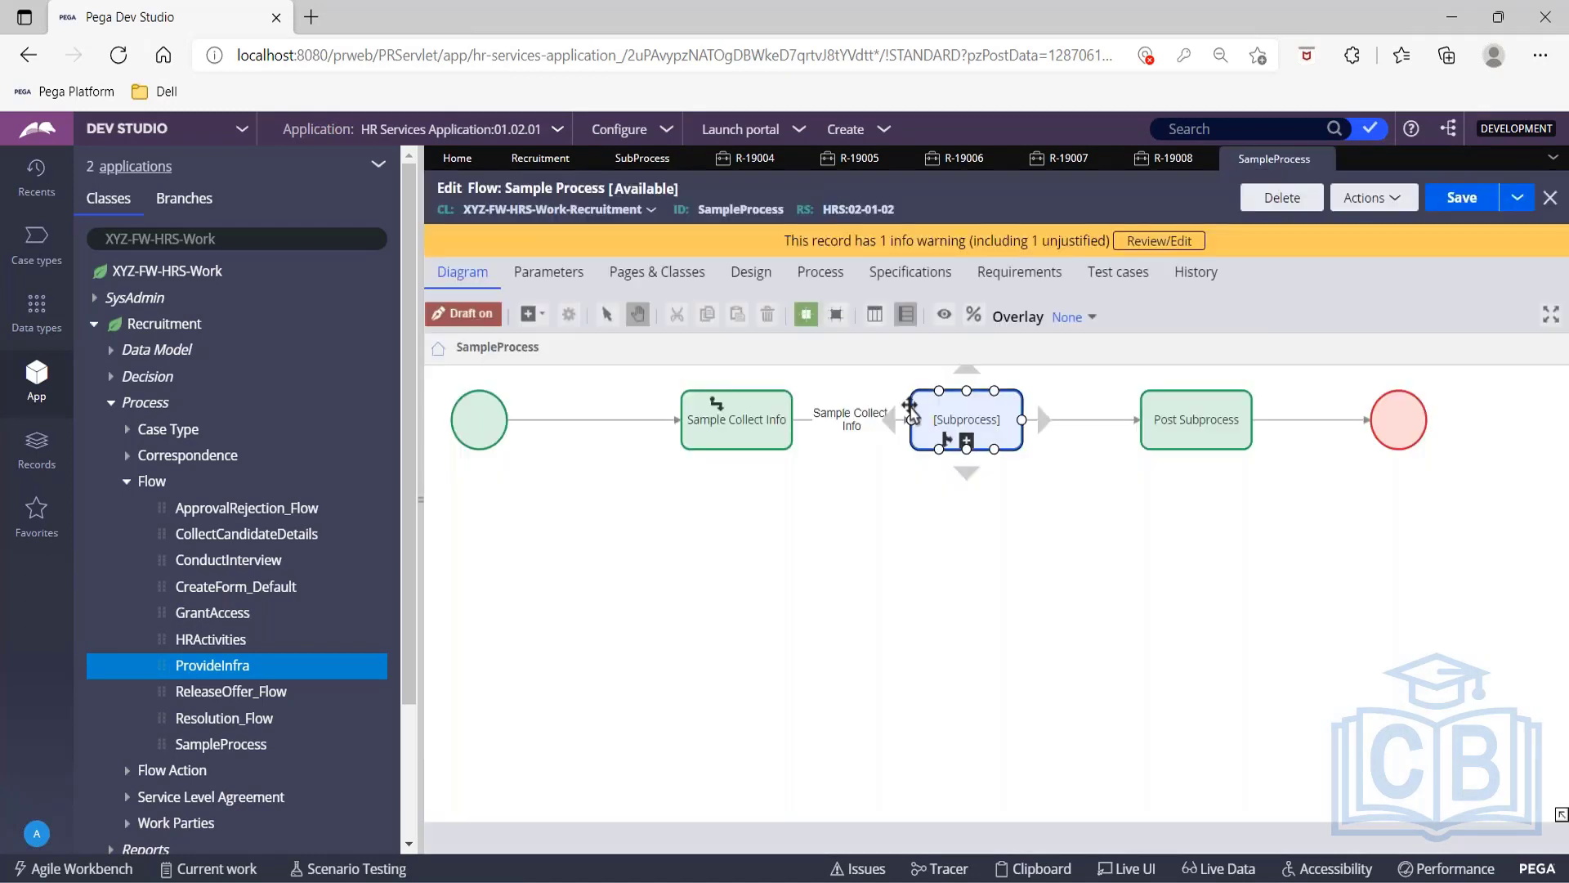
pyautogui.doubleClick(979, 418)
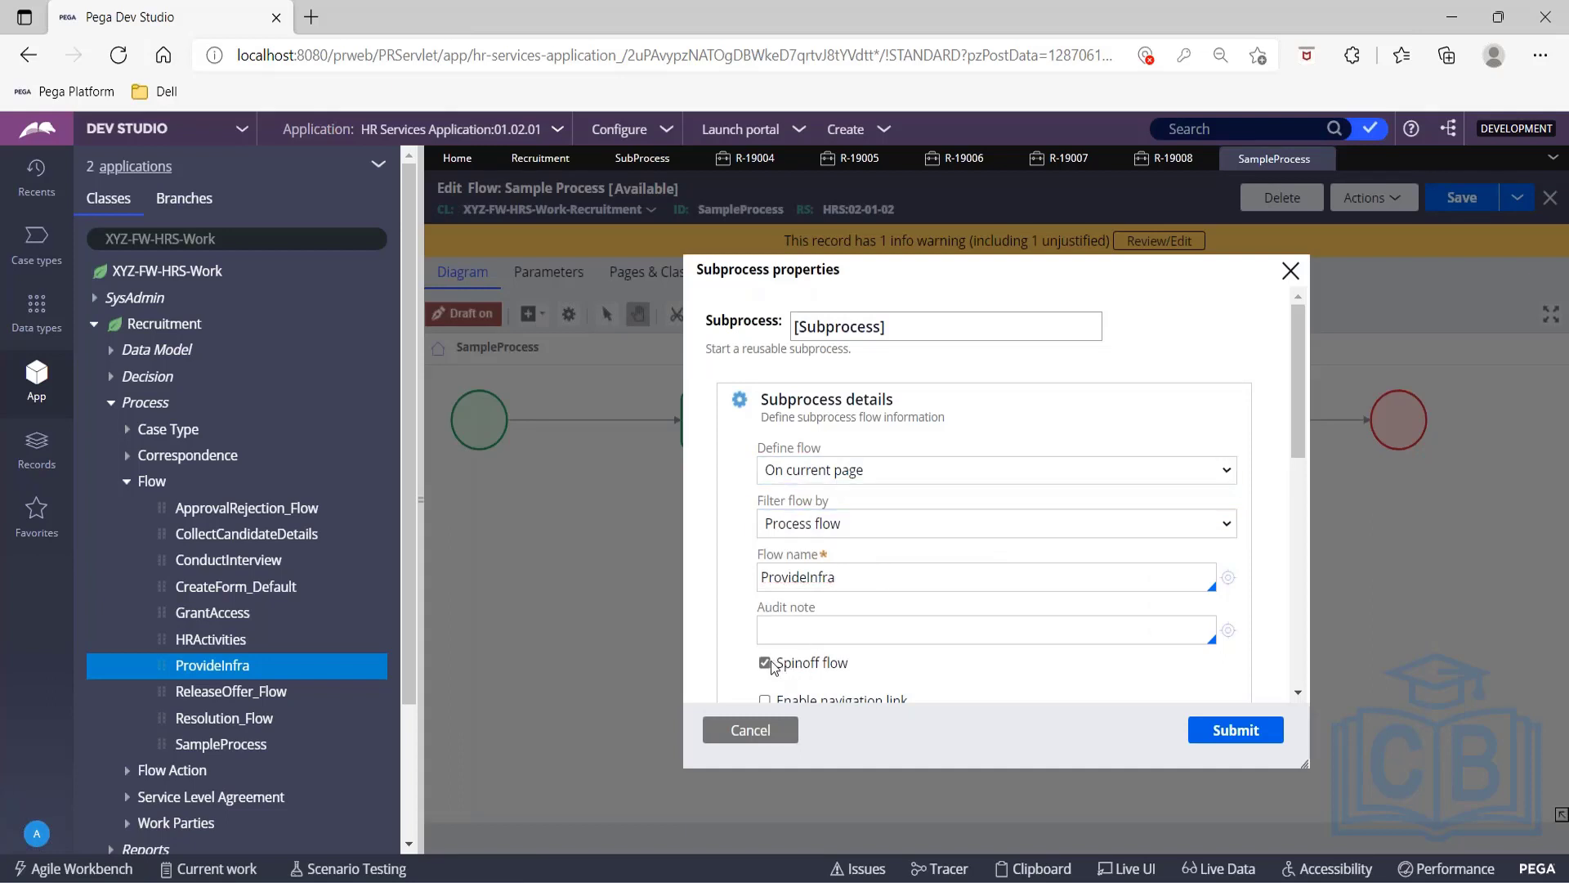
pyautogui.click(855, 578)
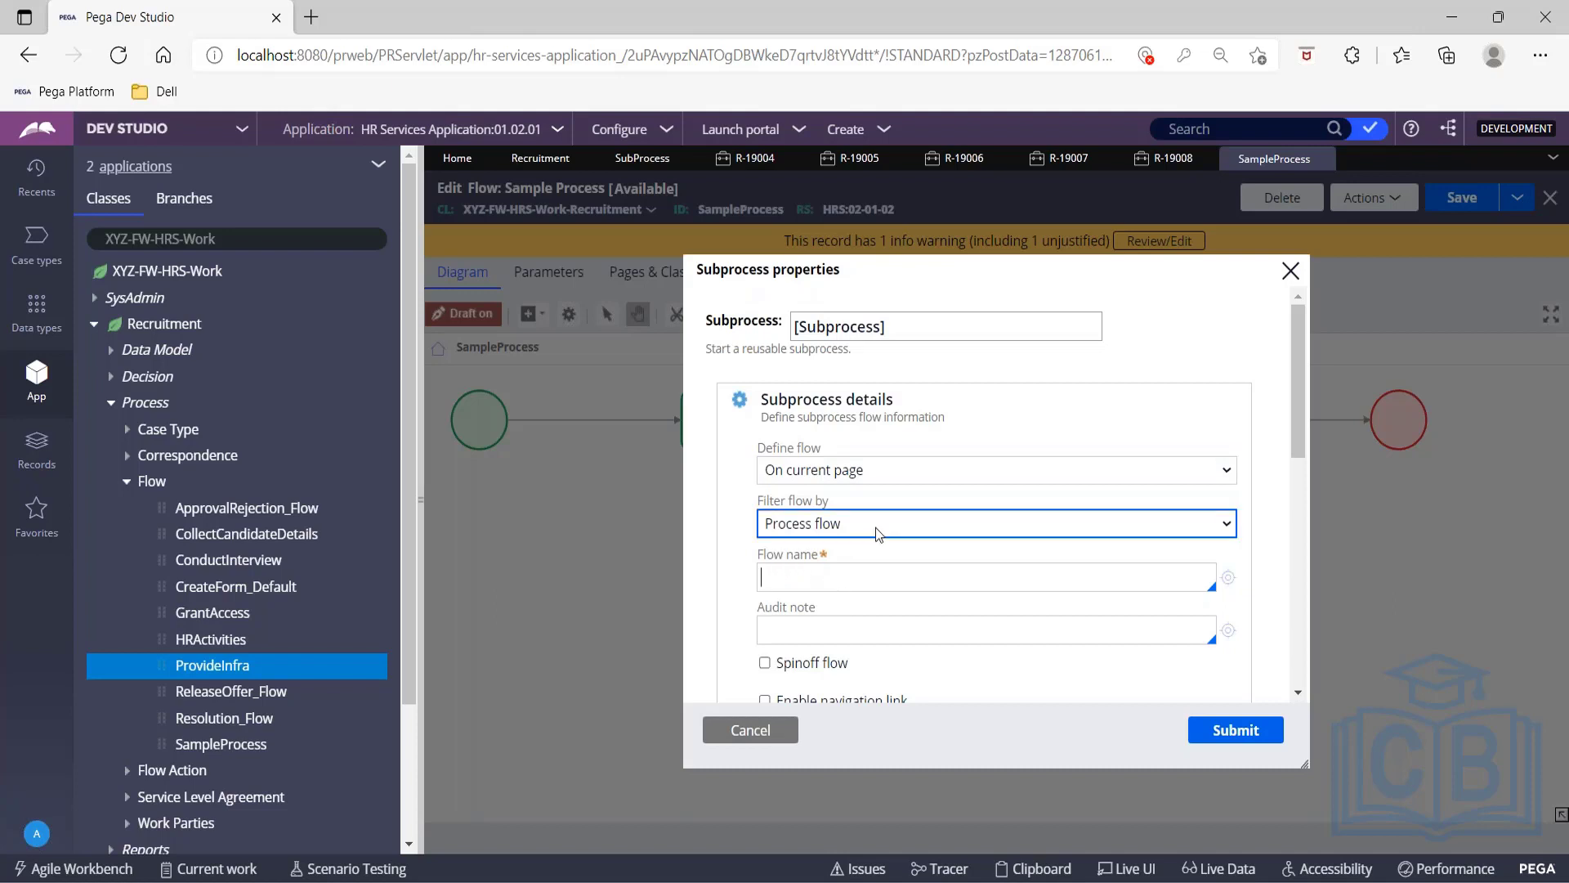
pyautogui.click(875, 527)
pyautogui.click(875, 527)
pyautogui.click(872, 577)
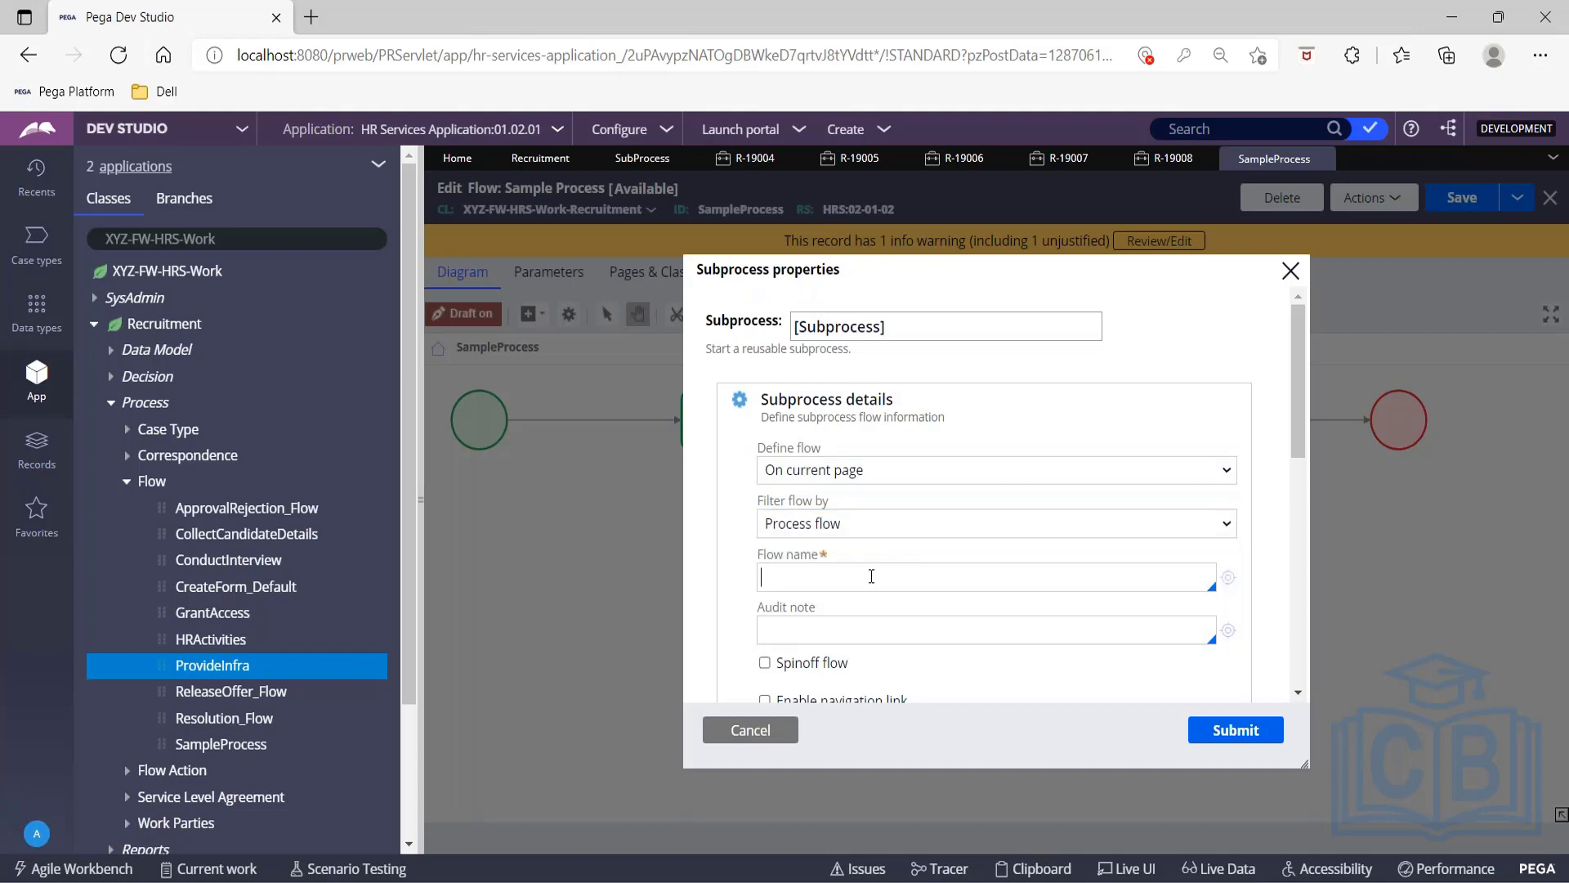
pyautogui.press('Down')
pyautogui.press('Down')
pyautogui.press('Down')
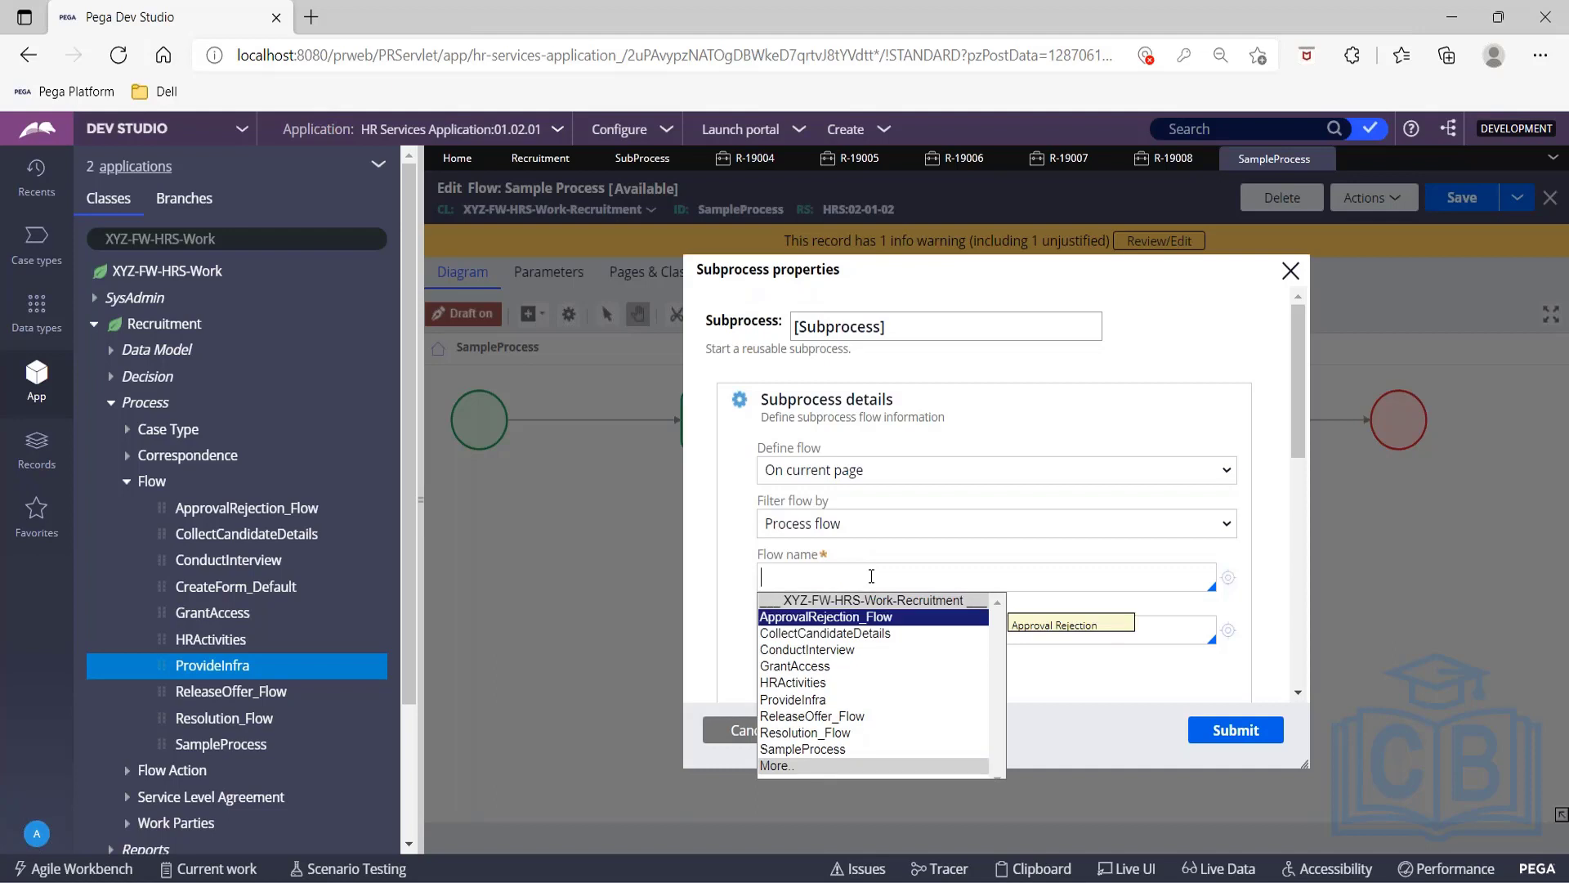
pyautogui.press('Return')
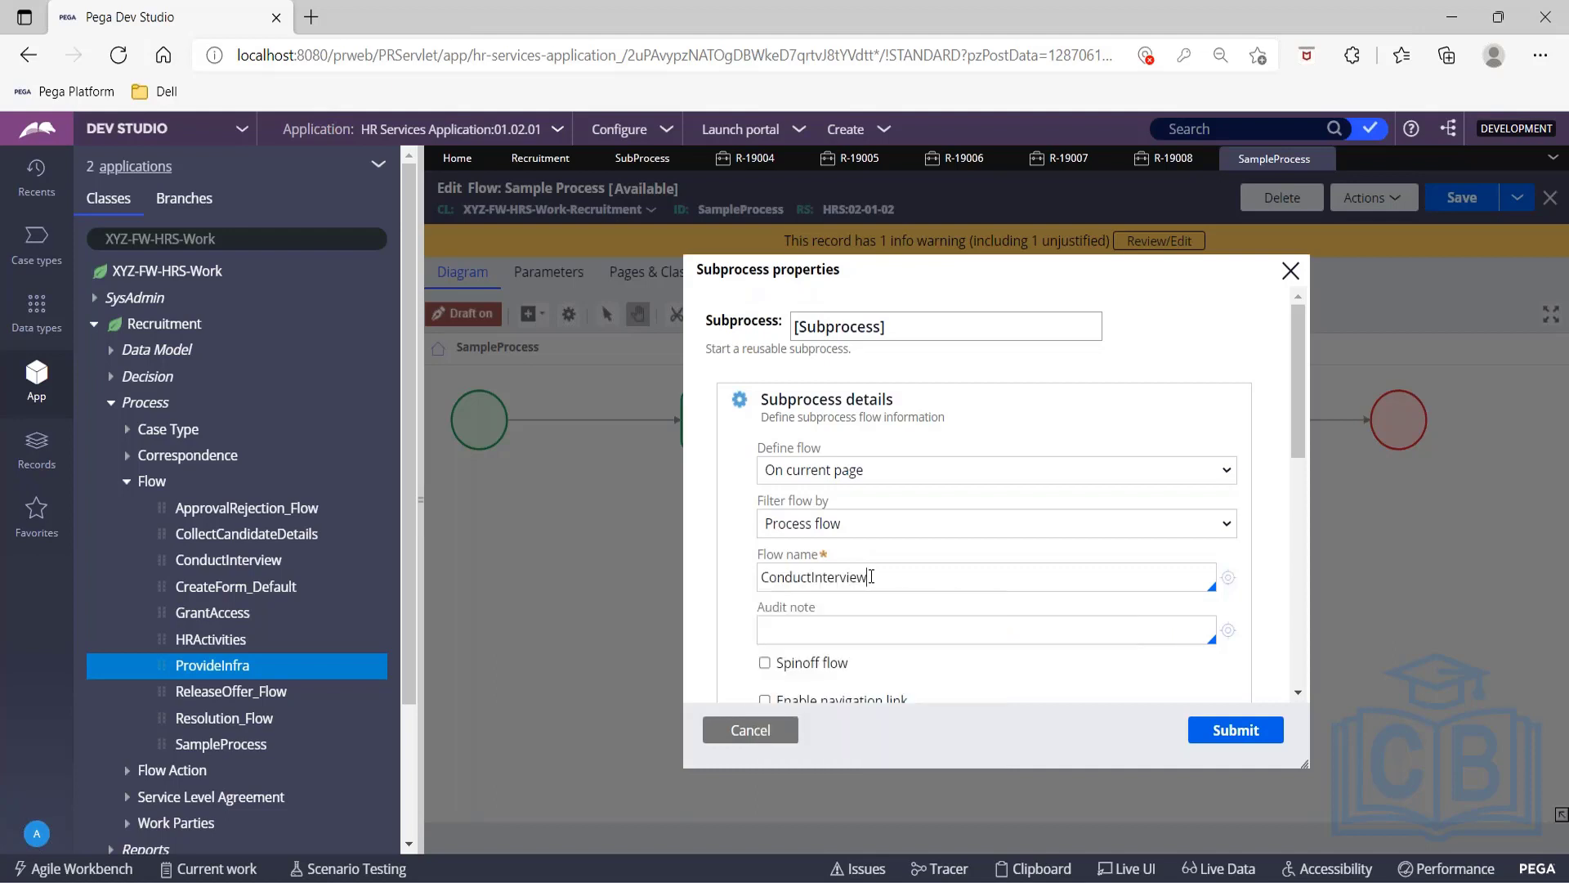
pyautogui.click(1235, 731)
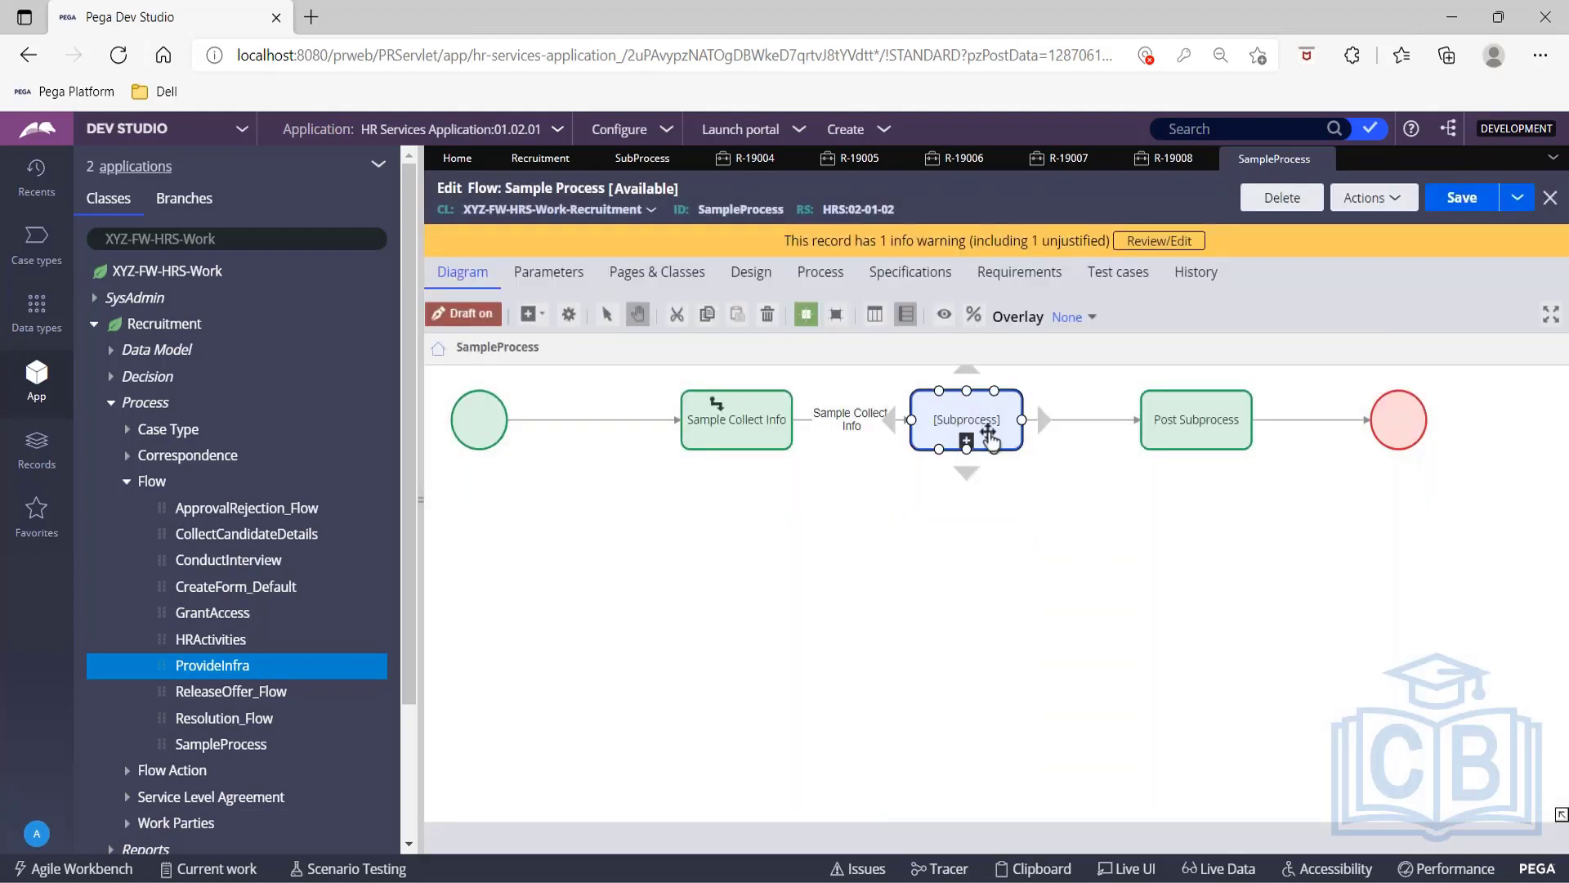
pyautogui.click(966, 441)
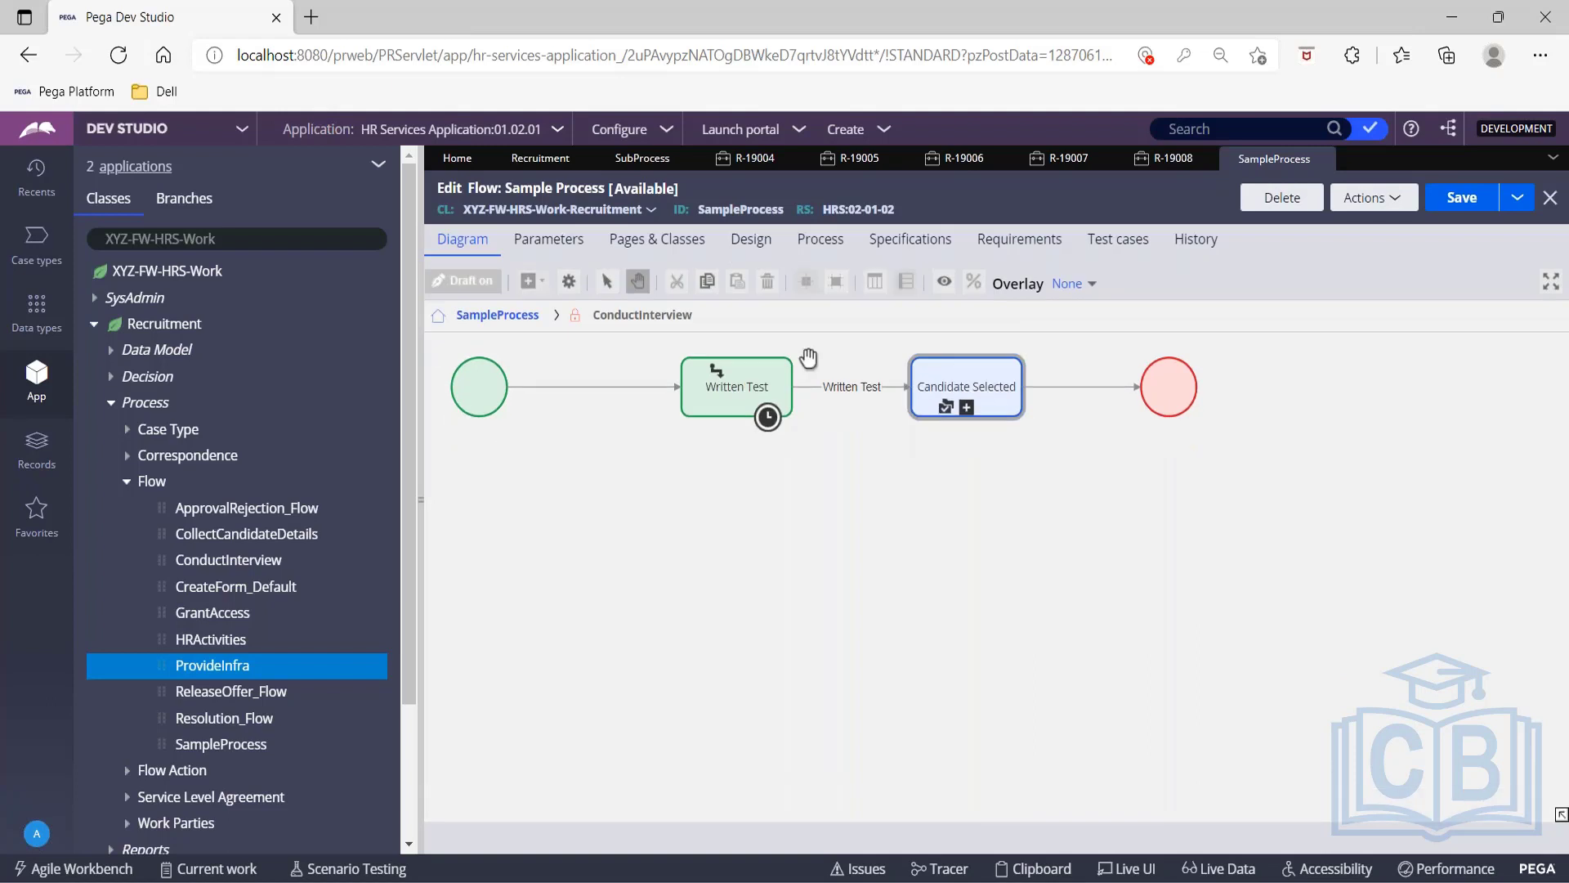
pyautogui.click(495, 314)
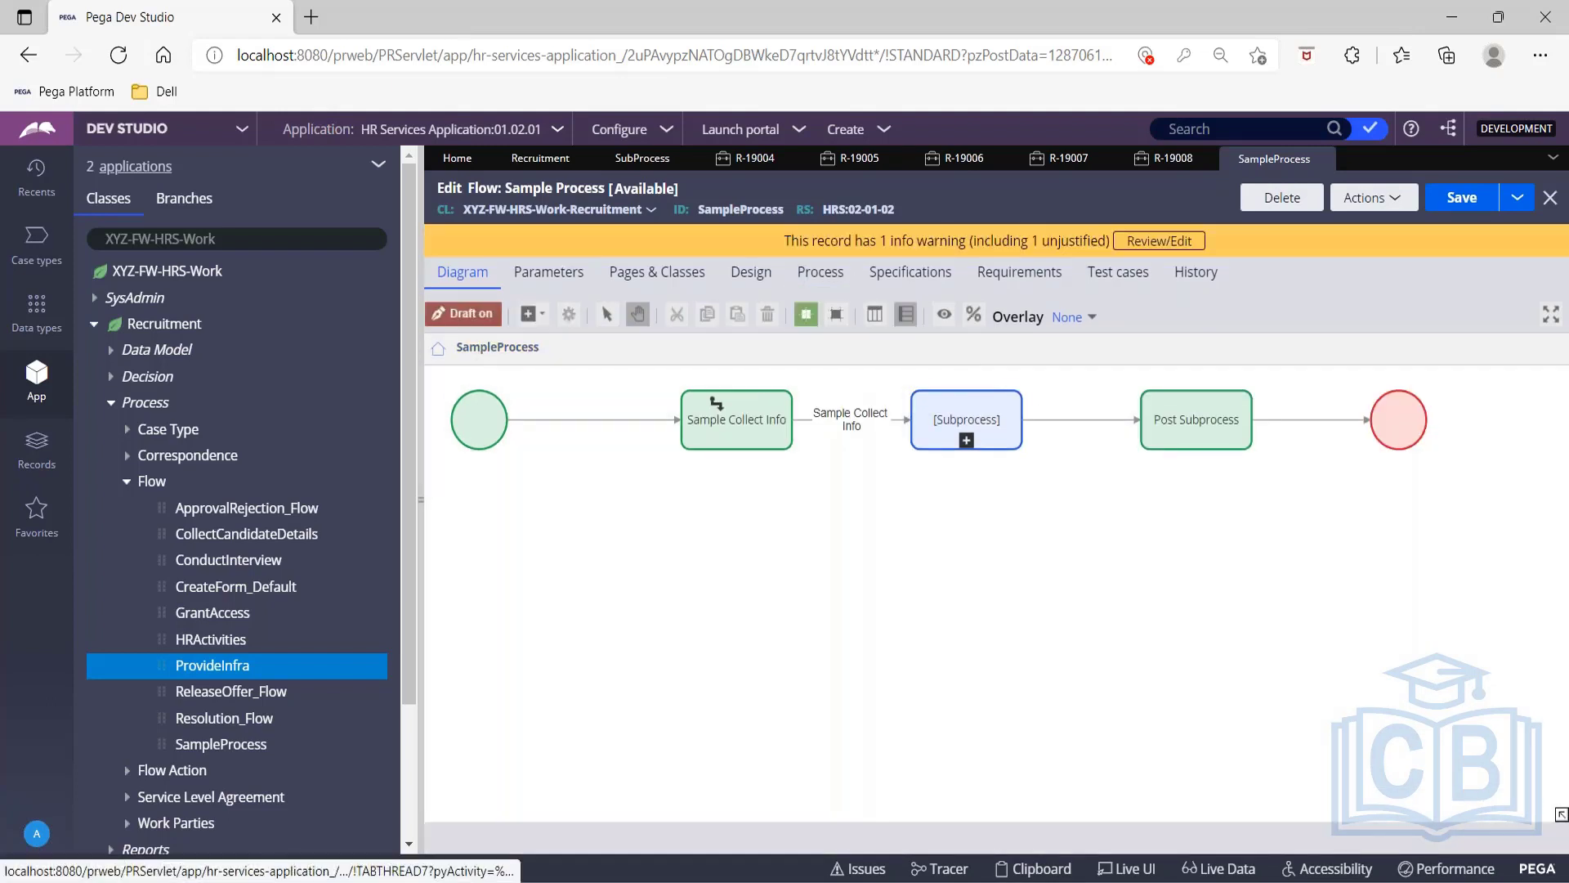
# Set the Subprocess shape's flow back to ProvideInfra with the Spinoff flow option enabled.
pyautogui.doubleClick(983, 433)
pyautogui.click(896, 529)
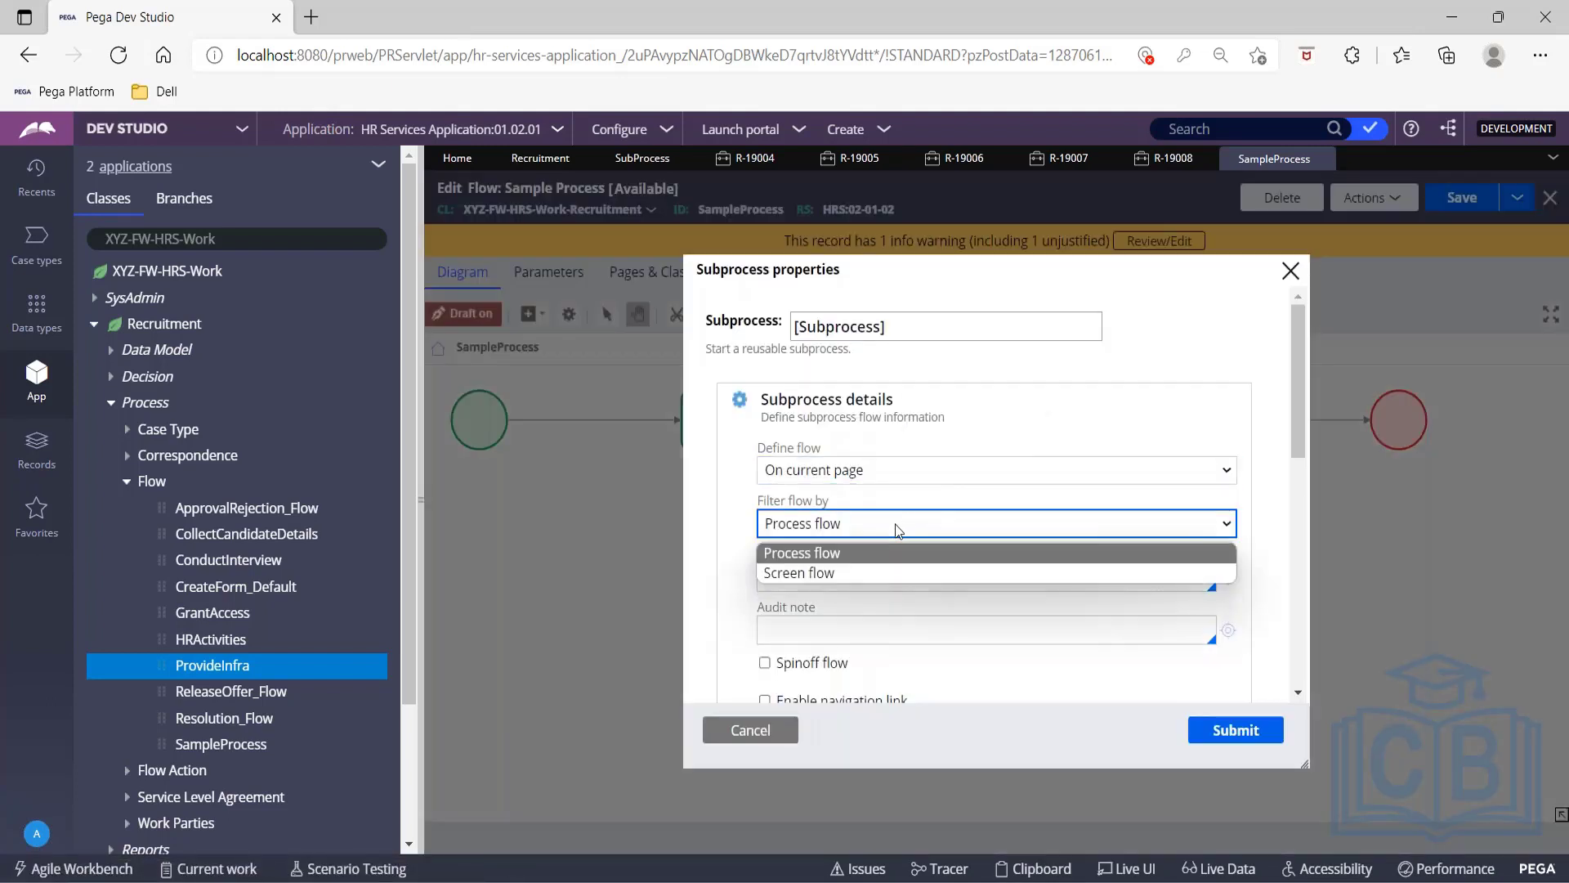
pyautogui.click(895, 549)
pyautogui.click(898, 581)
pyautogui.doubleClick(898, 581)
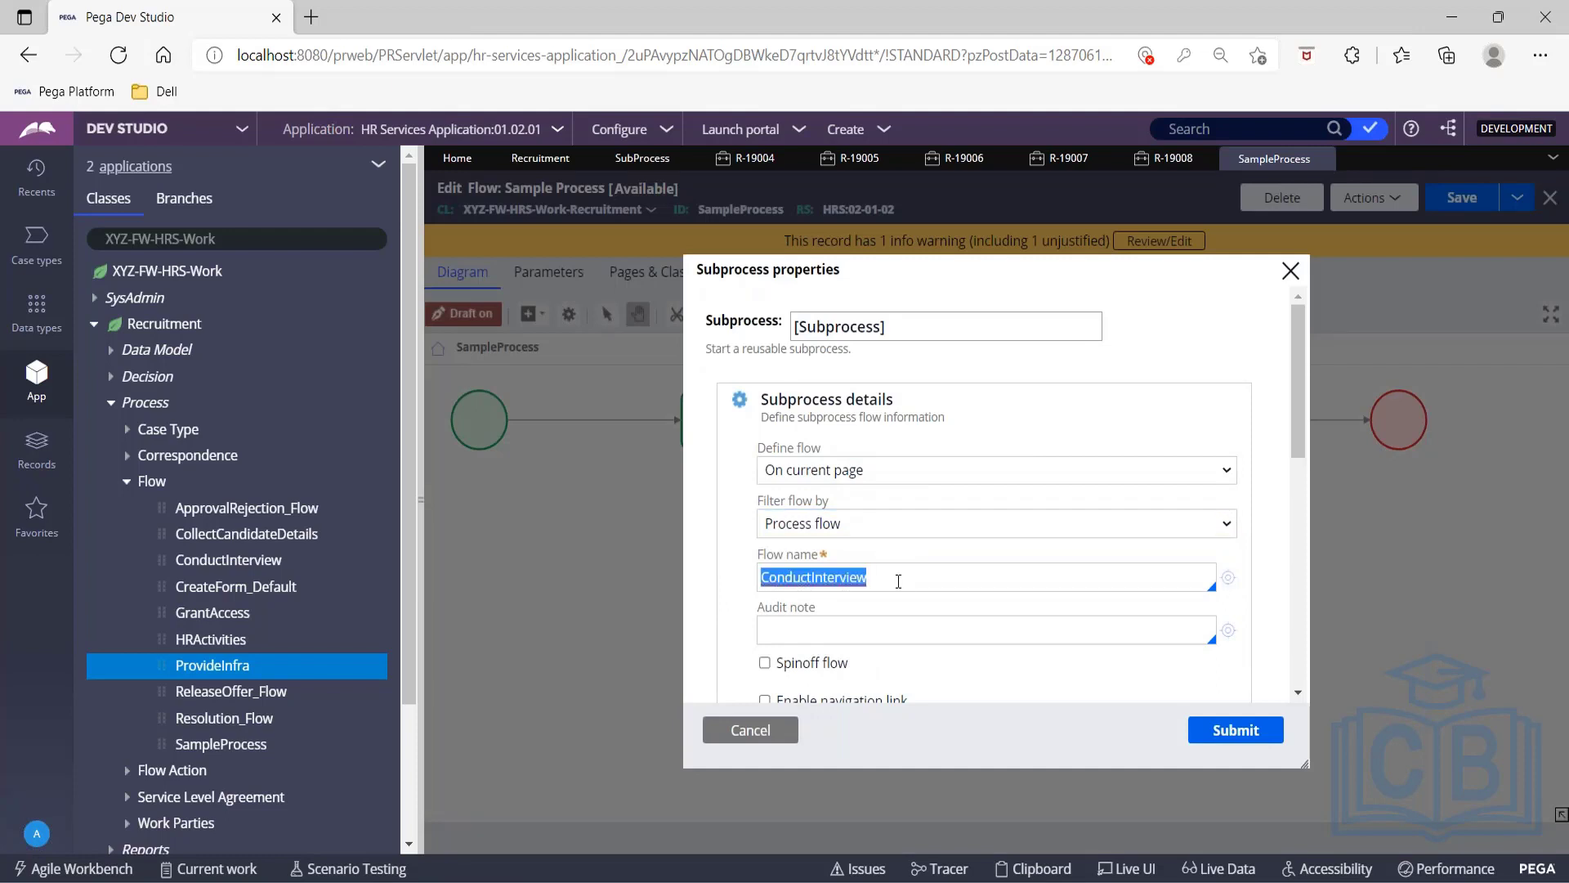
pyautogui.press('BackSpace')
pyautogui.press('Down')
pyautogui.press('Down')
pyautogui.press('Down')
pyautogui.press('Down')
pyautogui.press('Down')
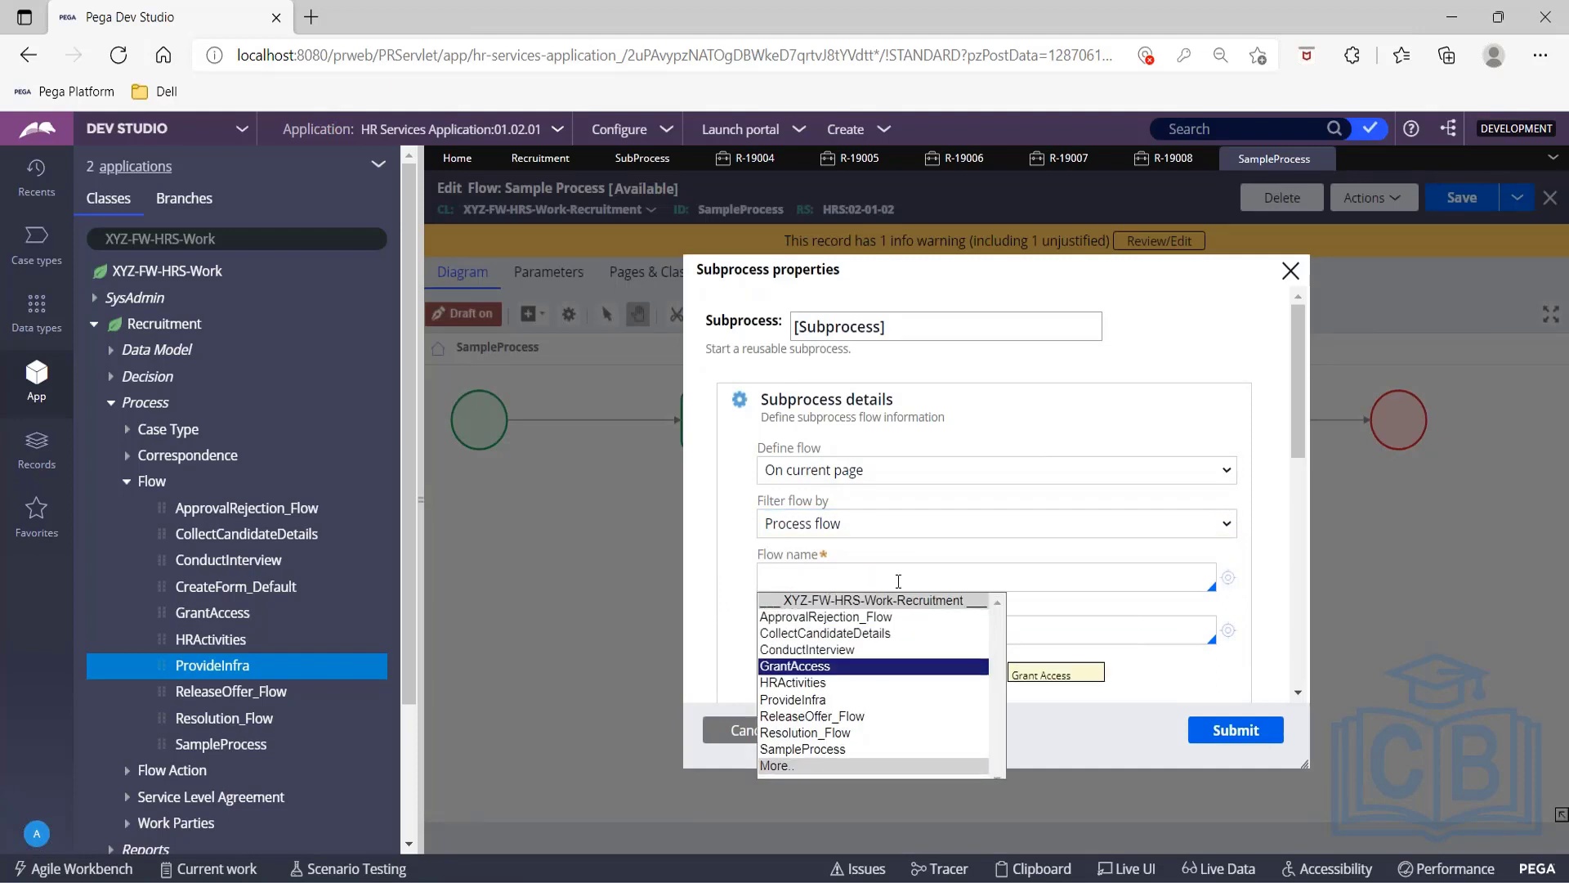
pyautogui.press('Return')
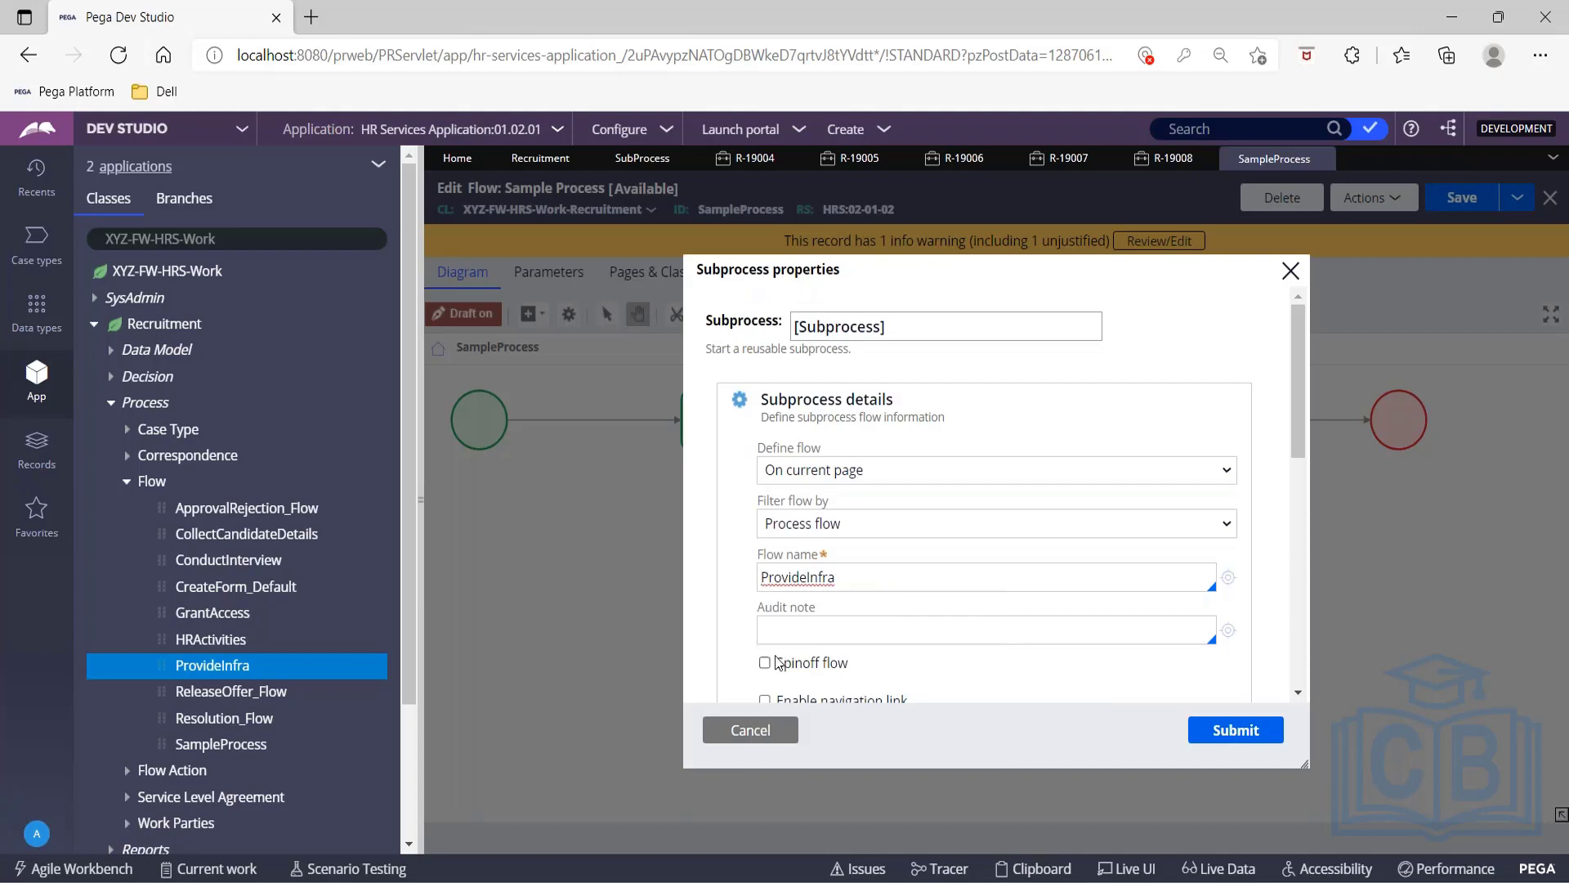
pyautogui.click(1234, 730)
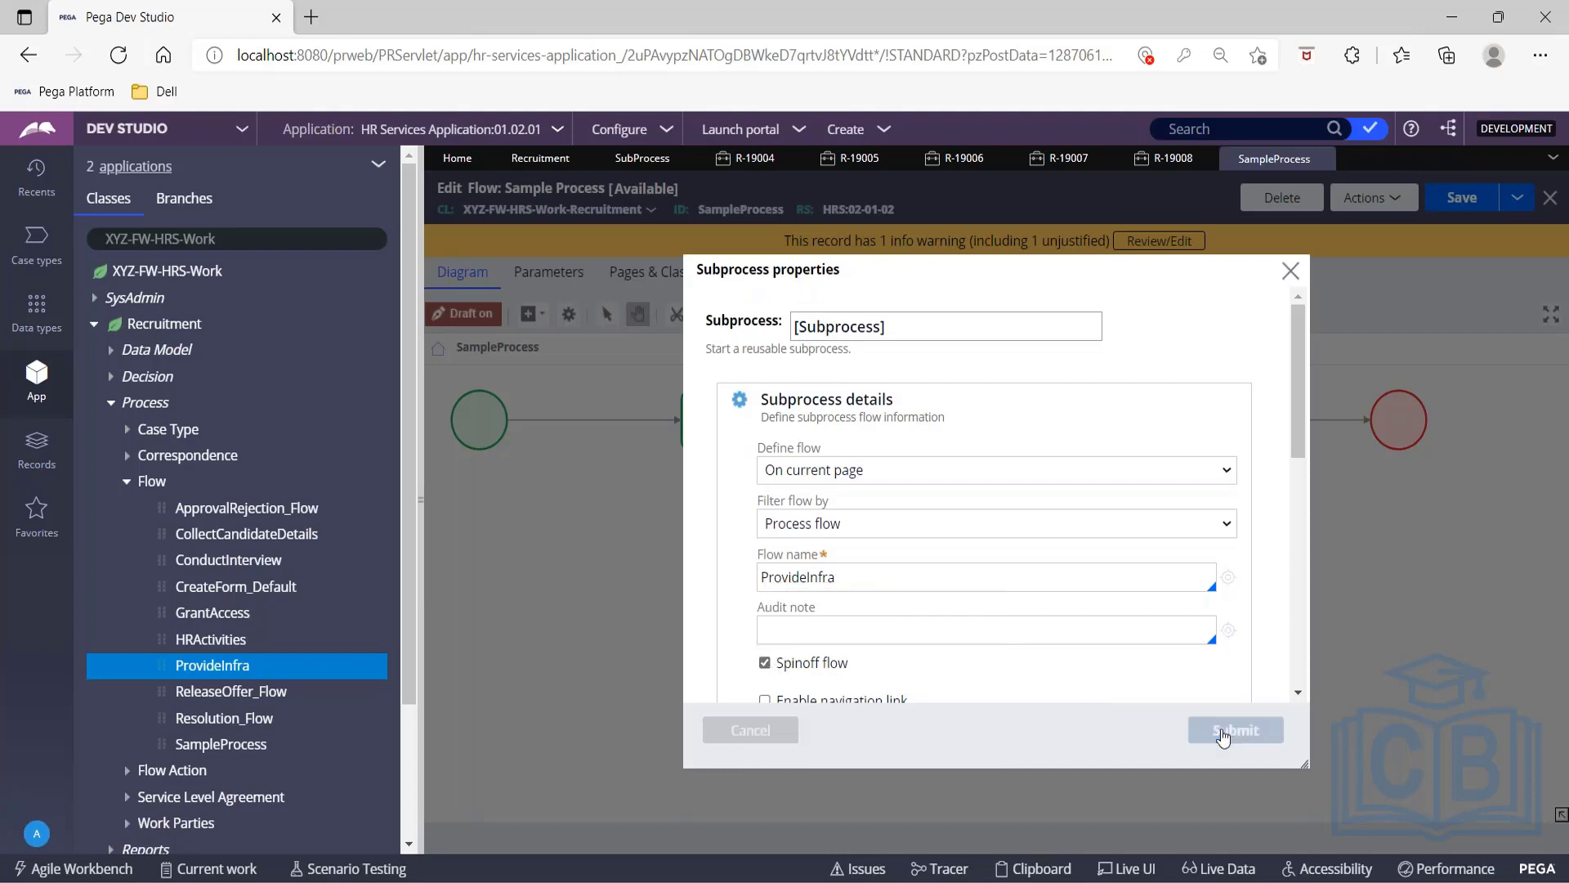
# Inspect the ProvideInfra flow inside the Subprocess shape and save the Sample Process rule from its parent diagram.
pyautogui.click(962, 442)
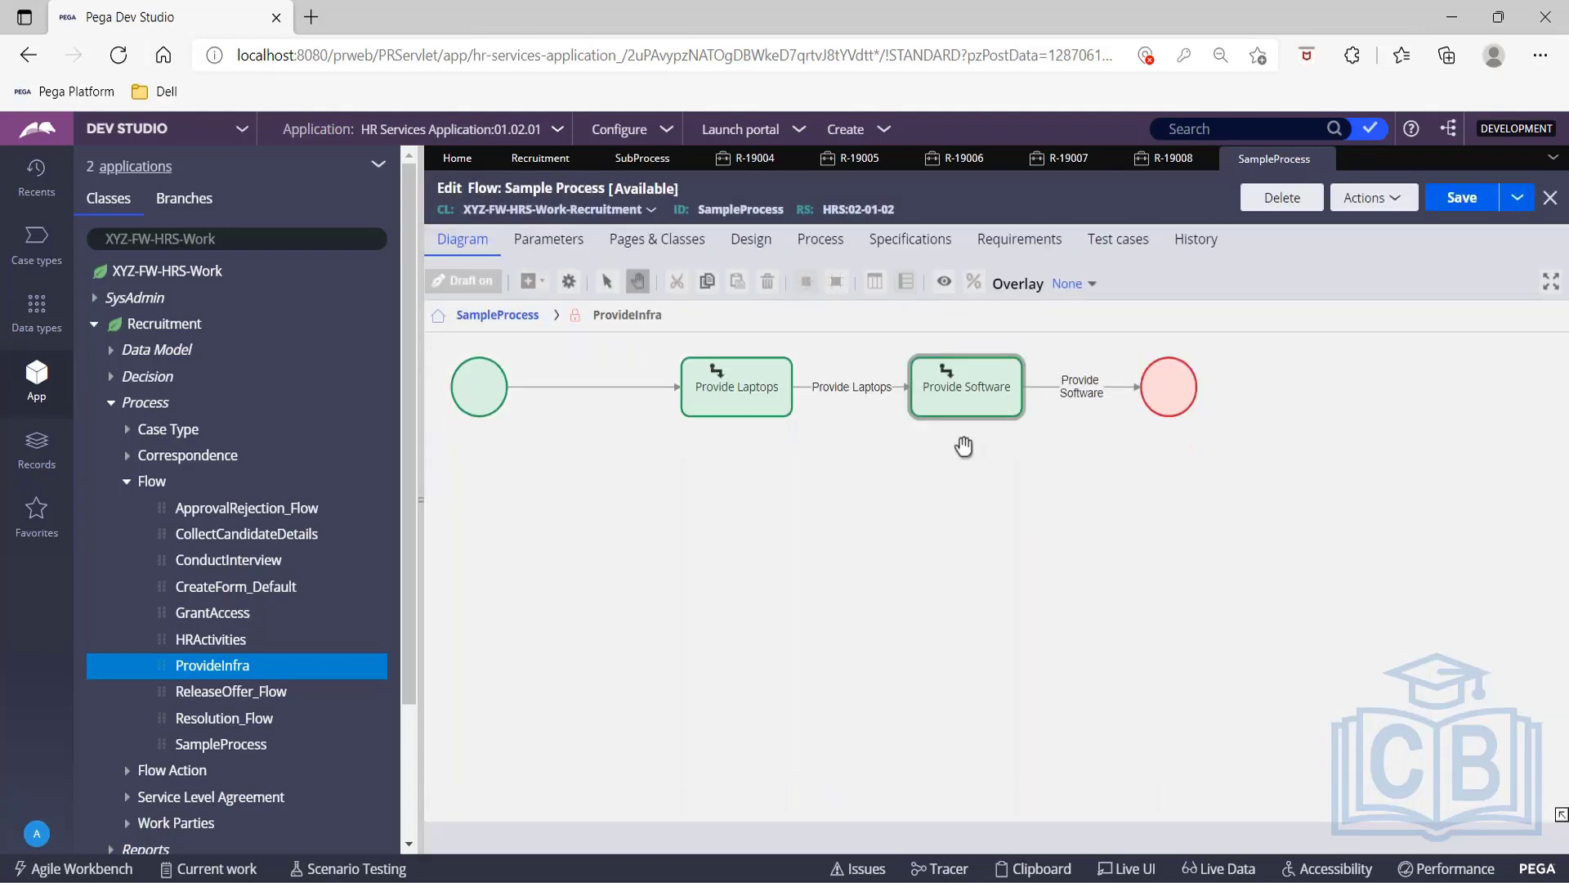
pyautogui.click(507, 315)
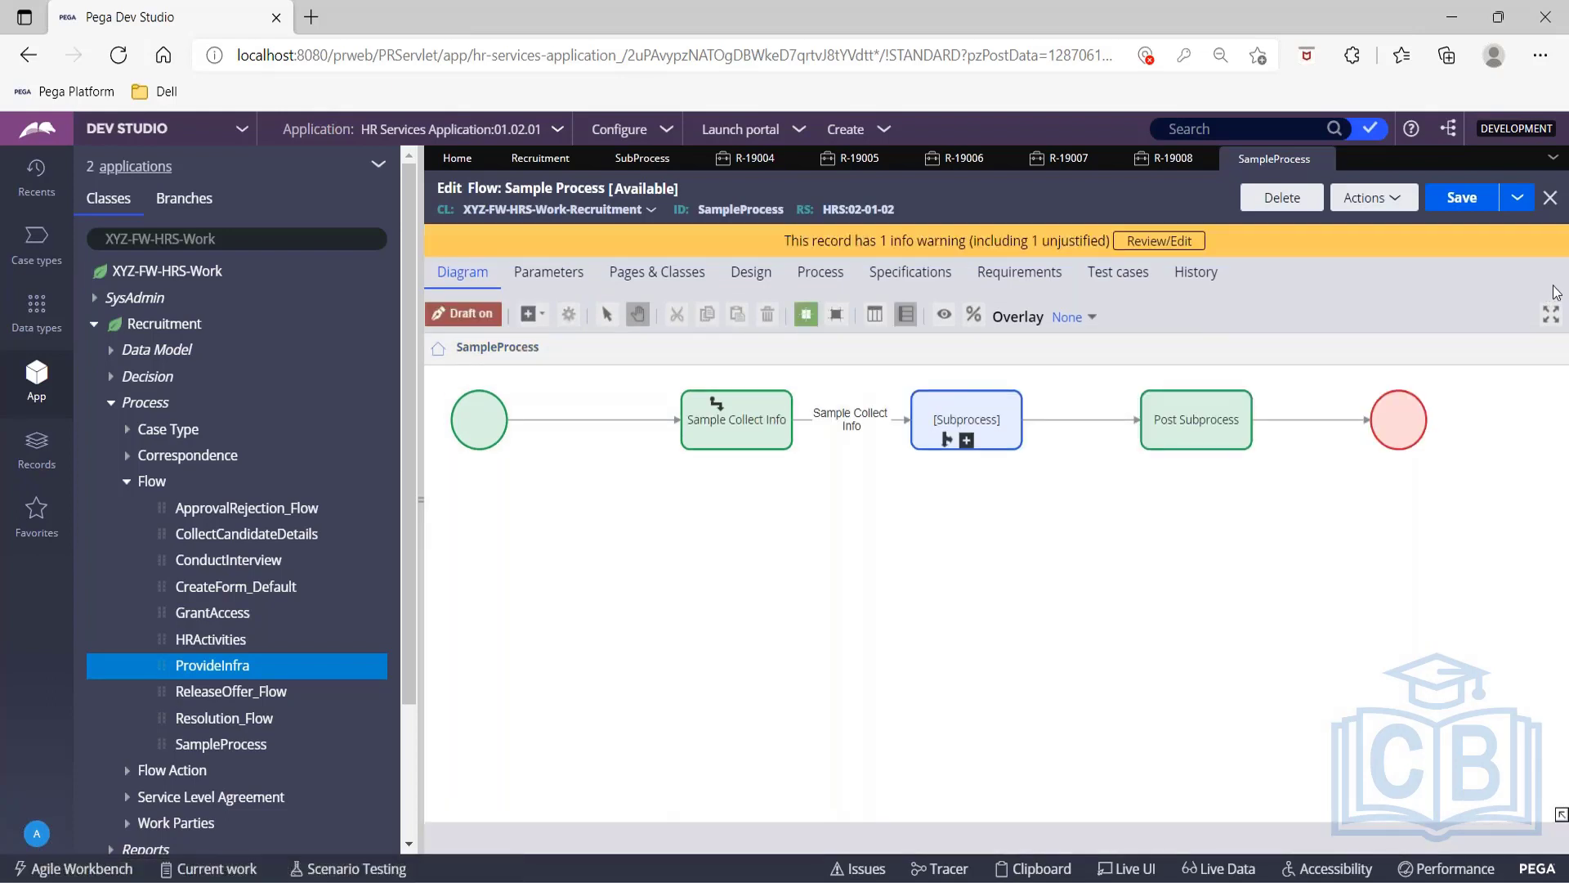
pyautogui.click(1436, 211)
# Refresh the Recruitment case type, then save and run it to start a new case.
pyautogui.click(540, 161)
pyautogui.click(707, 372)
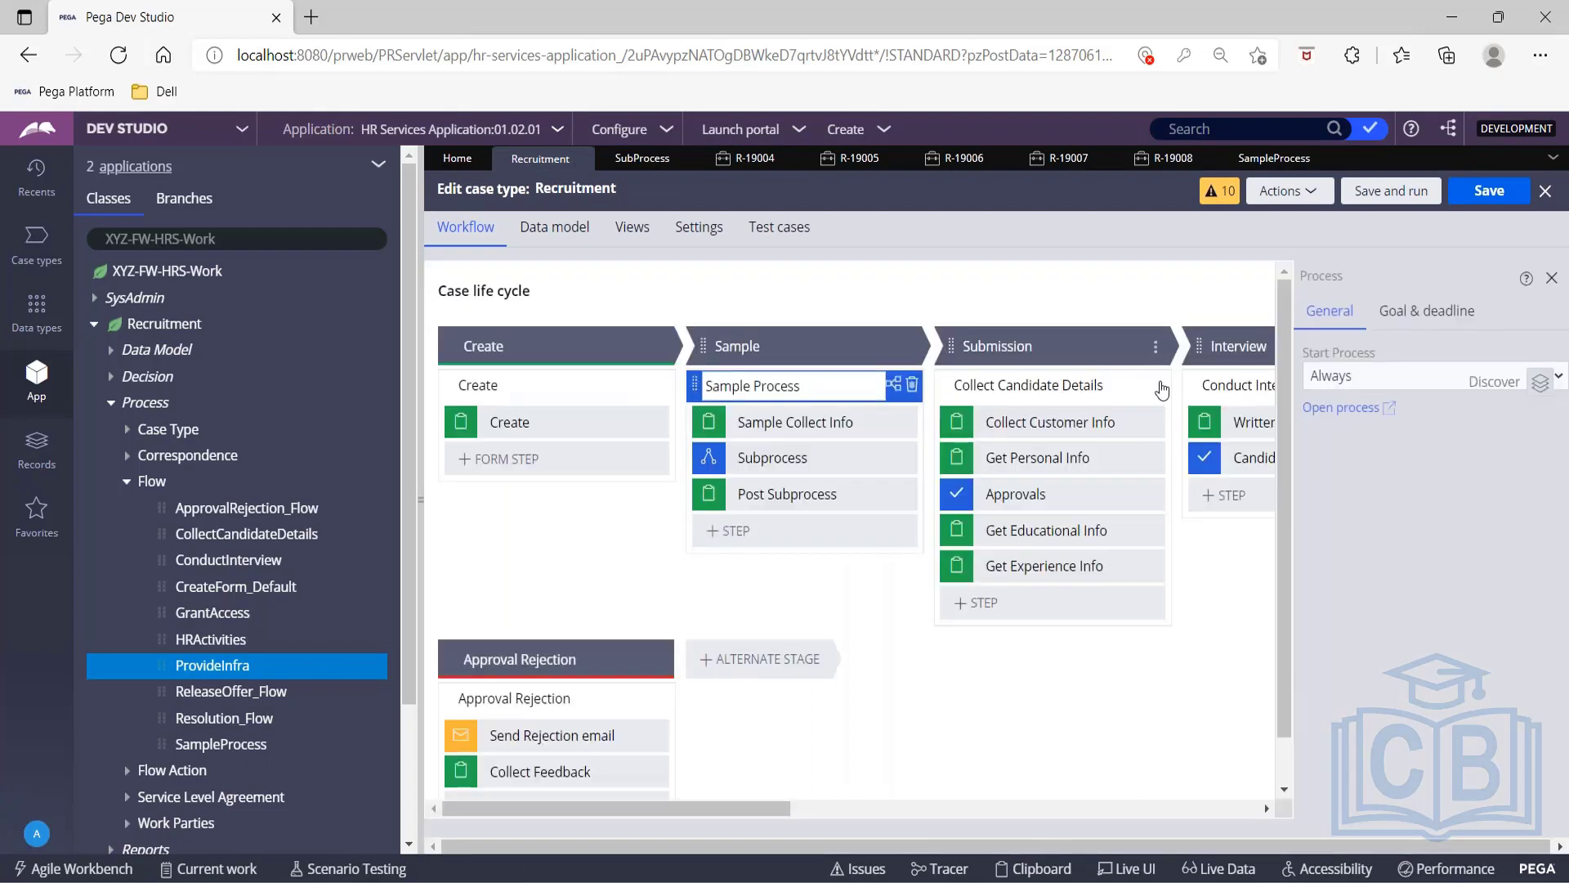
pyautogui.click(1397, 194)
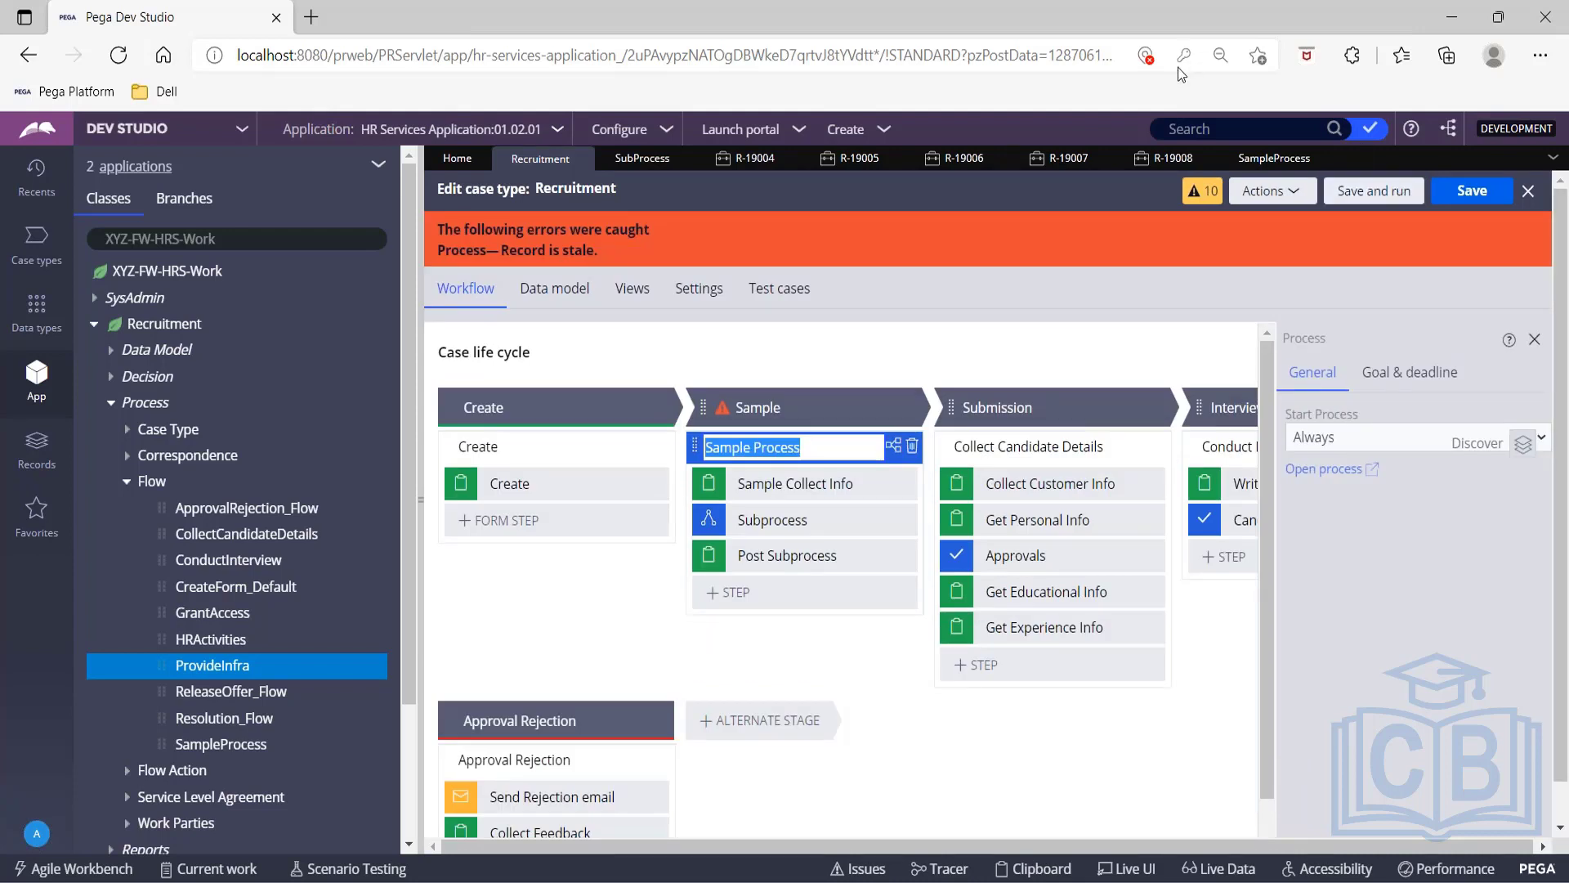
pyautogui.click(1267, 193)
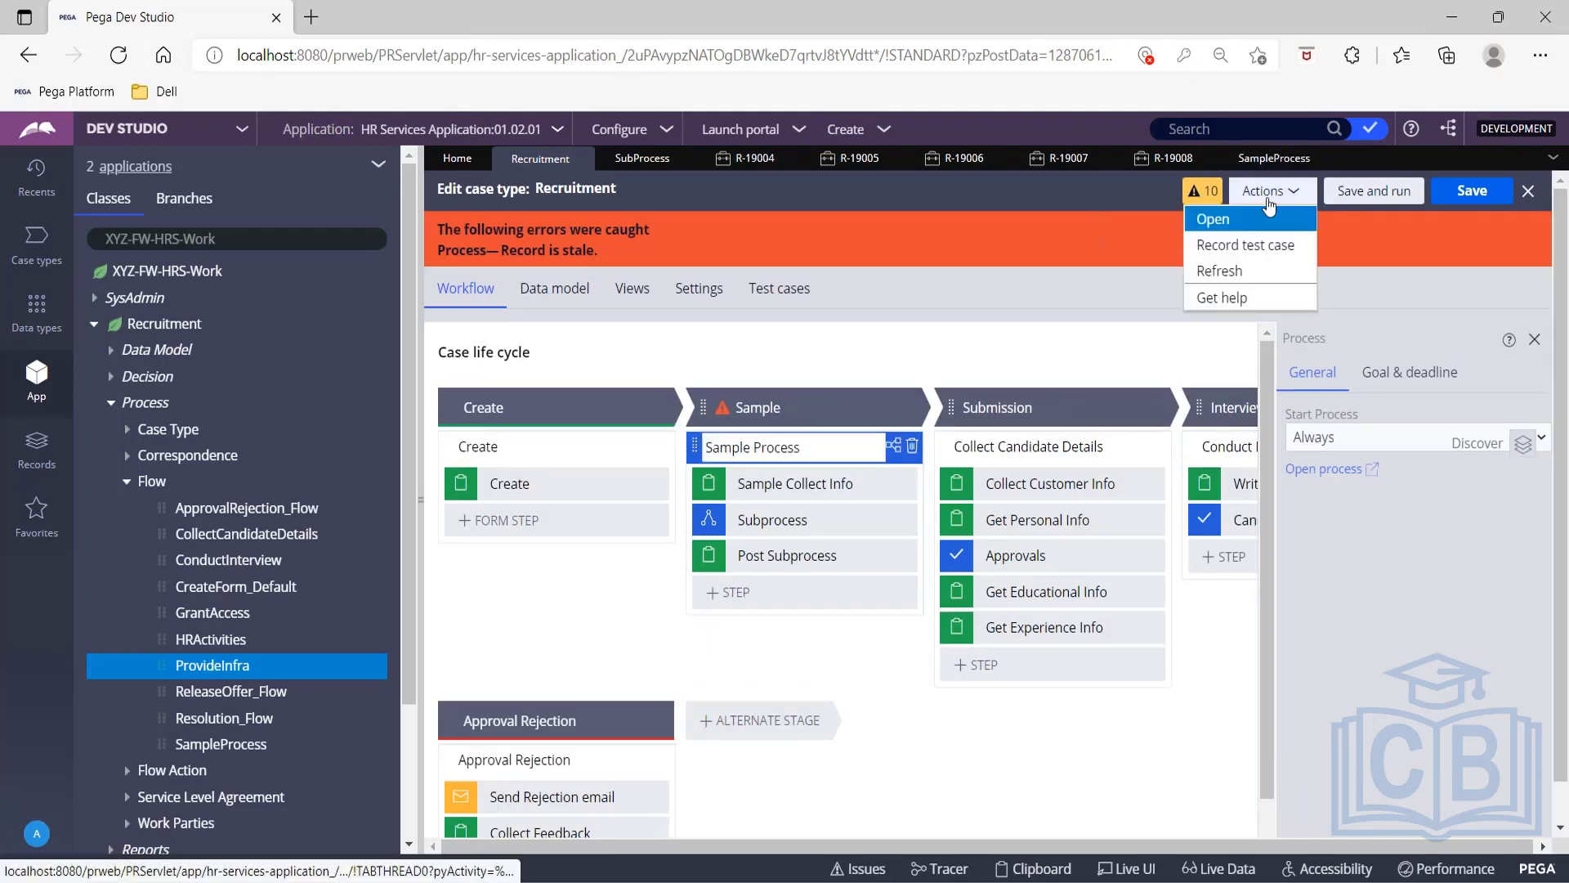
pyautogui.click(1247, 273)
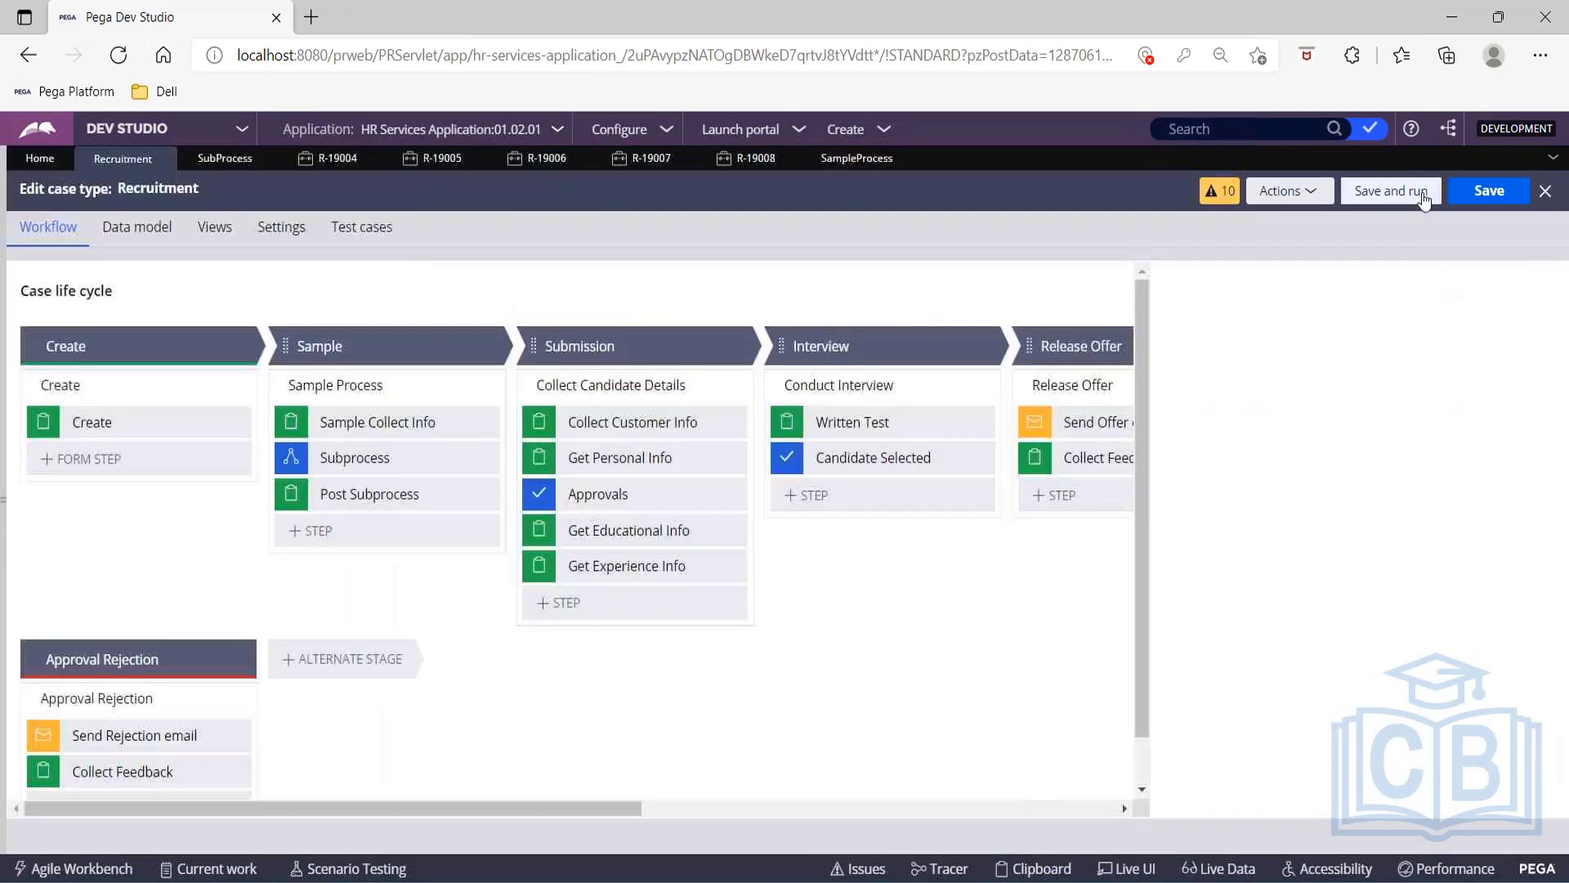
pyautogui.click(1396, 193)
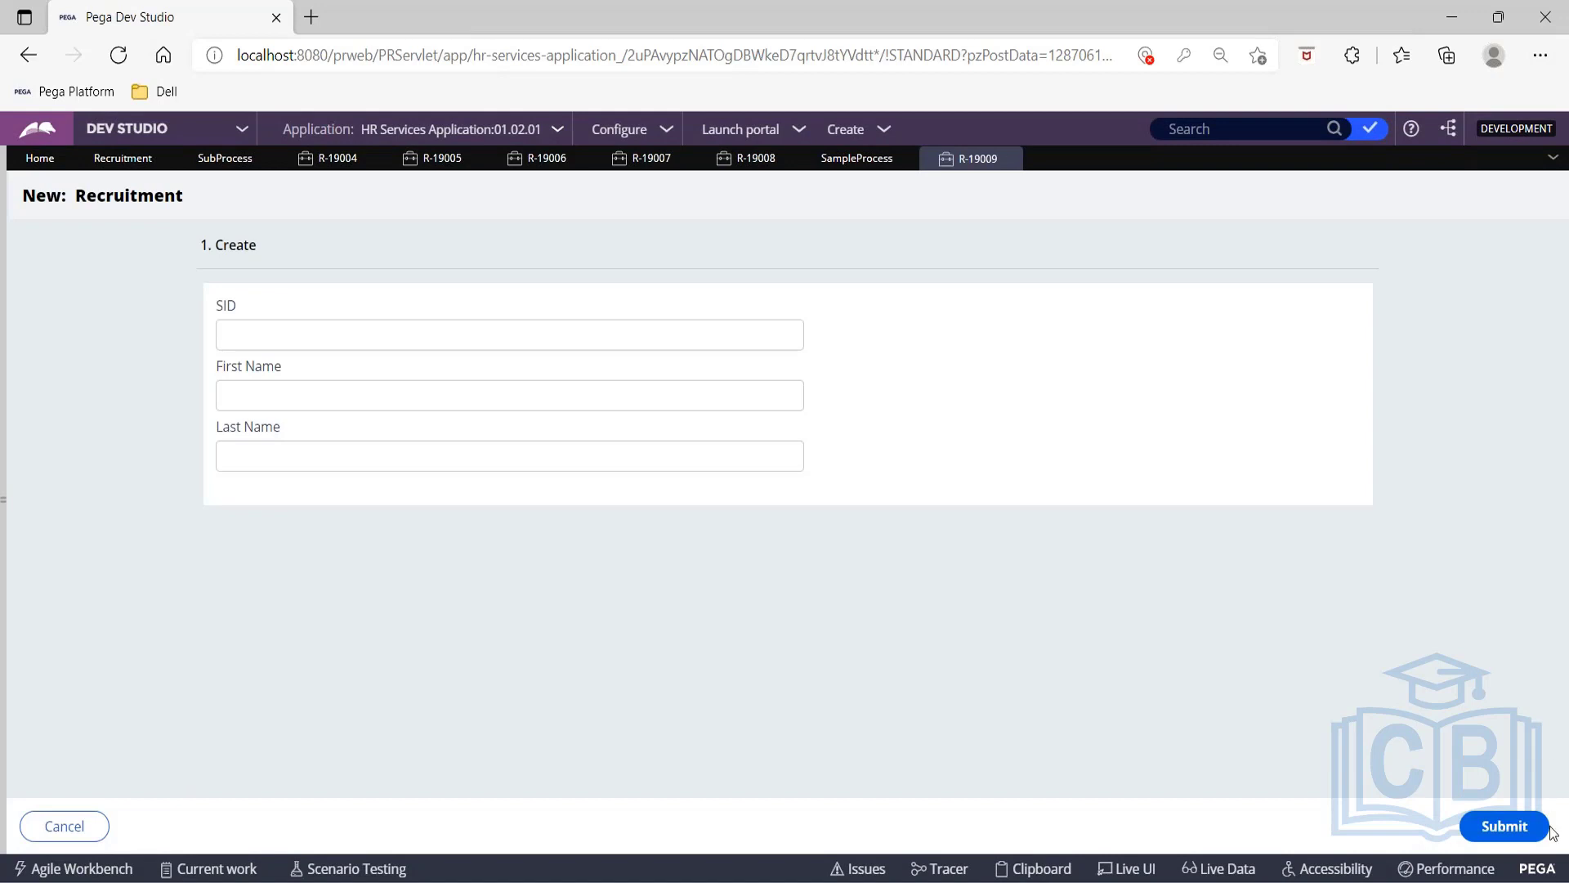
# Submit the empty Create form and advance the case through the Sample, Submission, Interview and Release Offer stages.
pyautogui.click(1501, 827)
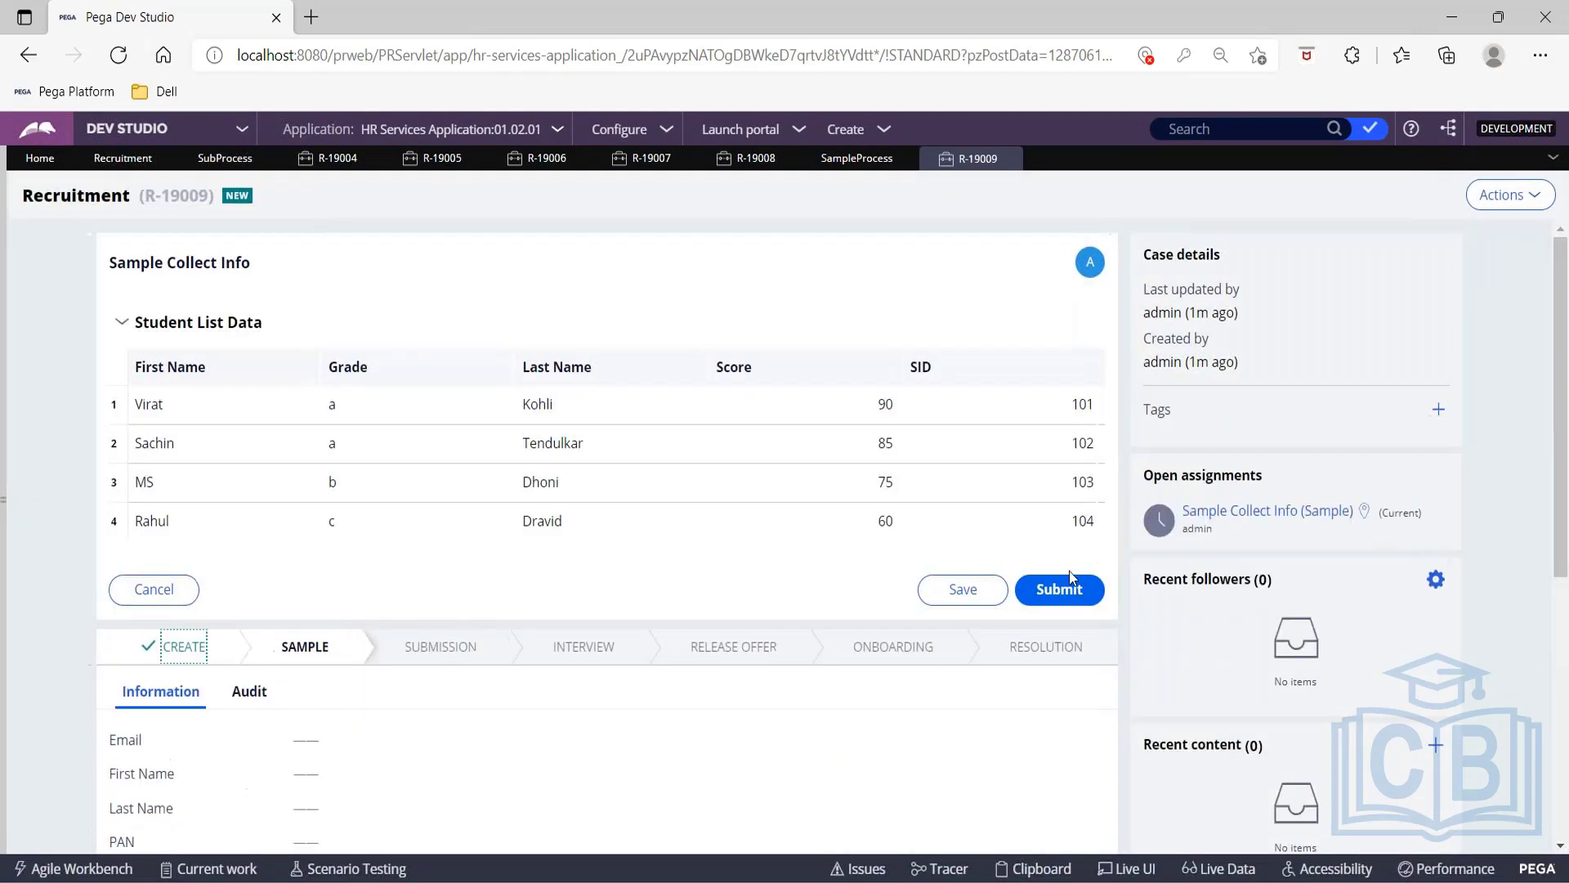
pyautogui.click(1068, 590)
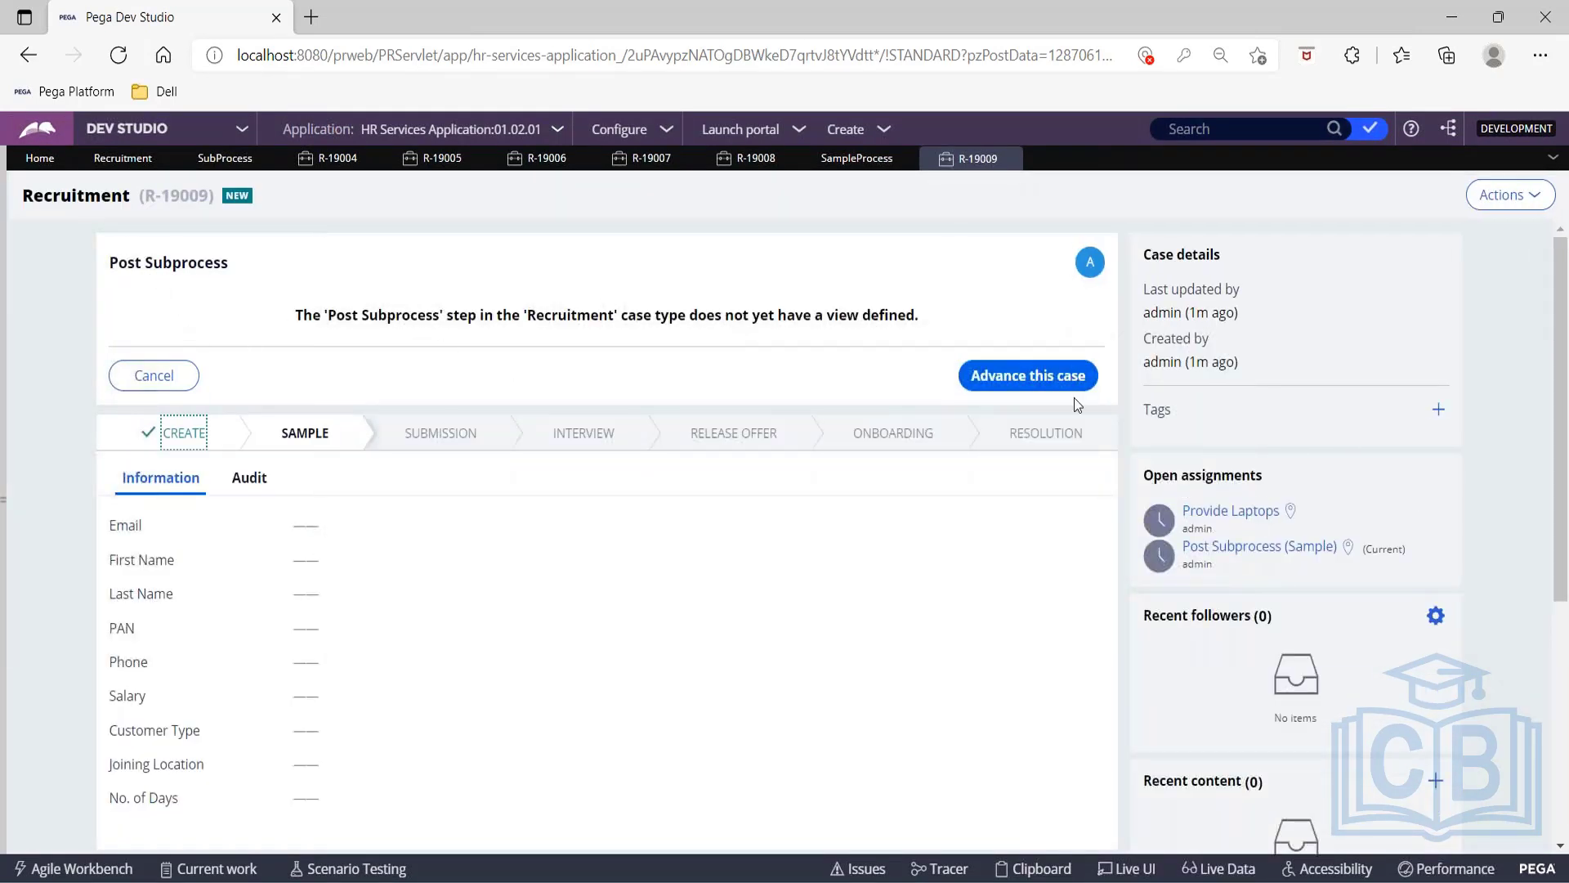
pyautogui.click(1054, 381)
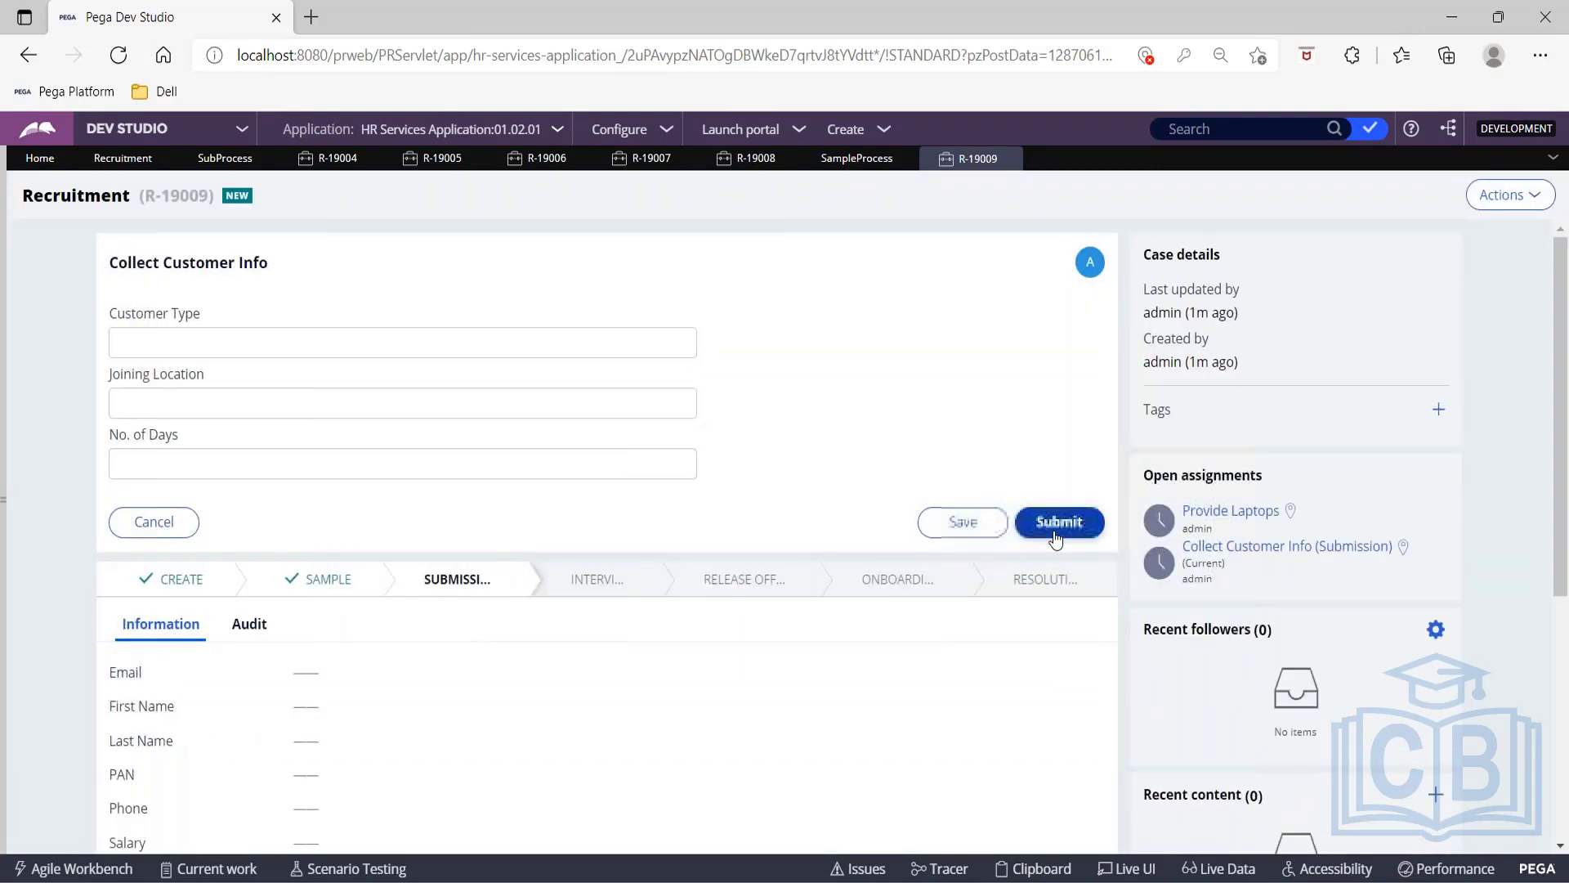
pyautogui.click(1055, 535)
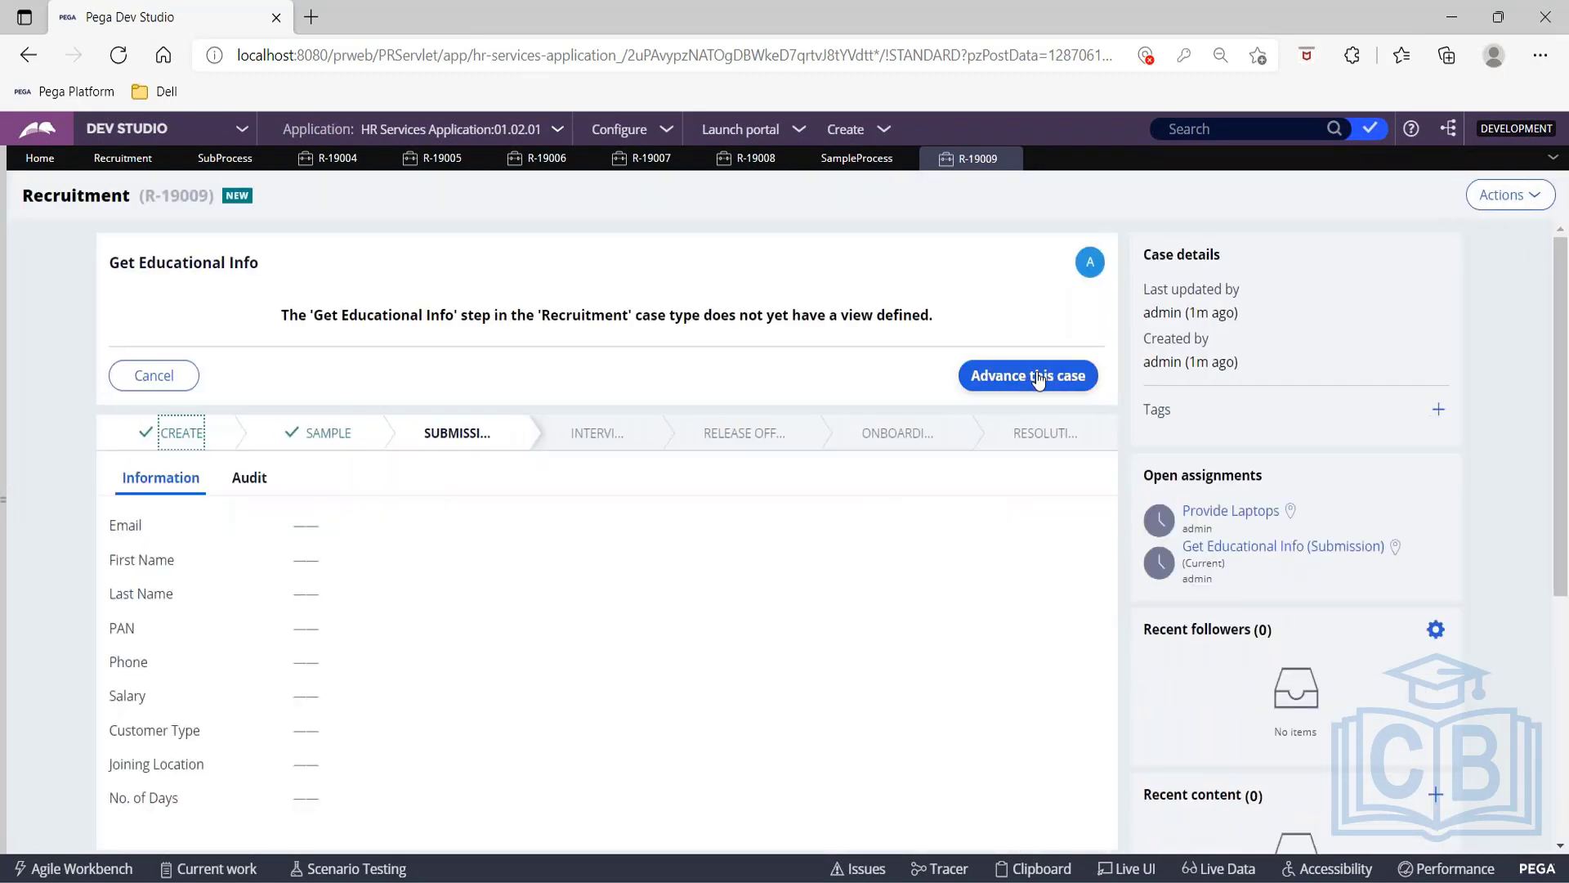
pyautogui.click(1035, 375)
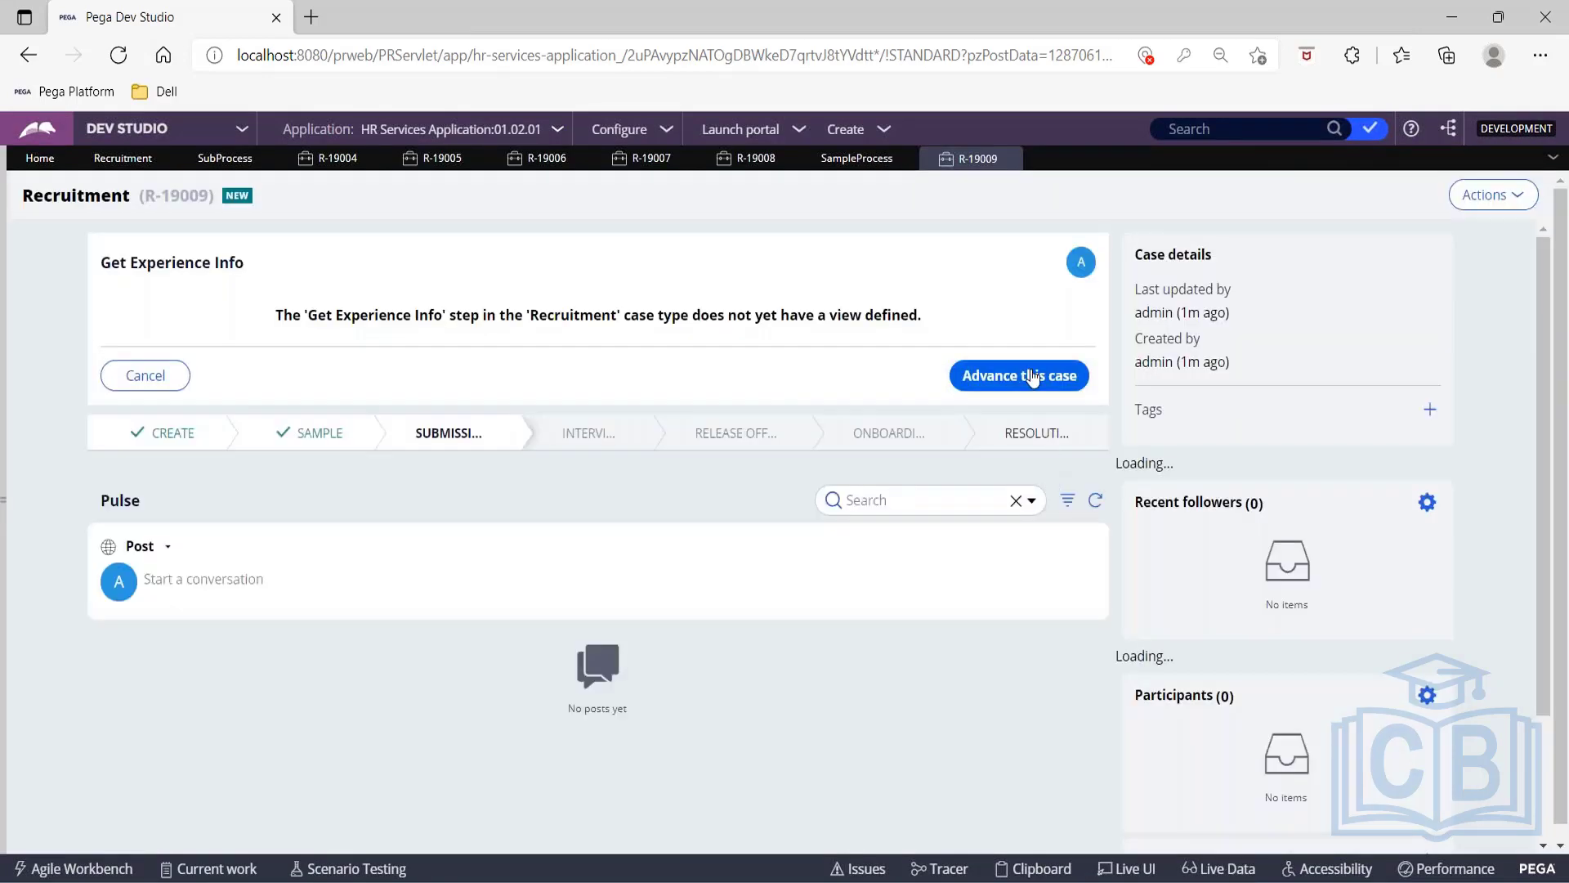
pyautogui.click(1035, 376)
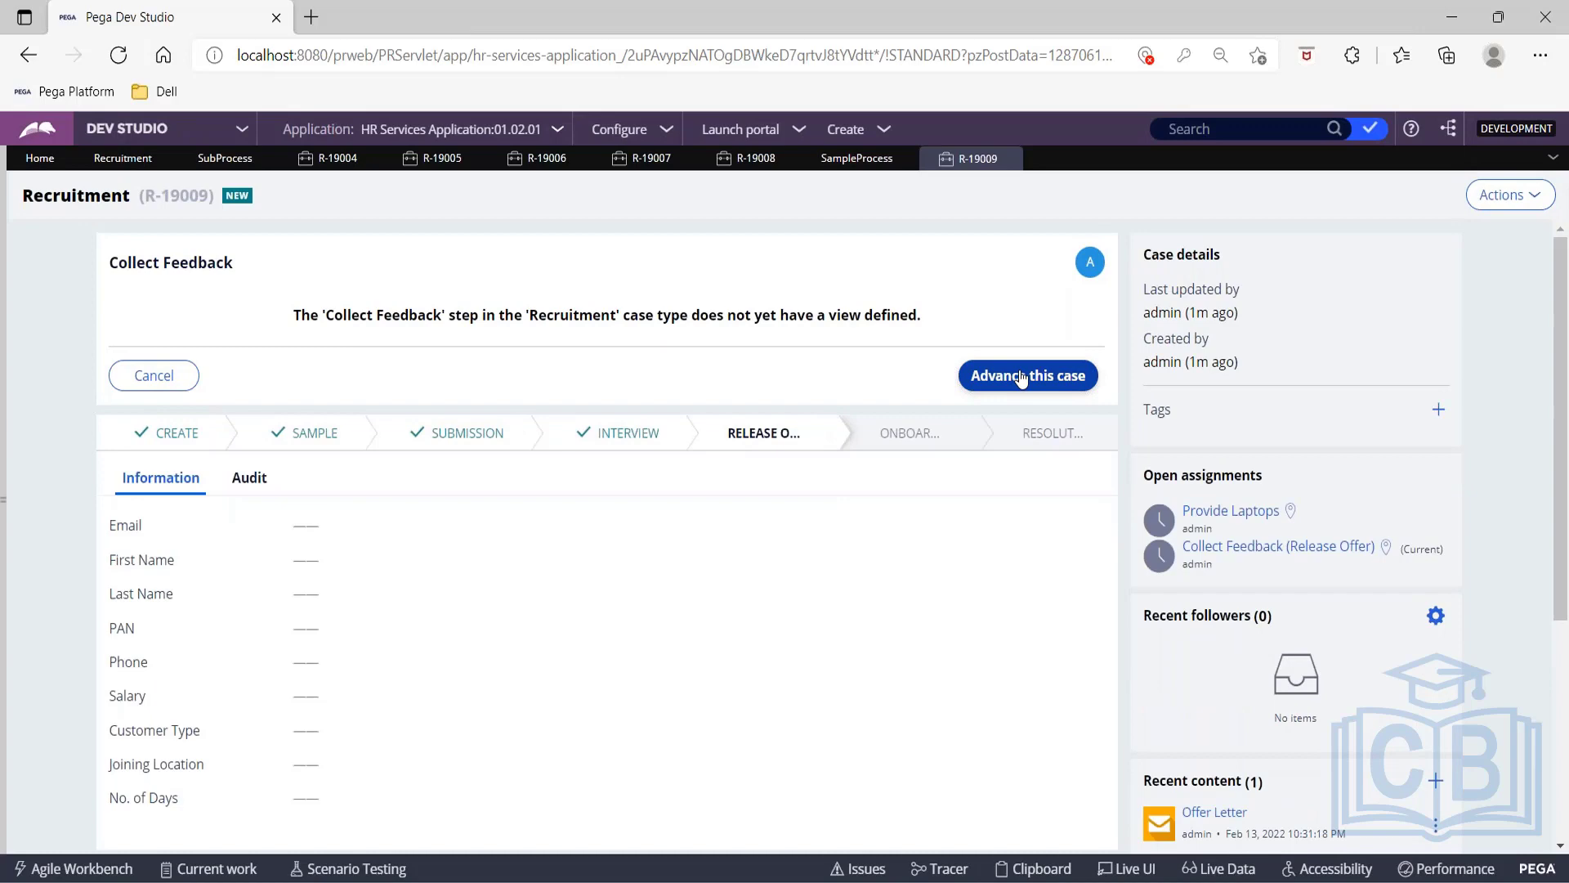
pyautogui.click(1022, 377)
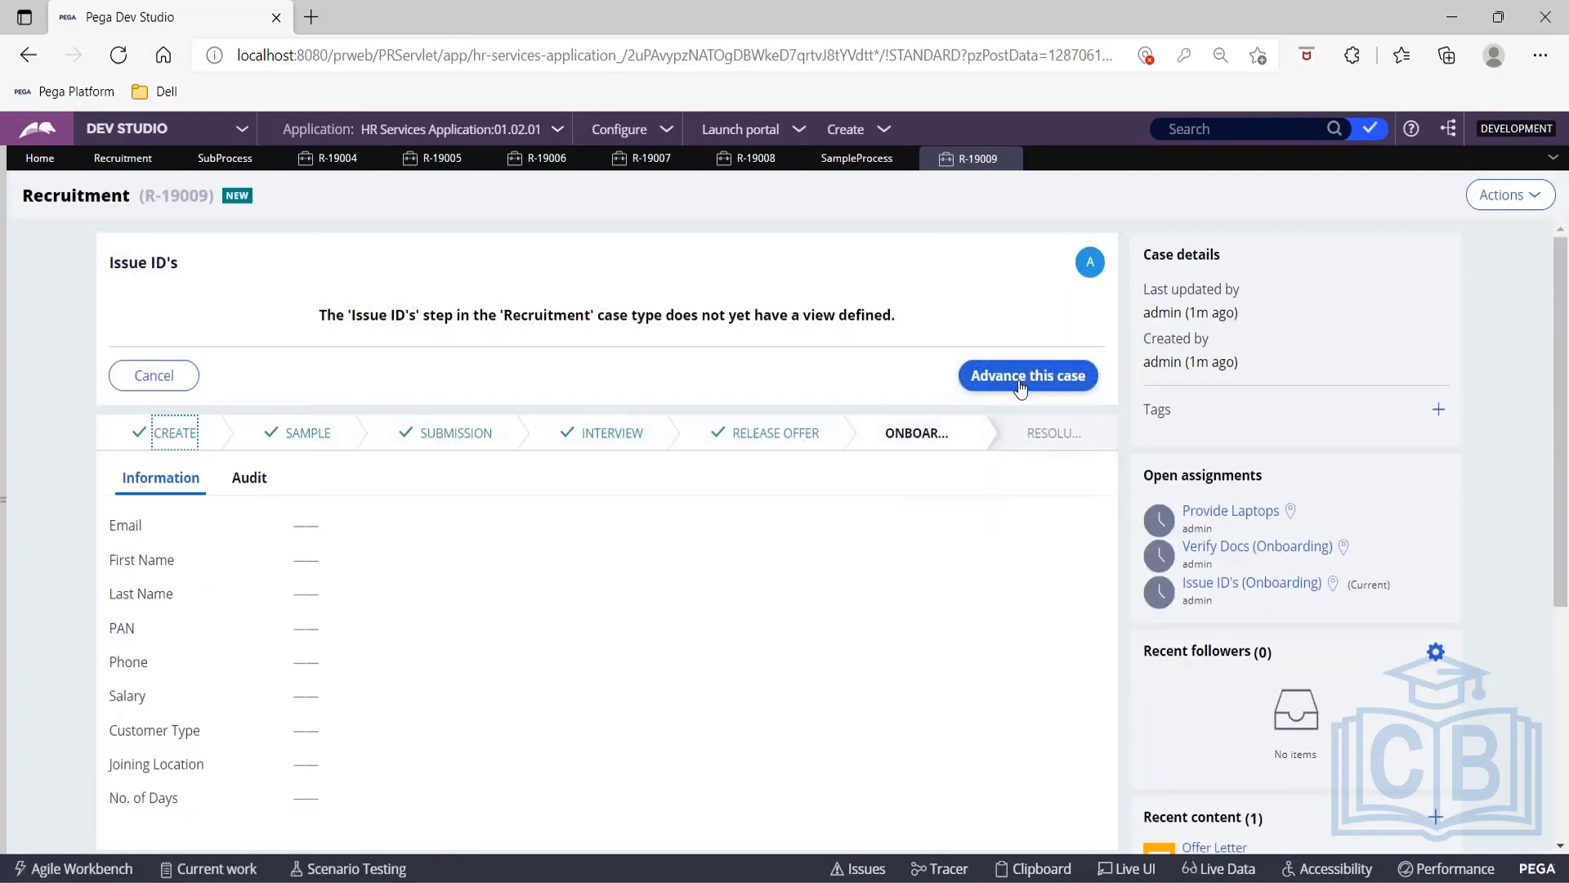
# Complete the case's Issue ID's assignment and compare its progress with the Onboarding stage in the Recruitment life cycle.
pyautogui.click(167, 158)
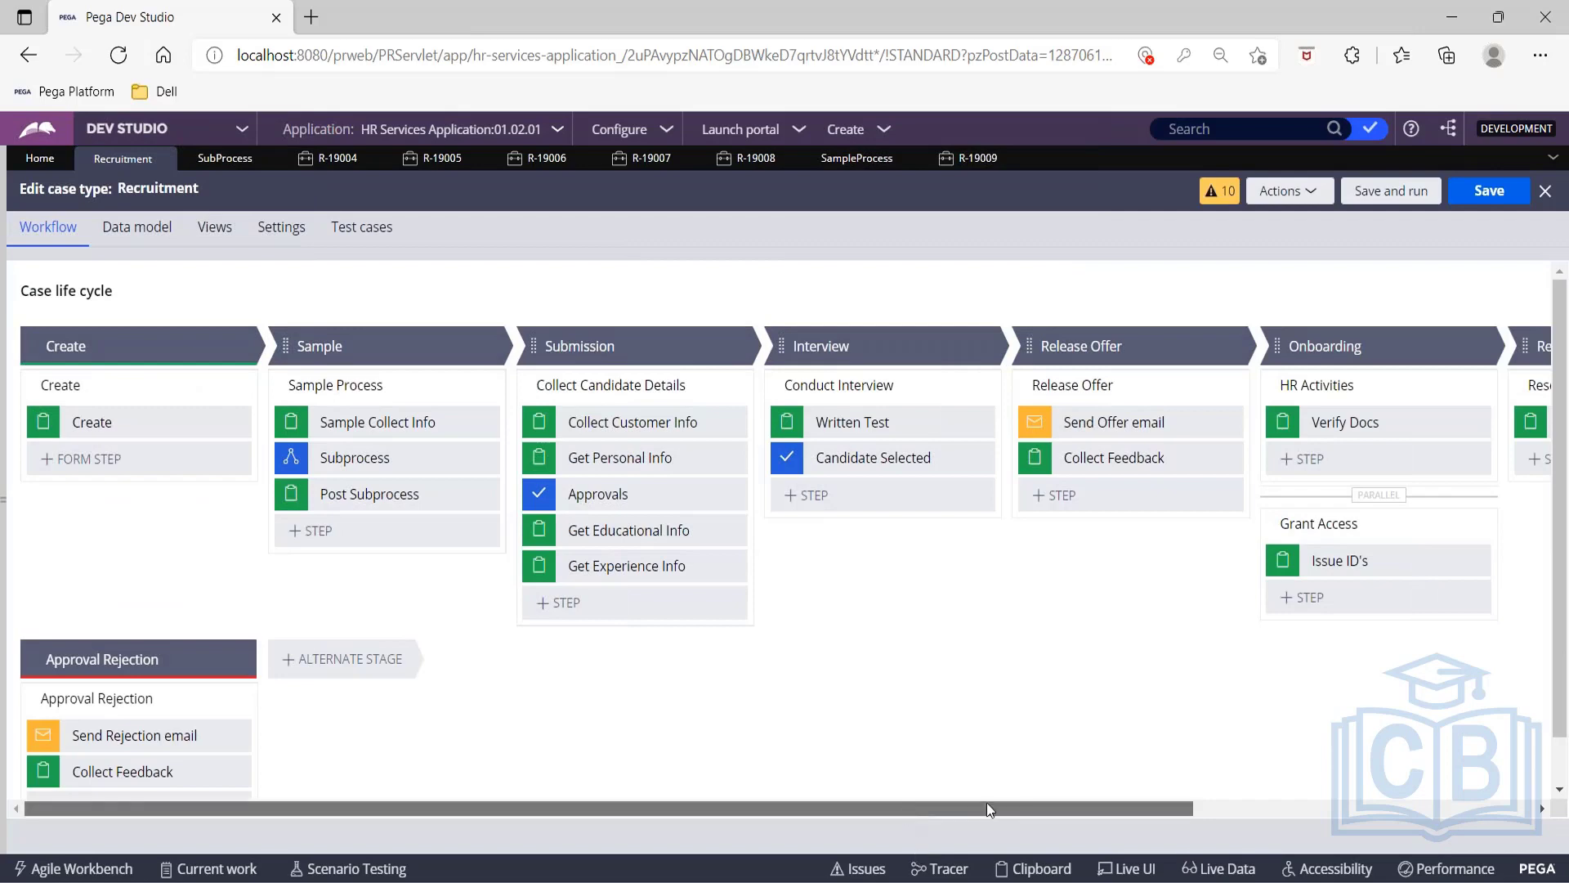
pyautogui.moveTo(988, 805); pyautogui.dragTo(1328, 807)
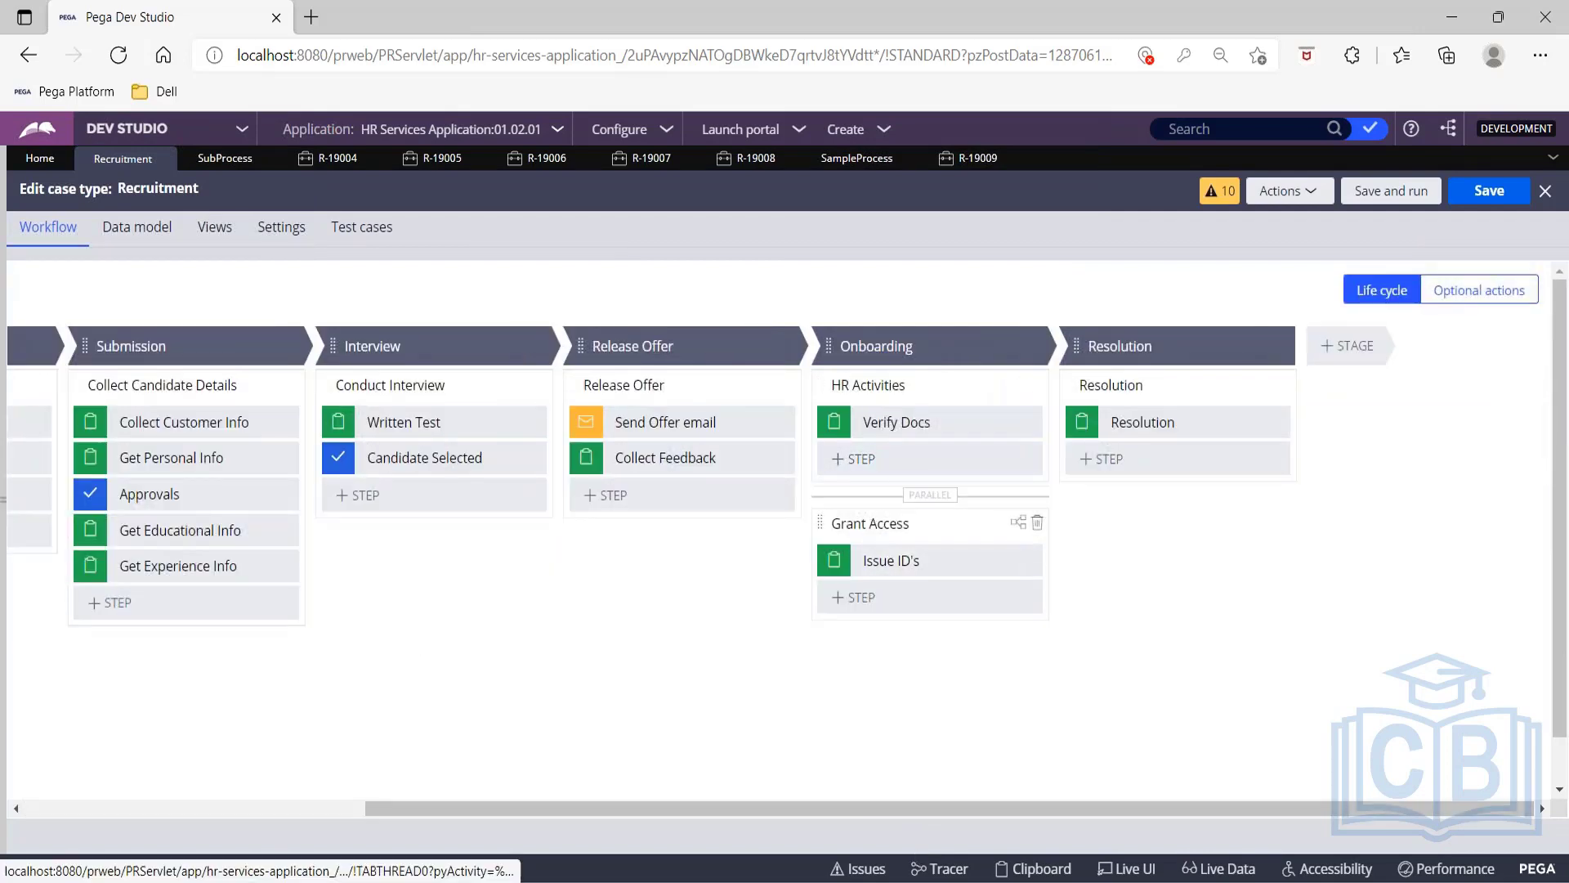
pyautogui.click(965, 160)
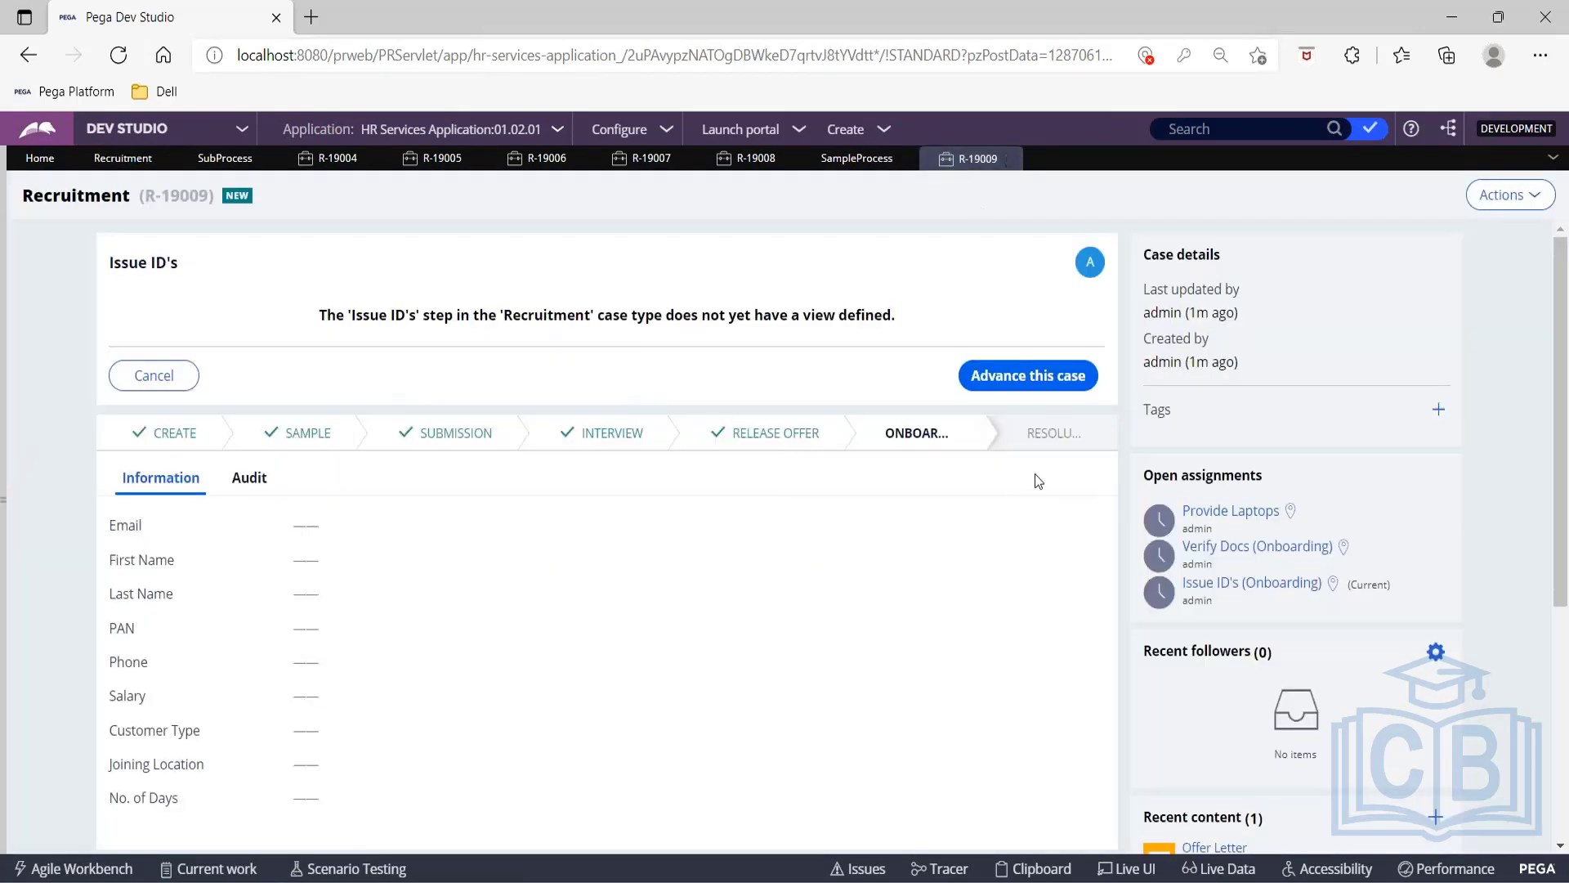
pyautogui.click(1027, 375)
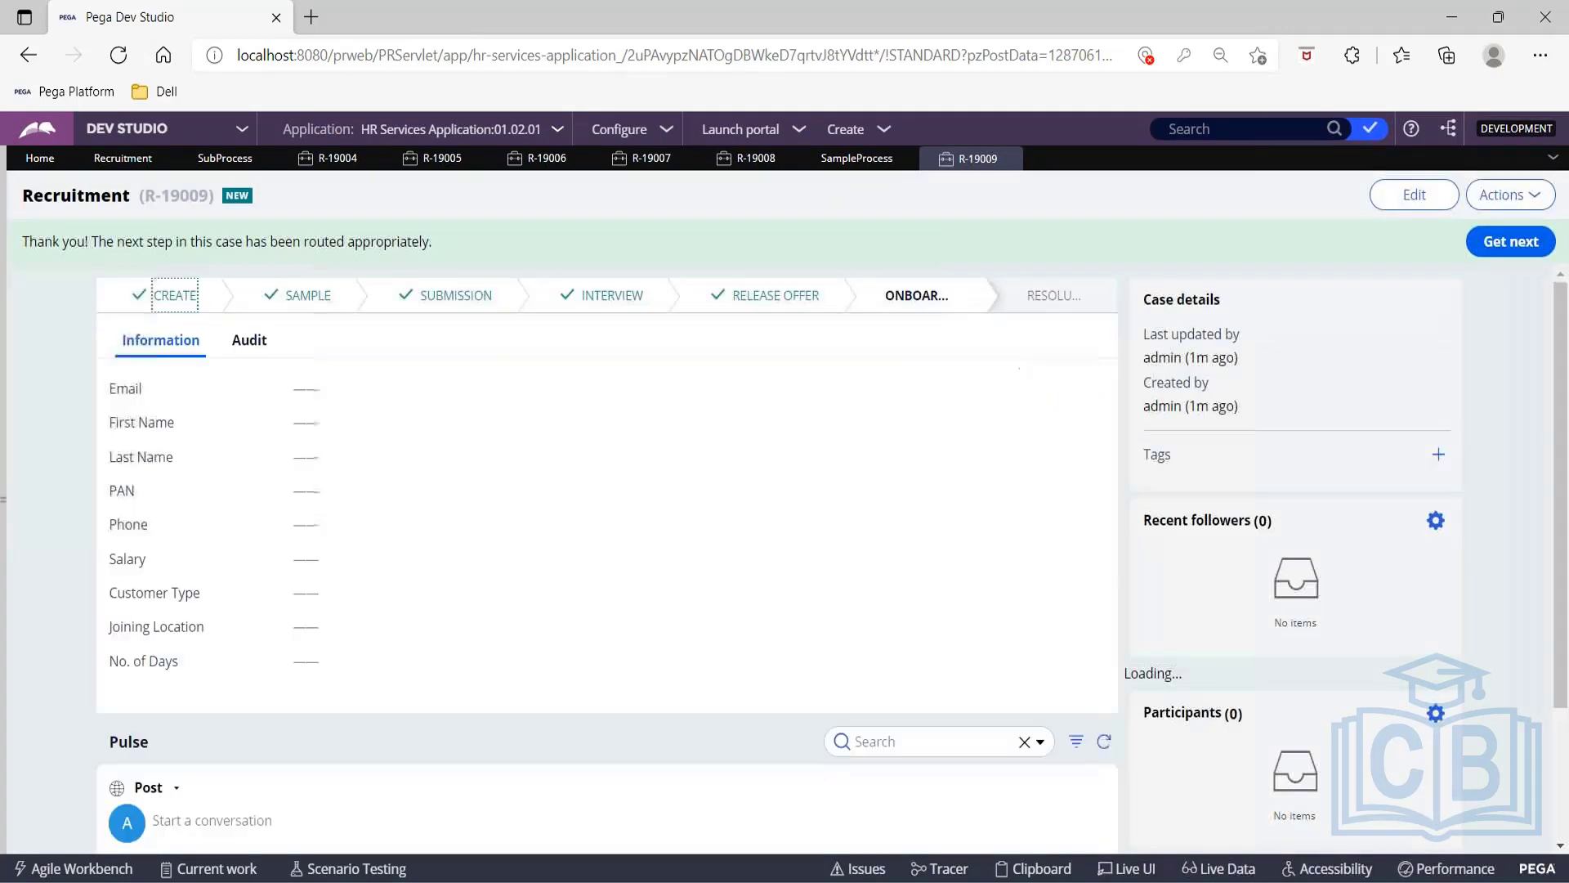
pyautogui.click(115, 159)
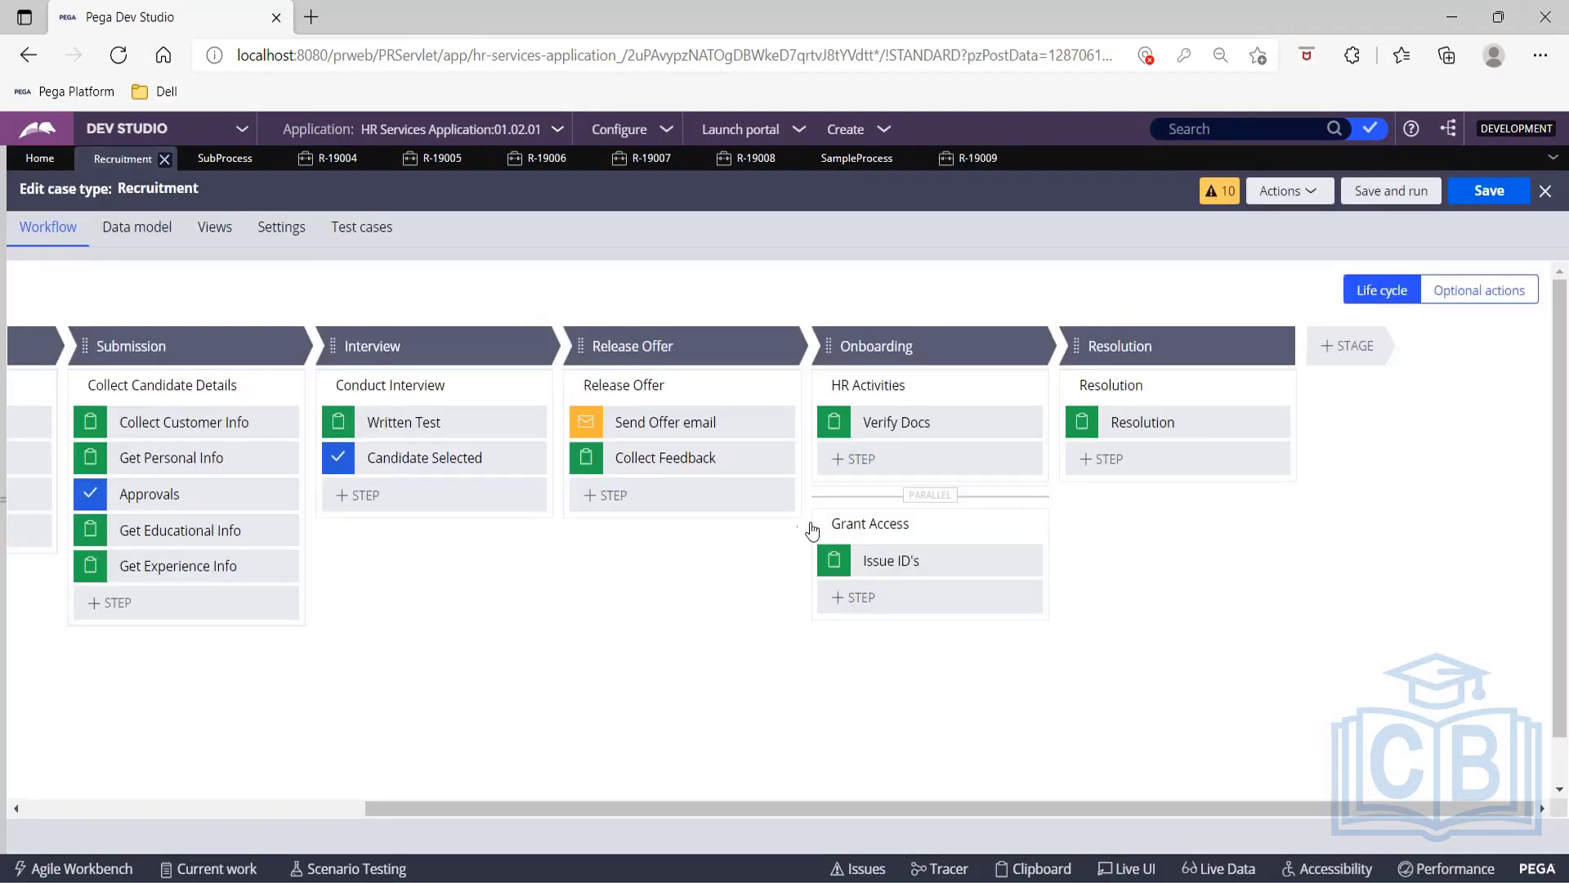
pyautogui.click(961, 163)
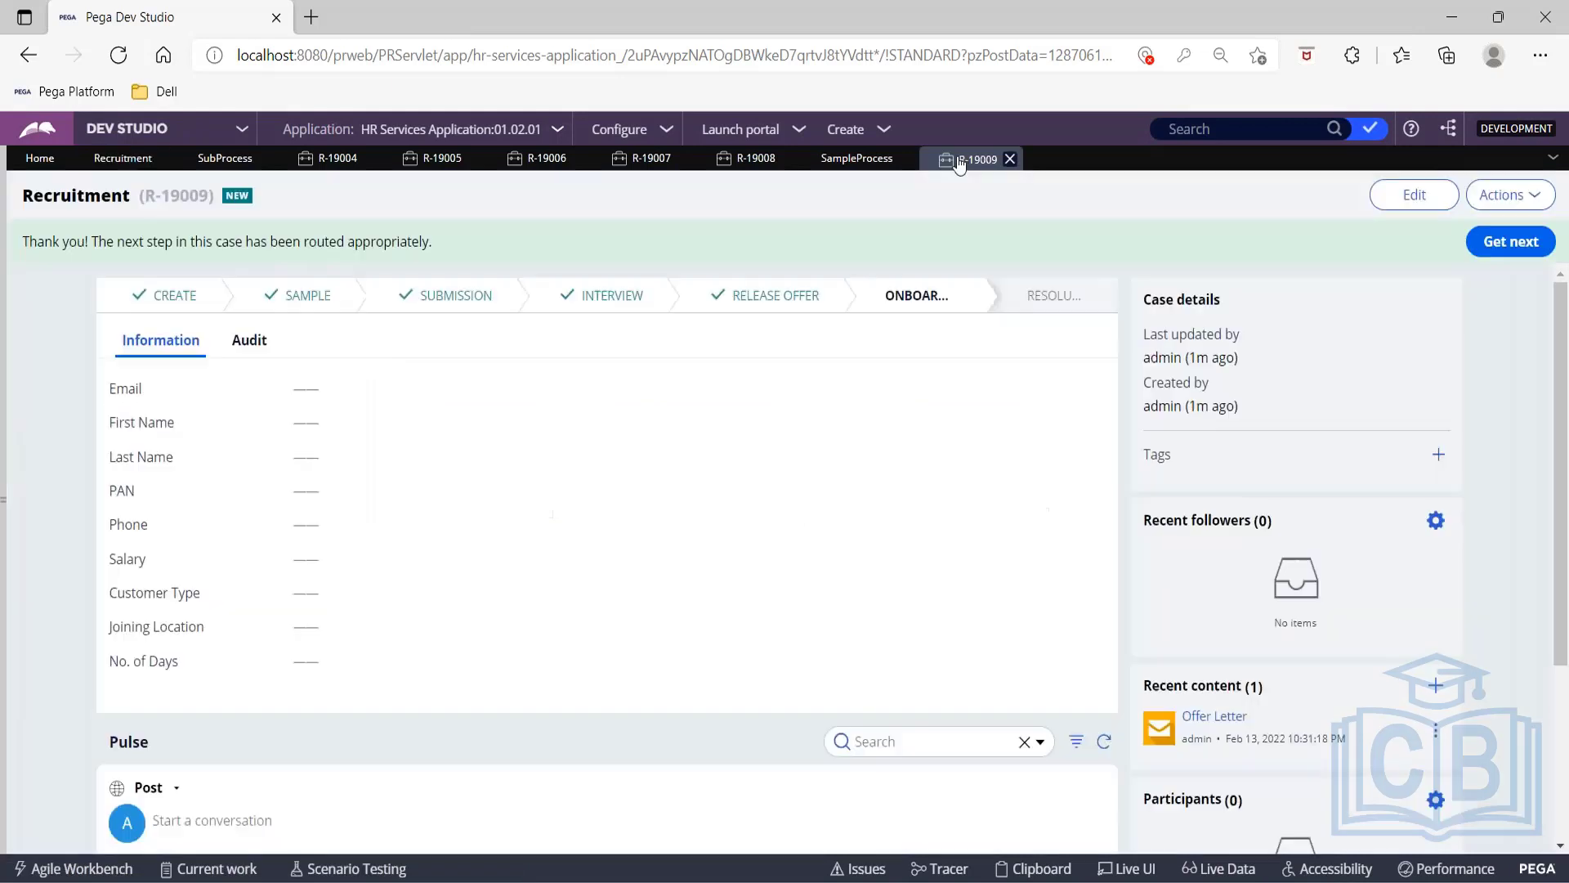
# Open the case's Verify Docs assignment and advance the case through Verify Docs and Resolution.
pyautogui.click(1522, 196)
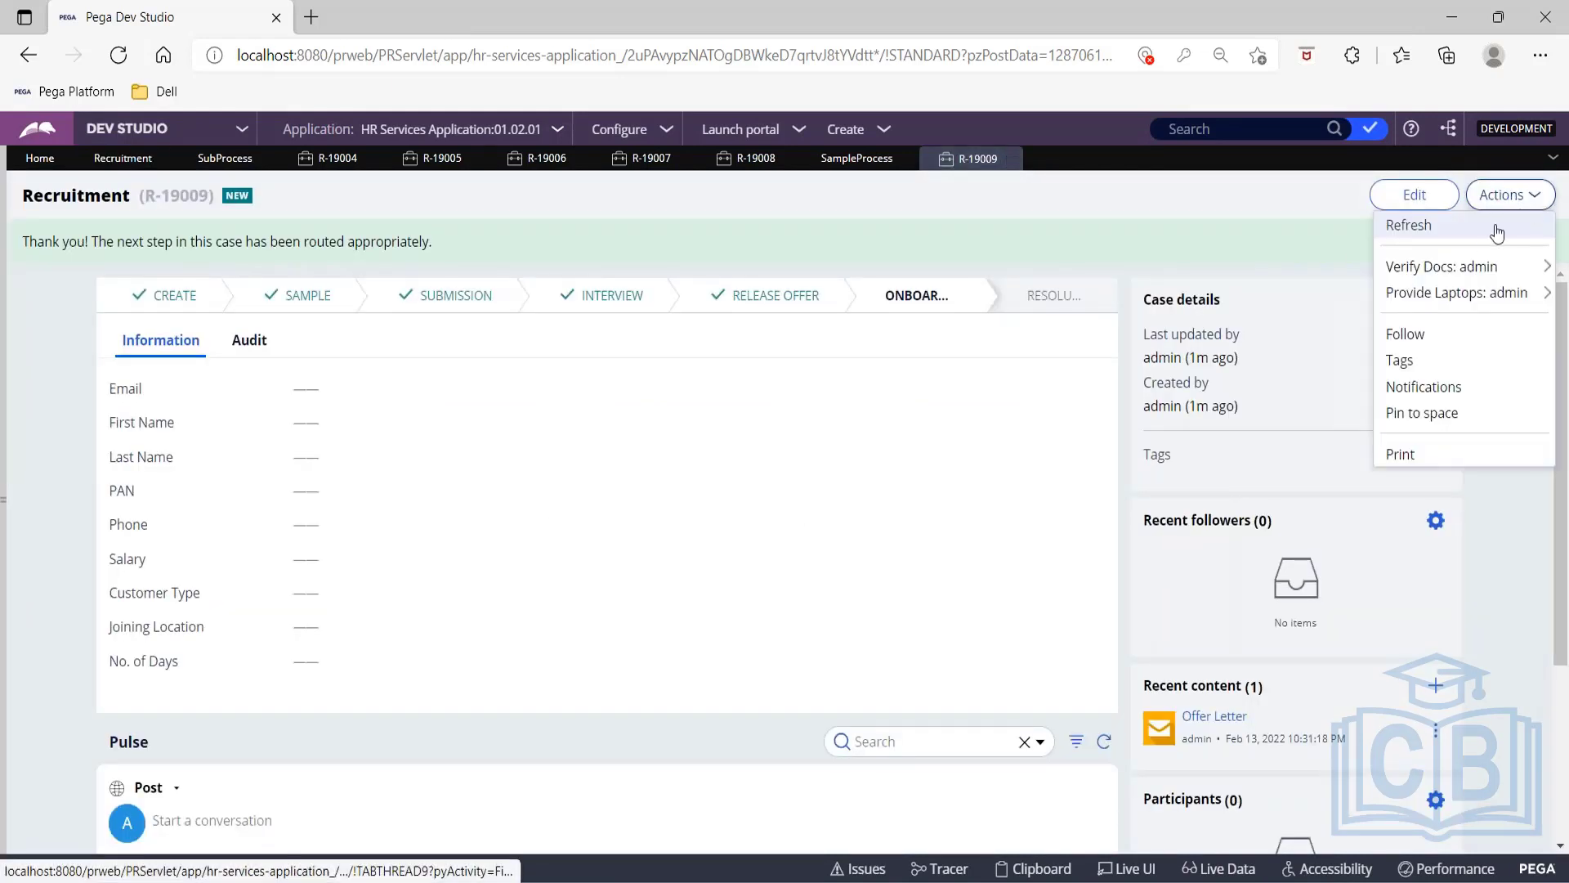
pyautogui.moveTo(1471, 267)
pyautogui.click(1331, 268)
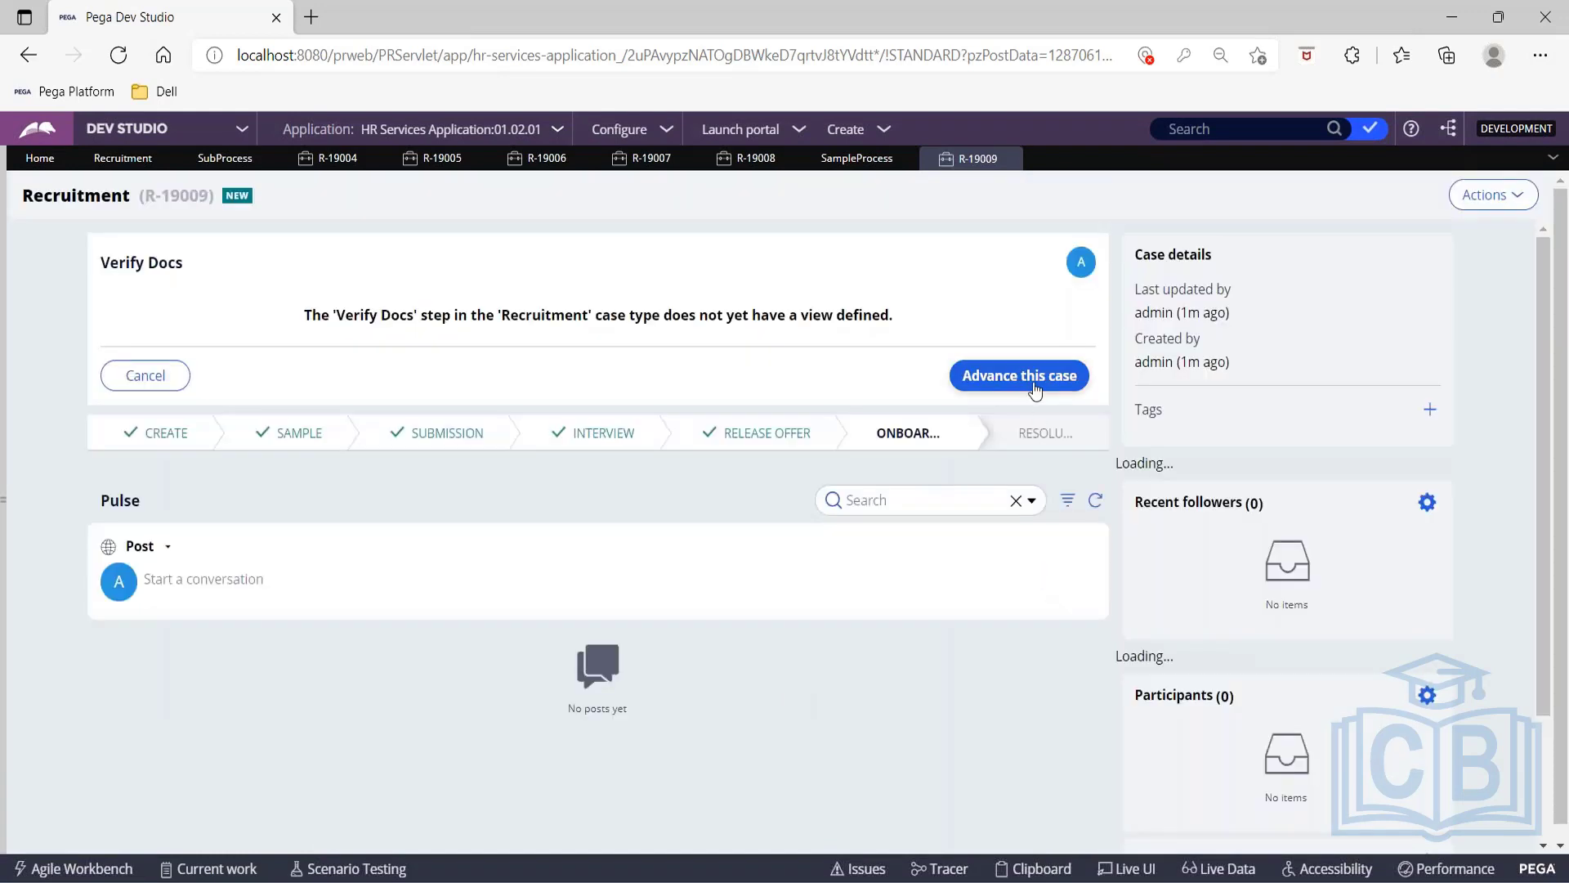
pyautogui.click(1028, 375)
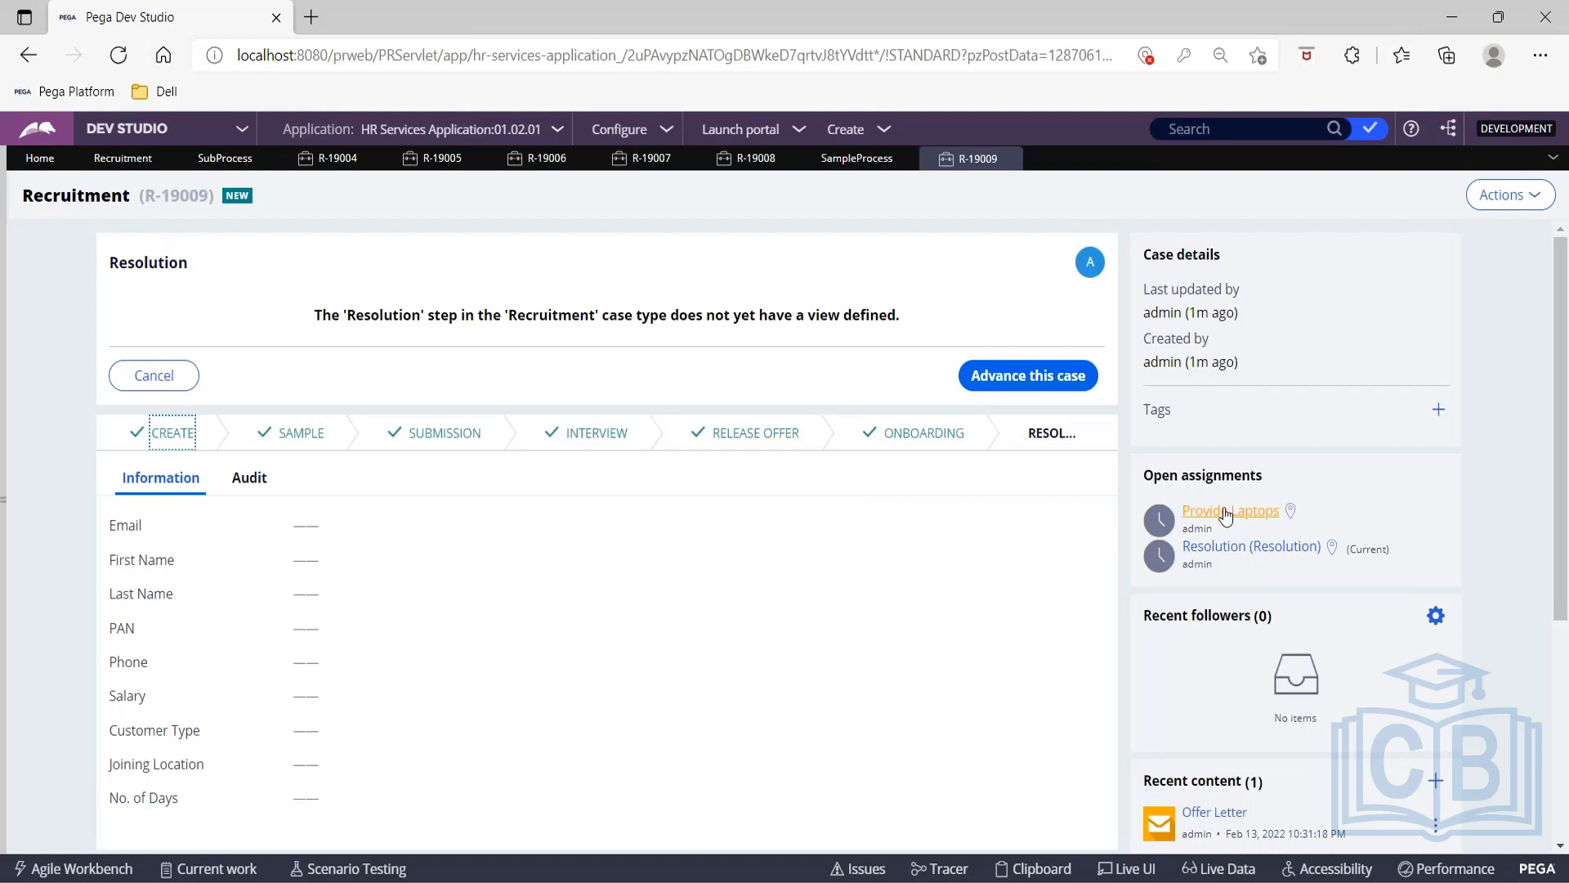
pyautogui.click(1029, 375)
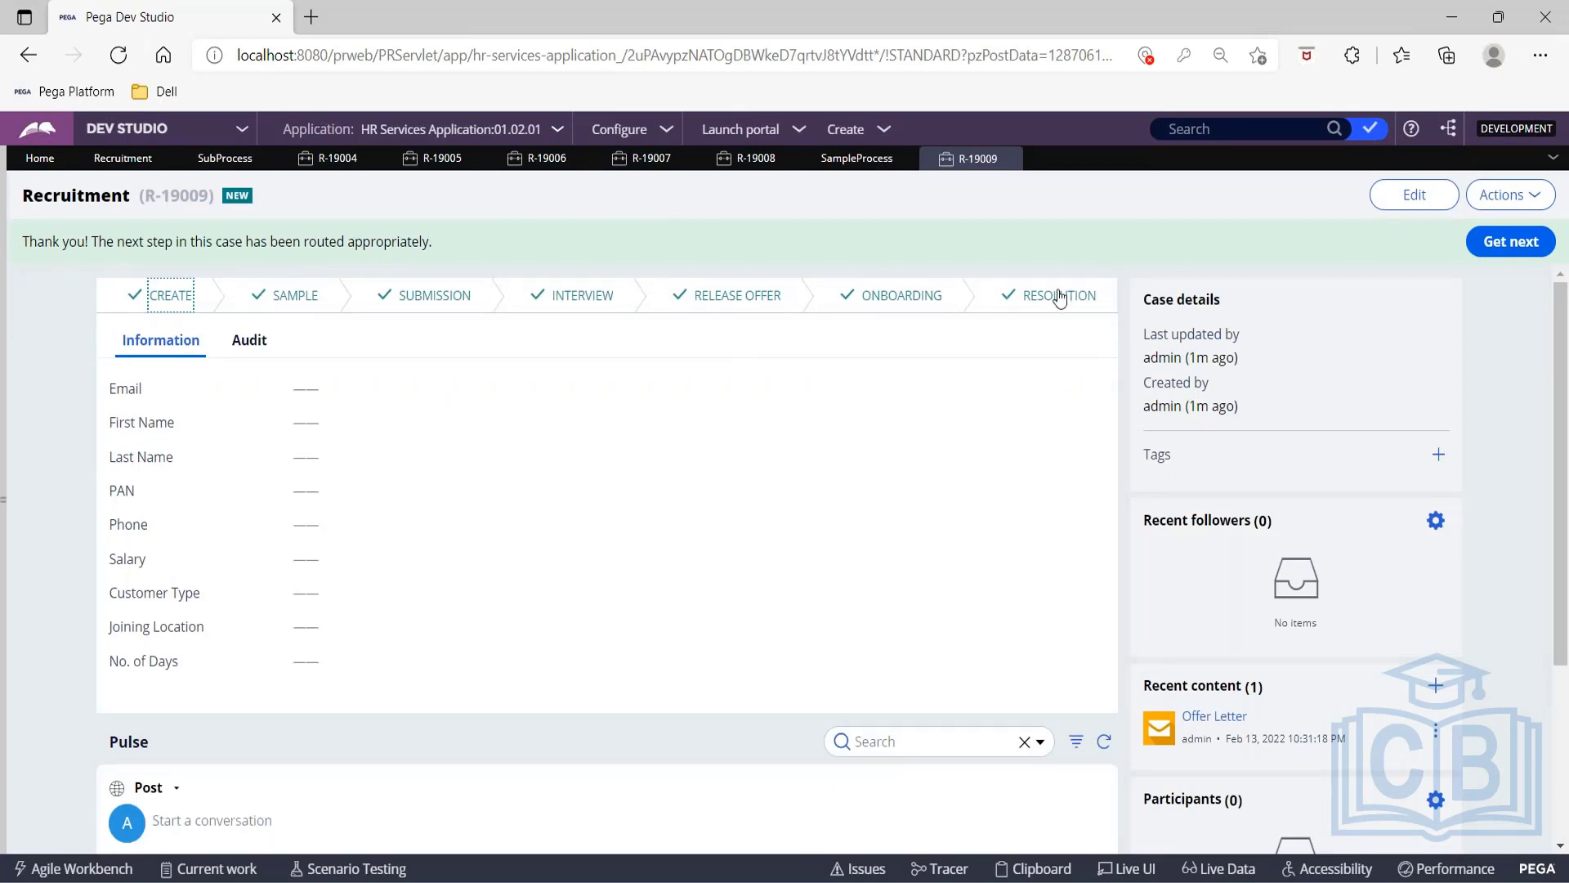
# List the actions still available on the Recruitment case.
pyautogui.click(1528, 204)
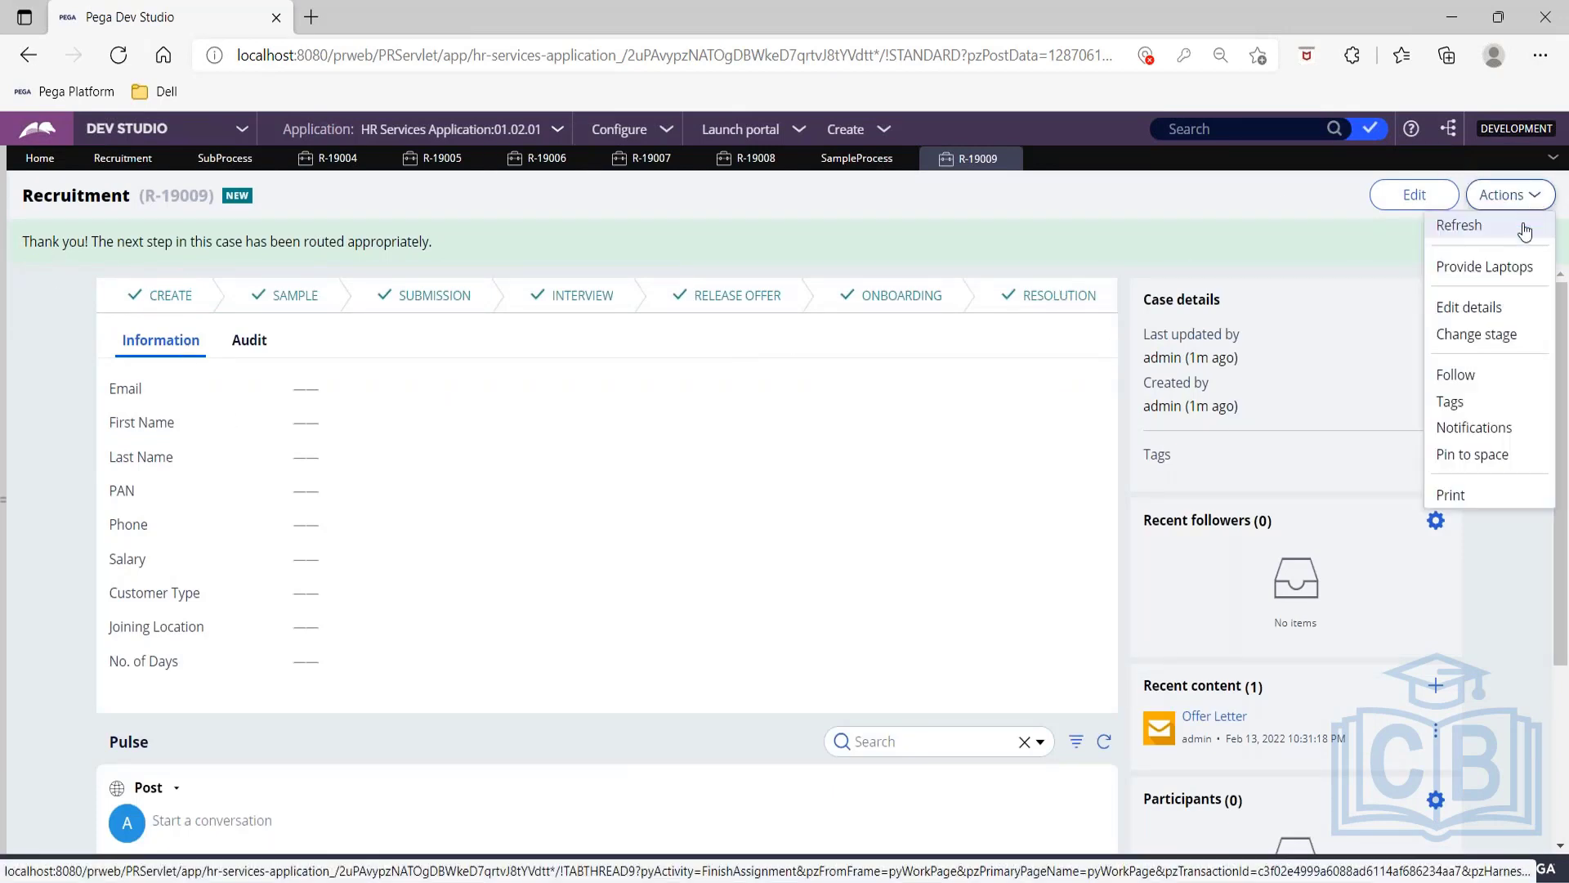